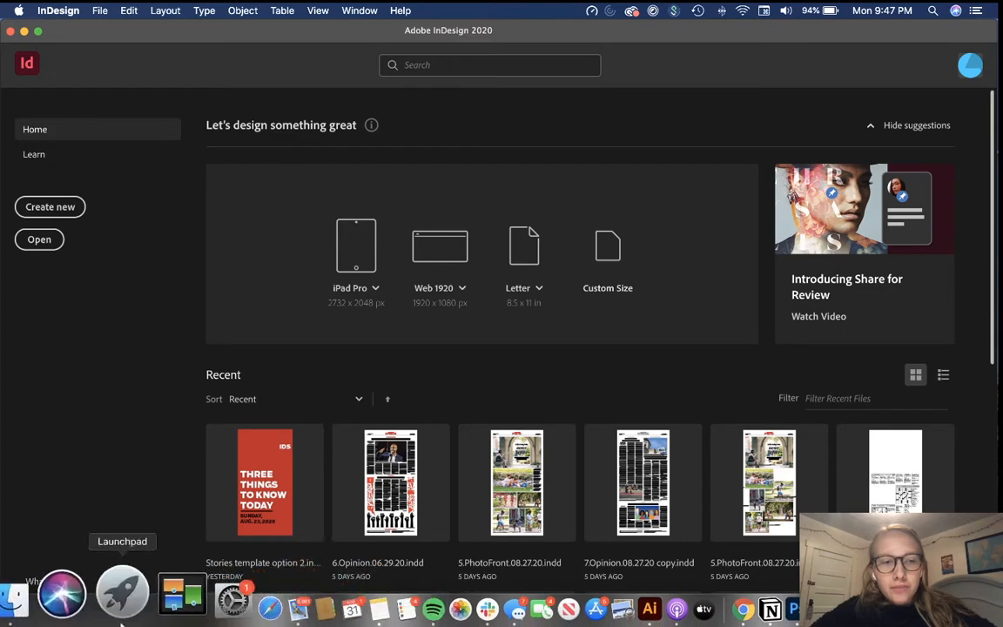
Open a new Finder window and connect to the IU SSL VPN through Pulse Secure.
right_click(61, 618)
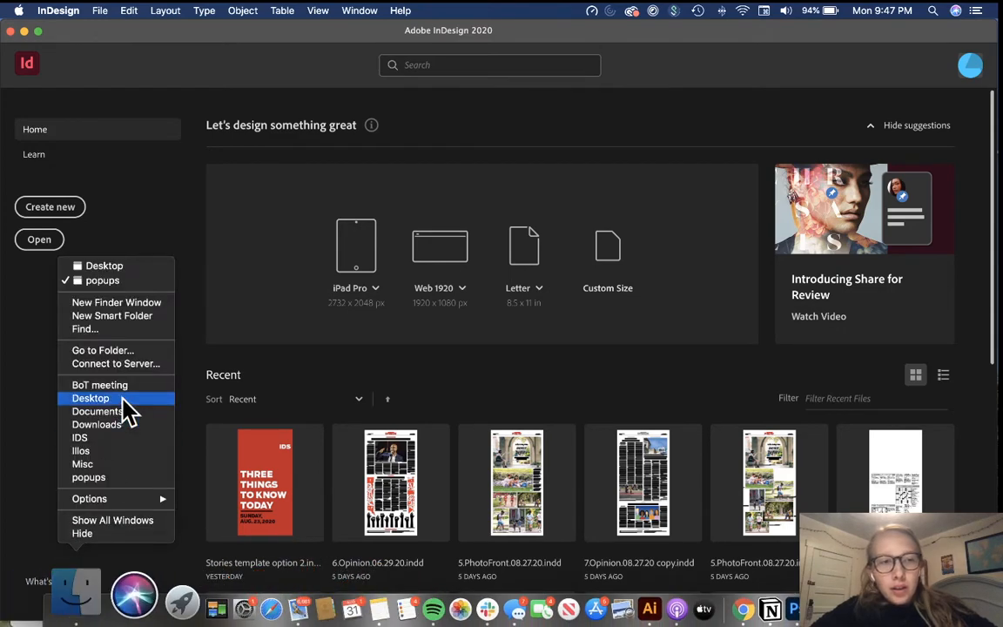
left_click(139, 305)
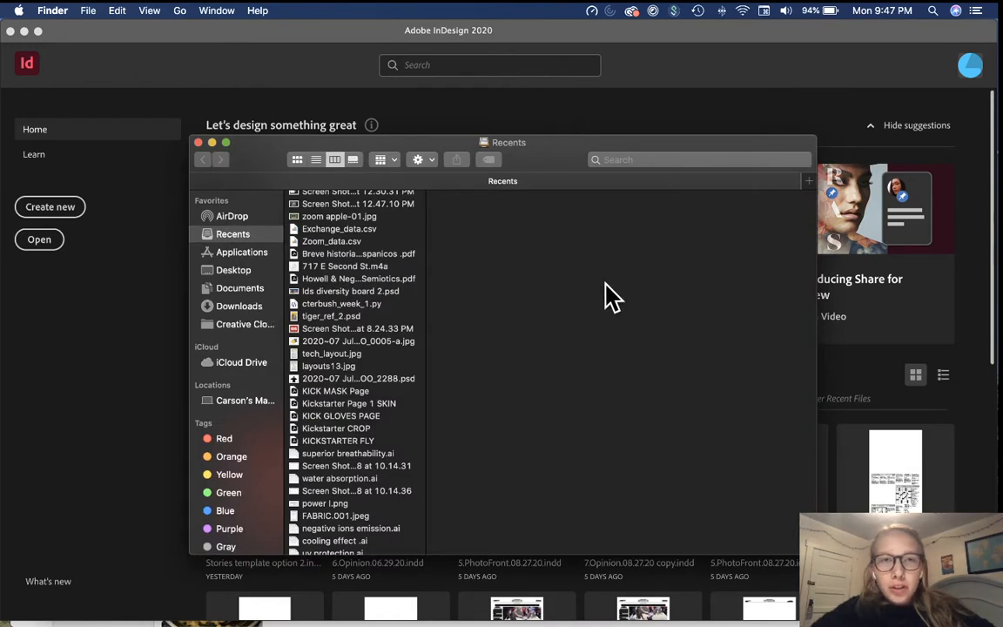
left_click(674, 10)
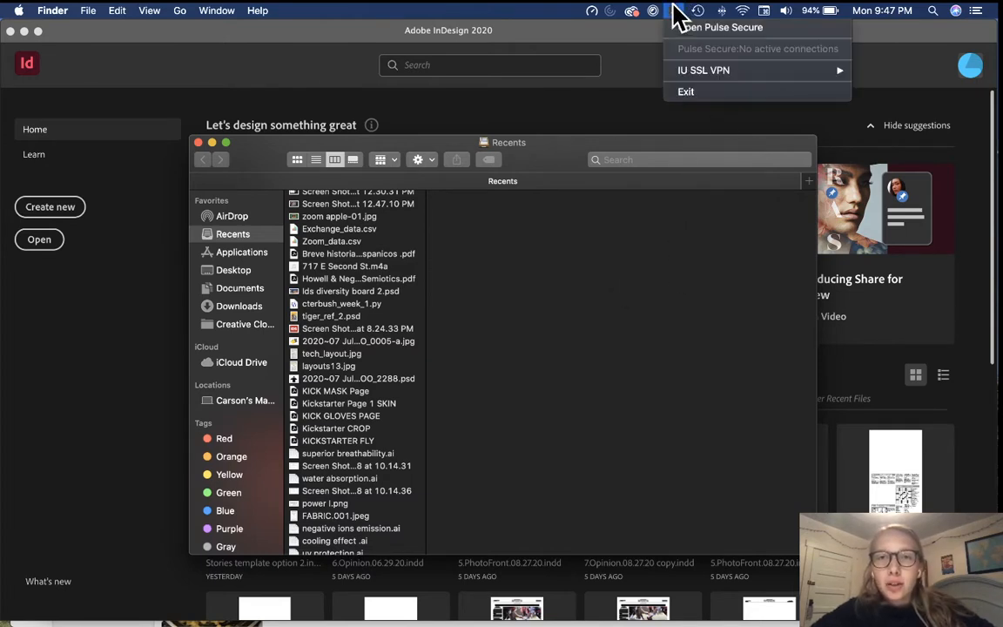
mouse_move(701, 73)
left_click(881, 73)
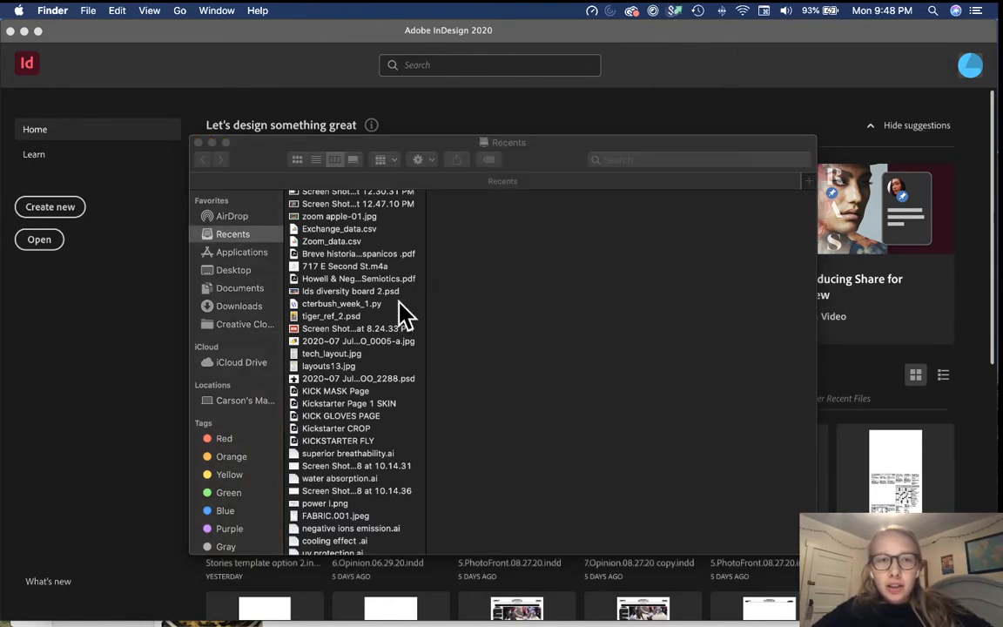
Connect to the server smb://bl-ids-ids6.ads.iu.edu and mount the CEO, Editorial and Production volumes.
left_click_drag(268, 168, 235, 143)
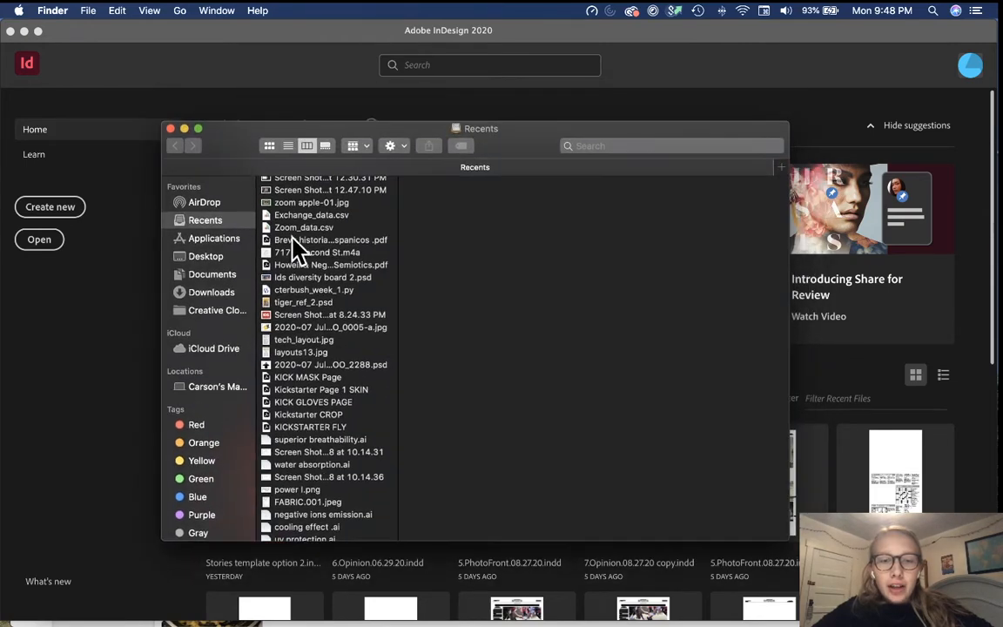
scroll(352, 290, "up", 3)
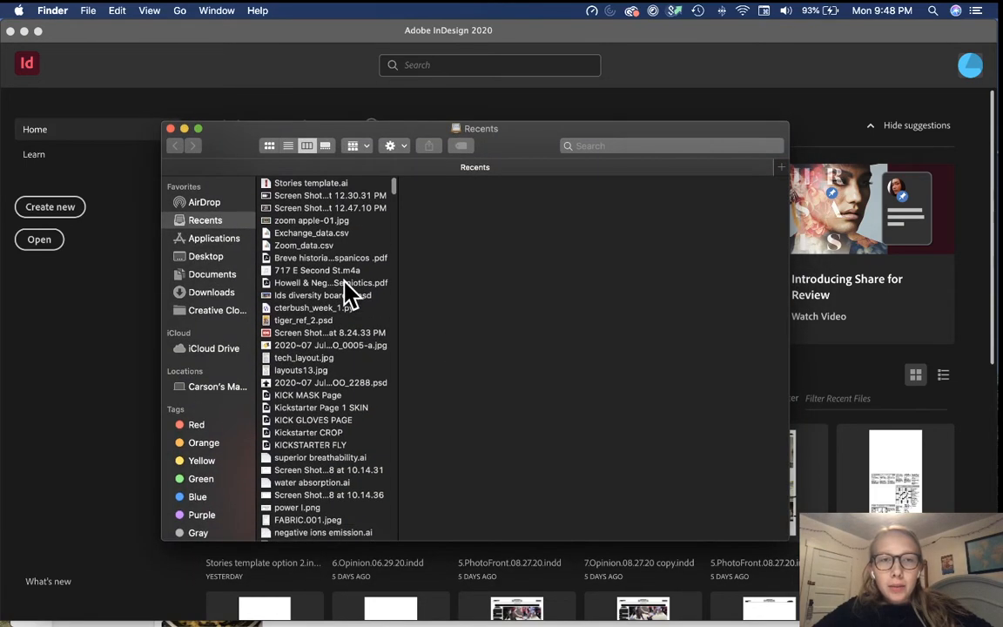
key("super+k")
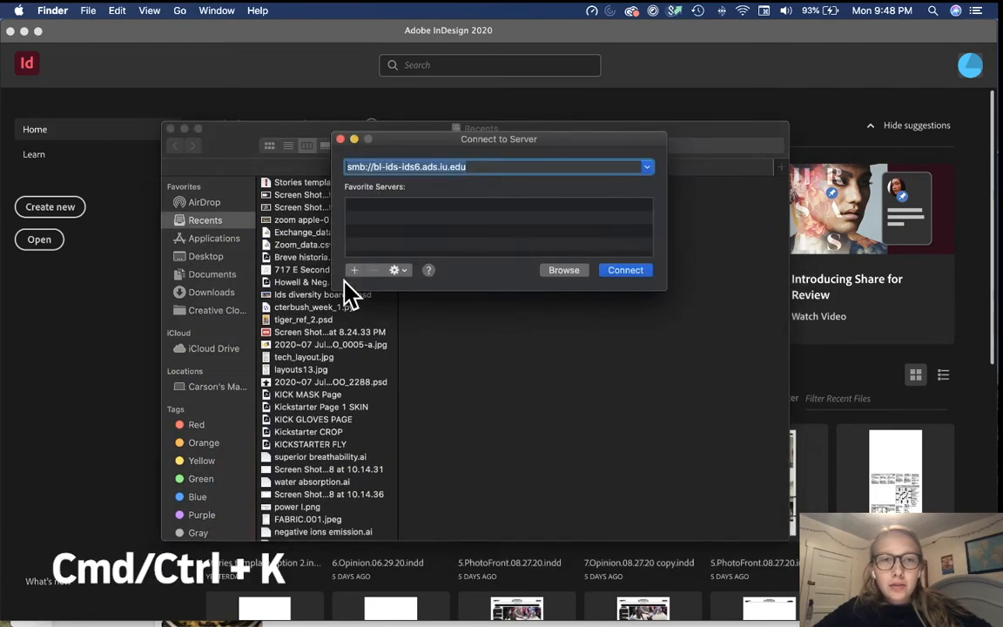
left_click(631, 270)
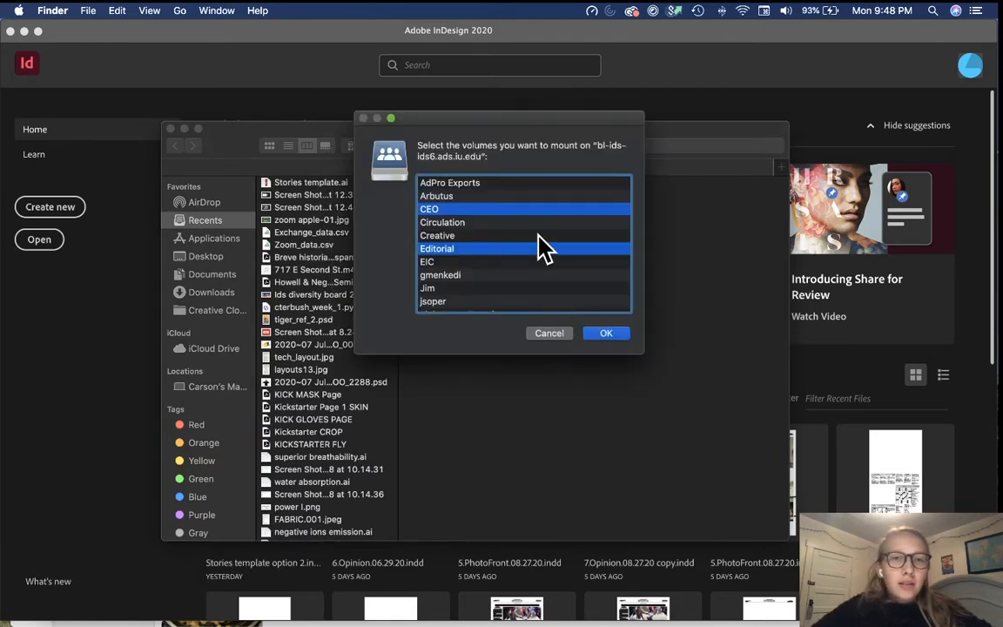
scroll(537, 246, "down", 3)
scroll(540, 248, "up", 3)
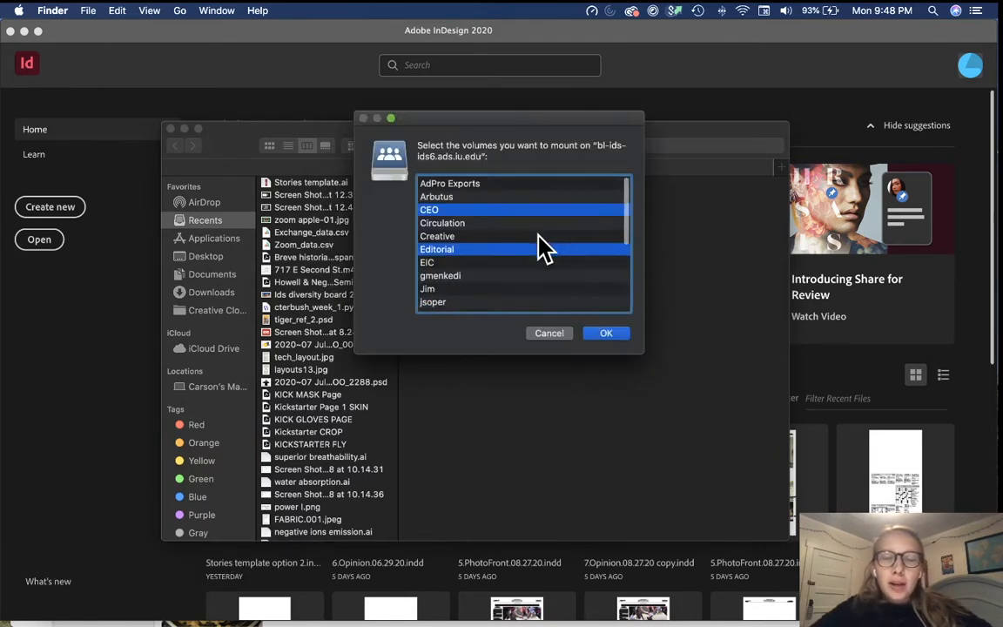
left_click(599, 332)
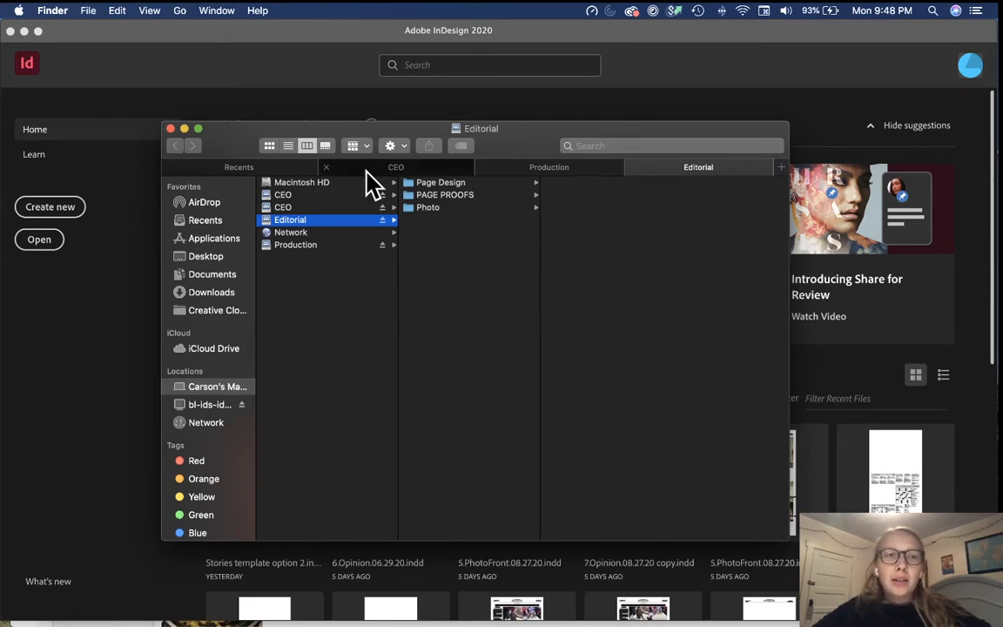
Examine the server address in the server connection dialog, and close it without reconnecting.
key("super+k")
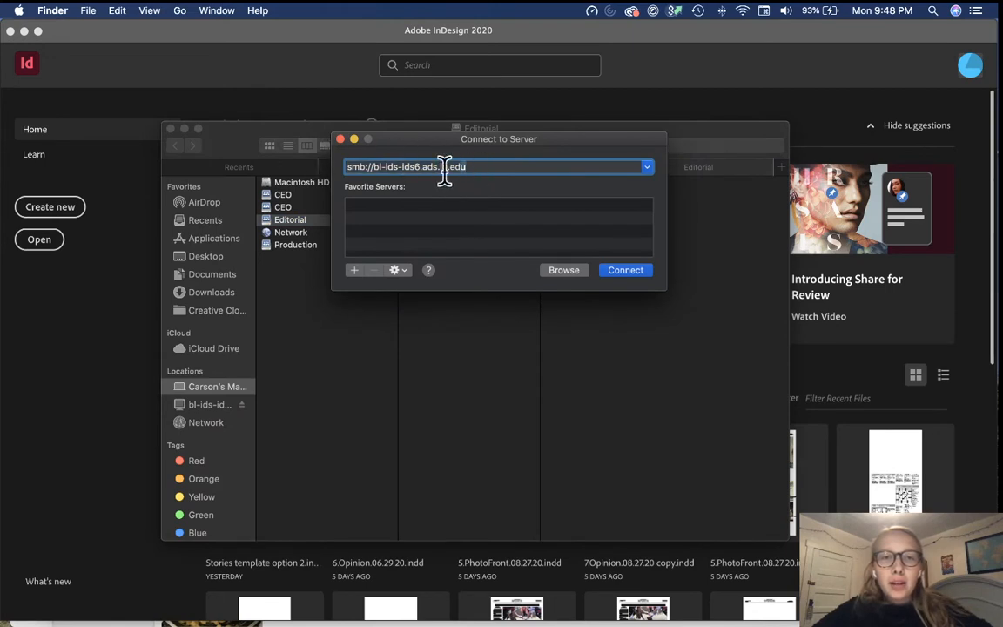
left_click(487, 168)
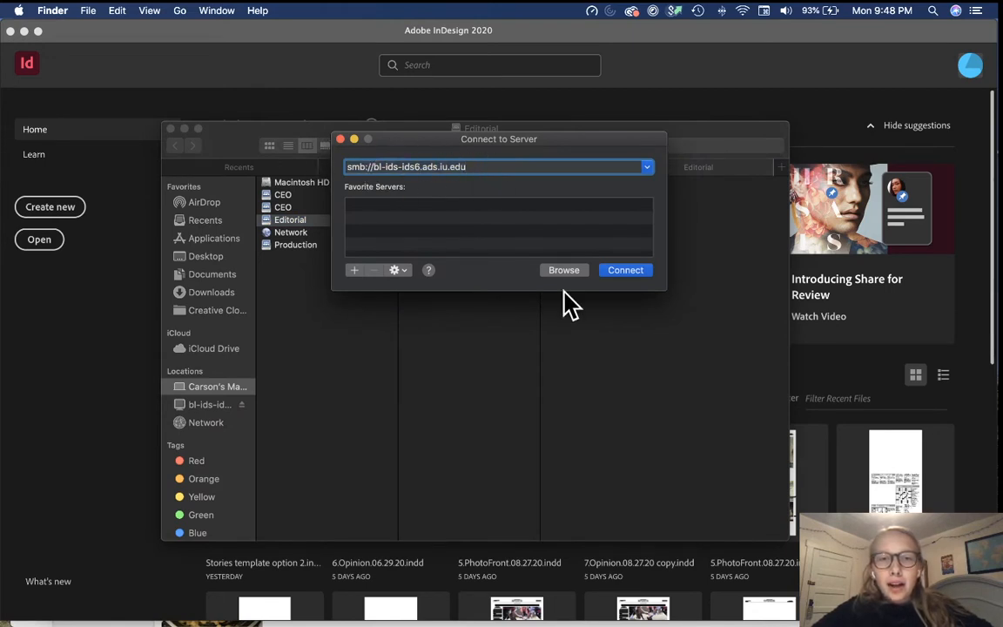
left_click(340, 140)
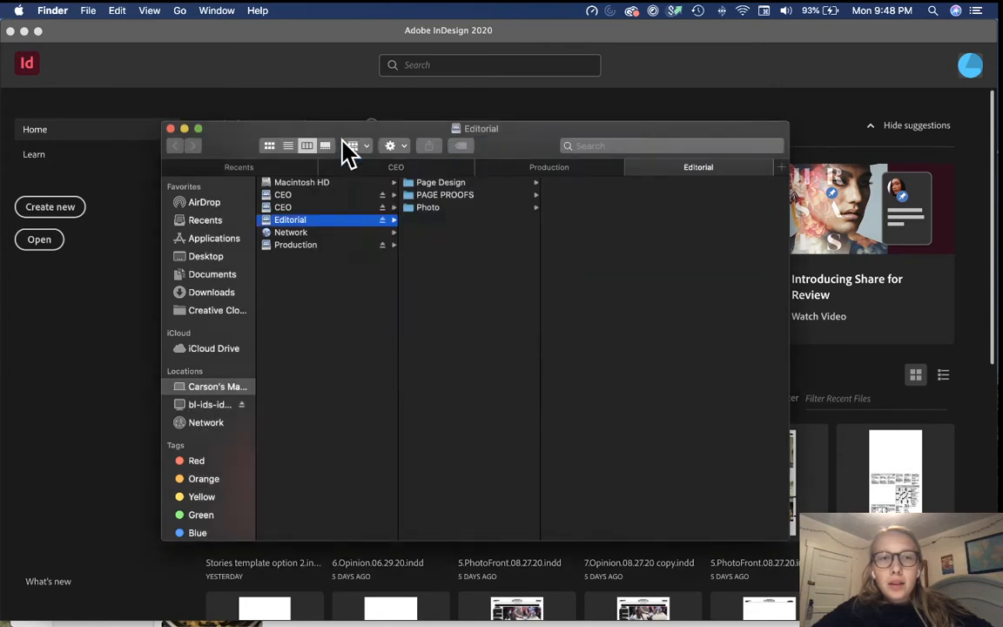
Compare the folders inside the mounted CEO, Editorial and Production volumes.
left_click(304, 207)
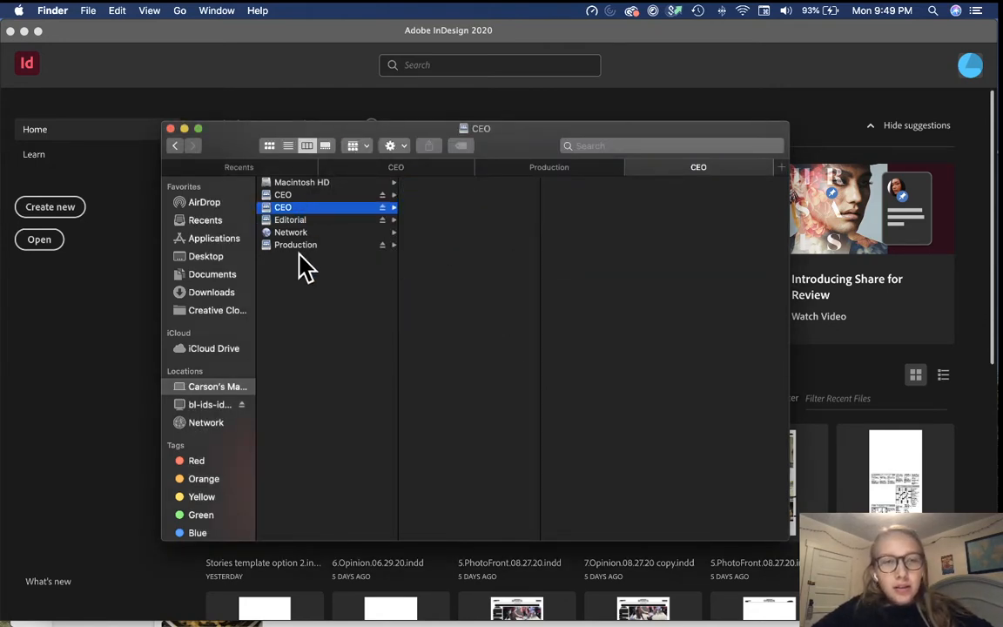
left_click(299, 220)
left_click(301, 210)
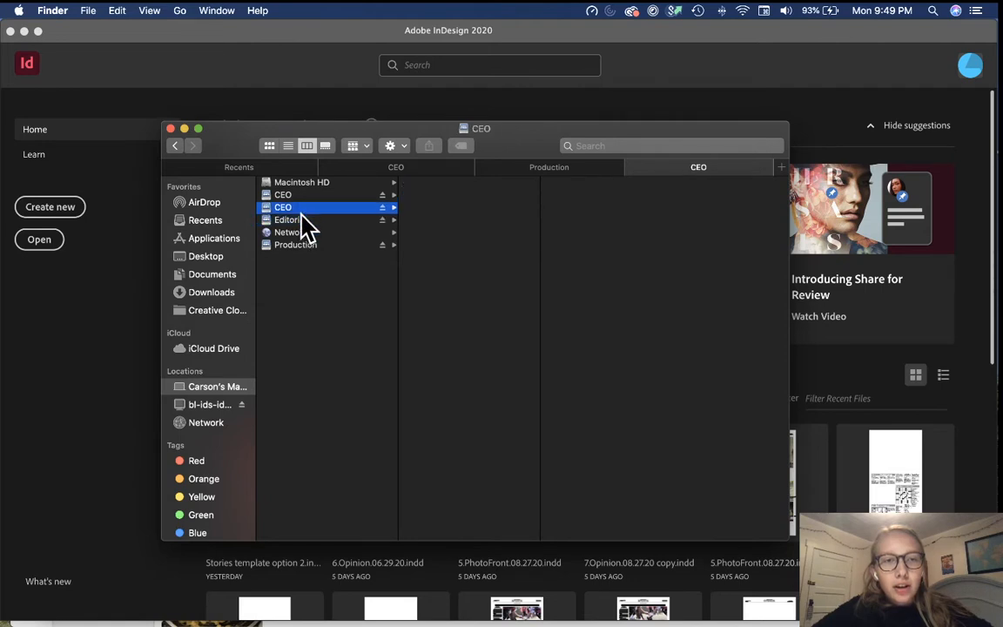
left_click(298, 220)
left_click(300, 246)
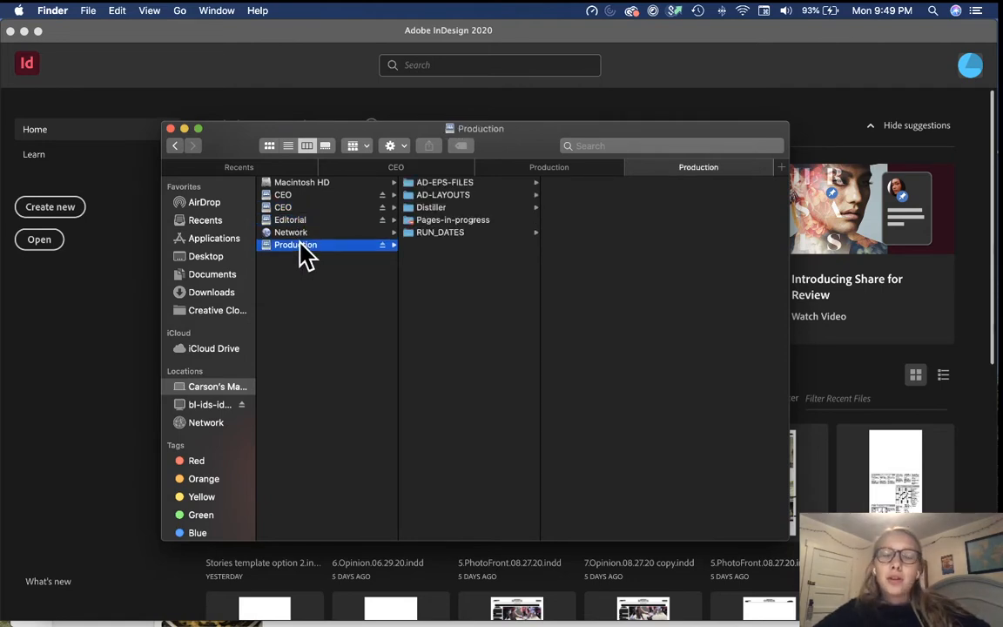
left_click(309, 221)
left_click(304, 208)
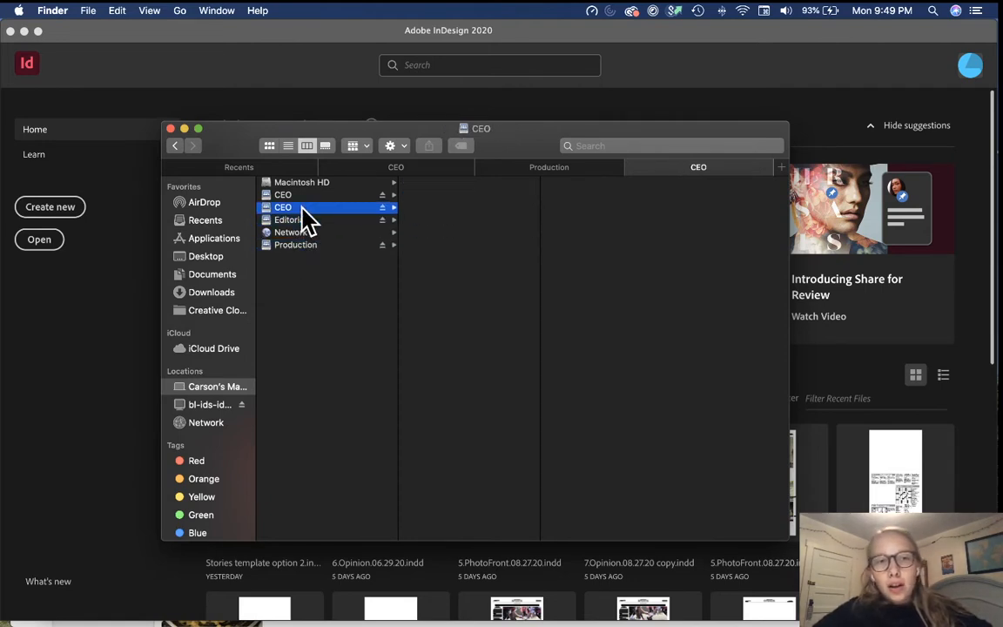
Open 2.3.News.08.27.20.indd in InDesign from the 08.27.20 folder within Fall 2020 on the CEO volume.
left_click(305, 195)
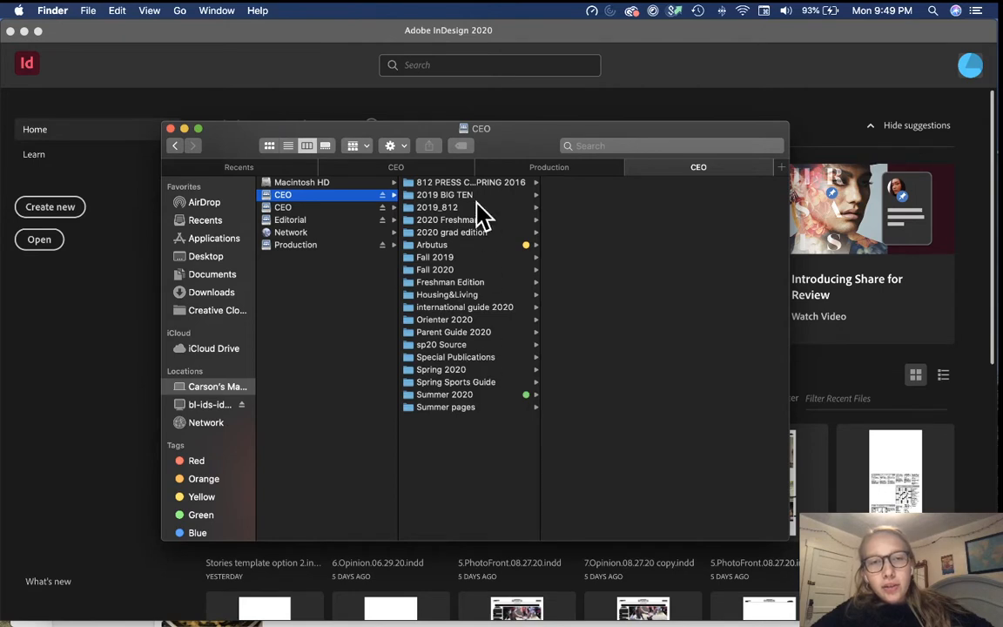
left_click(444, 270)
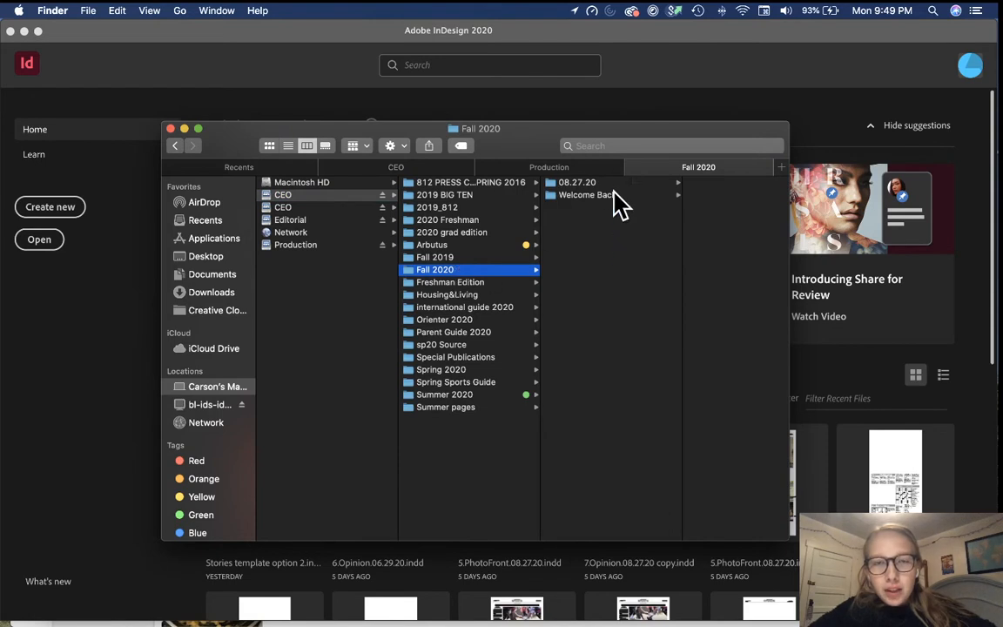
left_click(601, 183)
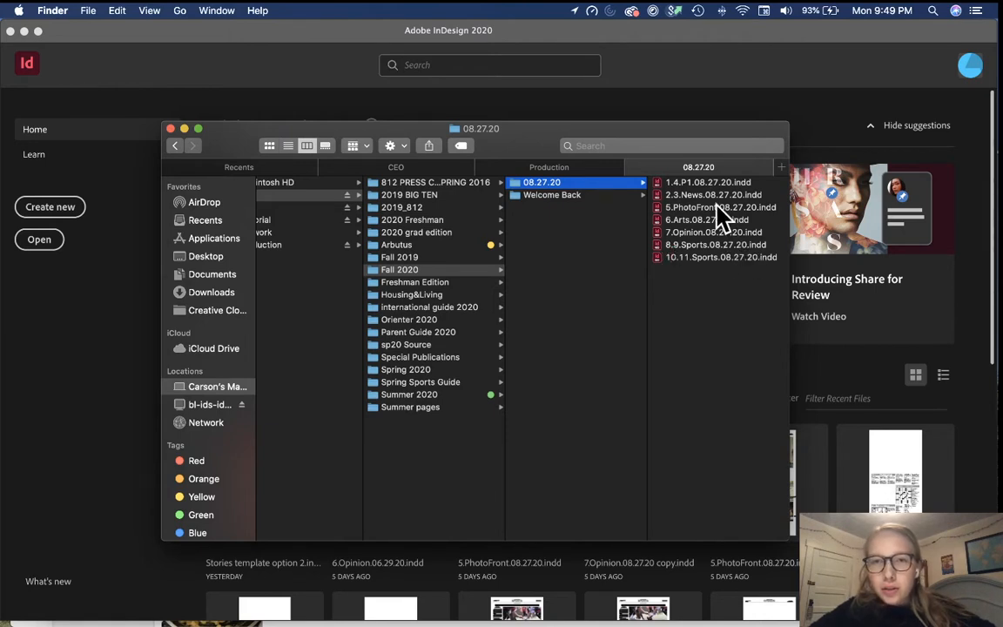
left_click(738, 195)
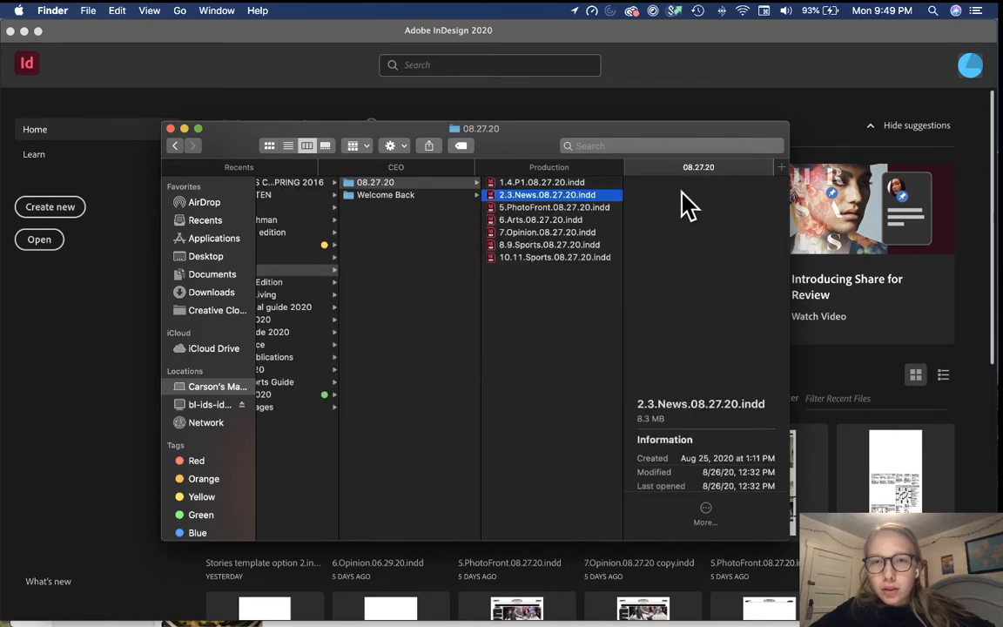
double_click(525, 197)
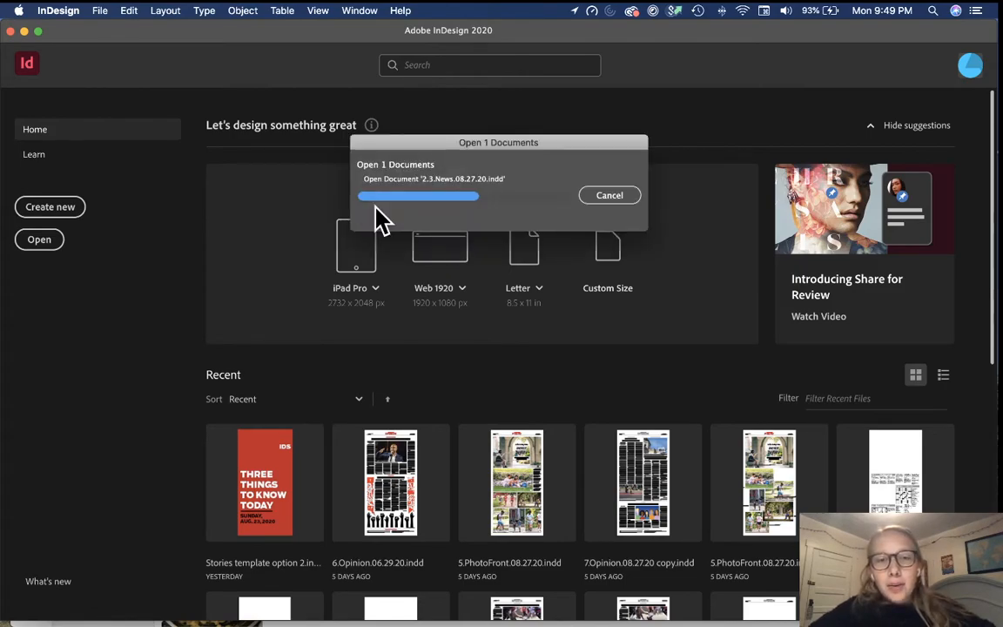
Examine the layout of the news spread on pages 1 and 2, up close and as a whole.
scroll(432, 293, "up", 2)
scroll(432, 294, "left", 6)
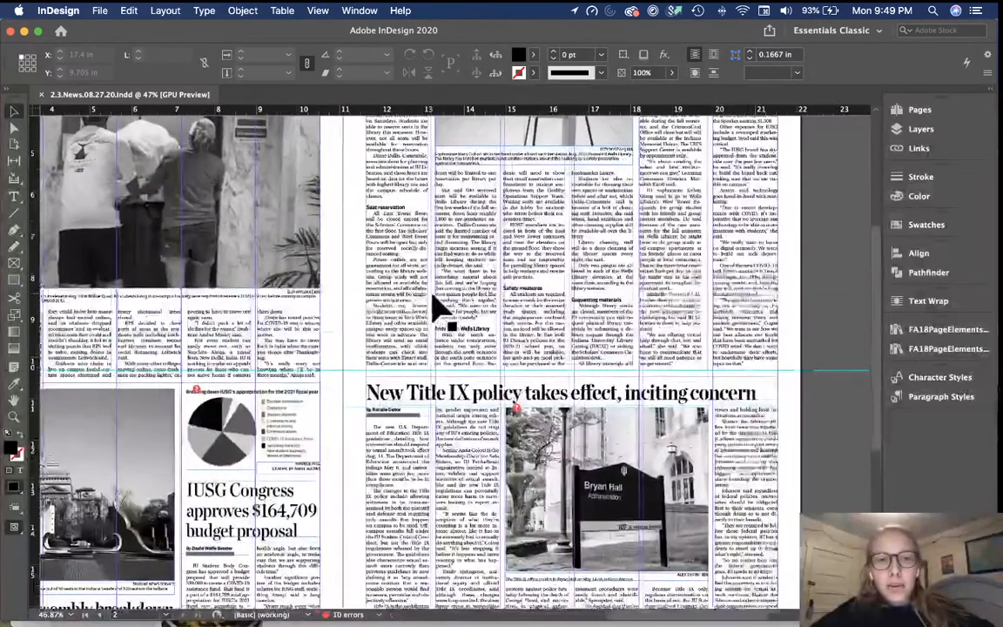
scroll(433, 296, "left", 5)
scroll(433, 296, "up", 5)
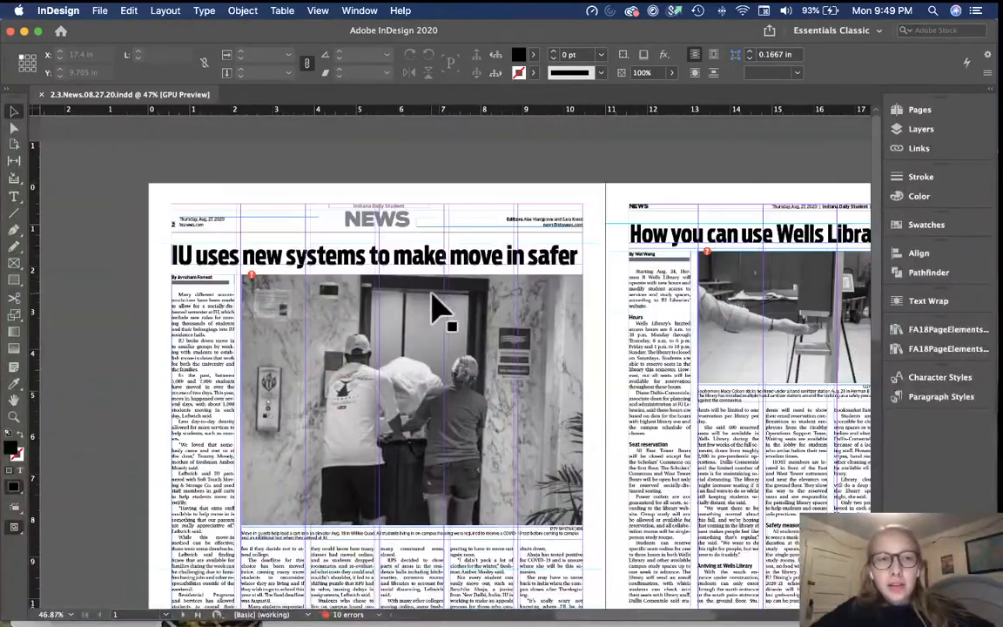
scroll(440, 307, "up", 3)
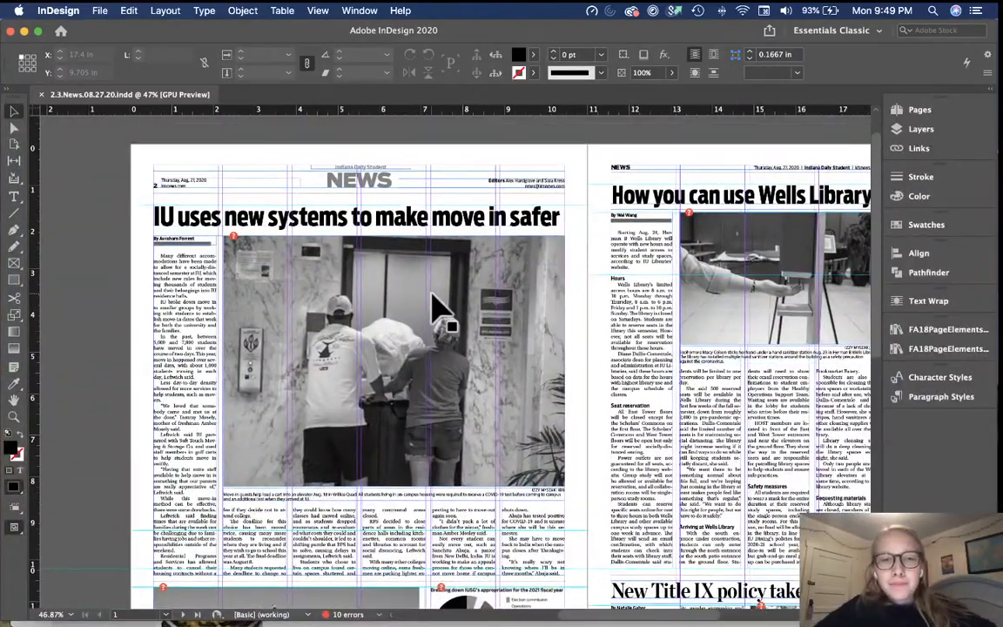
key("super+minus")
scroll(433, 296, "down", 5)
scroll(433, 295, "right", 2)
scroll(432, 296, "up", 3)
scroll(432, 296, "right", 2)
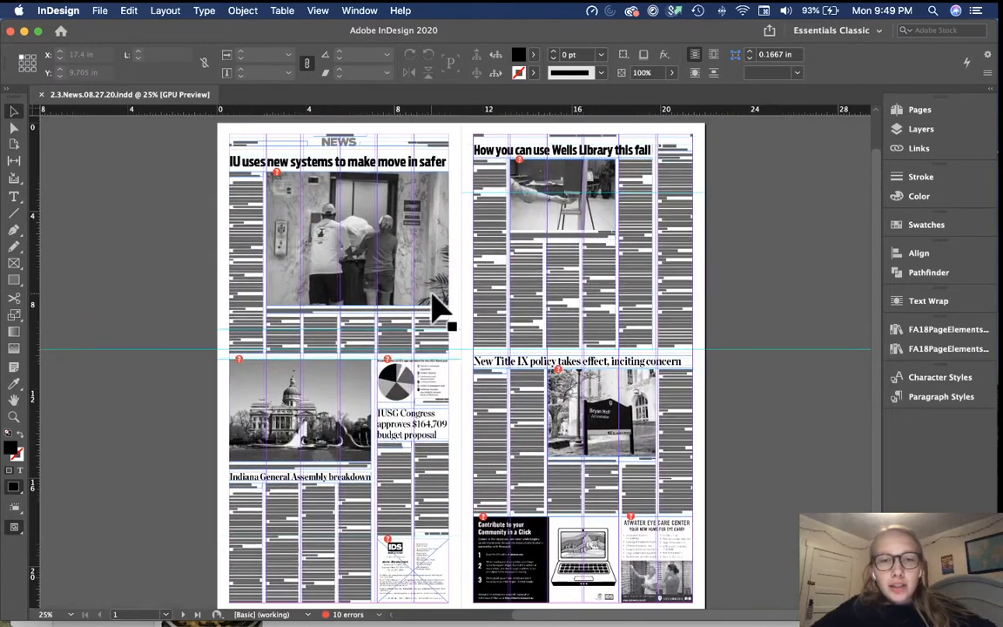
Add a blank two-page spread after the existing news spread.
left_click(961, 115)
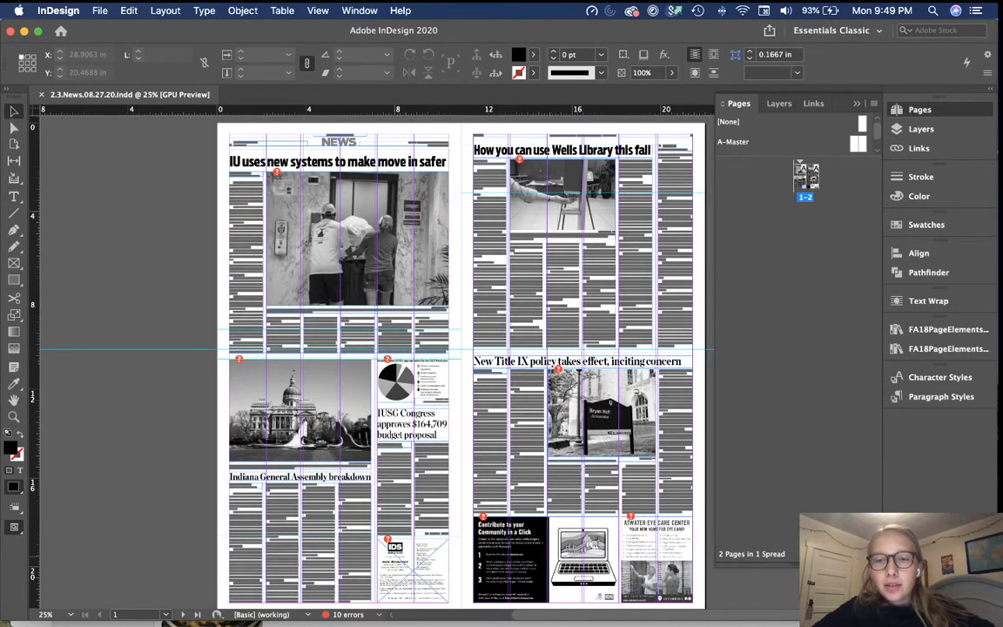
left_click(855, 554)
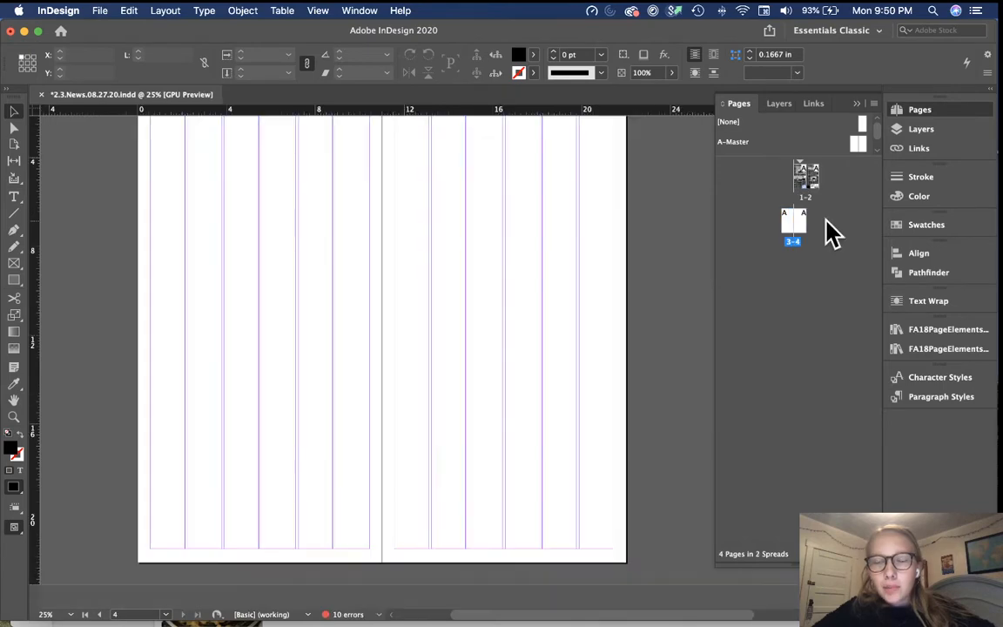
left_click(857, 103)
scroll(549, 297, "up", 10)
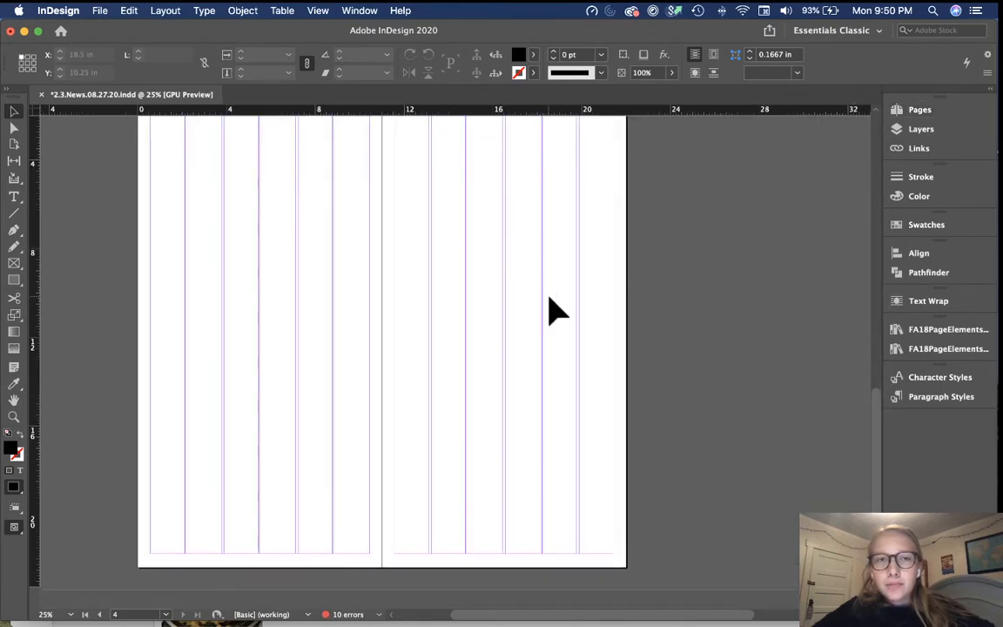
scroll(549, 309, "down", 10)
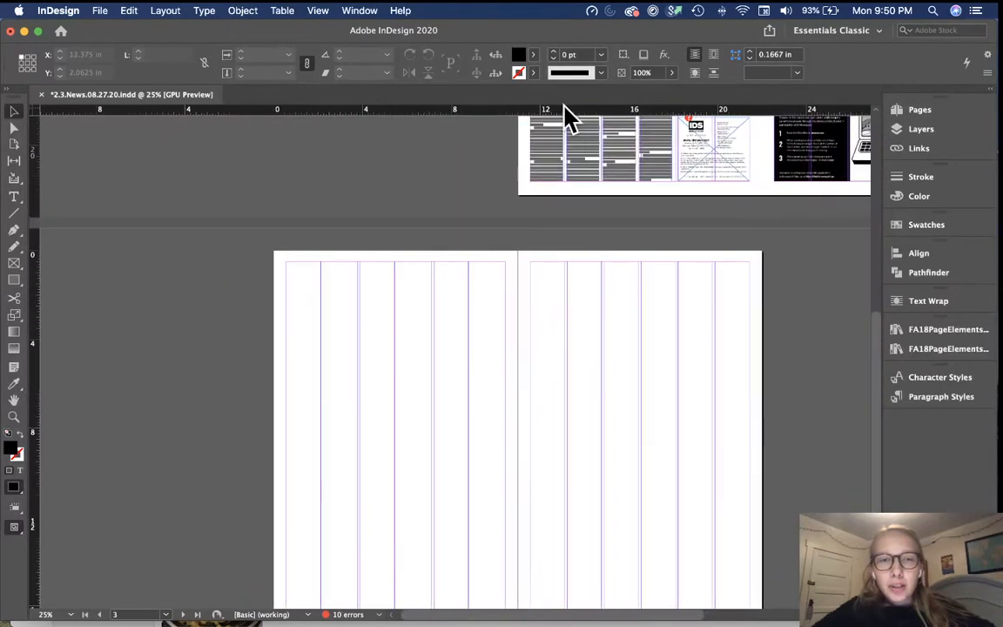
scroll(522, 309, "down", 3)
key("super+equal")
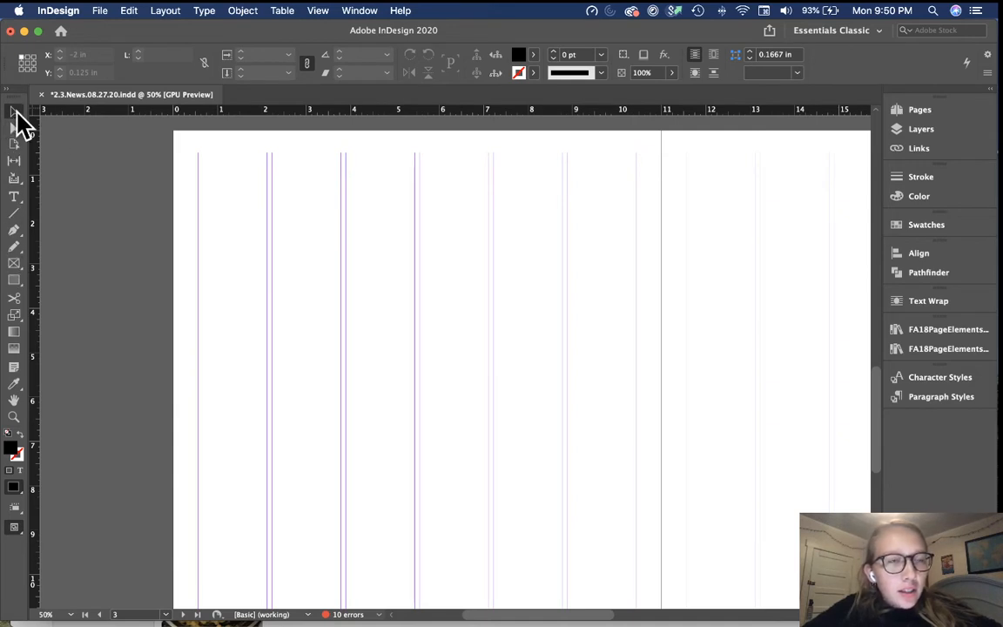
Try the Selection tool by sweeping selection marquees over the empty columns of page 3.
left_click(15, 111)
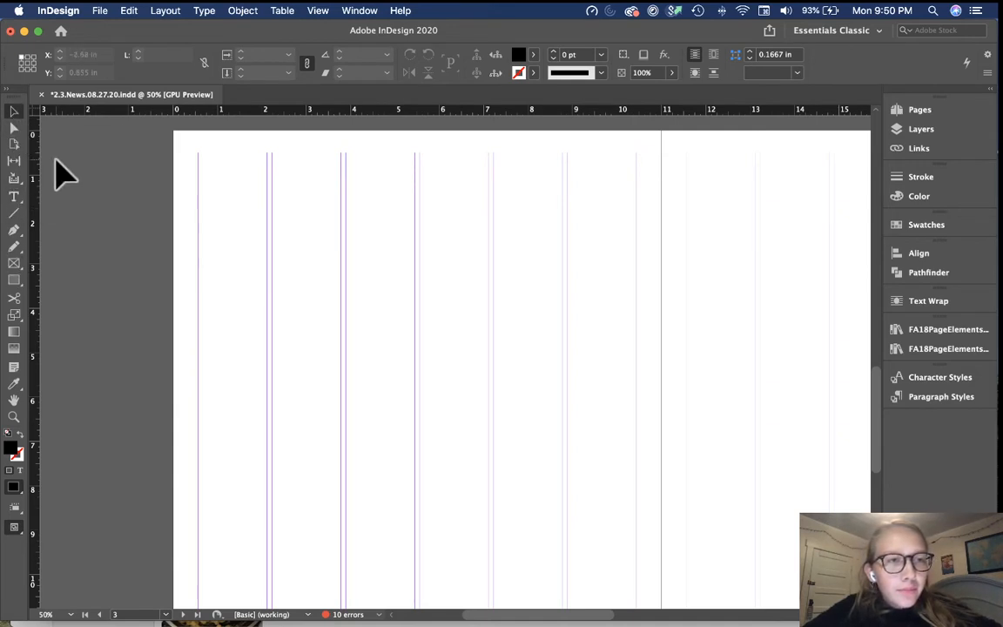
left_click_drag(287, 293, 522, 466)
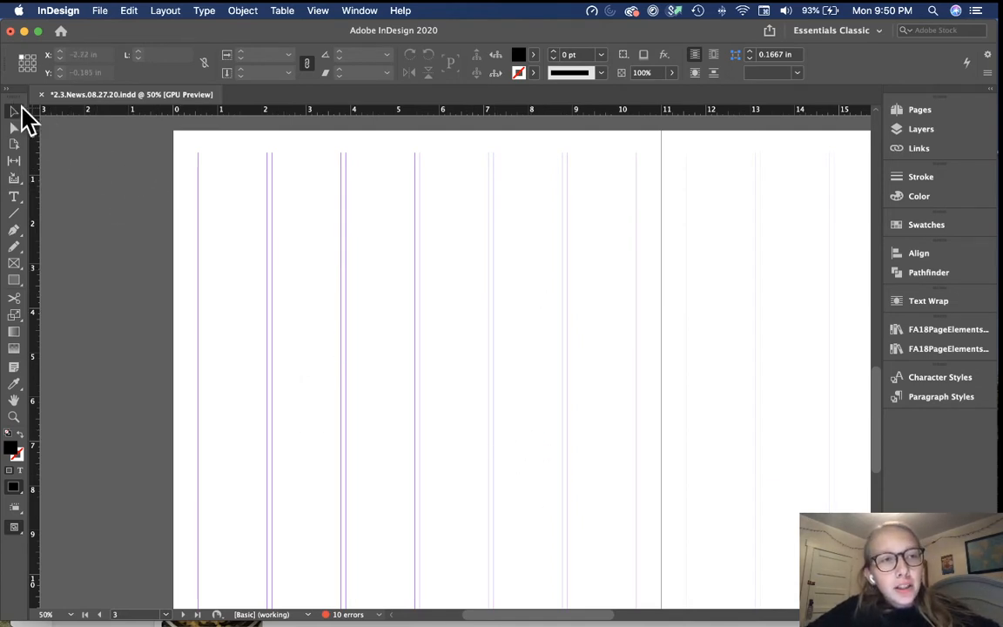
left_click_drag(310, 239, 512, 405)
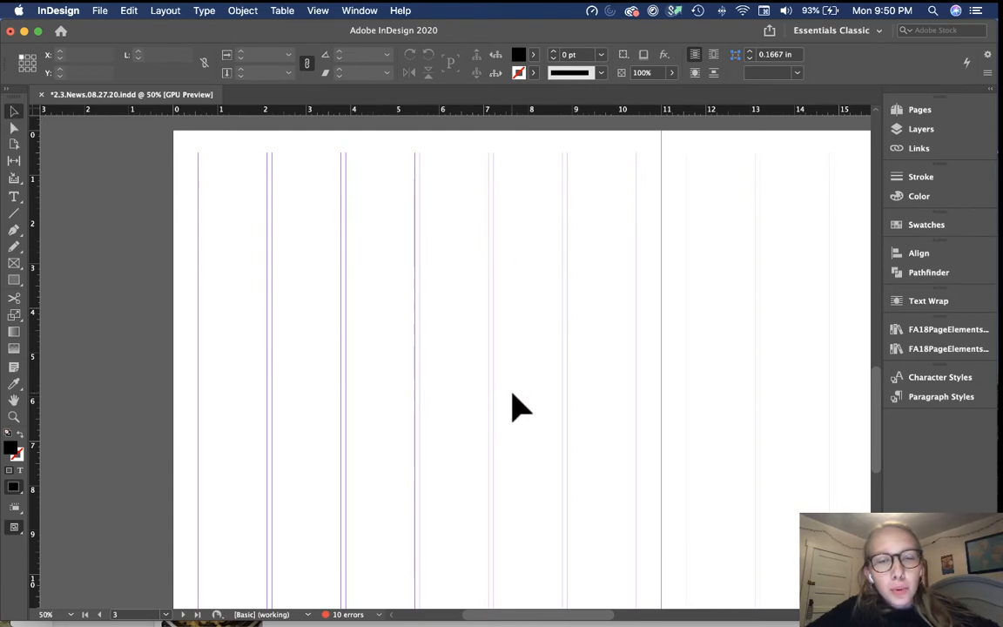
left_click_drag(265, 218, 366, 271)
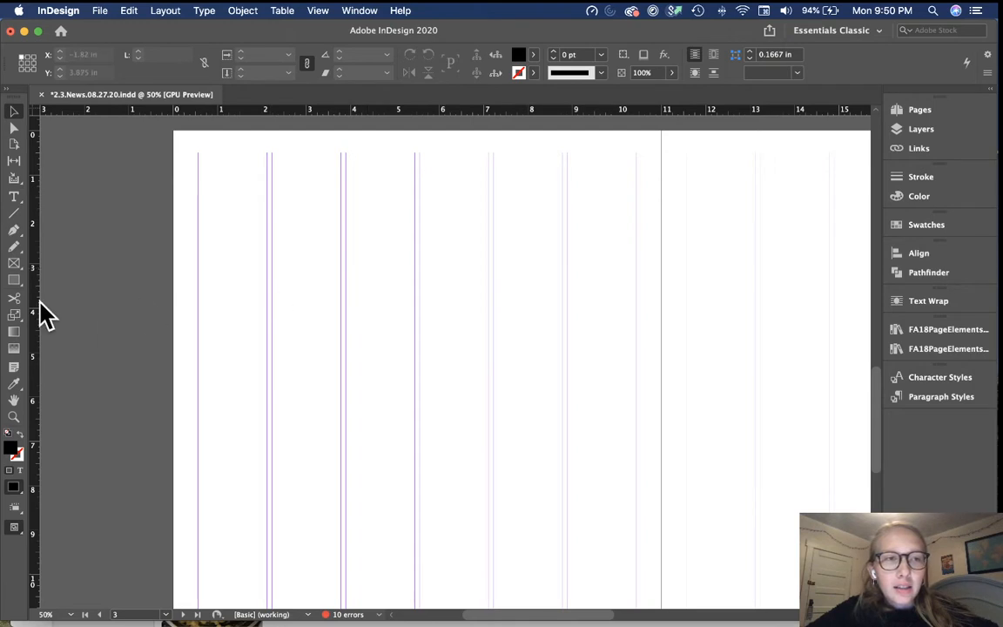
Draw a black-filled rectangle about 3.6 by 2.4 in across the second to fourth columns of page 3.
left_click(13, 282)
left_click_drag(274, 287, 431, 393)
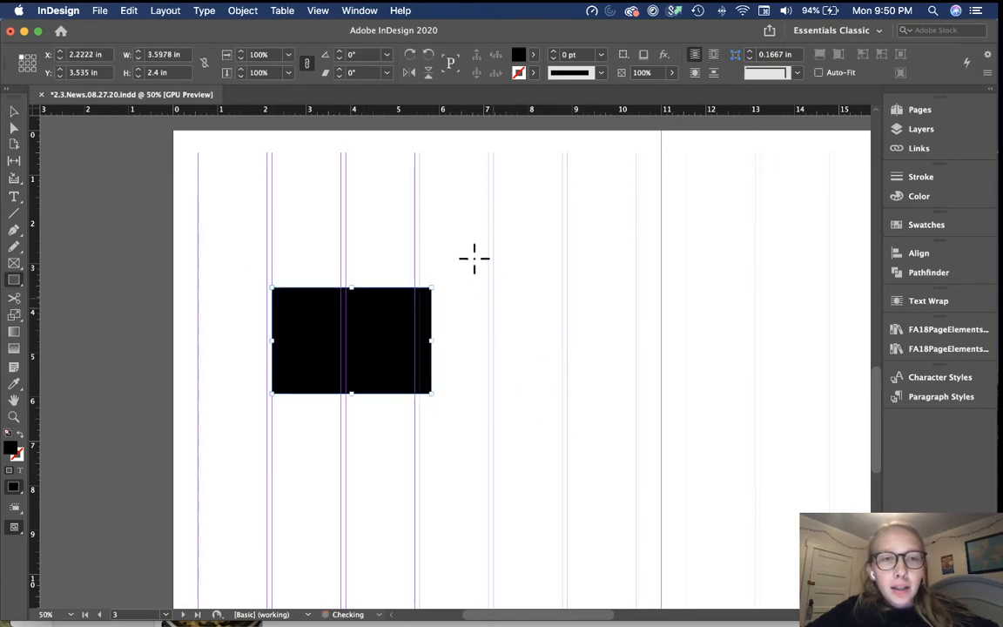
key("v")
left_click(428, 235)
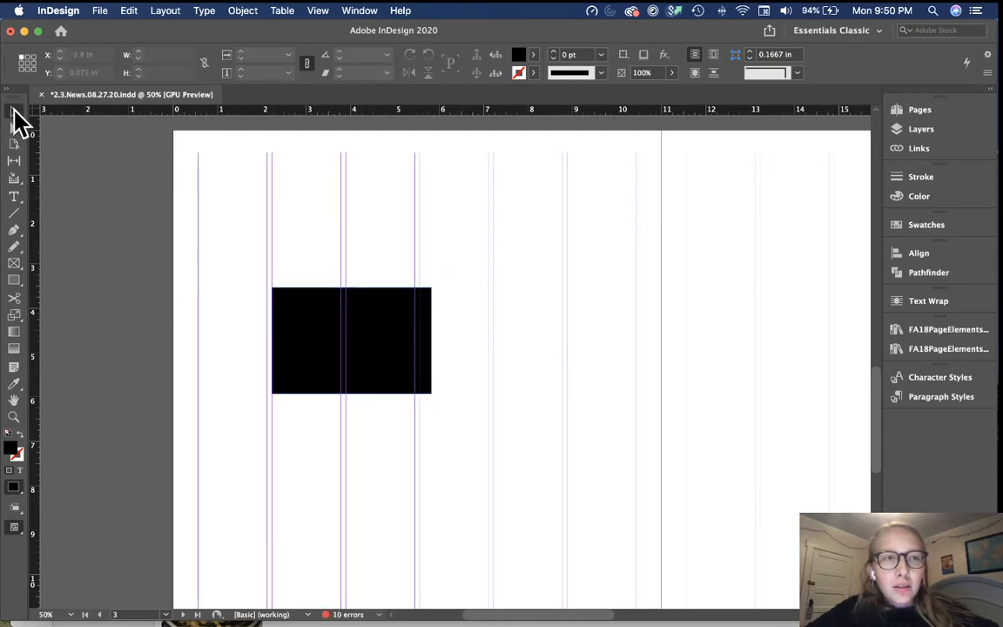
Try the Selection tool by moving the black rectangle to several positions across the columns of page 3.
left_click_drag(347, 365, 490, 380)
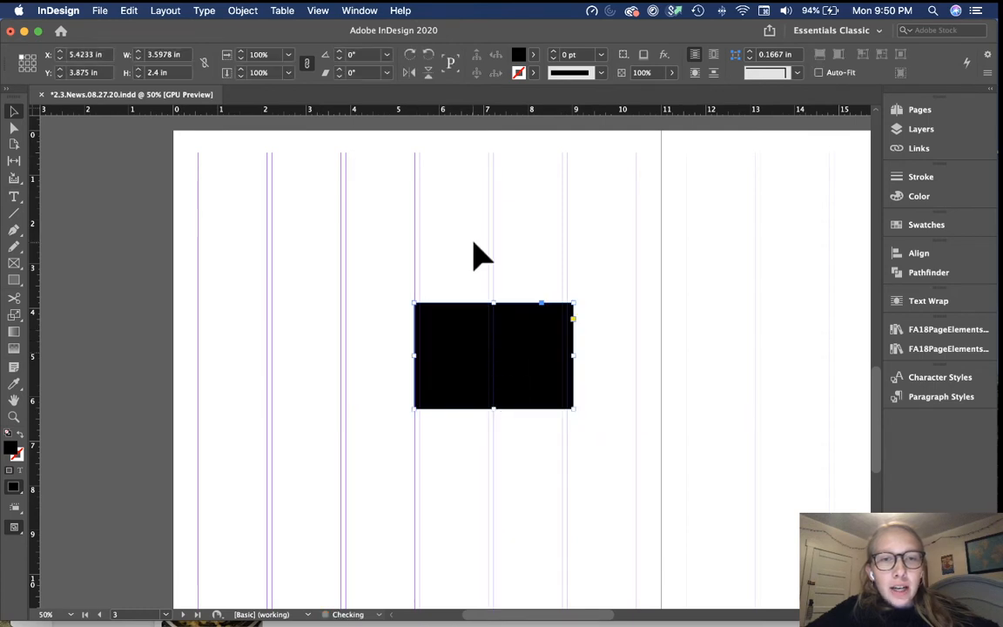
left_click_drag(490, 342, 365, 242)
left_click(346, 159)
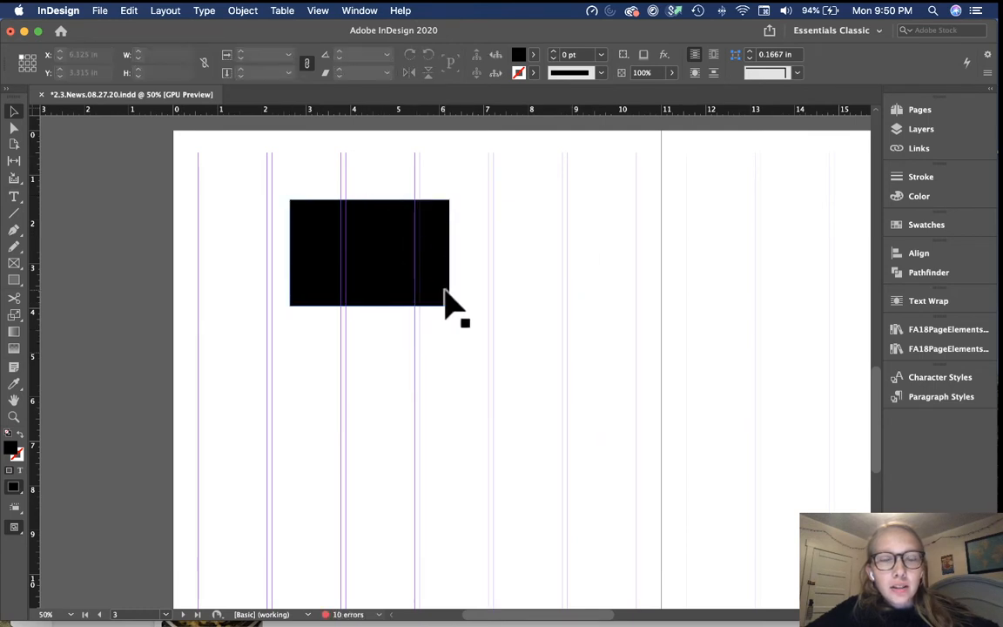
left_click_drag(434, 273, 439, 362)
left_click(537, 336)
scroll(338, 191, "down", 2)
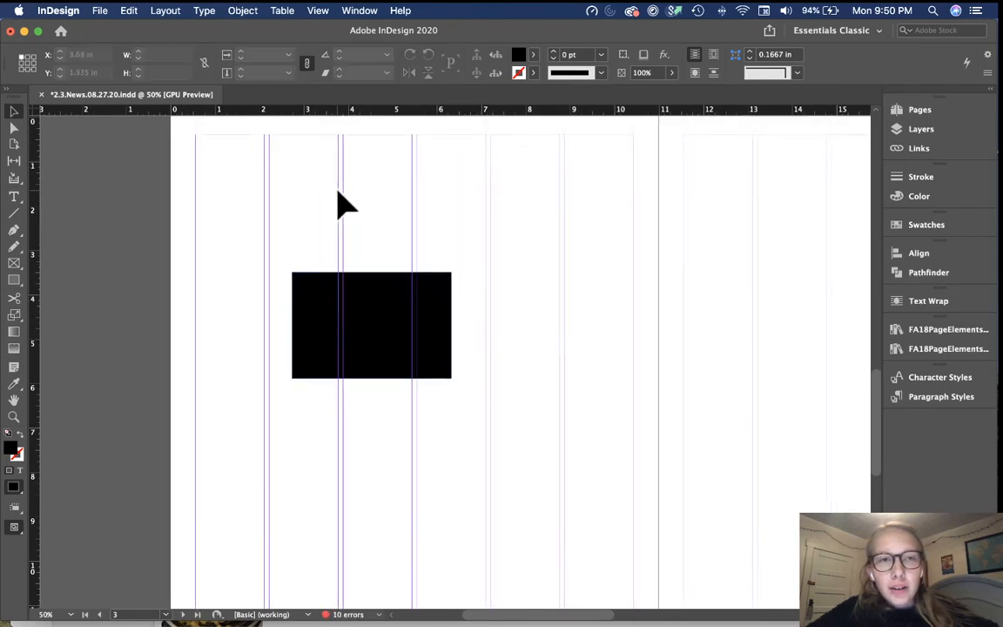
scroll(338, 190, "up", 3)
scroll(338, 191, "down", 3)
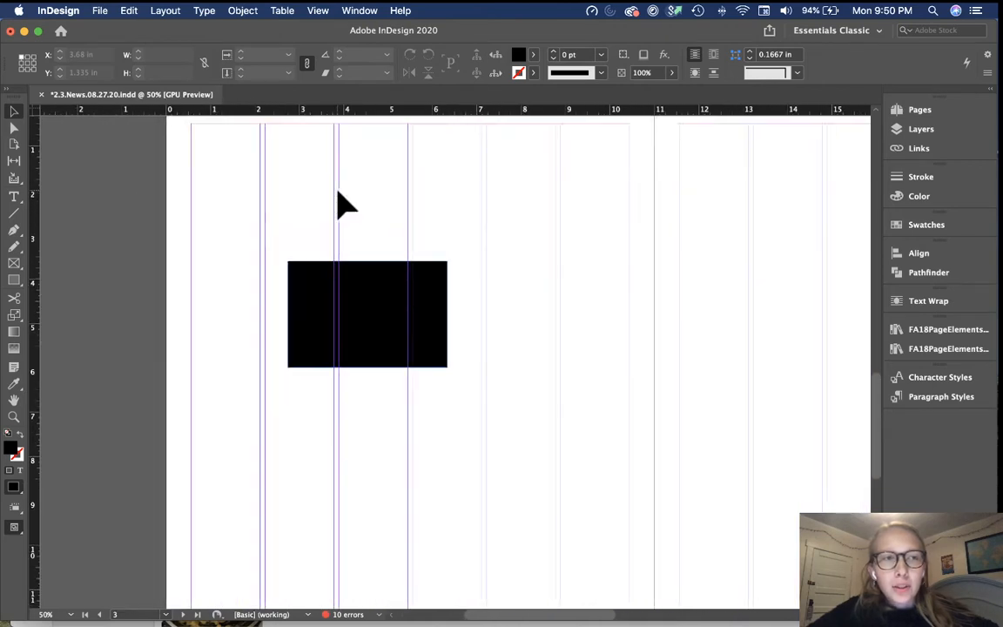
scroll(371, 271, "up", 2)
scroll(371, 271, "right", 1)
scroll(371, 272, "down", 2)
scroll(374, 272, "up", 2)
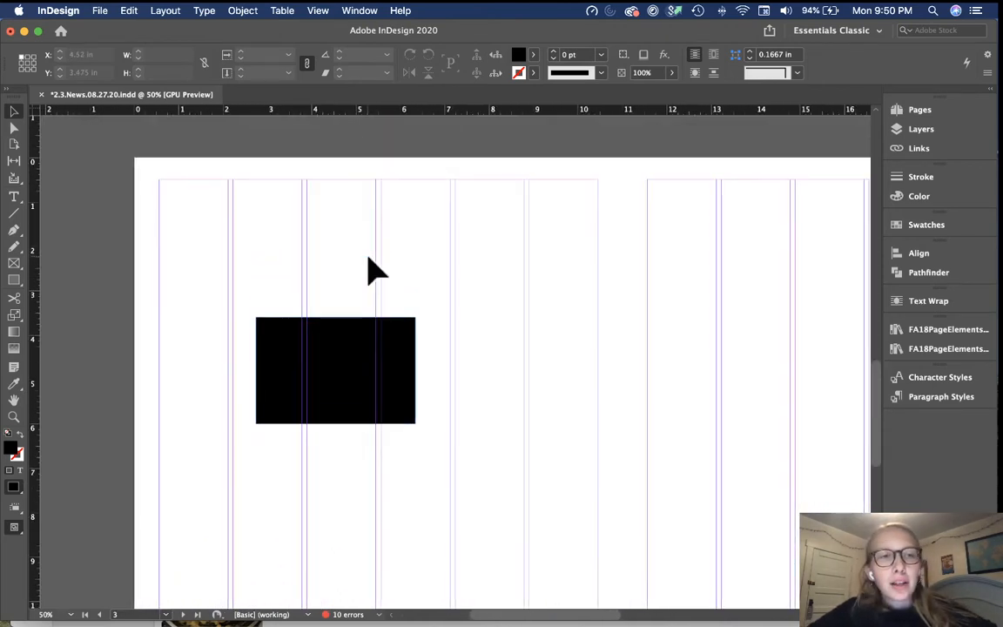
scroll(236, 253, "down", 1)
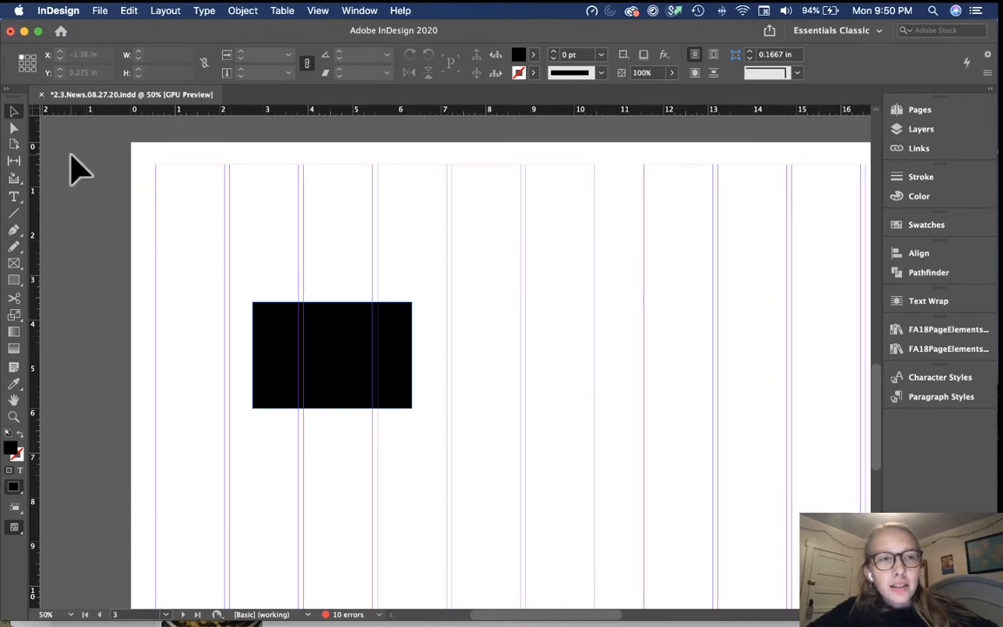
Distort the black rectangle with the Direct Selection tool by pulling its right-hand corner points to new positions.
left_click(14, 128)
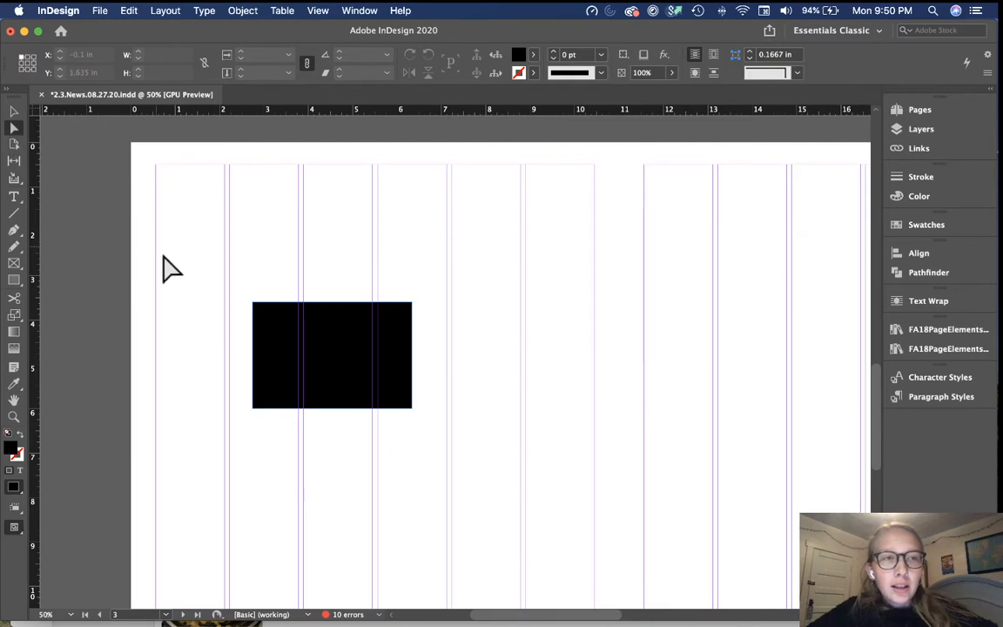
key("super+equal")
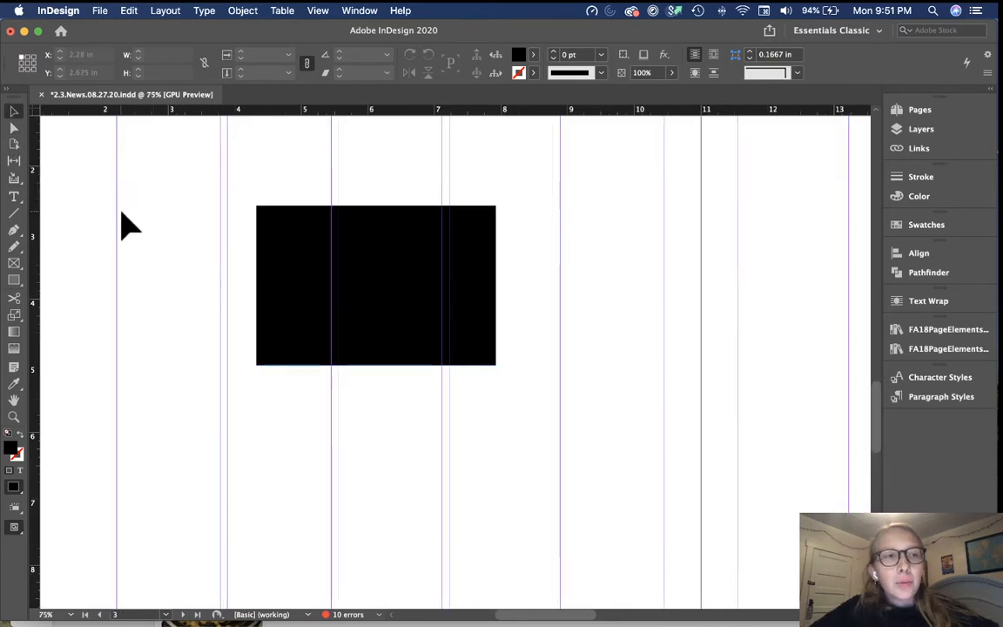
left_click(13, 127)
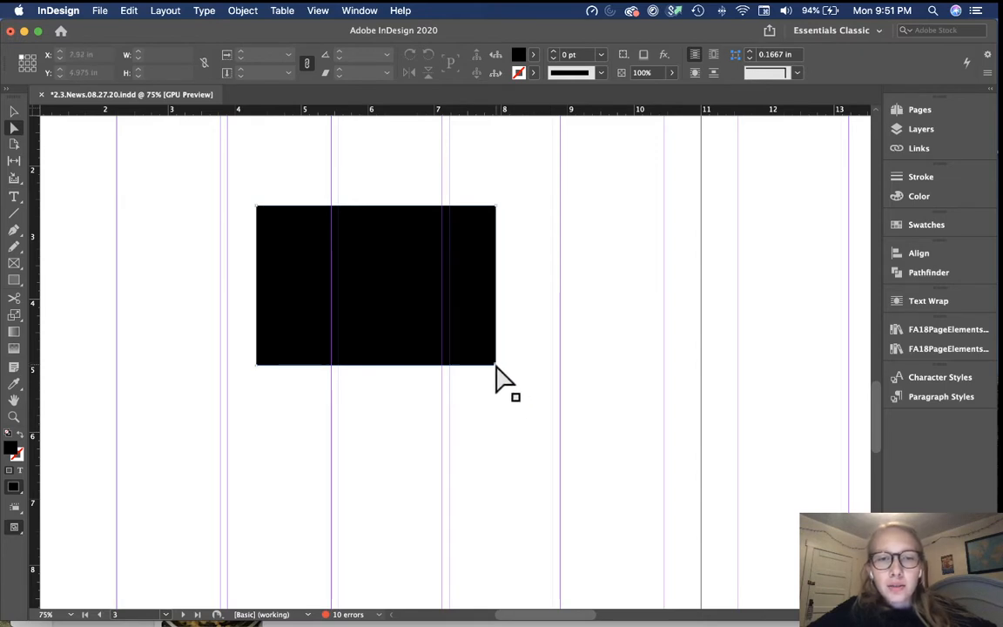
left_click_drag(514, 384, 516, 502)
left_click(535, 491)
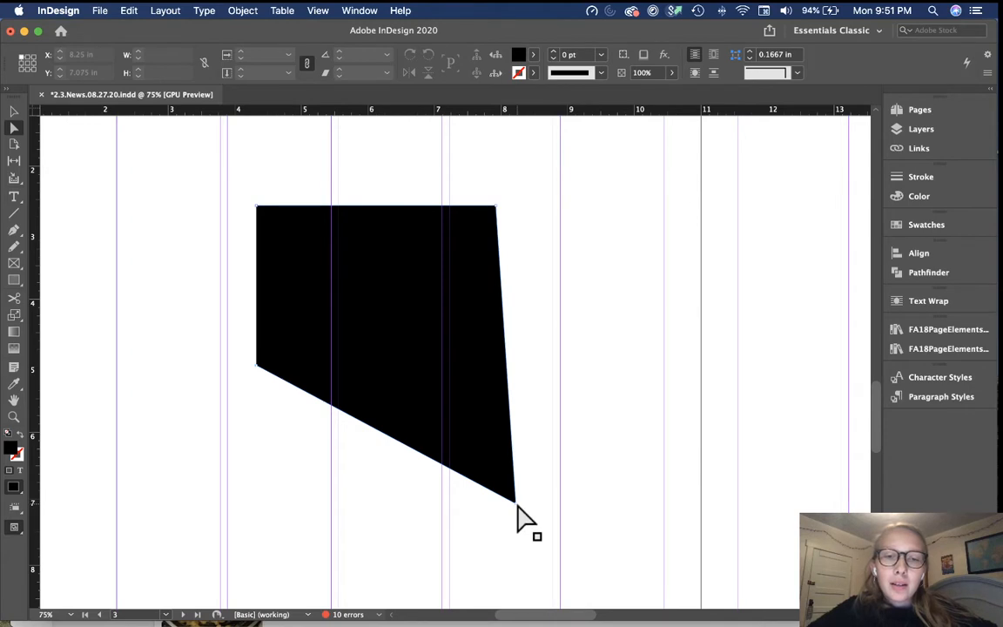
left_click_drag(517, 505, 331, 166)
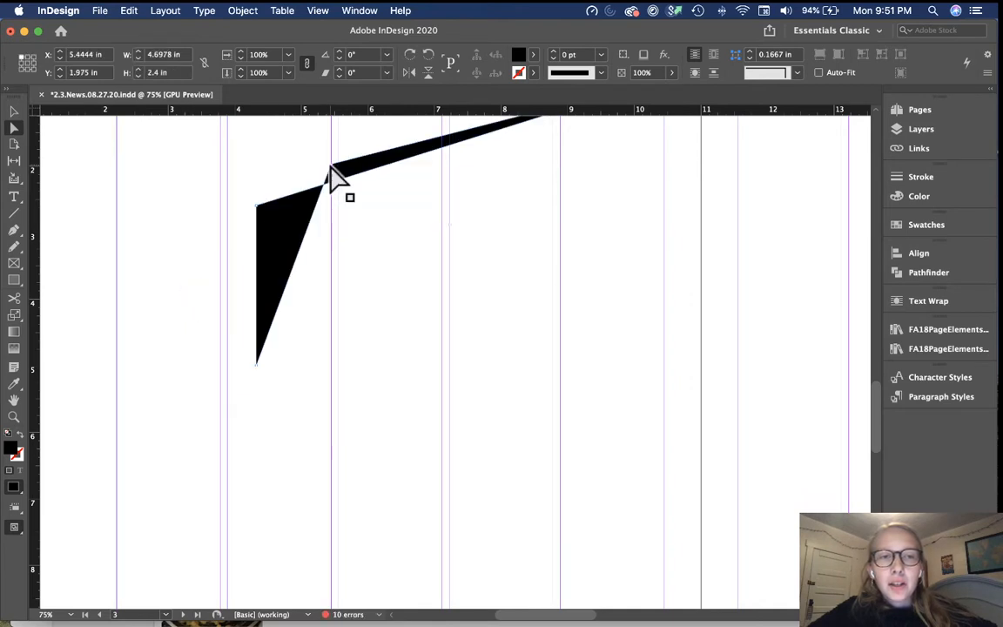
left_click(412, 295)
Delete the distorted black shape from page 3.
key("super+minus")
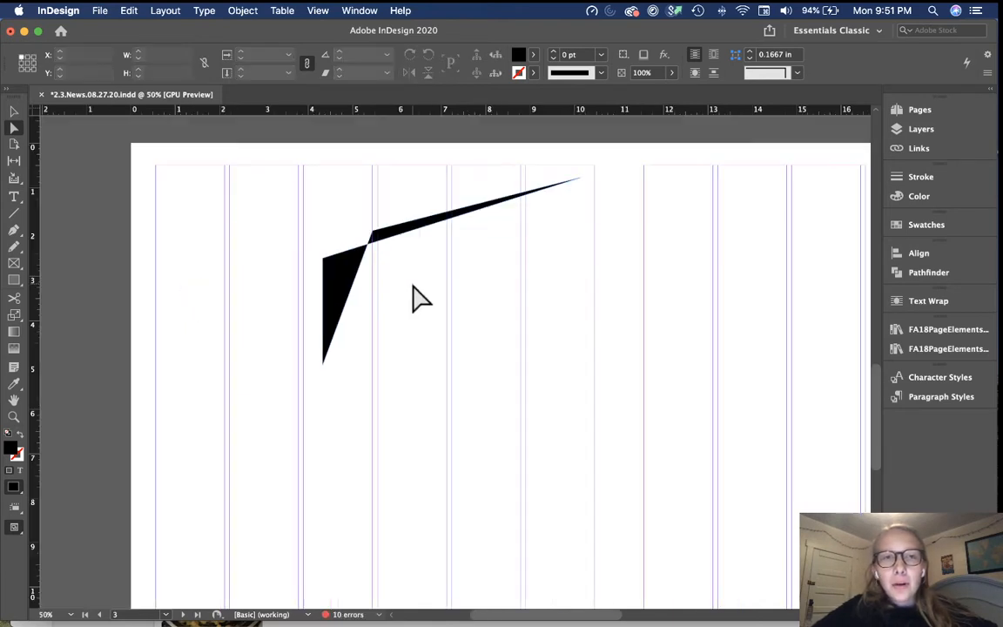
key("v")
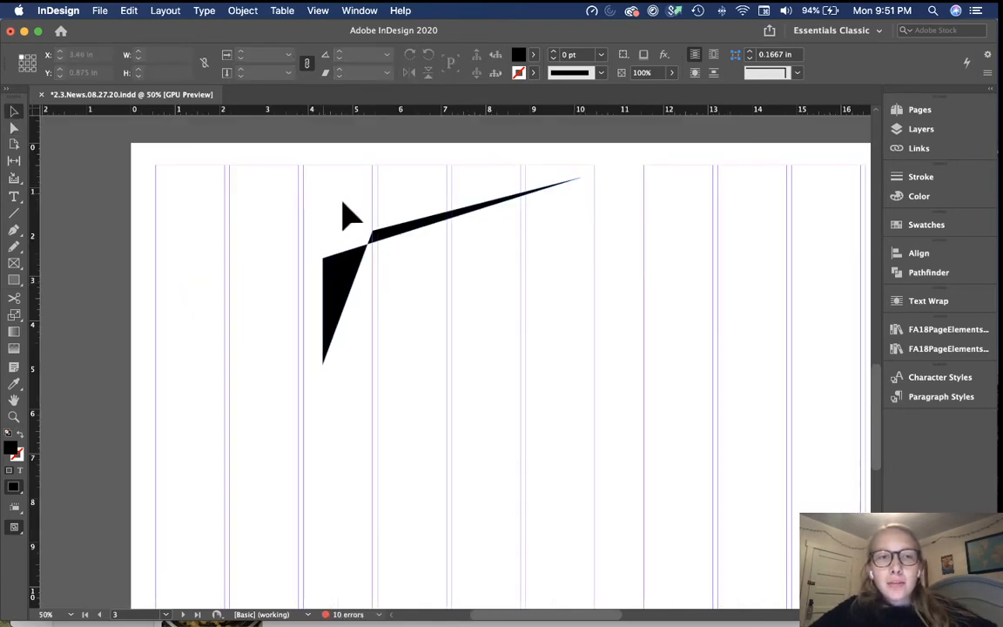
left_click(352, 260)
key("Delete")
scroll(383, 284, "left", 1)
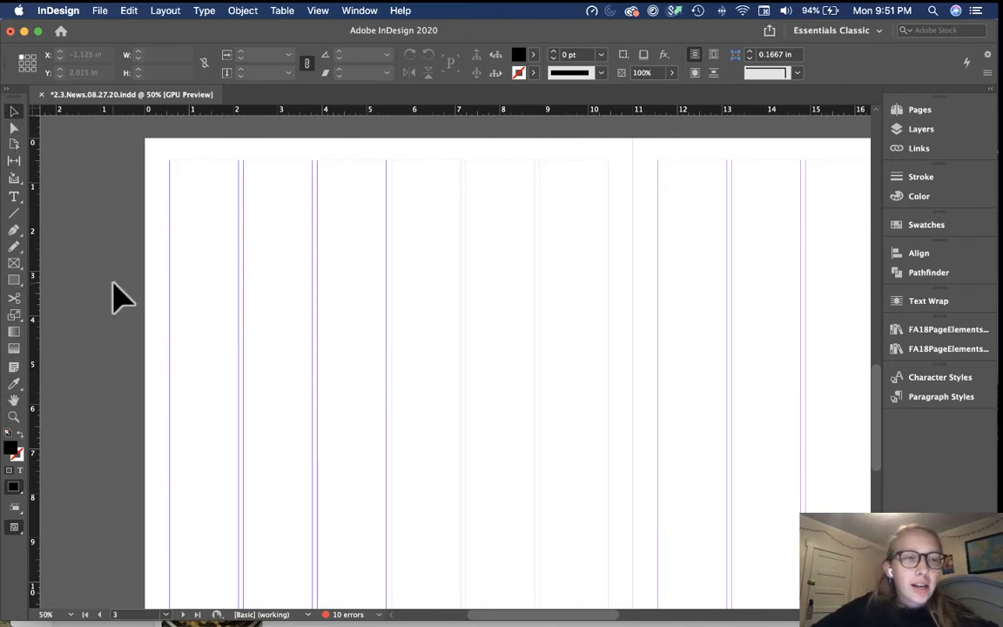
scroll(185, 306, "down", 1)
scroll(185, 307, "right", 3)
scroll(185, 307, "down", 1)
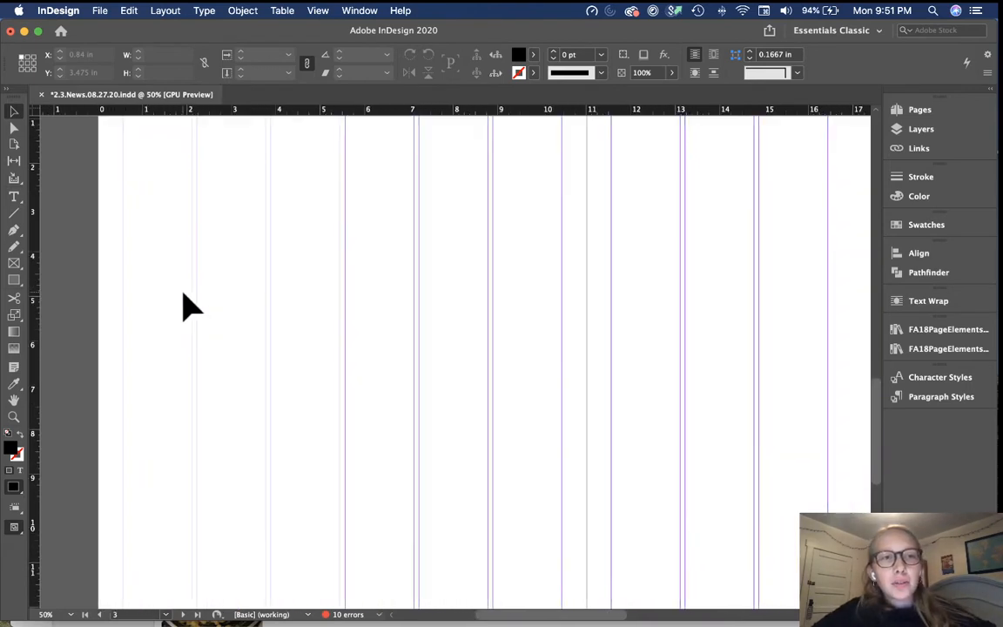
scroll(191, 306, "up", 2)
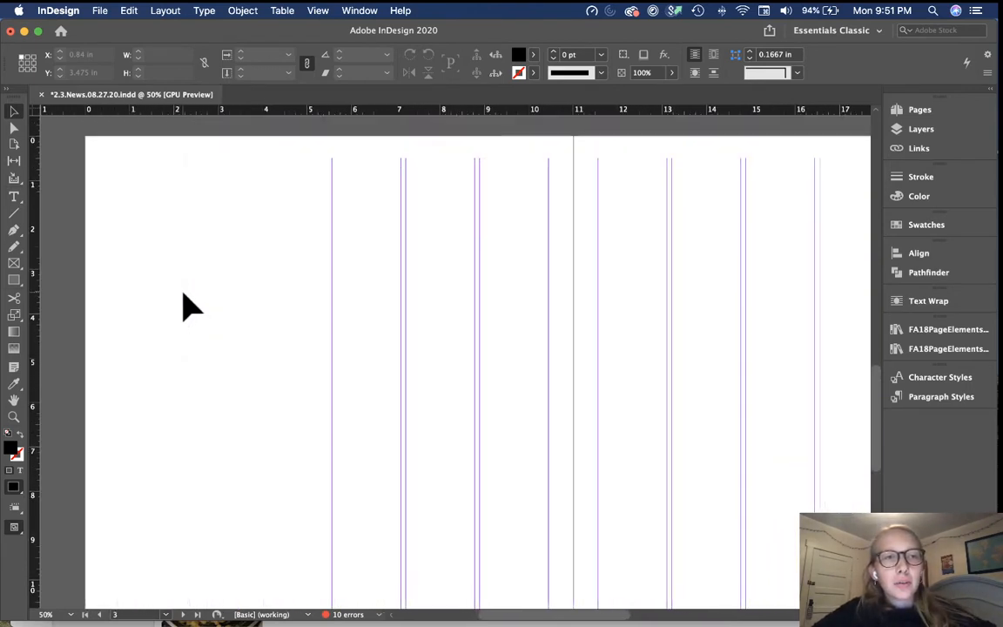
scroll(245, 344, "left", 2)
scroll(245, 344, "down", 1)
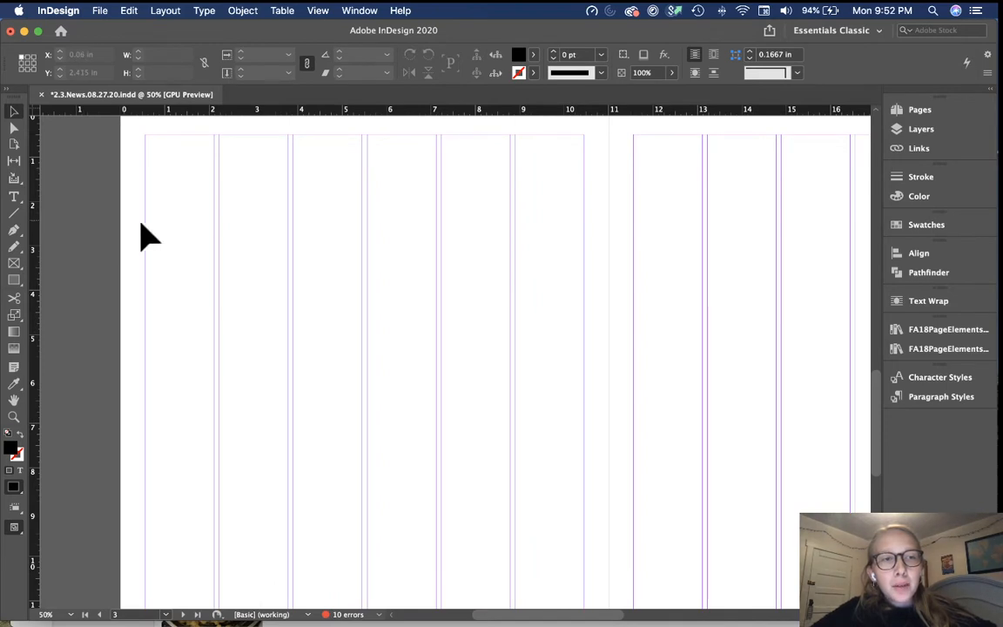
Draw three text frames on page 3 with the Type tool: one about 4.3 by 3.6 in and two smaller ones stacked to its right.
left_click(16, 200)
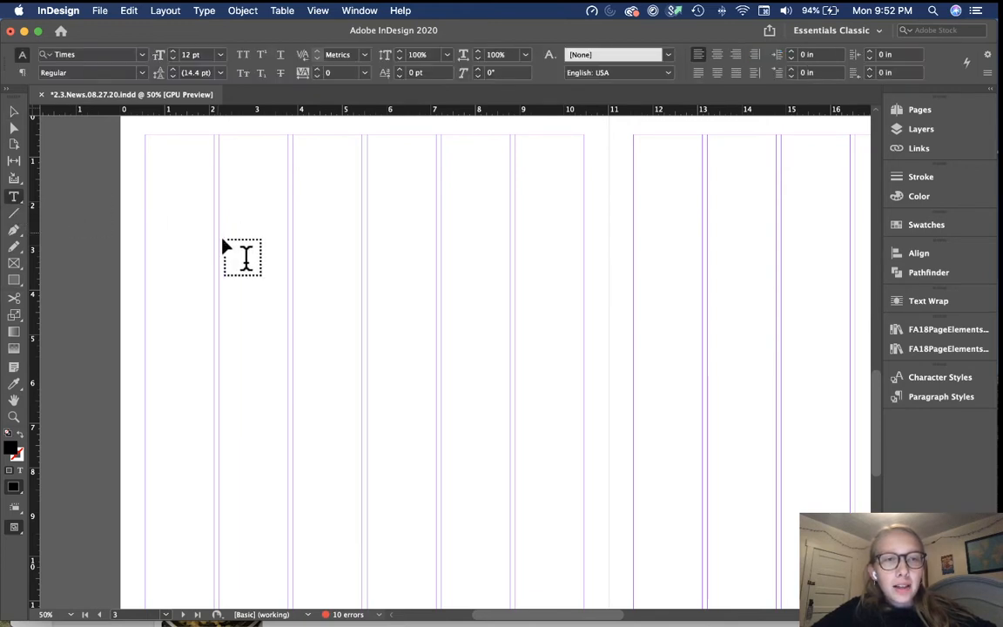
key("super+equal")
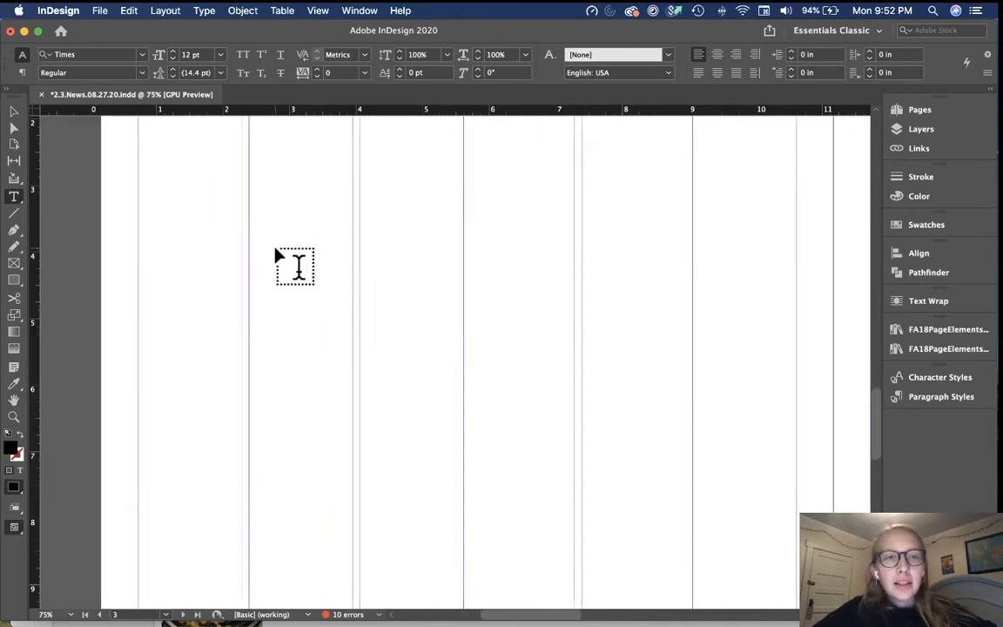
left_click_drag(204, 268, 489, 505)
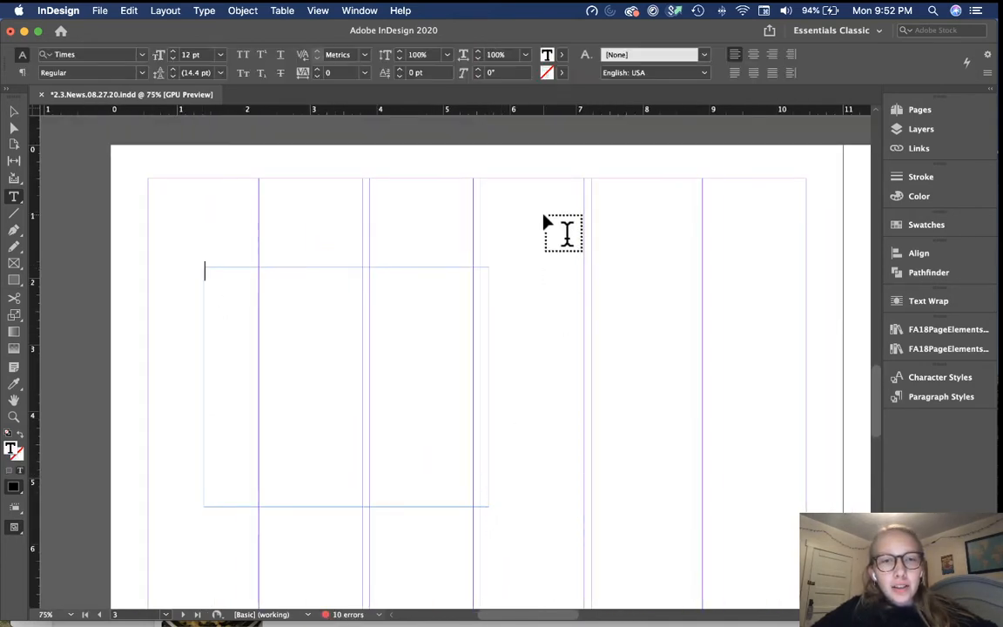
left_click_drag(523, 245, 671, 413)
scroll(672, 409, "down", 5)
scroll(672, 409, "right", 2)
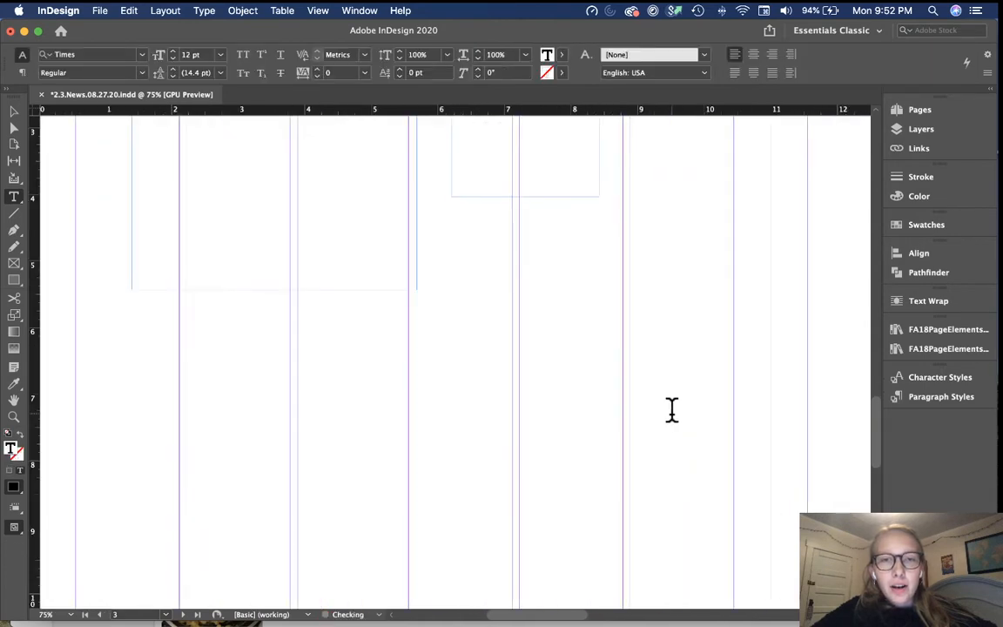
left_click_drag(456, 247, 623, 427)
scroll(682, 221, "up", 5)
scroll(682, 221, "left", 2)
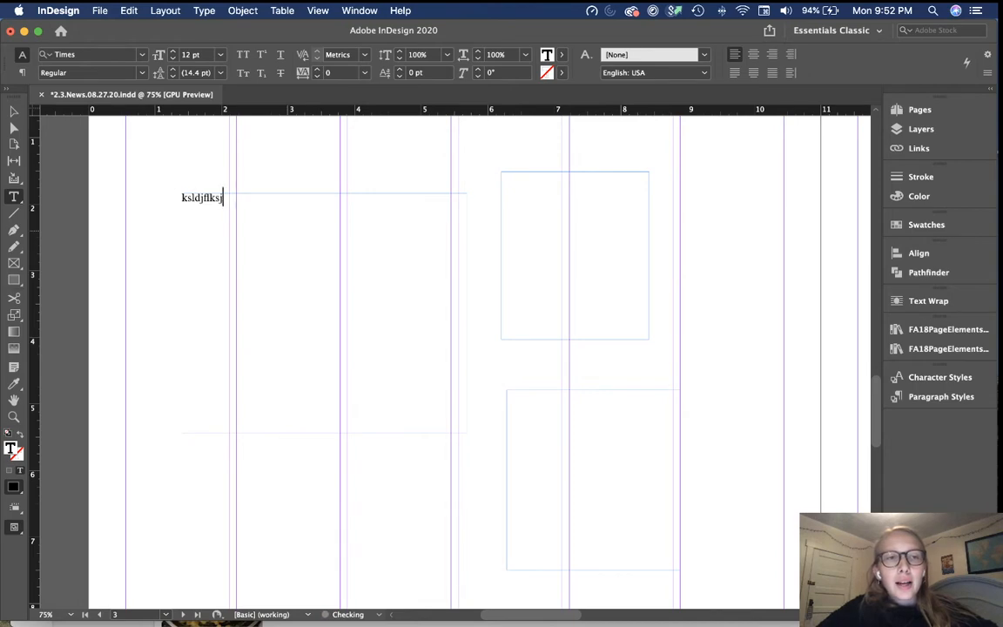
Fill the rest of the large text frame on page 3 with placeholder text.
left_click(243, 10)
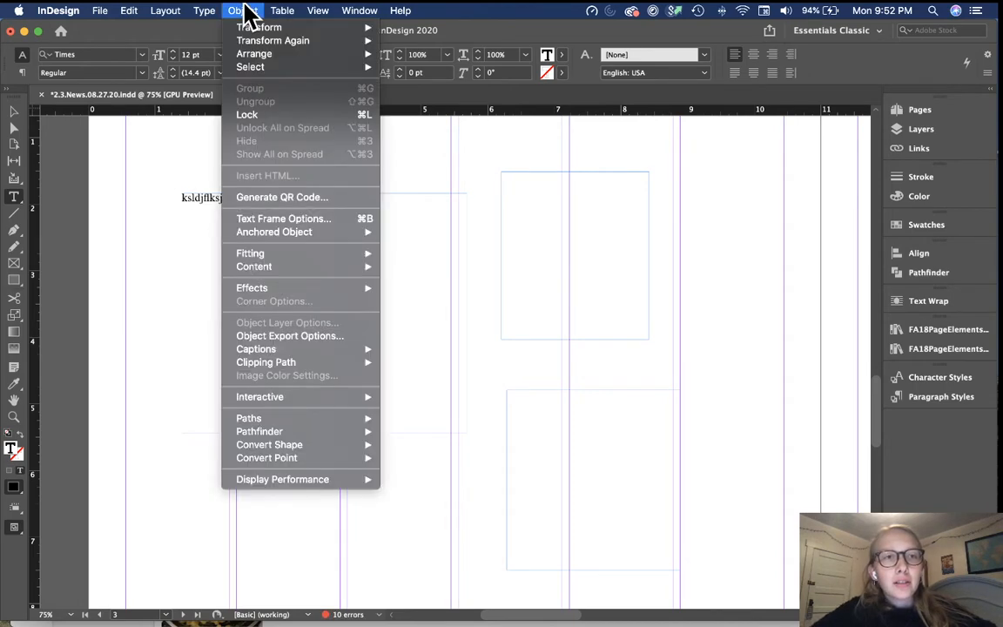
mouse_move(202, 10)
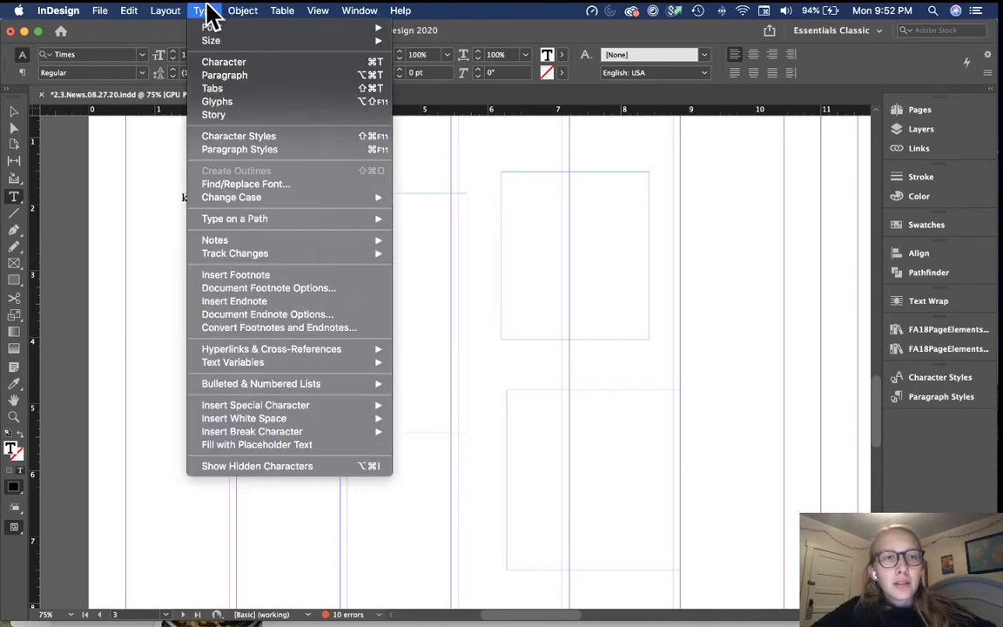
left_click(301, 446)
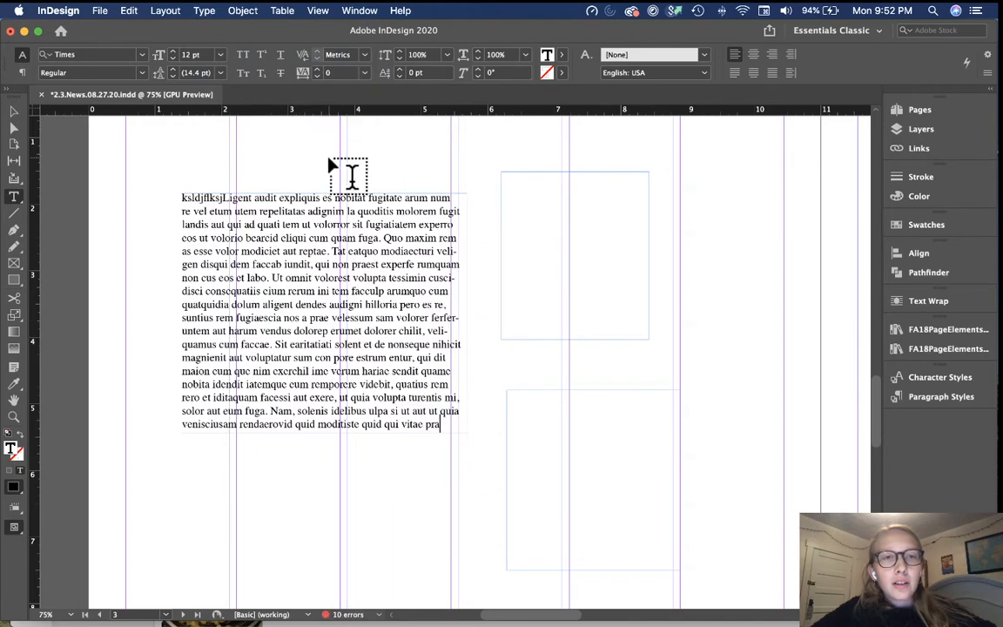
key("Escape")
scroll(335, 172, "up", 3)
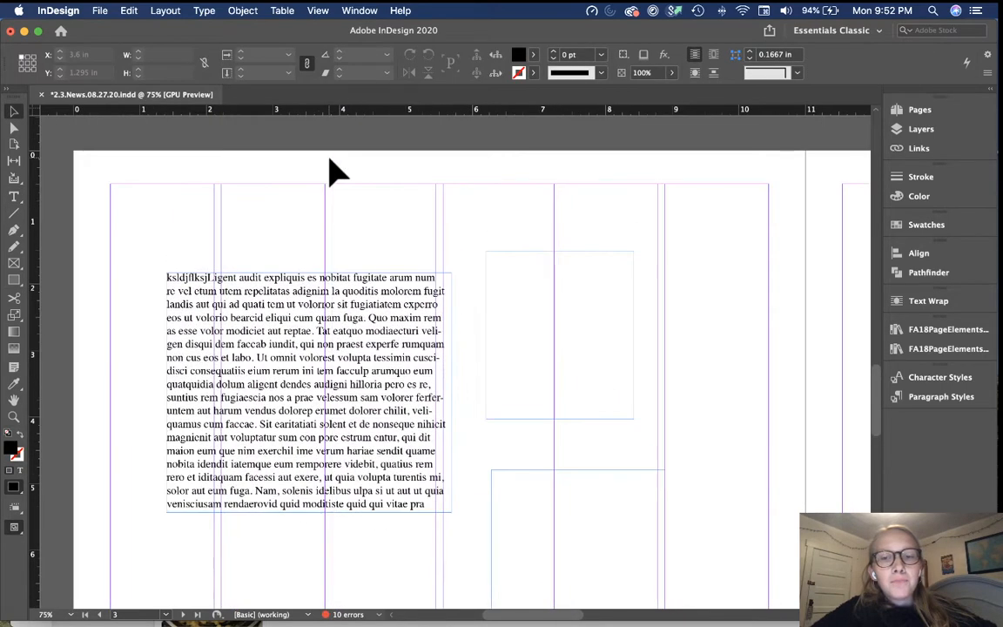
key("super+minus")
key("super+equal")
scroll(329, 160, "down", 2)
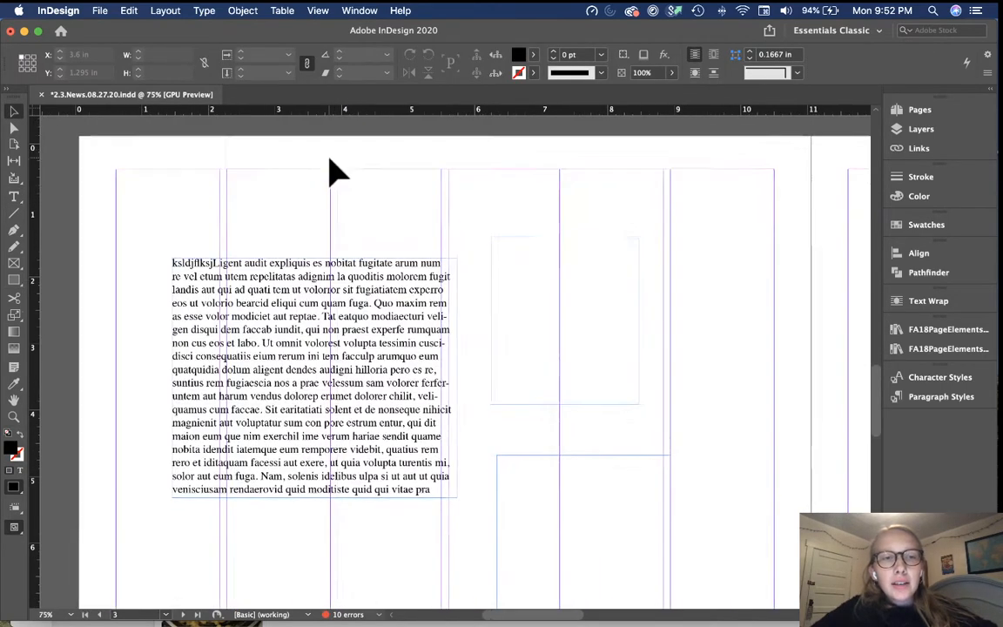
scroll(330, 161, "up", 2)
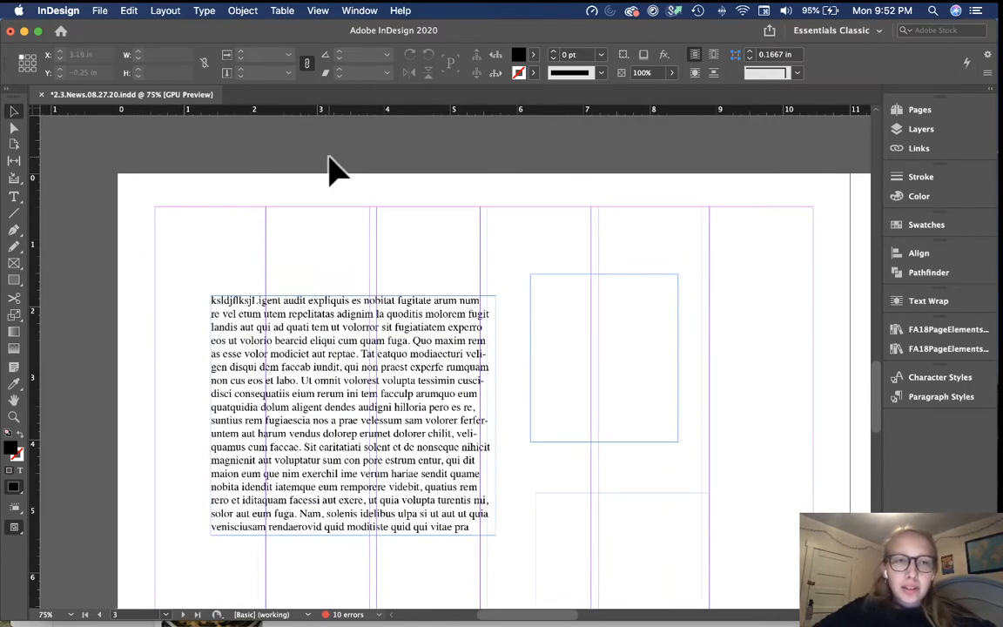
scroll(342, 218, "down", 3)
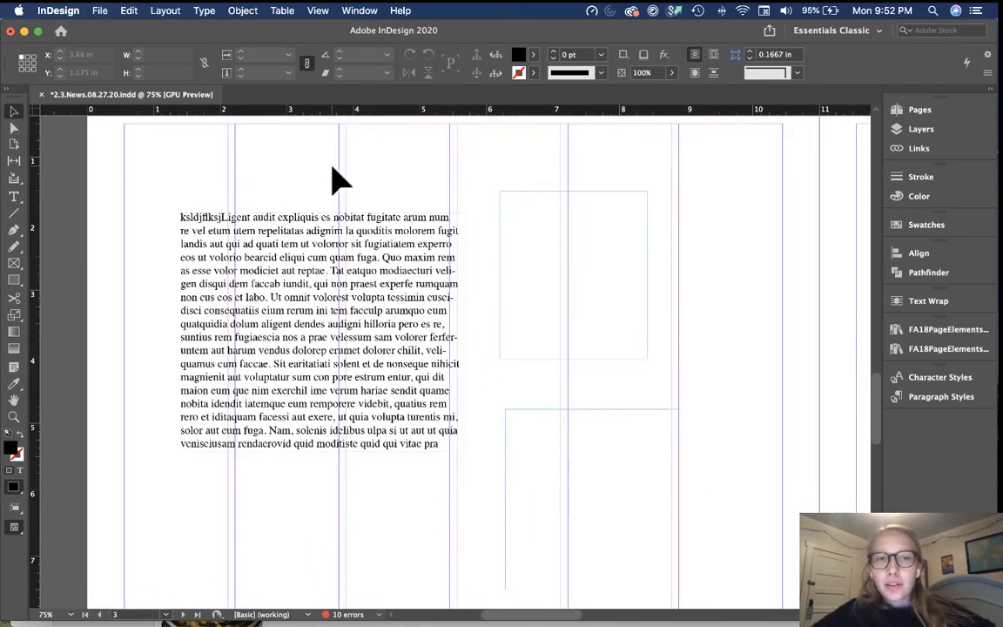
scroll(332, 179, "up", 1)
scroll(340, 180, "up", 1)
scroll(339, 180, "down", 3)
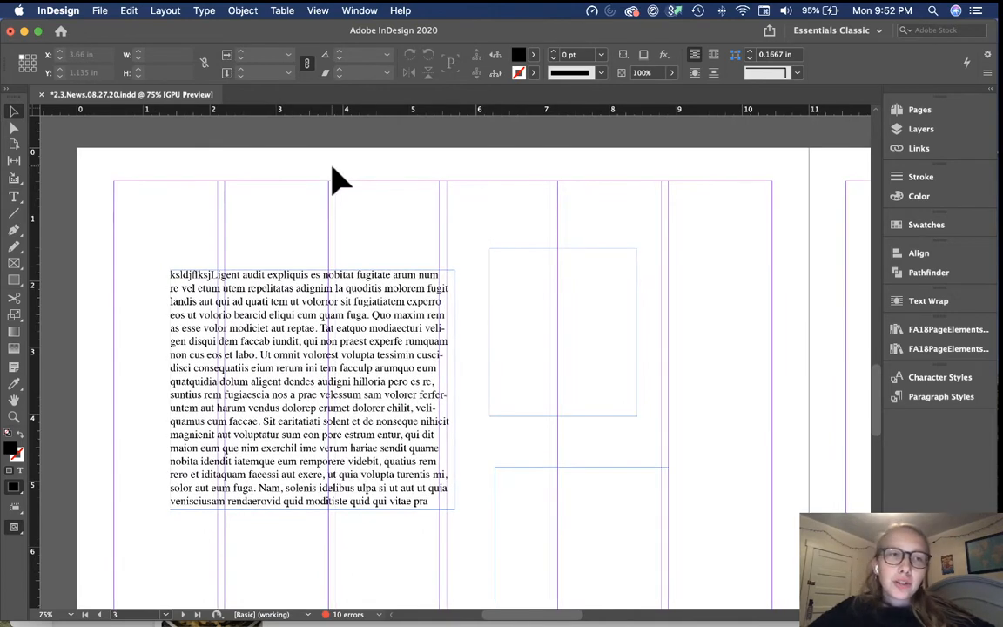
scroll(340, 180, "up", 1)
scroll(339, 181, "left", 1)
scroll(336, 179, "down", 1)
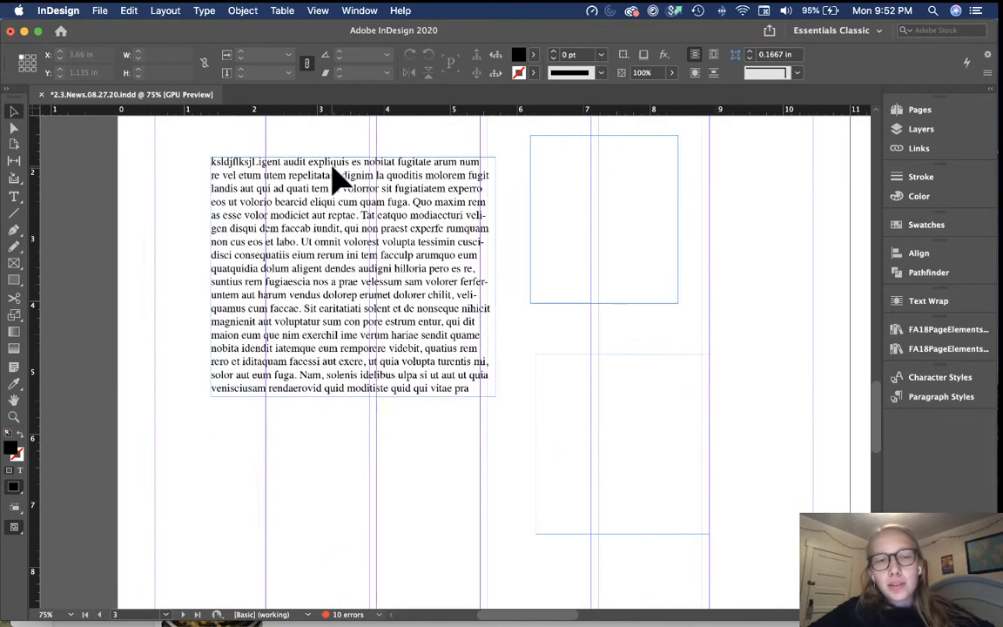
scroll(477, 274, "down", 1)
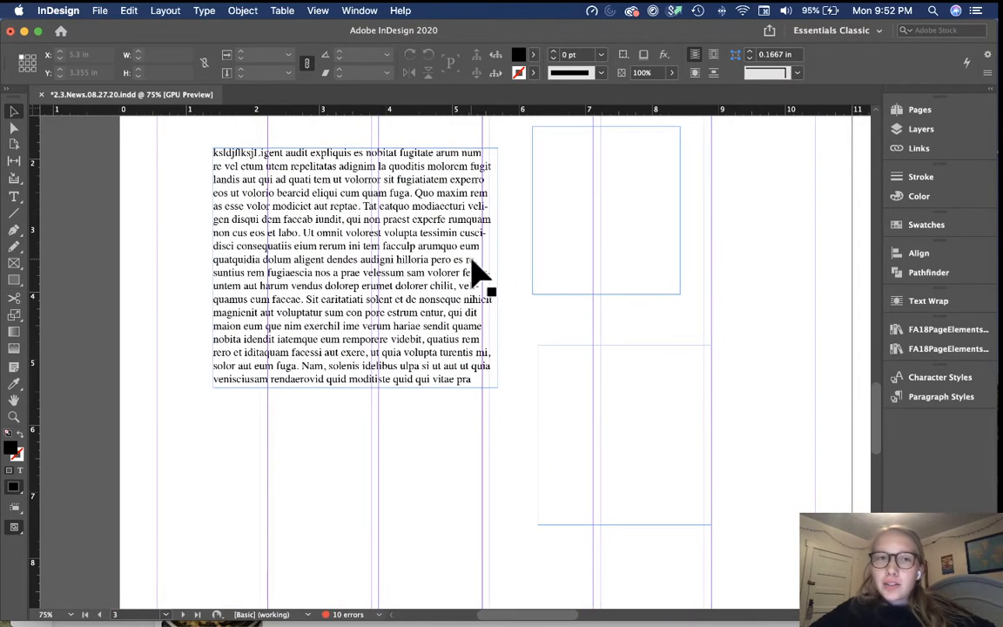
scroll(477, 274, "down", 2)
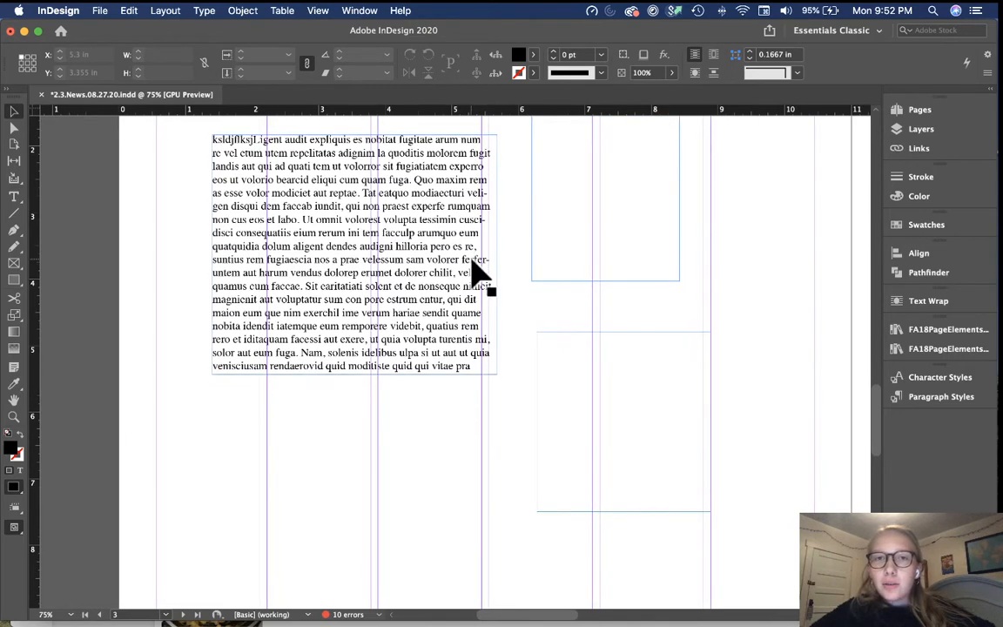
scroll(125, 192, "up", 5)
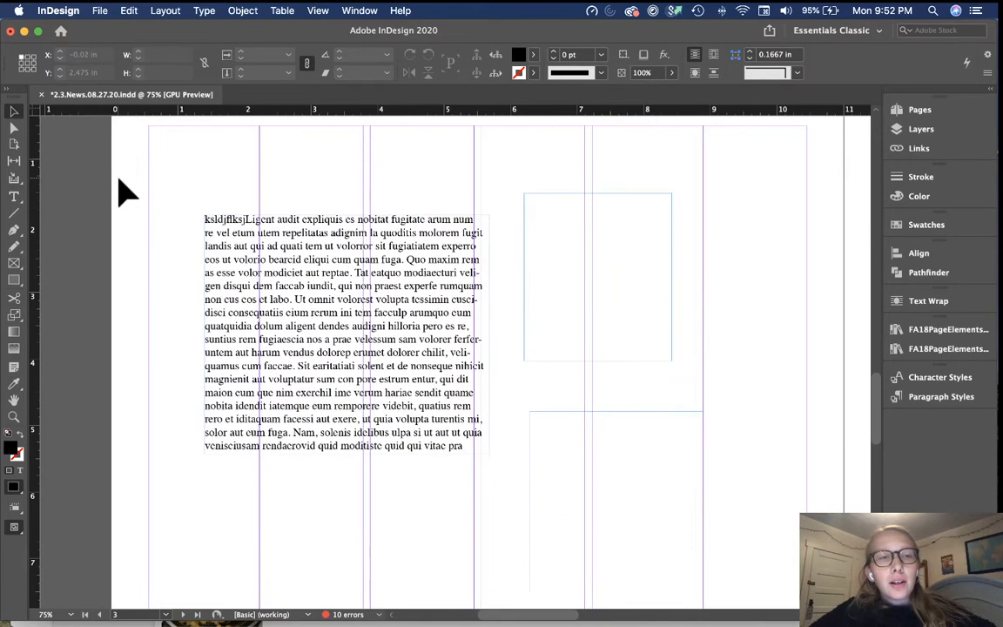
scroll(170, 271, "down", 1)
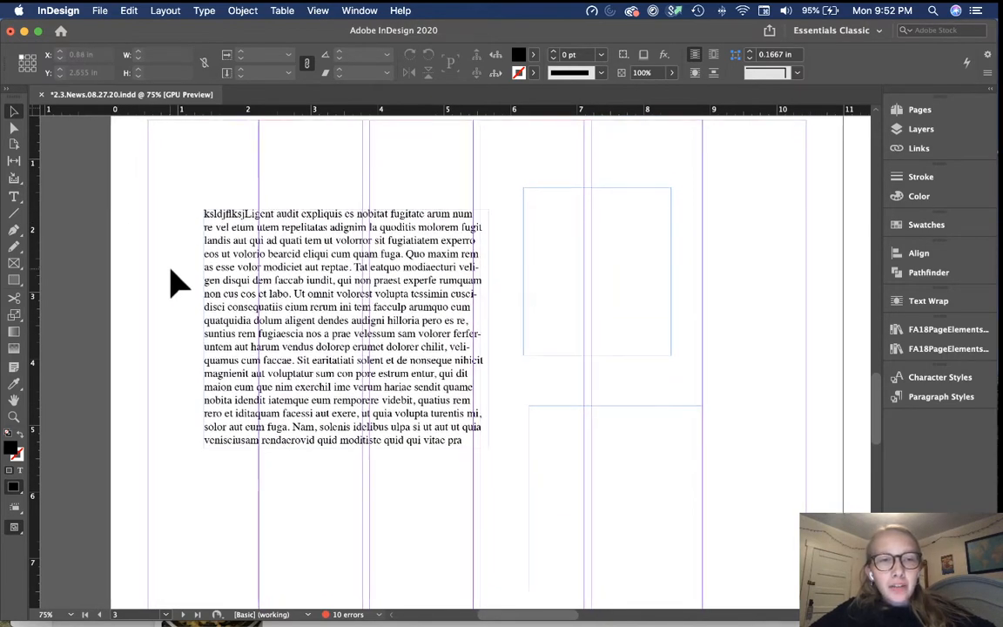
left_click(14, 199)
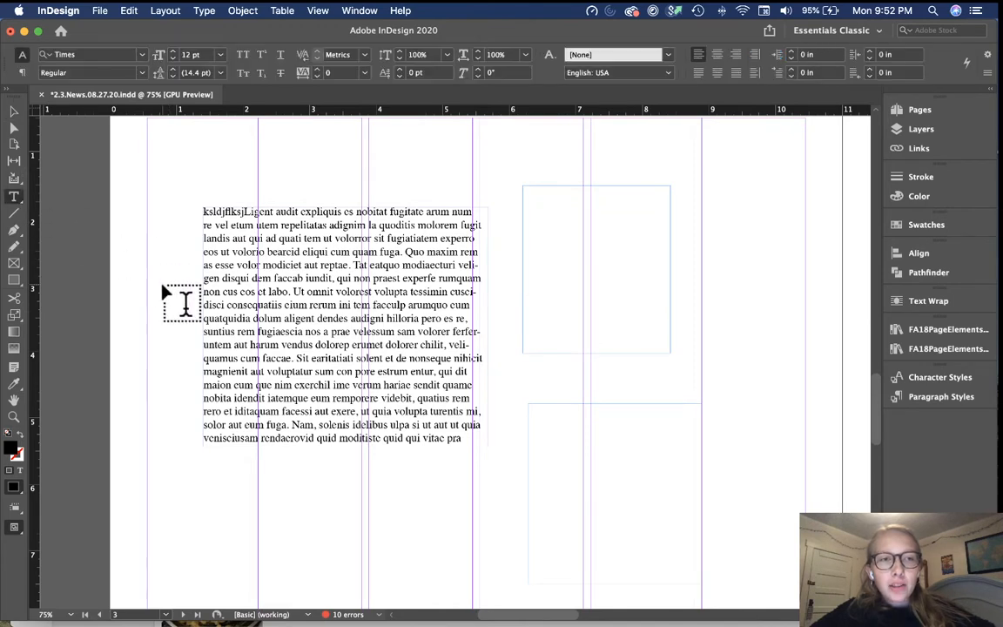
left_click_drag(263, 271, 355, 346)
left_click(359, 153)
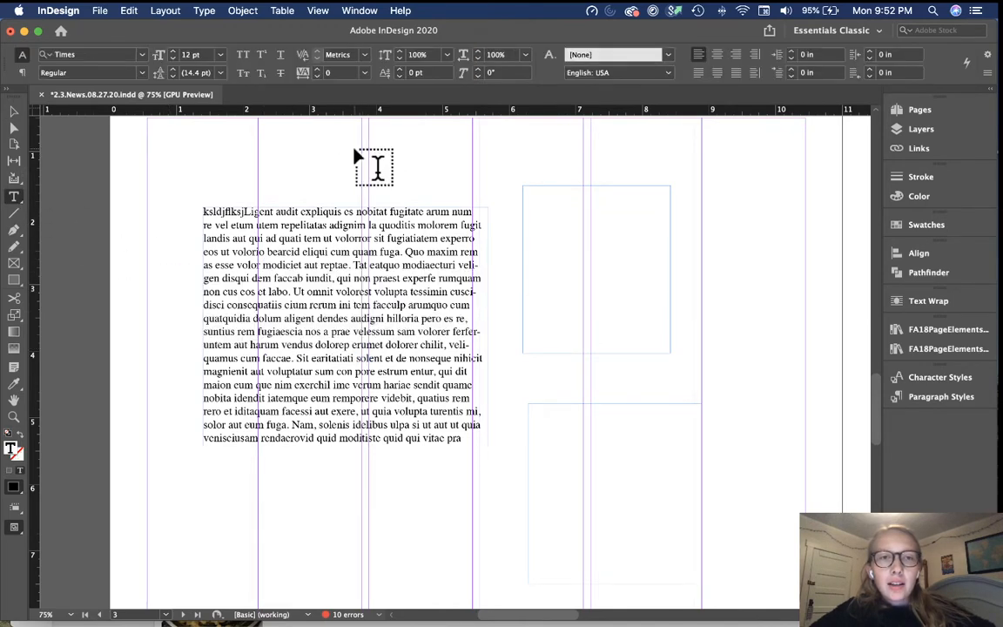
Move the large placeholder-text frame against page 3's left margin guide, at about X 0.56 in, Y 1.72 in.
left_click(13, 112)
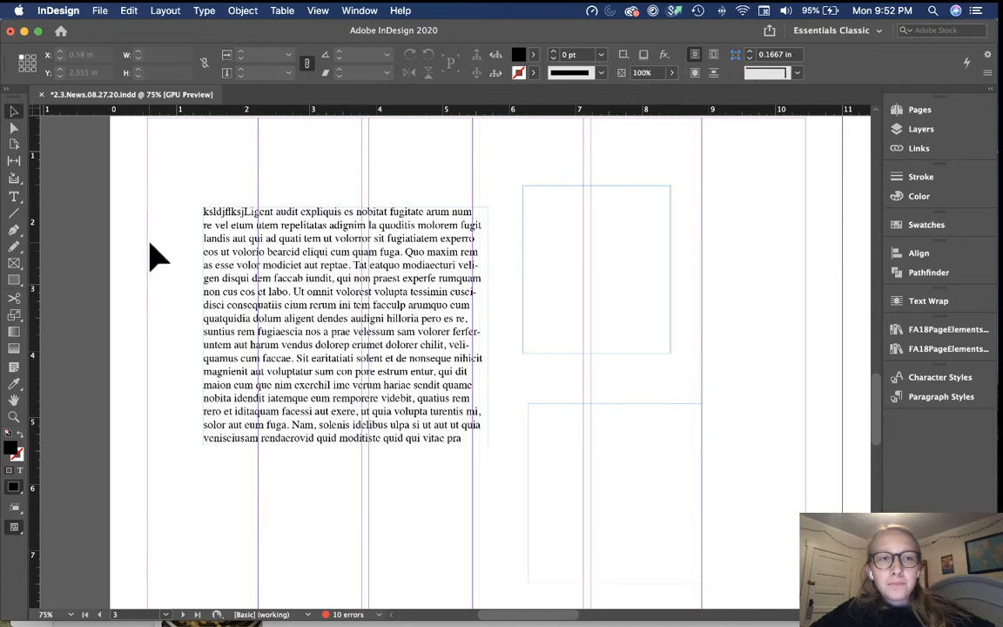
scroll(156, 256, "down", 3)
scroll(174, 300, "up", 2)
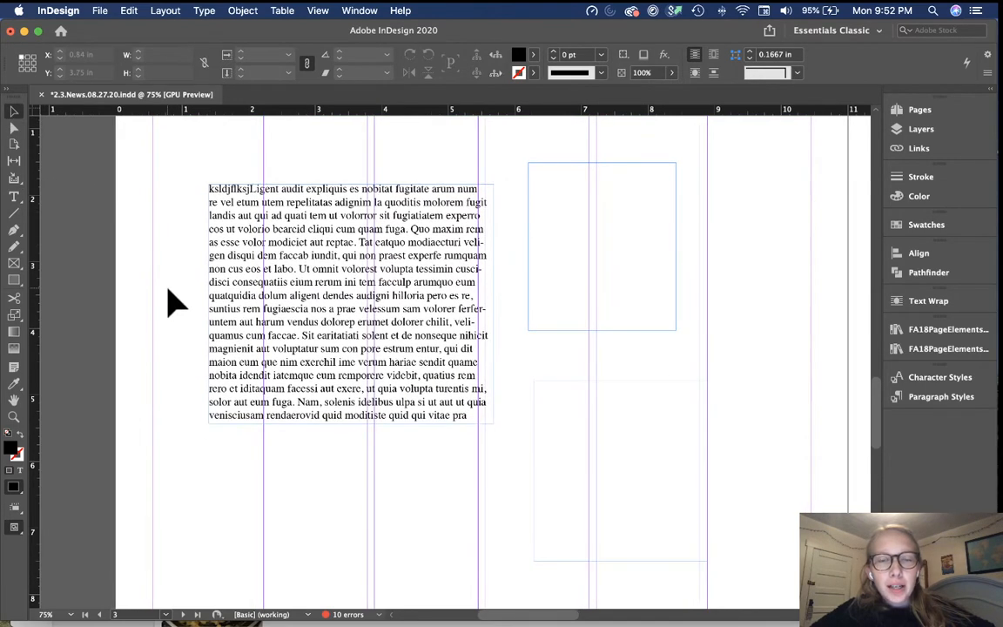
scroll(178, 335, "up", 3)
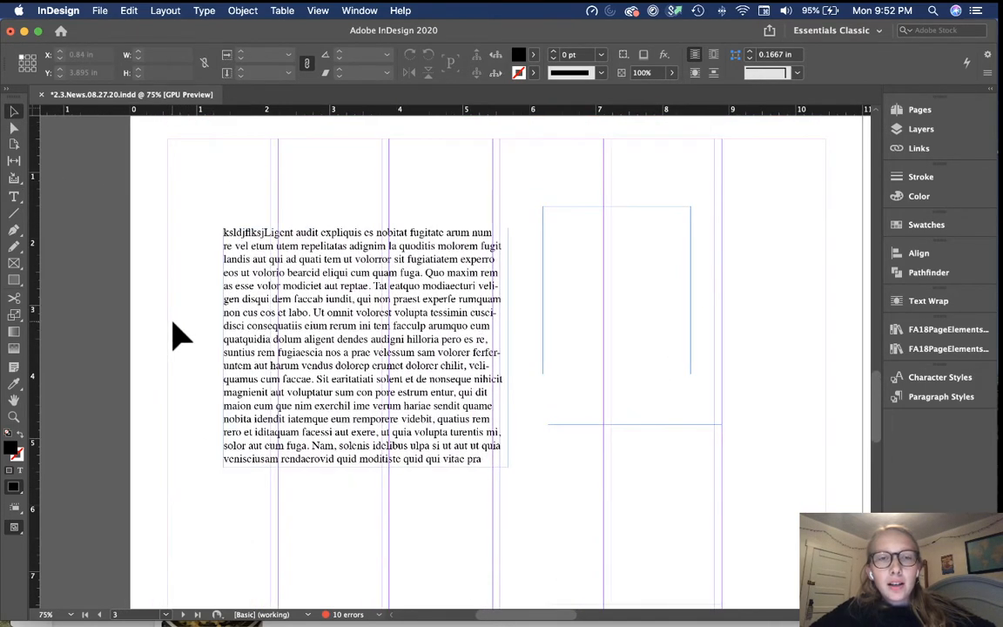
left_click_drag(277, 305, 222, 292)
left_click(354, 174)
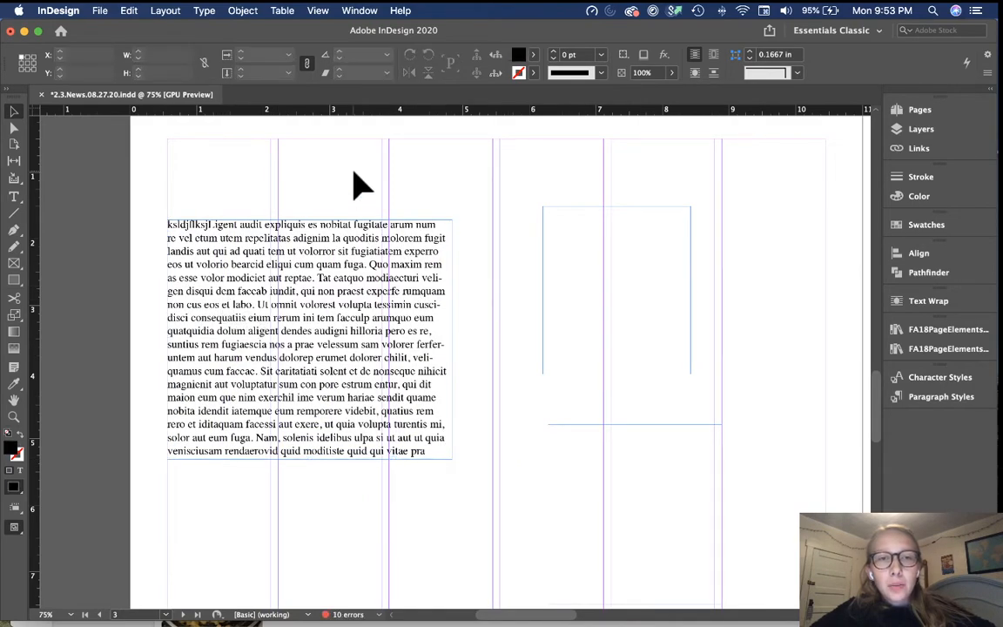
Examine how the Indiana General Assembly story on page 1 is laid out in text columns under its headline.
scroll(361, 183, "up", 15)
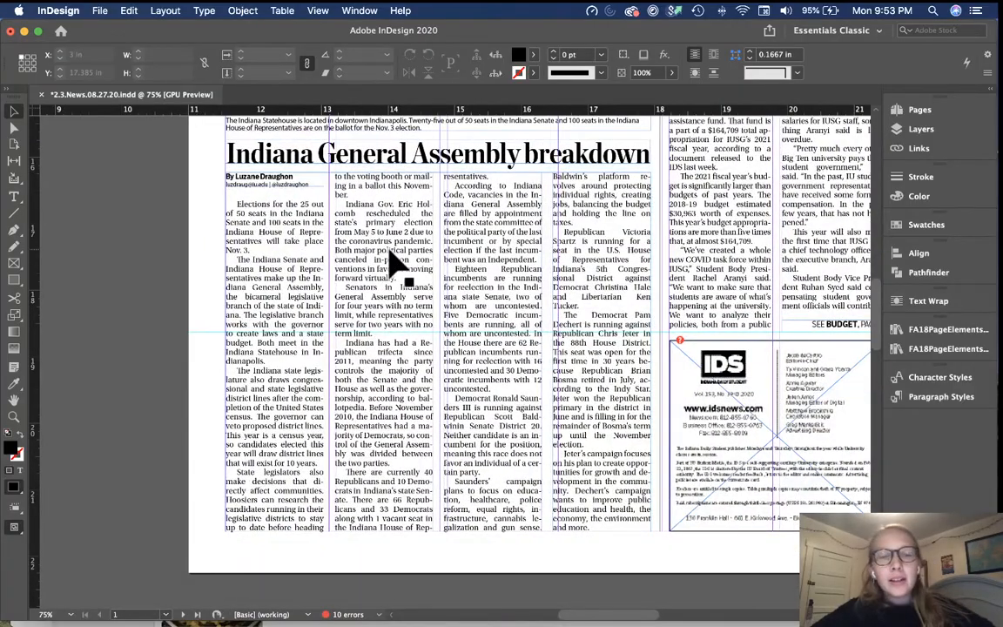
scroll(394, 261, "up", 5)
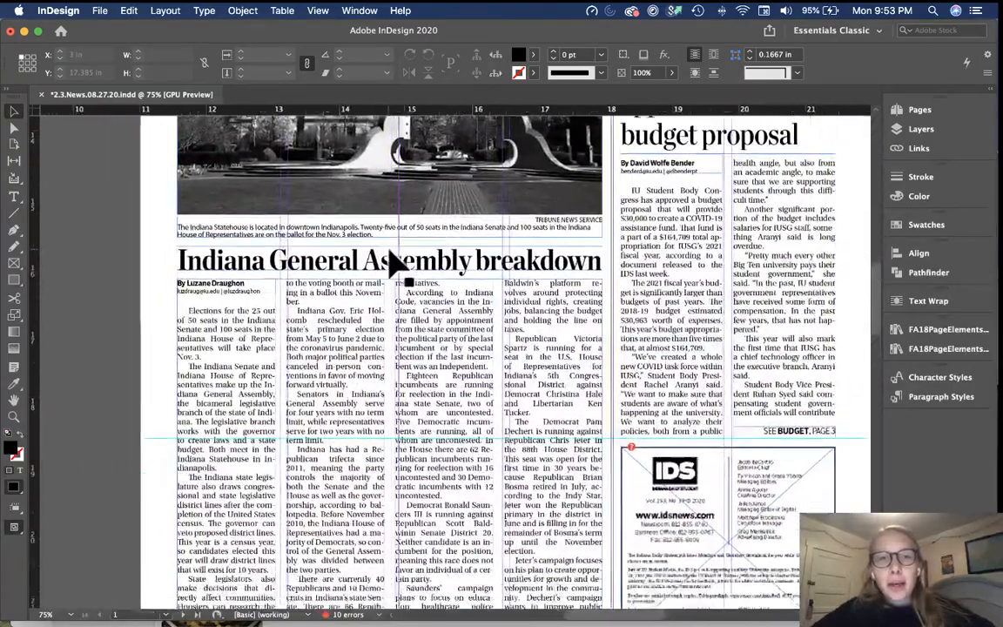
scroll(373, 340, "down", 7)
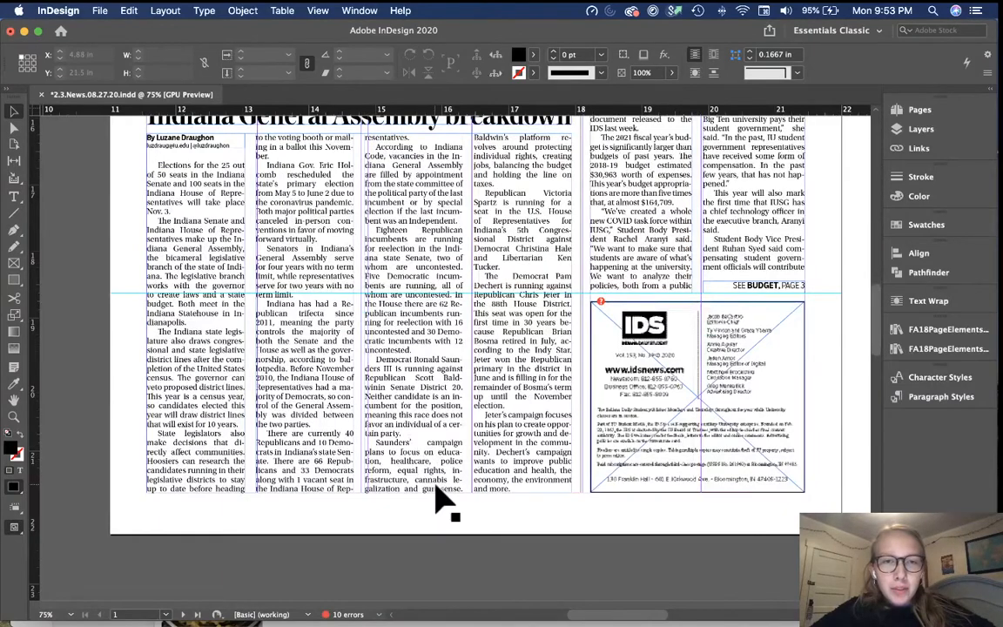
key("super+equal")
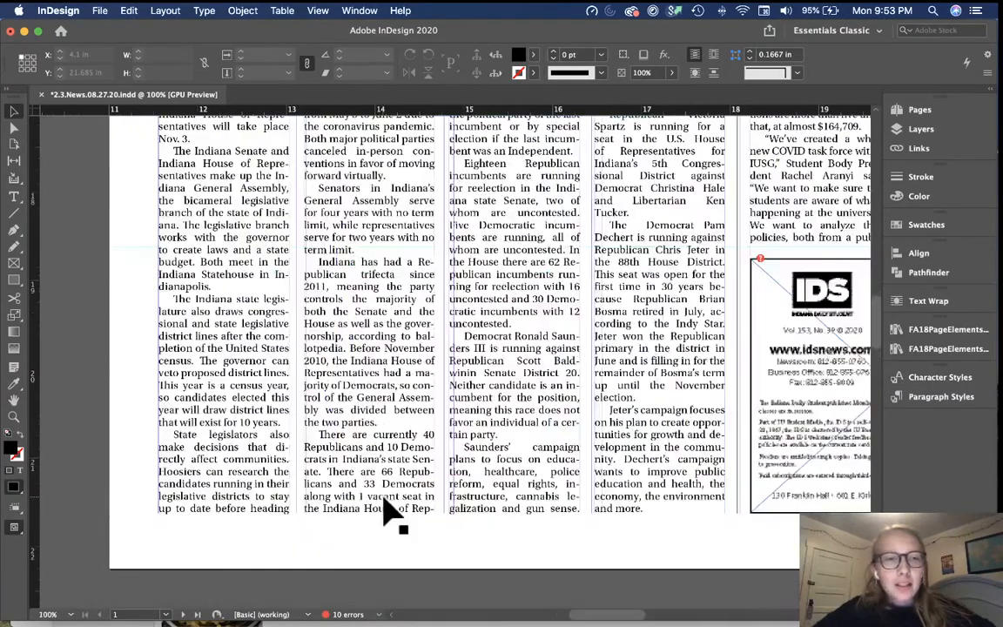
scroll(393, 513, "left", 3)
scroll(394, 513, "down", 2)
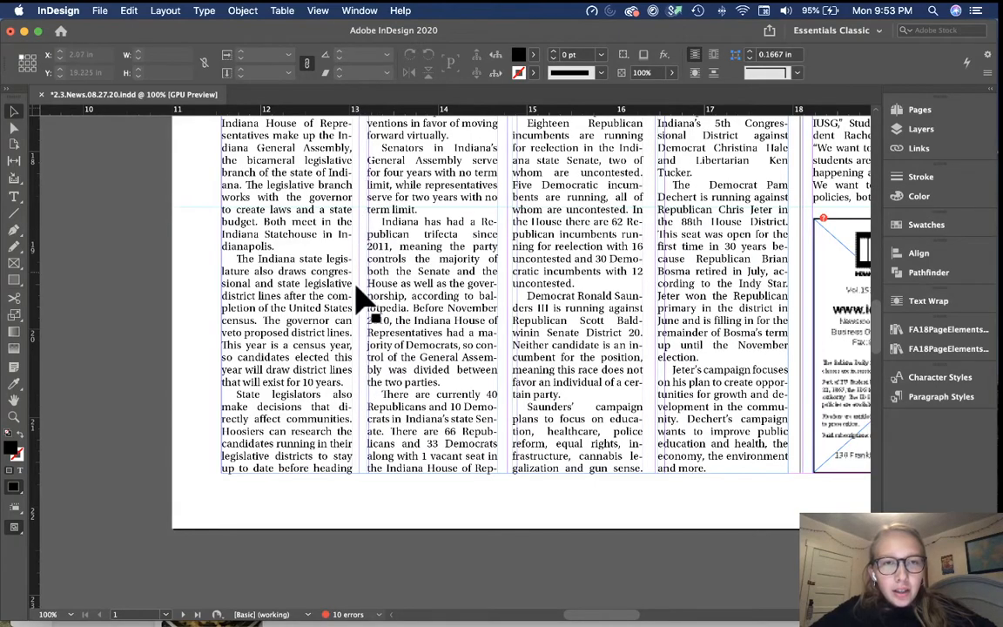
scroll(358, 302, "up", 5)
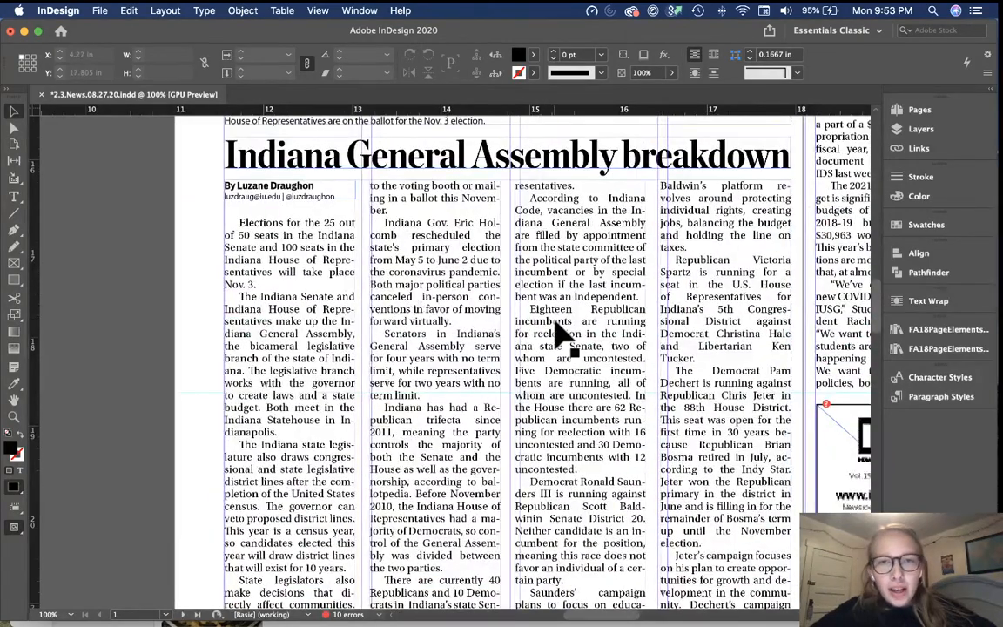
scroll(562, 338, "up", 2)
scroll(561, 337, "right", 3)
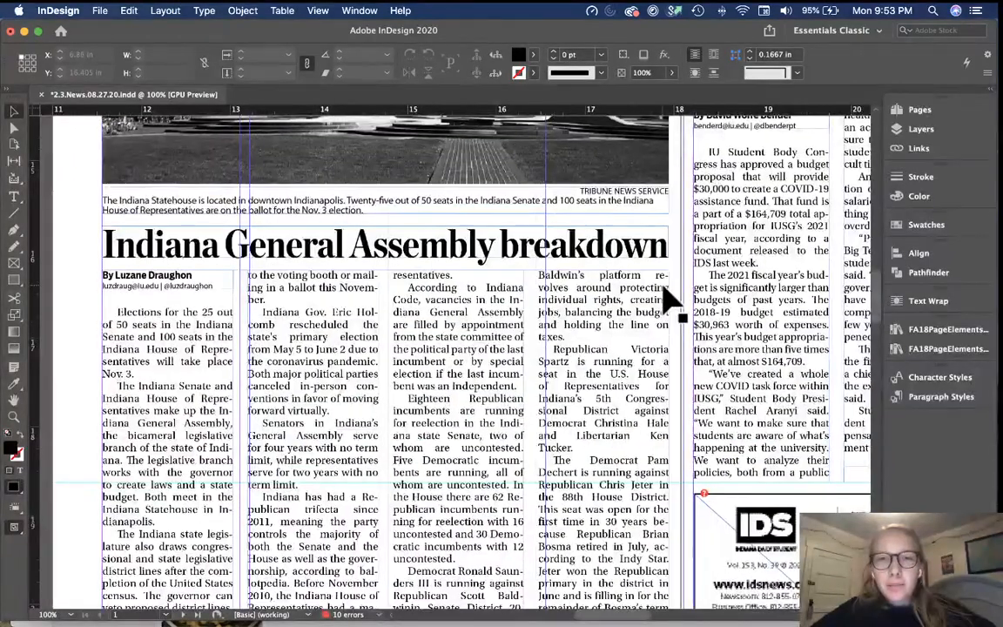
Split the large placeholder-text frame on page 3 into 2 columns.
scroll(670, 300, "down", 20)
scroll(670, 300, "left", 4)
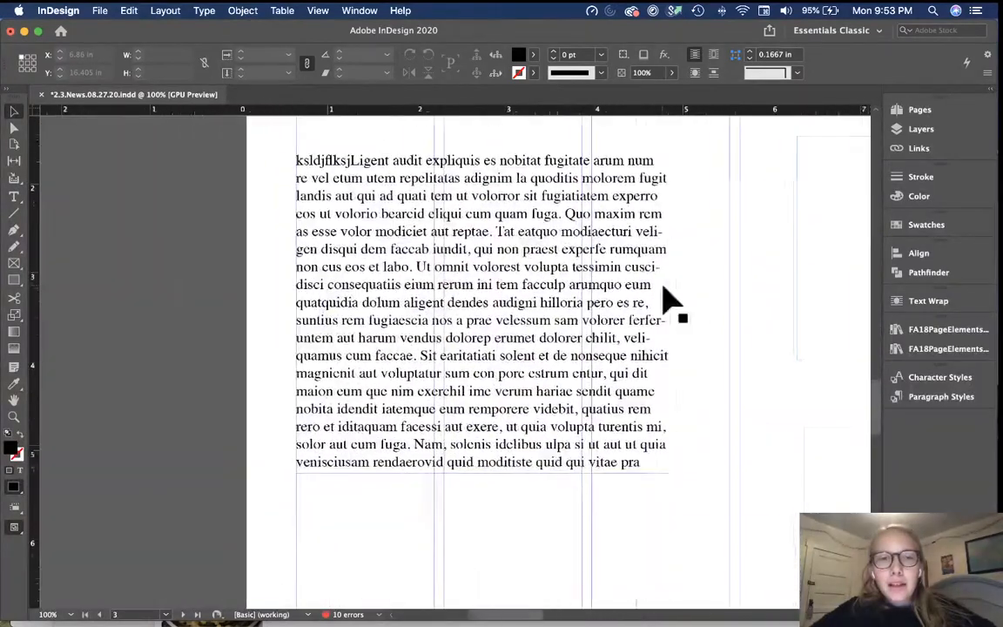
left_click(383, 226)
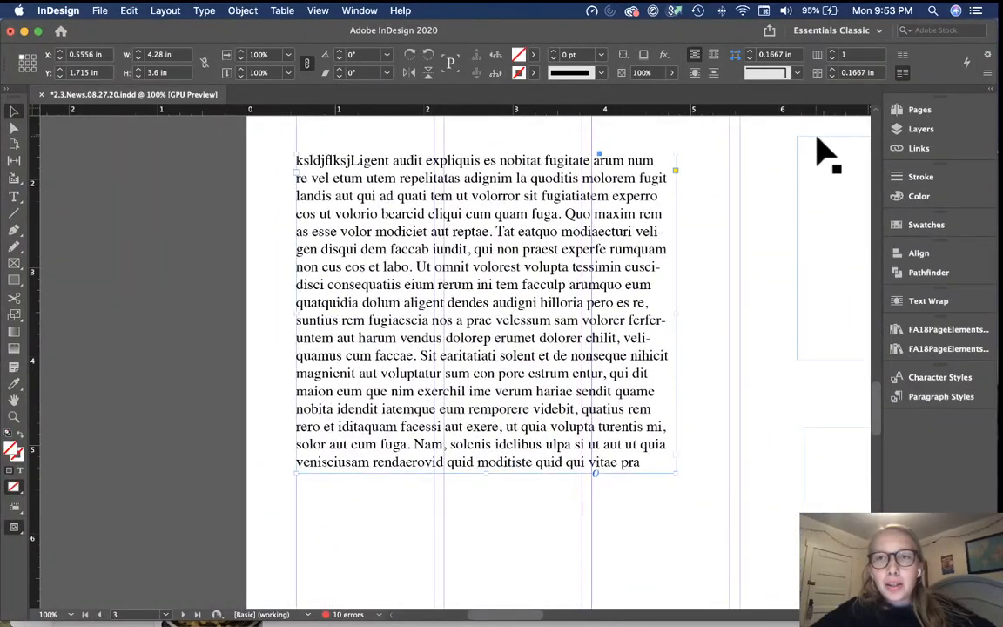
left_click(833, 51)
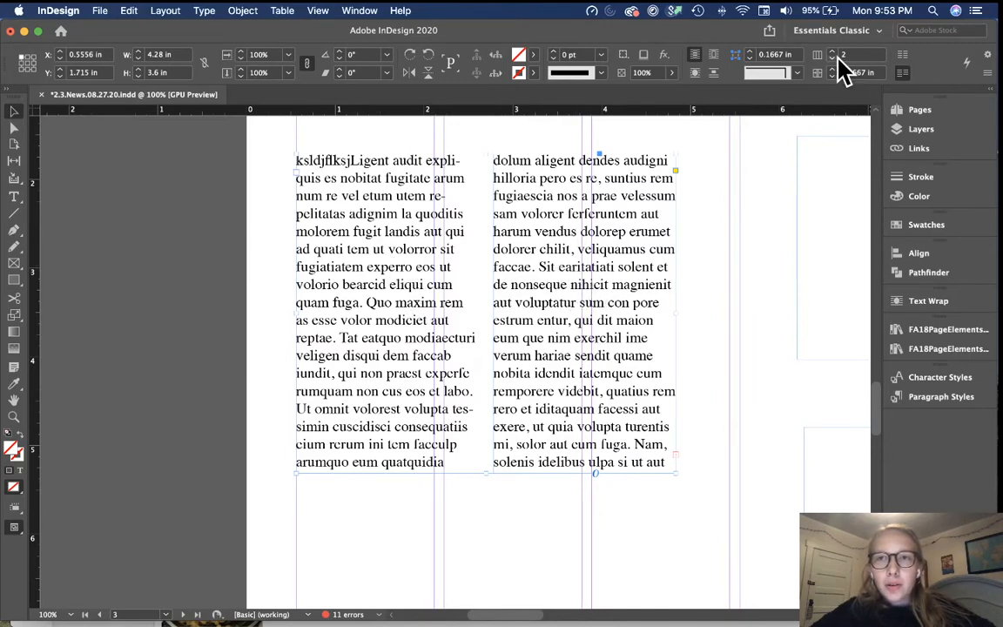
scroll(644, 361, "down", 4)
left_click(424, 352)
Undo and redo the two-column split of the large text frame to compare both layouts.
scroll(425, 352, "up", 3)
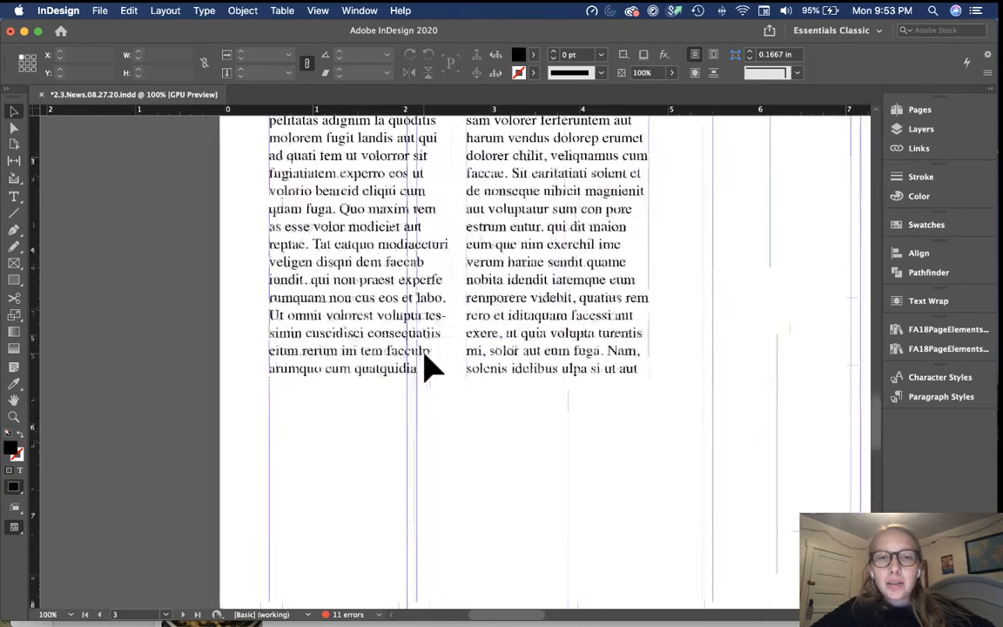
scroll(540, 339, "up", 1)
left_click(544, 287)
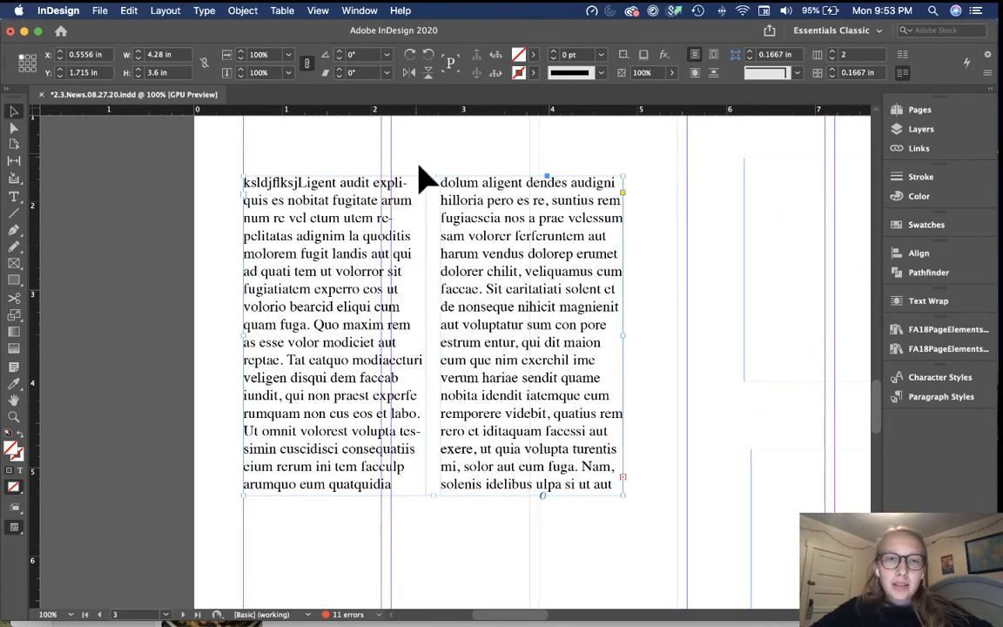
left_click(460, 161)
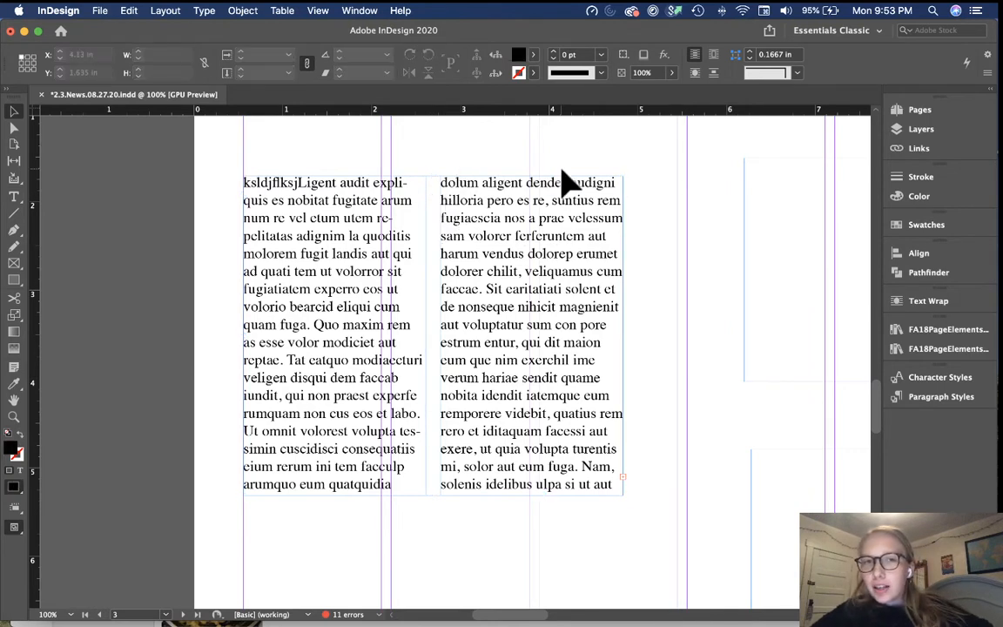
scroll(567, 183, "down", 1)
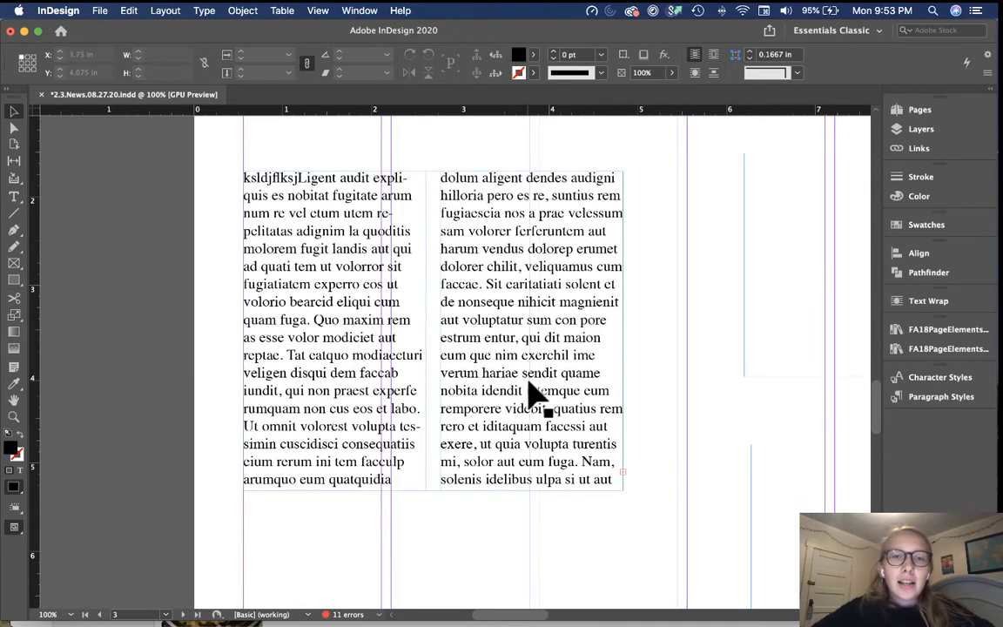
scroll(533, 397, "down", 3)
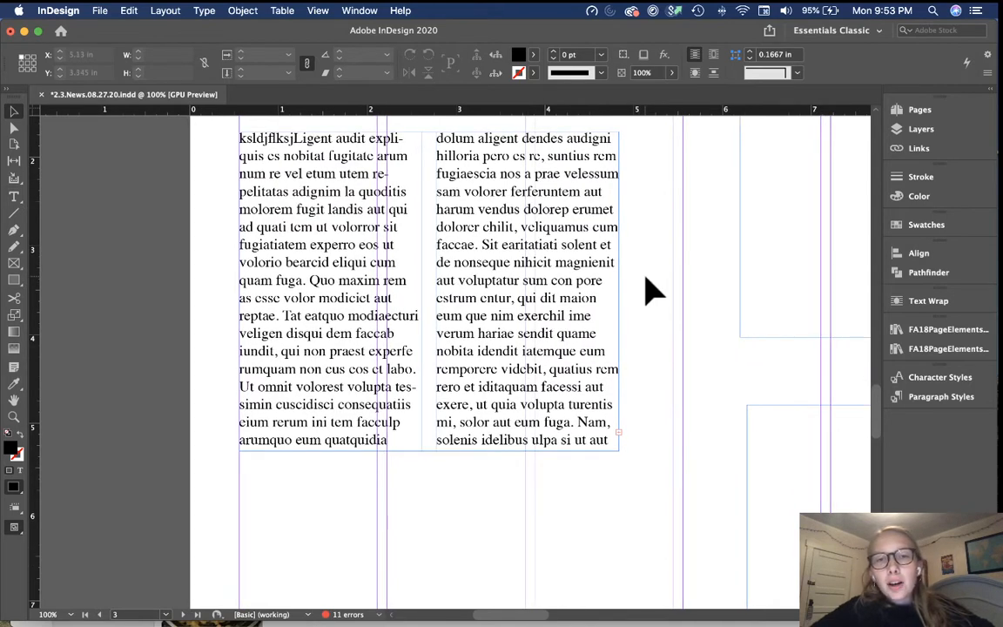
key("super+z")
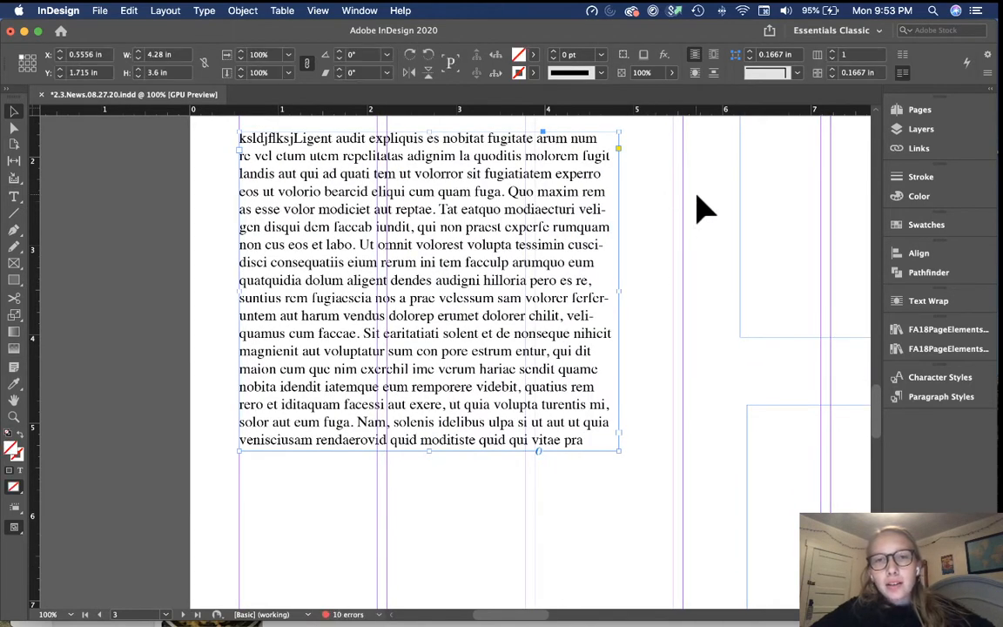
key("super+shift+z")
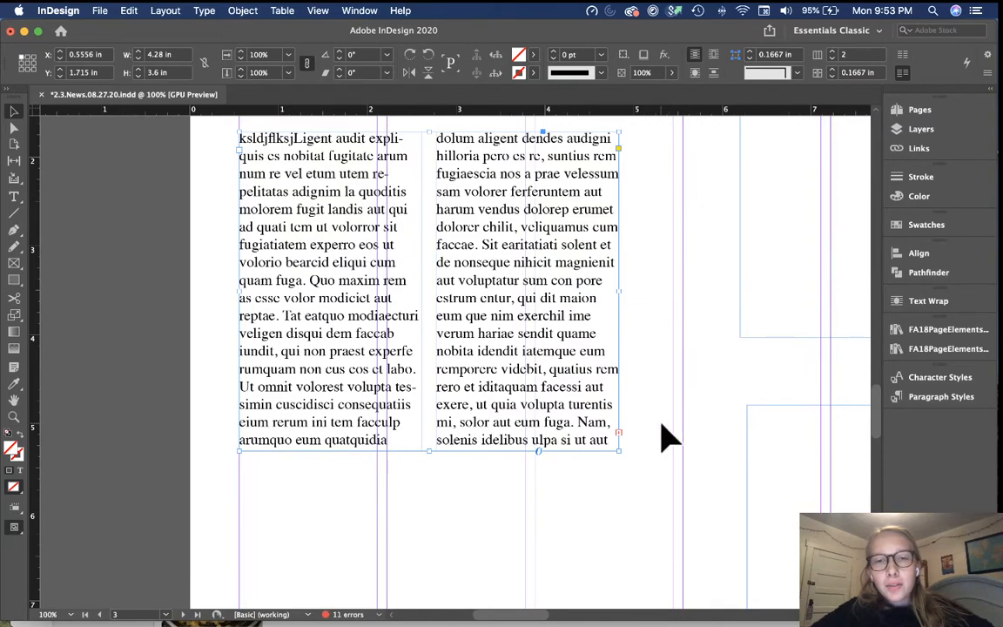
Inspect the overset text marker at the lower-right corner of the two-column frame up close.
key("super+equal")
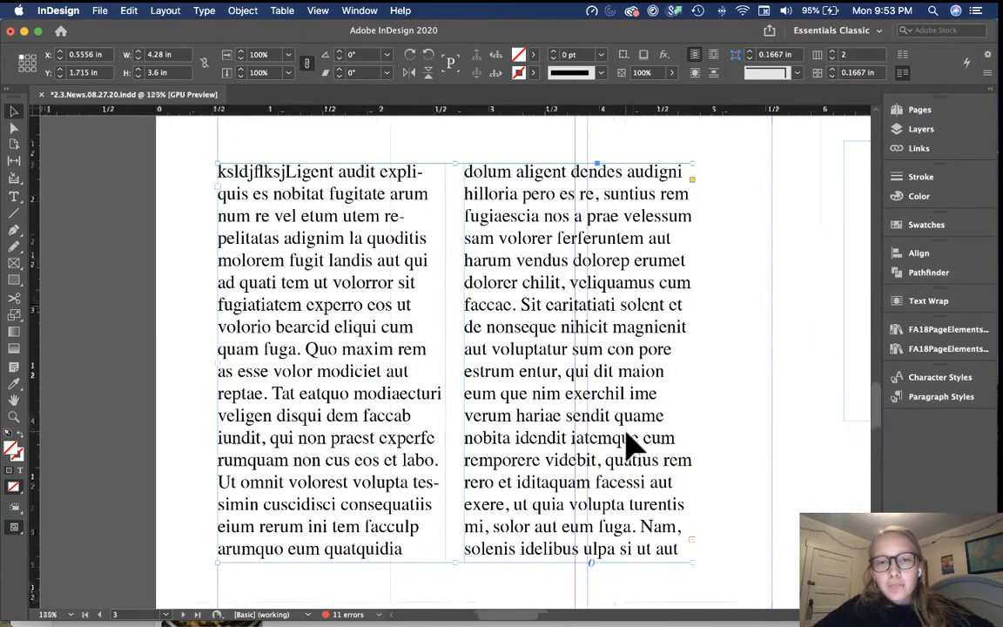
scroll(631, 448, "down", 2)
scroll(631, 449, "right", 2)
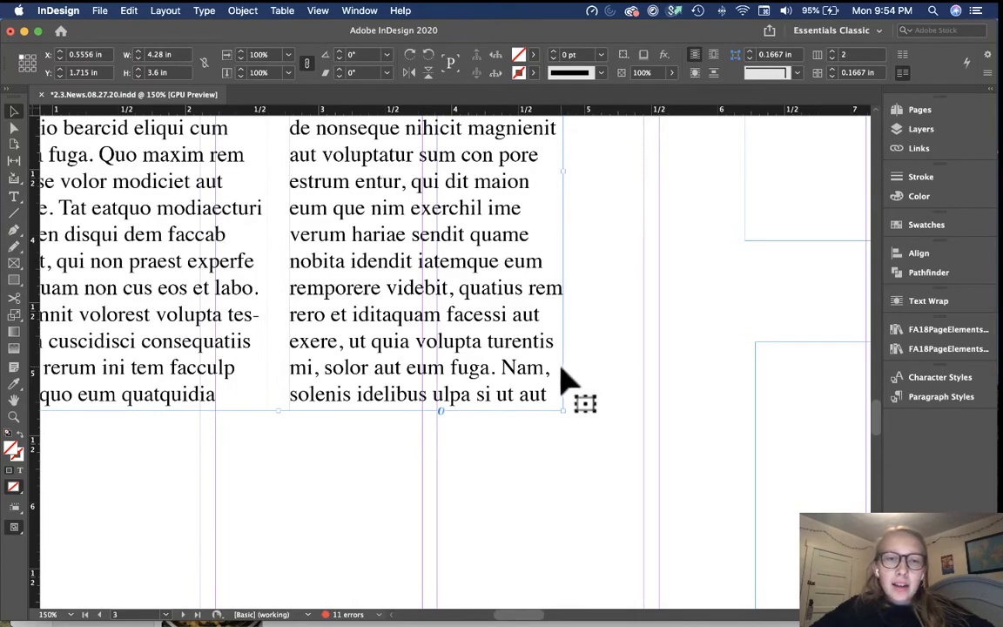
left_click(592, 326)
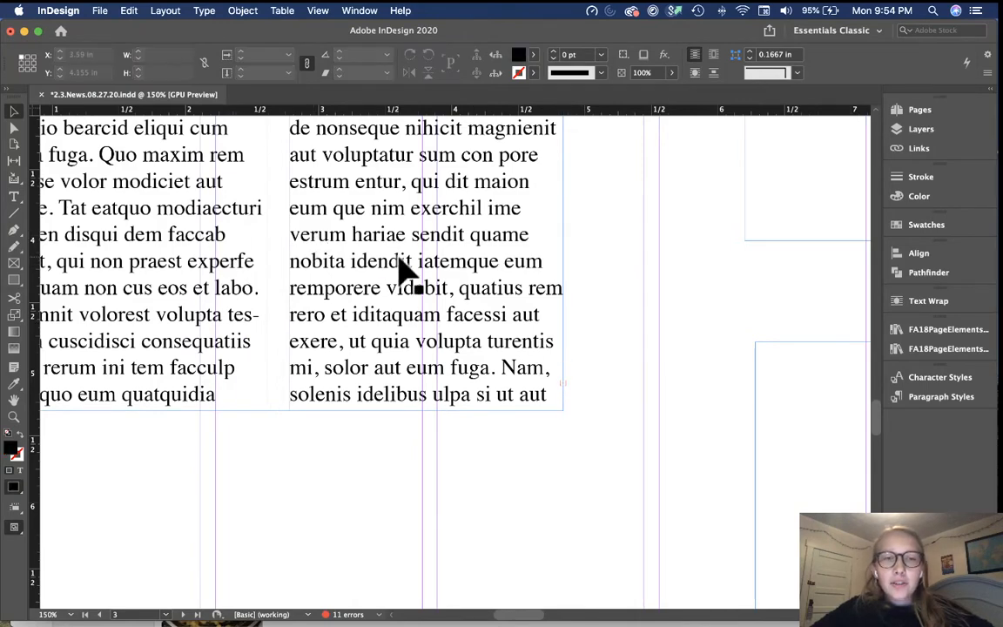
scroll(403, 270, "up", 2)
scroll(403, 270, "left", 4)
scroll(403, 270, "down", 1)
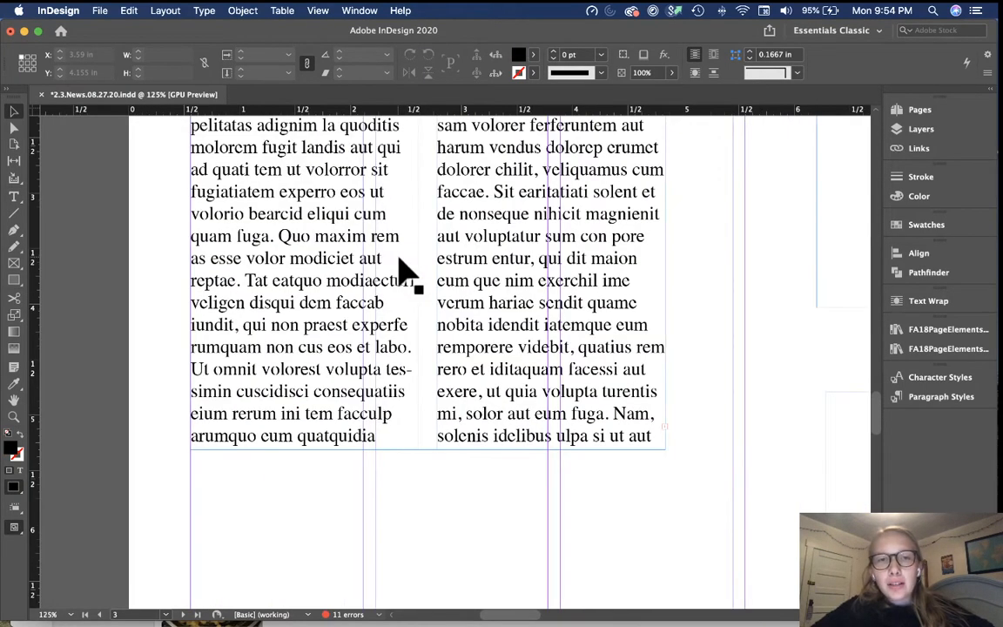
scroll(403, 270, "up", 1)
scroll(403, 270, "down", 1)
scroll(404, 270, "right", 2)
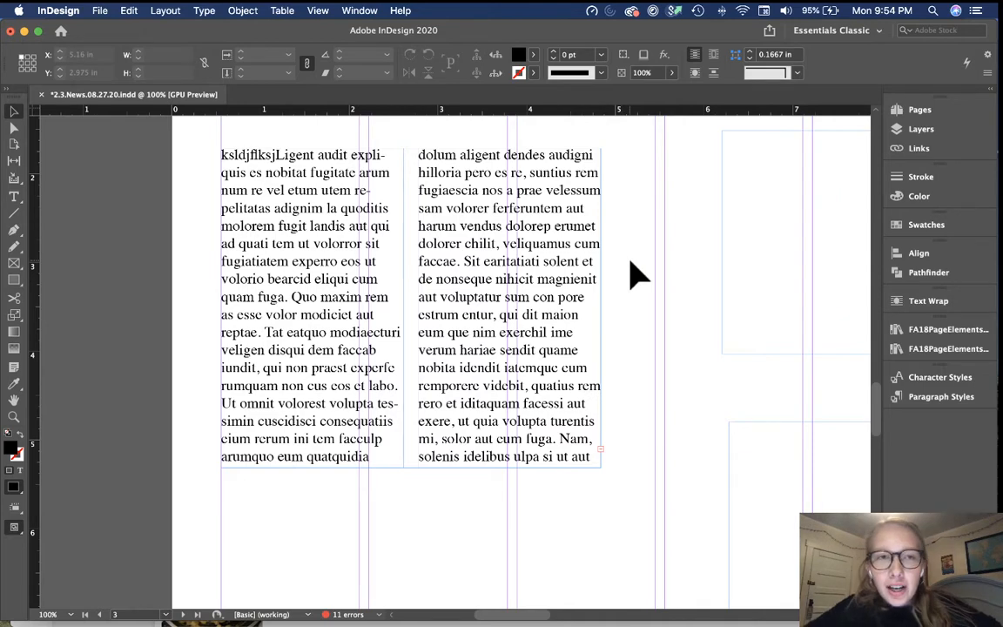
Extend the two-column text frame downward to a height of about 3.93 in to fit the overset text.
scroll(649, 283, "down", 1)
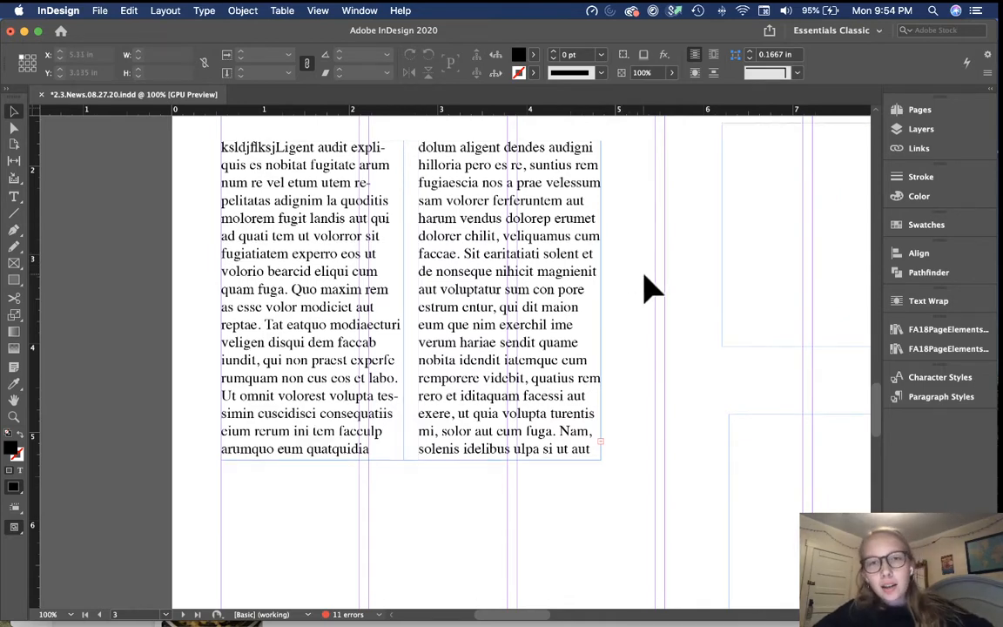
scroll(649, 287, "left", 4)
scroll(702, 358, "right", 1)
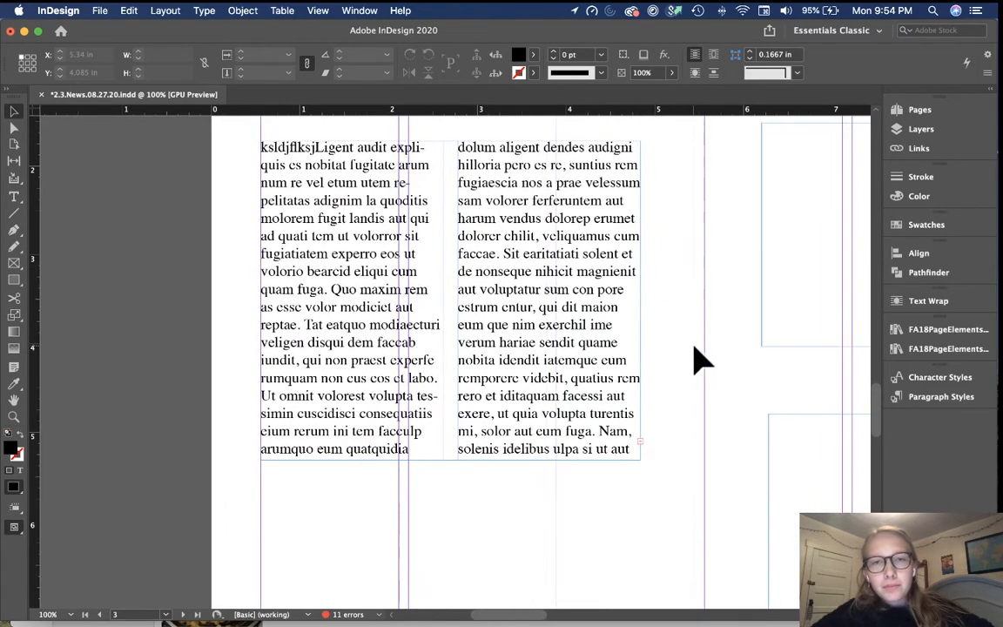
left_click(537, 358)
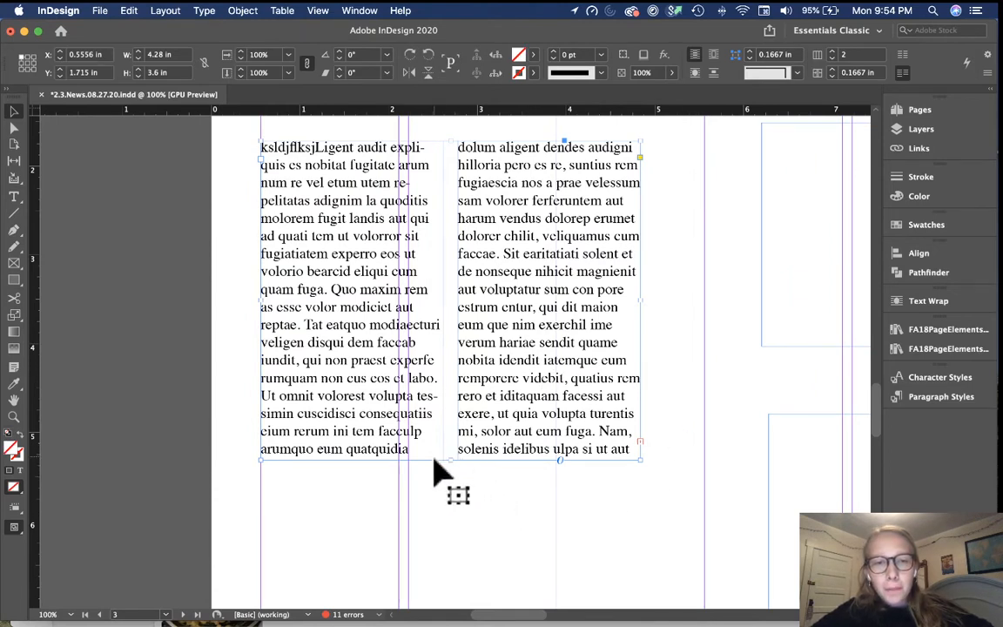
left_click_drag(450, 460, 451, 488)
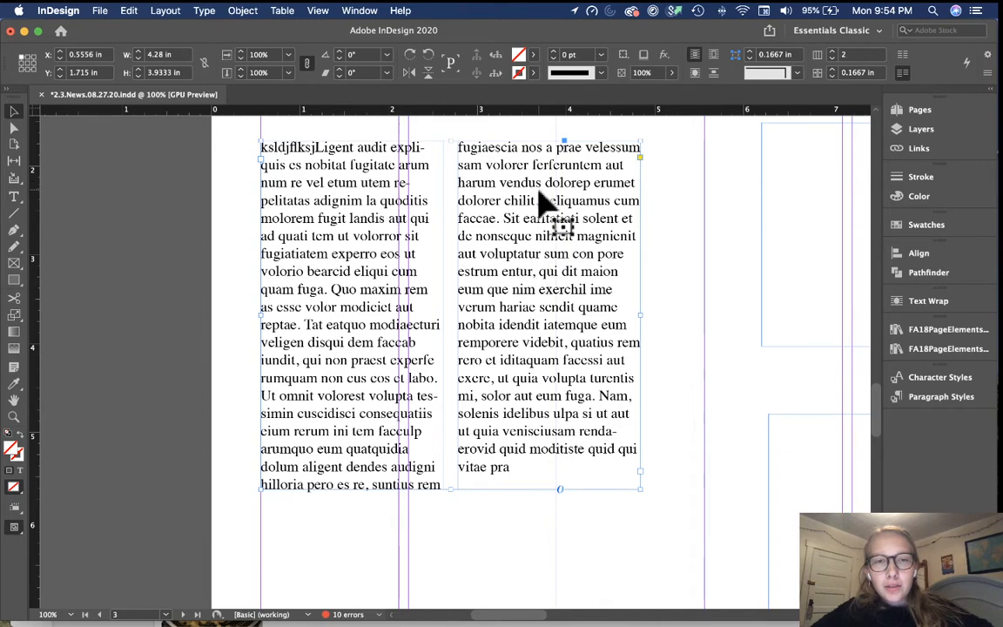
left_click(530, 522)
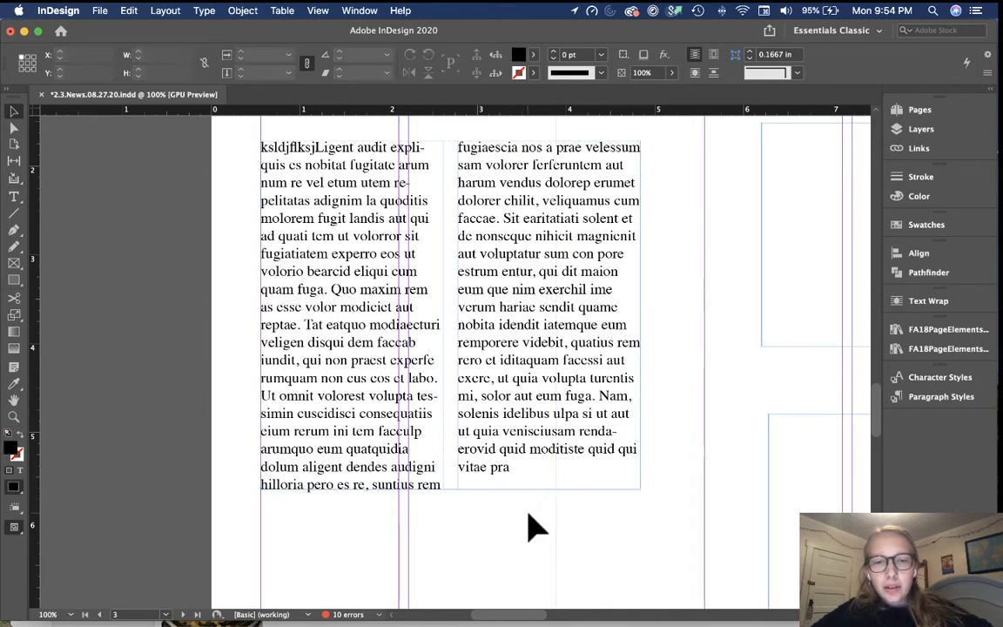
Widen the two-column text frame to about 5.72 in and split it into 4 columns.
scroll(530, 522, "right", 2)
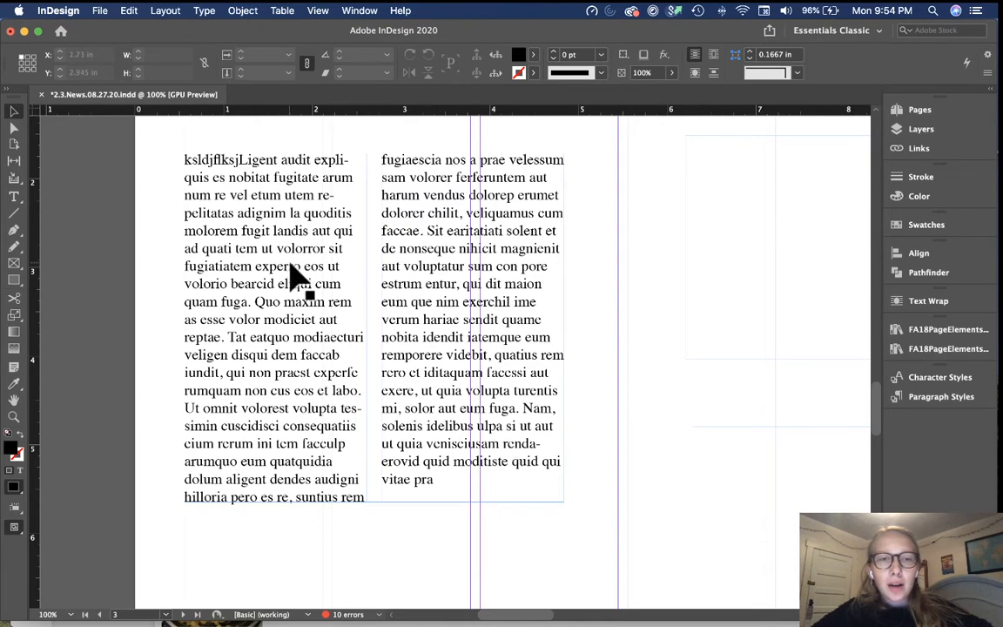
left_click(409, 287)
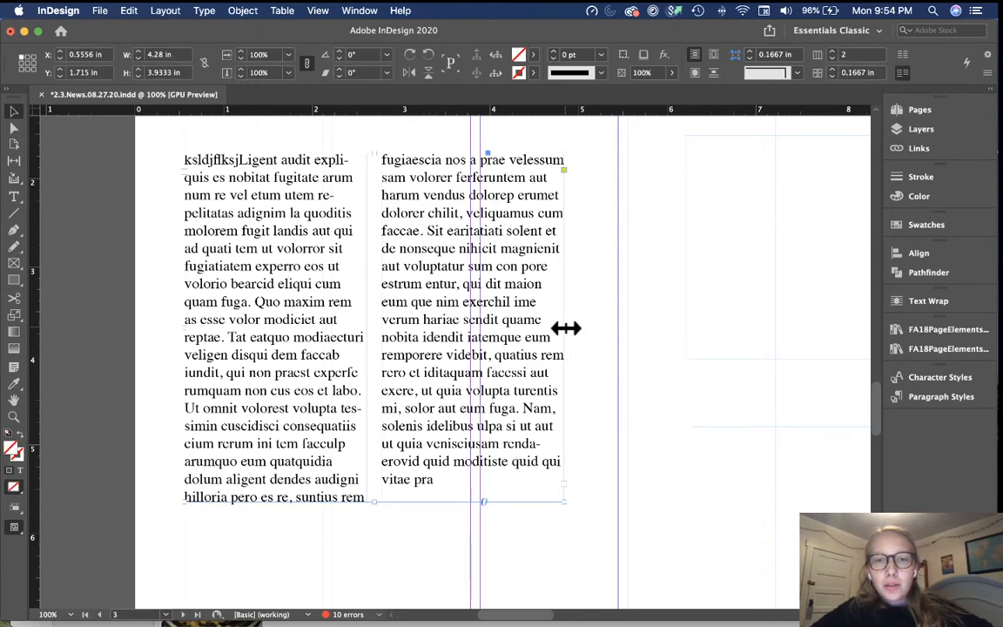
left_click_drag(566, 328, 694, 336)
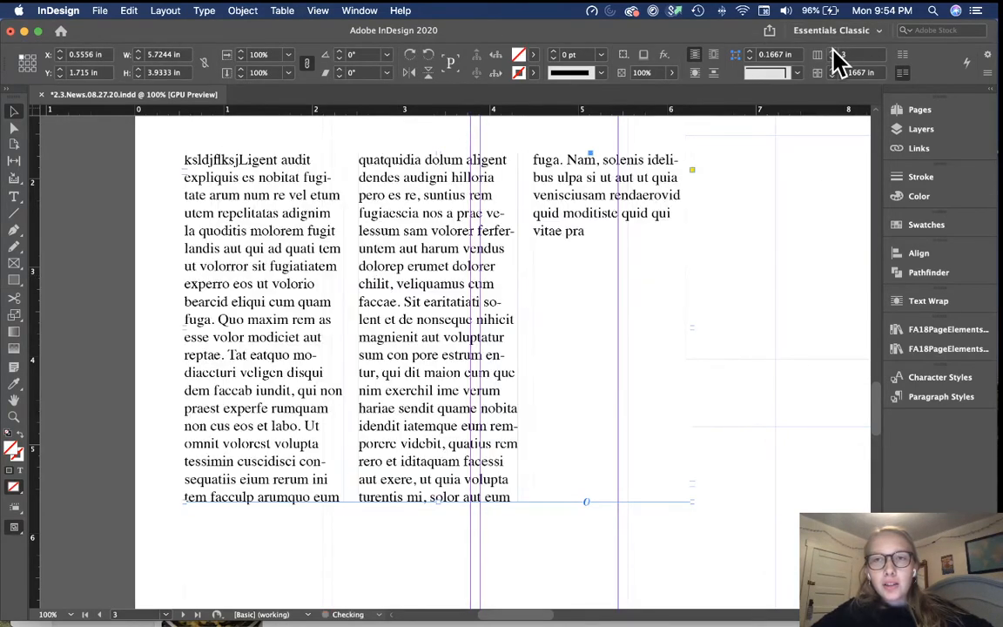
left_click(831, 52)
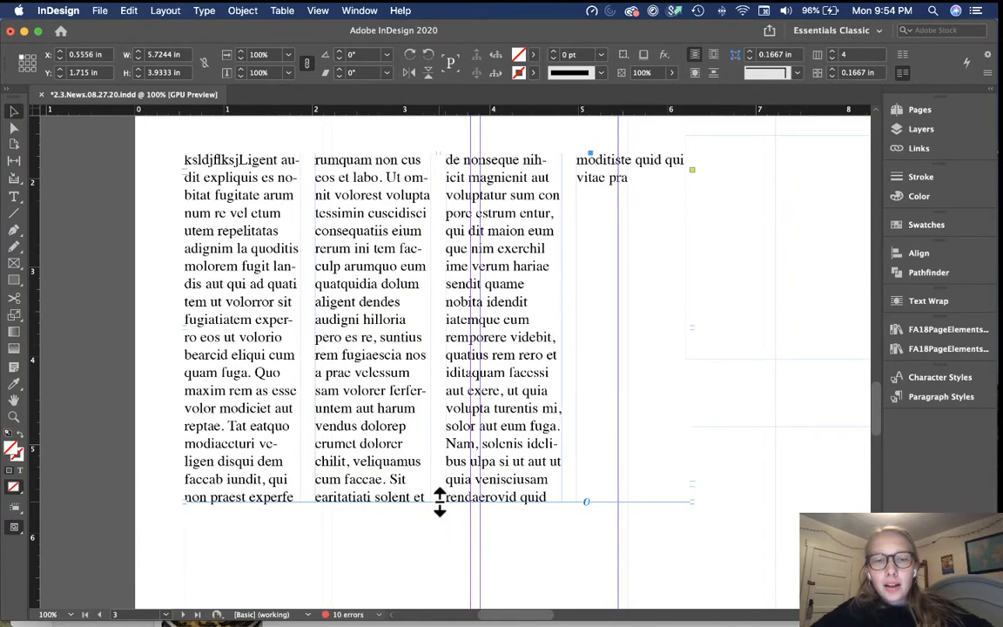
Shorten the four-column text frame to a height of about 3.13 in, keeping all its text inside.
left_click_drag(440, 502, 442, 319)
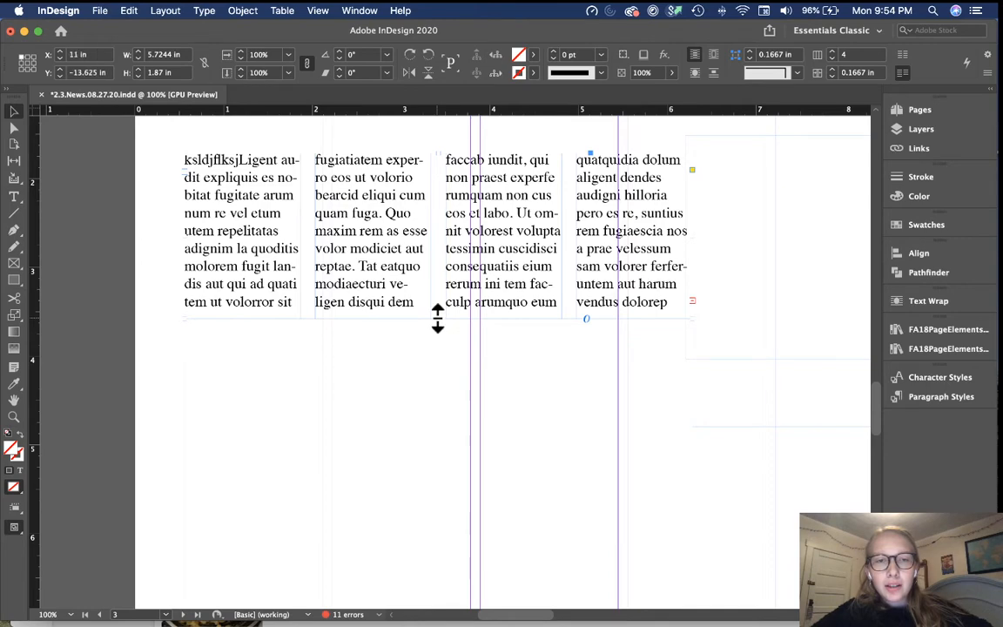
left_click_drag(438, 319, 438, 431)
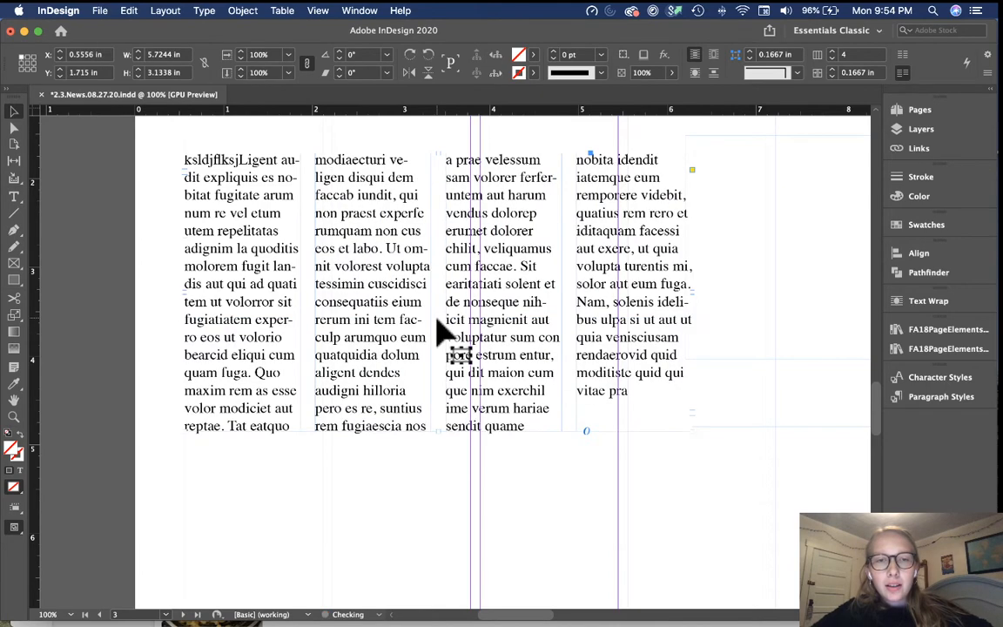
left_click(443, 476)
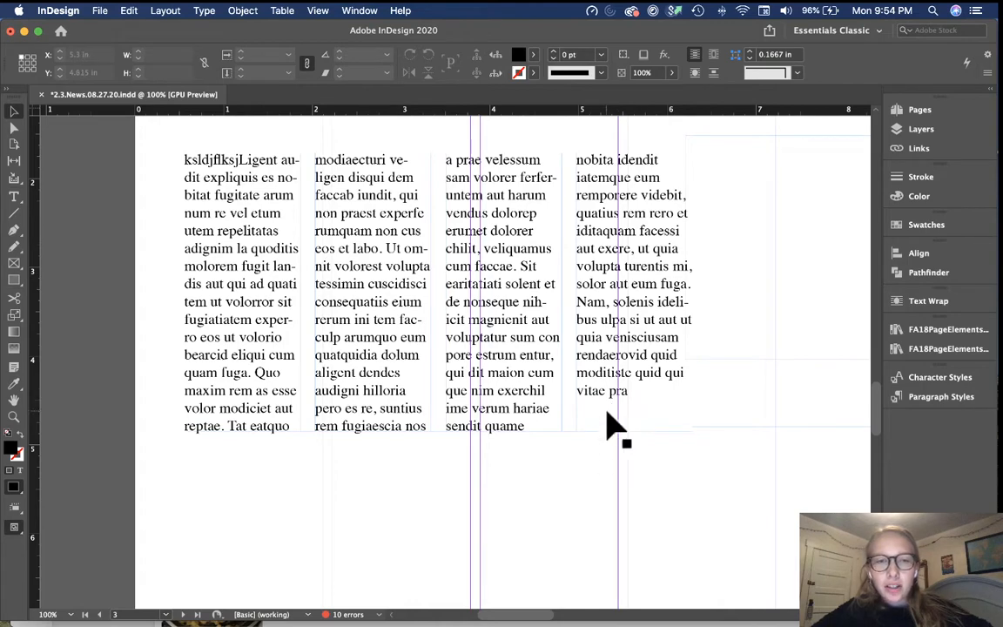
scroll(419, 495, "up", 1)
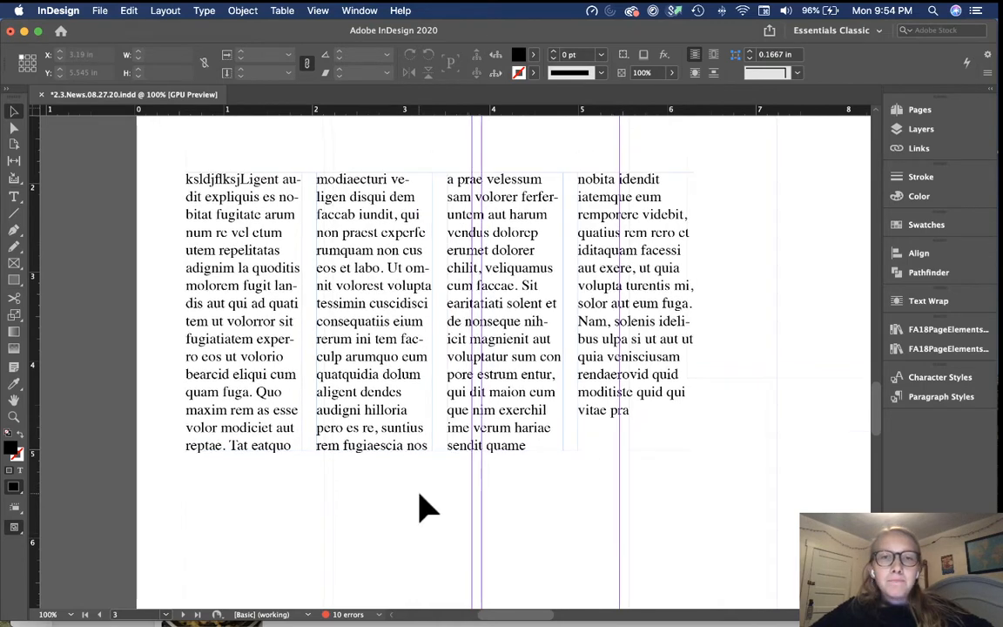
scroll(420, 495, "up", 3)
scroll(419, 495, "left", 3)
scroll(420, 495, "down", 5)
scroll(419, 495, "right", 2)
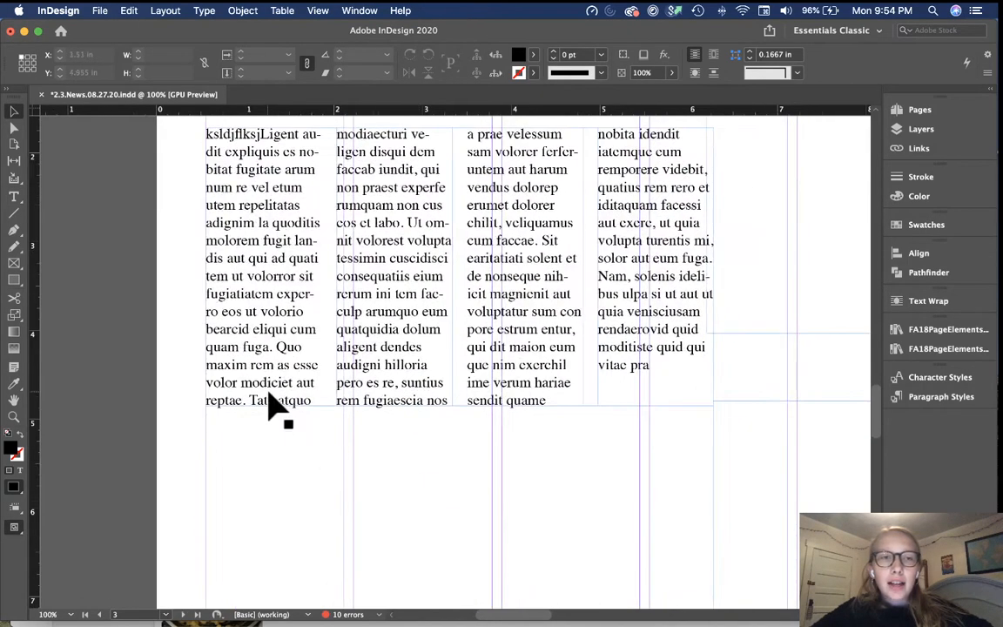
scroll(273, 408, "up", 4)
scroll(273, 409, "left", 1)
scroll(187, 305, "down", 2)
scroll(185, 305, "down", 1)
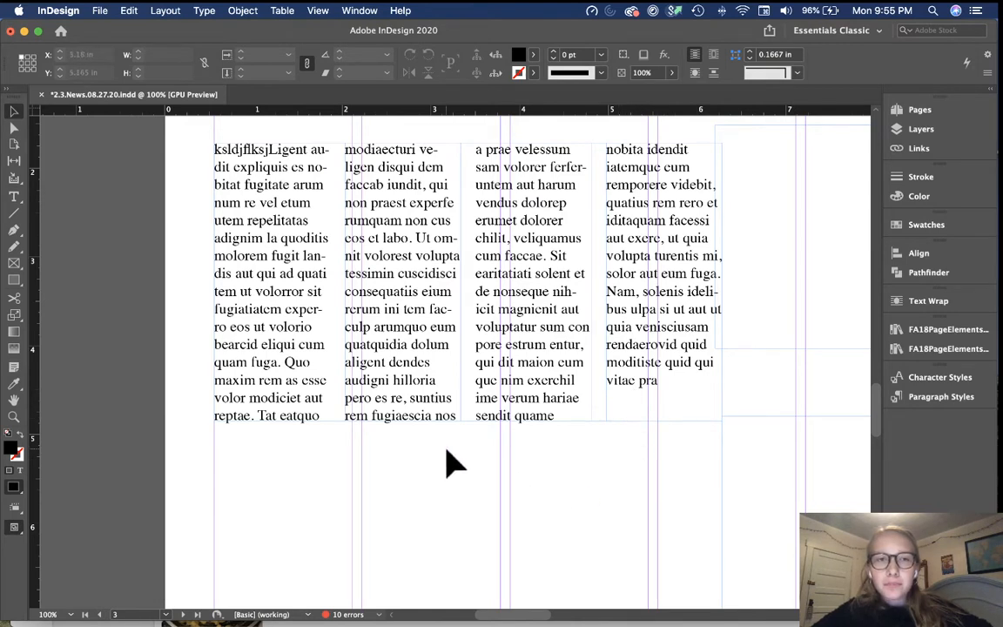
double_click(395, 293)
double_click(504, 312)
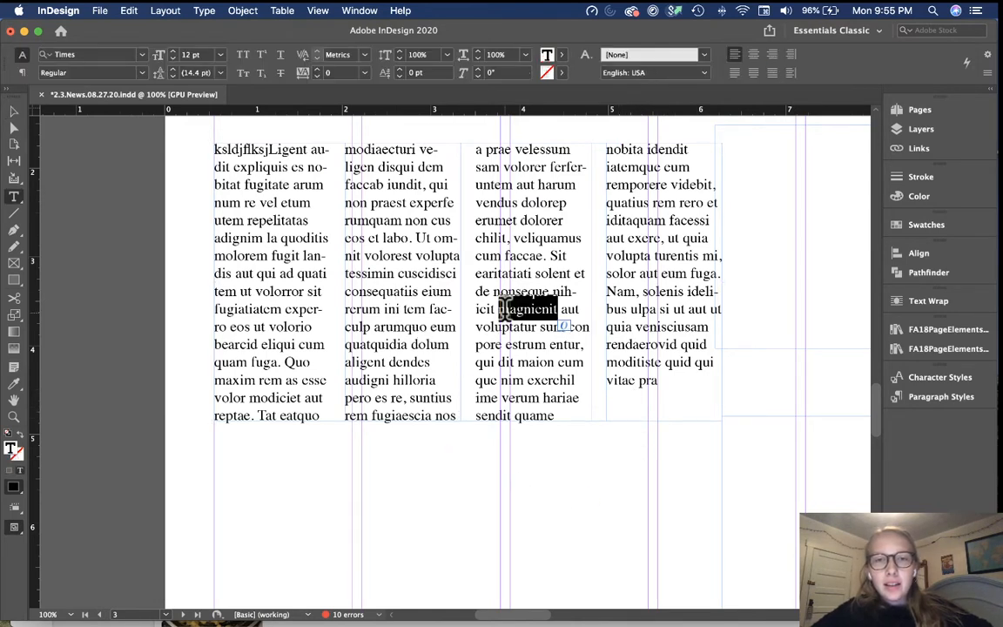
left_click(535, 379)
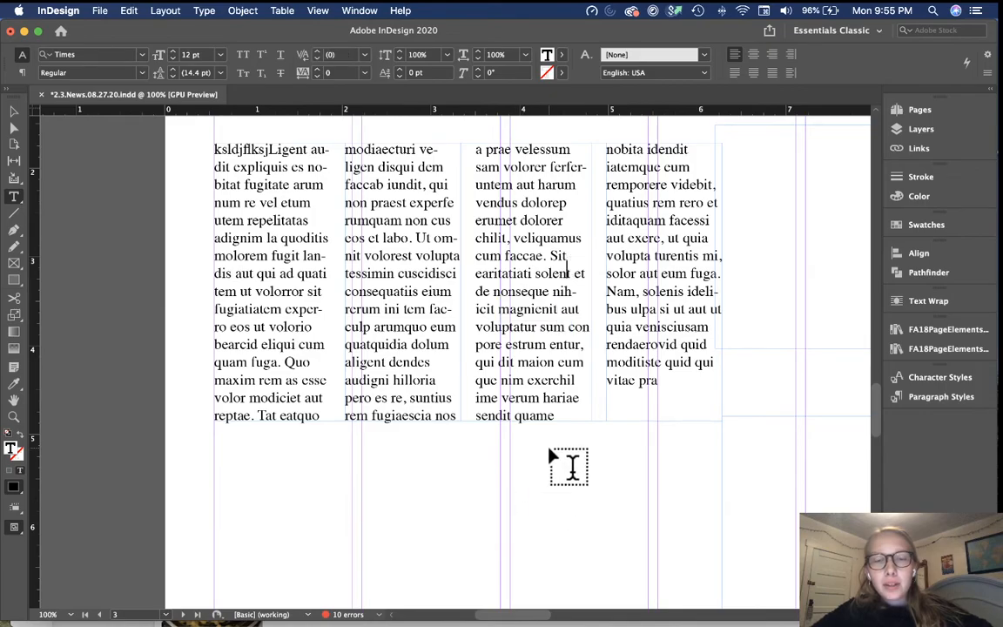
key("Escape")
scroll(490, 228, "up", 1)
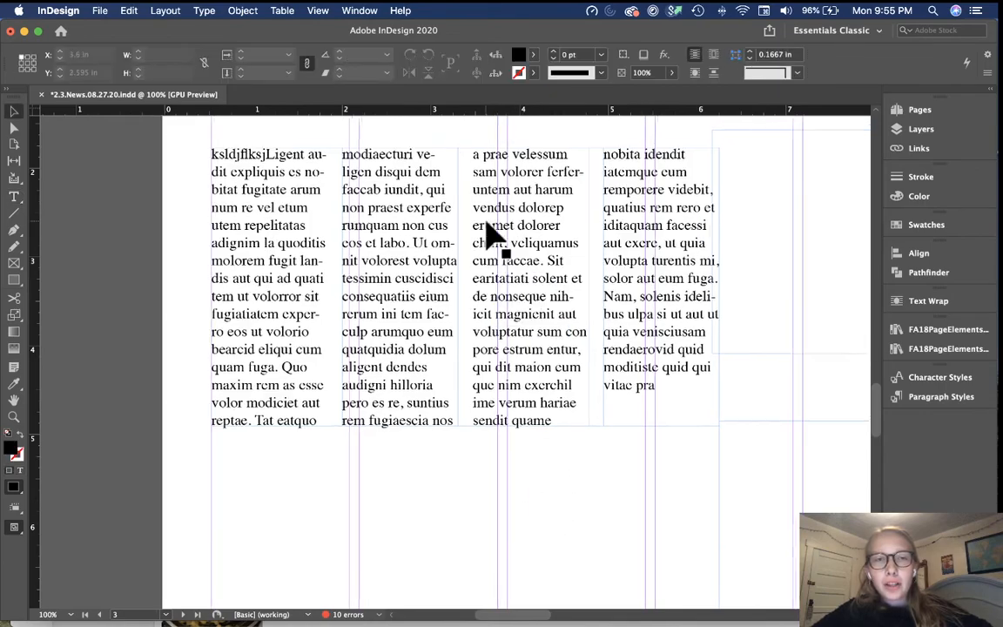
Set the tracking of the whole body text of the "Indiana General Assembly breakdown" article on page 1 to -10.
scroll(489, 229, "right", 15)
scroll(489, 228, "down", 5)
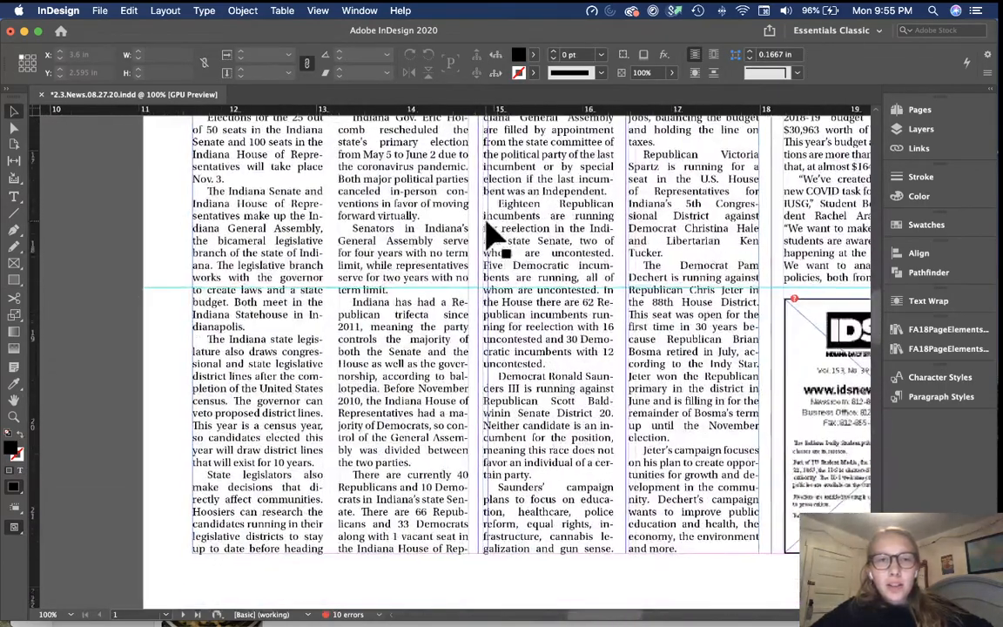
scroll(485, 222, "up", 2)
double_click(639, 330)
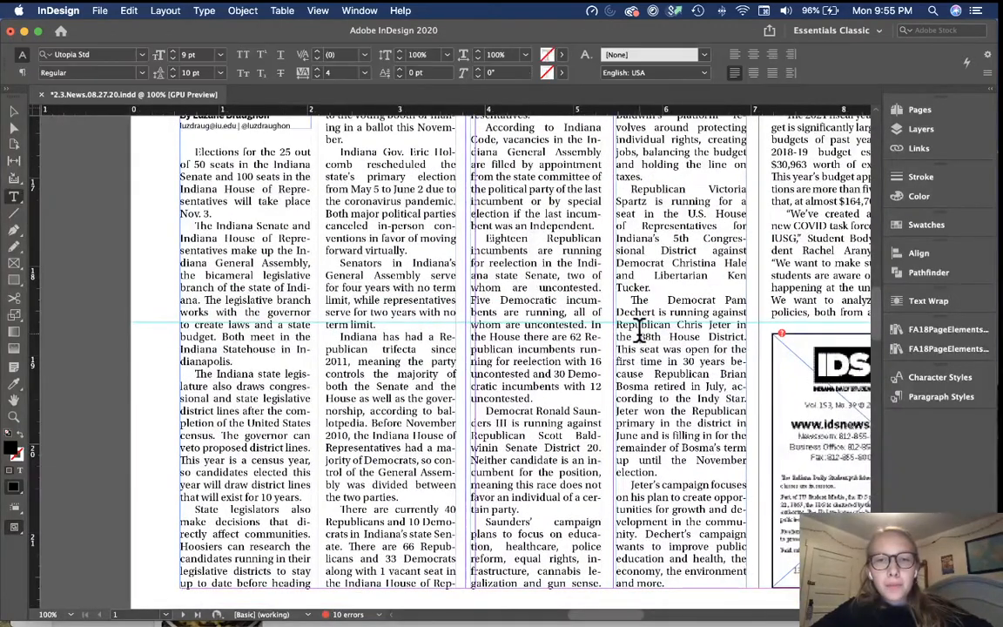
key("super+a")
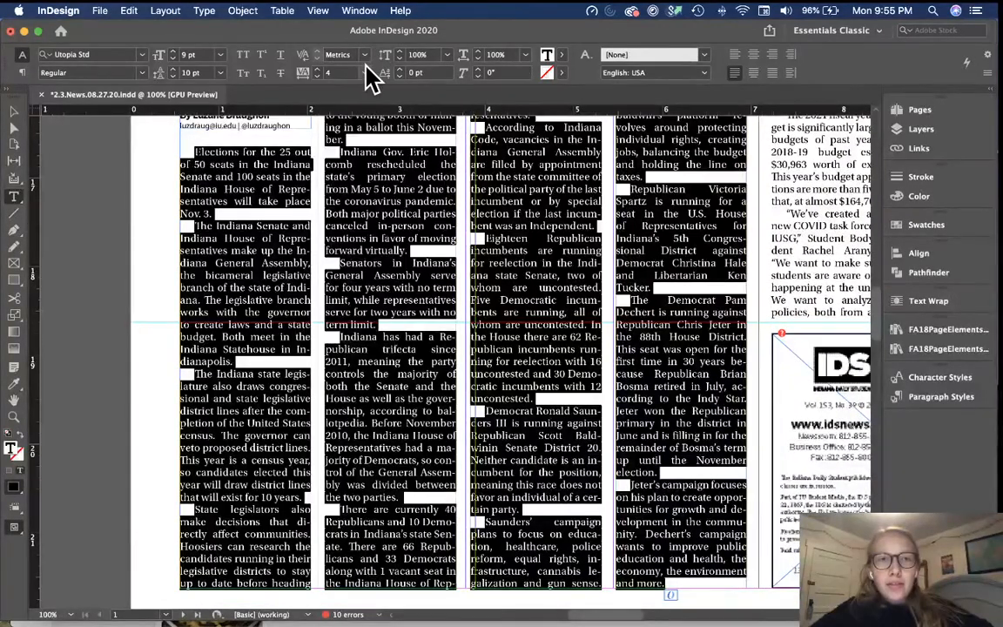
left_click(364, 73)
left_click(347, 145)
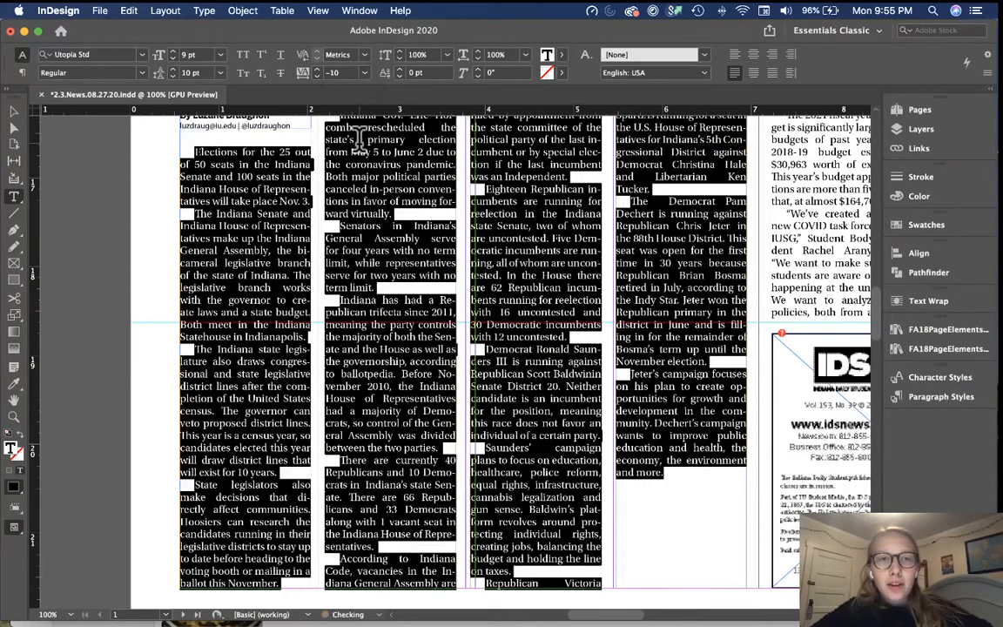
left_click(108, 338)
key("v")
scroll(104, 327, "up", 3)
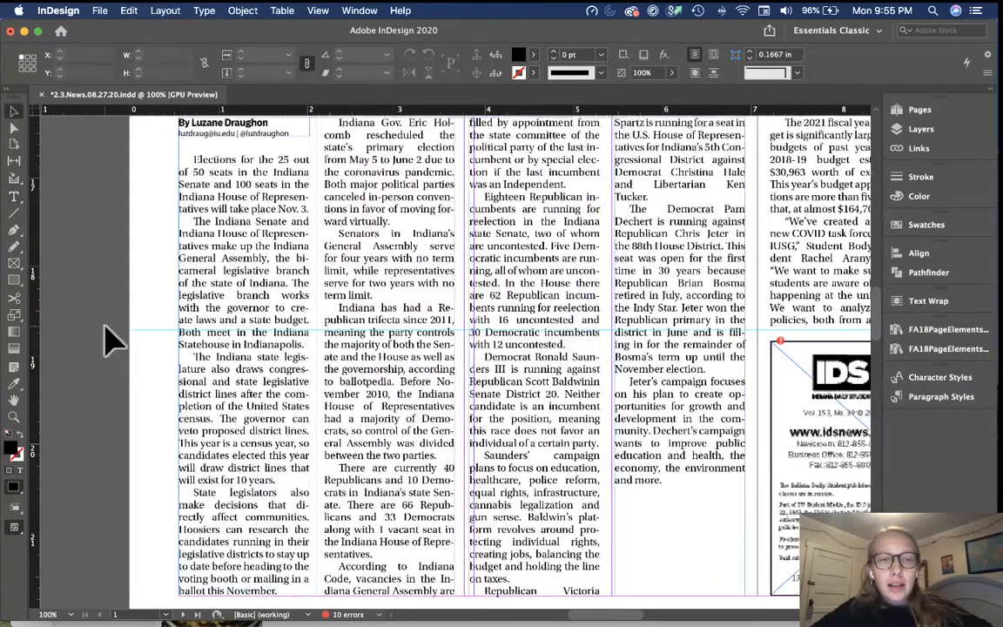
Inspect the spacing of the article's text and the end of its fourth column.
scroll(108, 338, "down", 2)
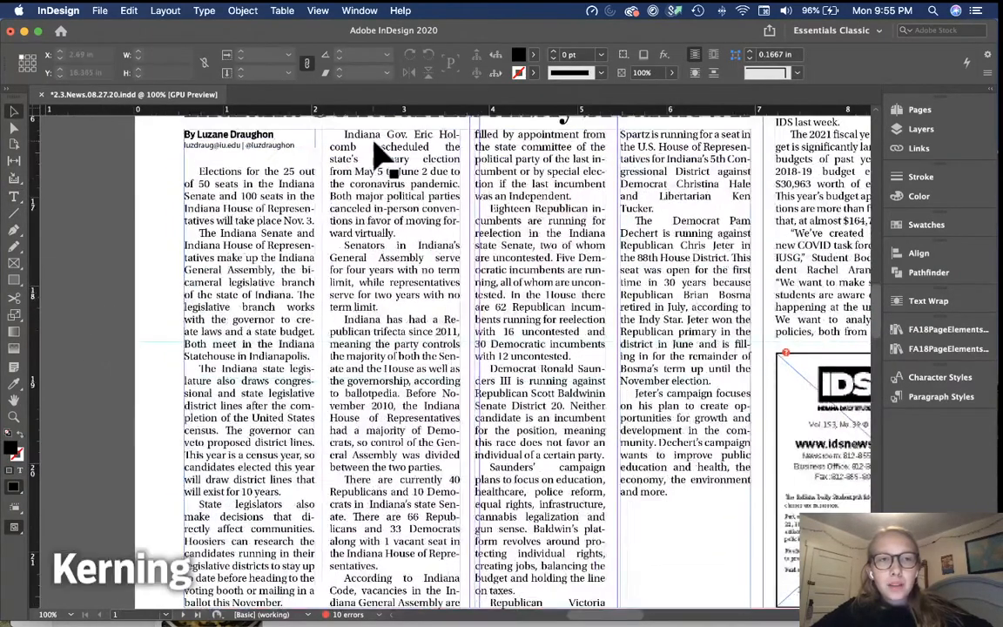
key("t")
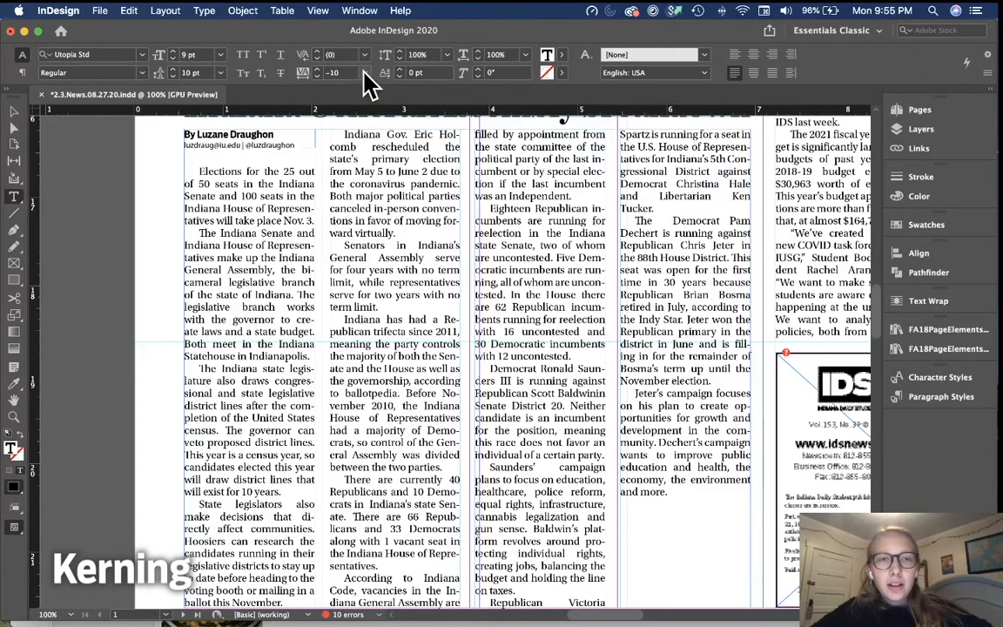
scroll(368, 276, "down", 2)
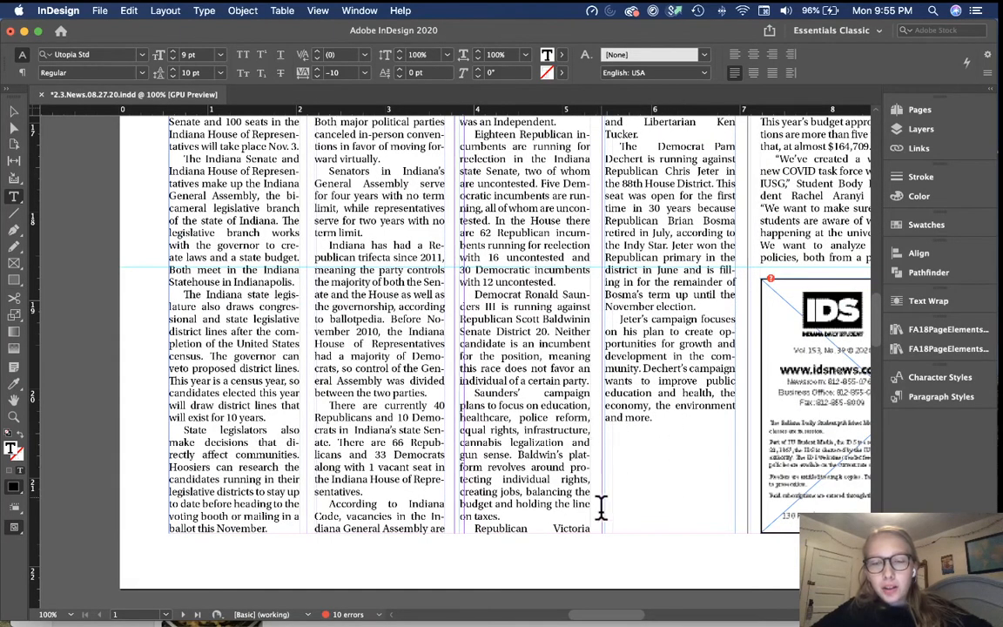
left_click(668, 525)
scroll(661, 557, "up", 3)
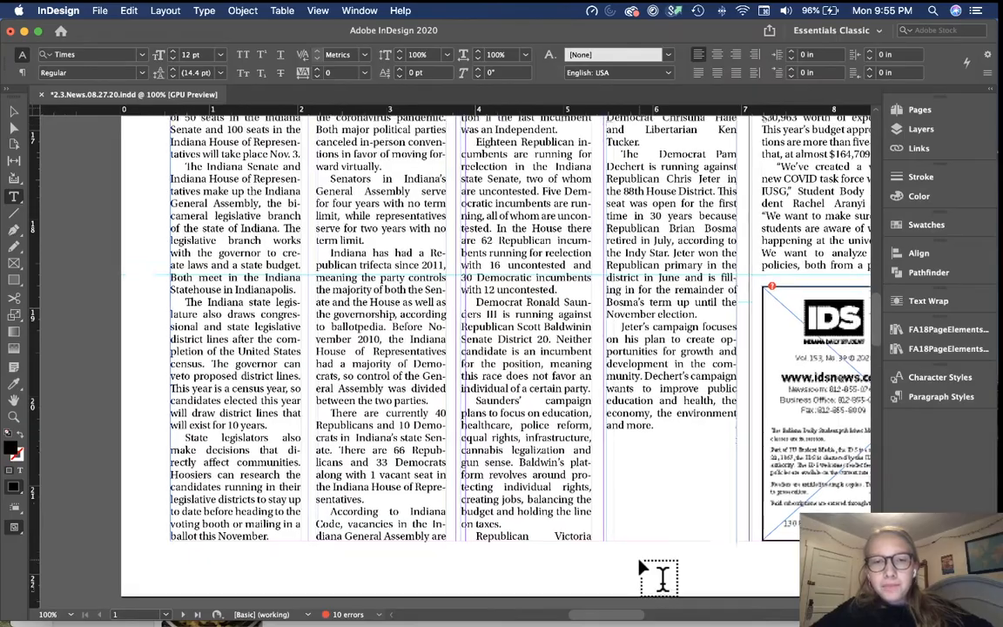
scroll(661, 577, "down", 2)
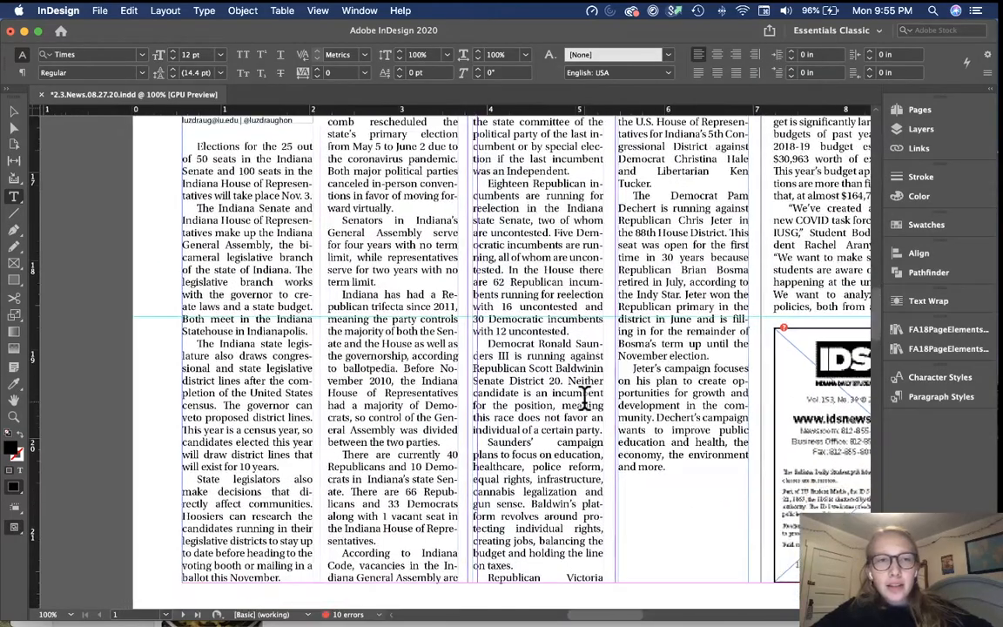
Undo and redo the article's tracking change to compare how the text fills the columns.
left_click(477, 372)
key("ctrl+a")
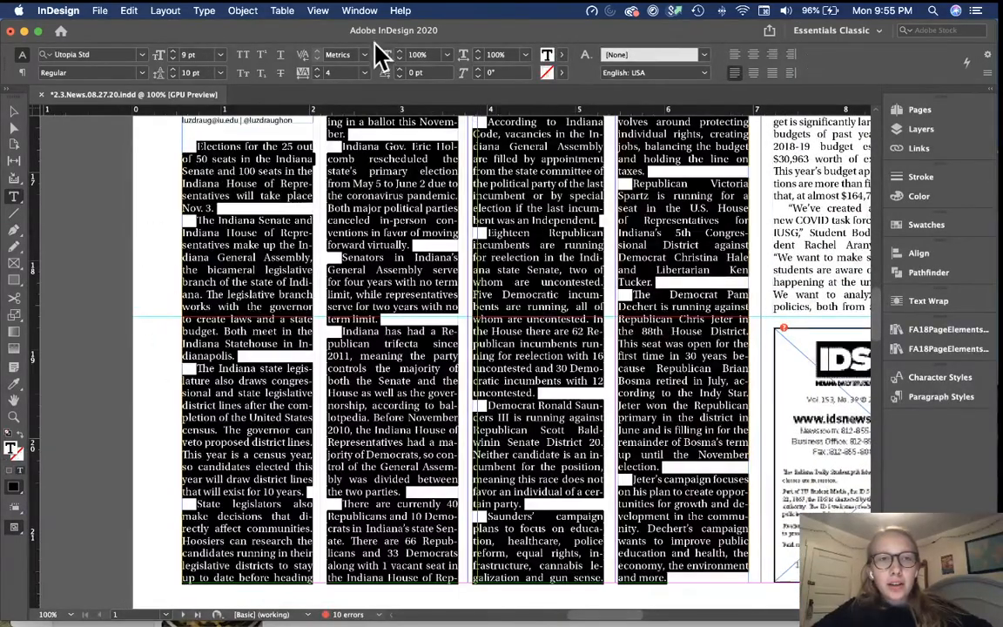
key("Escape")
left_click(153, 277)
scroll(527, 422, "down", 1)
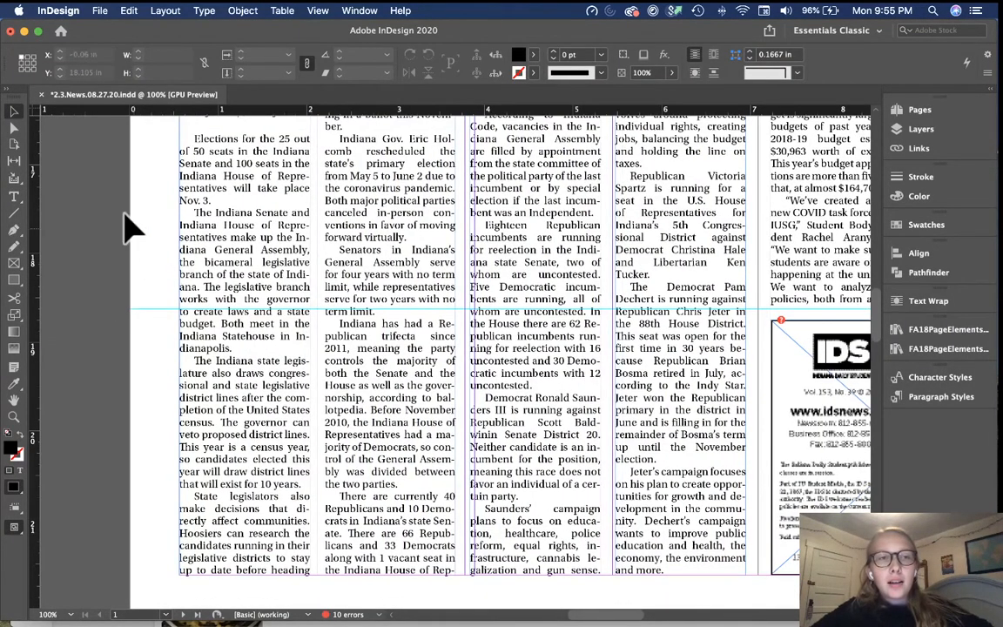
key("super+z")
scroll(129, 228, "up", 2)
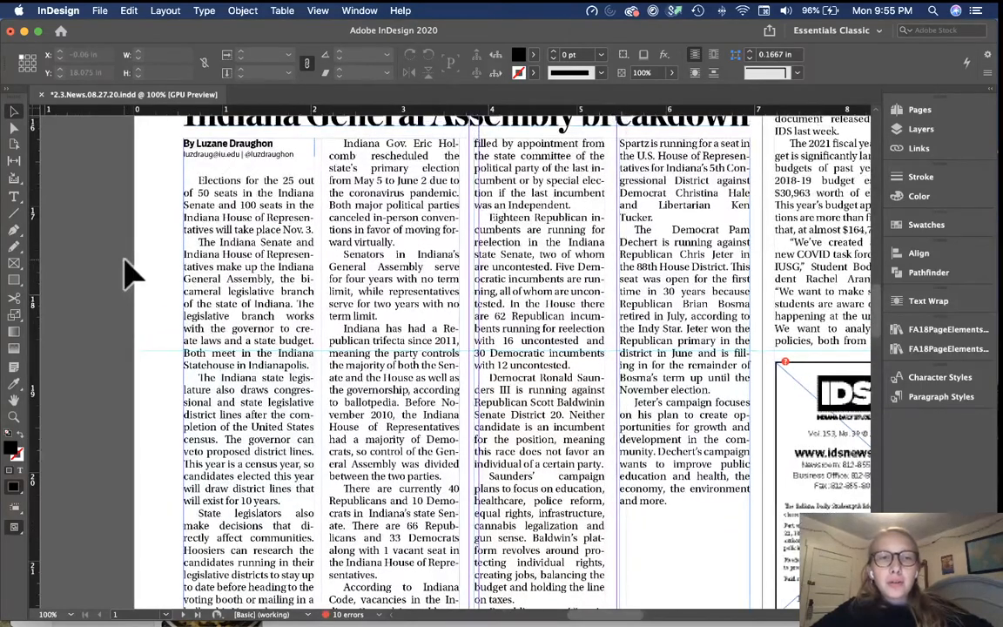
Raise the bottom edge of the article's text frame to even out its four columns, and check the result in preview mode.
scroll(129, 274, "down", 2)
left_click(357, 461)
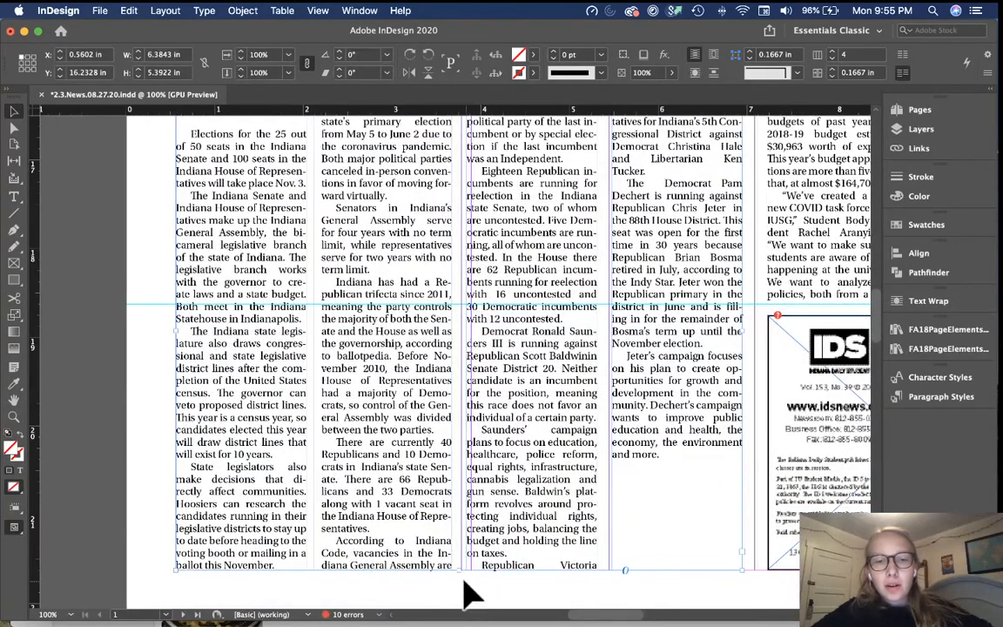
left_click_drag(458, 569, 458, 545)
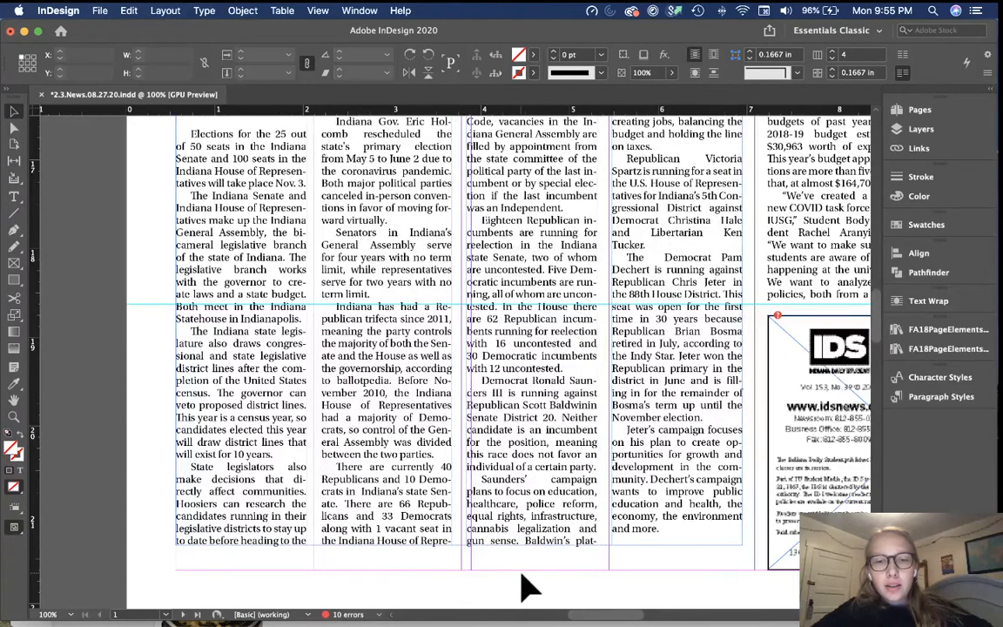
key("w")
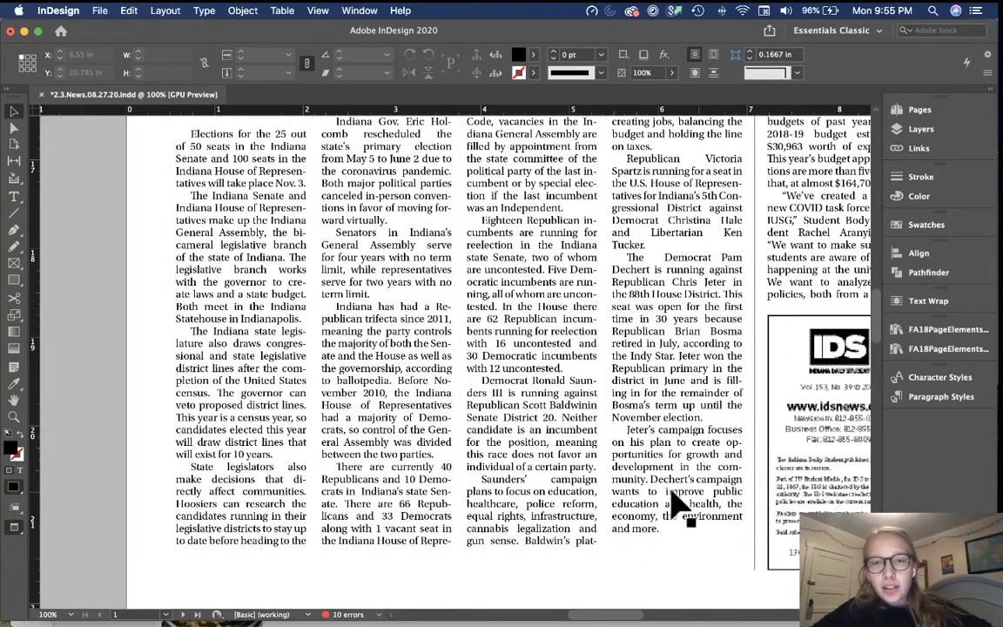
key("w")
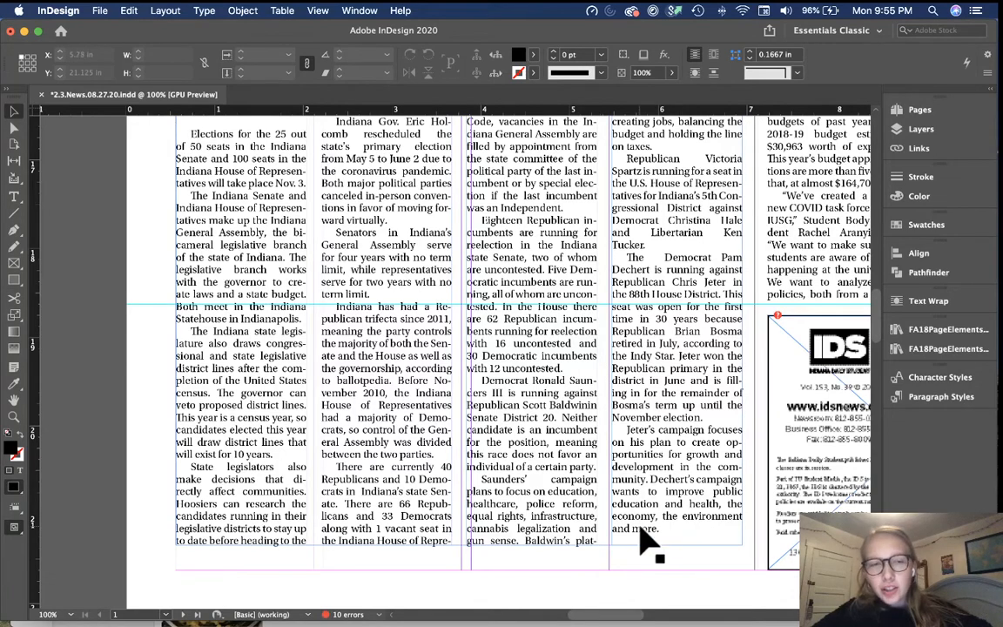
Increase the tracking of only the article's second paragraph, starting "The Indiana Senate and Indiana House".
scroll(265, 270, "up", 2)
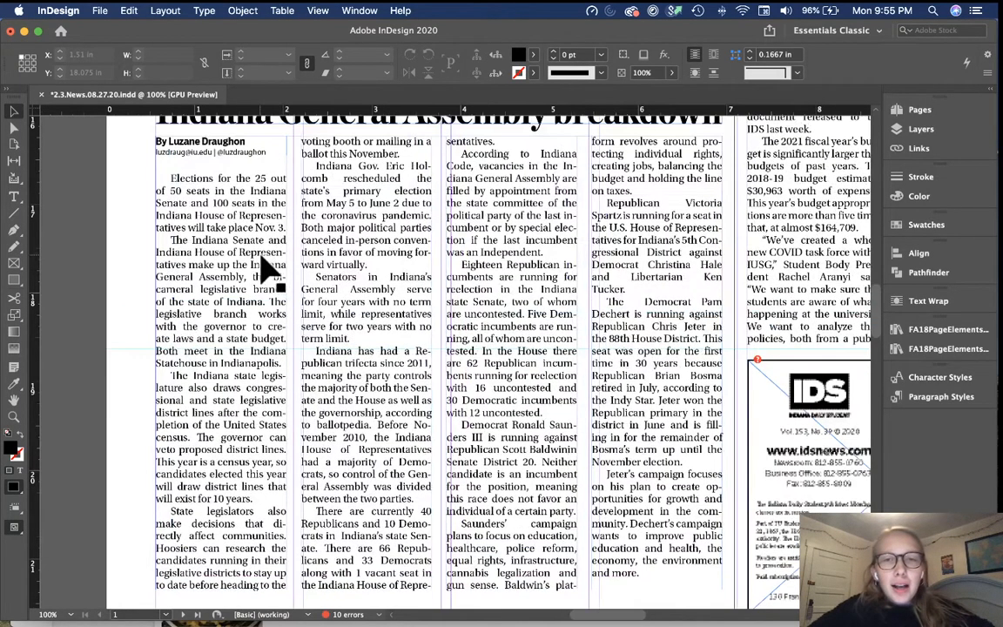
scroll(265, 270, "down", 1)
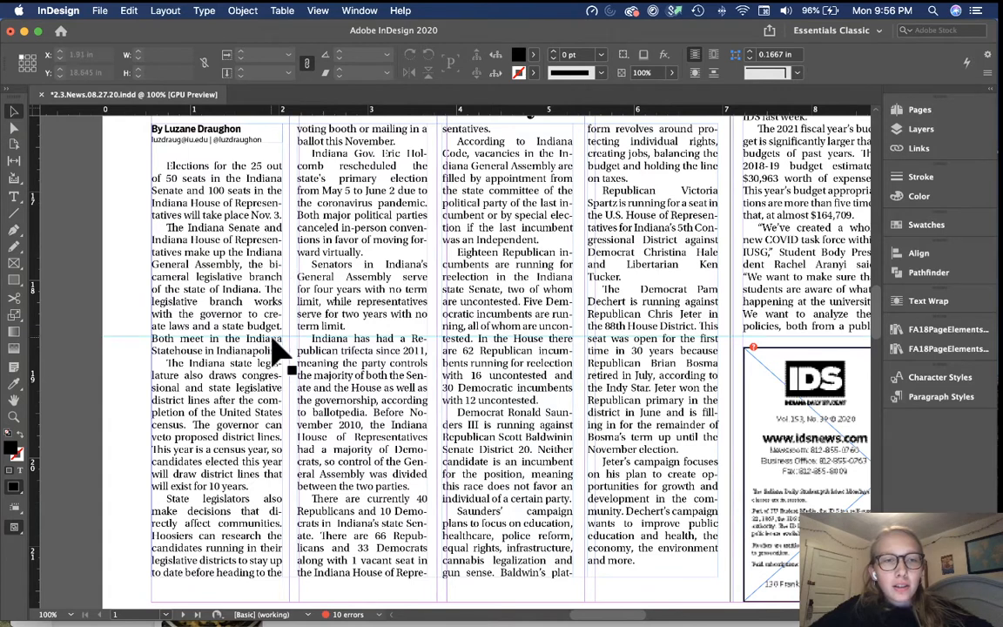
triple_click(238, 277)
triple_click(240, 252)
left_click(240, 253)
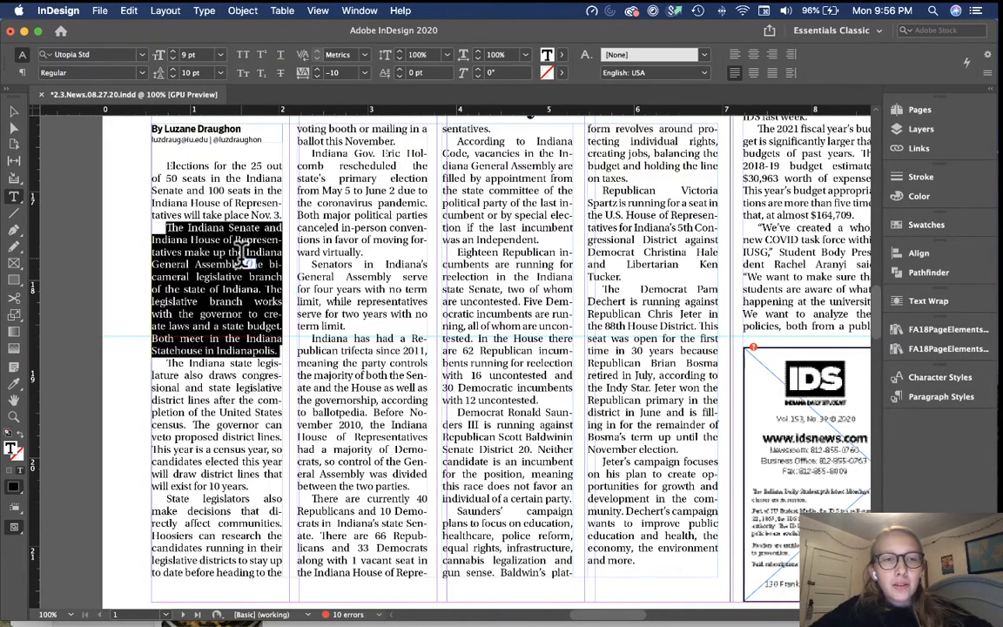
left_click(318, 68)
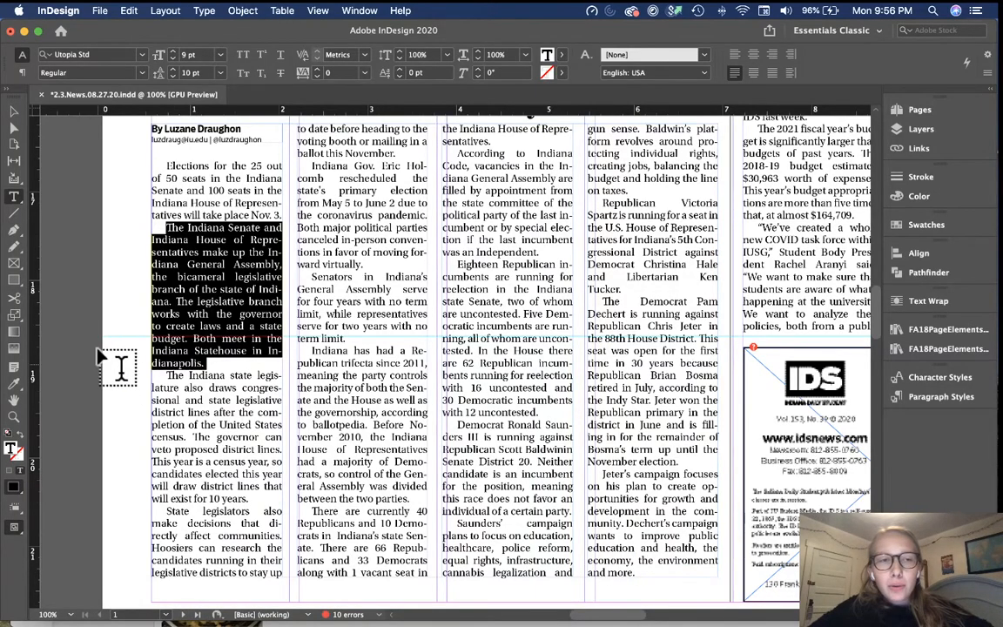
left_click(103, 262)
key("v")
scroll(113, 284, "up", 2)
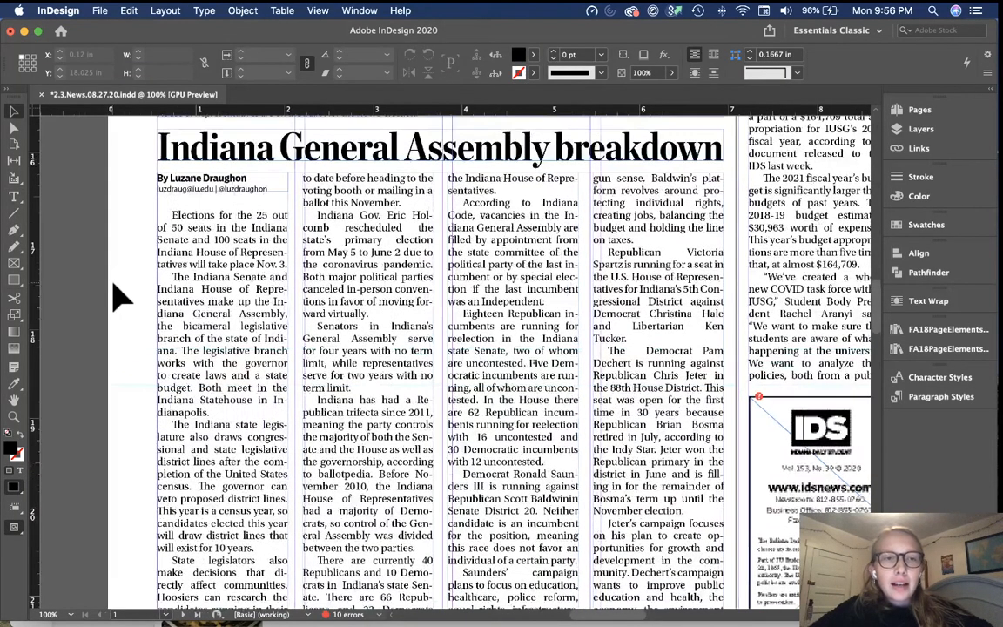
double_click(189, 311)
left_click_drag(228, 311, 248, 323)
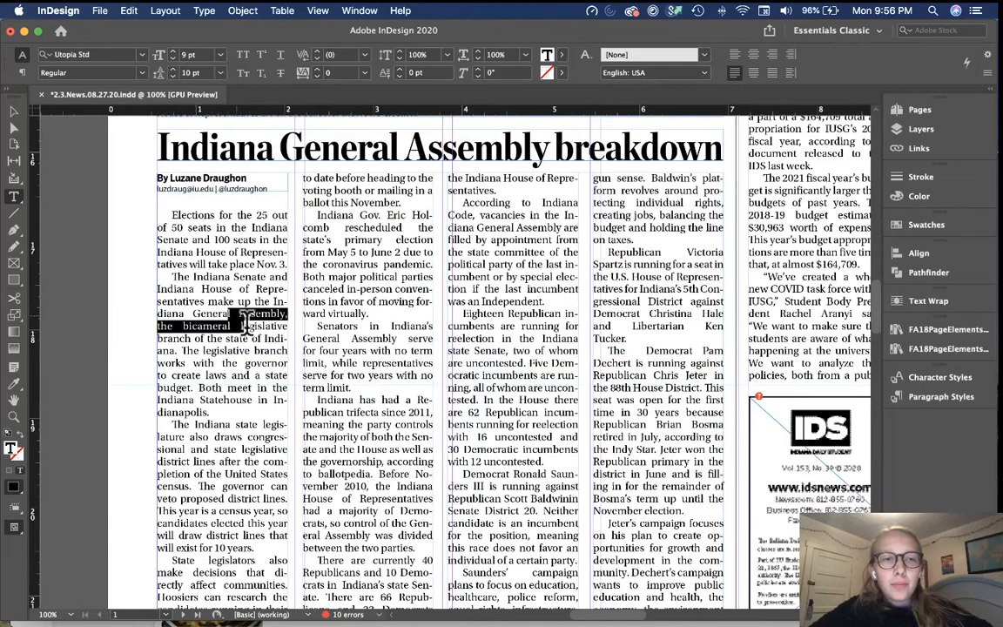
left_click(309, 246)
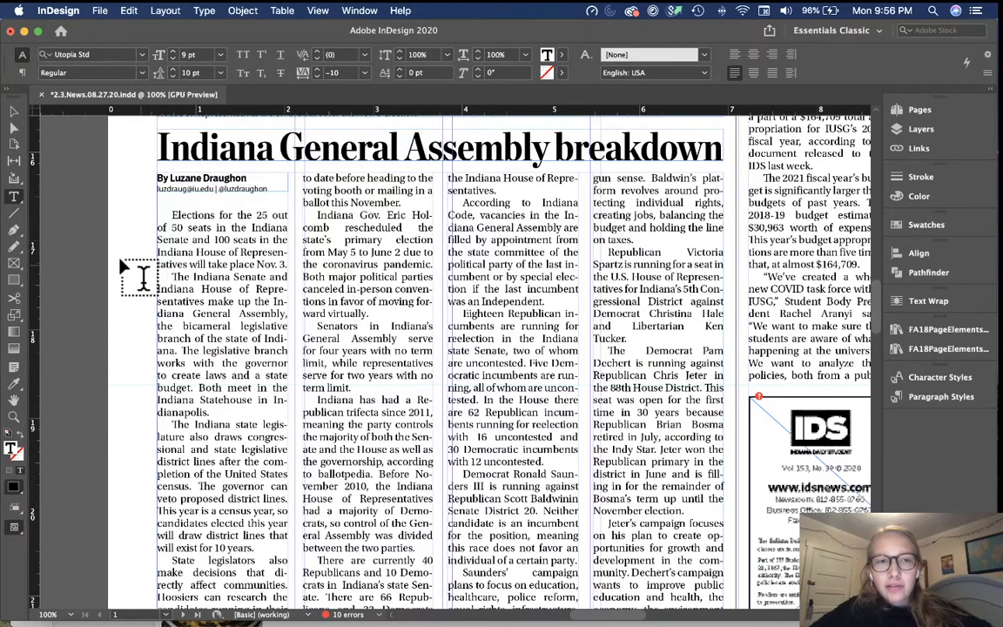
key("Escape")
scroll(123, 265, "up", 2)
scroll(126, 270, "left", 3)
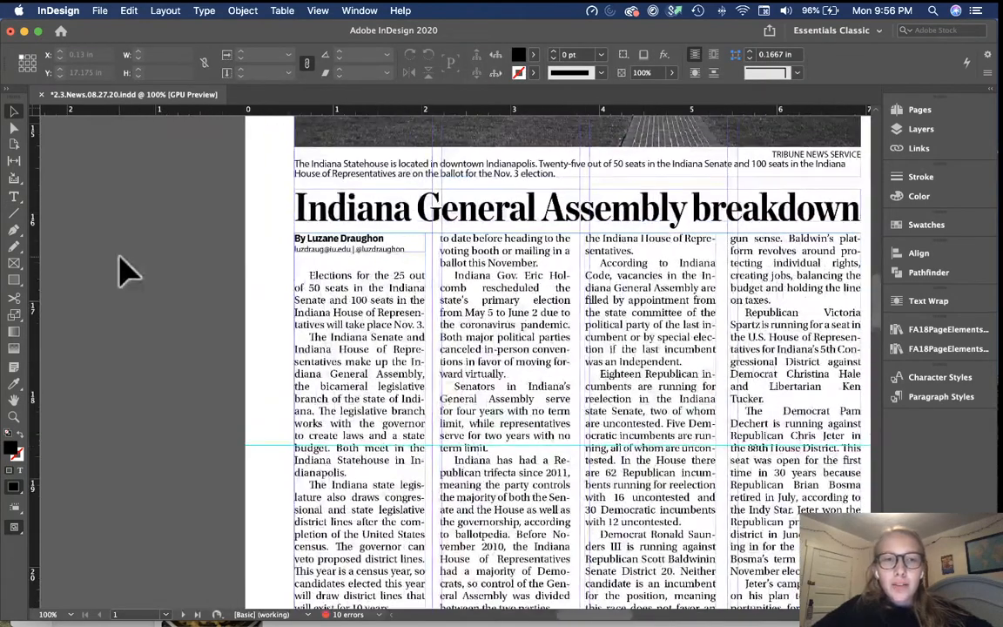
Set the tracking of the line "of 50 seats in the Indiana" in the article's first paragraph to -25.
key("super+equal")
key("super+equal")
double_click(284, 243)
double_click(328, 247)
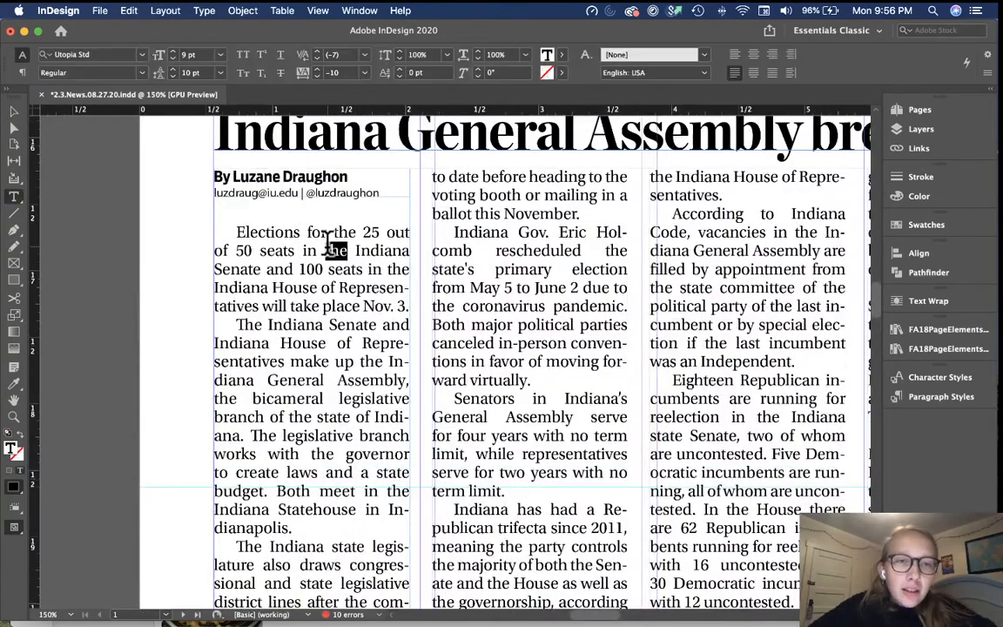
left_click(328, 247)
key("super+equal")
key("super+equal")
key("super+equal")
key("super+equal")
key("super+equal")
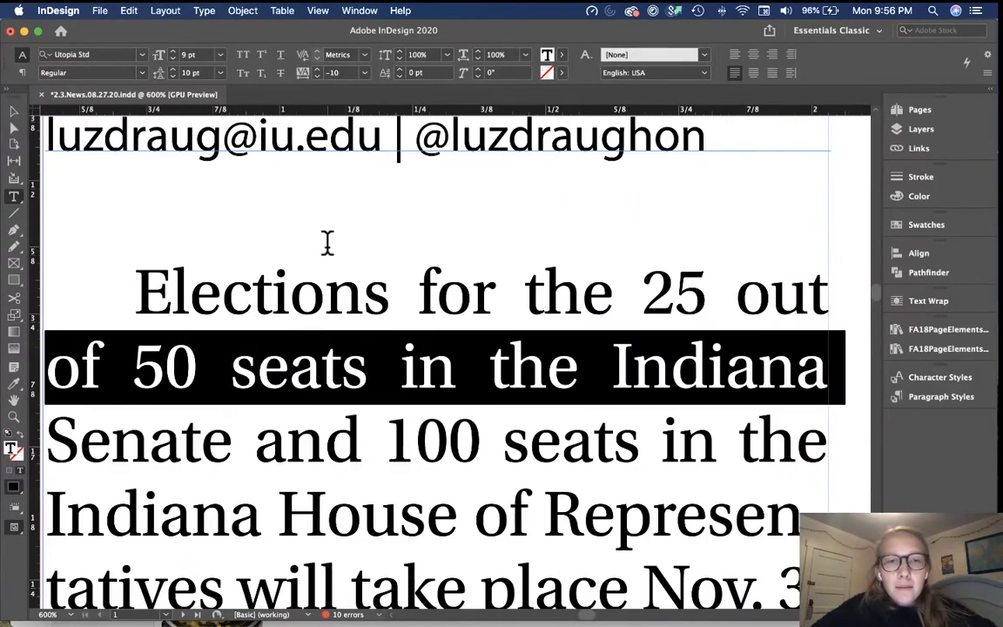
scroll(328, 243, "down", 3)
scroll(327, 242, "left", 2)
scroll(362, 244, "up", 5)
scroll(362, 244, "right", 2)
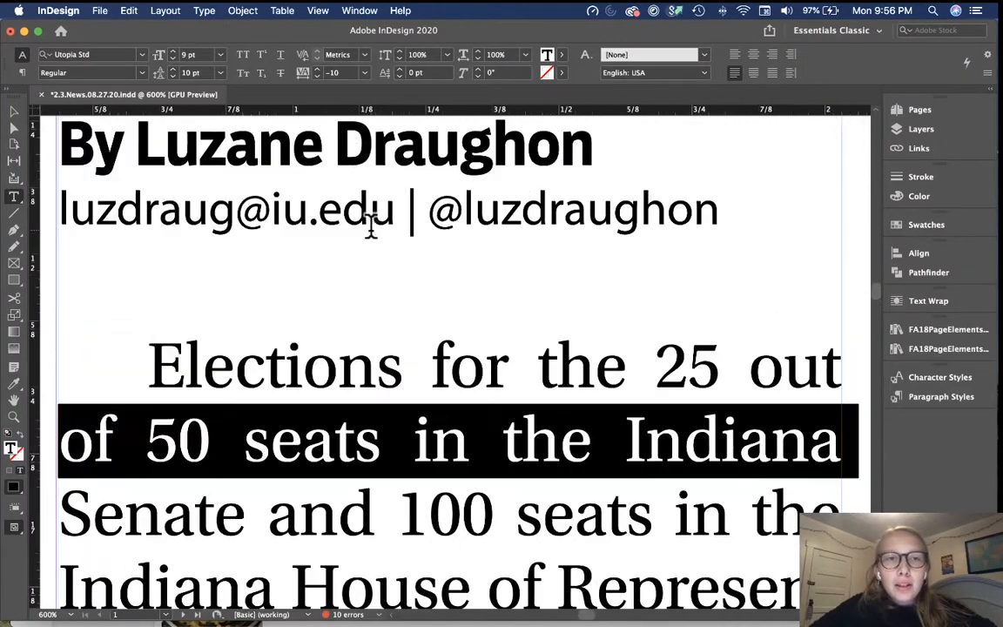
left_click(317, 76)
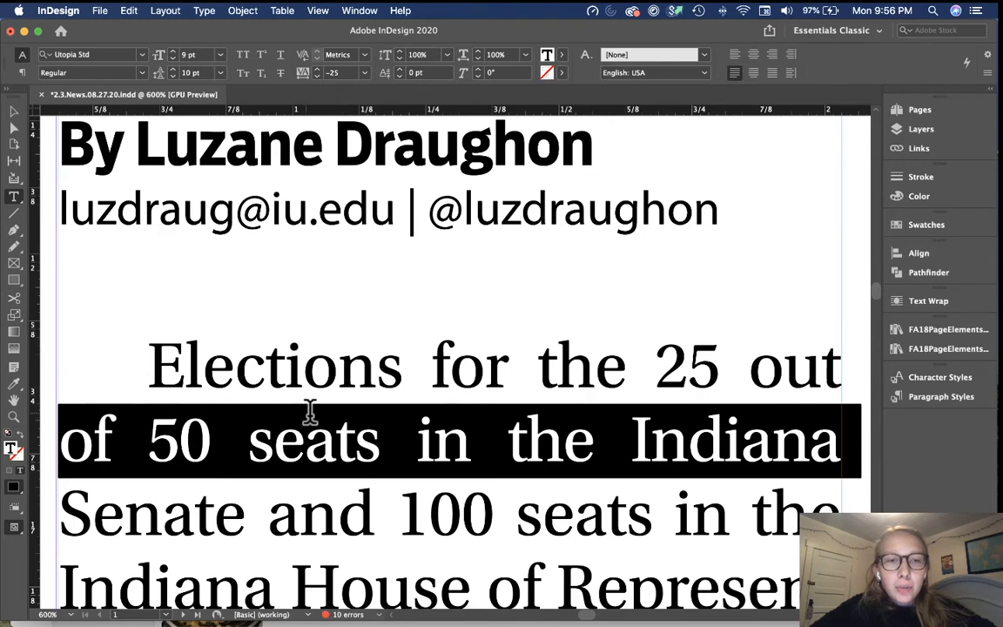
scroll(309, 409, "down", 2)
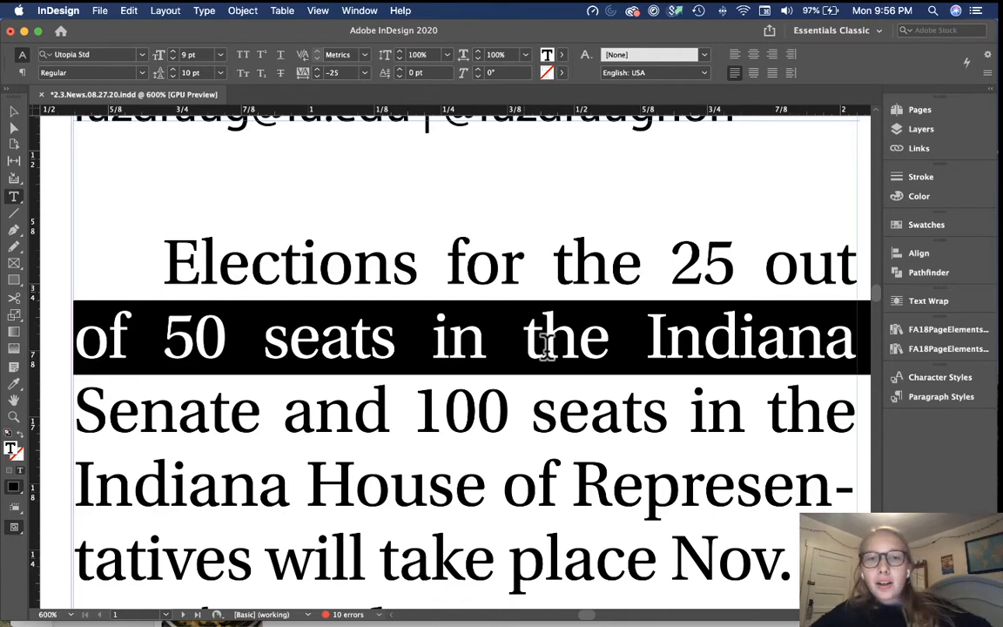
Lower the tracking of the "of 50 seats in the Indiana" text to -170 so its letters overlap.
left_click(316, 77)
left_click(316, 76)
left_click(316, 77)
left_click(316, 76)
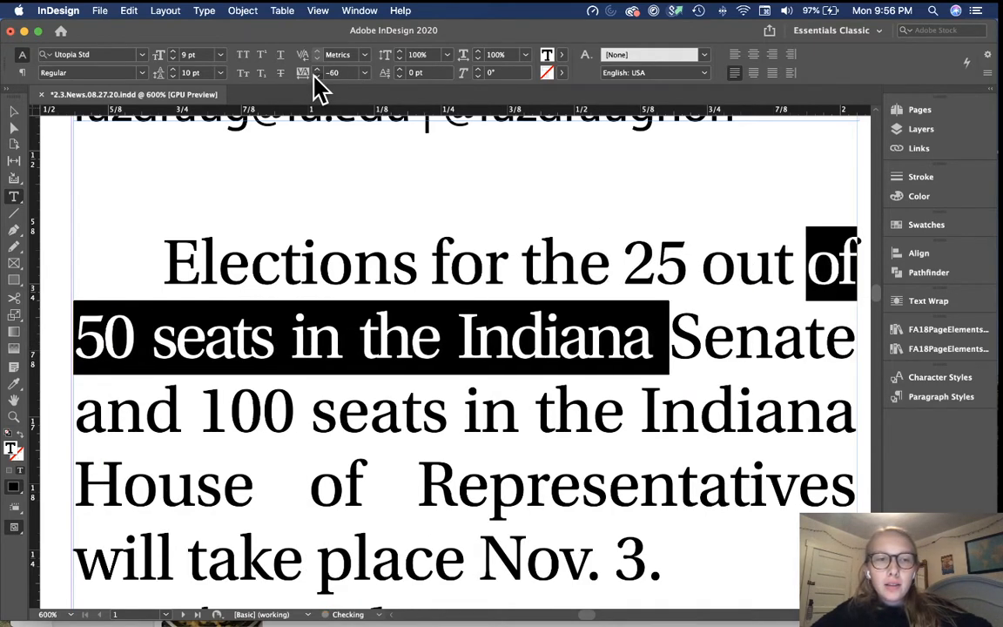
left_click(316, 77)
left_click(316, 77)
left_click(316, 76)
left_click(316, 77)
left_click(316, 77)
left_click(316, 77)
left_click(315, 76)
left_click(316, 76)
left_click(316, 76)
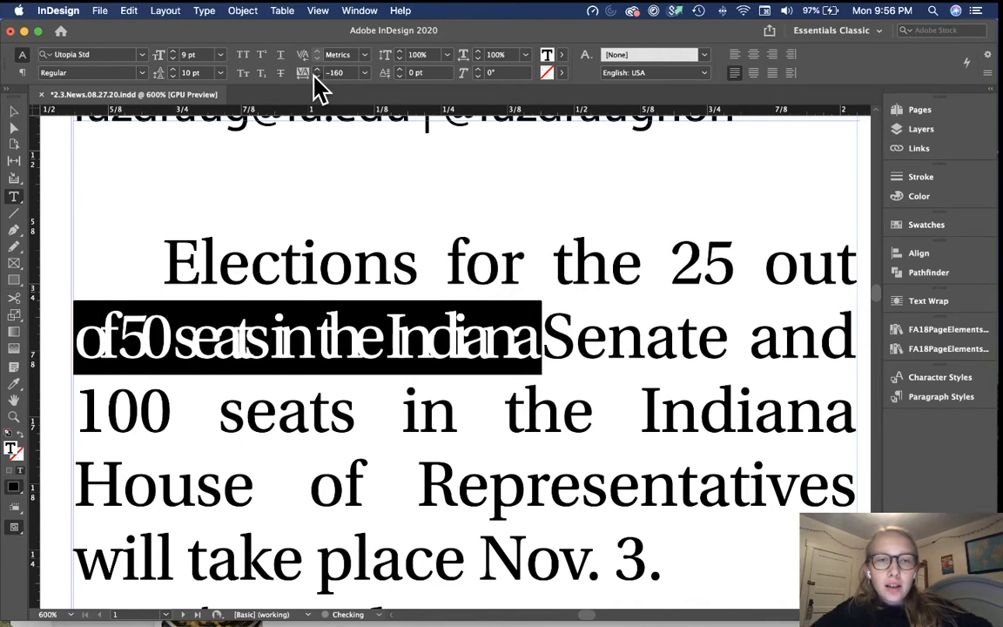
left_click(316, 76)
left_click(316, 77)
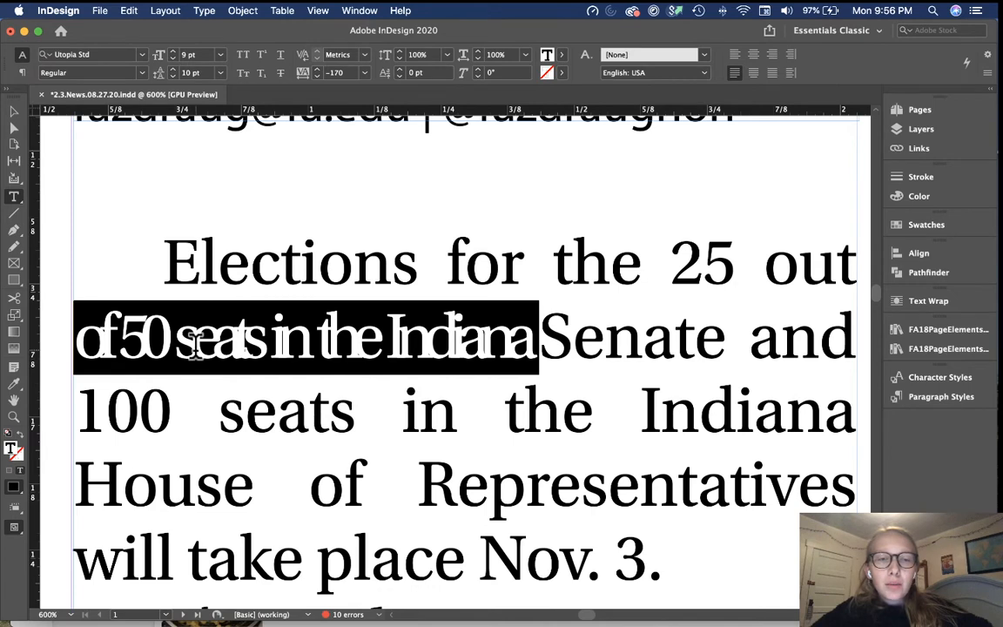
Reset the tracking of "of 50 seats in the Indiana" to 5 and raise it to 200 to spread the letters apart.
left_click(364, 73)
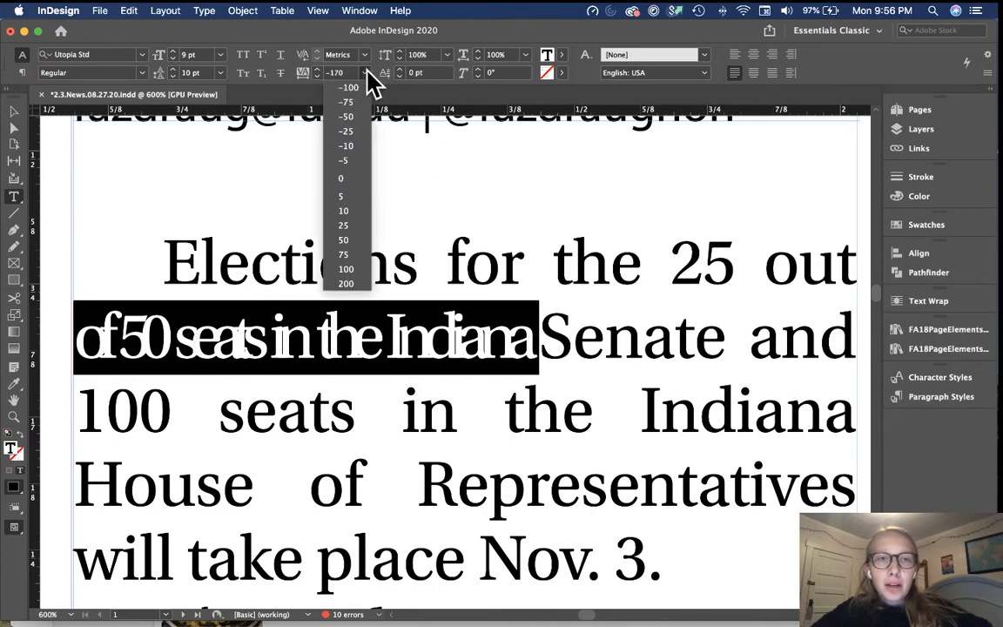
left_click(360, 196)
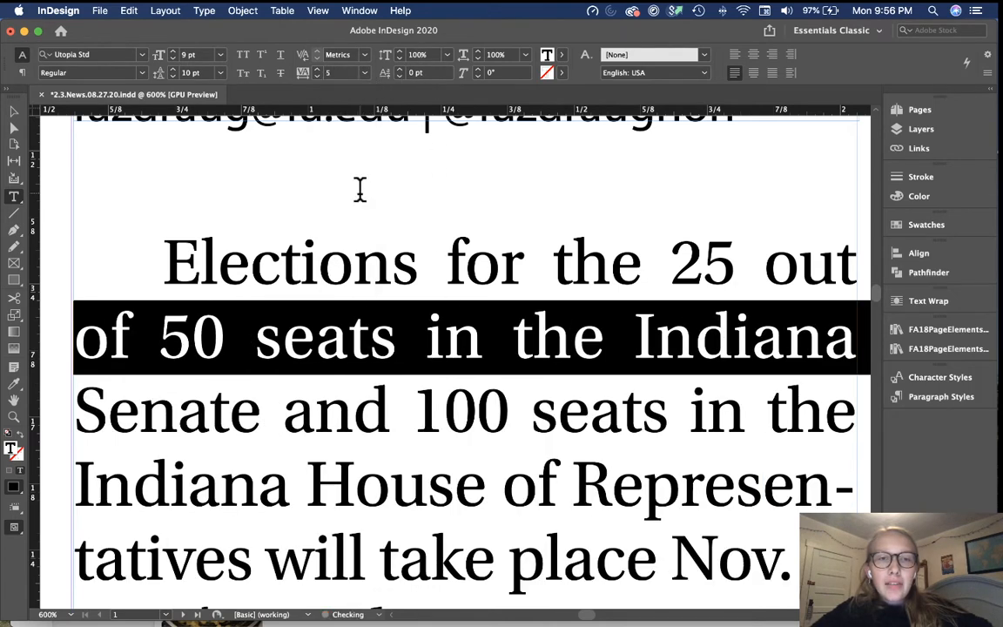
left_click(318, 76)
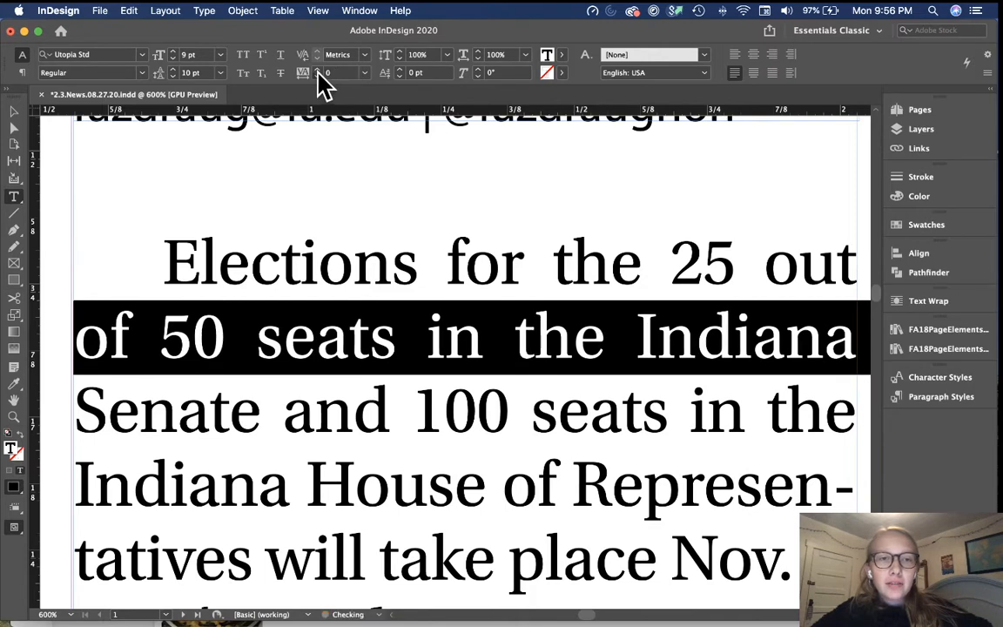
left_click(318, 75)
left_click(318, 75)
left_click(318, 76)
left_click(317, 76)
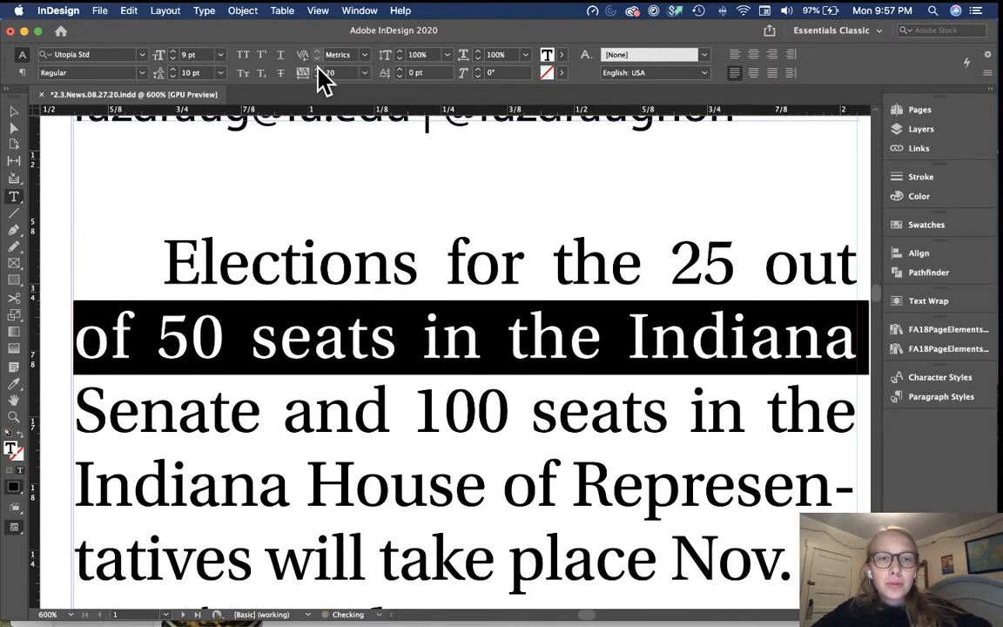
left_click(317, 76)
left_click(317, 69)
left_click(317, 70)
left_click(318, 70)
left_click(317, 69)
left_click(318, 70)
left_click(318, 70)
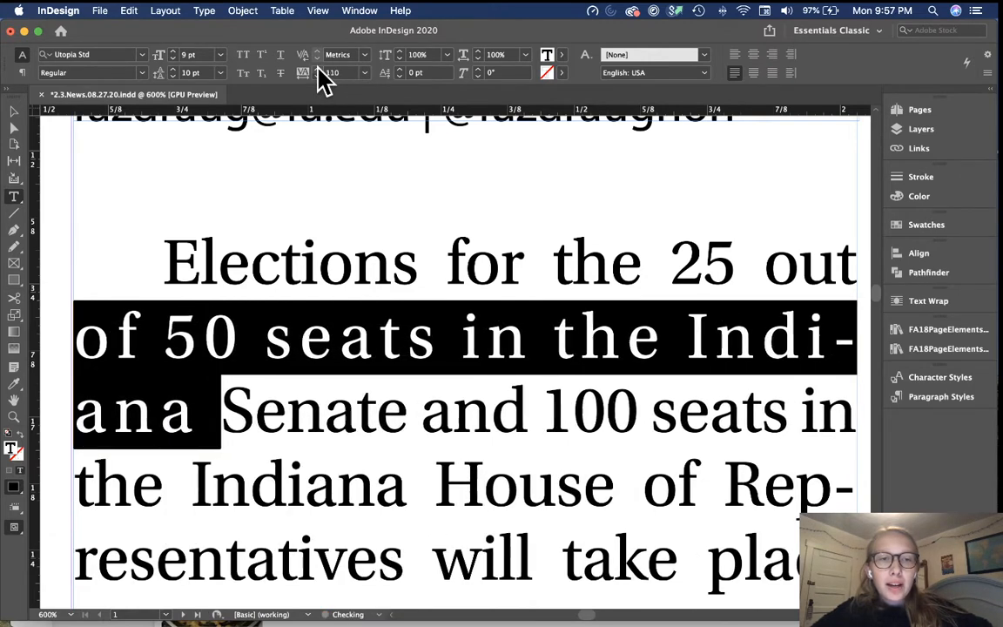
left_click(317, 69)
left_click(317, 70)
left_click(318, 69)
left_click(318, 70)
left_click(318, 70)
left_click(318, 69)
left_click(318, 70)
left_click(318, 70)
left_click(318, 69)
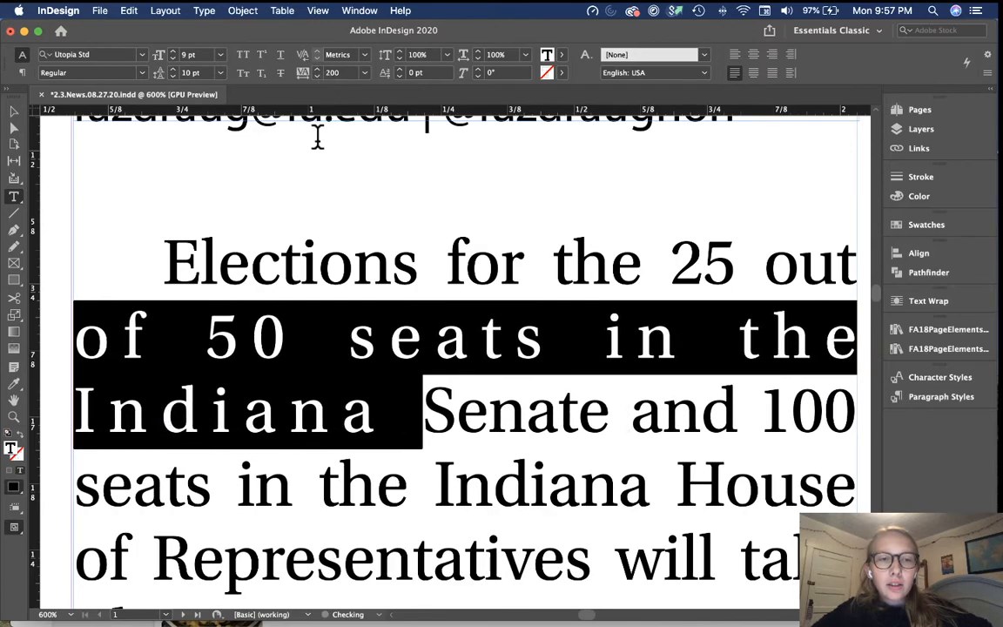
key("super+minus")
key("super+minus")
left_click(80, 352)
key("v")
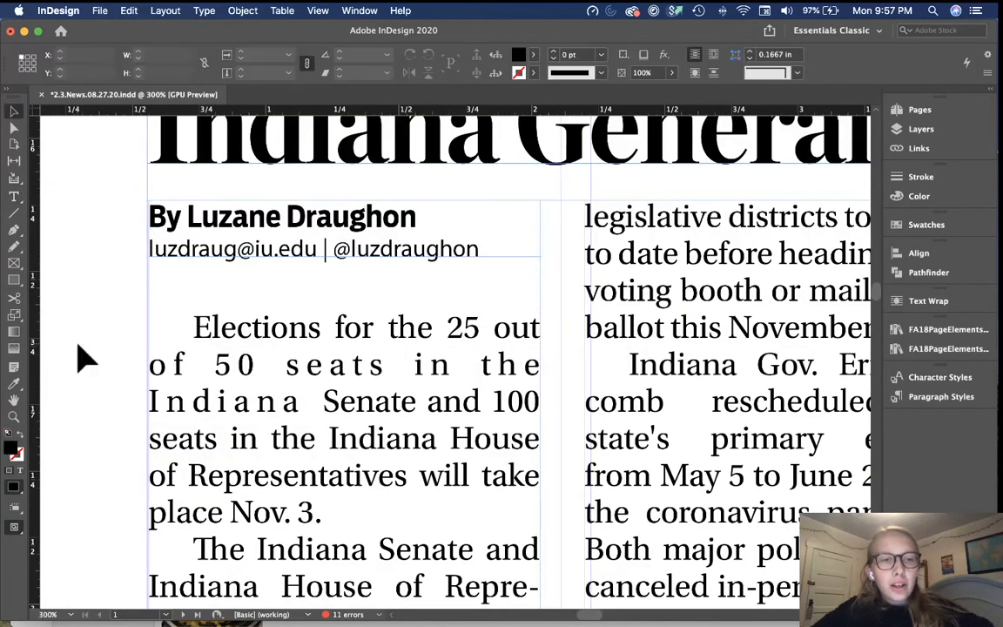
Set the tracking of the article's whole first paragraph, starting "Elections for the 25", to -10.
scroll(76, 343, "down", 4)
scroll(77, 342, "left", 4)
key("super+minus")
key("super+minus")
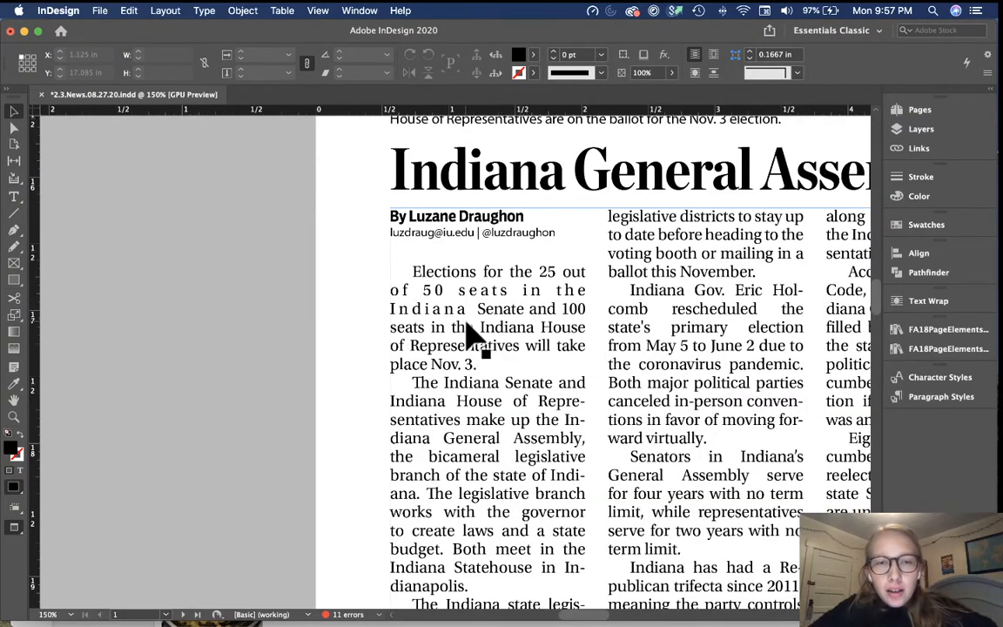
double_click(466, 327)
double_click(488, 315)
double_click(496, 313)
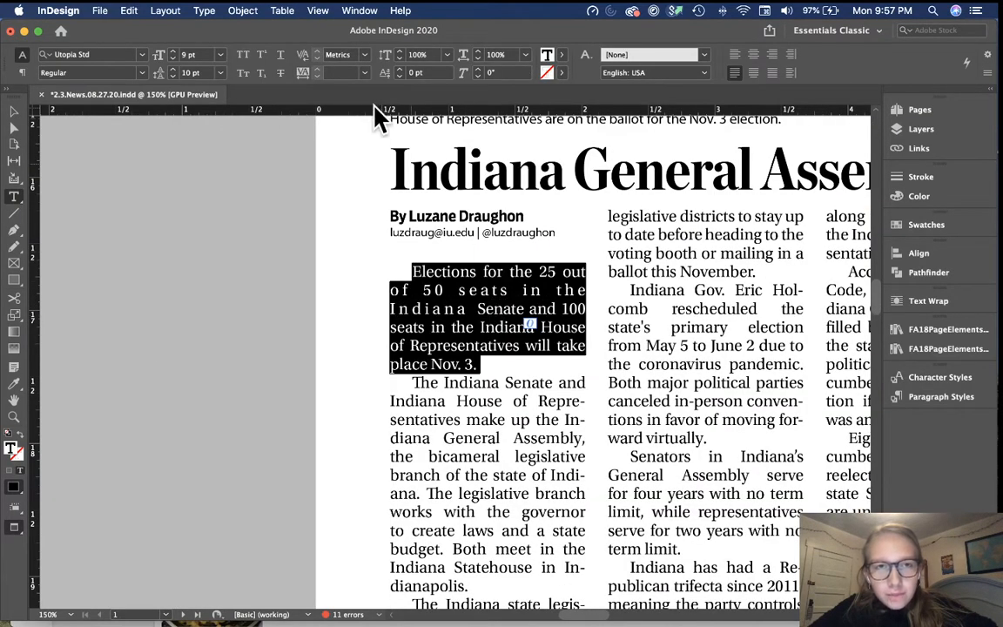
left_click(365, 73)
left_click(356, 152)
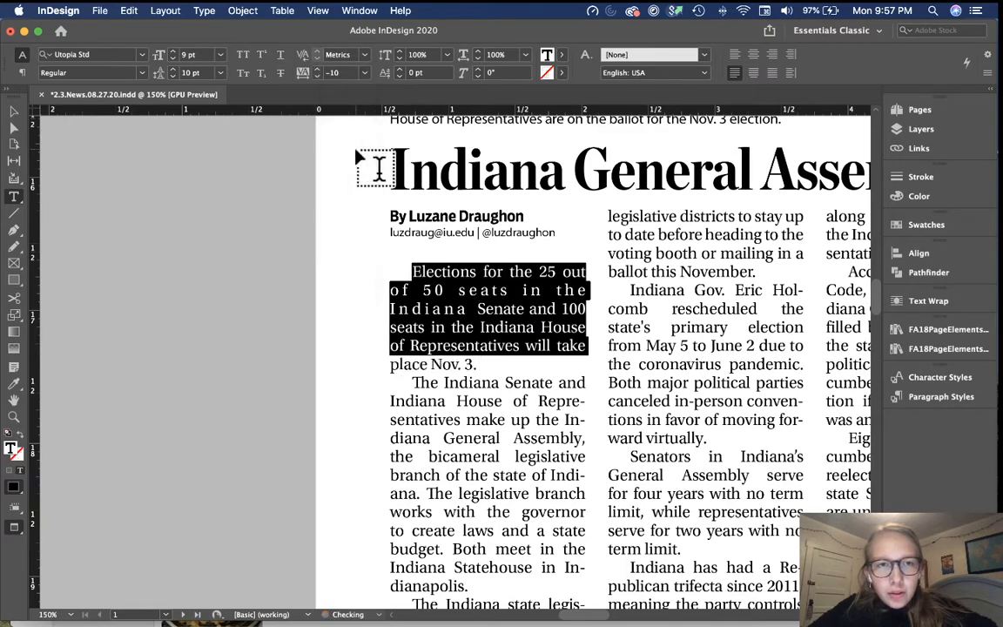
left_click(347, 329)
key("v")
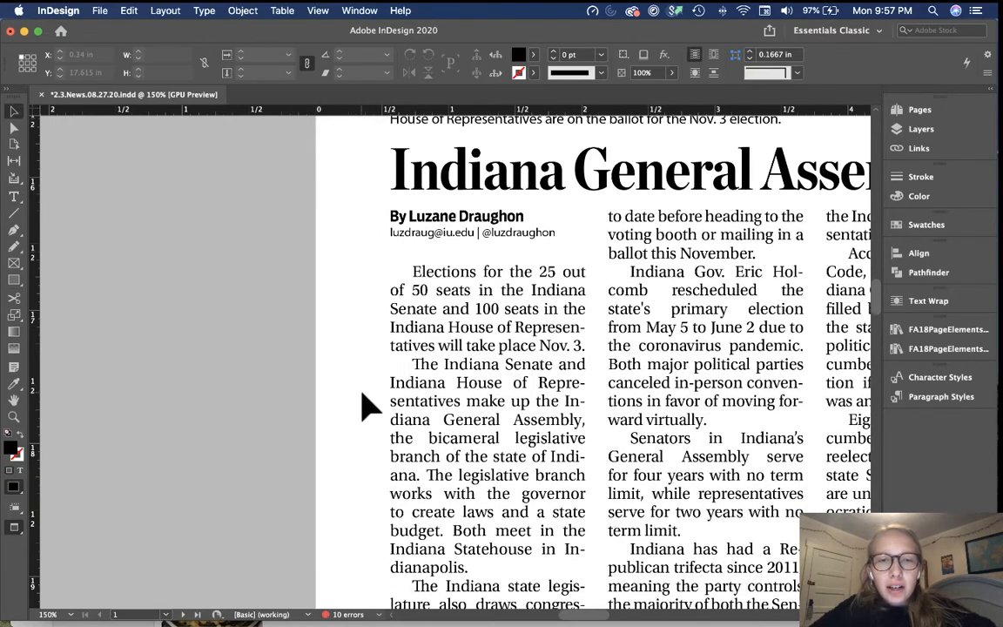
Go to the four-column practice text on page 3 and view the empty area beneath it.
scroll(370, 406, "up", 2)
scroll(370, 407, "down", 20)
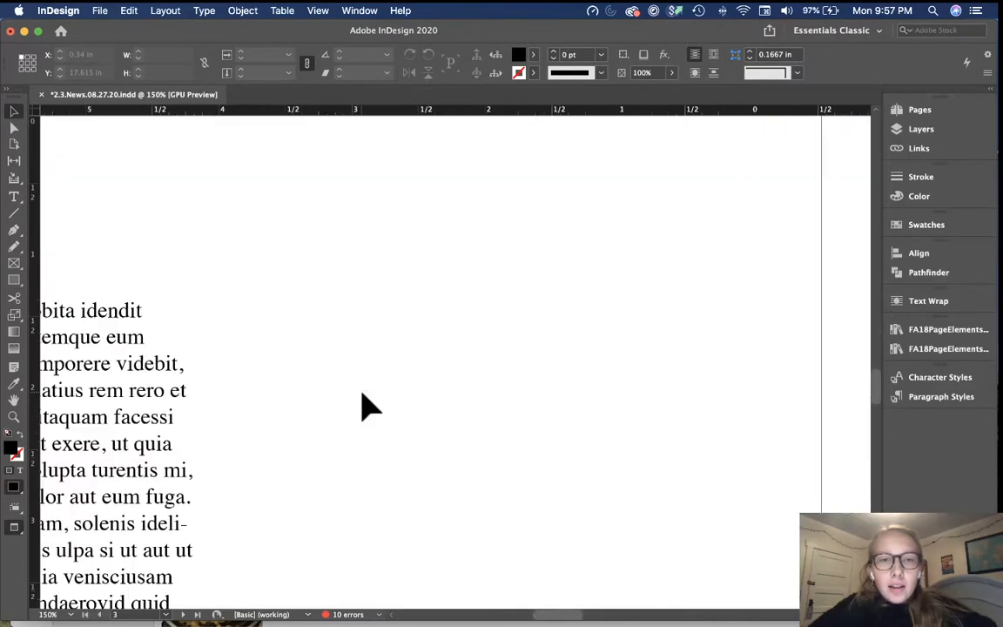
scroll(370, 406, "down", 3)
scroll(370, 407, "left", 10)
key("super+minus")
scroll(370, 407, "left", 5)
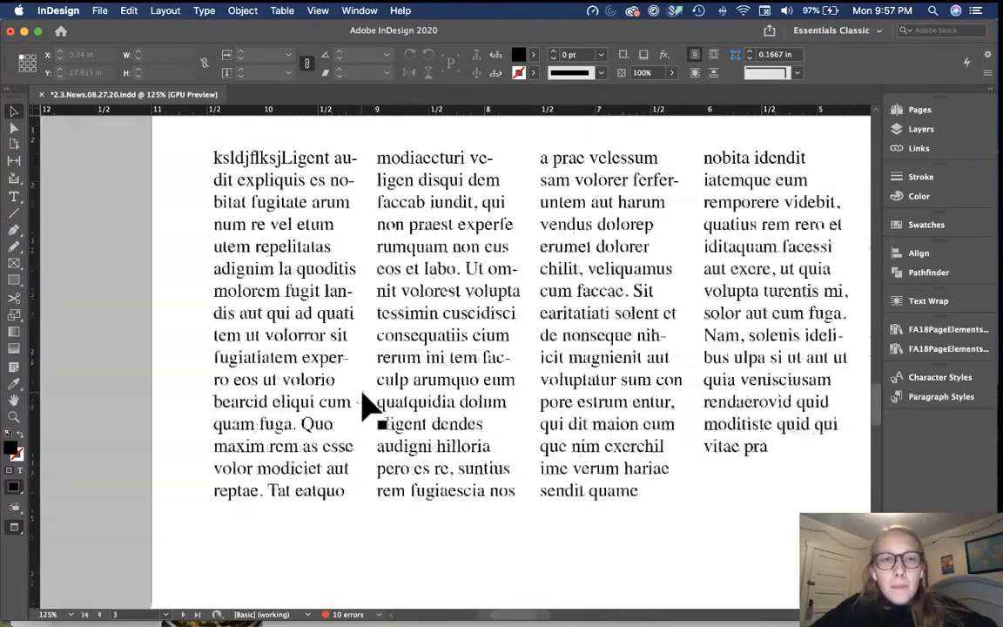
scroll(370, 406, "left", 5)
scroll(370, 407, "up", 4)
key("super+minus")
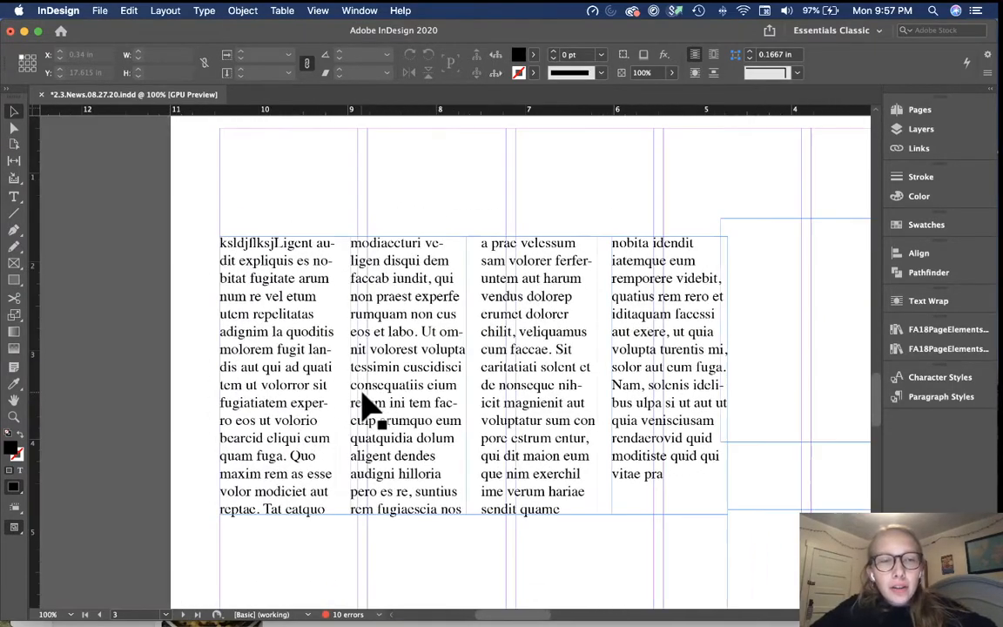
scroll(269, 337, "down", 3)
scroll(268, 338, "right", 1)
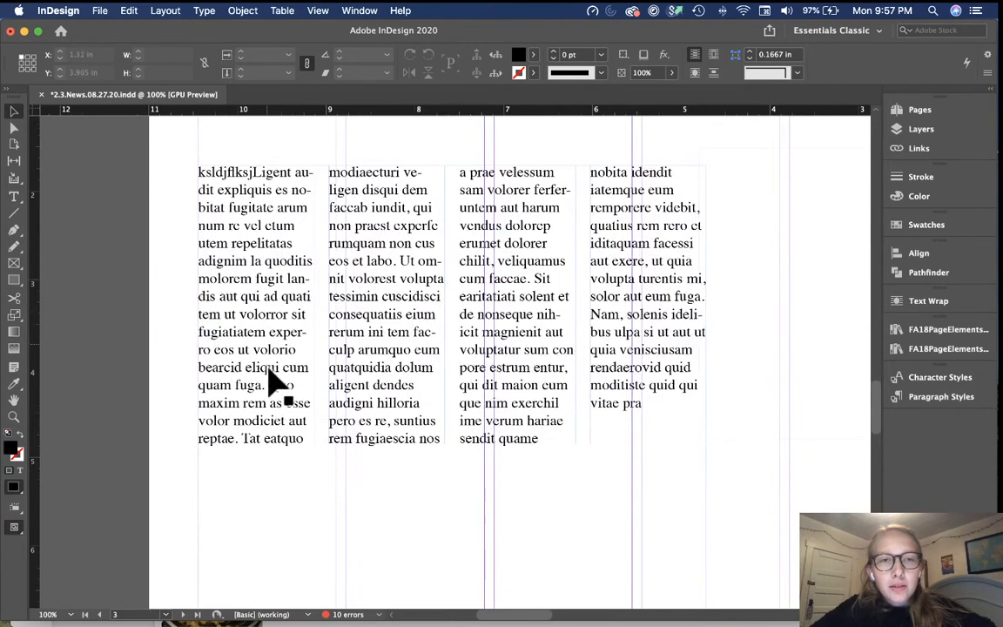
scroll(286, 474, "down", 1)
scroll(286, 474, "right", 1)
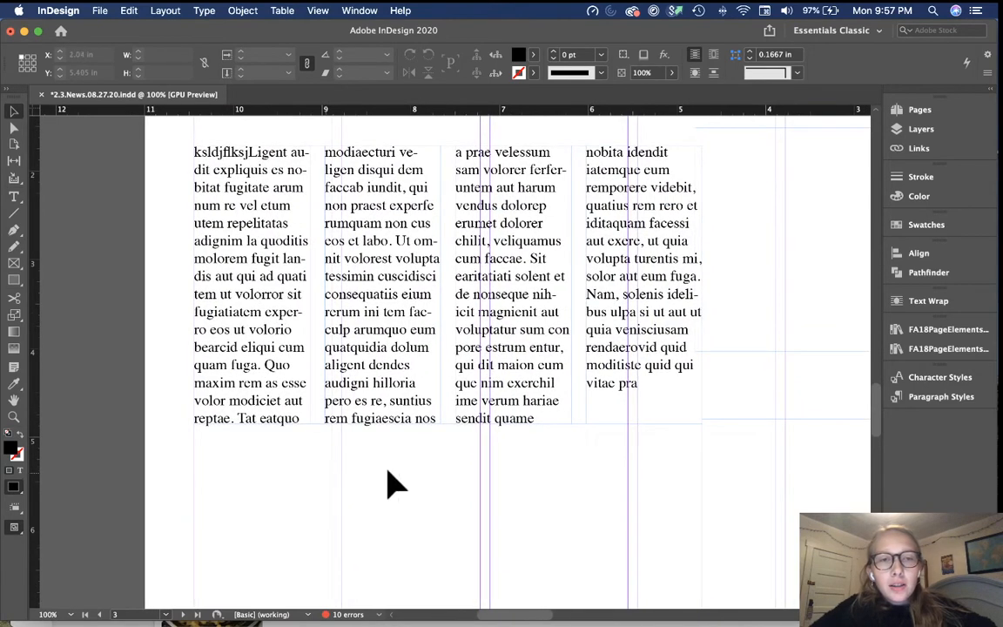
scroll(390, 484, "up", 1)
scroll(436, 482, "up", 3)
scroll(436, 481, "down", 10)
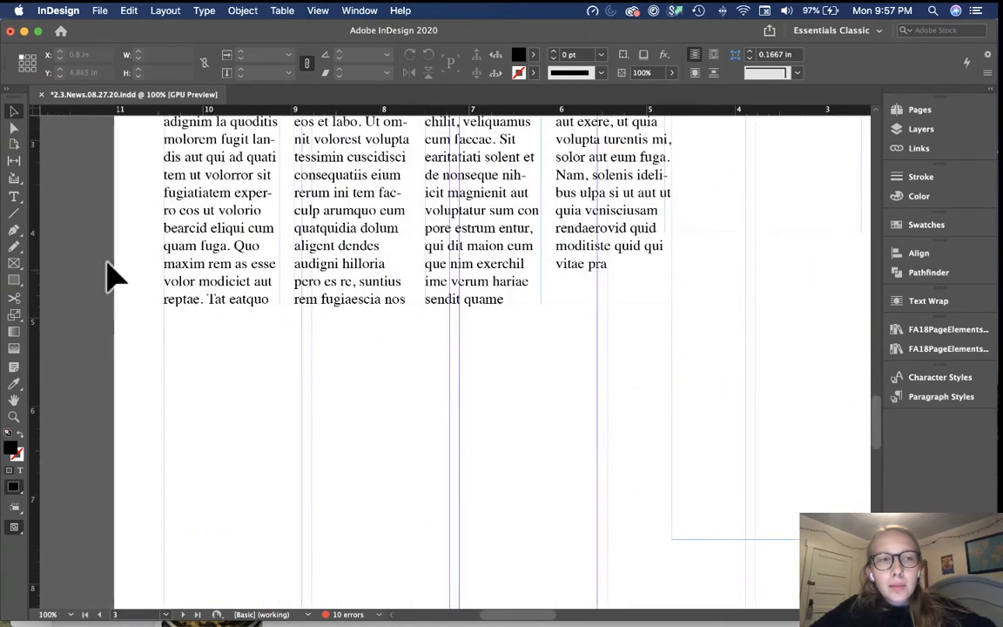
scroll(217, 409, "down", 1)
scroll(218, 410, "left", 1)
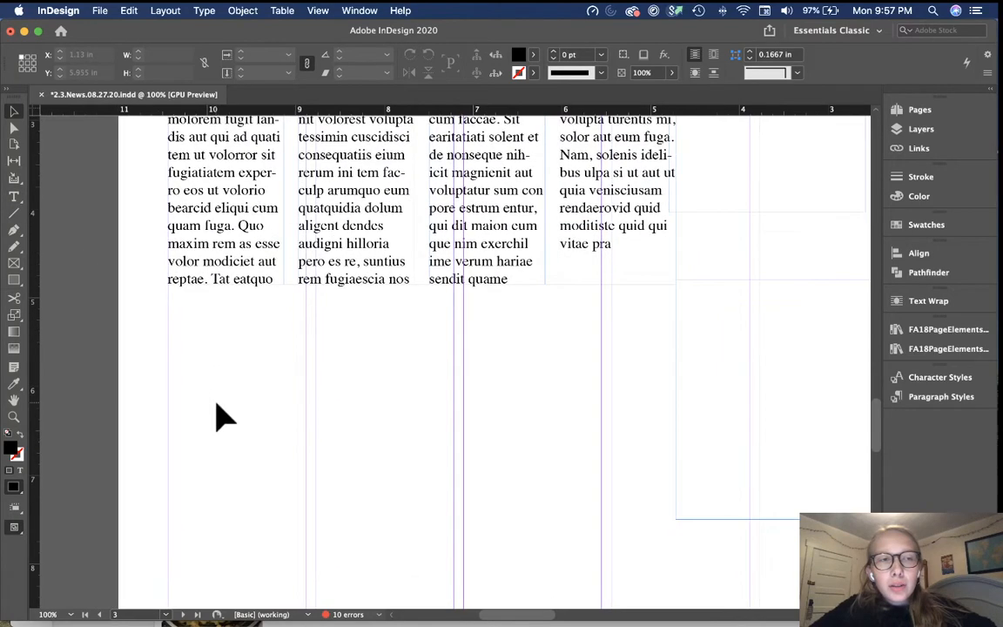
Show the Type on a Path Tool among the type tool variants and return to the Selection tool.
left_click(14, 198)
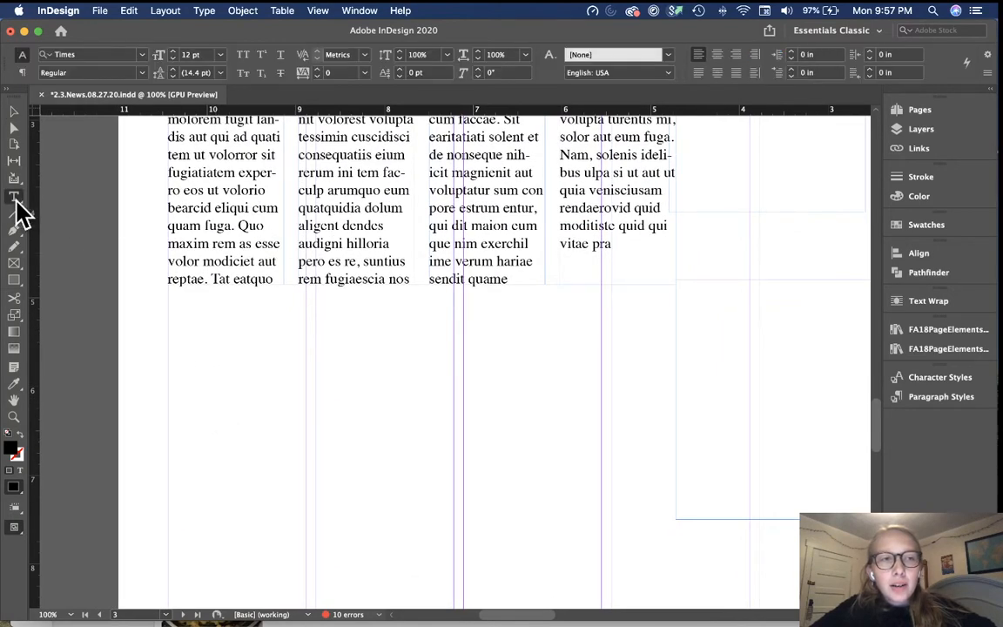
left_click(15, 202)
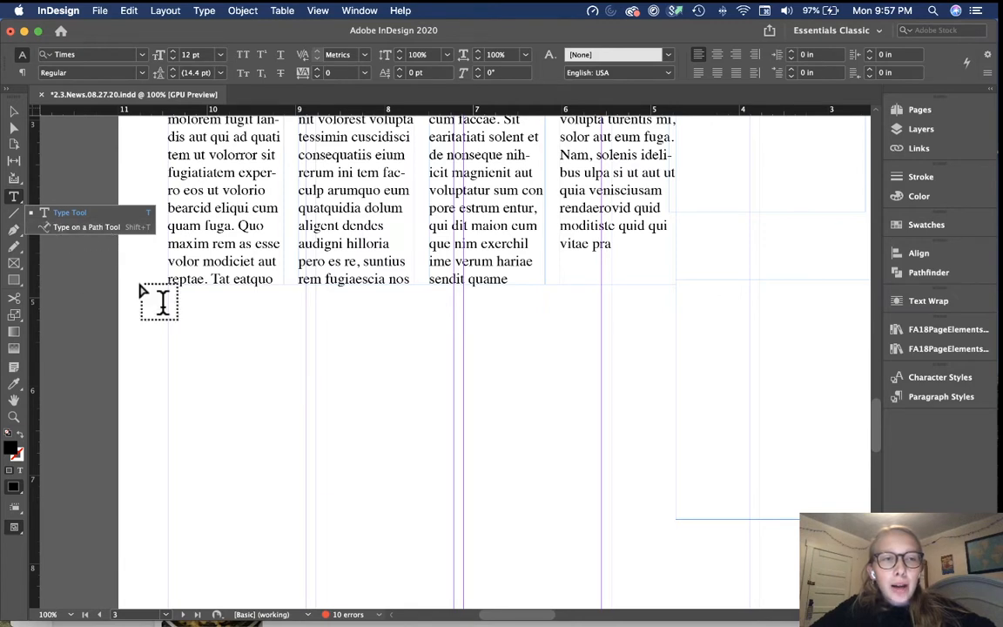
left_click(259, 350)
key("v")
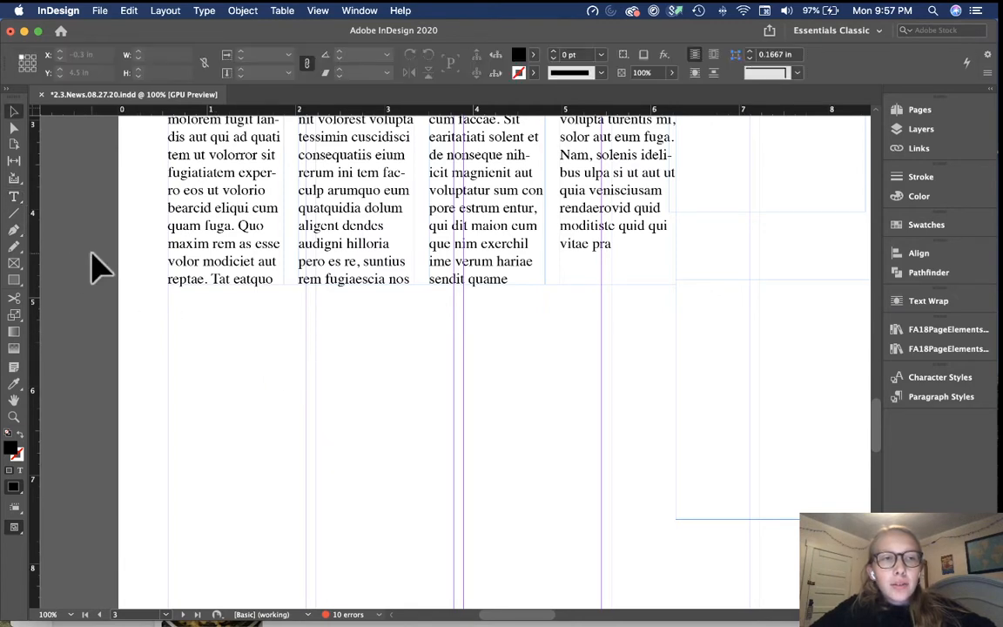
Draw a wavy, four-point Pen path about 4.2 in wide in the empty area below the practice text.
left_click(14, 229)
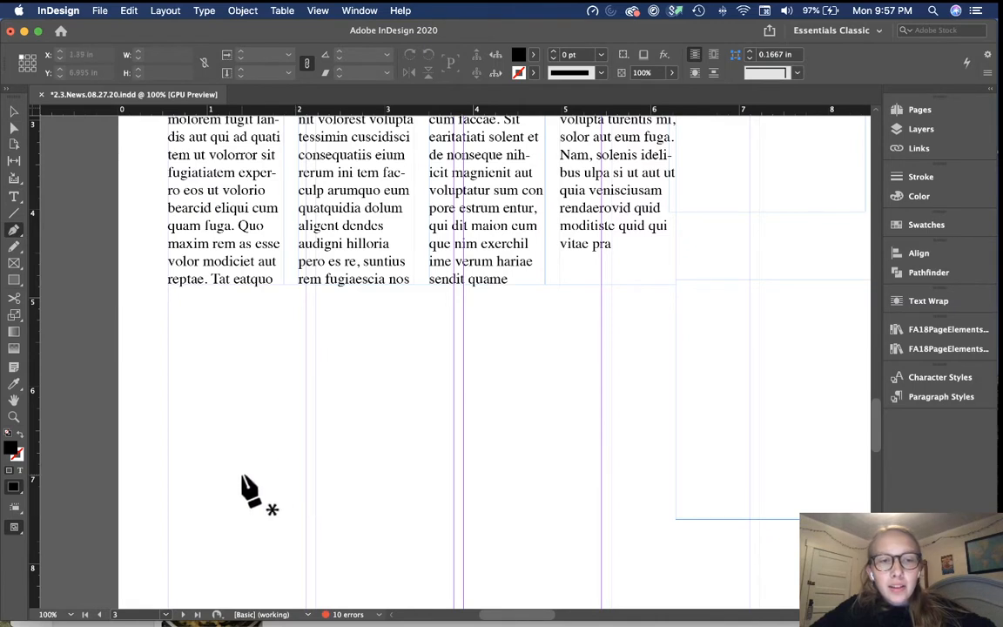
left_click(209, 471)
left_click_drag(338, 444, 444, 514)
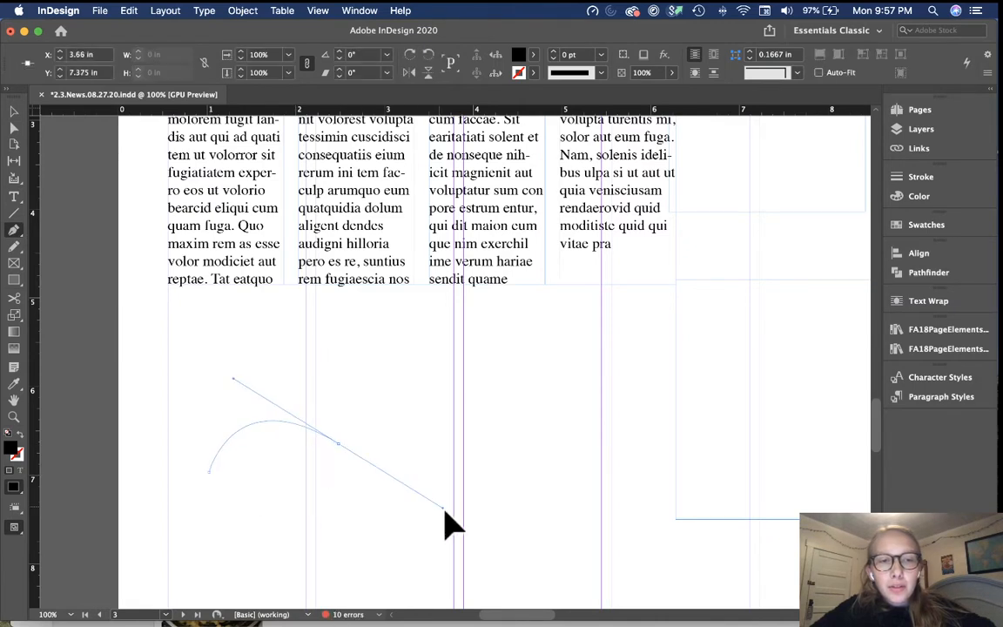
left_click(513, 455)
left_click_drag(581, 421, 644, 465)
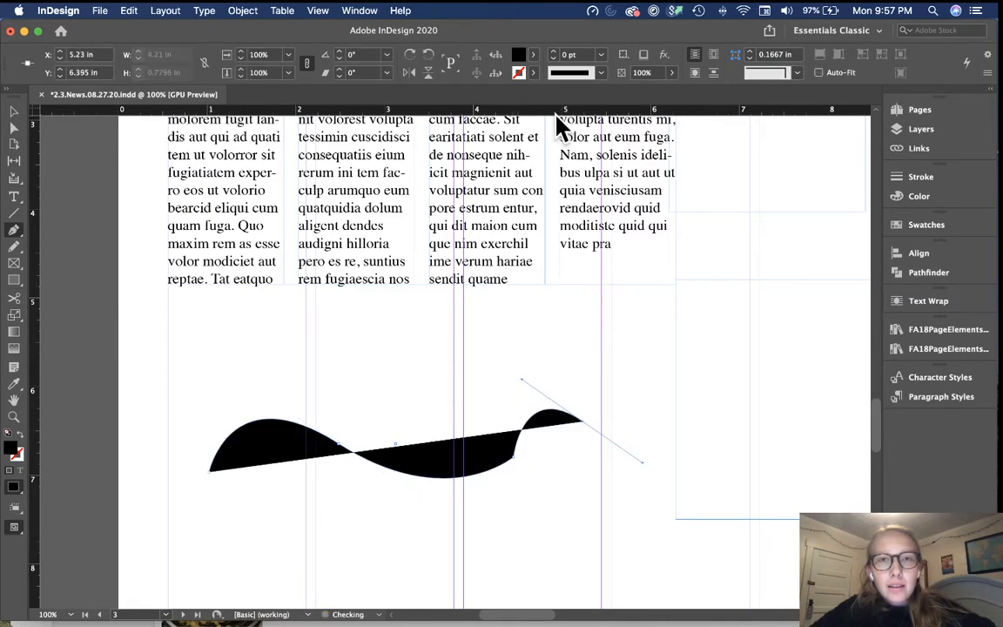
Set the wavy path's fill to None and deselect the path.
key("v")
left_click(533, 54)
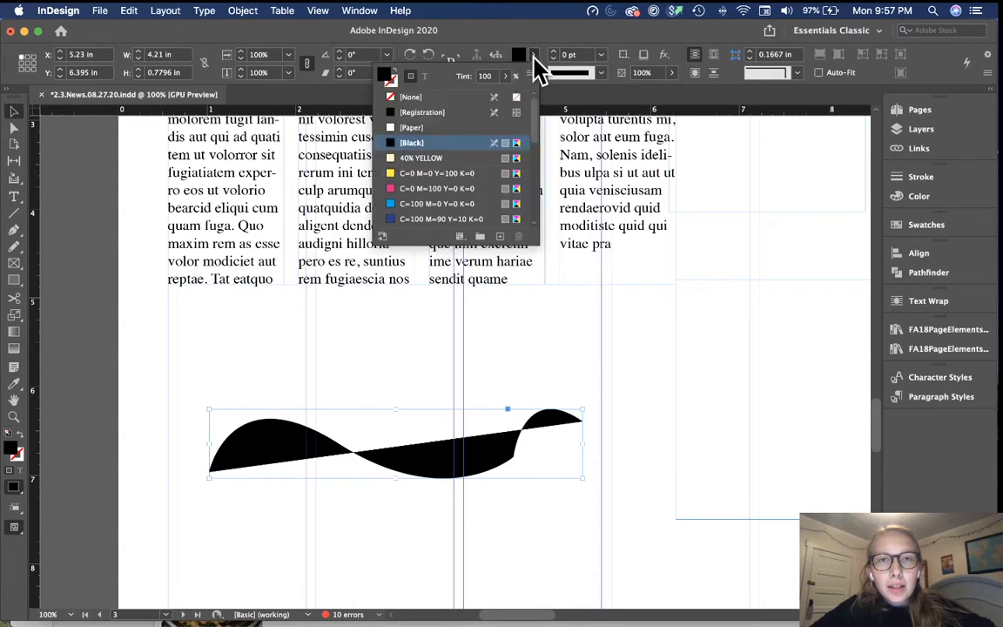
left_click(436, 98)
left_click(362, 340)
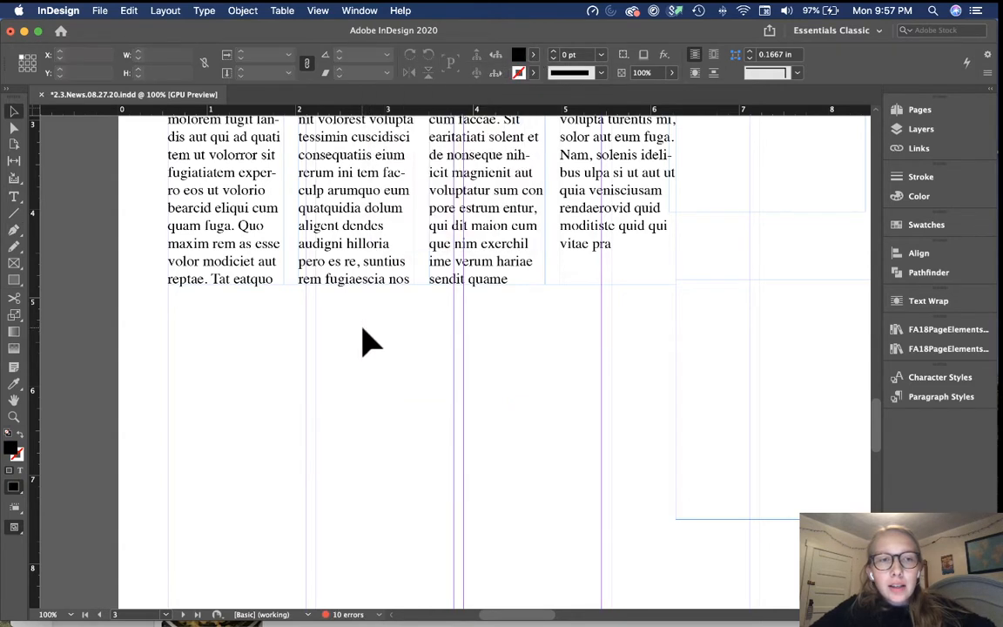
Add a line of random placeholder letters along the wavy path with the Type on a Path Tool, filling it to the end.
left_click_drag(15, 197, 62, 228)
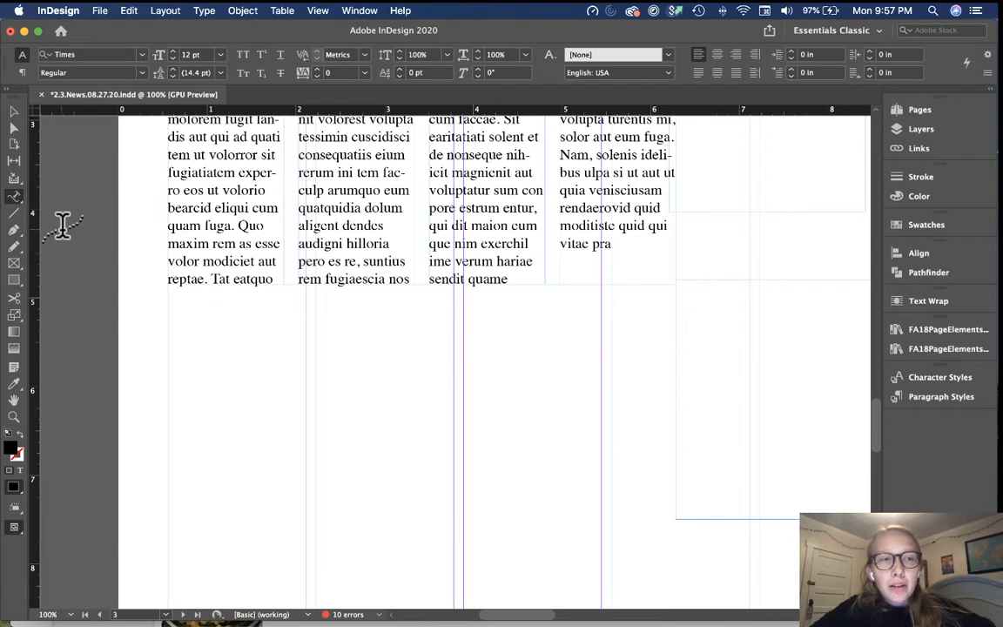
left_click(304, 424)
type("skdjfsjfkdsjflkdsjfkldsjfldksjfldksfjdsklfjskljfskdjfkdslfjdsklfjsklfjskljfkls")
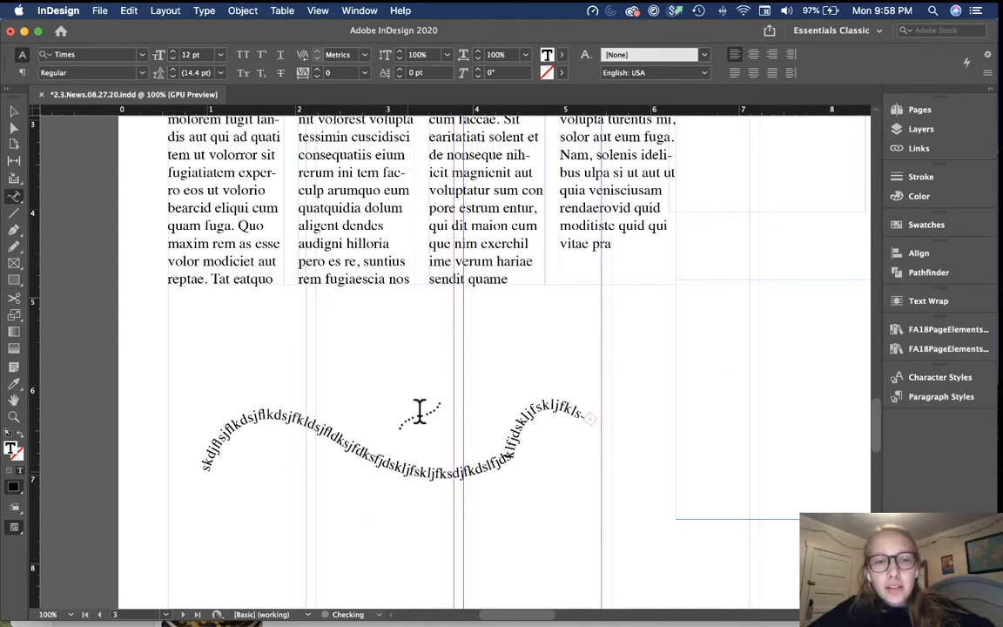
key("Escape")
Pull in the end boundary of the text on the wavy path and shift its start boundary further along the curve.
scroll(523, 383, "down", 3)
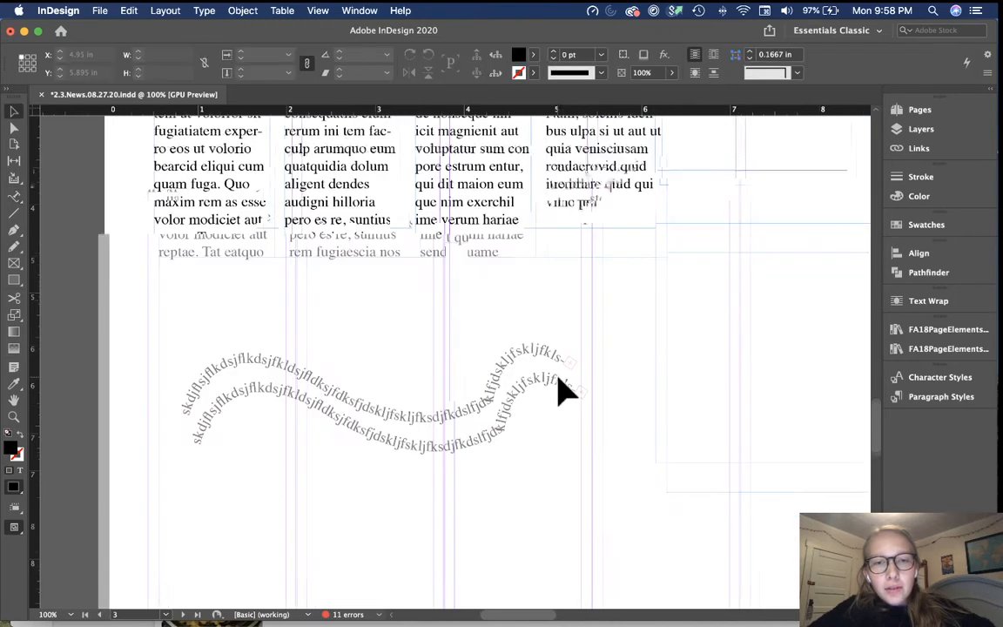
left_click(490, 392)
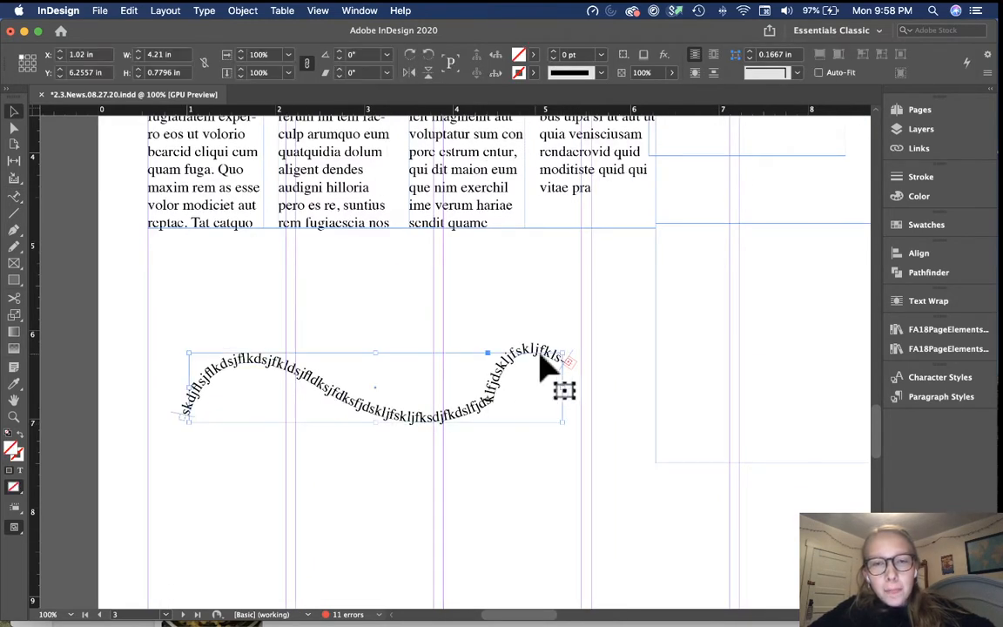
left_click_drag(573, 352, 537, 334)
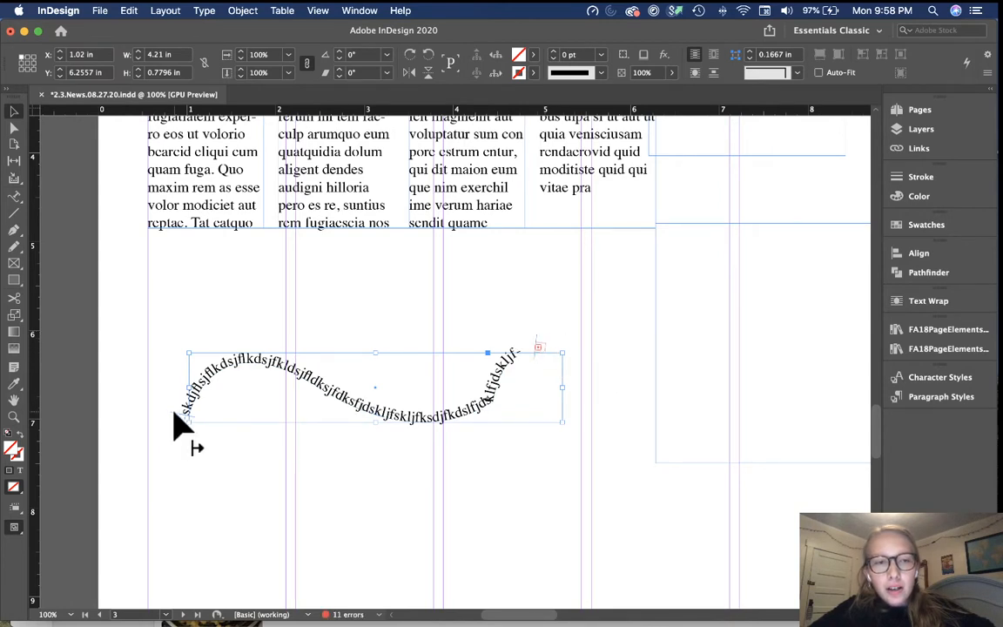
left_click_drag(298, 357, 188, 388)
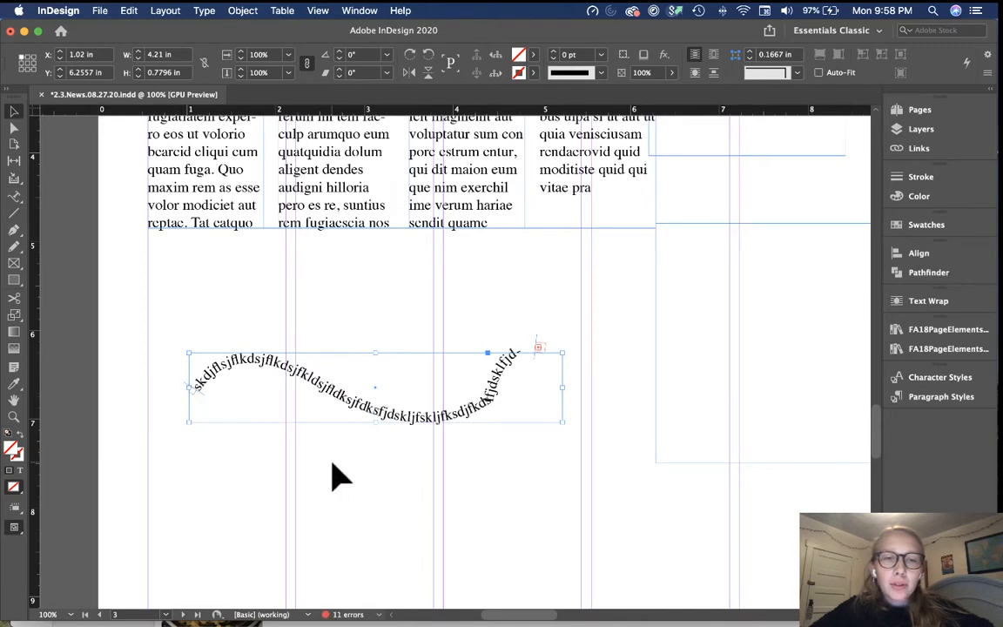
left_click(396, 463)
Move the wavy text up so it sits just beneath the four-column practice text.
scroll(525, 457, "down", 2)
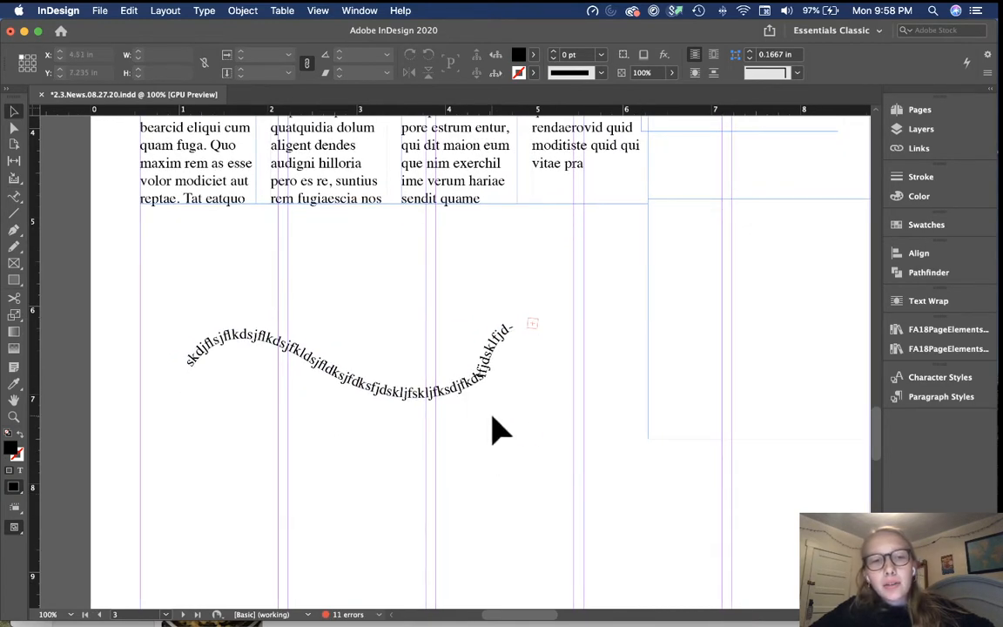
left_click_drag(444, 403, 431, 311)
left_click(432, 403)
Draw a horizontal line about 2.67 in long below the wavy text and give it a 0.25 pt stroke.
scroll(436, 403, "left", 3)
scroll(435, 402, "up", 1)
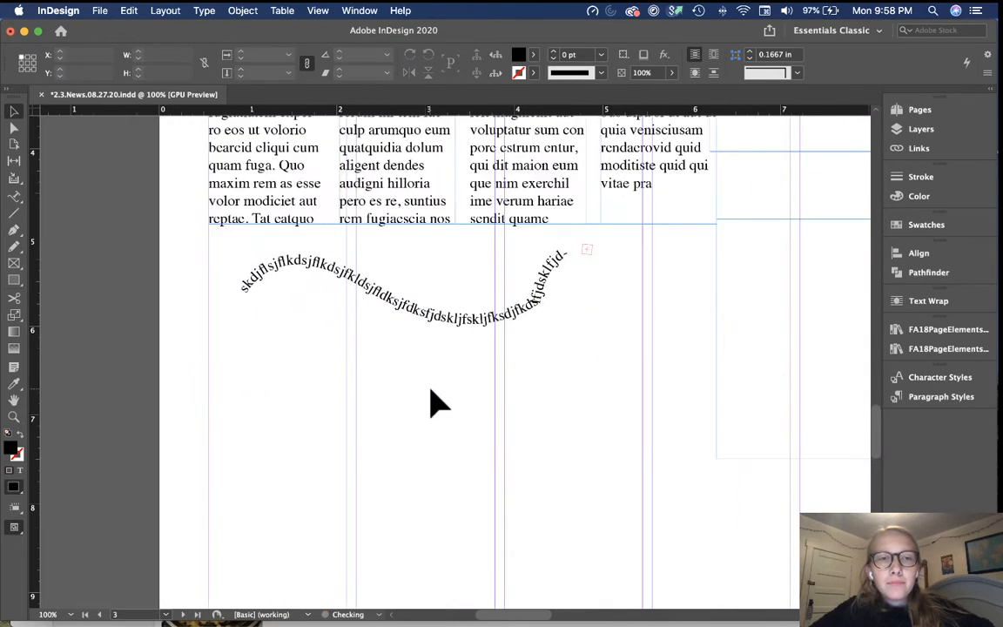
scroll(432, 402, "down", 1)
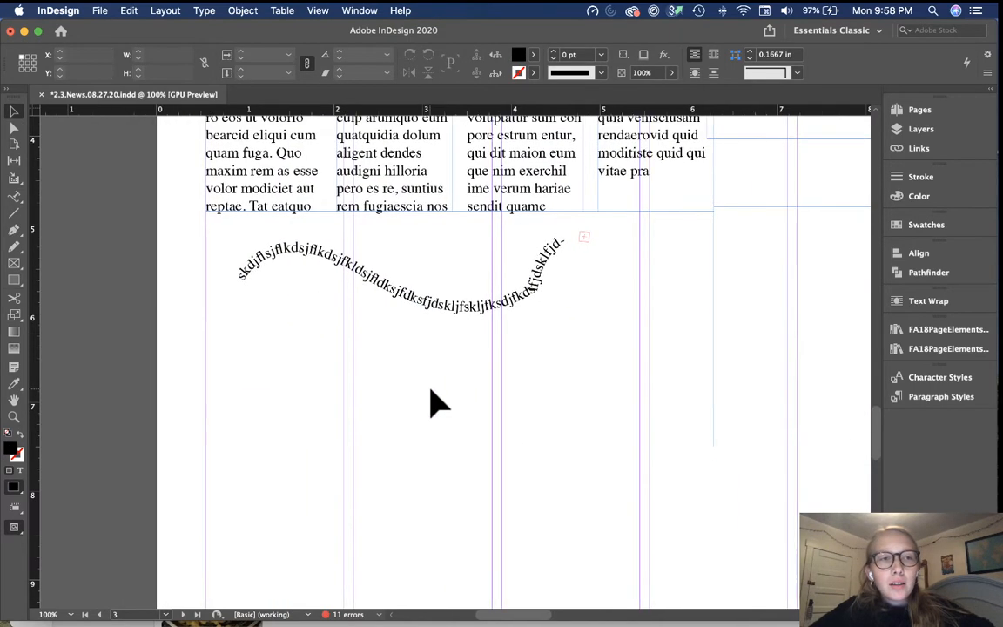
left_click(14, 212)
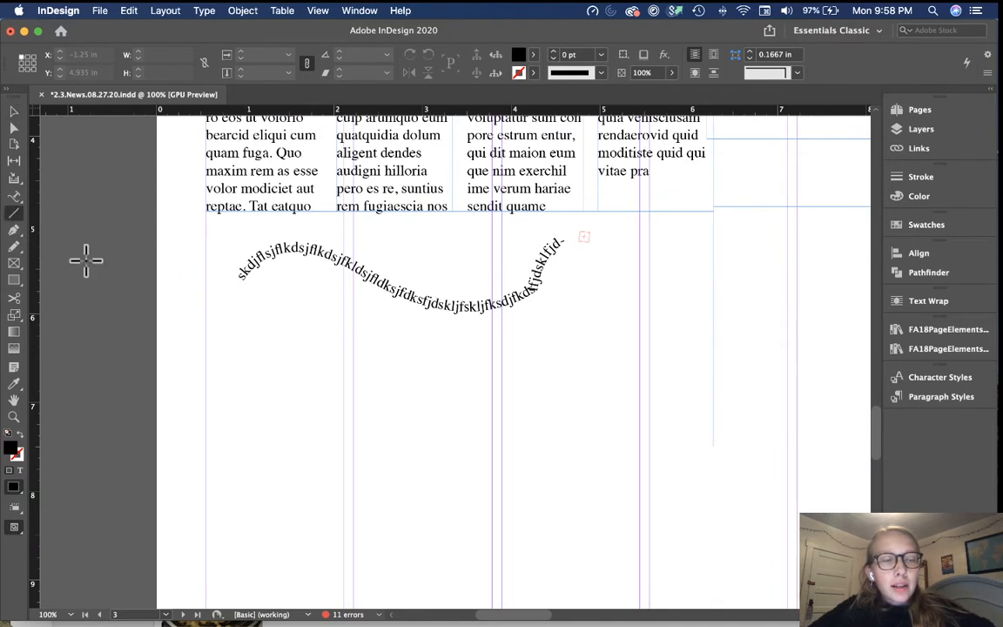
left_click_drag(299, 381, 537, 425)
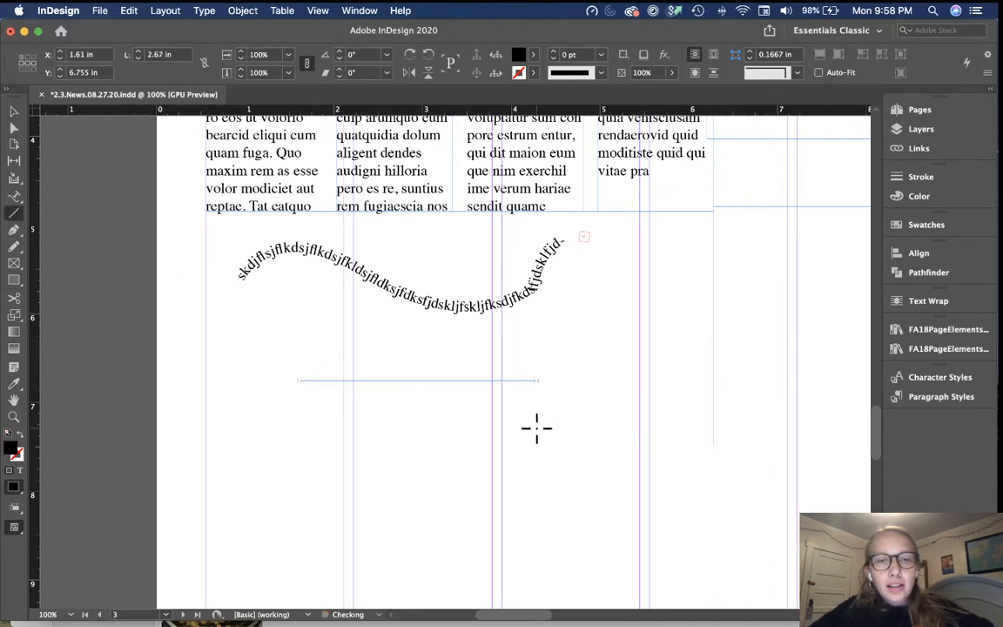
key("v")
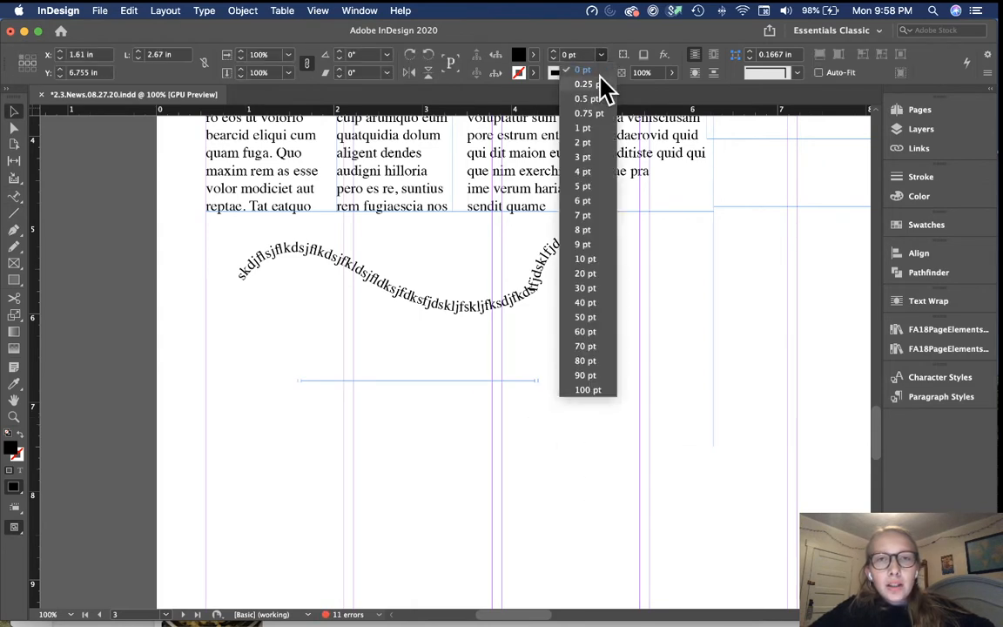
left_click(605, 87)
left_click(627, 341)
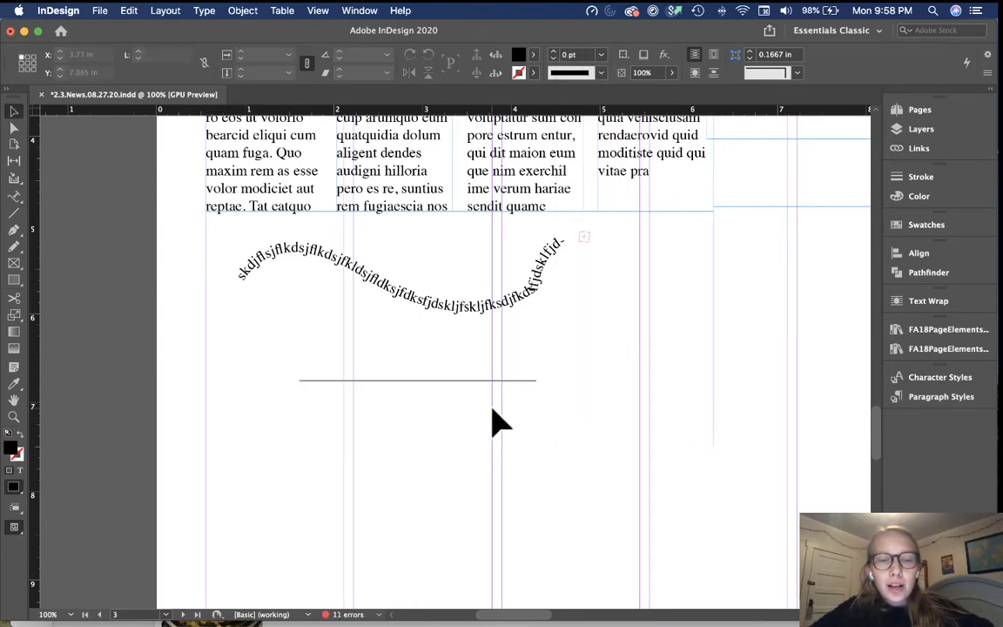
Switch to Preview mode and examine the thin lines separating stories and columns on the newspaper spread.
key("w")
key("w")
scroll(551, 379, "up", 20)
scroll(551, 378, "right", 8)
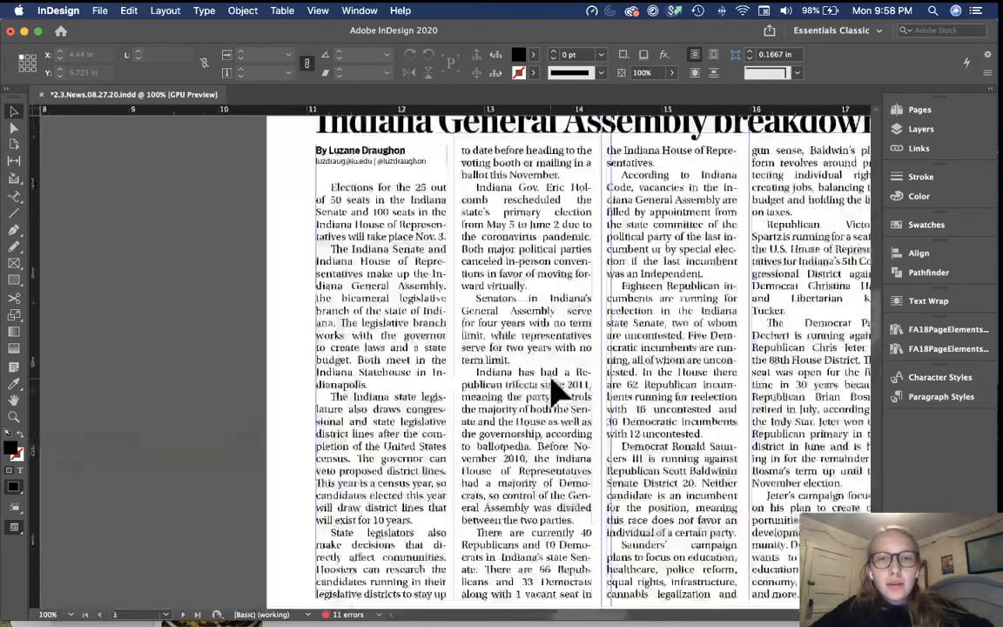
scroll(551, 377, "up", 5)
scroll(551, 376, "right", 8)
key("super+minus")
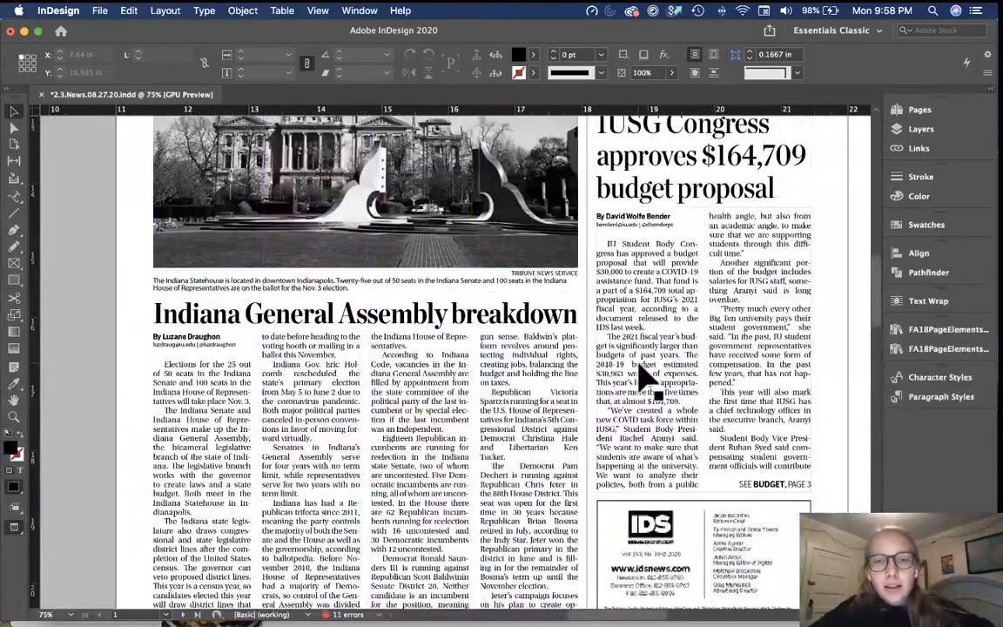
key("super+minus")
scroll(644, 380, "up", 5)
scroll(644, 381, "right", 3)
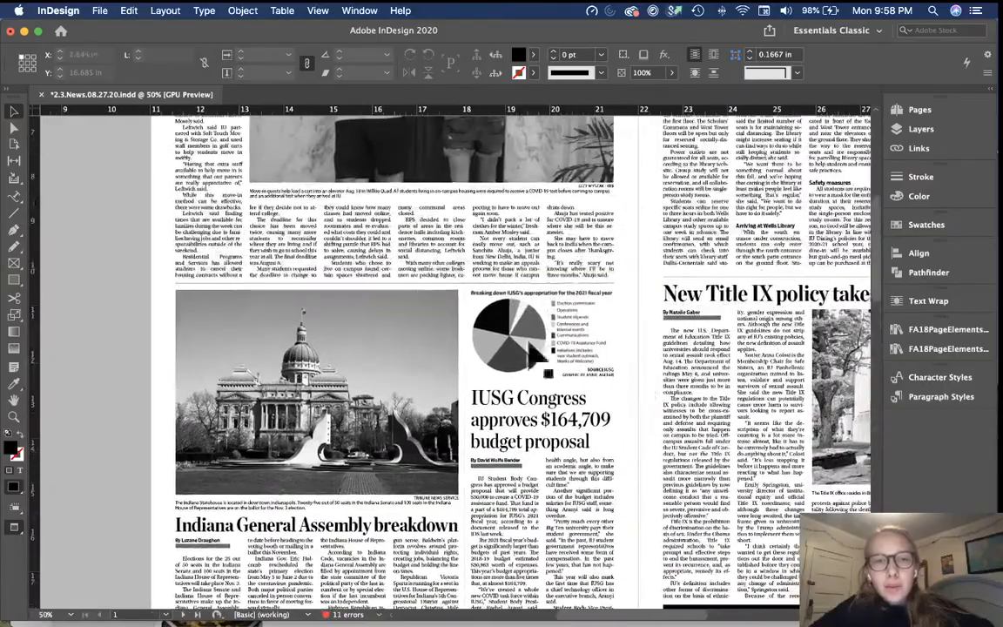
scroll(535, 353, "up", 3)
scroll(535, 353, "left", 1)
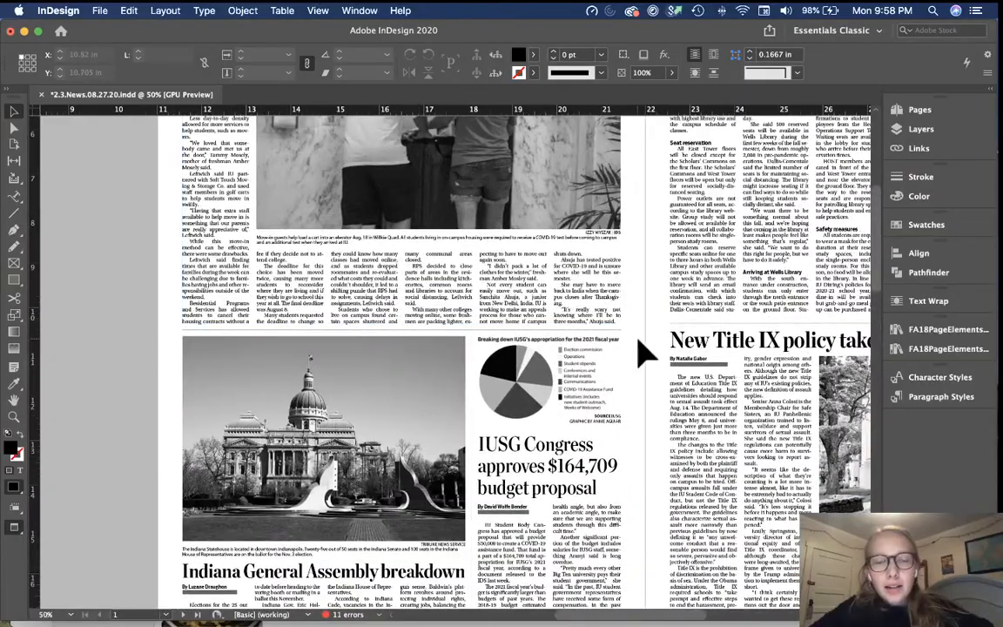
scroll(644, 353, "right", 8)
scroll(644, 350, "down", 3)
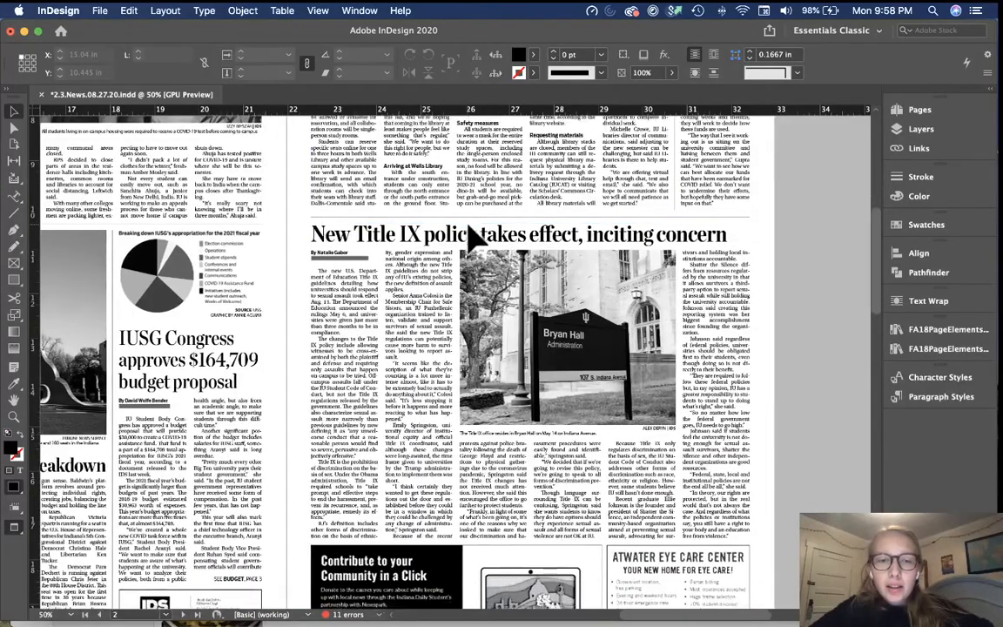
scroll(471, 235, "down", 2)
scroll(470, 235, "up", 10)
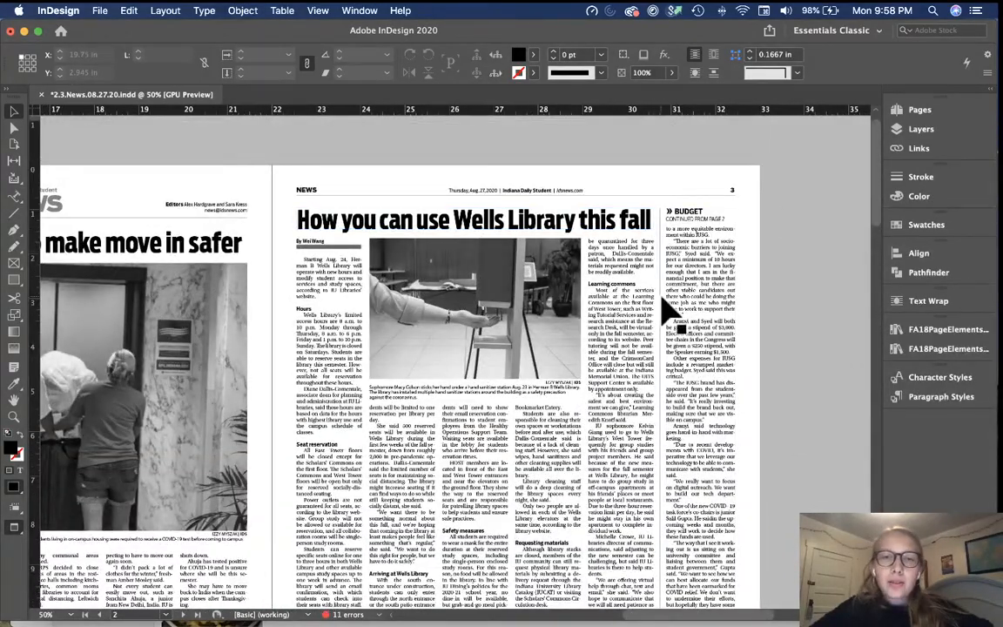
scroll(670, 309, "left", 8)
scroll(671, 309, "down", 3)
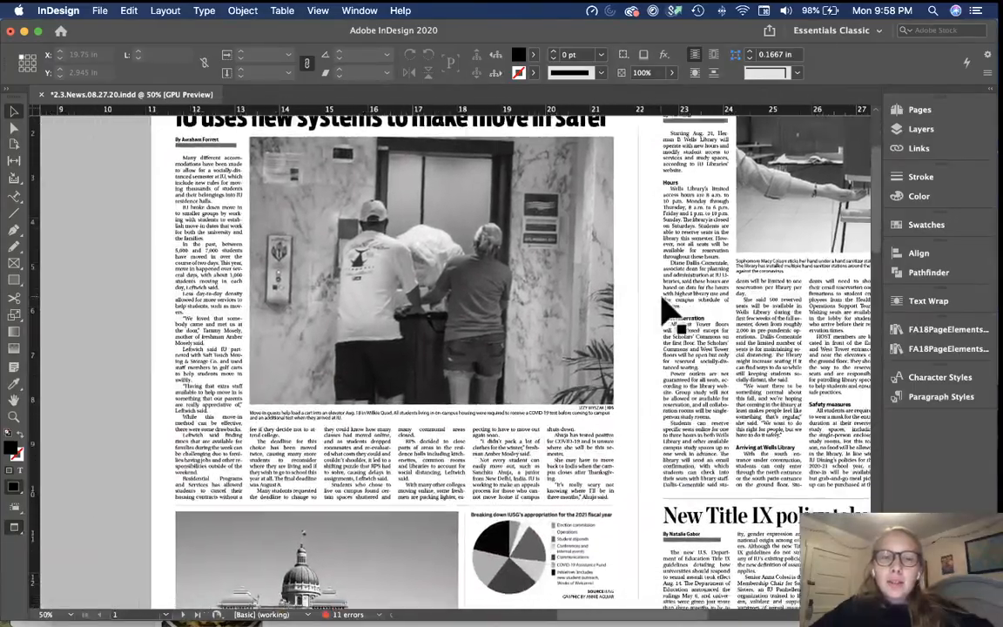
scroll(579, 348, "left", 4)
scroll(578, 348, "up", 1)
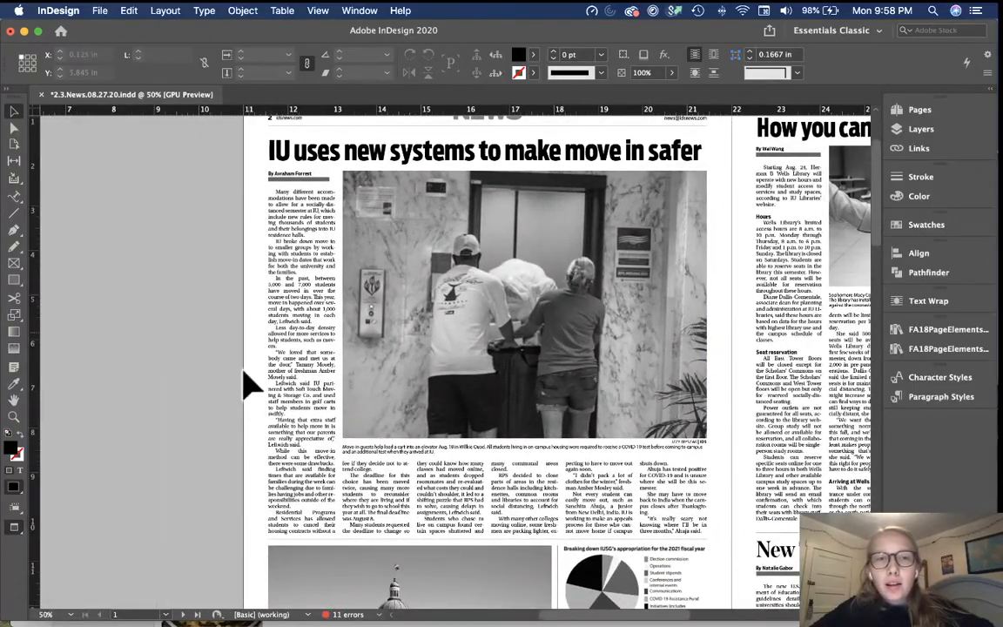
Return to the practice page and draw a second horizontal line about 2.04 in long below the first, constrained straight.
scroll(245, 400, "down", 20)
scroll(244, 414, "left", 5)
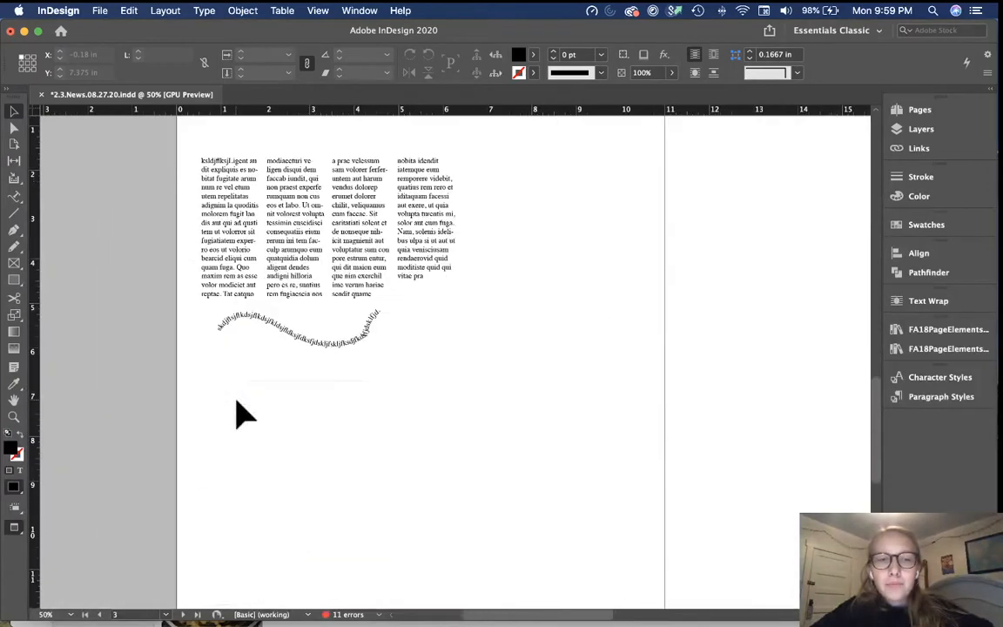
key("super+=")
scroll(237, 414, "left", 4)
scroll(237, 414, "down", 1)
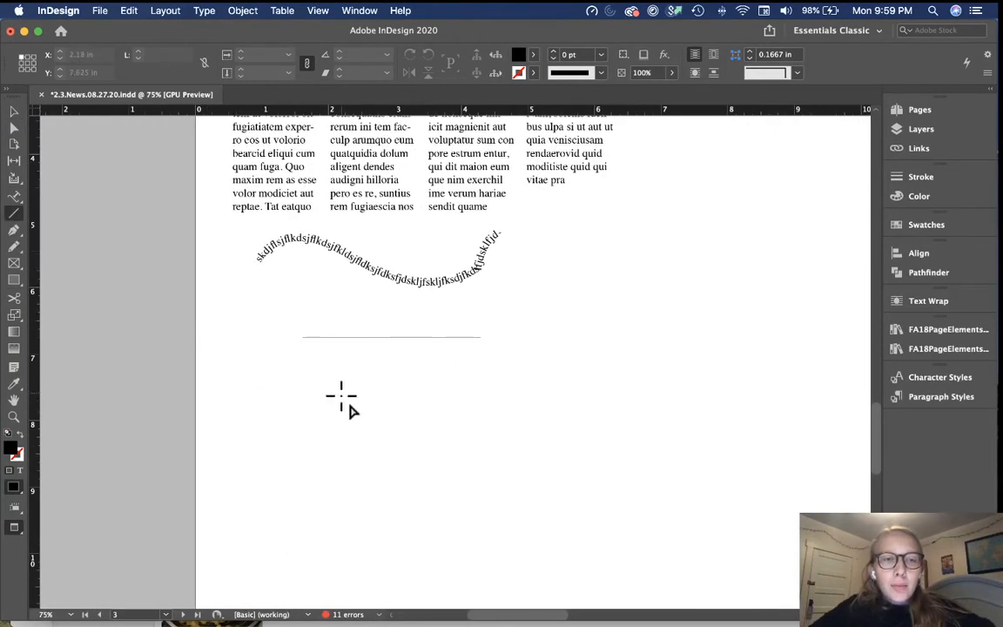
left_click_drag(337, 426, 572, 425)
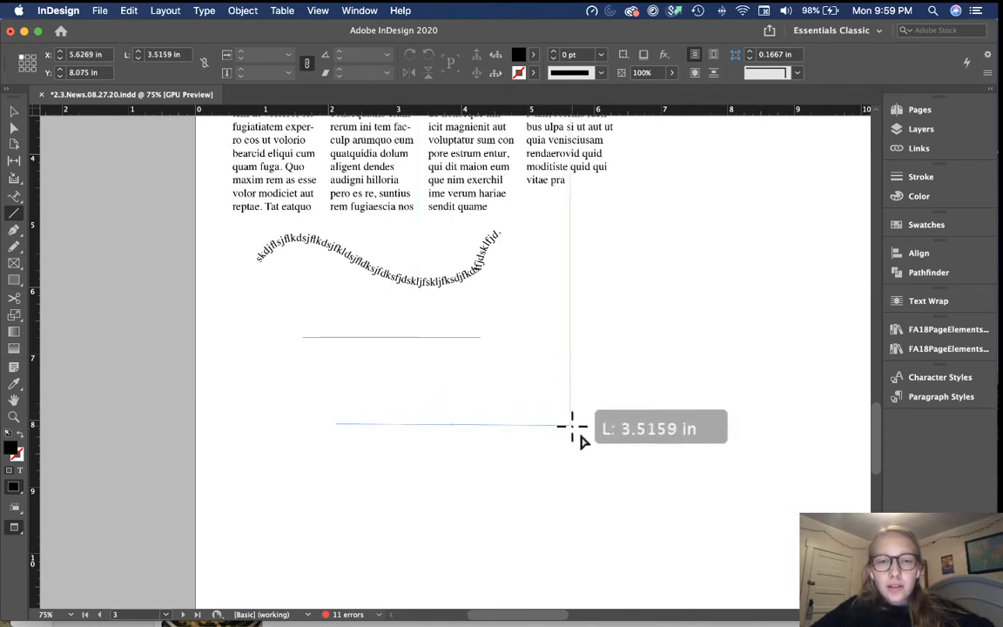
left_click_drag(572, 425, 470, 426)
key("shift")
key("v")
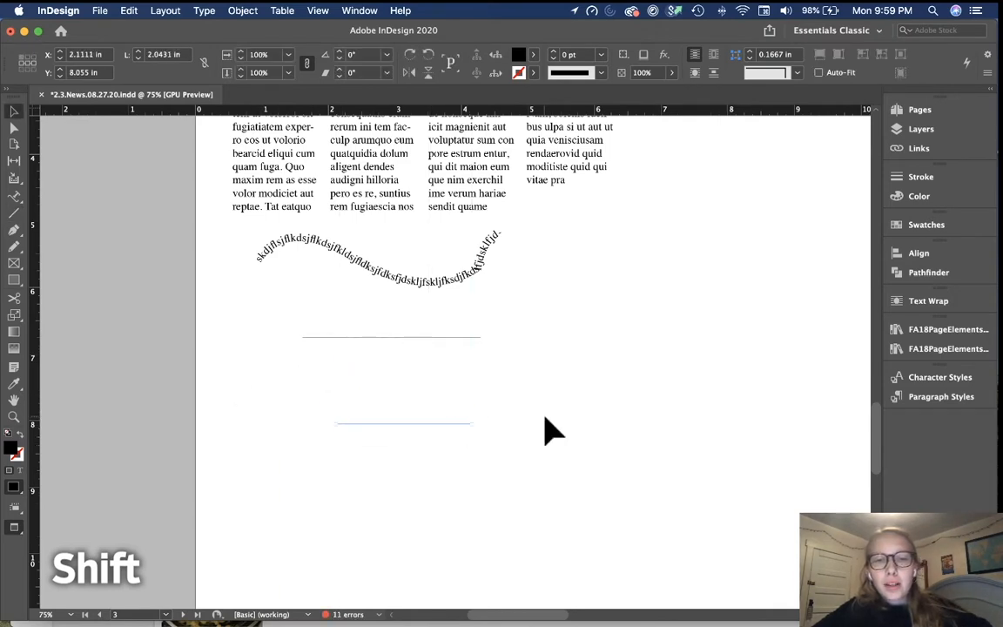
Delete the lower line and draw a straight horizontal line about 2.76 in long in its place.
left_click(432, 392)
left_click_drag(396, 403, 421, 470)
key("Delete")
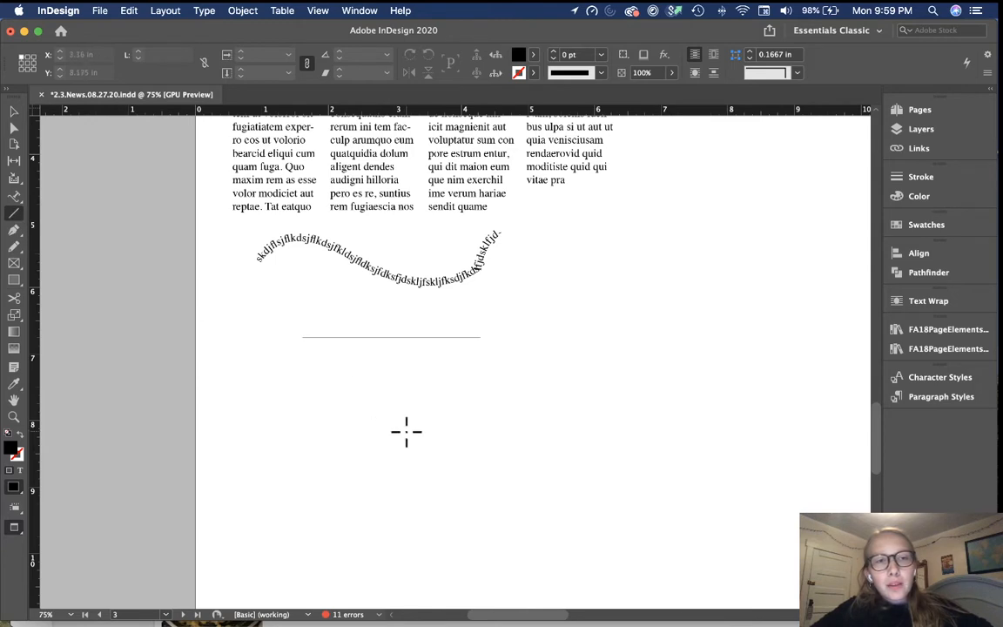
left_click_drag(374, 413, 560, 427)
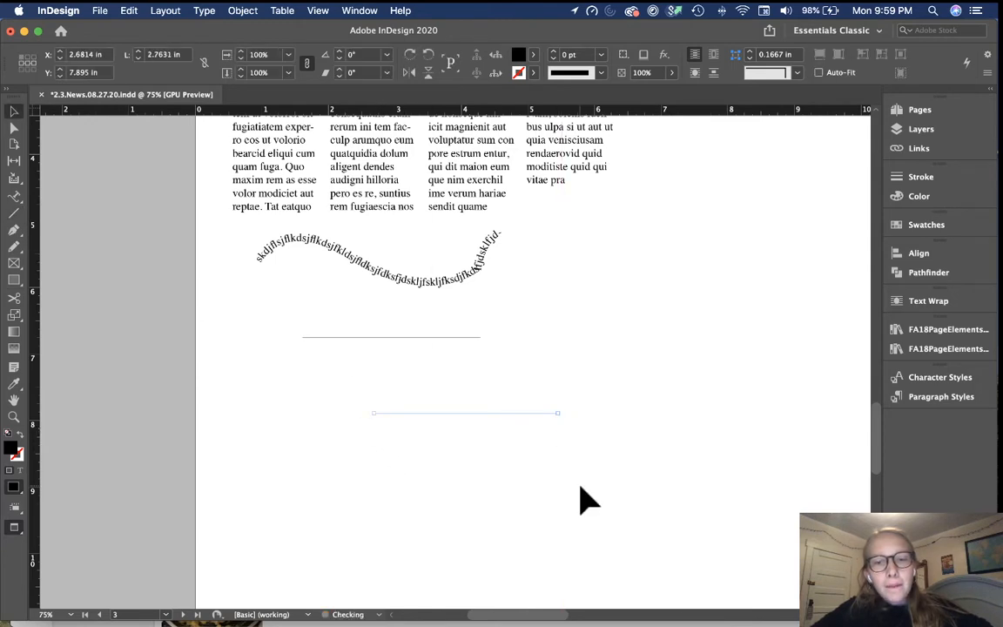
left_click(578, 486)
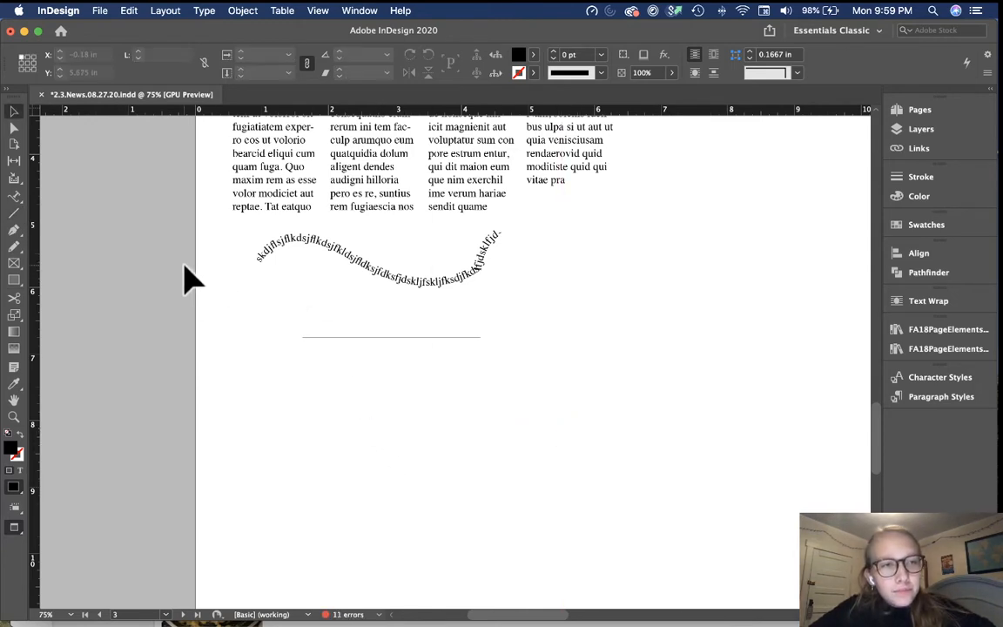
Draw a closed, wavy black-filled shape about 8.25 by 5.94 in with the Pen tool, placing curved anchor points below the horizontal line.
left_click(15, 230)
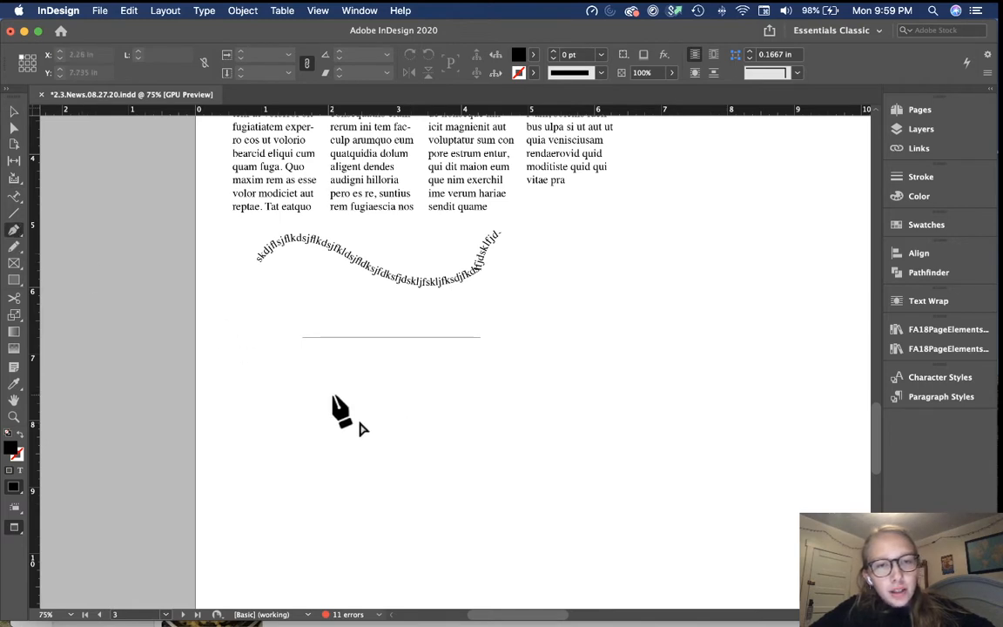
left_click(307, 394)
left_click_drag(380, 396, 421, 334)
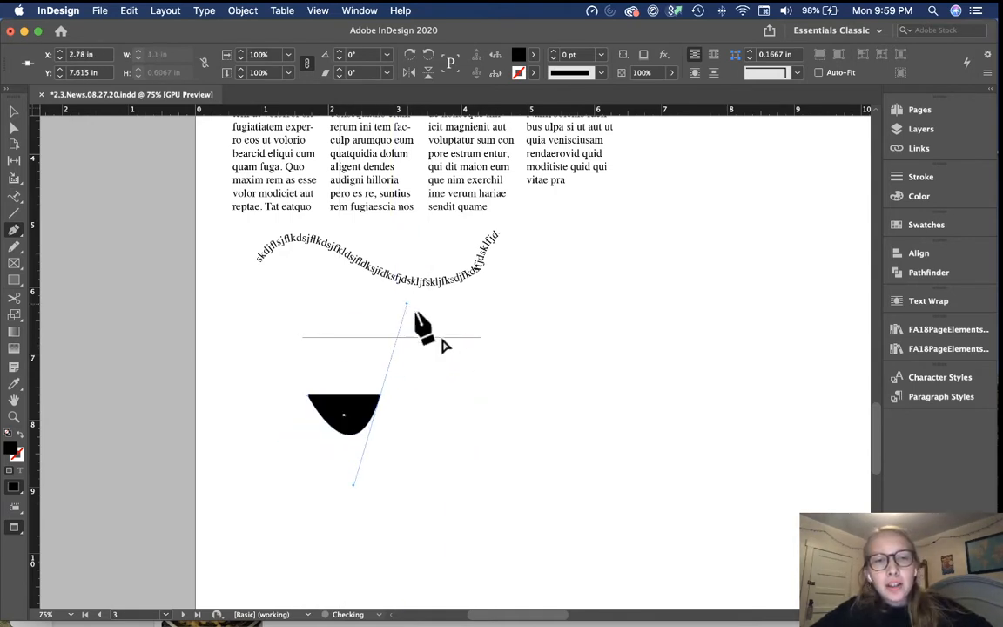
left_click(479, 433)
left_click_drag(532, 369, 498, 230)
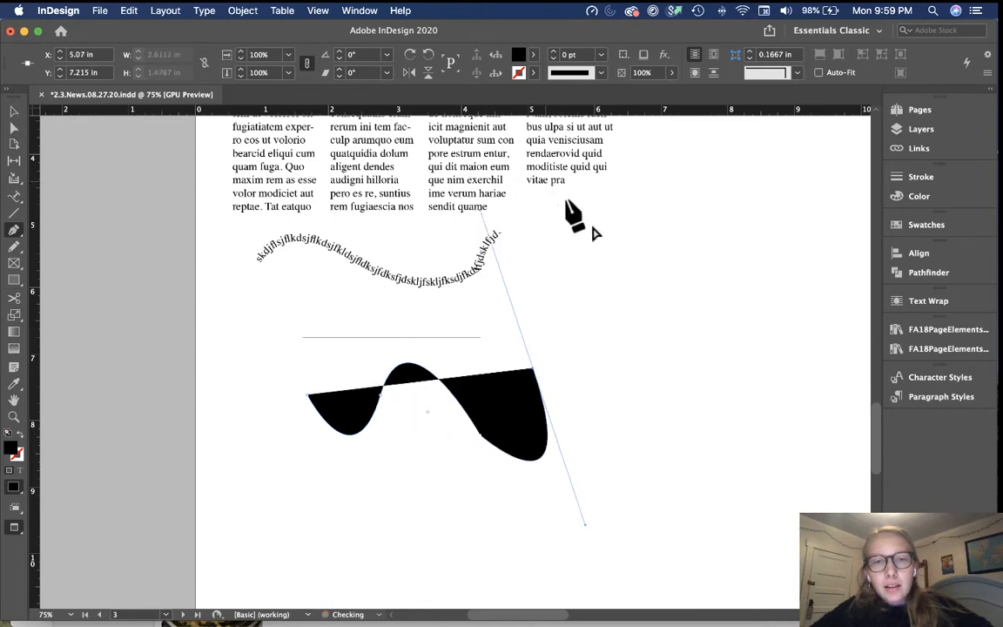
left_click(612, 315)
left_click_drag(656, 307, 746, 317)
left_click_drag(751, 259, 841, 245)
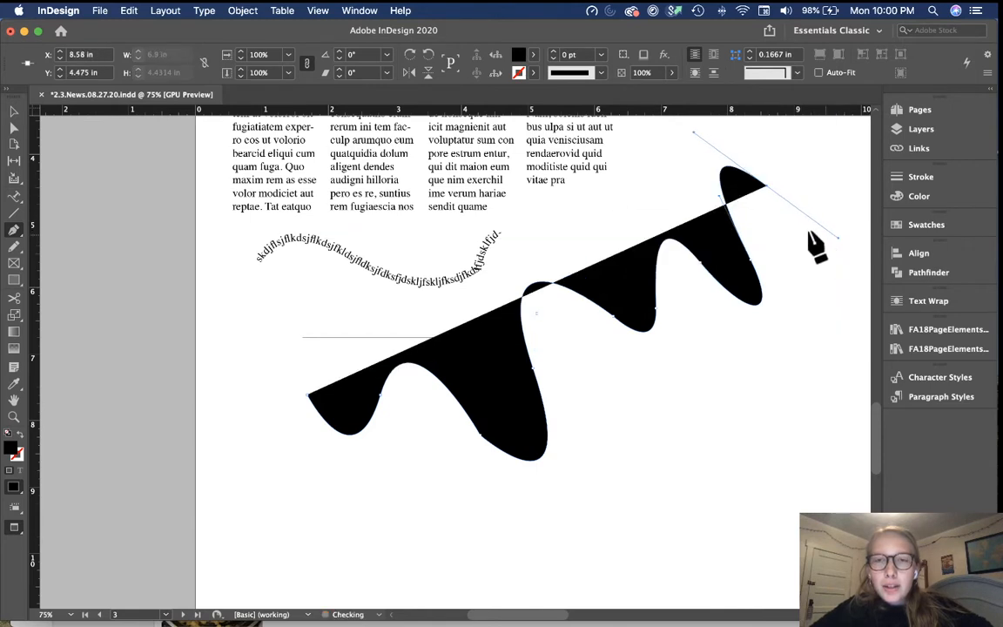
left_click_drag(816, 300, 850, 322)
left_click_drag(806, 386, 724, 352)
left_click_drag(694, 398, 739, 470)
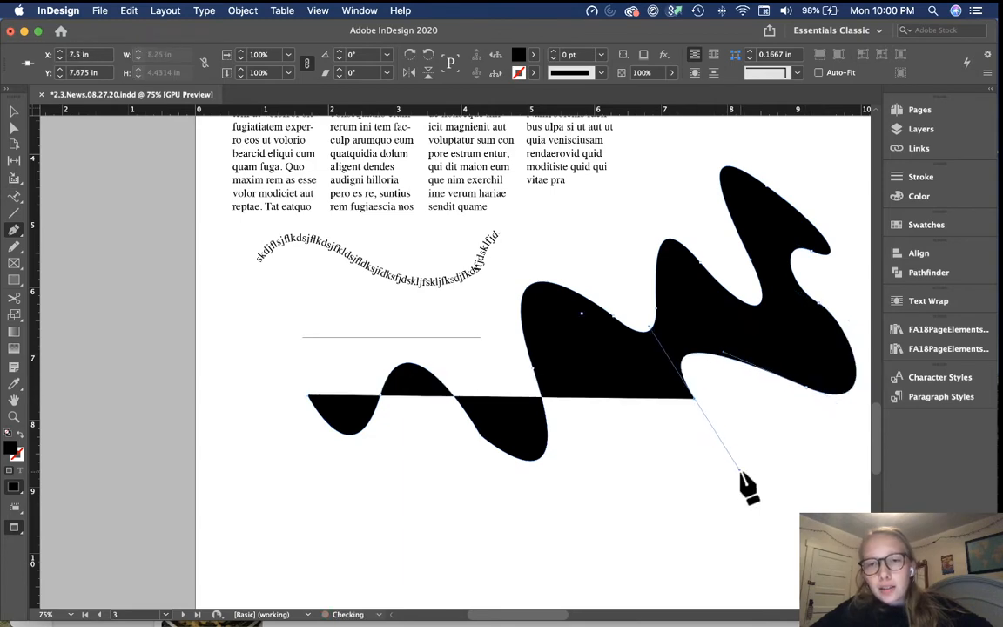
left_click_drag(672, 460, 616, 420)
scroll(617, 422, "down", 3)
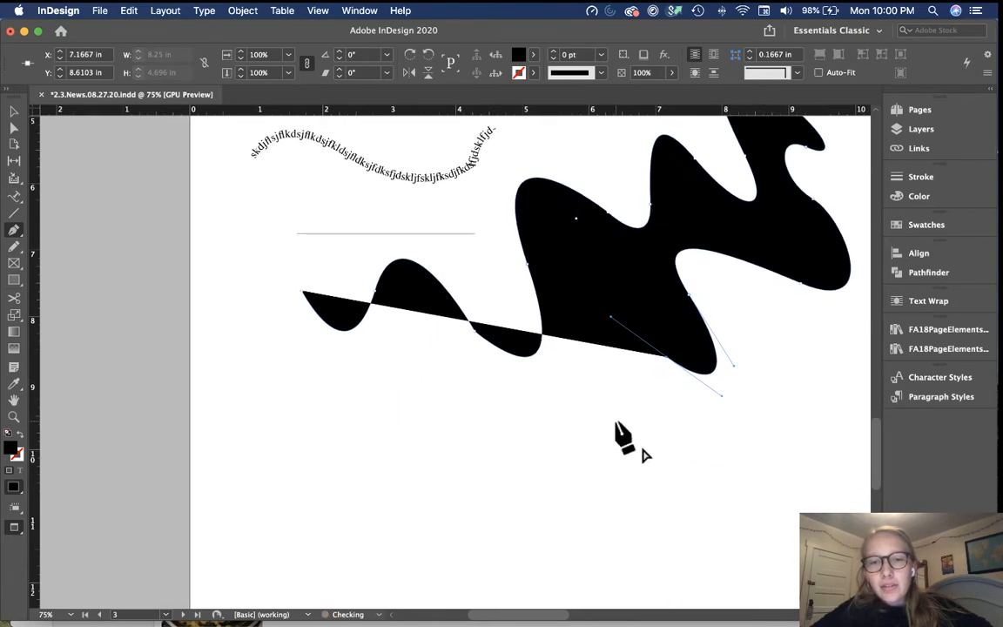
left_click_drag(614, 376, 646, 461)
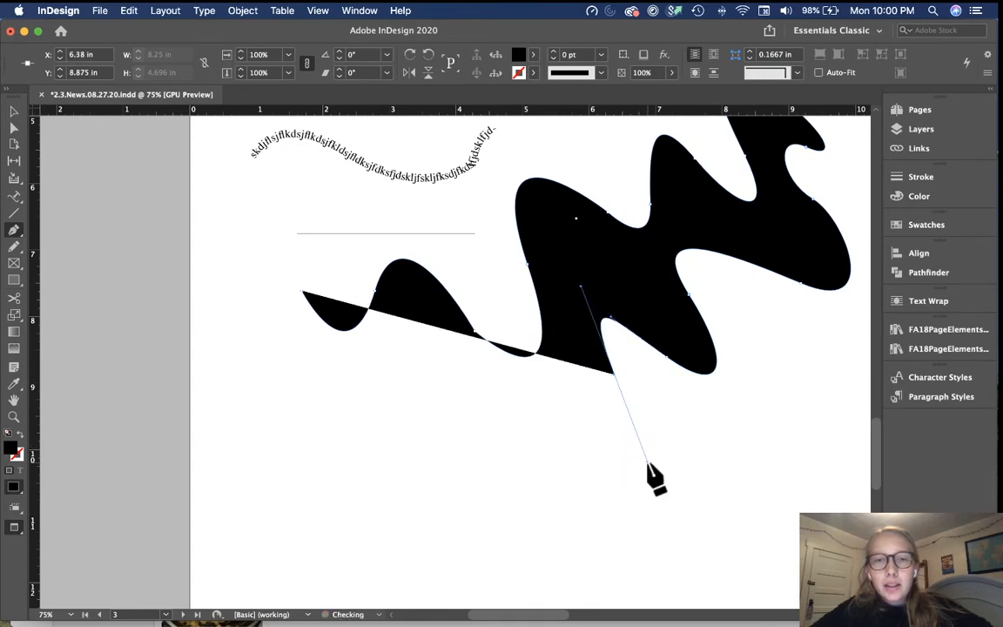
left_click_drag(508, 420, 449, 362)
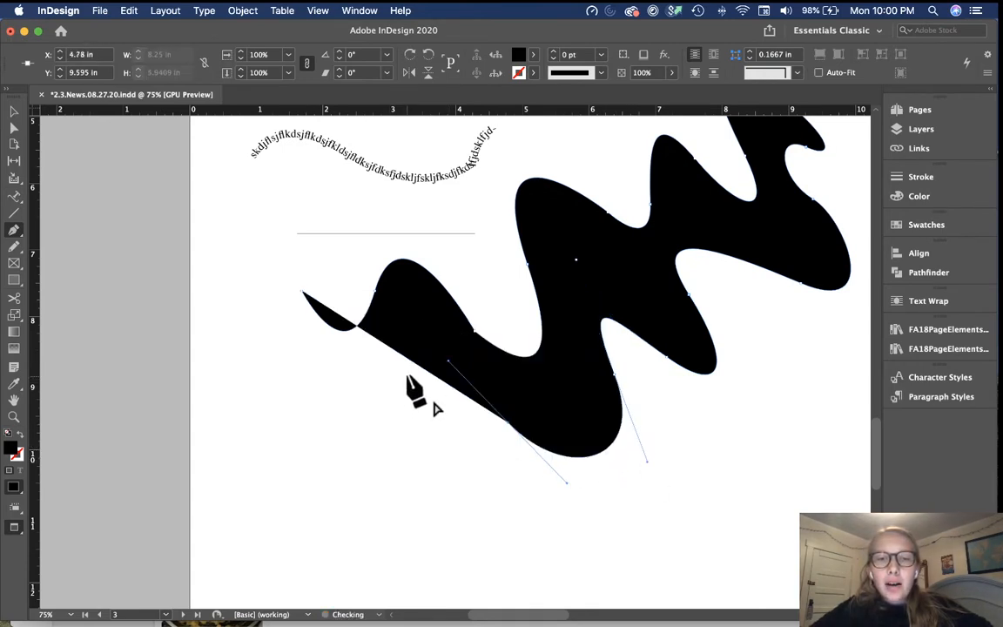
left_click_drag(407, 316, 406, 435)
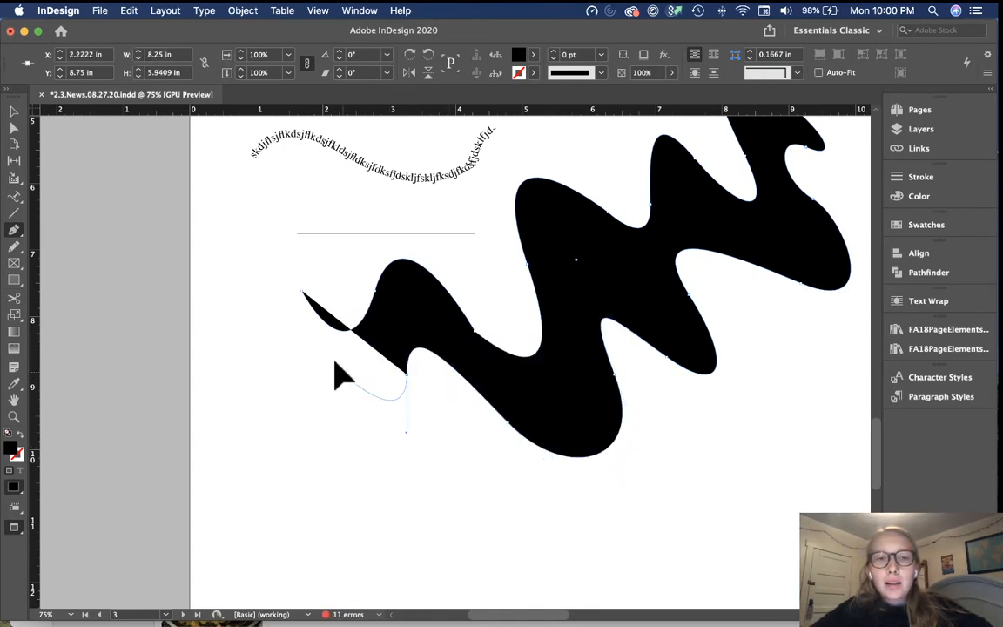
left_click(302, 292)
key("v")
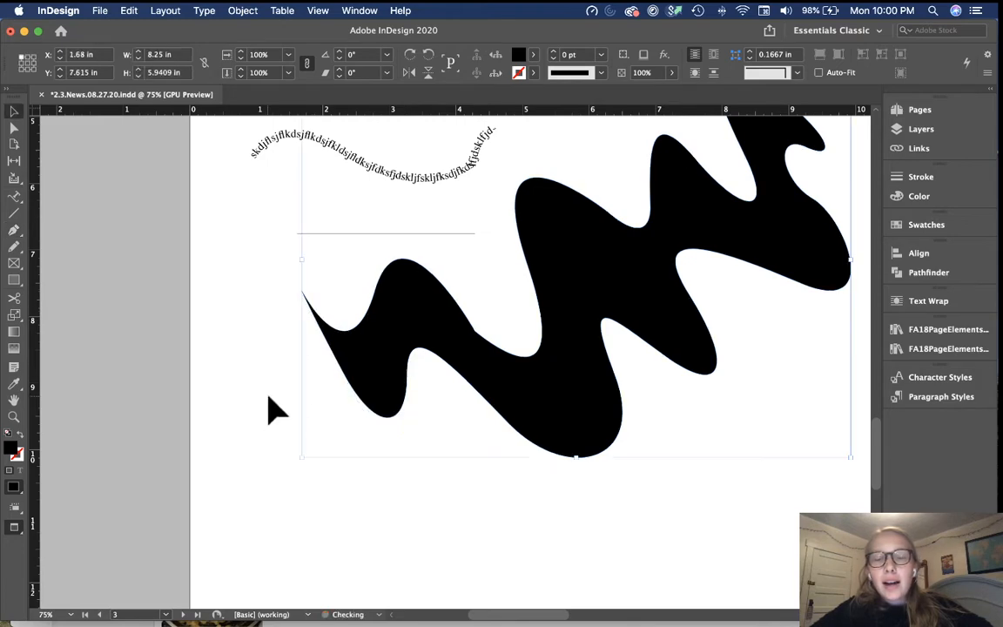
left_click(269, 410)
Look over the wavy Pen shape and delete it from the practice page.
scroll(269, 410, "up", 5)
scroll(269, 410, "down", 2)
scroll(268, 398, "down", 3)
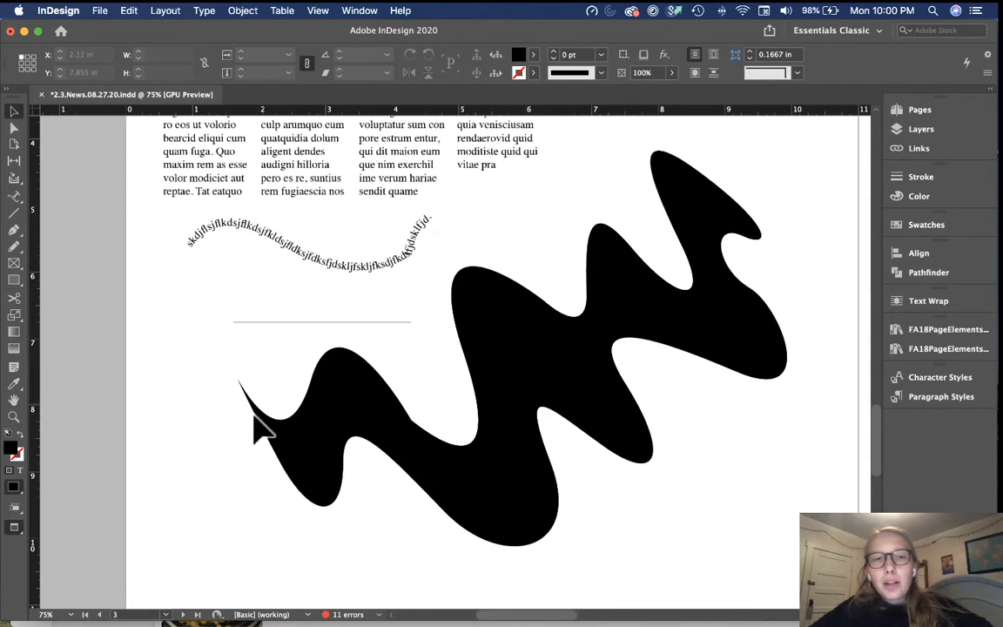
scroll(243, 432, "down", 5)
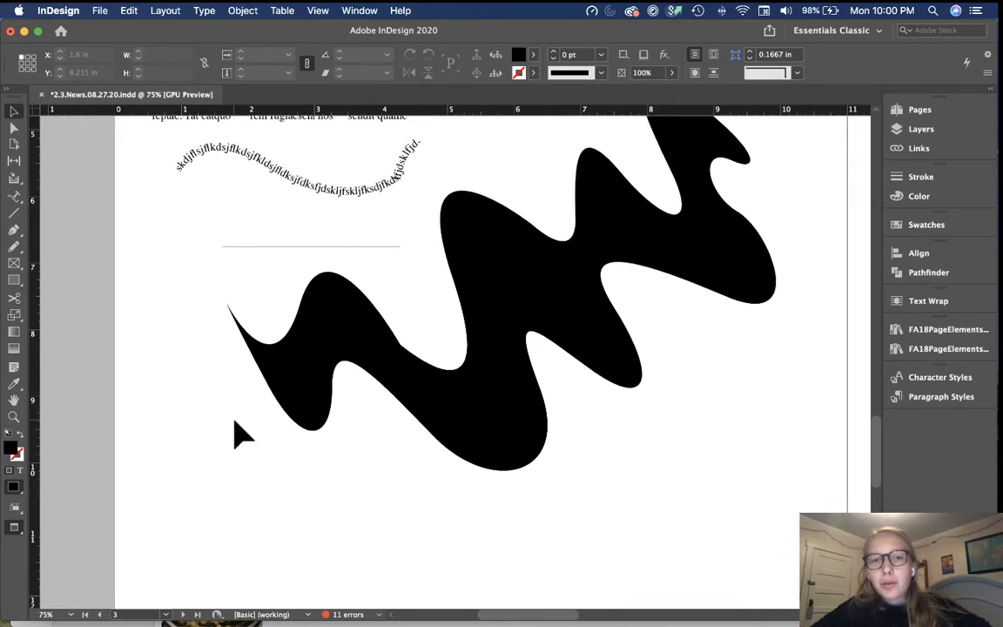
scroll(399, 394, "right", 2)
scroll(399, 394, "up", 3)
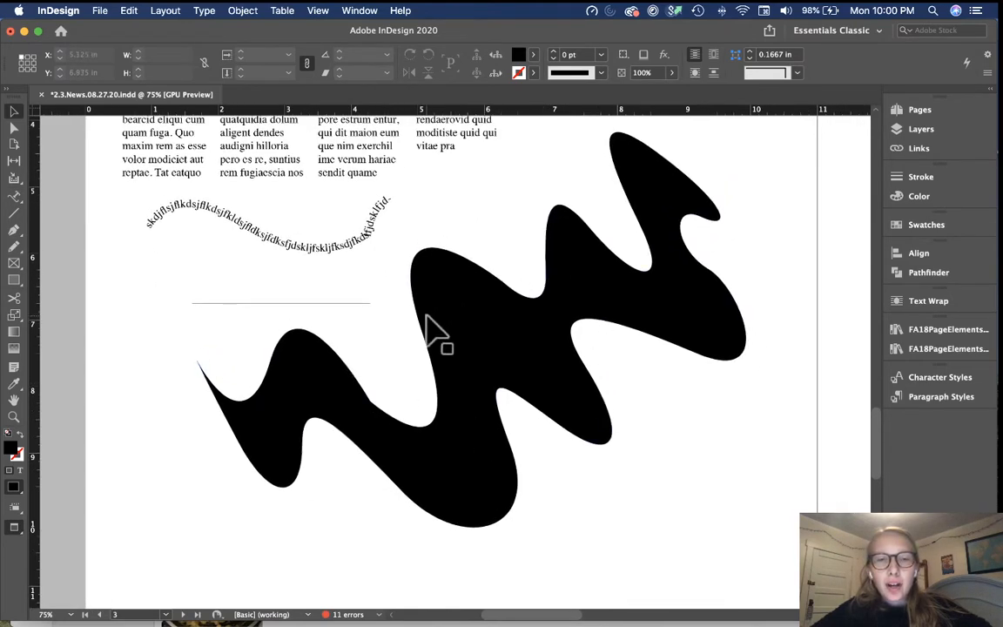
scroll(365, 347, "down", 8)
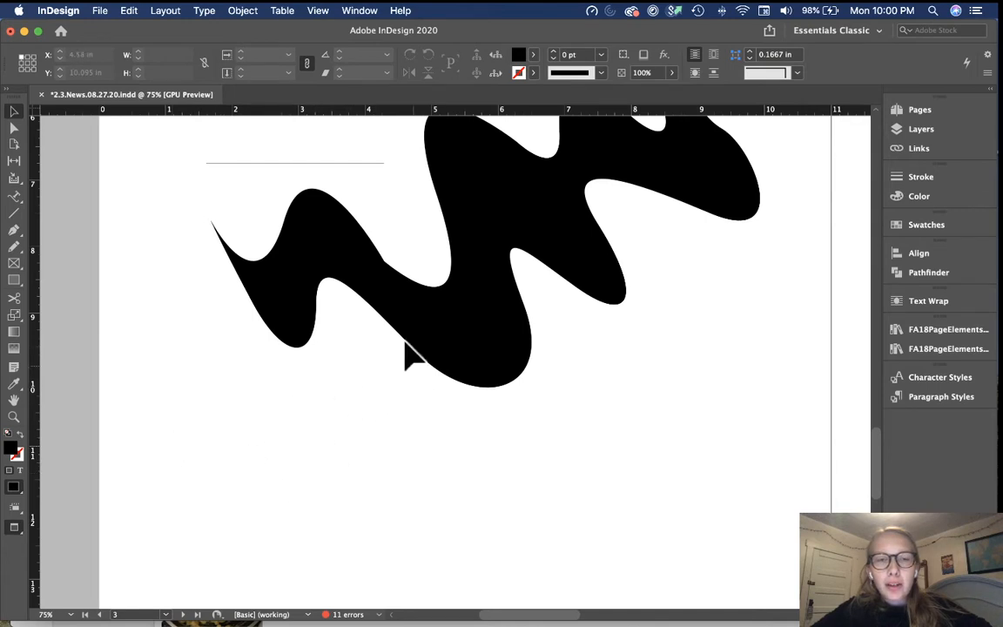
scroll(265, 454, "up", 10)
left_click(556, 350)
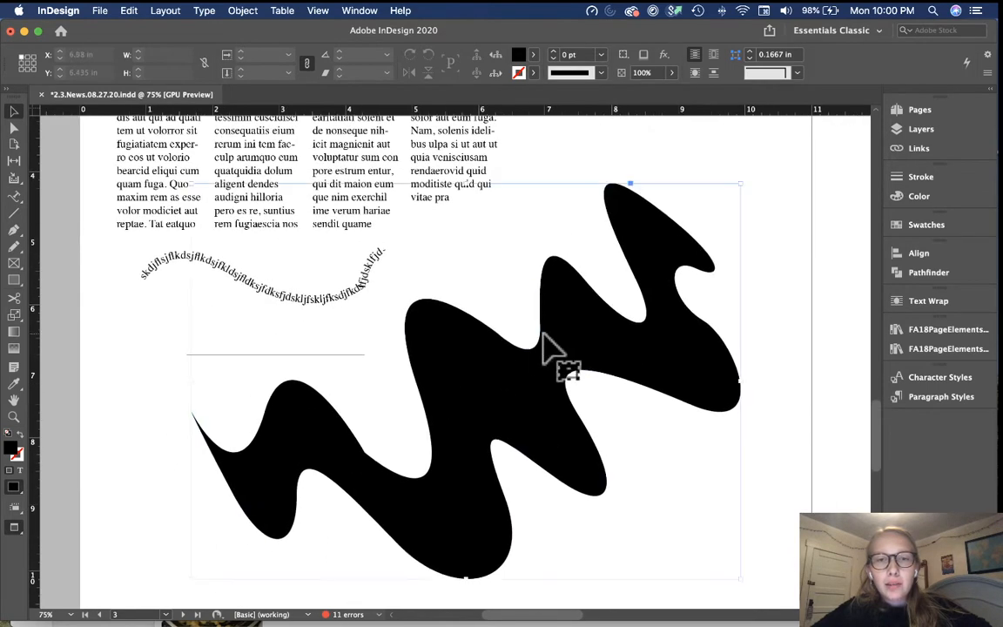
key("Delete")
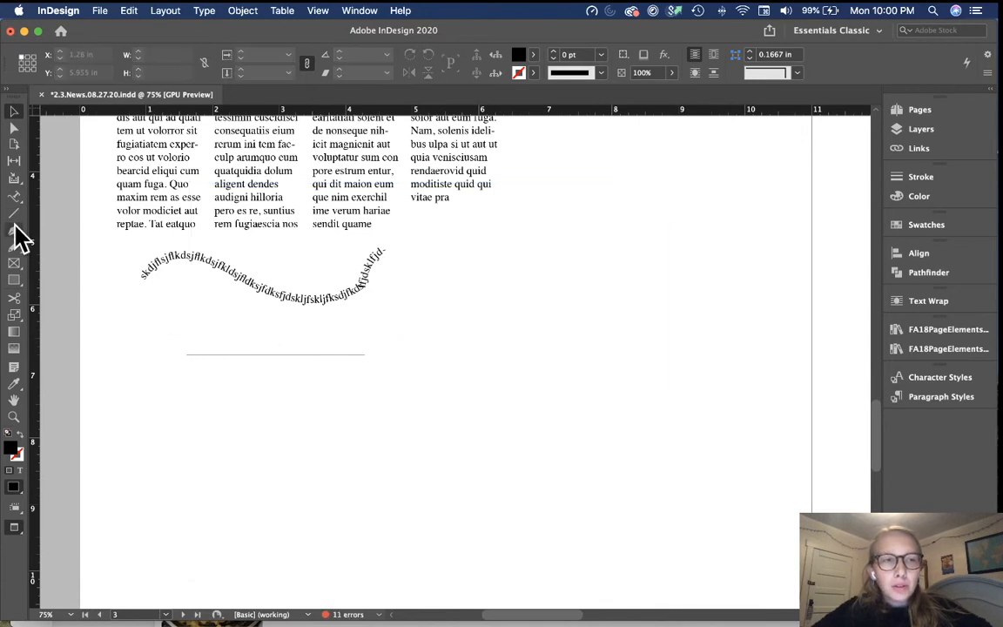
left_click(14, 229)
left_click(224, 435)
mouse_move(284, 424)
left_mouse_down()
mouse_move(340, 470)
mouse_move(335, 457)
left_mouse_up()
key("v")
key("Delete")
Draw two freehand wavy curves with the Pencil tool, one about 4.63 by 2.57 in and one below about 8.56 by 3.82 in.
scroll(330, 404, "left", 3)
scroll(330, 404, "down", 2)
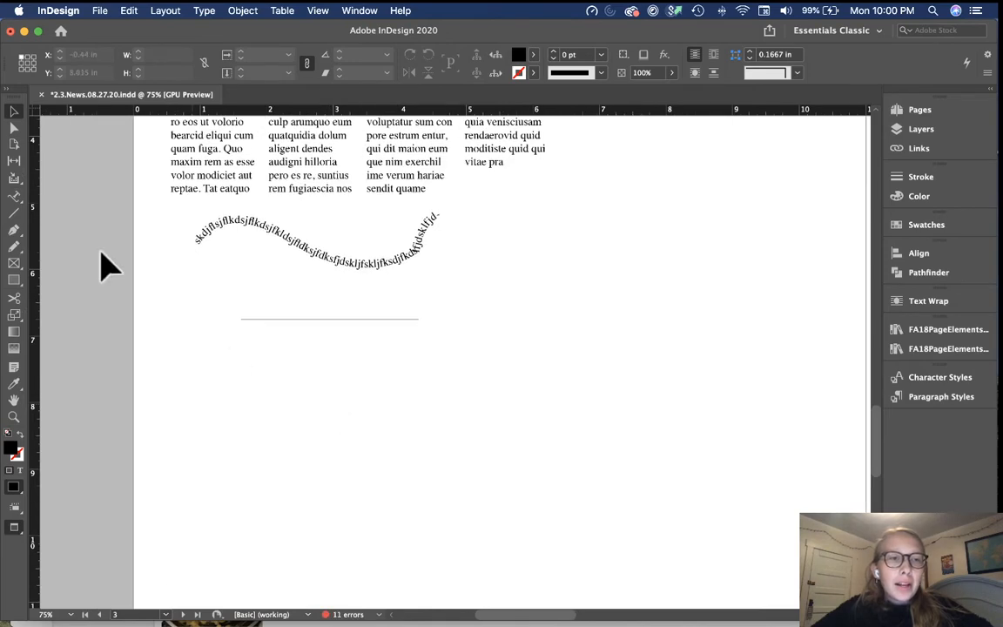
scroll(252, 282, "up", 2)
scroll(252, 282, "right", 1)
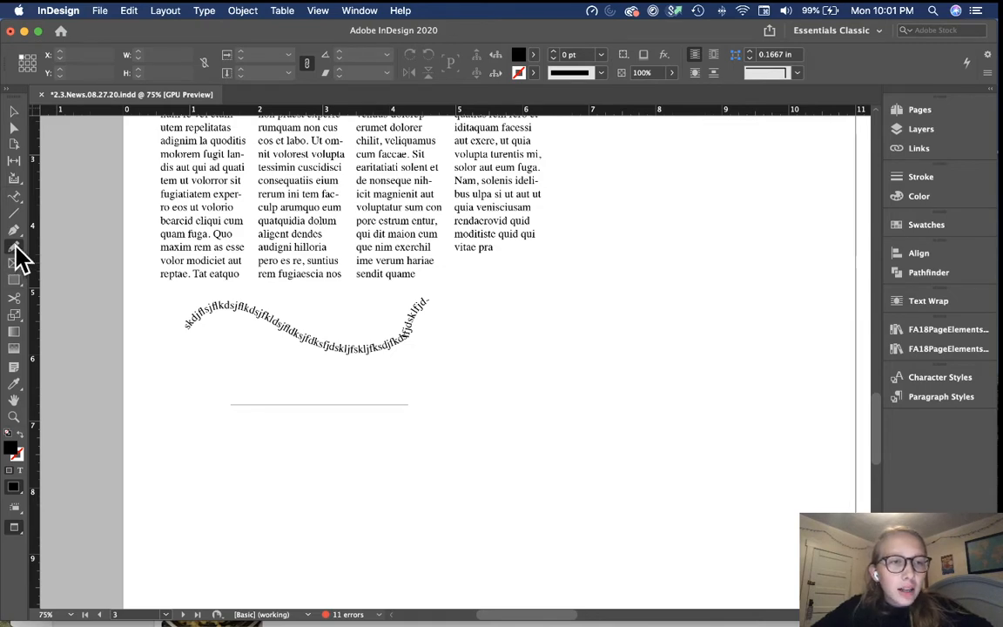
mouse_move(216, 431)
left_mouse_down()
mouse_move(269, 418)
mouse_move(478, 497)
mouse_move(524, 360)
left_mouse_up()
scroll(488, 409, "down", 5)
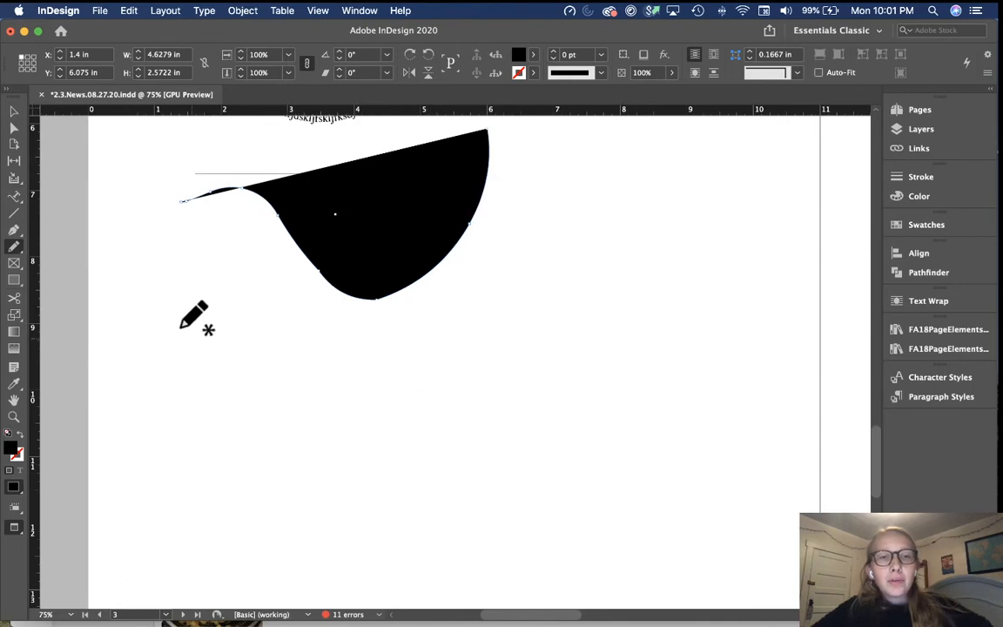
mouse_move(140, 319)
left_mouse_down()
mouse_move(167, 304)
mouse_move(199, 323)
mouse_move(211, 364)
mouse_move(259, 373)
mouse_move(276, 337)
mouse_move(324, 339)
mouse_move(332, 397)
mouse_move(420, 389)
mouse_move(476, 325)
mouse_move(588, 425)
mouse_move(671, 385)
mouse_move(583, 235)
mouse_move(669, 181)
mouse_move(708, 217)
left_mouse_up()
key("v")
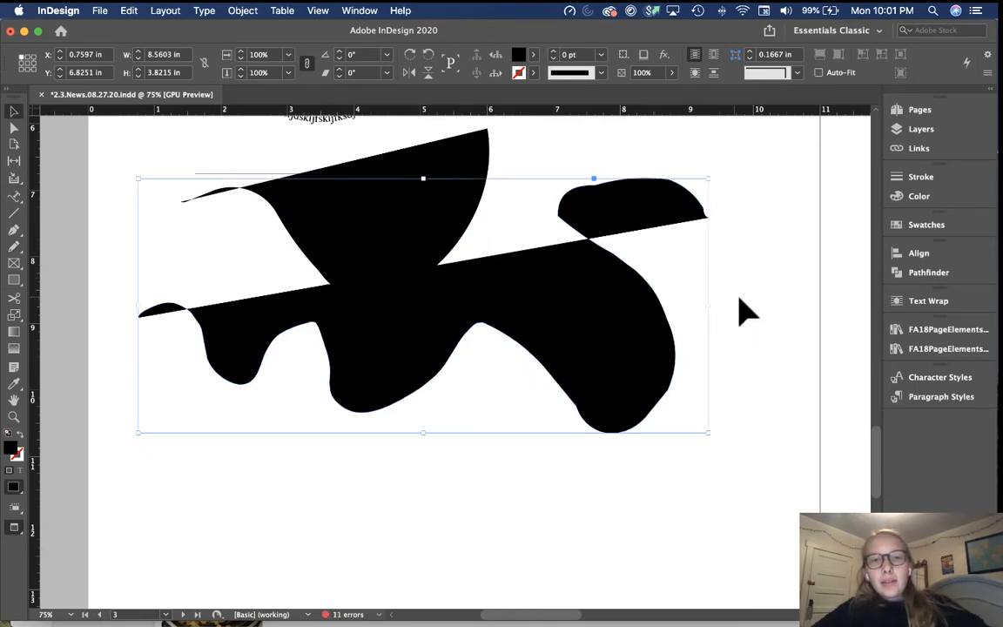
left_click(743, 306)
Delete both black-filled Pencil shapes from the practice page.
left_click(659, 306)
key("BackSpace")
key("super+minus")
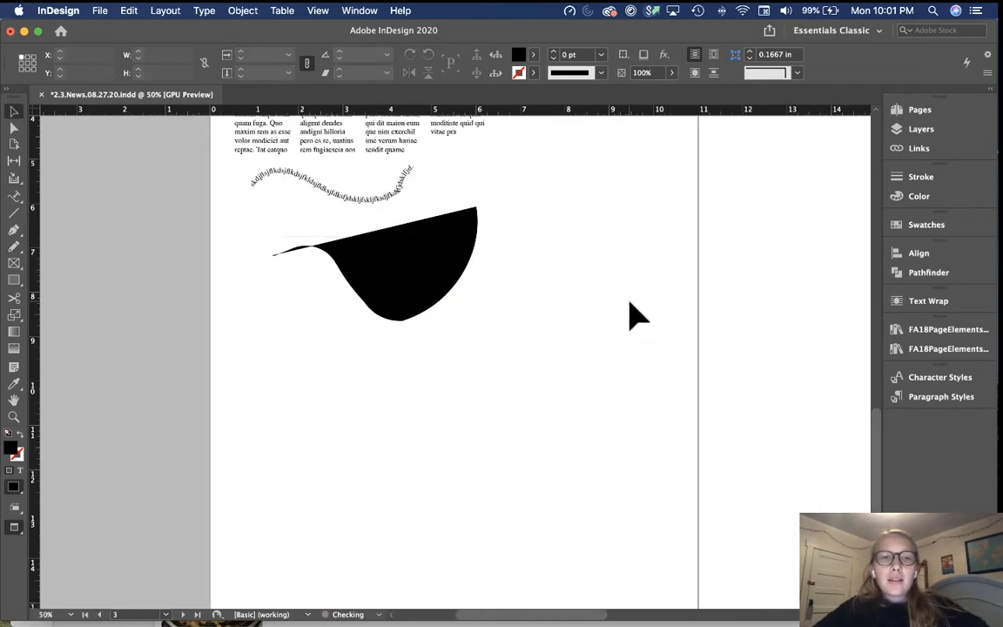
key("super+minus")
key("super+equal")
left_click(314, 291)
key("BackSpace")
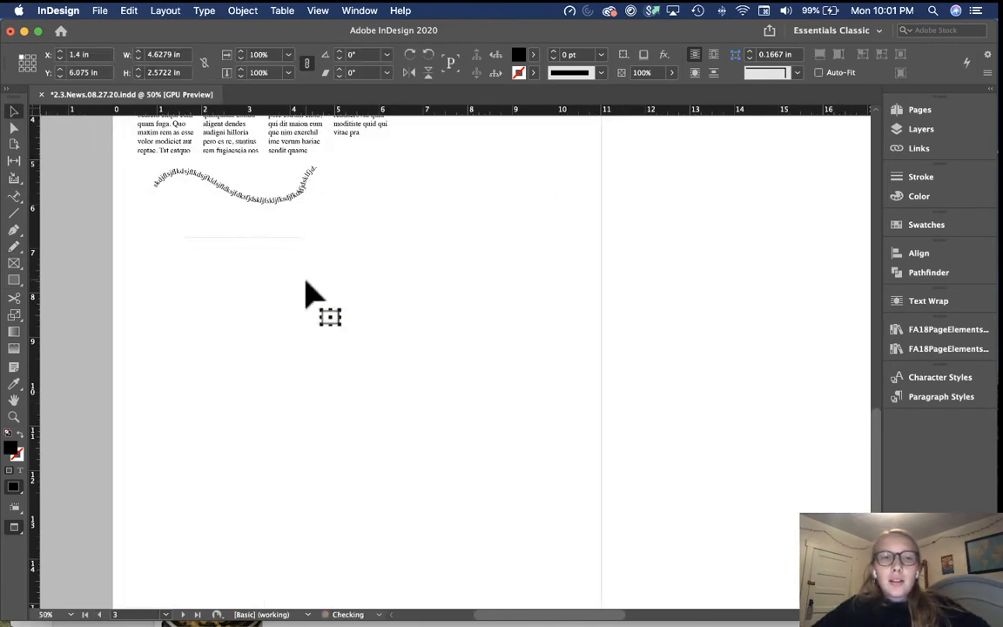
Set the Pencil tool's stroke colour to [Registration] and its fill to [None].
left_click(14, 248)
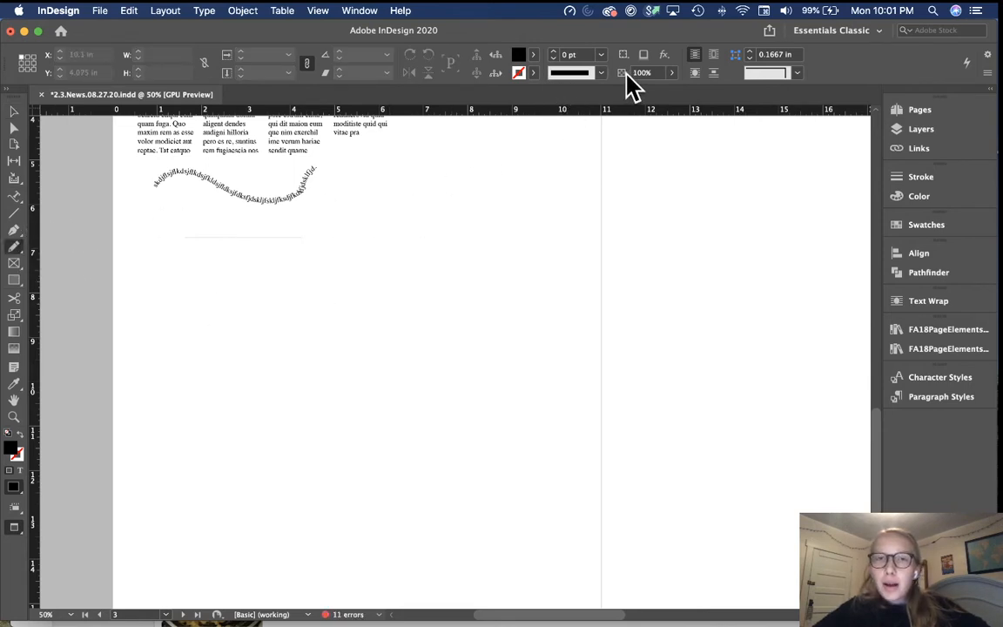
left_click(534, 72)
left_click(422, 130)
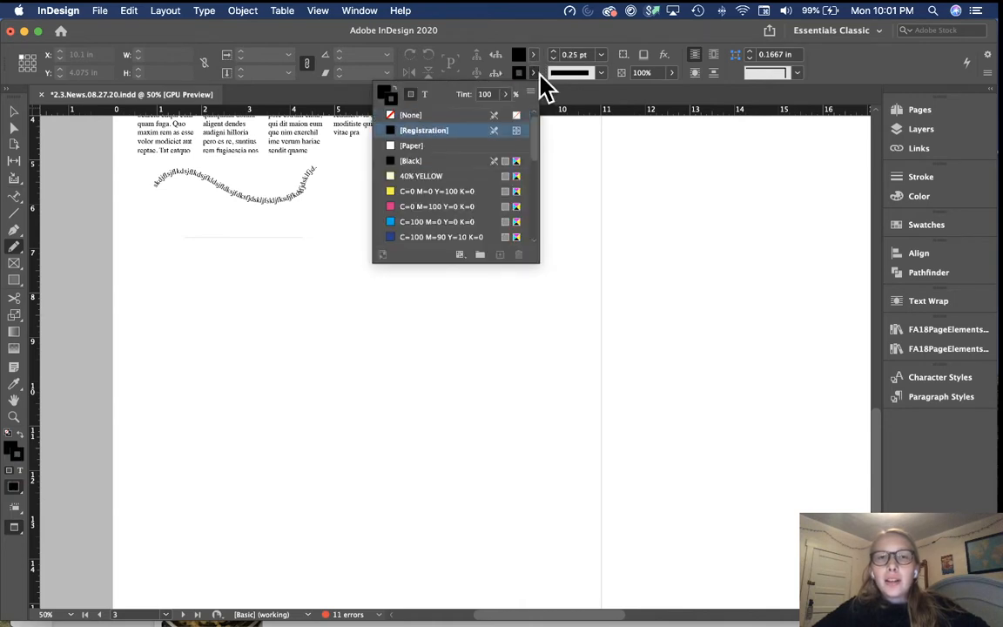
left_click(534, 54)
left_click(418, 100)
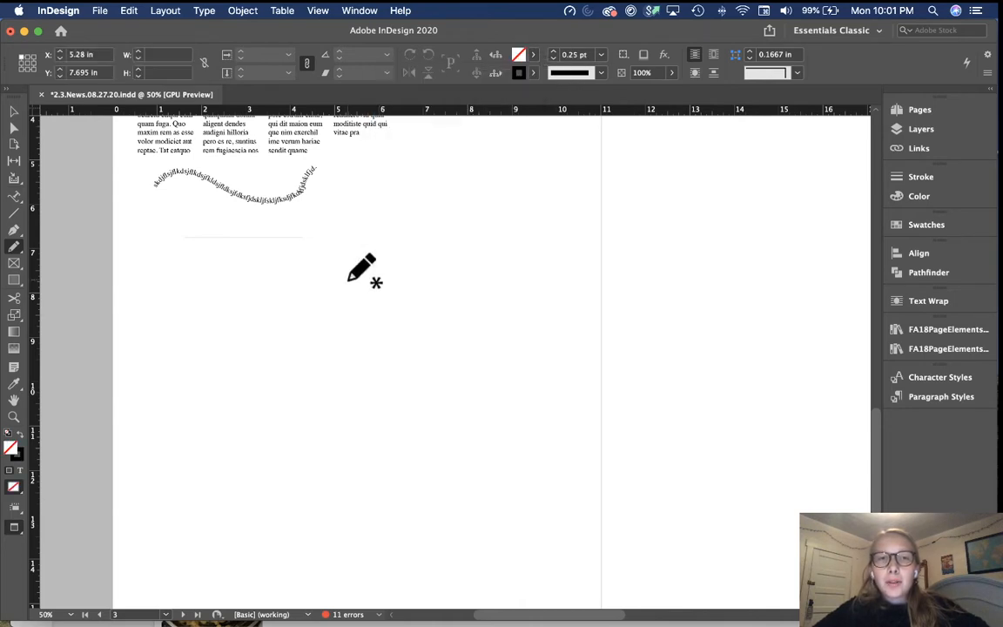
Draw a tall freehand rectangle low on the practice page and a rough circle below the text with the Pencil tool.
key("super+minus")
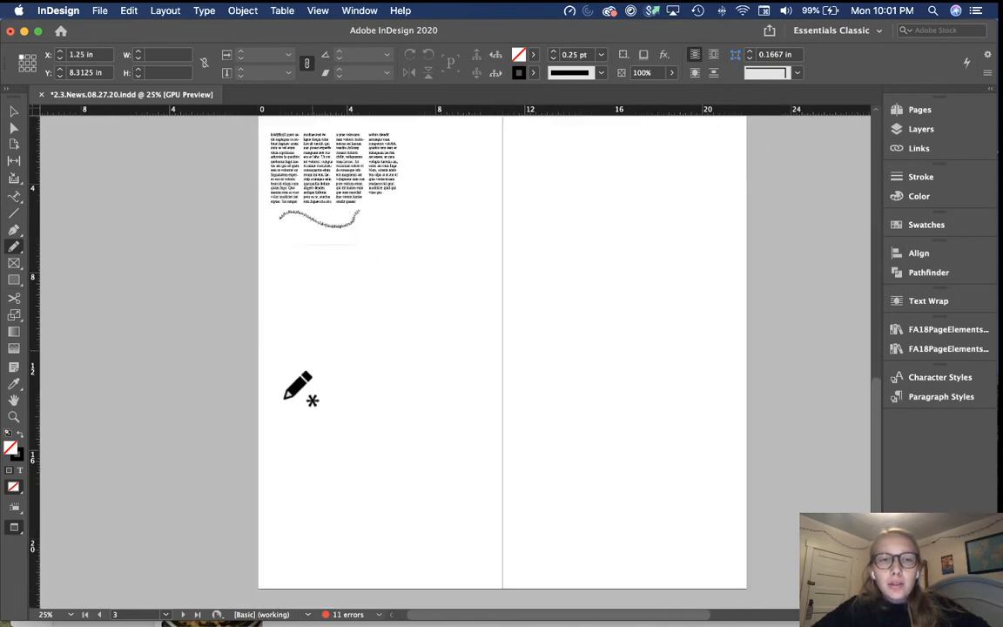
mouse_move(304, 363)
left_mouse_down()
mouse_move(286, 556)
mouse_move(360, 537)
mouse_move(363, 511)
mouse_move(359, 362)
mouse_move(300, 355)
left_mouse_up()
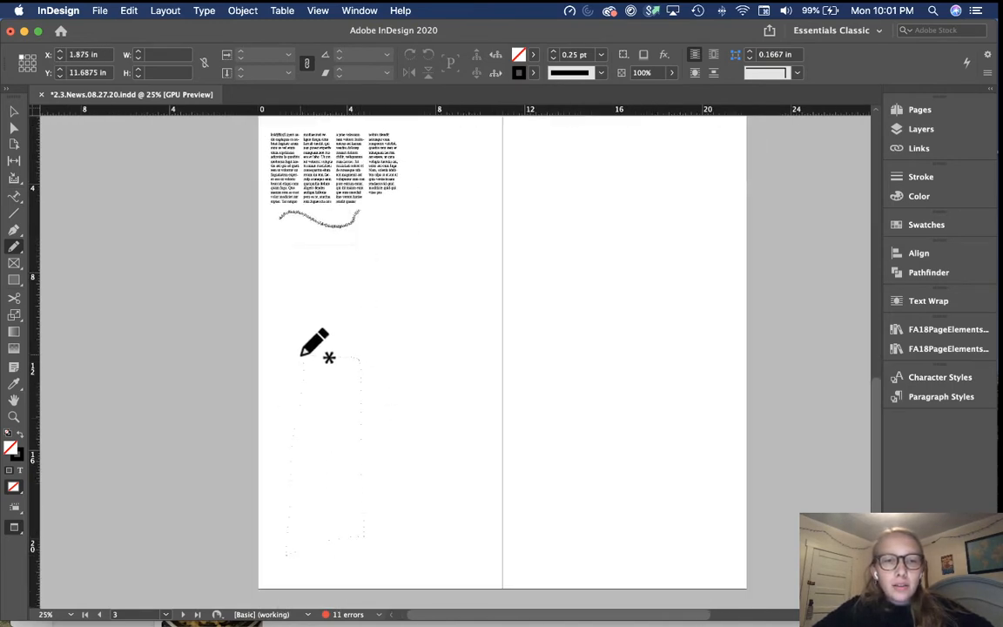
key("v")
left_click(394, 385)
key("n")
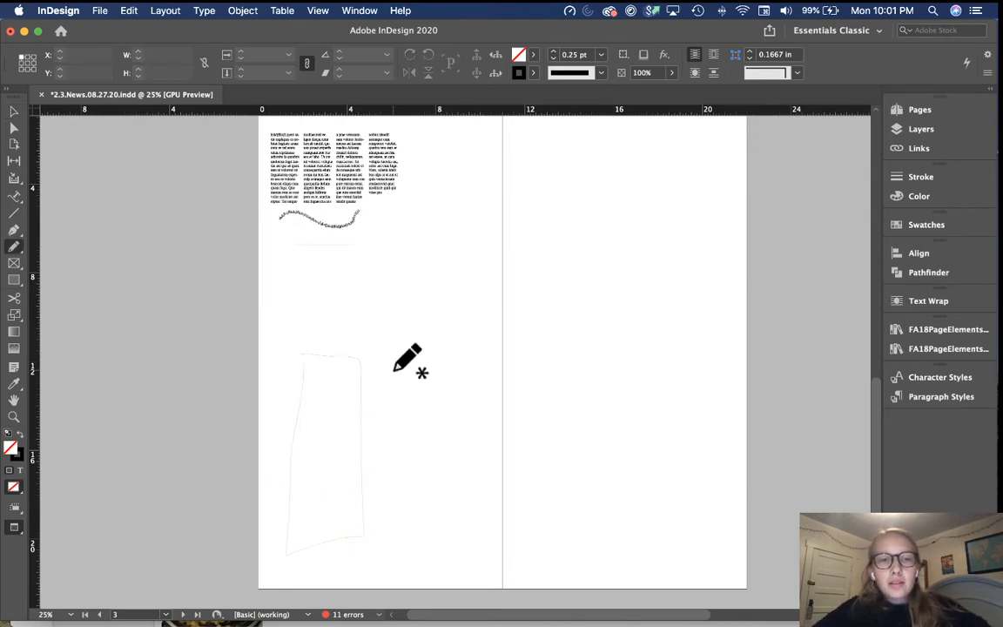
mouse_move(376, 277)
left_mouse_down()
mouse_move(375, 303)
mouse_move(431, 306)
mouse_move(437, 260)
mouse_move(400, 252)
mouse_move(370, 300)
left_mouse_up()
key("v")
left_click(452, 372)
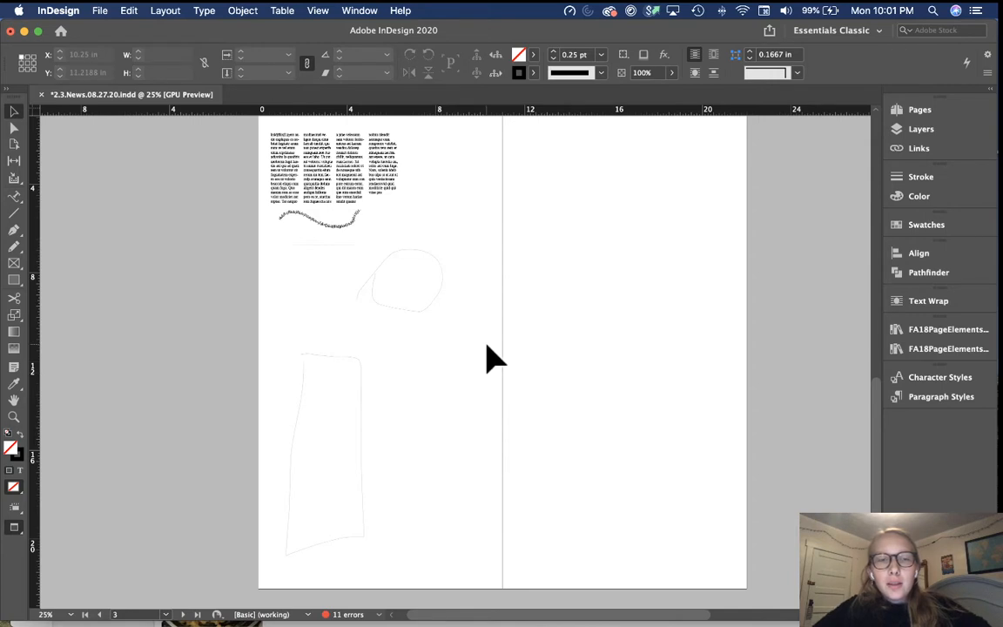
Draw a smaller freehand rectangle with the Pencil tool, below the rough circle and beside the tall rectangle.
key("super+equal")
key("n")
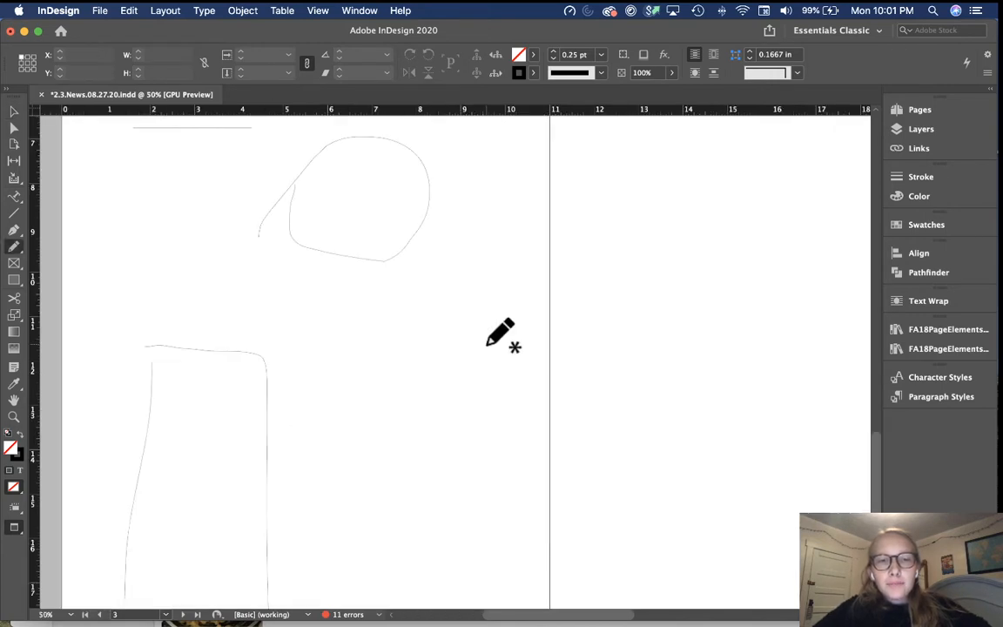
mouse_move(320, 357)
left_mouse_down()
mouse_move(320, 518)
mouse_move(402, 510)
mouse_move(392, 322)
mouse_move(309, 334)
left_mouse_up()
key("v")
left_click(416, 346)
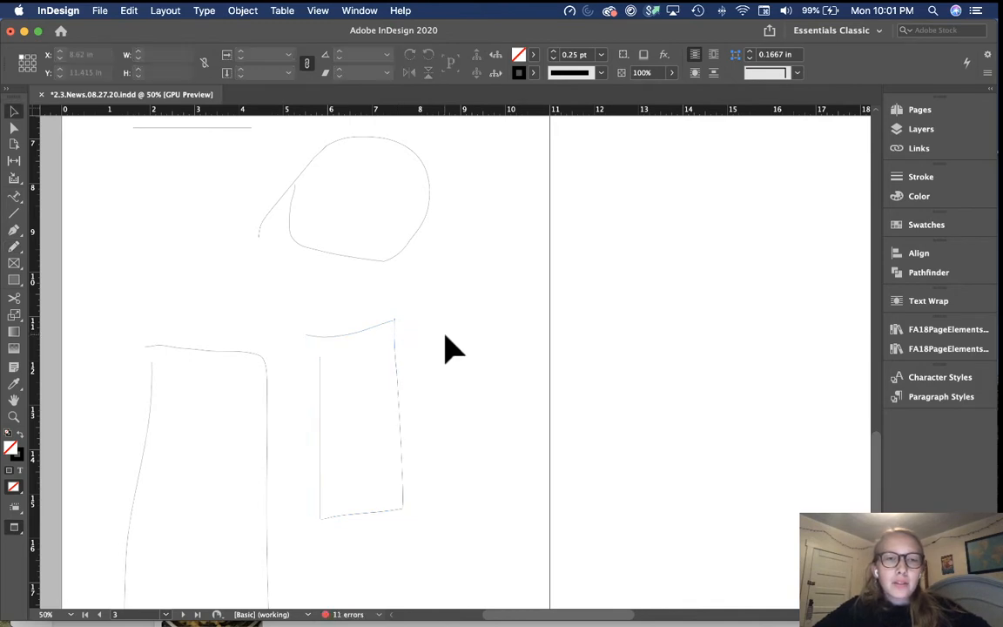
Delete all three freehand Pencil outlines, keeping the horizontal line and the text.
key("super+minus")
scroll(448, 348, "down", 1)
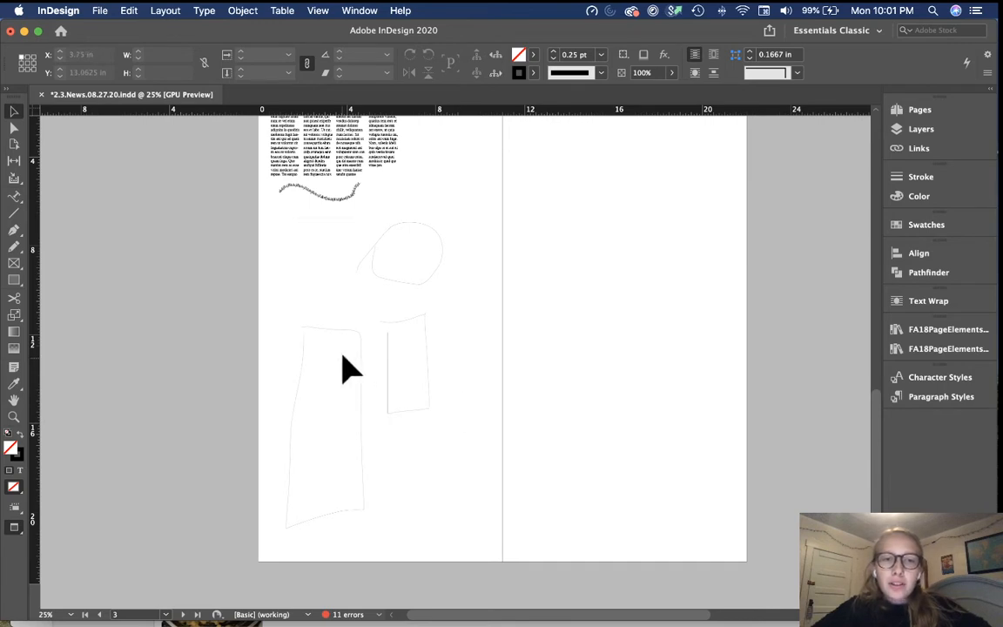
left_click_drag(316, 249, 401, 344)
left_click(465, 391)
mouse_move(465, 392)
left_mouse_down()
mouse_move(309, 264)
mouse_move(443, 377)
left_mouse_up()
left_click(316, 268)
key("BackSpace")
Draw a rectangle frame about 5.21 by 3.66 in below the horizontal line on the practice page.
key("super+equal")
scroll(446, 389, "left", 5)
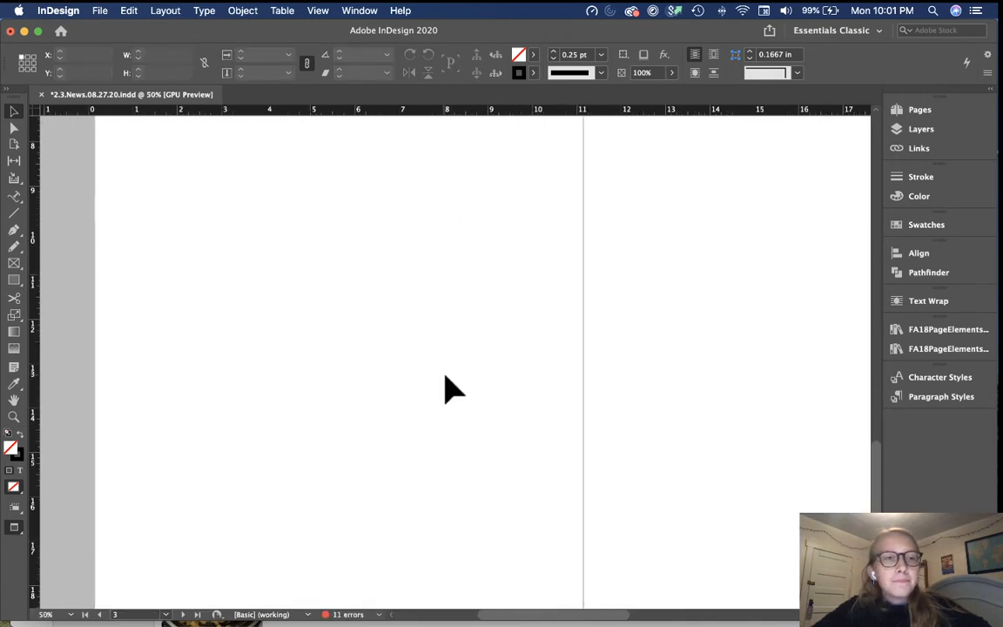
scroll(446, 389, "up", 5)
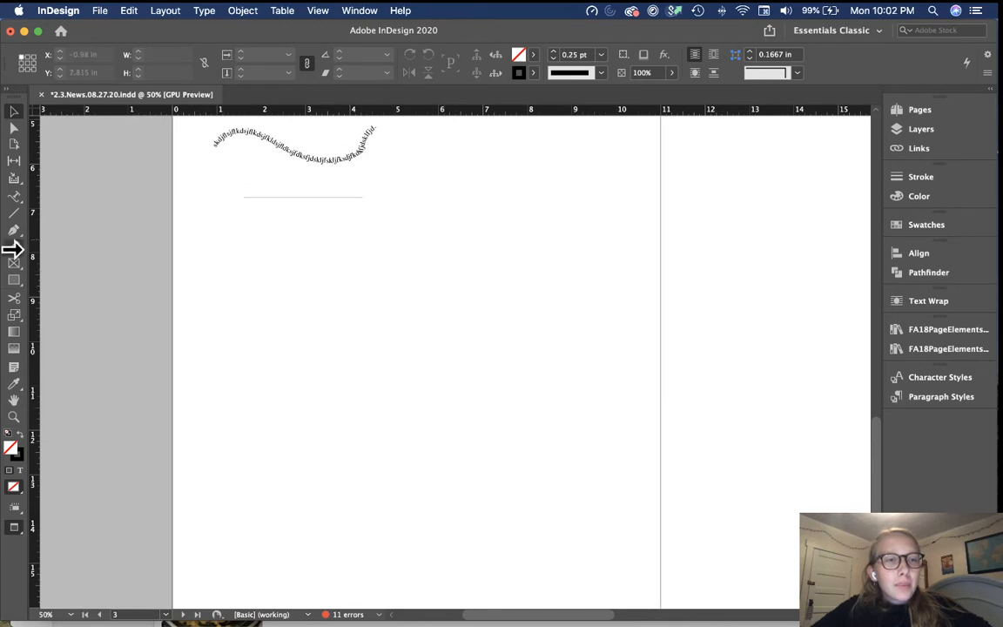
left_click(13, 263)
left_click_drag(284, 259, 515, 421)
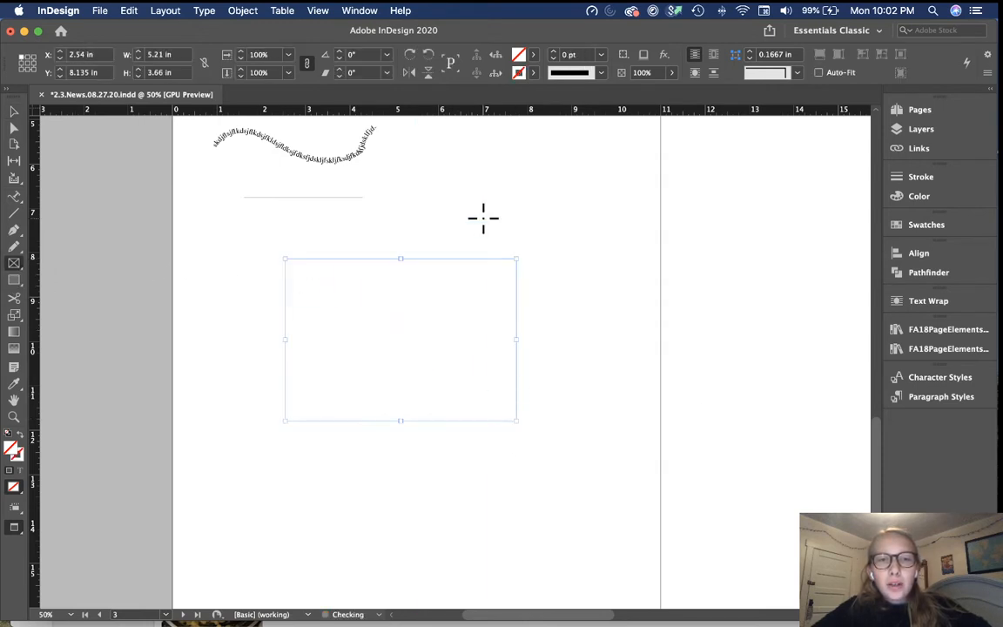
Move the empty rectangle frame to the page's left margin, at X 0.5556 in and Y 7.735 in.
key("v")
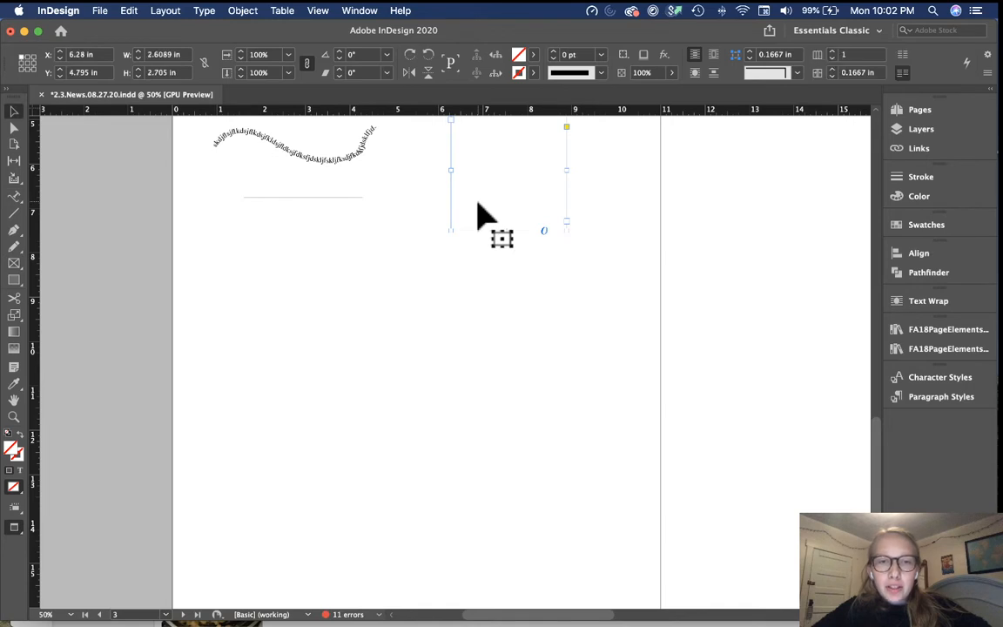
left_click(419, 229)
left_click_drag(391, 243, 451, 331)
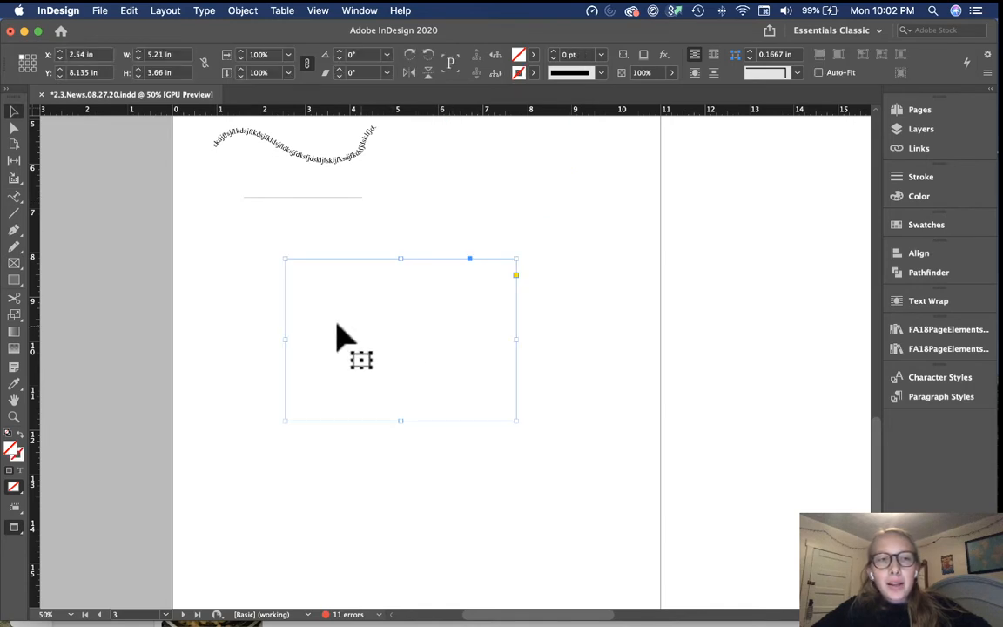
scroll(256, 297, "down", 1)
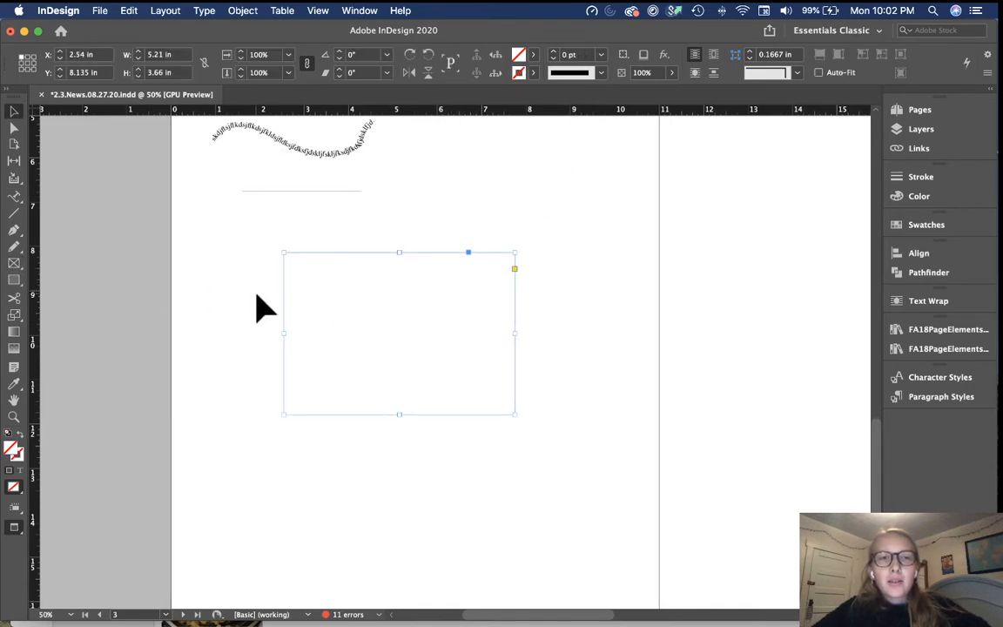
scroll(256, 307, "up", 1)
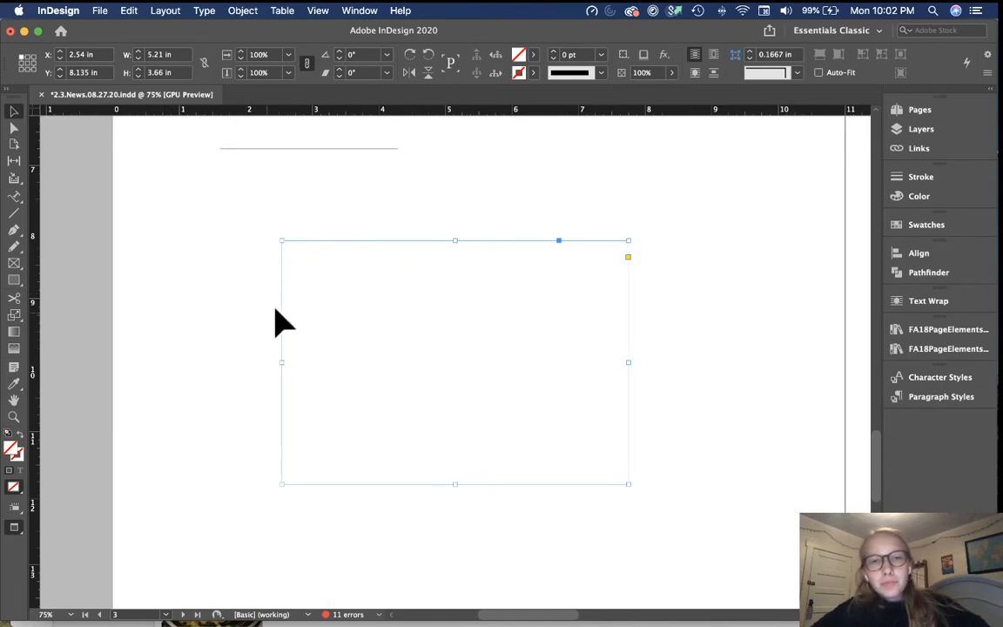
scroll(261, 314, "down", 3)
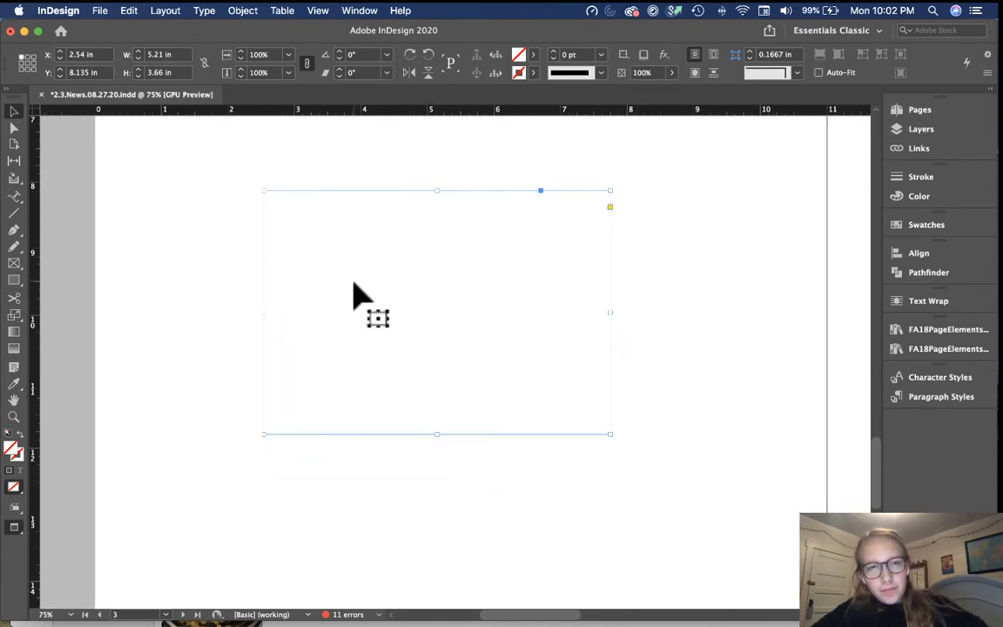
left_click_drag(263, 265, 130, 233)
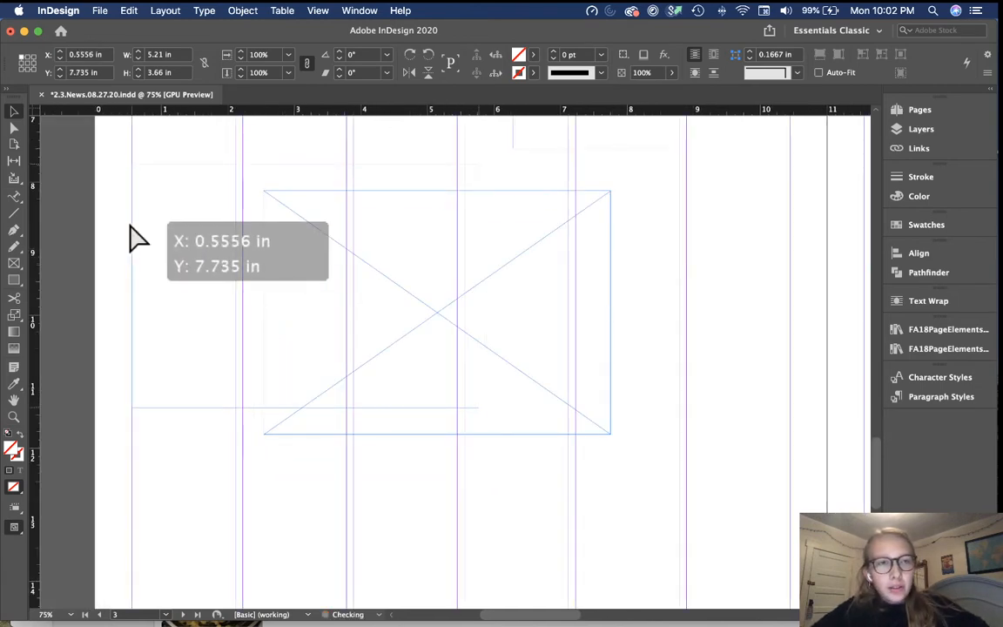
scroll(130, 232, "left", 3)
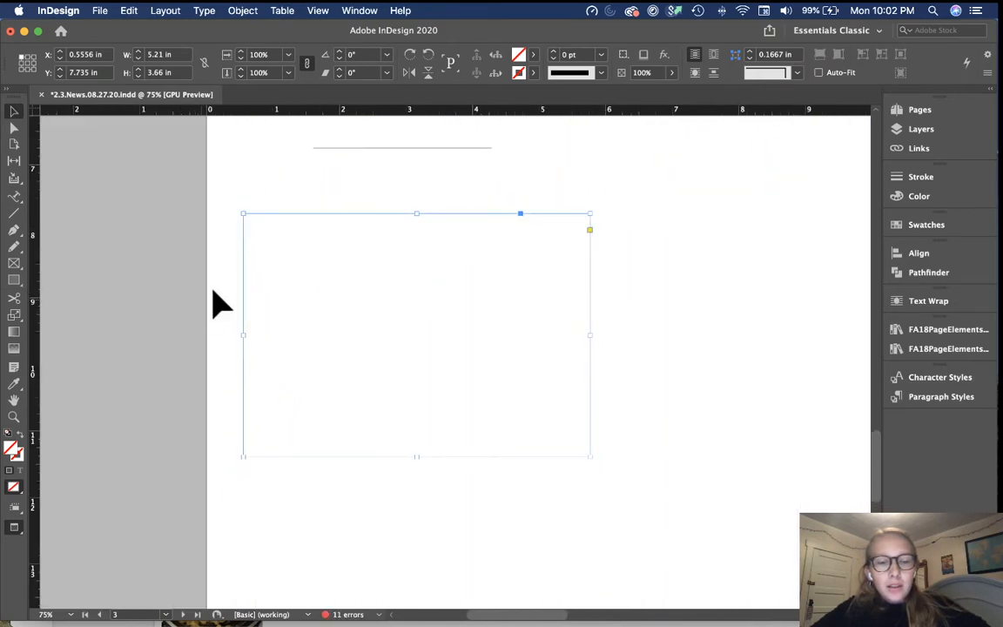
key("super+d")
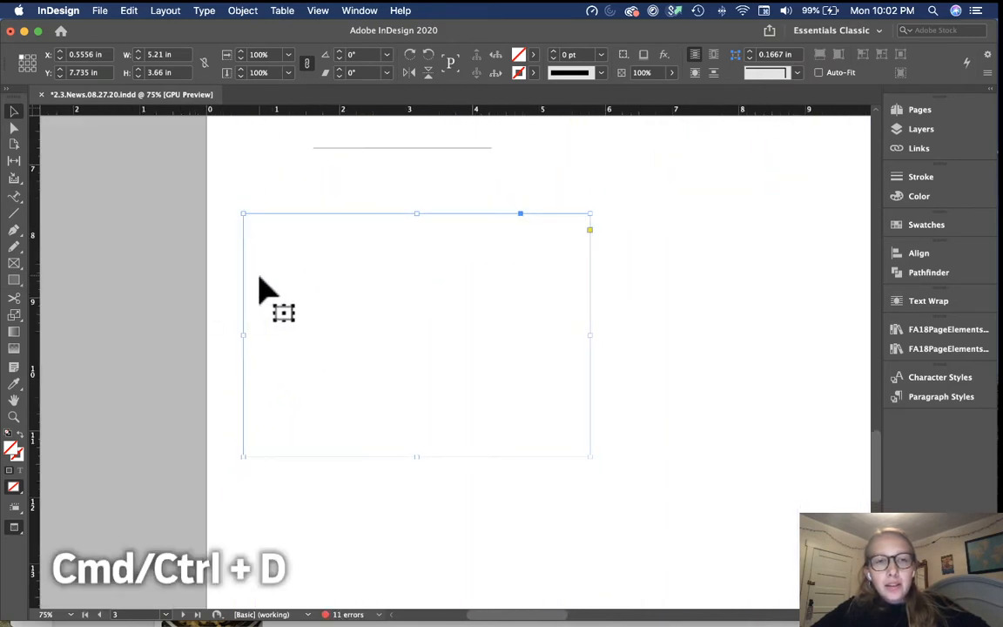
key("super+d")
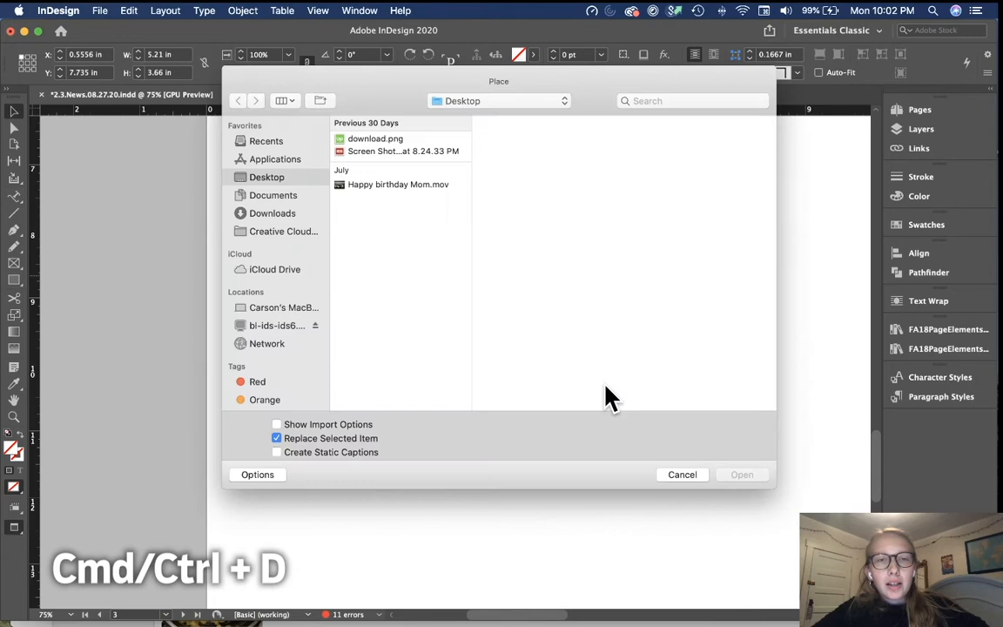
left_click(682, 474)
Find the Place command and place zoom apple-01.jpg from the Downloads folder into the selected frame.
left_click(400, 10)
type("place")
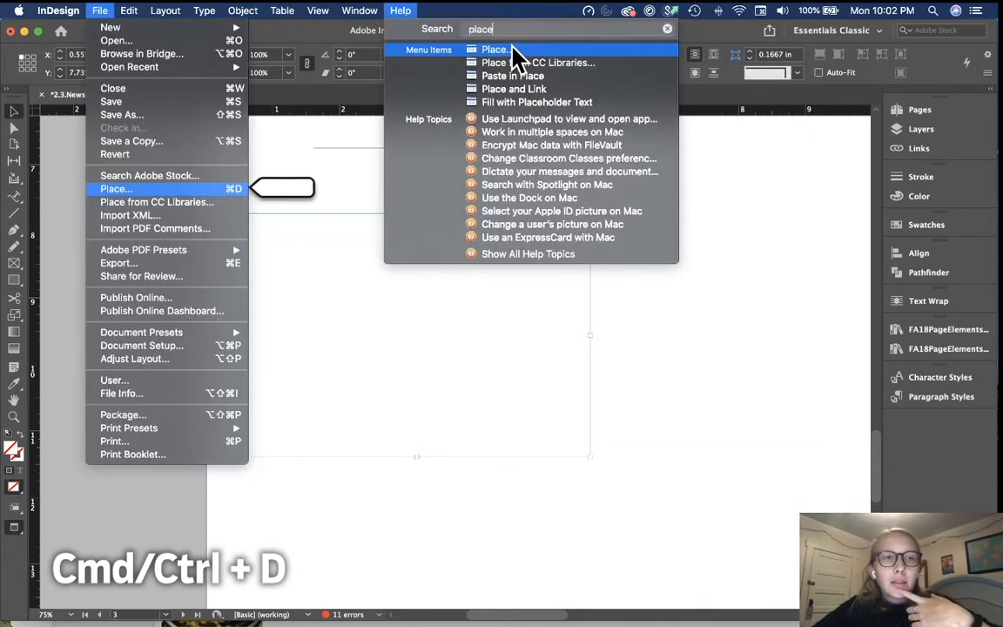
left_click(513, 50)
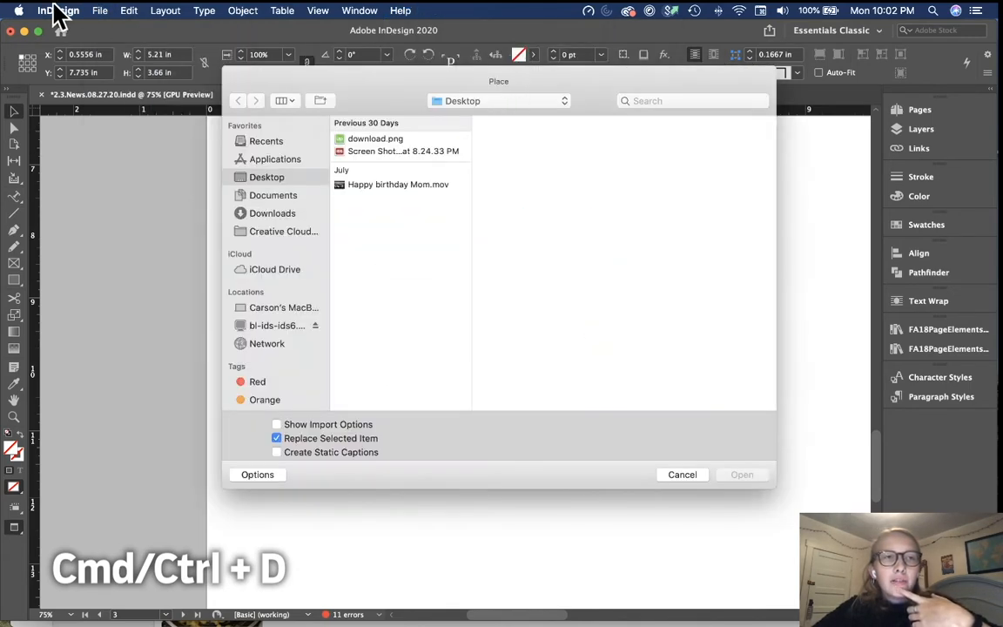
left_click(102, 10)
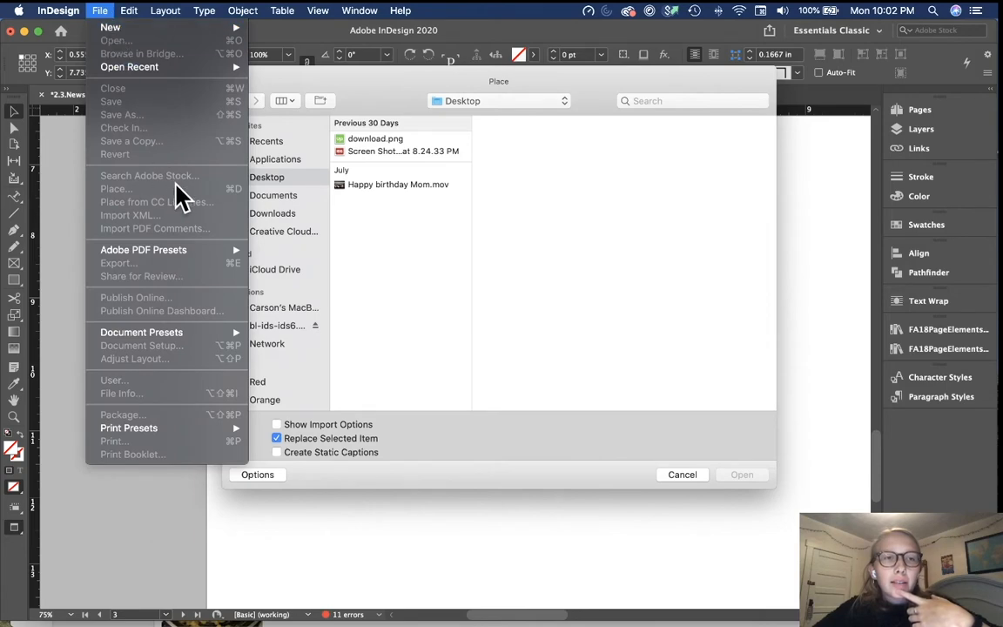
left_click(435, 337)
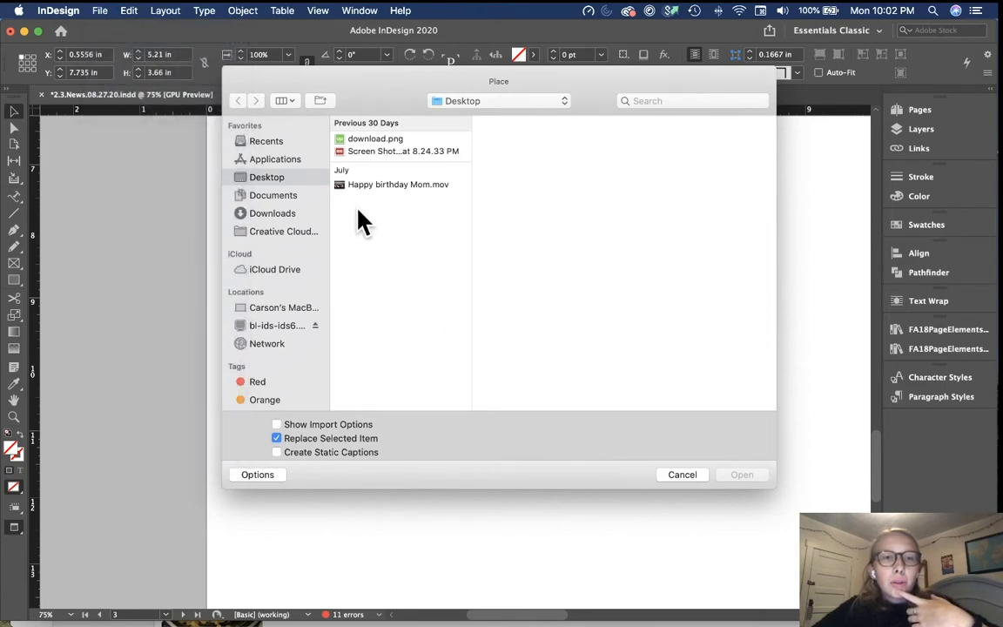
left_click(290, 208)
left_click(379, 316)
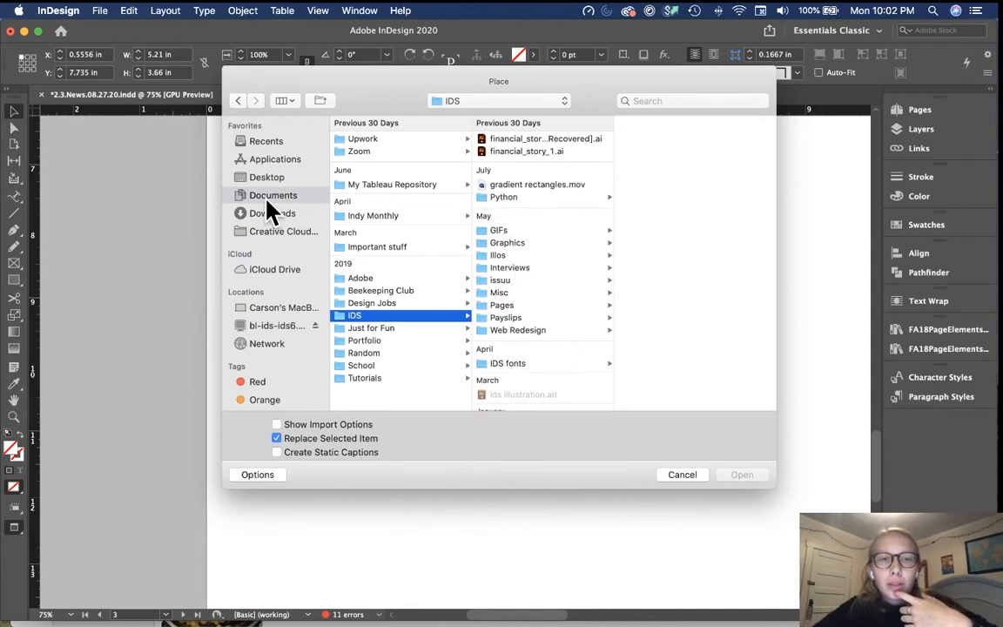
left_click(280, 216)
left_click(414, 152)
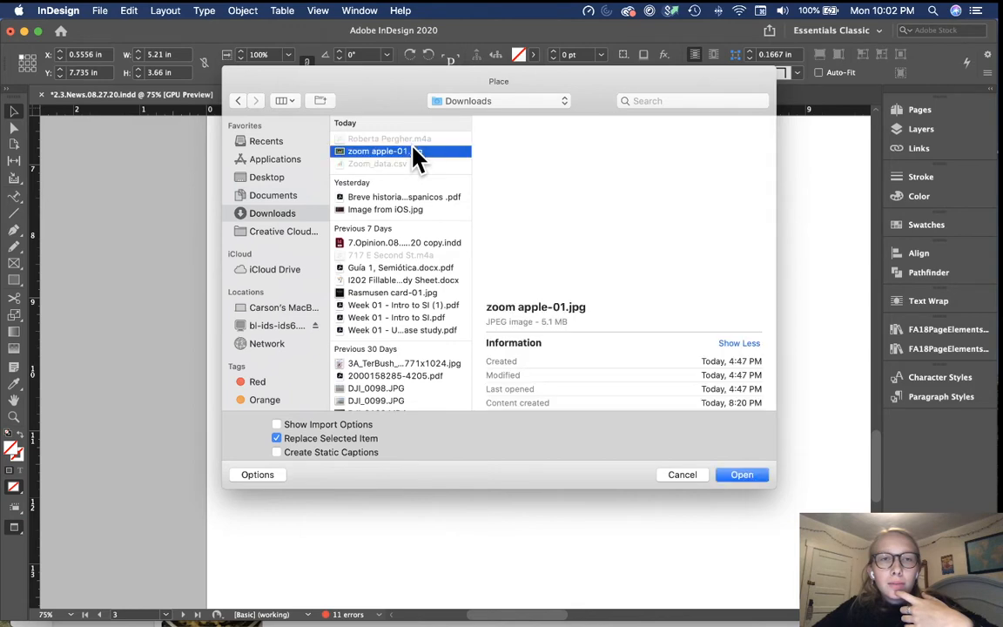
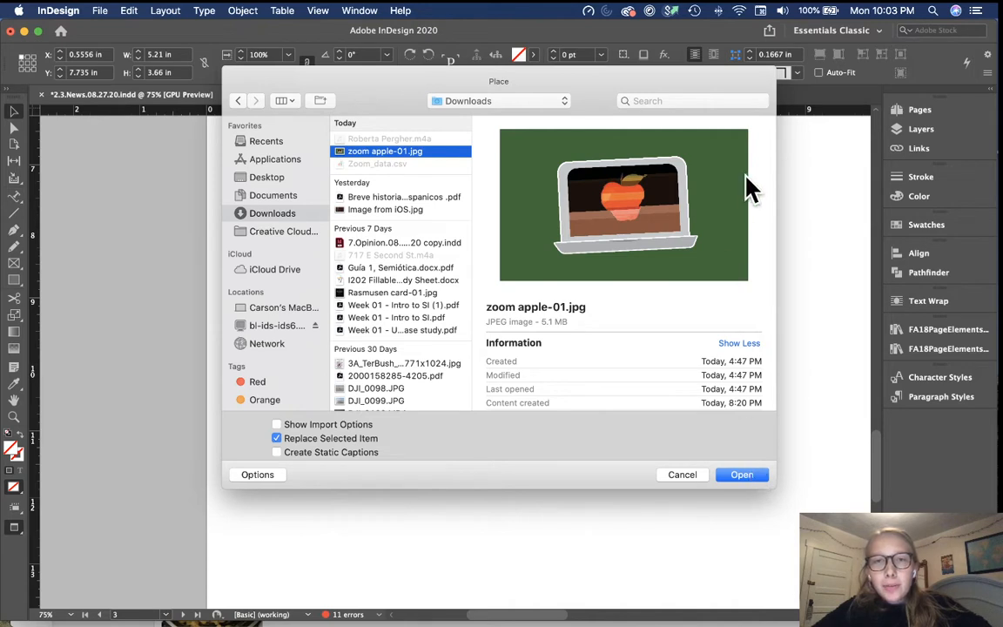
left_click(754, 477)
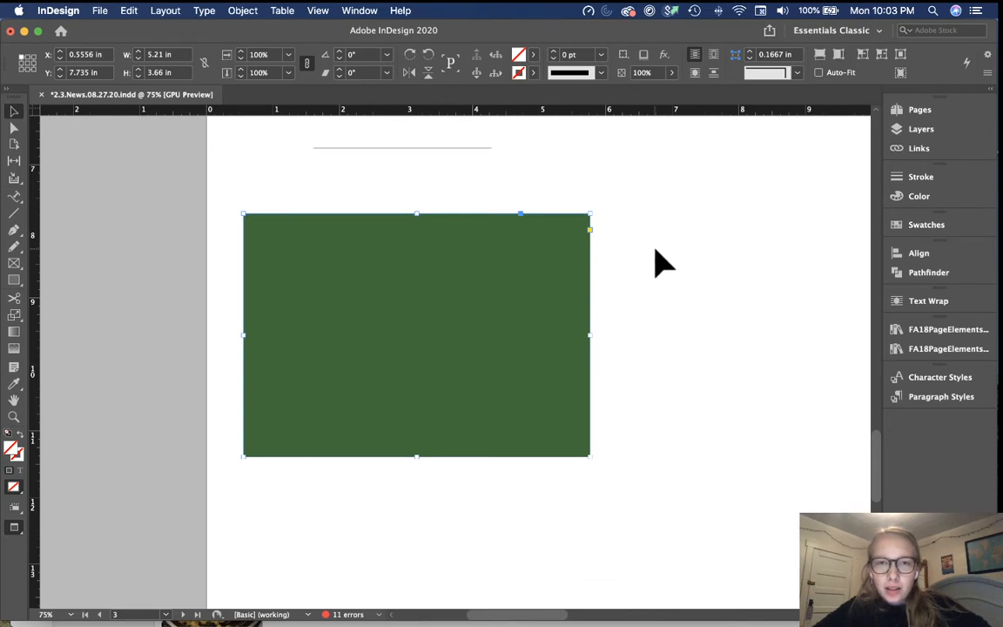
Select the placed image inside its frame and examine how far it extends beyond the frame and the spread.
scroll(655, 261, "down", 2)
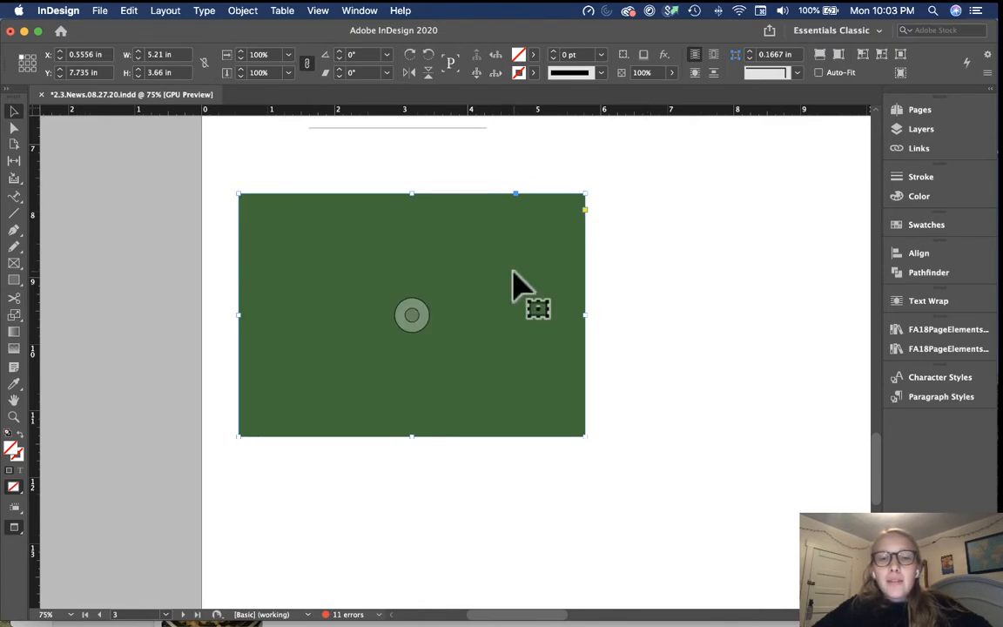
key("super+minus")
key("super+minus")
left_click(367, 365)
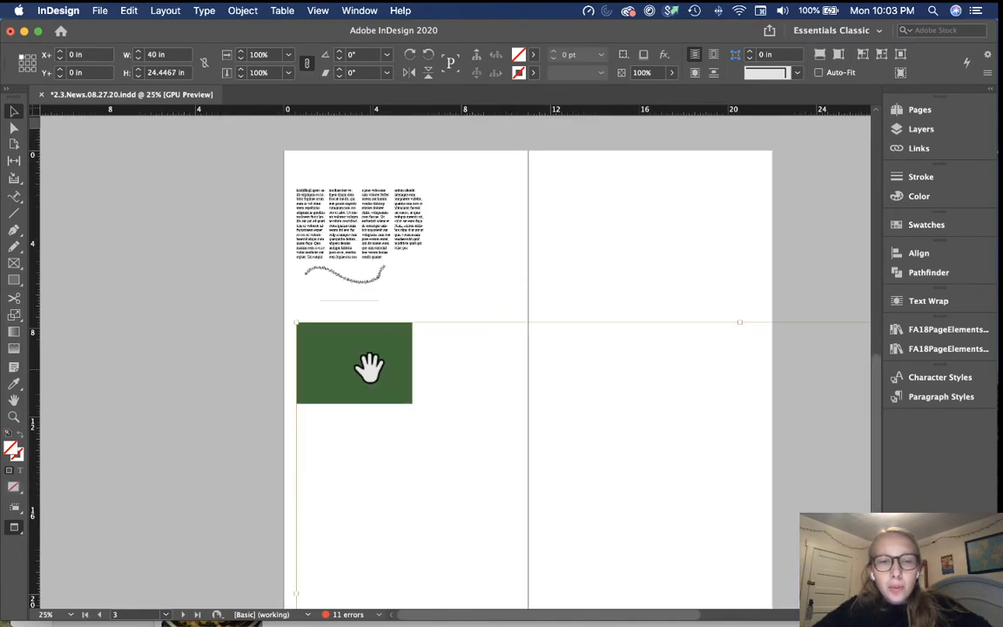
key("super+minus")
key("super+minus")
key("super+minus")
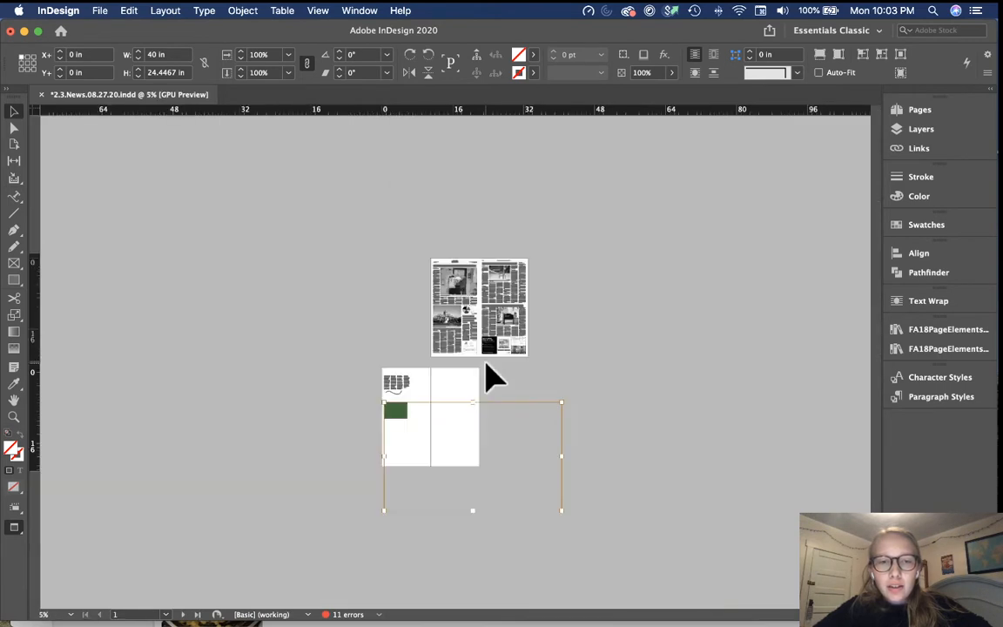
key("super+equal")
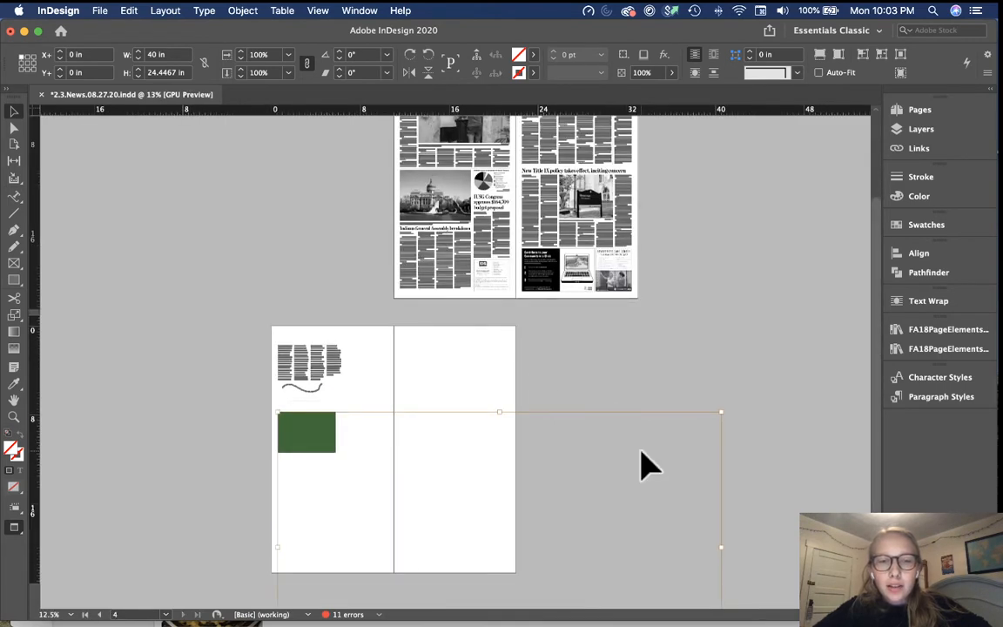
key("super+equal")
key("super+equal")
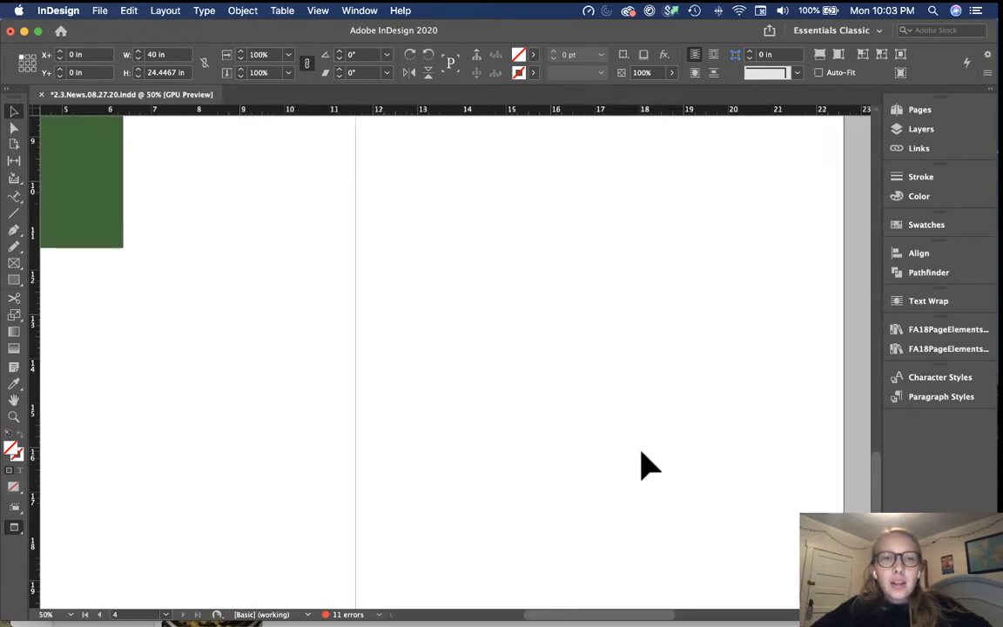
scroll(641, 451, "up", 5)
scroll(640, 451, "left", 5)
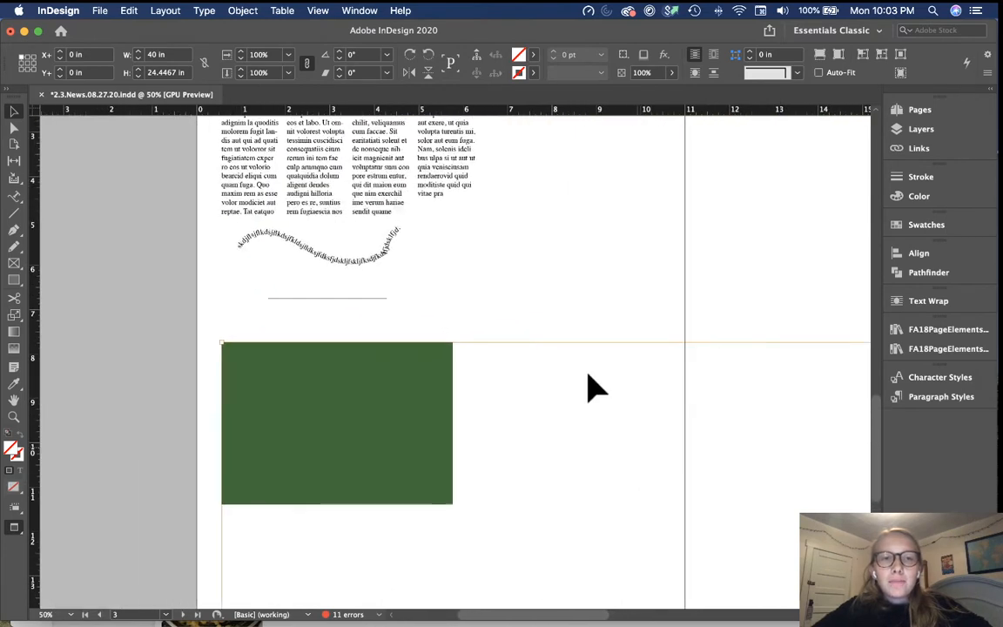
left_click(643, 267)
Fit the placed image to its frame with Fill Frame Proportionally.
scroll(643, 266, "down", 1)
key("super+equal")
scroll(644, 279, "down", 2)
scroll(644, 280, "left", 2)
left_click(466, 291)
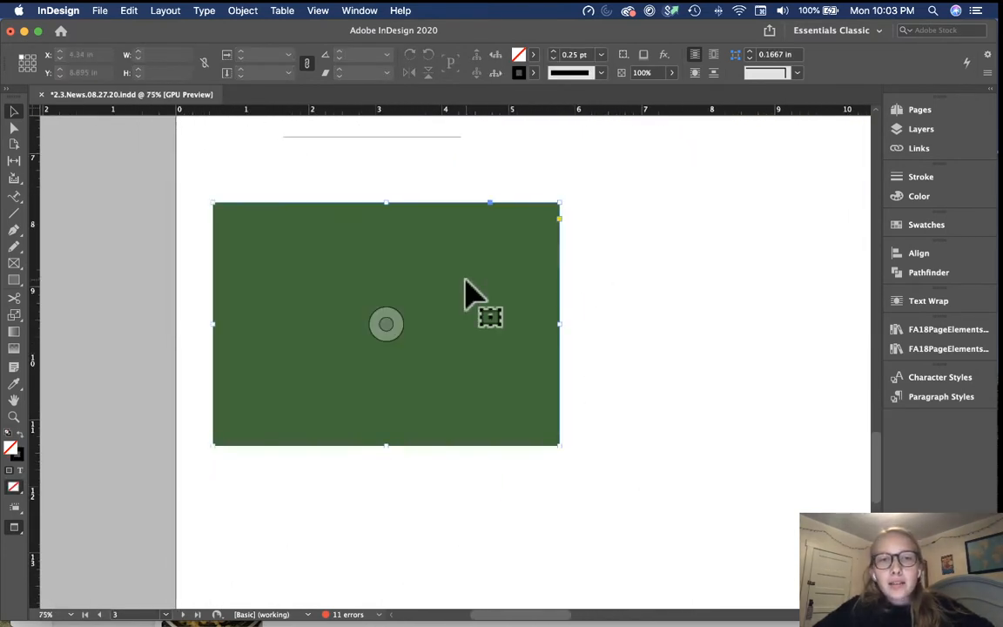
left_click(248, 11)
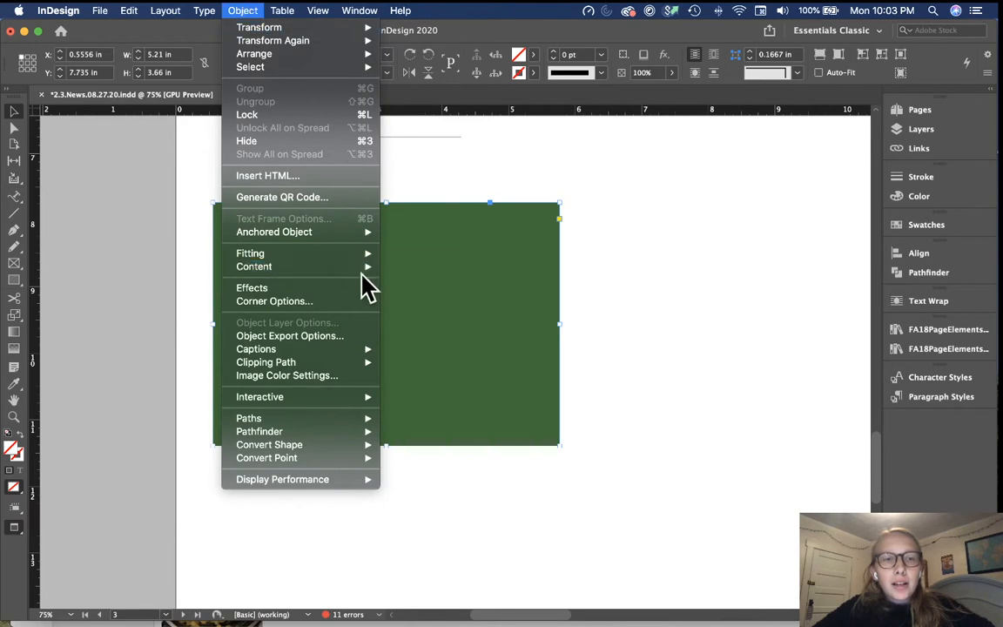
mouse_move(371, 255)
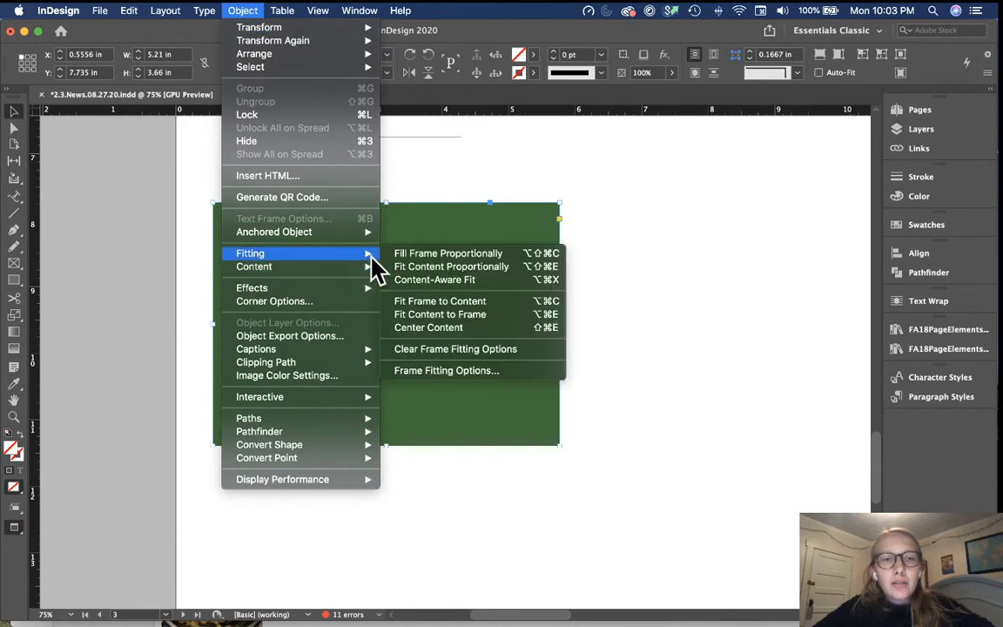
left_click(523, 253)
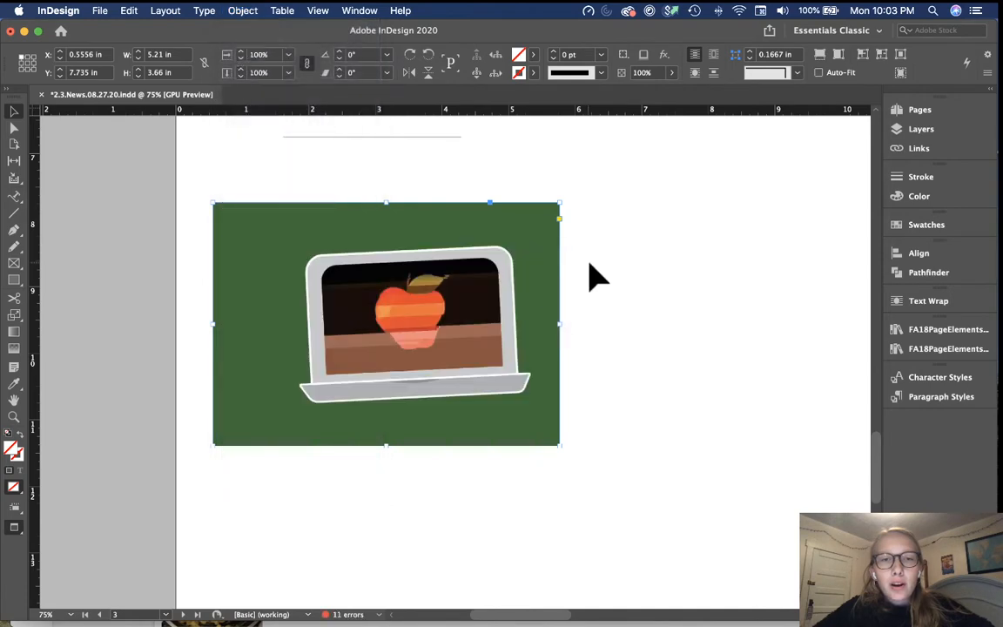
Check the fitted image's bounds inside the frame and widen the frame to 5.9885 in to match the image's right edge.
double_click(533, 264)
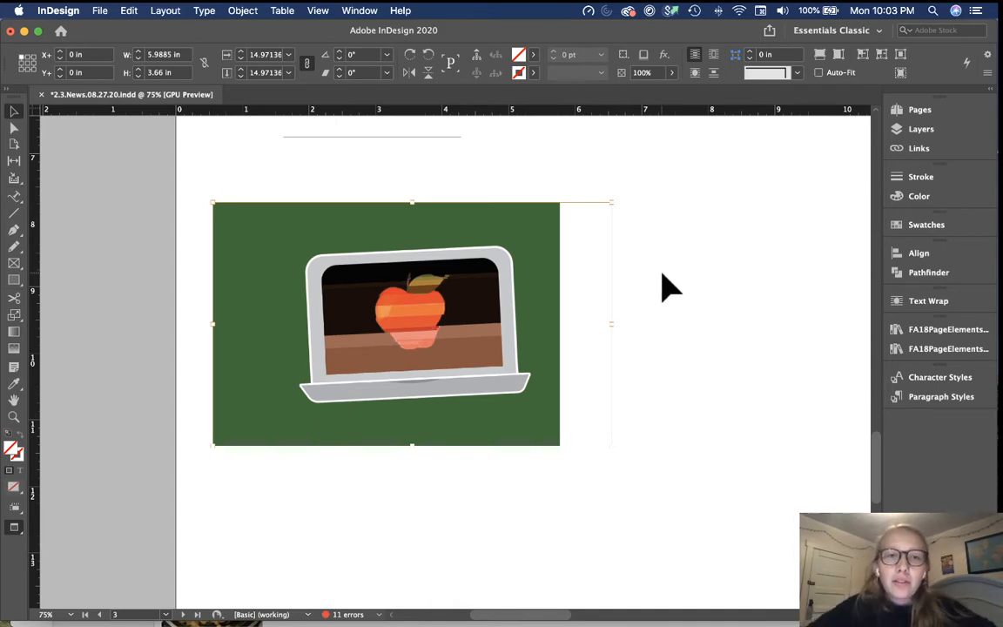
left_click(643, 353)
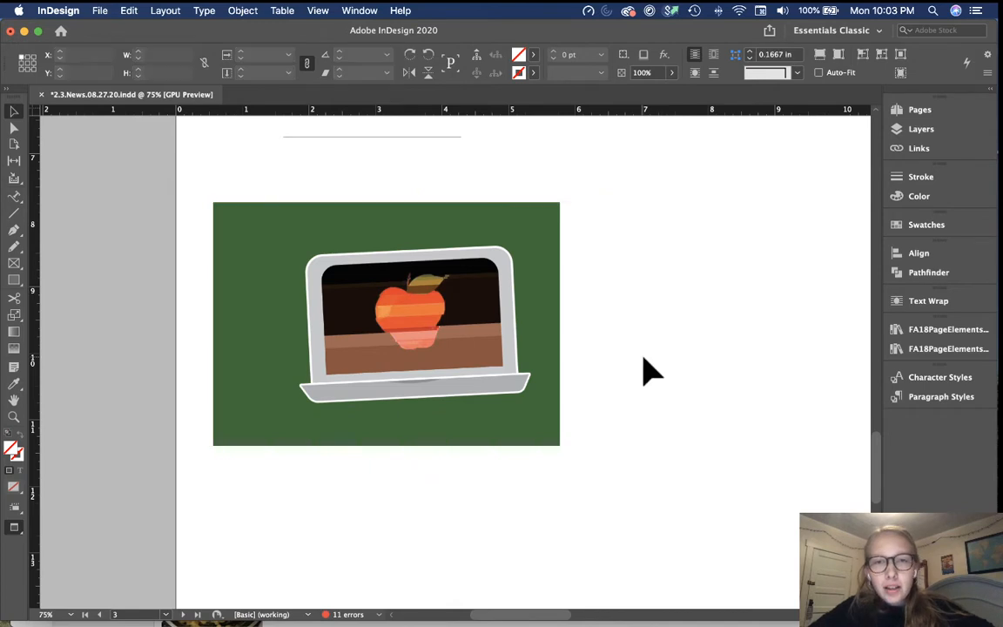
left_click(509, 273)
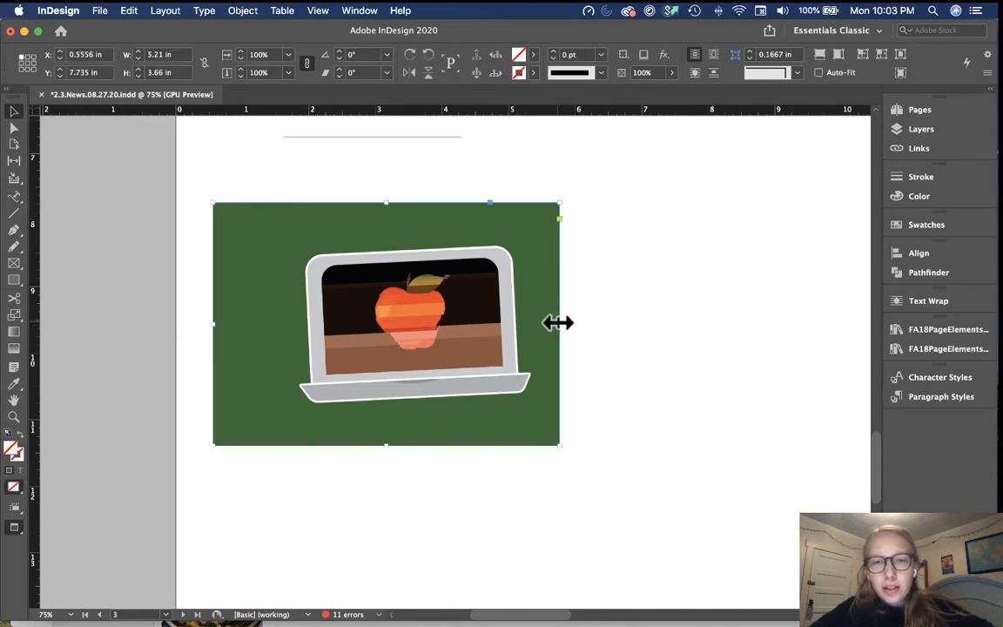
left_click_drag(559, 324, 611, 323)
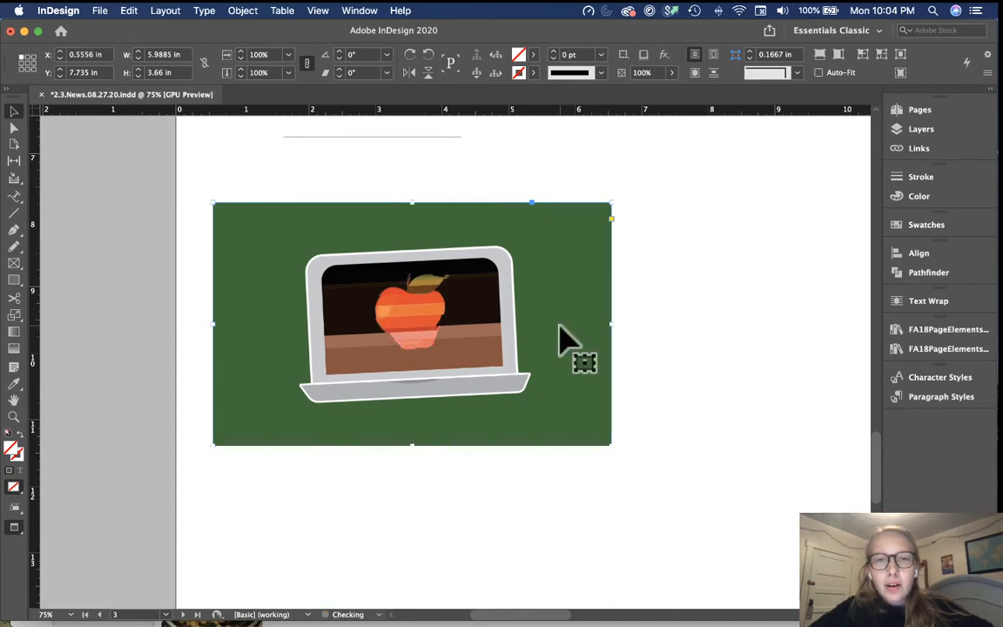
left_click(670, 317)
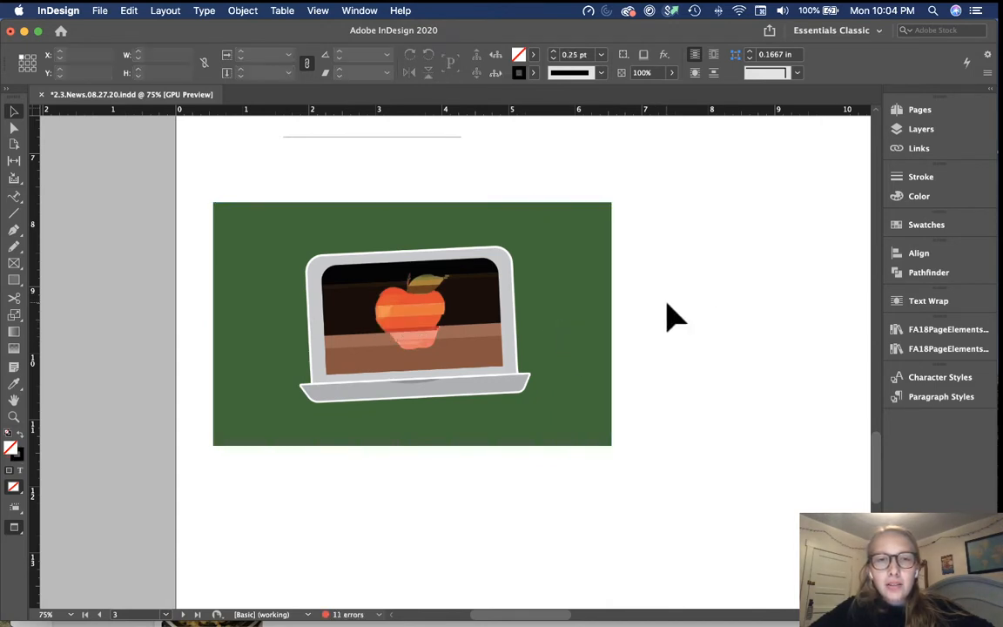
Compare the bounds of the image and its frame by selecting each in turn, and deselect everything.
left_click(610, 309)
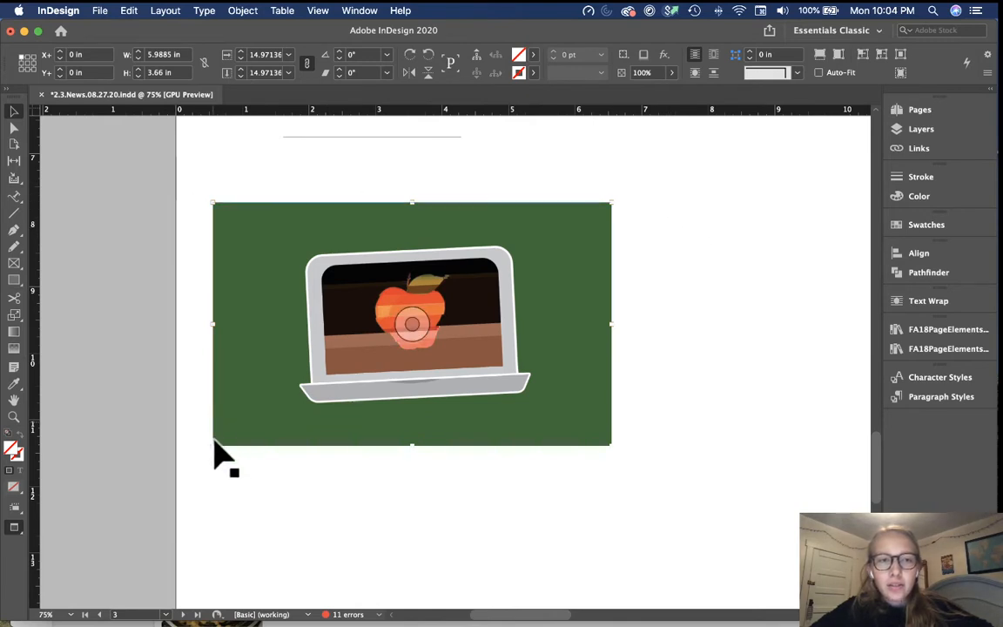
left_click(655, 242)
left_click(582, 264)
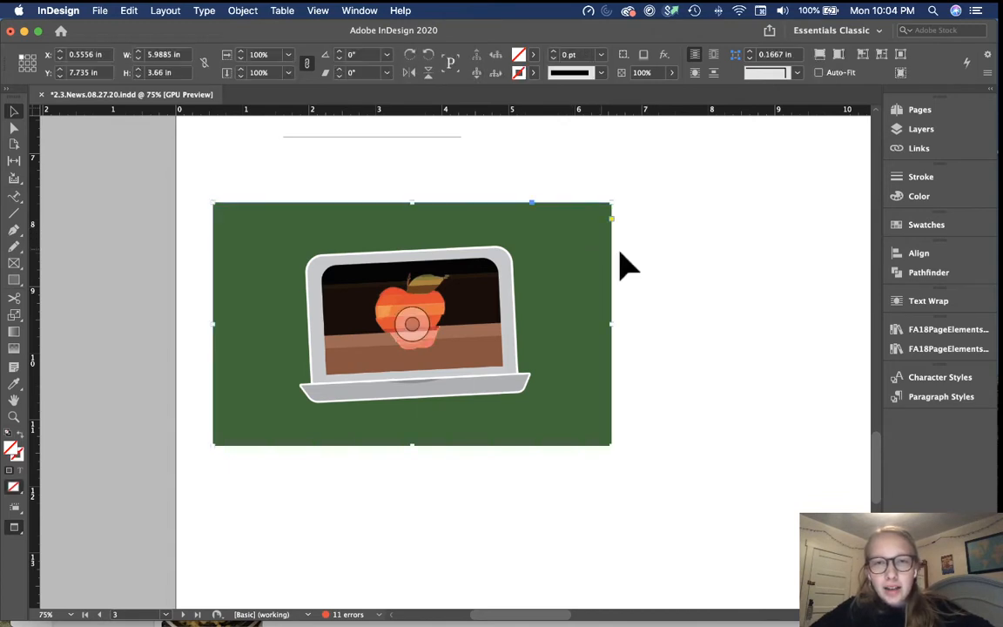
left_click(677, 275)
key("super+minus")
key("super+minus")
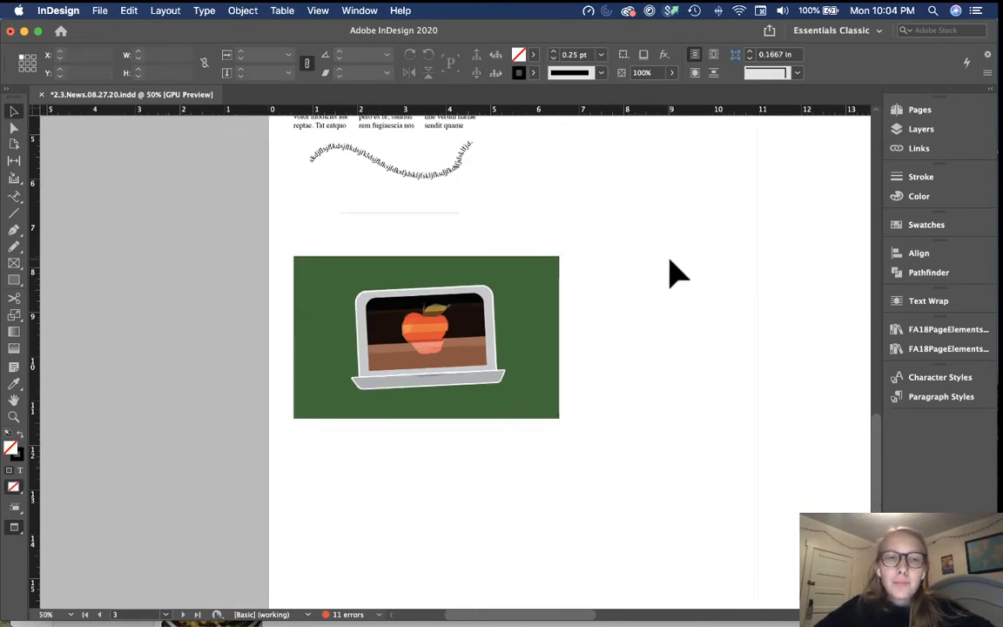
Narrow the image frame from its right side to about 4.32 in wide, cropping the picture, and deselect it.
key("super+equal")
key("super+equal")
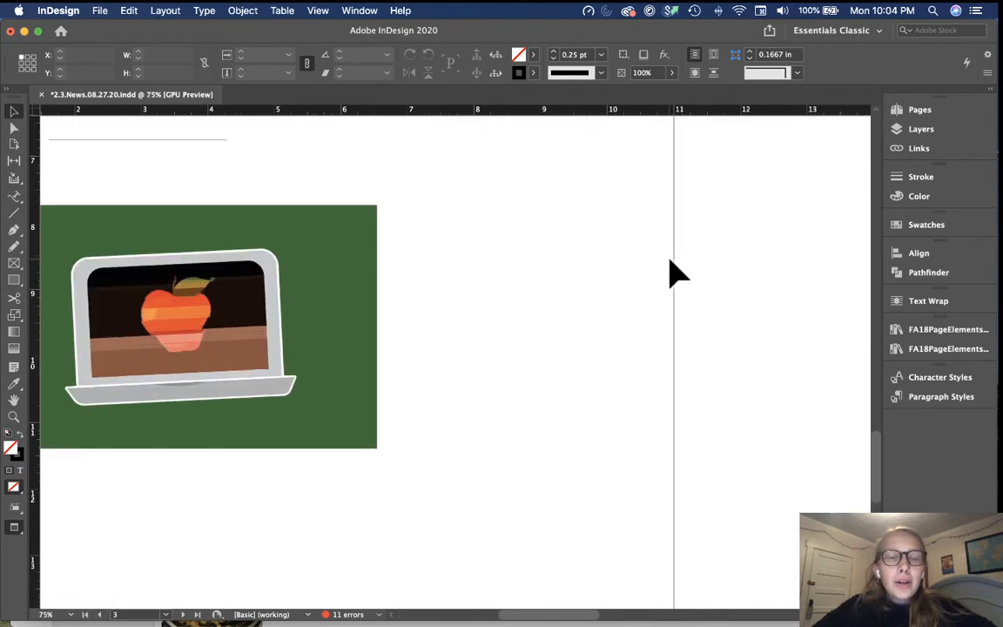
left_click(572, 293)
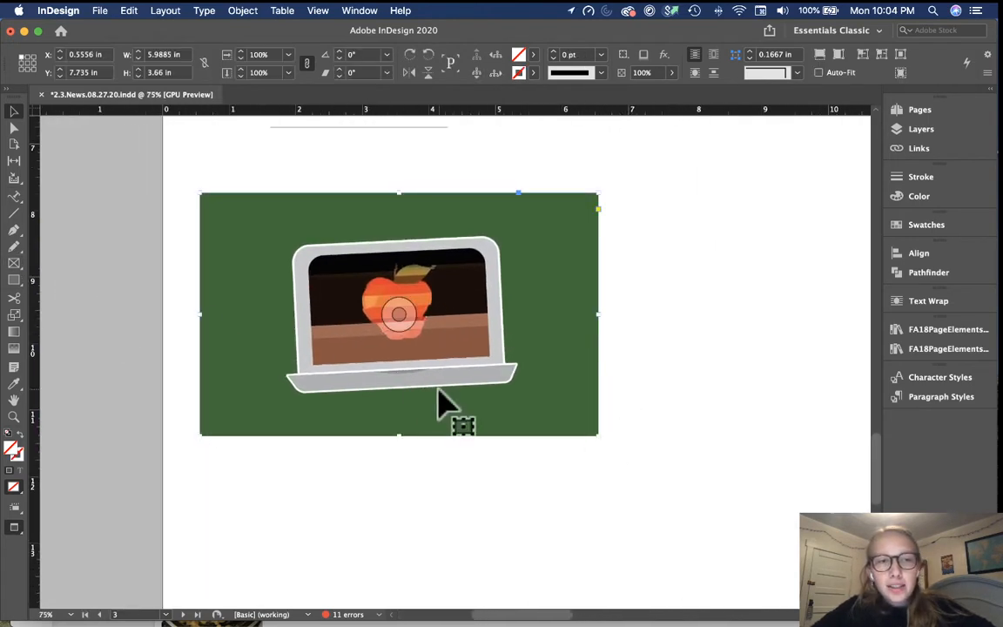
left_click_drag(598, 313, 487, 296)
left_click(523, 297)
Slide the image sideways inside its cropped frame so the laptop sits near the frame's right edge, and deselect it.
left_click(344, 315)
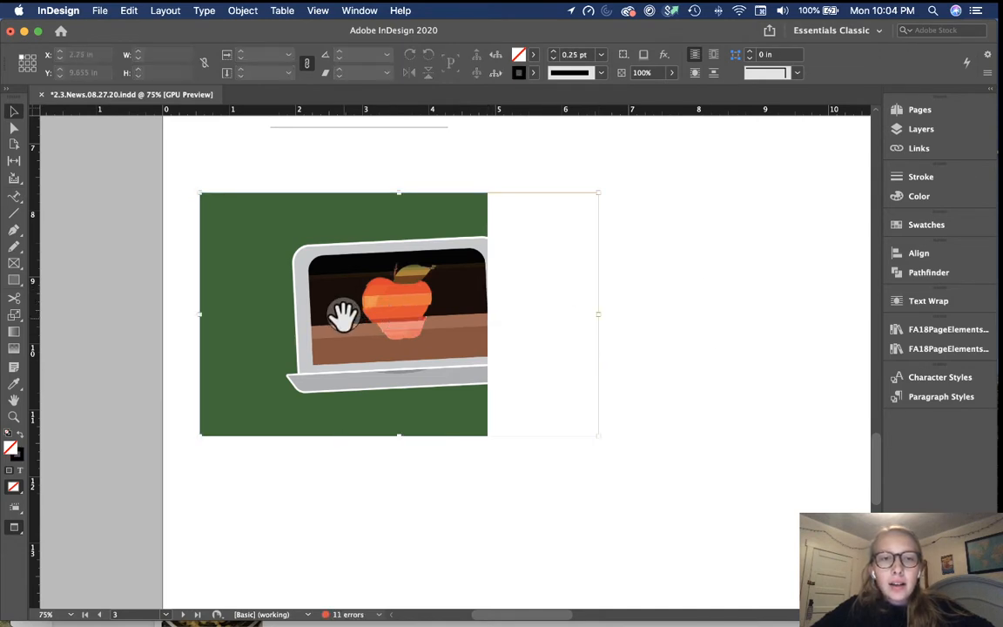
left_click(502, 297)
left_click_drag(342, 309, 294, 301)
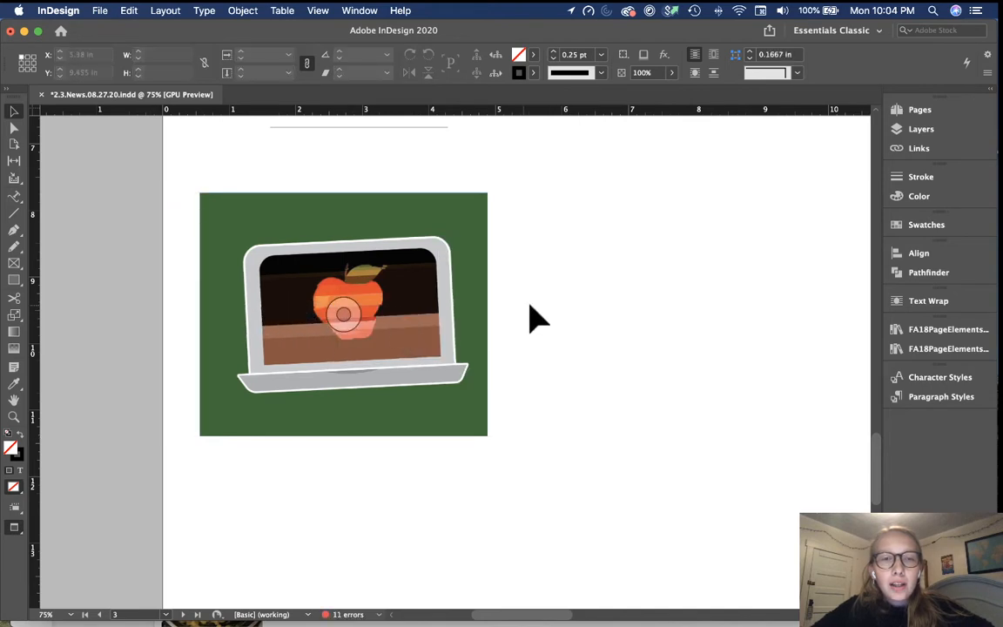
left_click(571, 302)
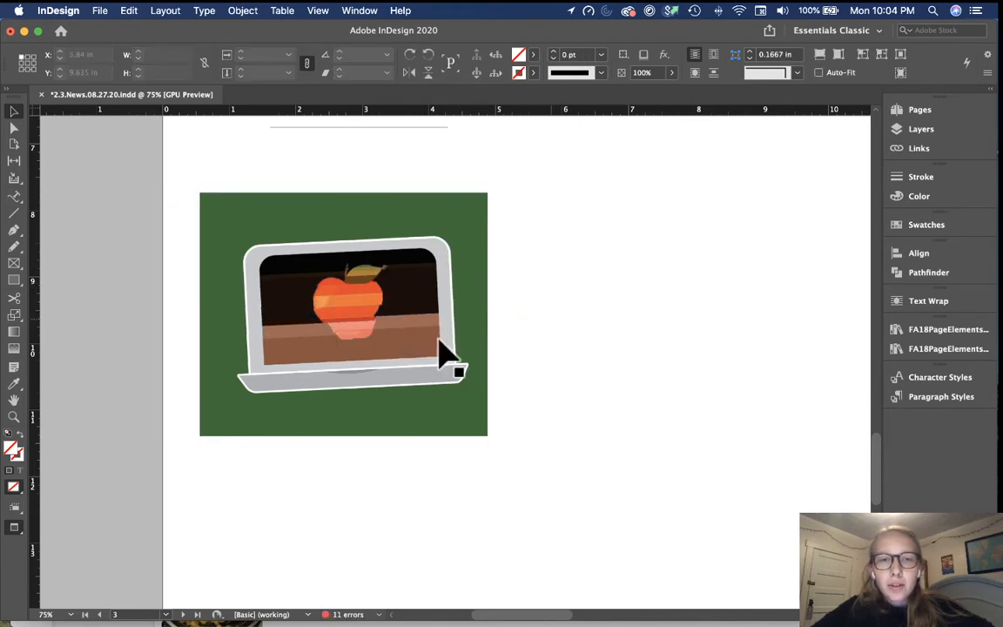
left_click_drag(342, 309, 391, 329)
left_click(564, 339)
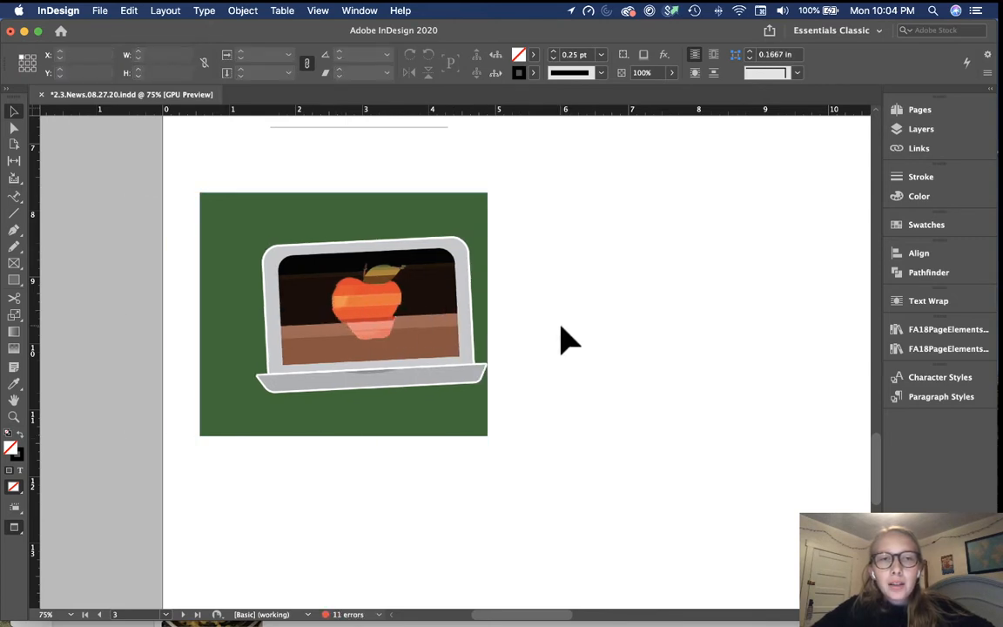
Try enlarging the frame proportionally without scaling its image, to about 7.03 × 5.95 in and about 6.86 × 5.81 in, undoing each resize.
key("super+minus")
key("super+minus")
key("super+equal")
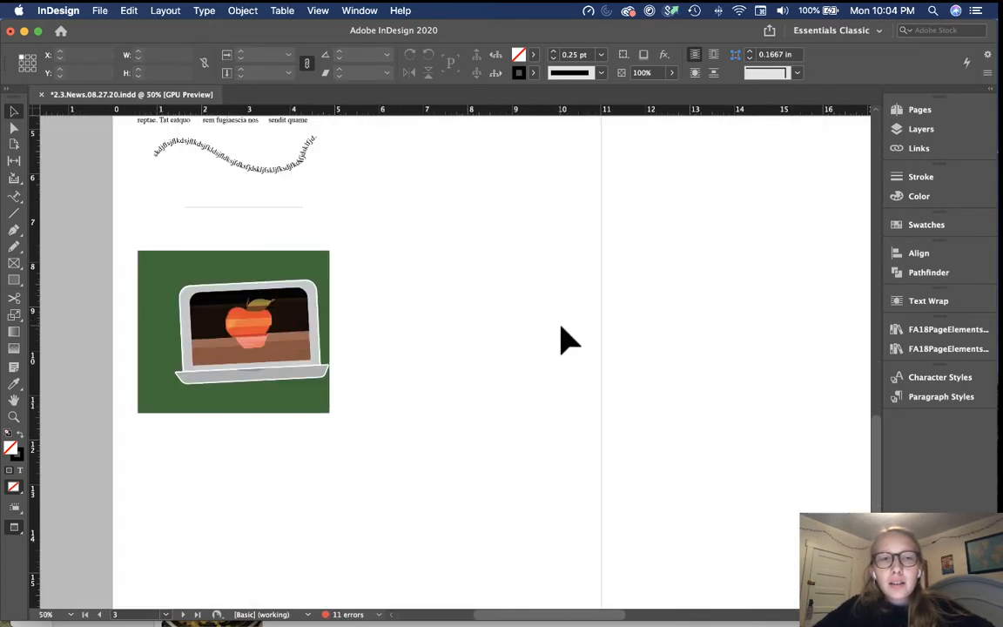
scroll(564, 339, "left", 3)
scroll(514, 351, "down", 2)
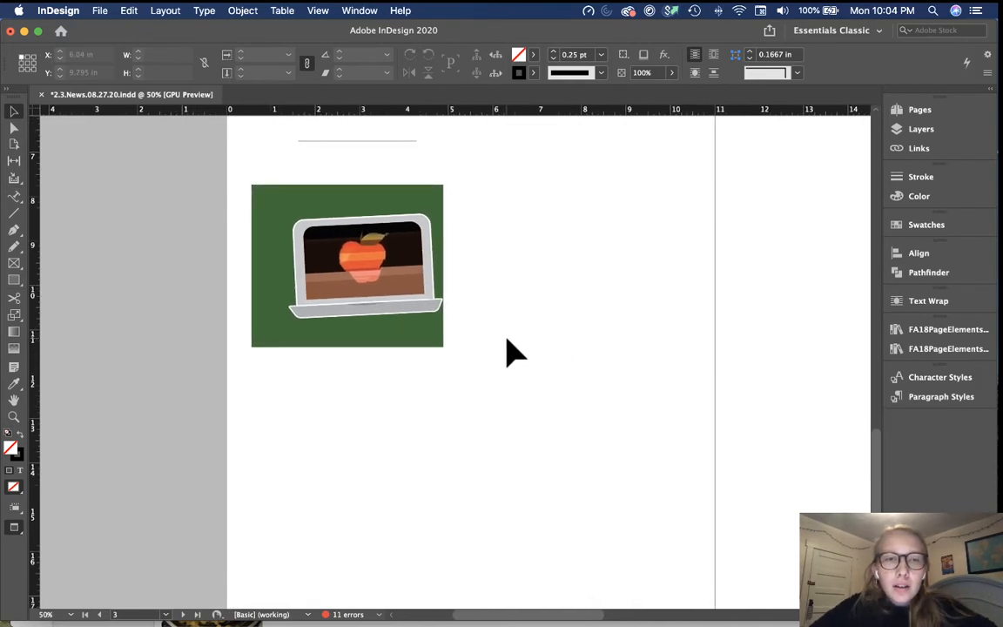
left_click(434, 338)
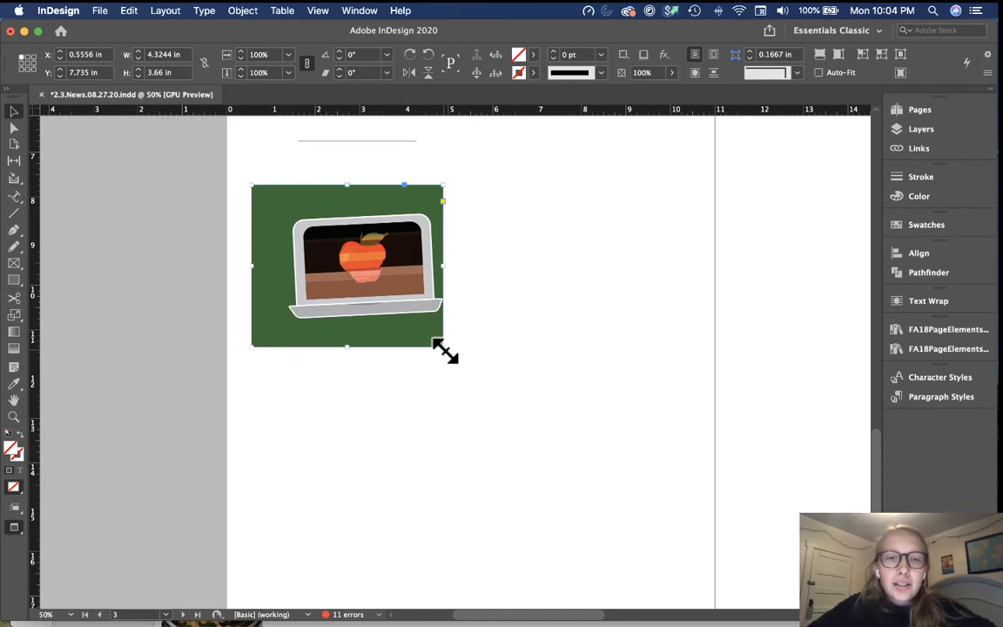
left_click_drag(444, 349, 563, 448)
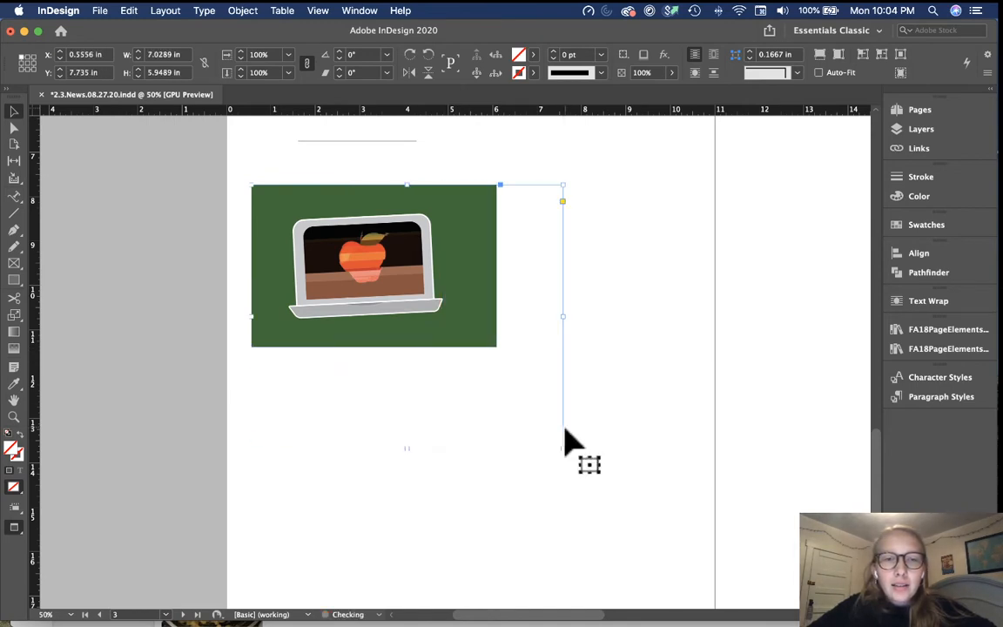
key("super+z")
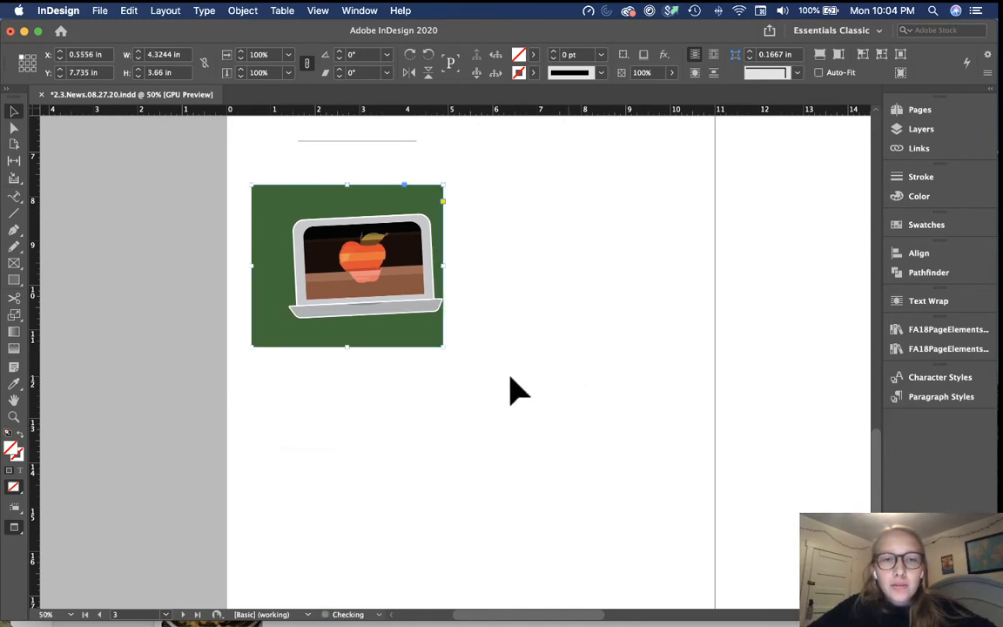
left_click_drag(446, 349, 557, 442)
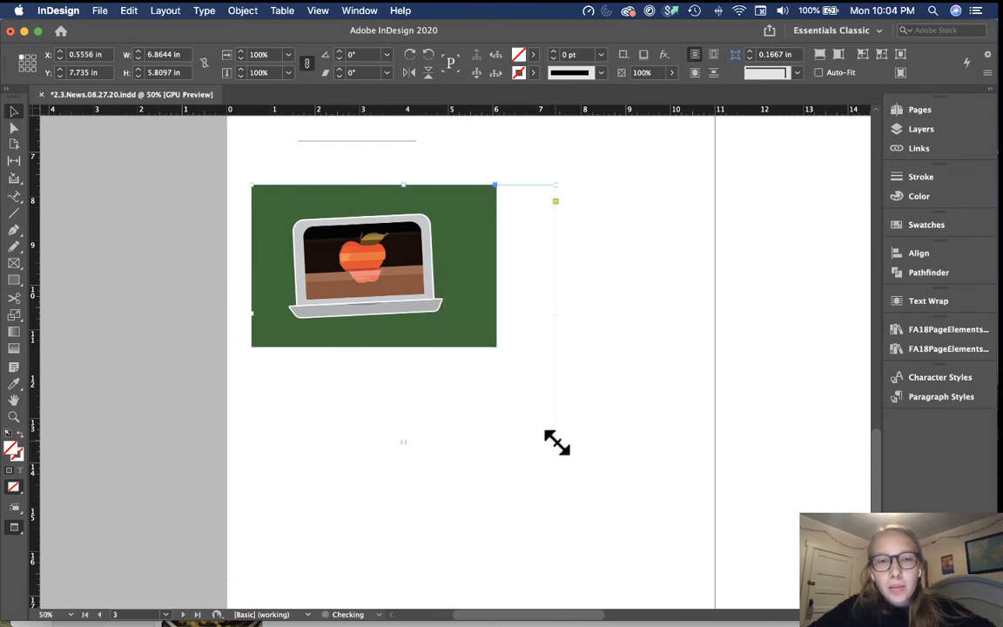
key("super+z")
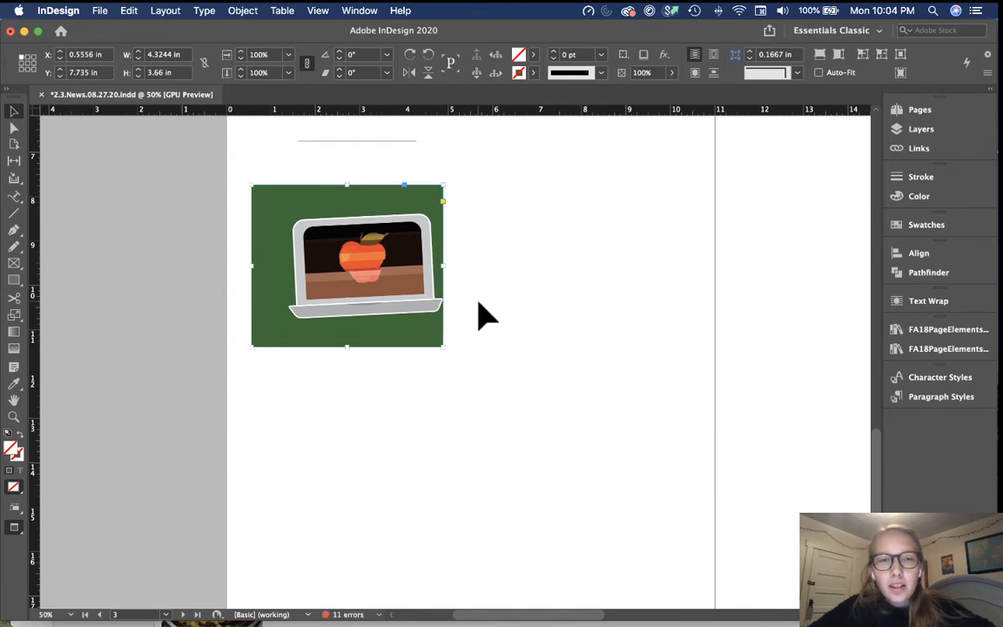
Reposition the image inside its frame so the laptop is roughly centred horizontally, and deselect it.
left_click(478, 303)
key("super+equal")
scroll(478, 303, "up", 4)
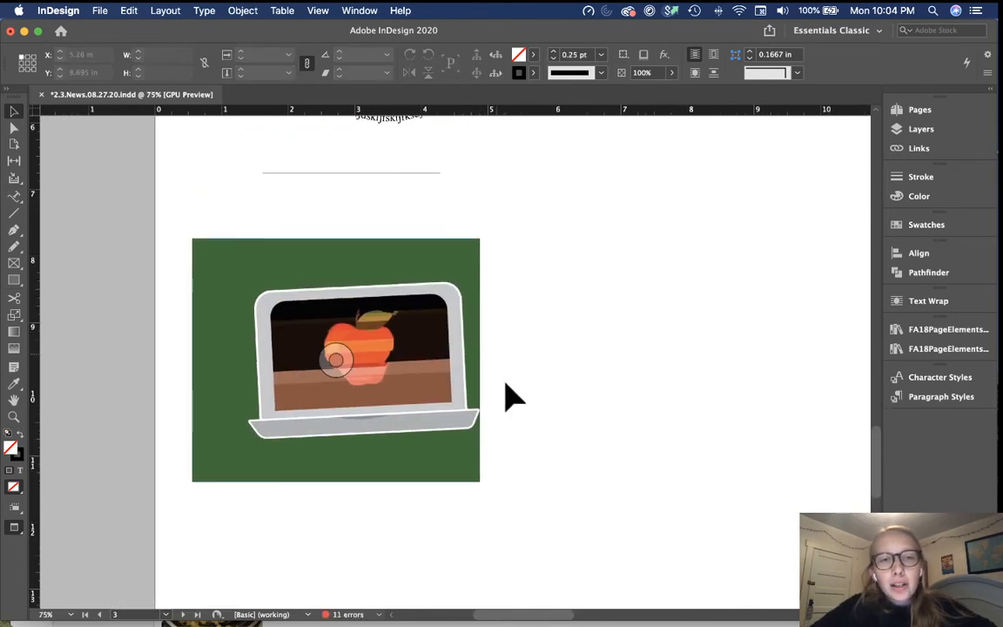
scroll(431, 347, "down", 2)
left_click(358, 331)
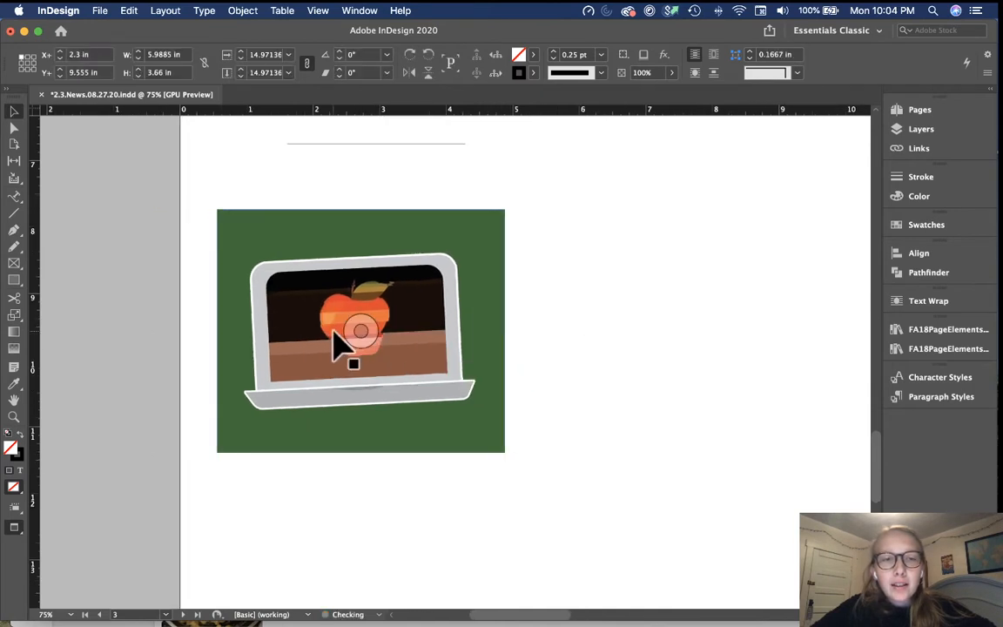
left_click_drag(362, 331, 383, 334)
left_click(570, 338)
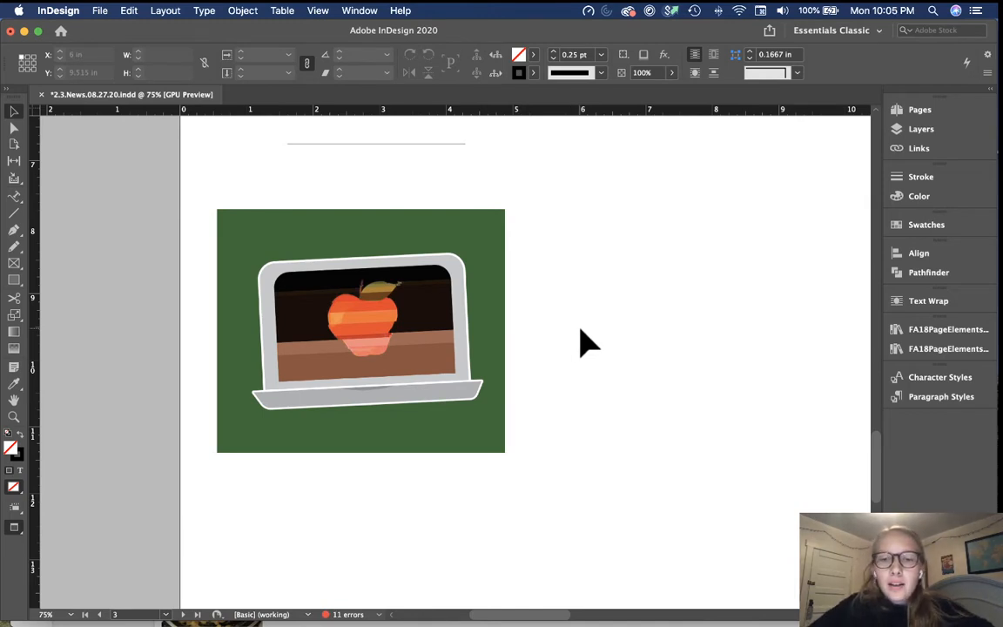
Scale the frame and its image together proportionally from the lower-right corner to about 6.3 in wide, and deselect them.
key("super+minus")
scroll(581, 342, "down", 3)
scroll(581, 342, "right", 1)
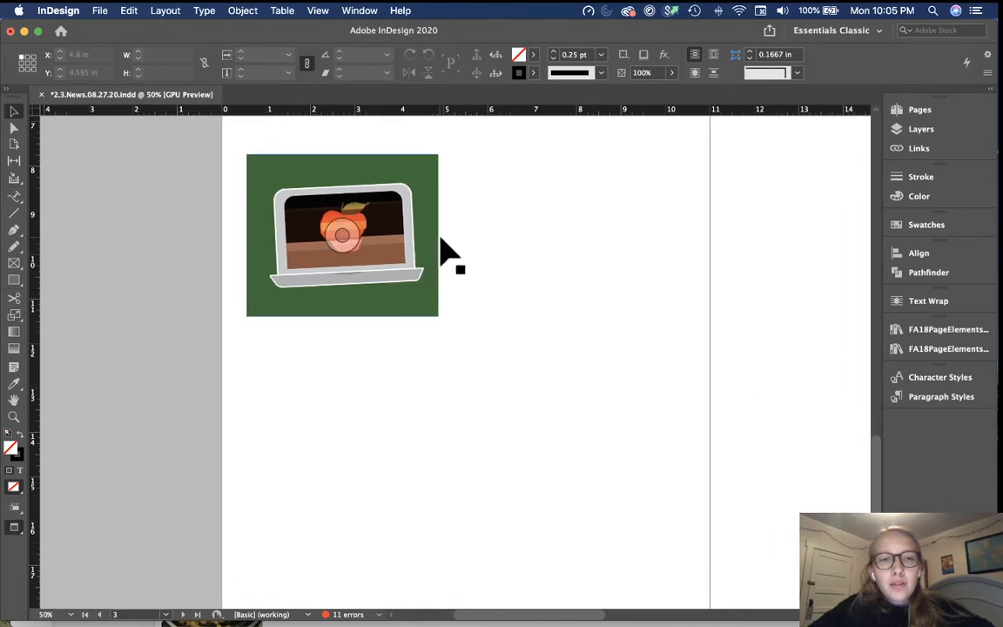
left_click(419, 271)
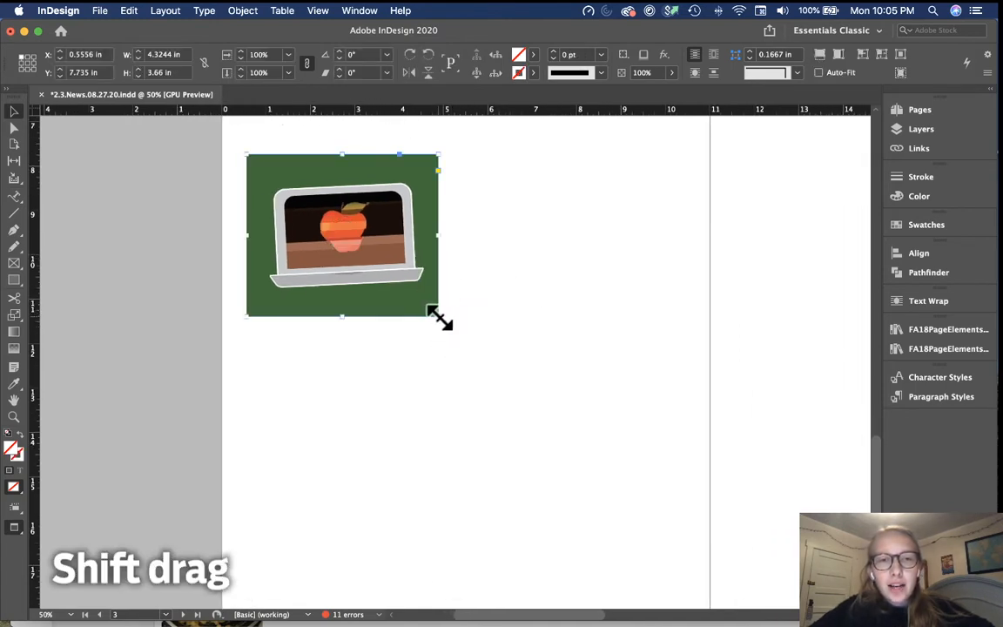
left_click_drag(438, 315, 549, 408)
key("super+z")
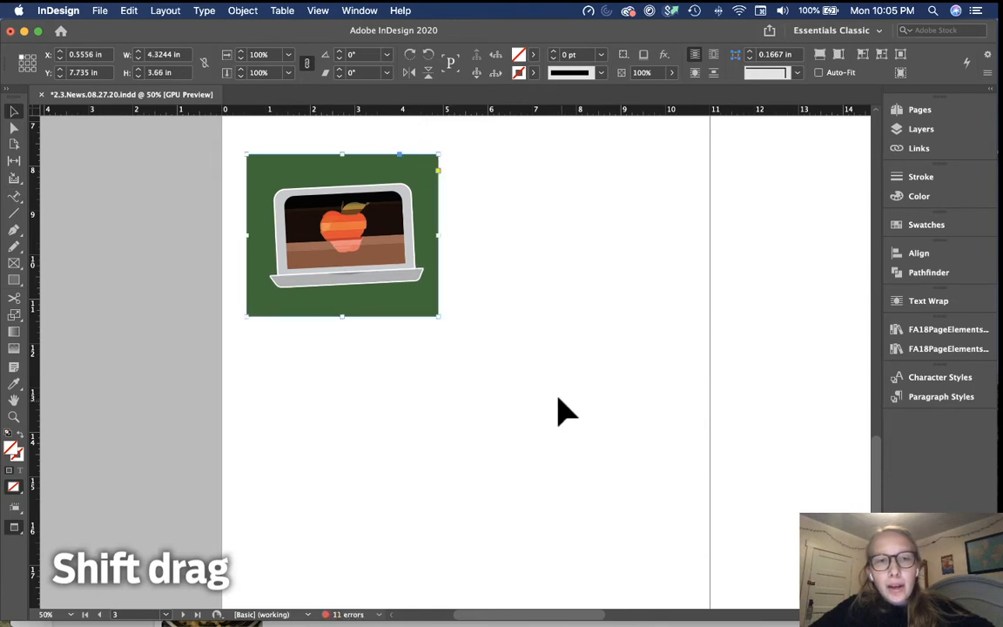
left_click_drag(440, 318, 520, 391)
left_click(593, 286)
Try enlarging the four-column text frame proportionally from its lower-right corner, and undo the resize.
scroll(592, 290, "up", 5)
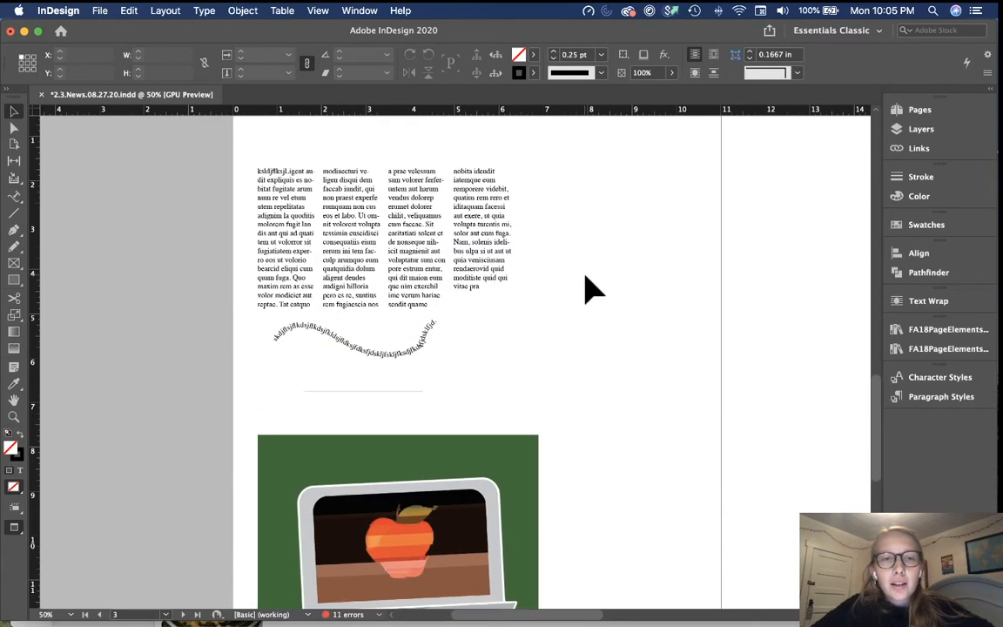
key("super+equal")
scroll(586, 279, "up", 5)
left_click(522, 411)
scroll(521, 410, "down", 4)
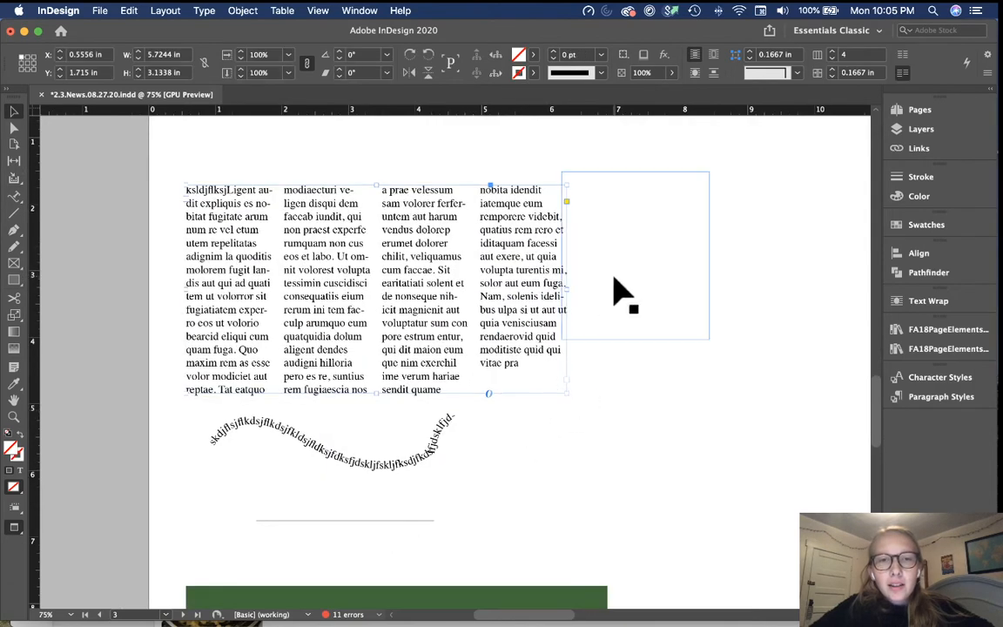
scroll(618, 293, "up", 1)
key("w")
key("w")
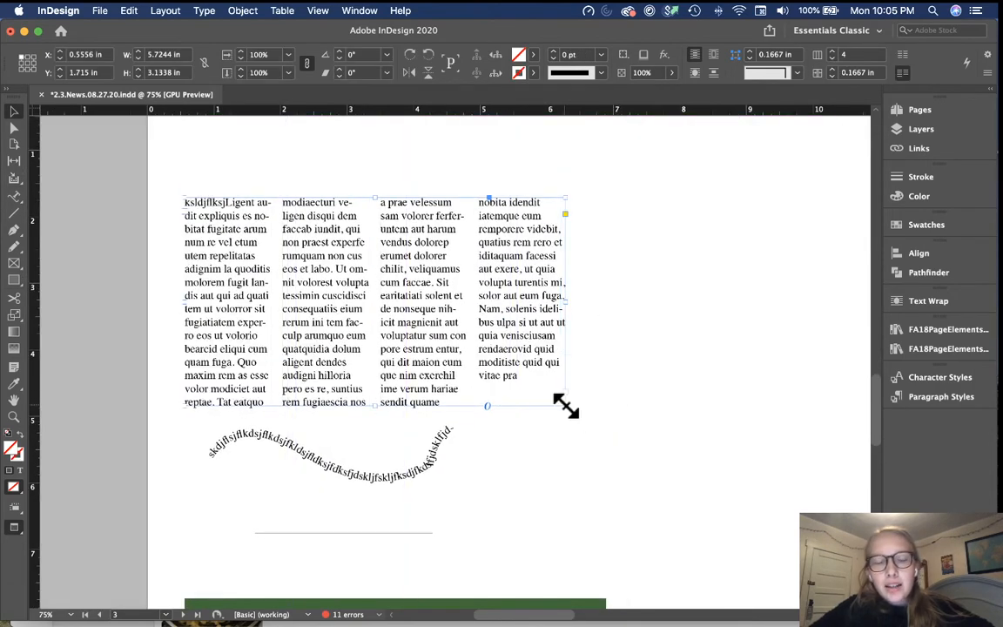
left_click_drag(566, 406, 694, 520)
key("super+z")
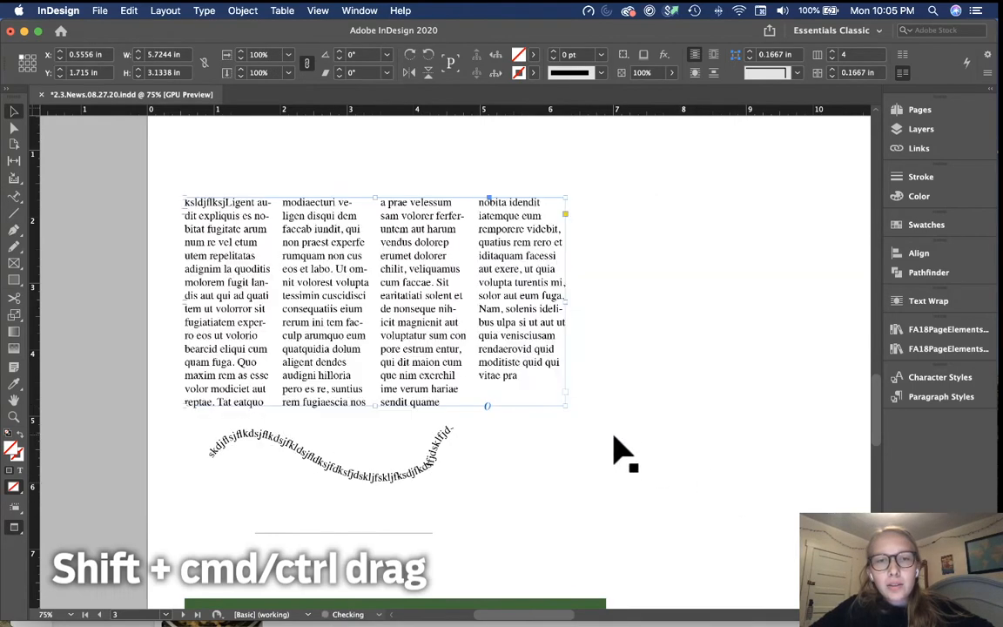
Try enlarging only the text frame to about 7.67 × 4.2 in, undo it, and repeat and undo another proportional enlargement.
left_click_drag(566, 405, 649, 488)
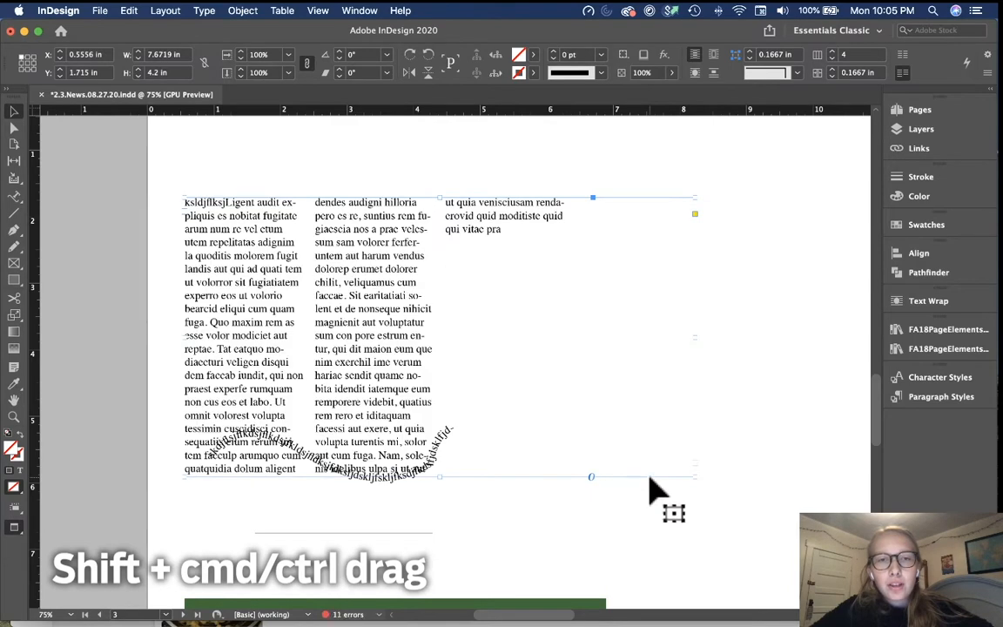
key("super+z")
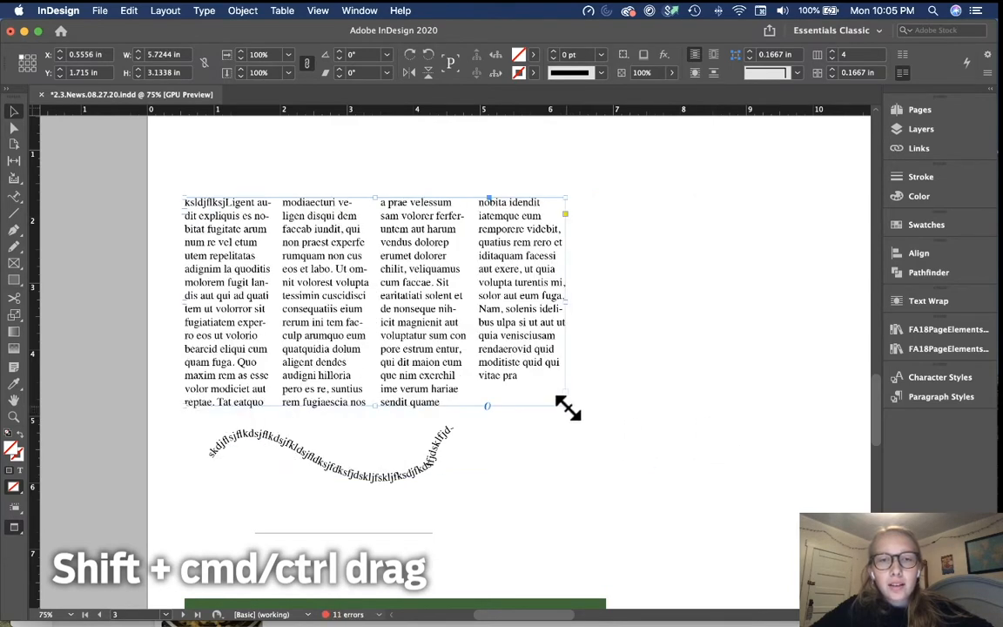
left_click_drag(567, 406, 672, 488)
key("super+z")
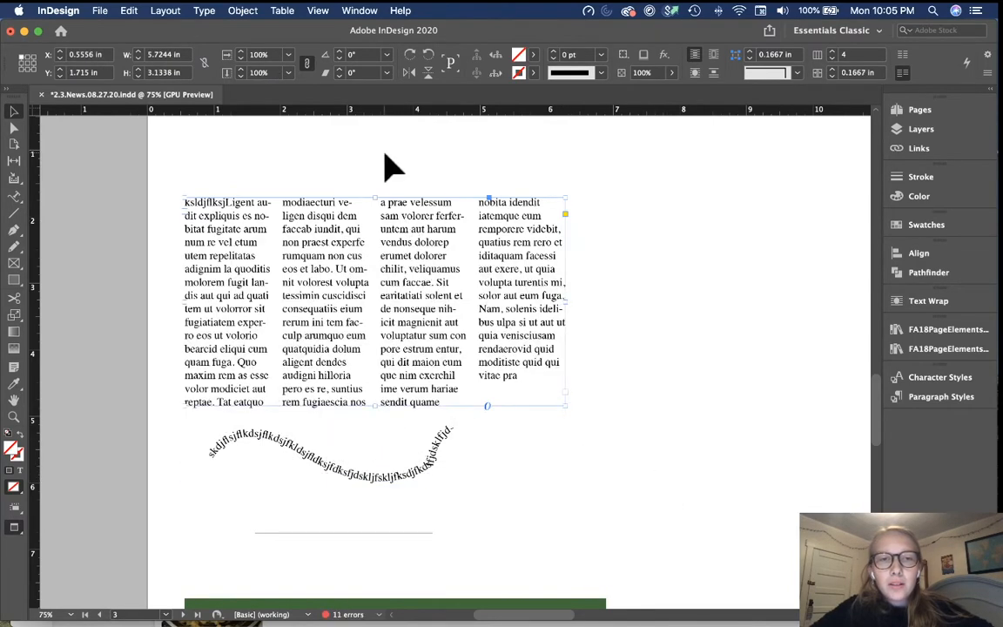
Try scaling the curved path text proportionally to about 8.43 in and about 10.15 in wide, undo each attempt, and deselect it.
scroll(394, 165, "down", 5)
left_click(426, 282)
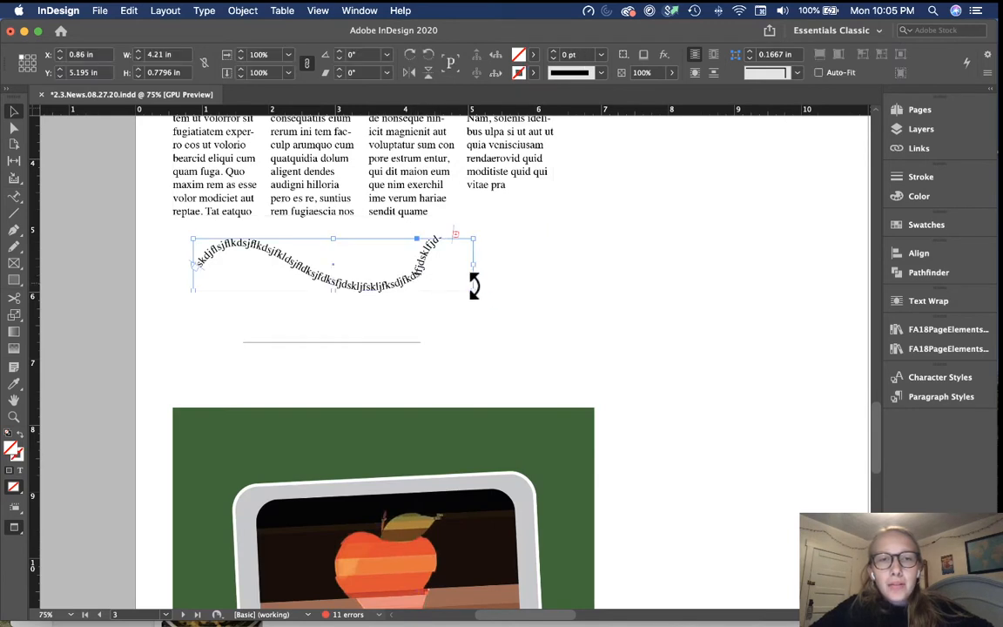
left_click_drag(478, 293, 553, 343)
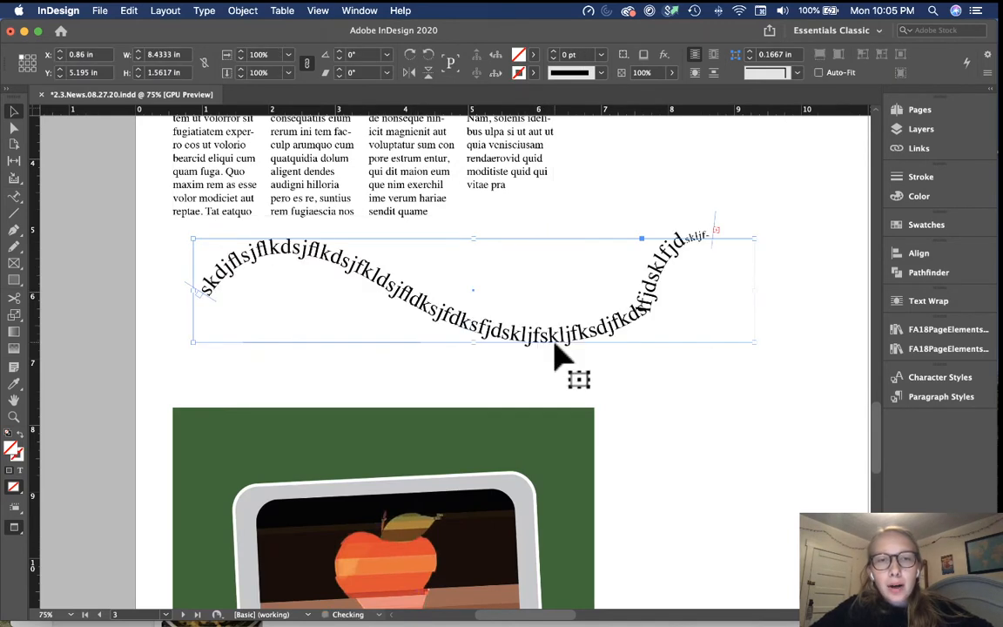
key("super+z")
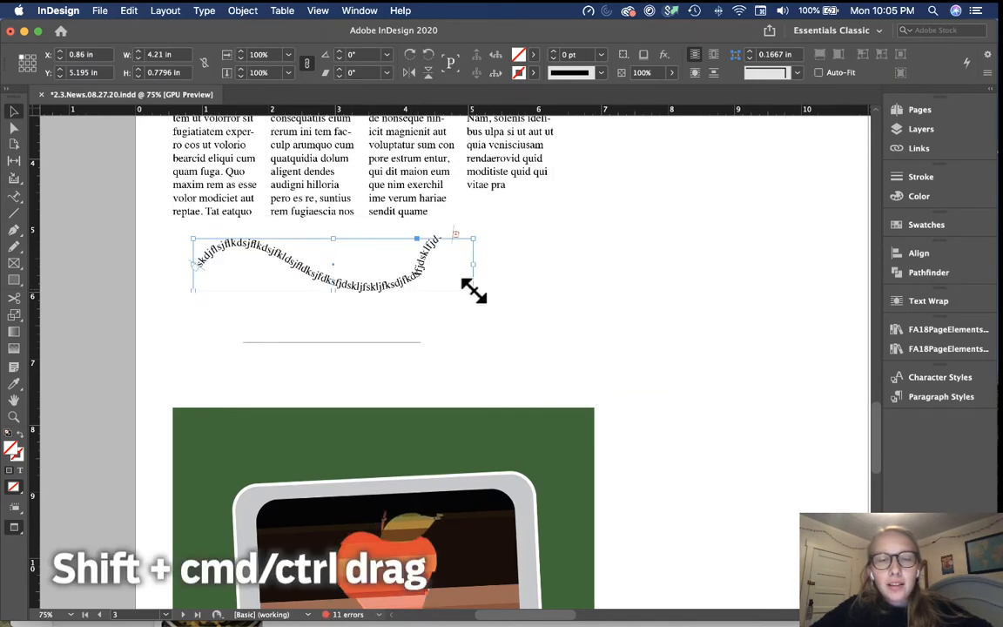
left_click_drag(473, 291, 638, 376)
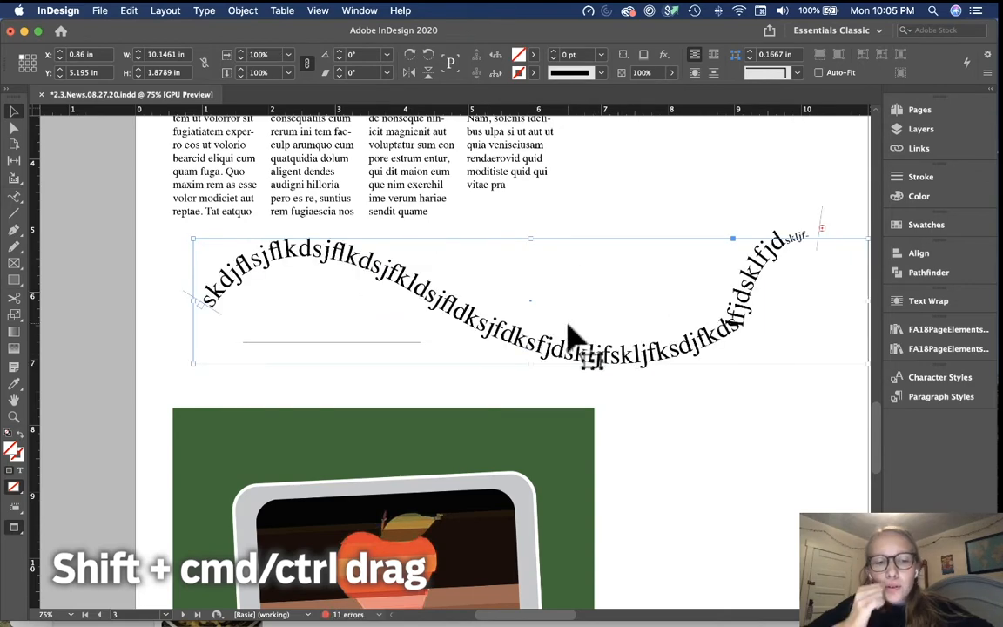
key("super+z")
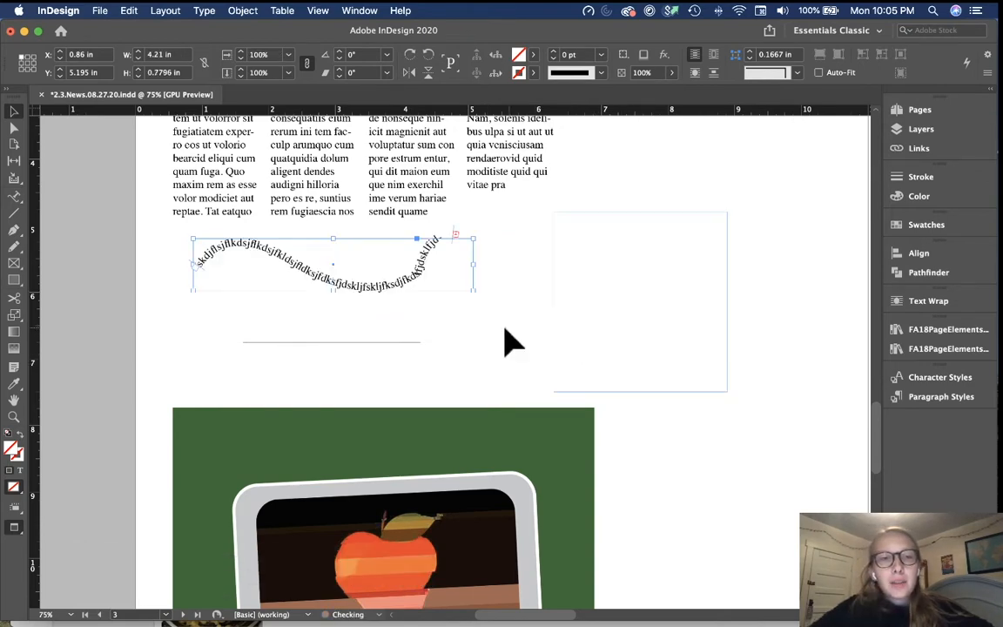
left_click(509, 343)
Look over the Indiana General Assembly article on page 1 and return to the empty area below the practice image.
scroll(493, 341, "up", 5)
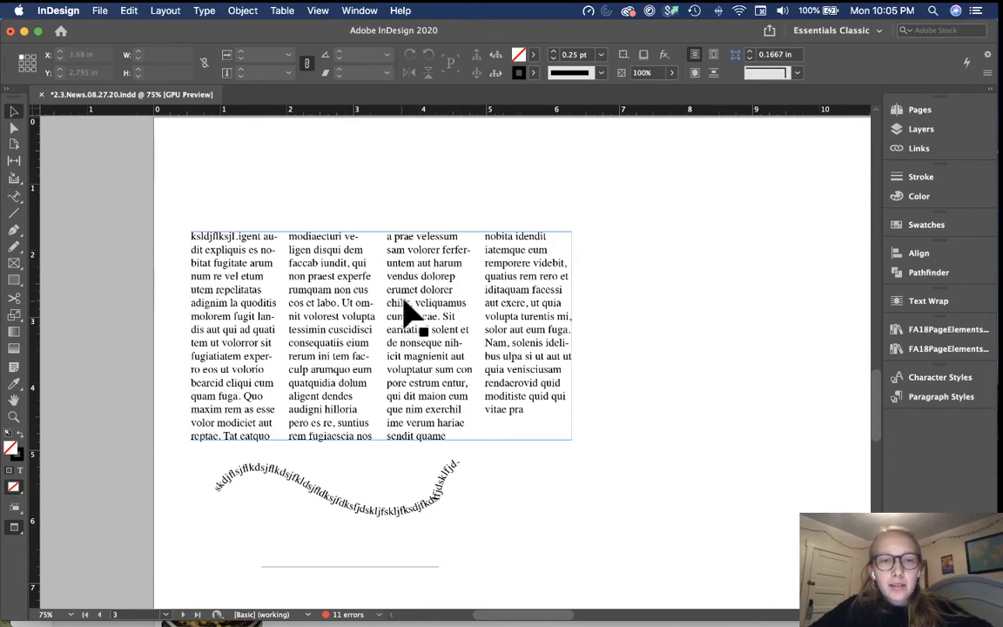
scroll(314, 302, "up", 12)
scroll(314, 302, "right", 6)
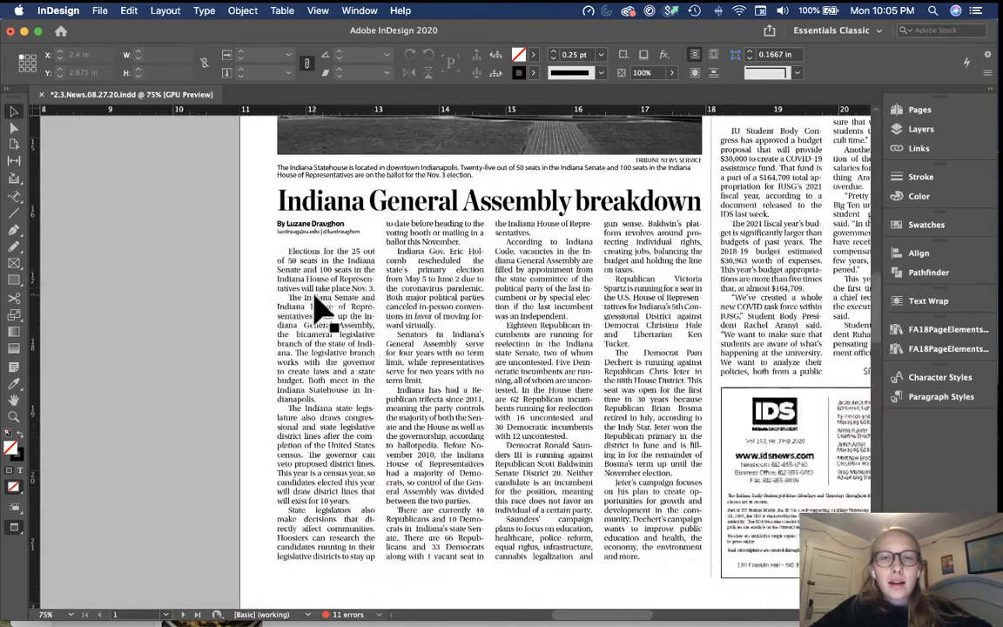
scroll(426, 320, "down", 12)
scroll(432, 328, "down", 15)
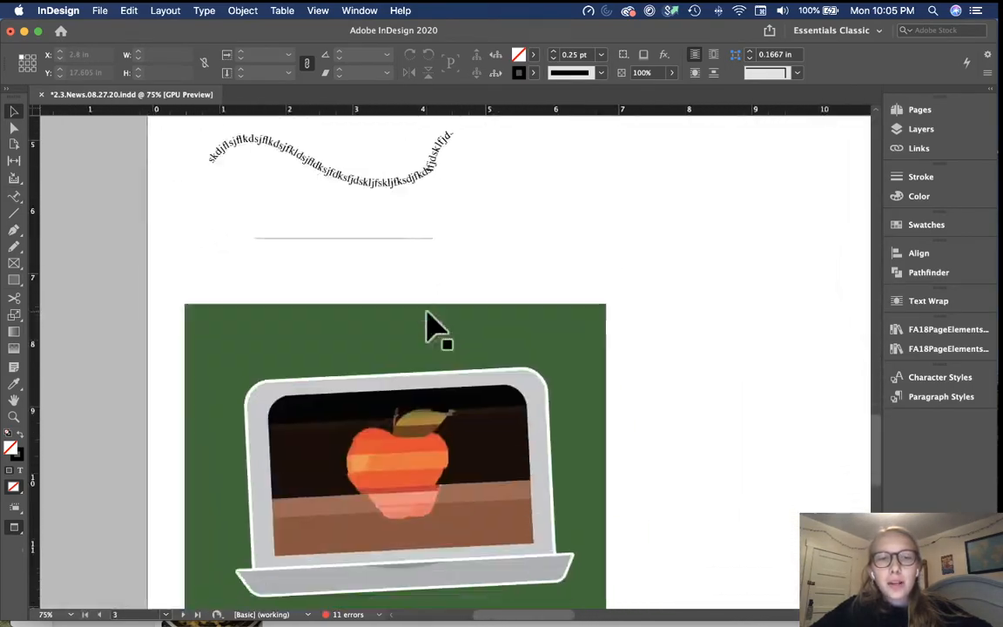
scroll(574, 355, "down", 5)
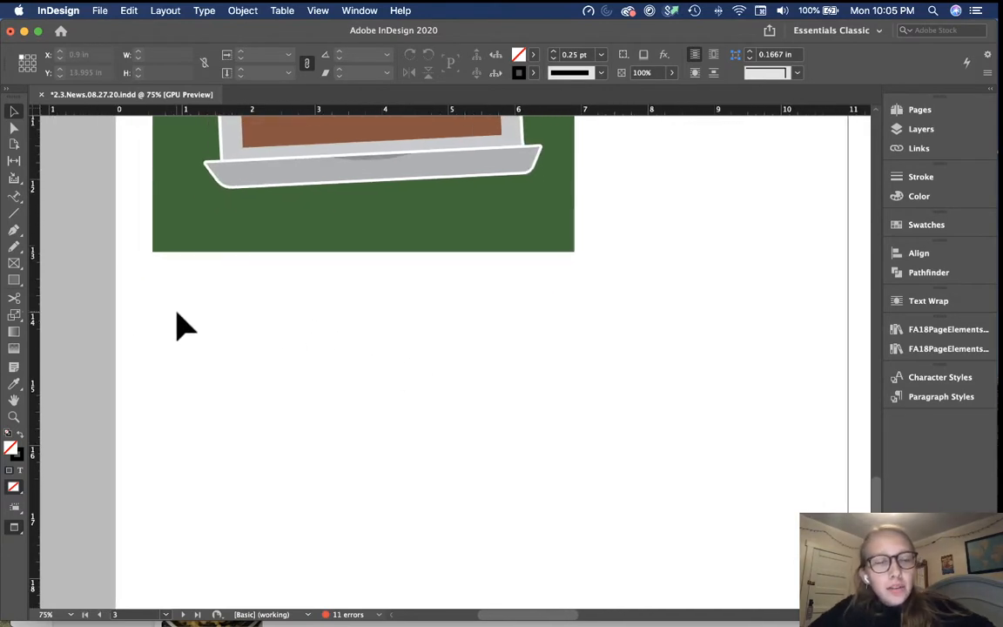
Draw a rectangle about 3.33 × 1.9 in in the empty area below the practice image.
left_click(13, 281)
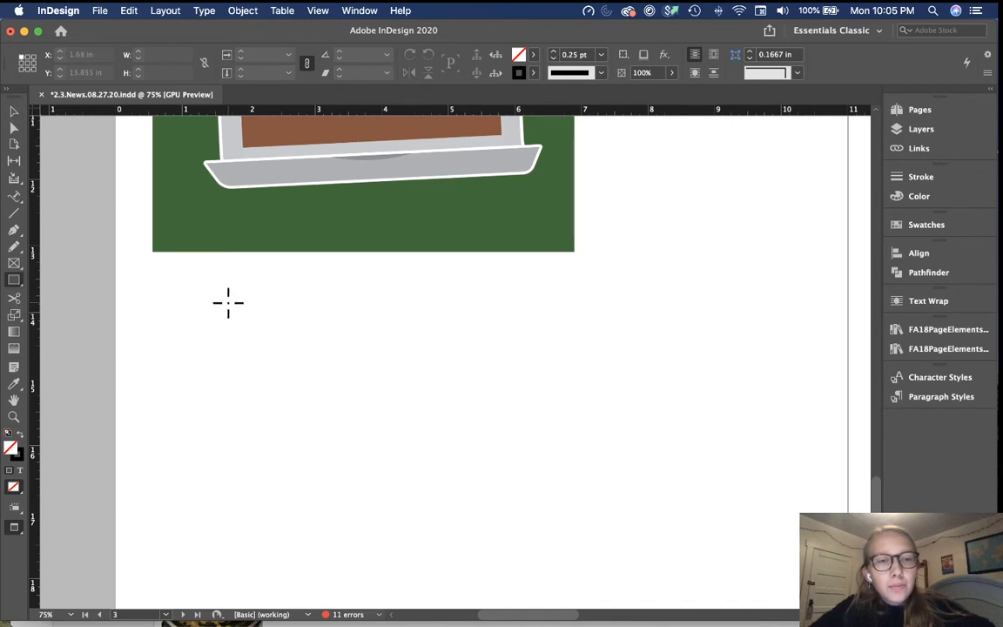
left_click_drag(263, 308, 485, 434)
key("v")
left_click(544, 352)
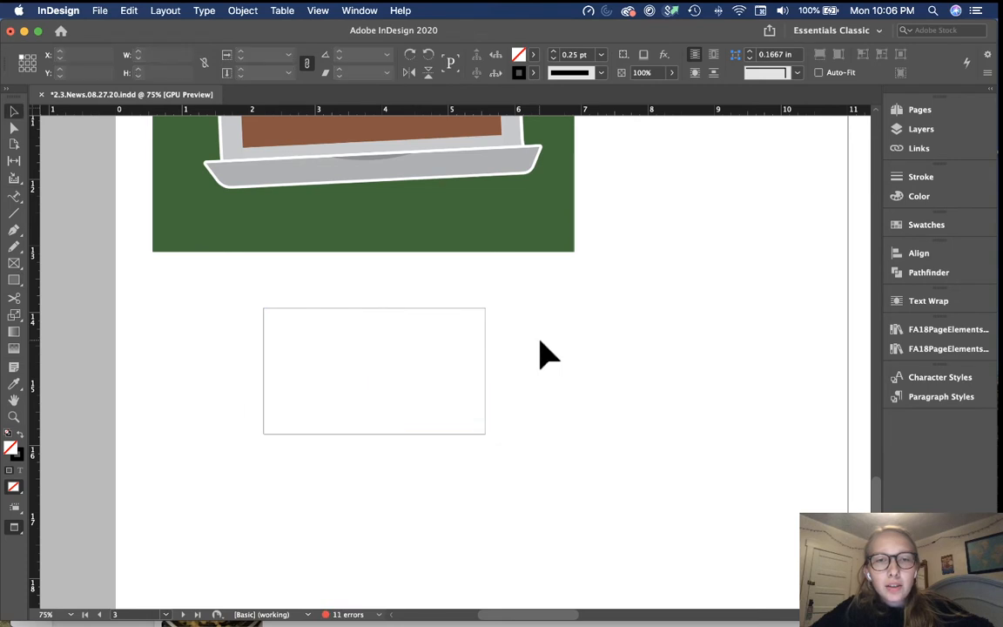
scroll(544, 352, "down", 2)
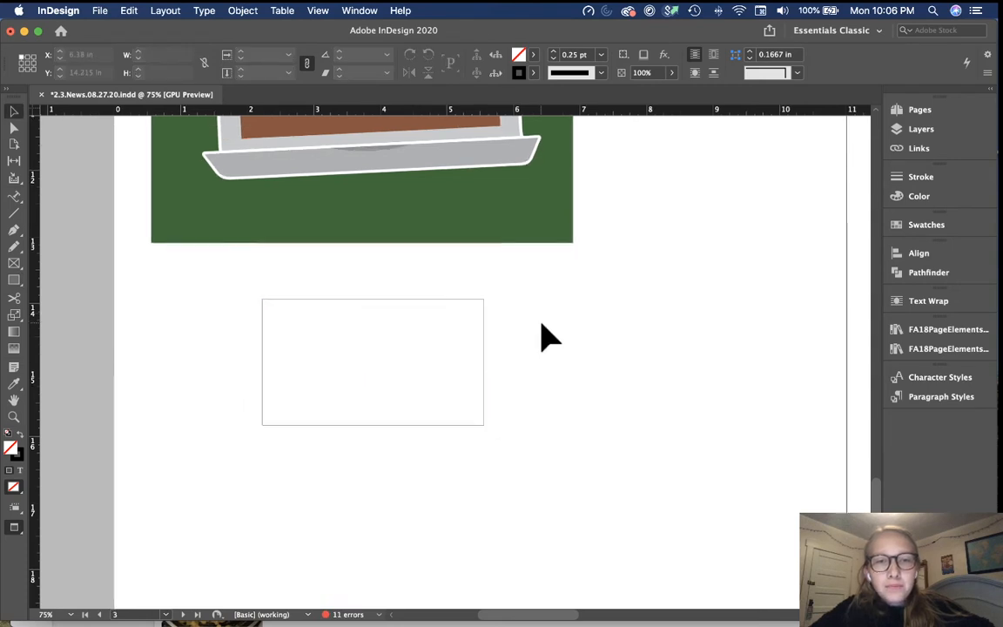
Fill the rectangle below the image with [Registration] at a 20% tint and set its stroke to [None].
left_click(454, 373)
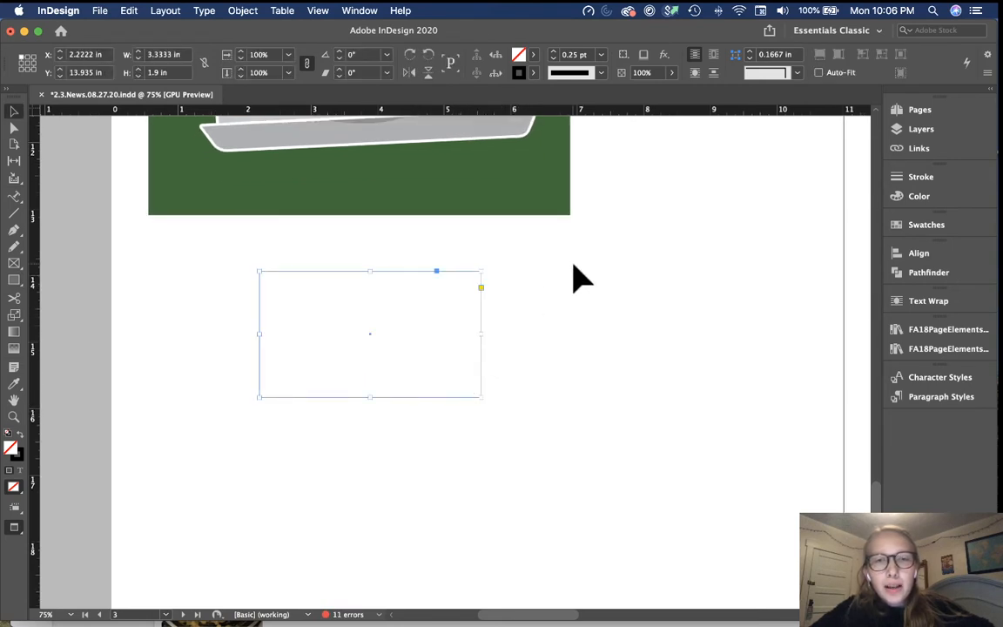
left_click(534, 57)
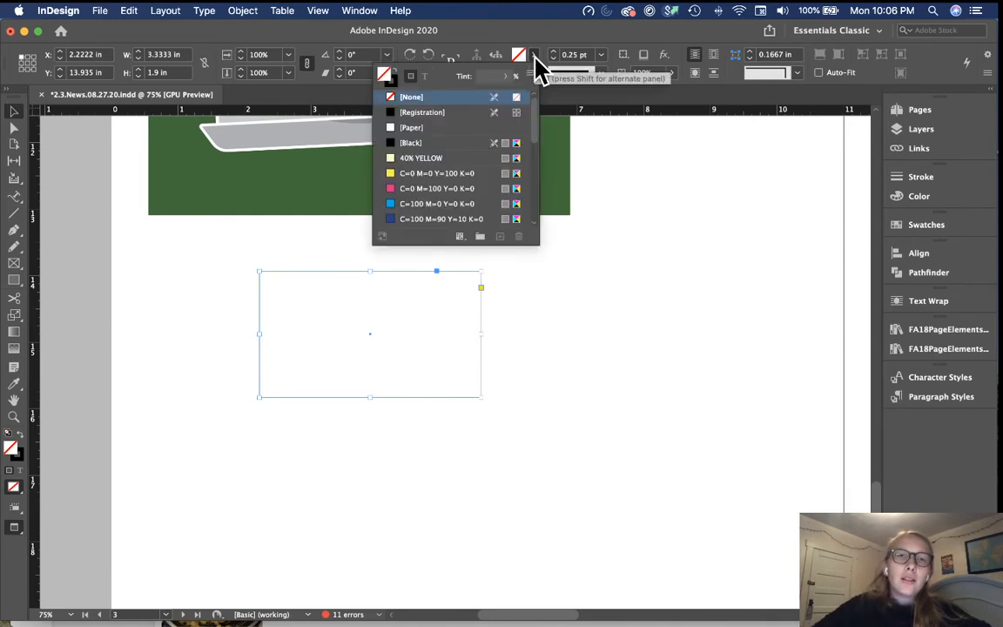
left_click(450, 124)
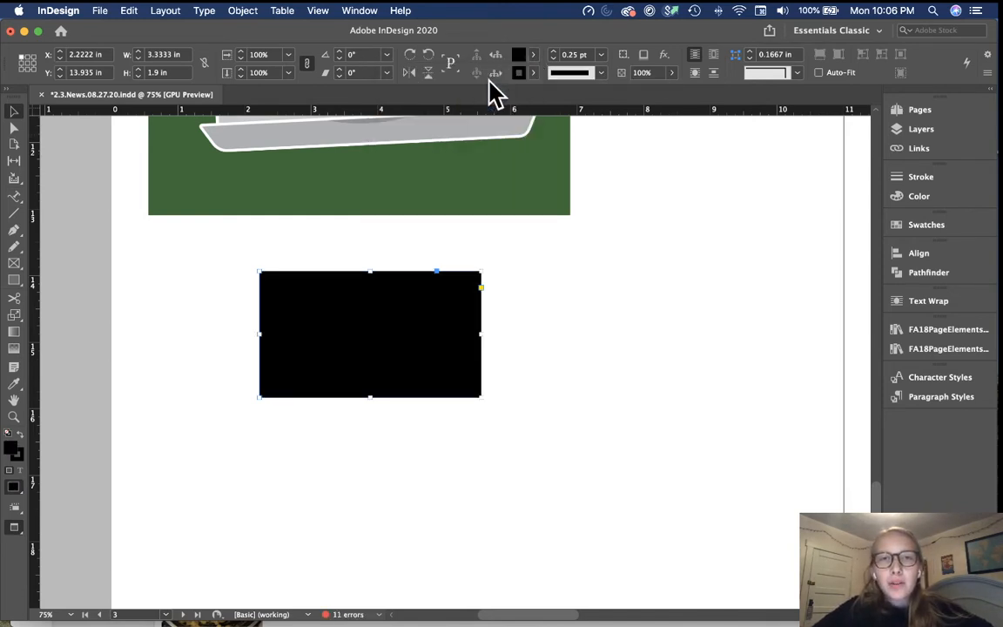
left_click(534, 55)
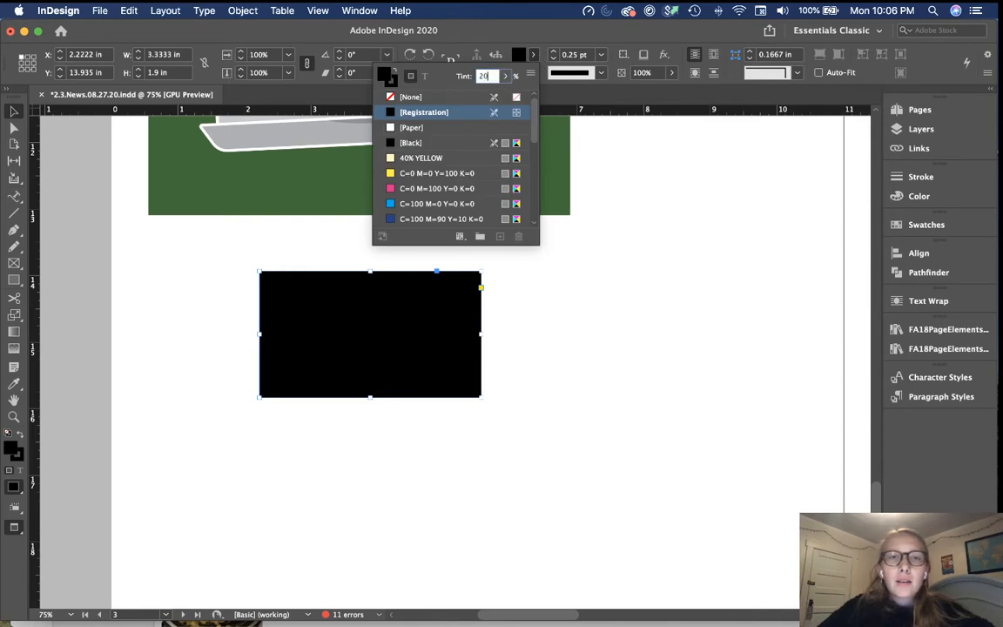
key("Return")
left_click(536, 73)
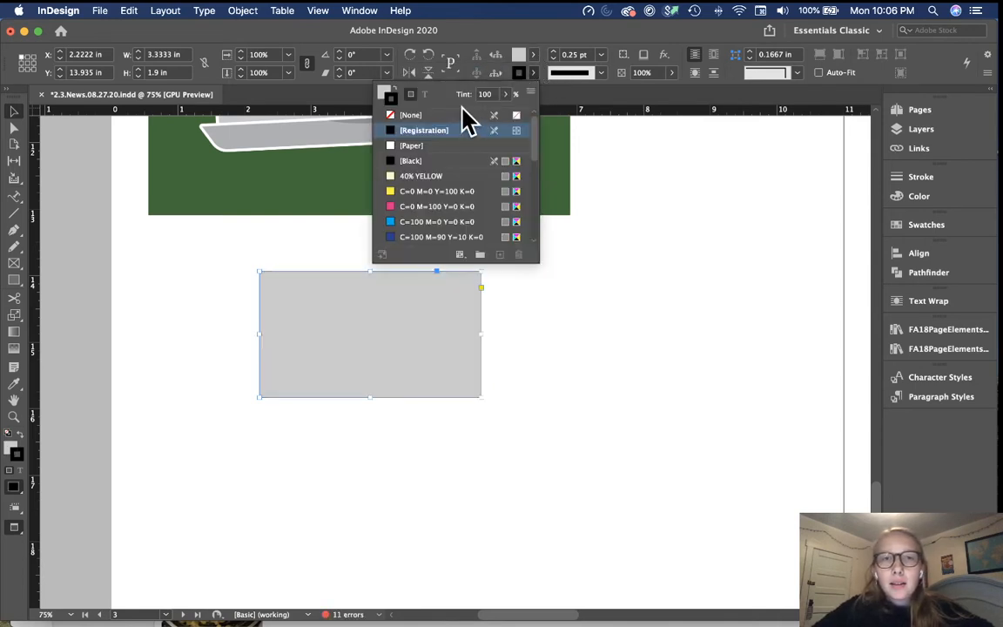
left_click(457, 115)
left_click(554, 329)
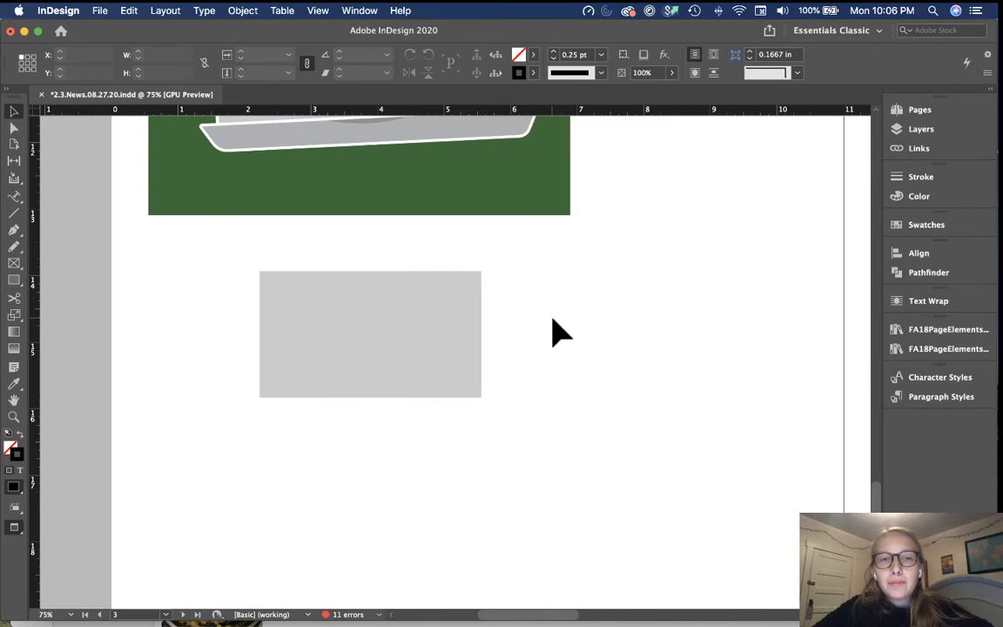
Move the grey rectangle from below the image up to the fourth column of the text frame.
key("super+minus")
key("super+minus")
key("super+equal")
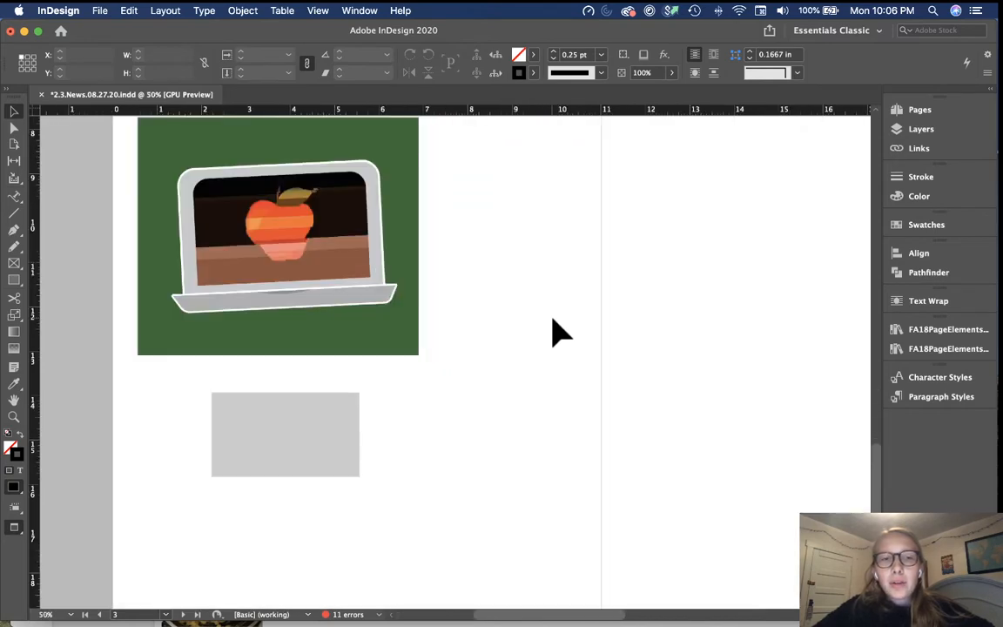
scroll(559, 331, "up", 2)
left_click_drag(331, 503, 571, 182)
scroll(570, 182, "up", 6)
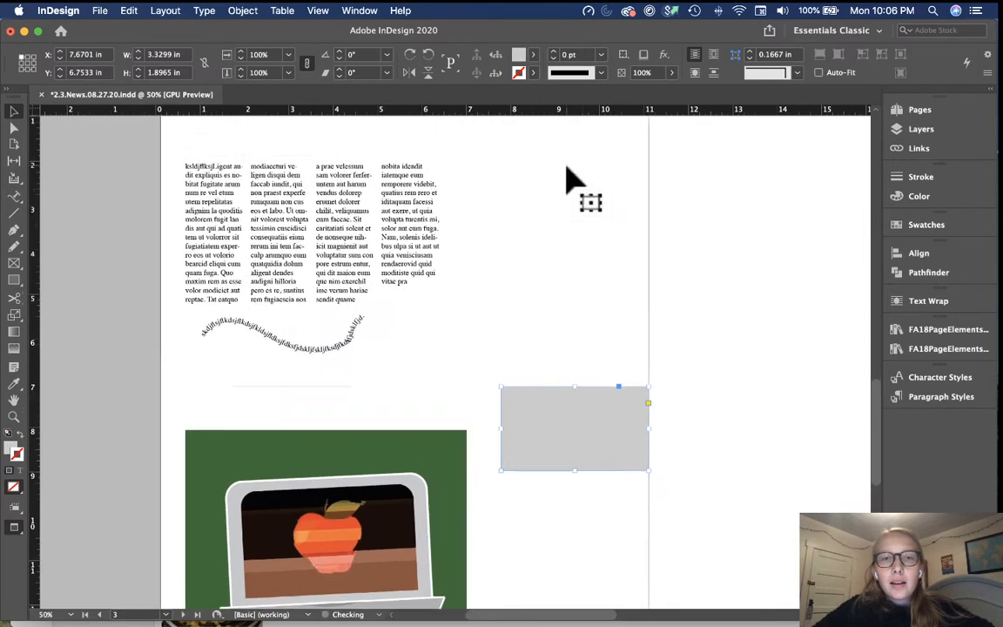
left_click_drag(573, 418, 458, 202)
Narrow the grey rectangle to the fourth text column's width, about 1.31 in, checking against the guides, and deselect it.
left_click_drag(537, 217, 453, 218)
key("w")
key("super+1")
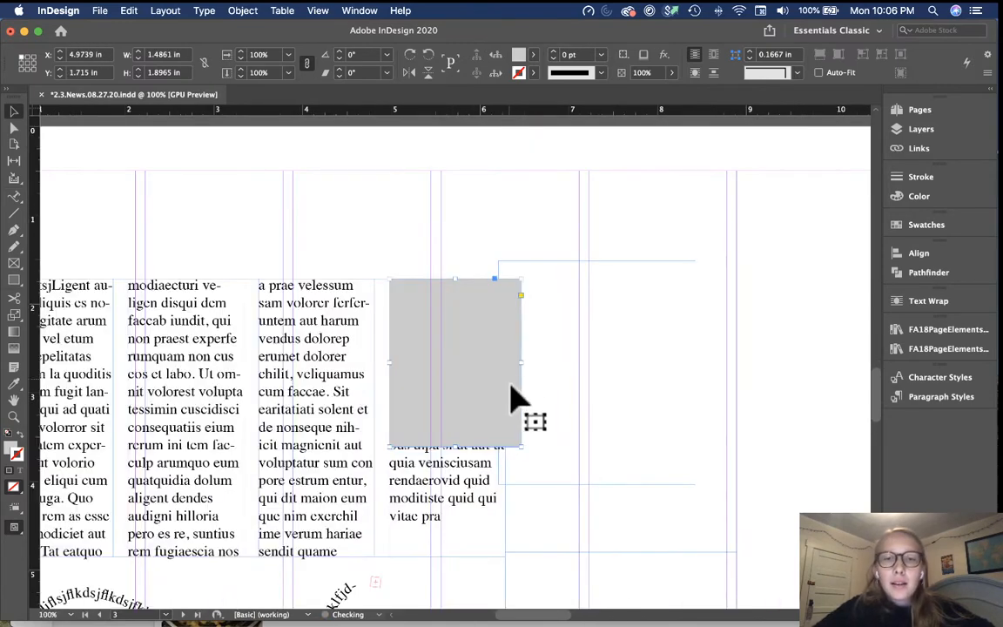
mouse_move(521, 362)
left_mouse_down()
mouse_move(494, 360)
mouse_move(506, 360)
left_mouse_up()
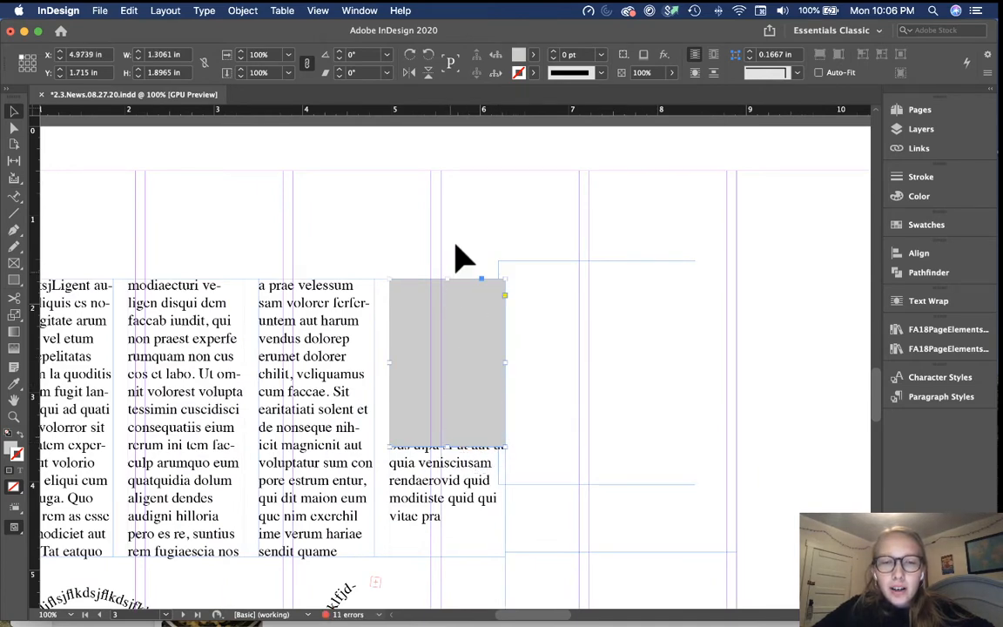
left_click(463, 192)
scroll(464, 191, "left", 2)
left_click(504, 368)
left_click(448, 193)
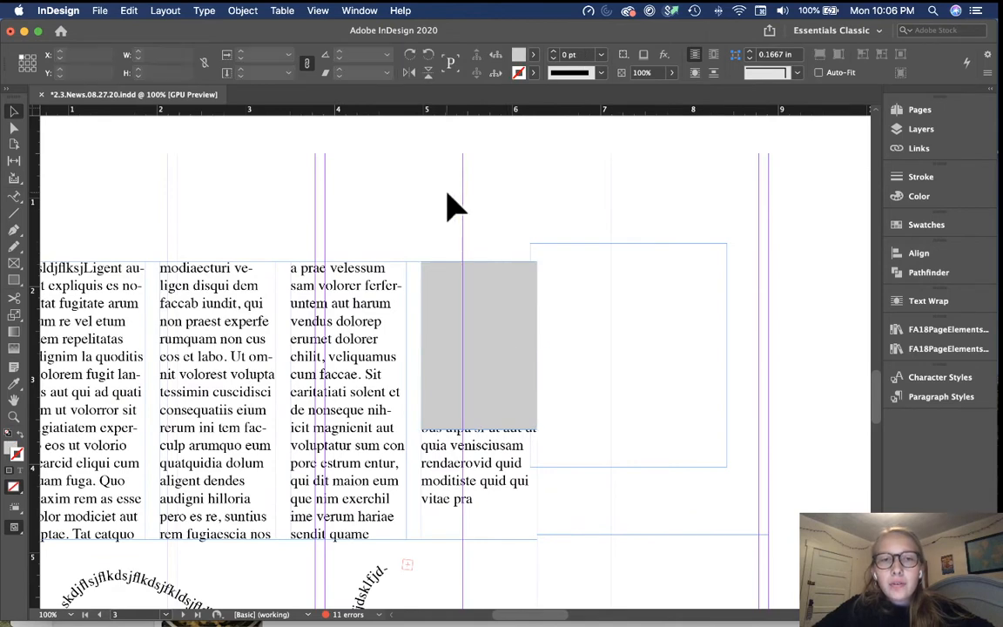
scroll(448, 193, "left", 3)
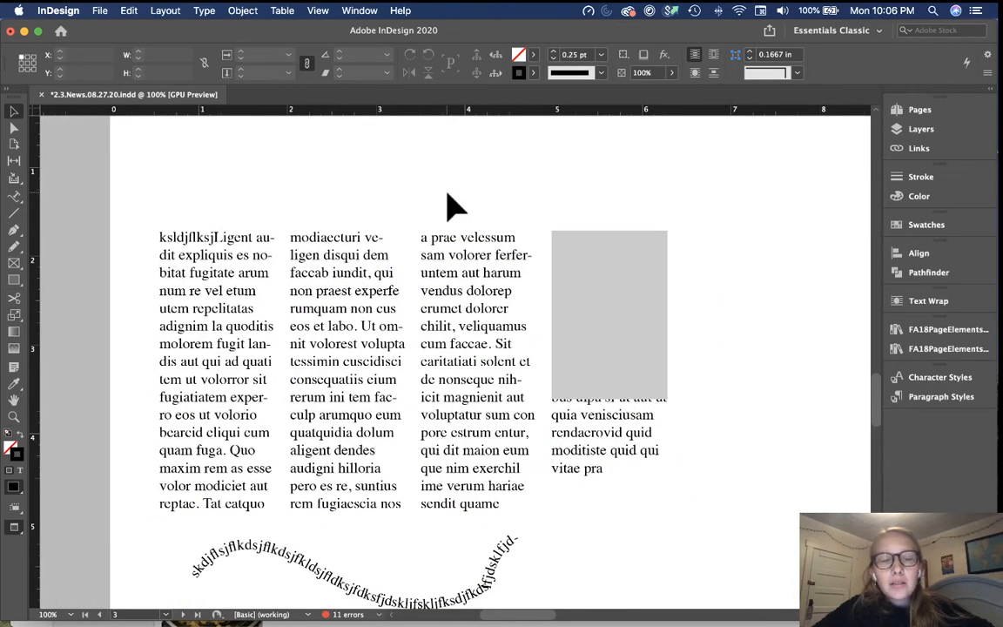
Create an eight-sided polygon, 1.3889 in wide and high, over the top of the text columns.
left_click(12, 285)
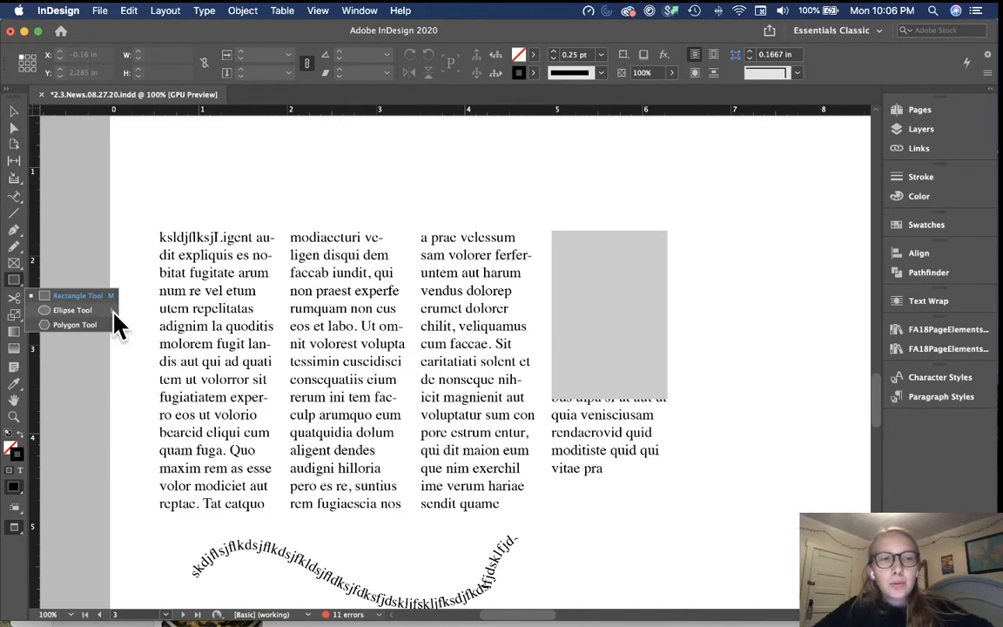
left_click(108, 326)
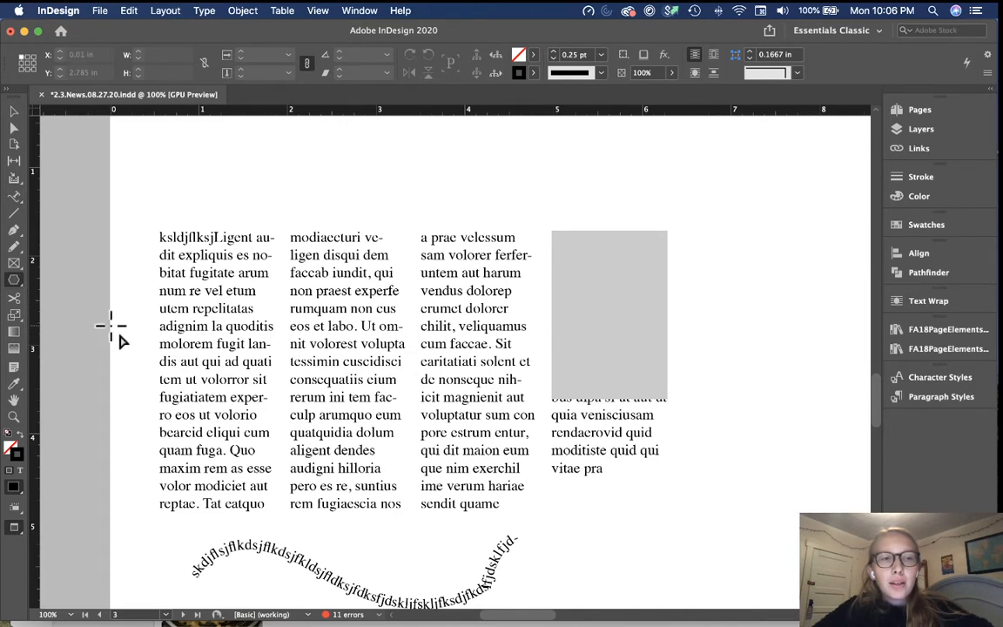
left_click(312, 179)
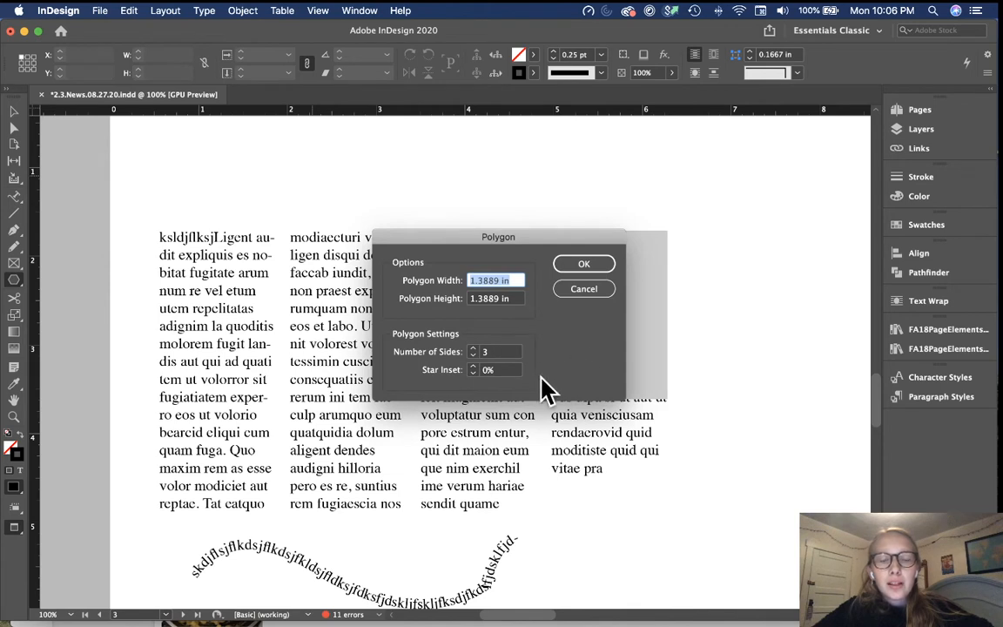
double_click(504, 353)
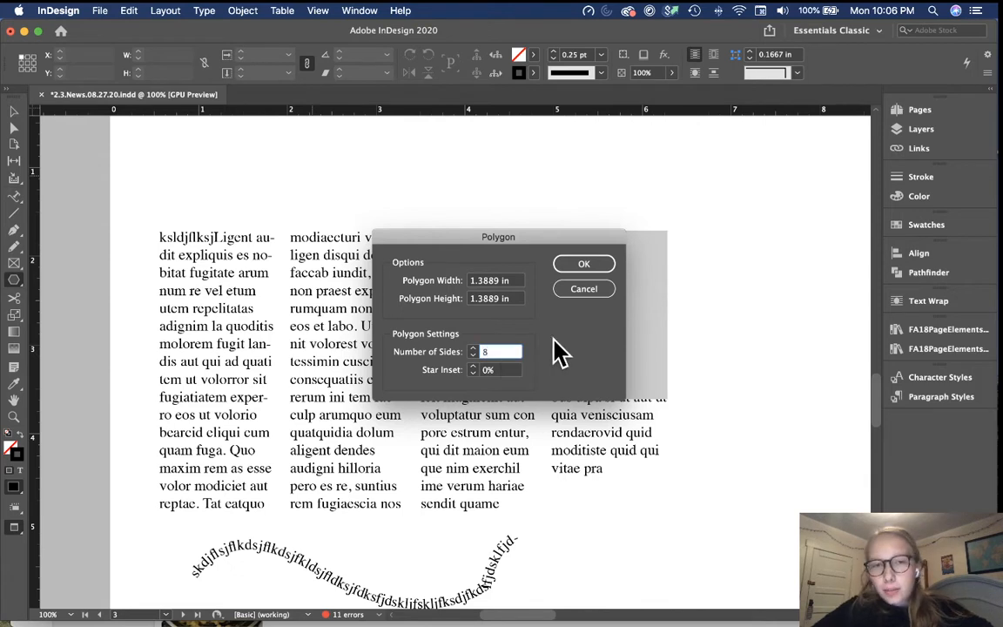
left_click(585, 264)
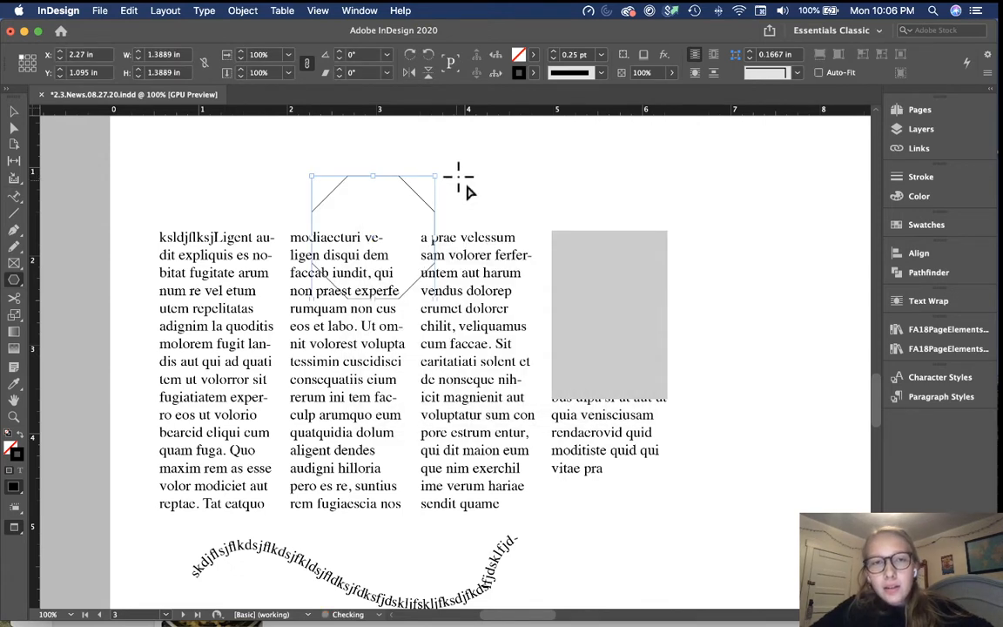
Try drawing octagons about 1.9 in and 1.4 in wide, over and beside the text columns, and delete each one.
left_click_drag(389, 159, 554, 326)
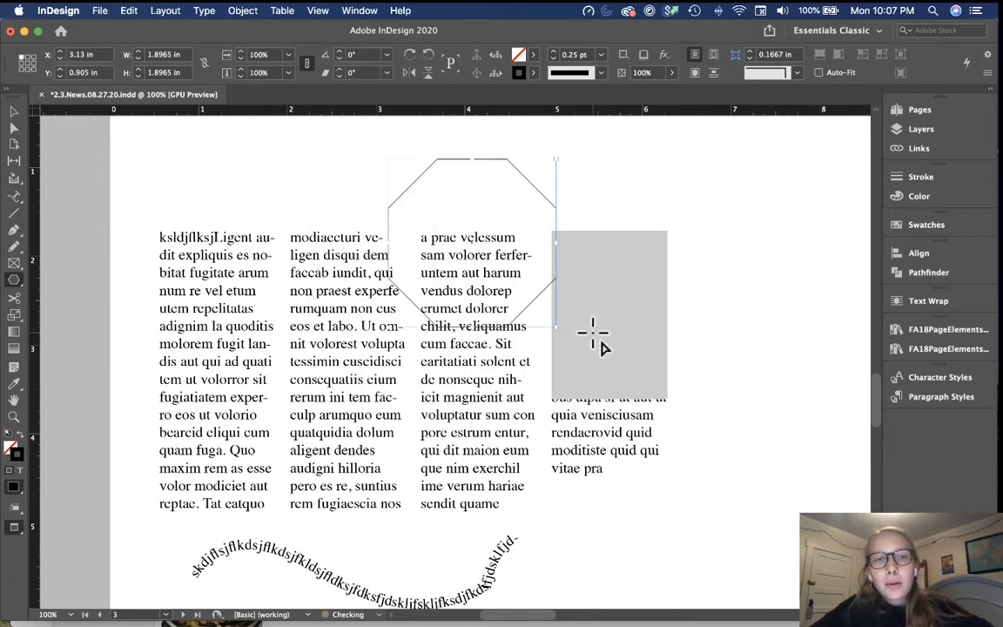
key("BackSpace")
left_click_drag(694, 258, 820, 380)
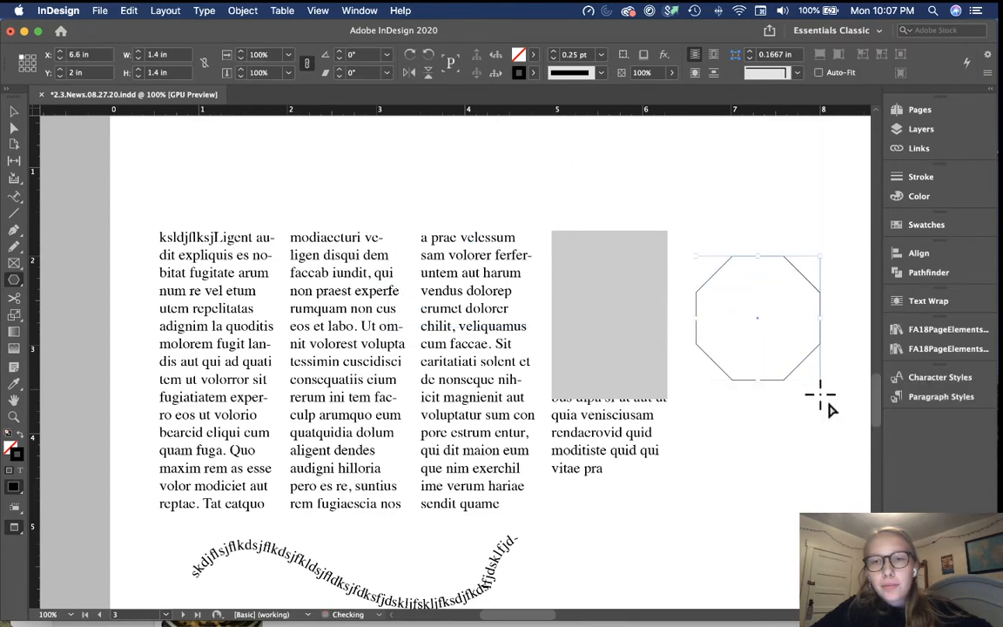
left_click(806, 422)
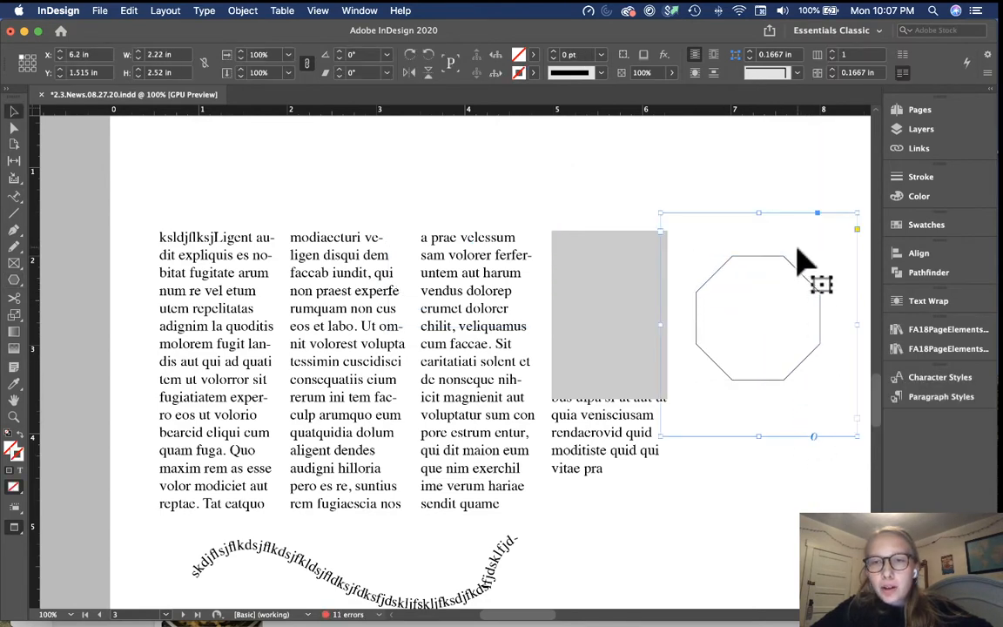
left_click(759, 190)
left_click(761, 256)
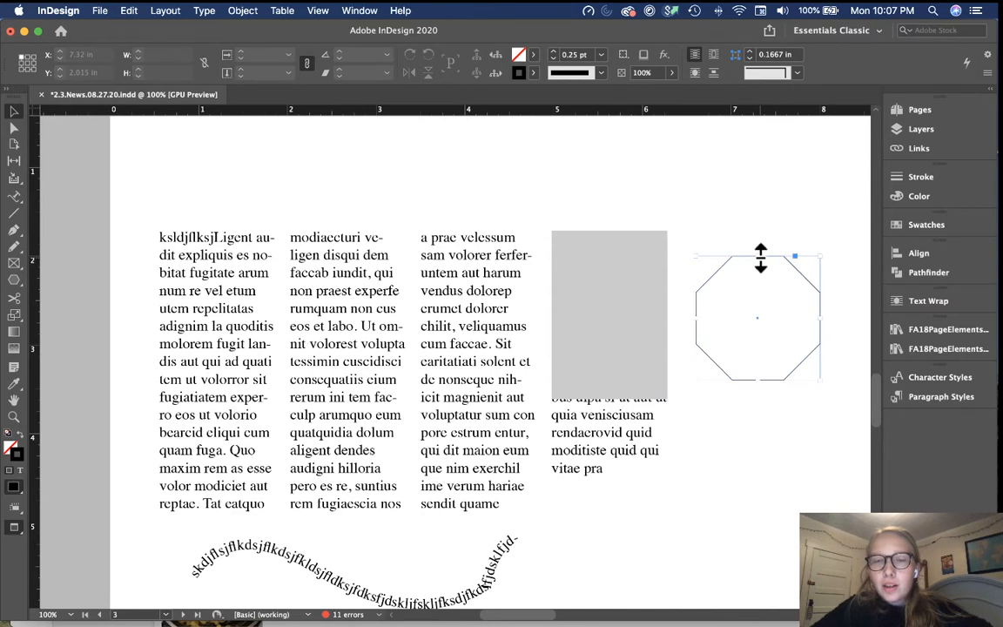
key("BackSpace")
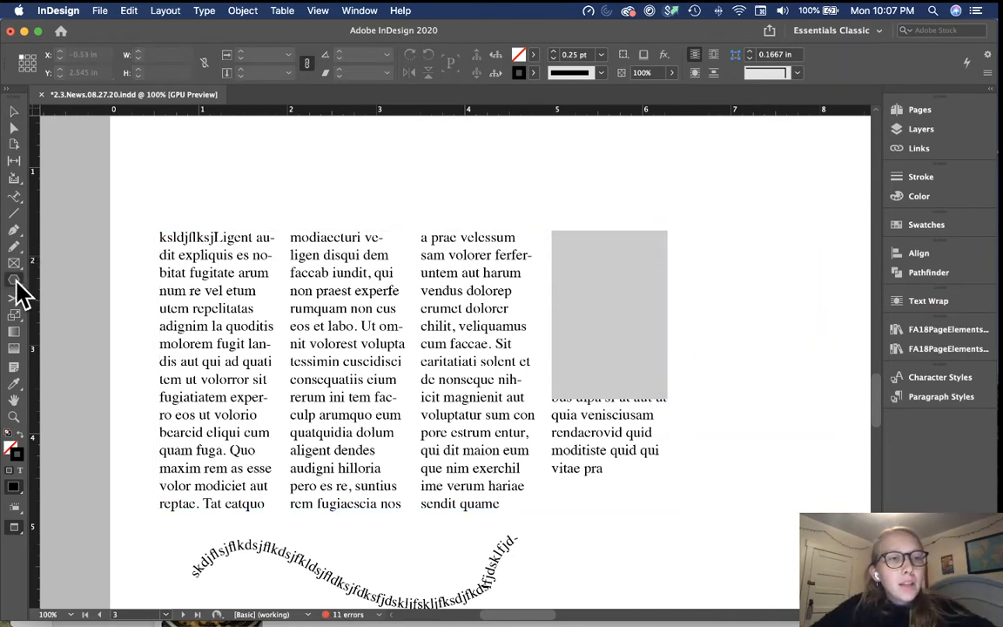
Try a wide ellipse above the text, undo it, and draw a circle about 2.27 in across overlapping the second and third columns.
left_click_drag(15, 283, 48, 309)
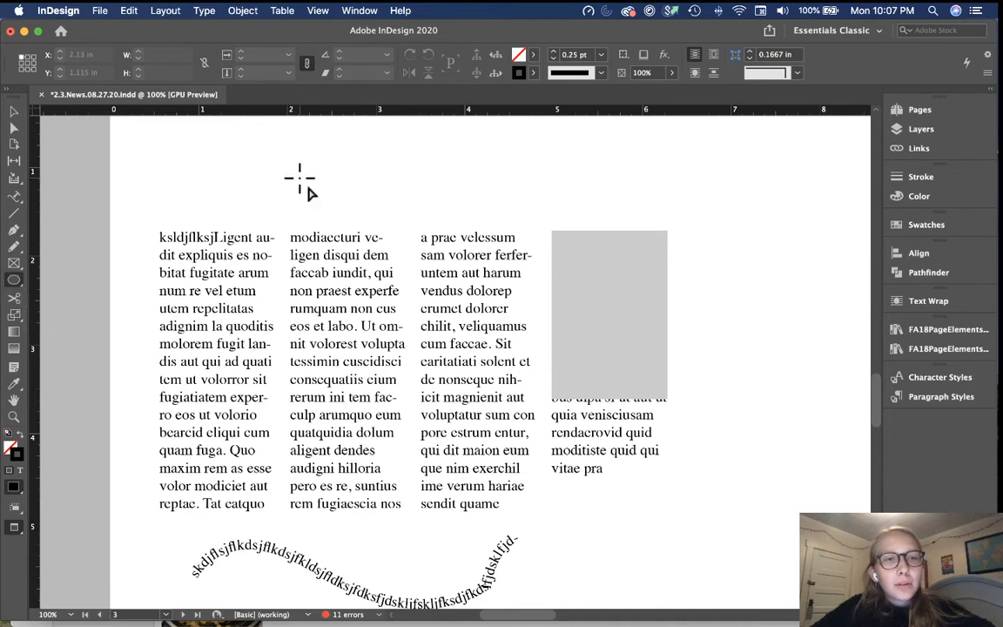
left_click_drag(272, 143, 481, 235)
key("super+z")
left_click_drag(326, 155, 571, 358)
key("v")
scroll(588, 520, "down", 10)
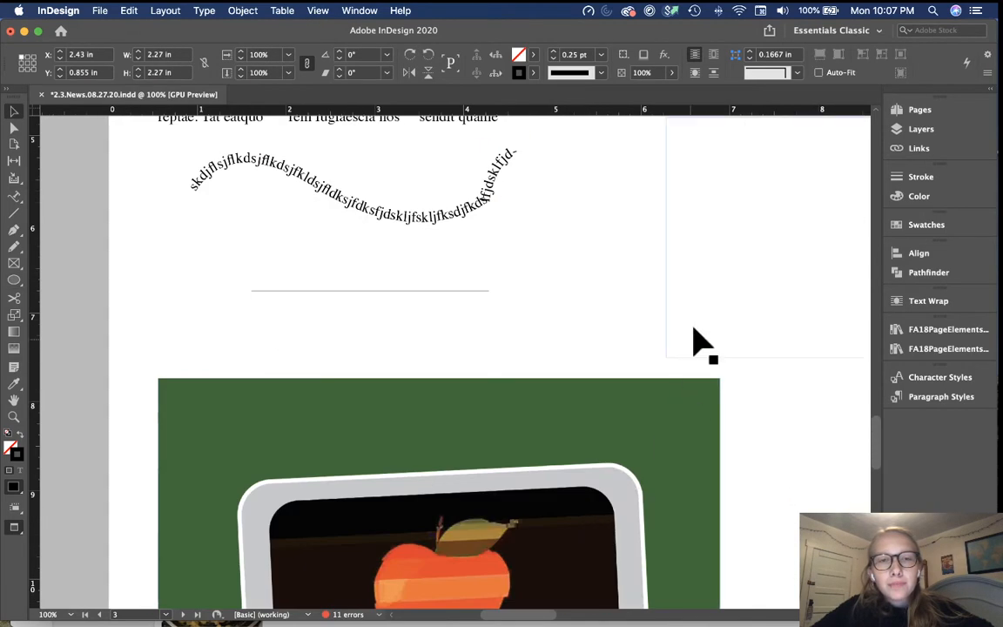
left_click(743, 405)
Activate the Gradient Swatch tool and move the grey rectangle off the fourth text column, up beside the text, and deselect it.
scroll(744, 405, "down", 5)
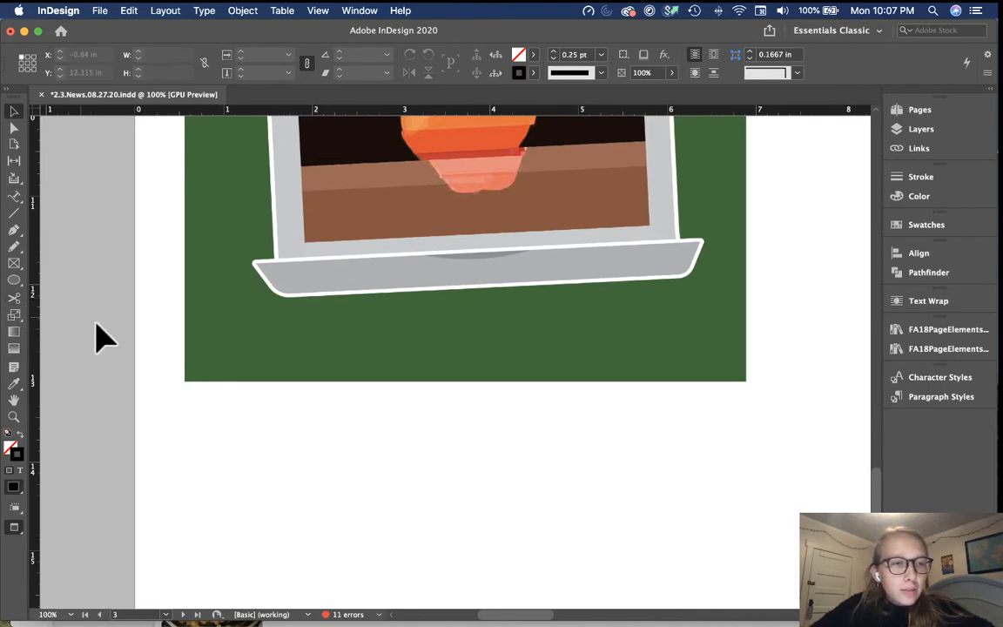
left_click(14, 332)
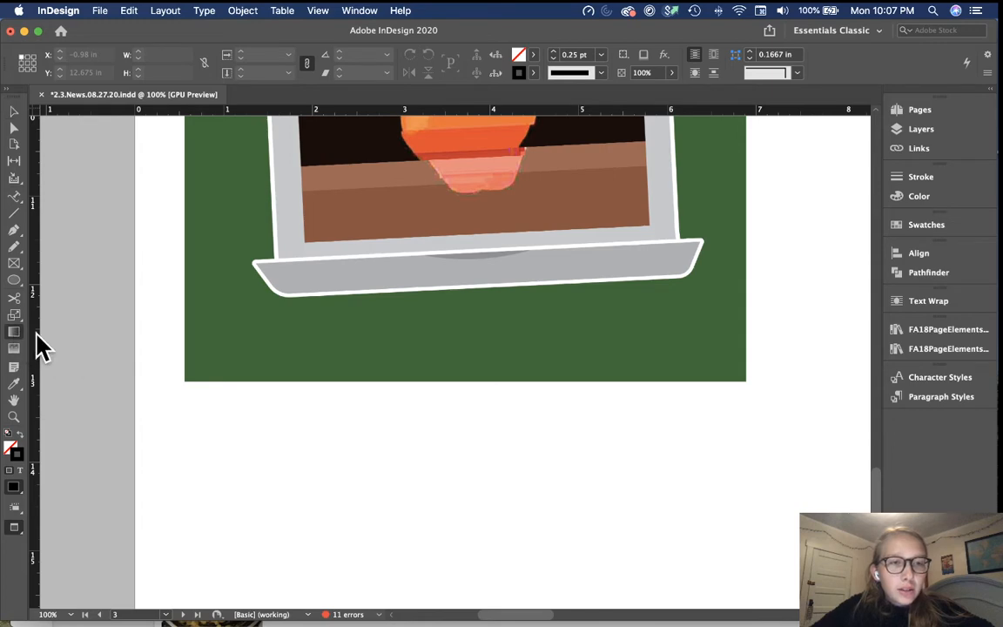
scroll(277, 455, "down", 5)
scroll(277, 454, "up", 2)
scroll(276, 455, "up", 10)
scroll(276, 455, "right", 2)
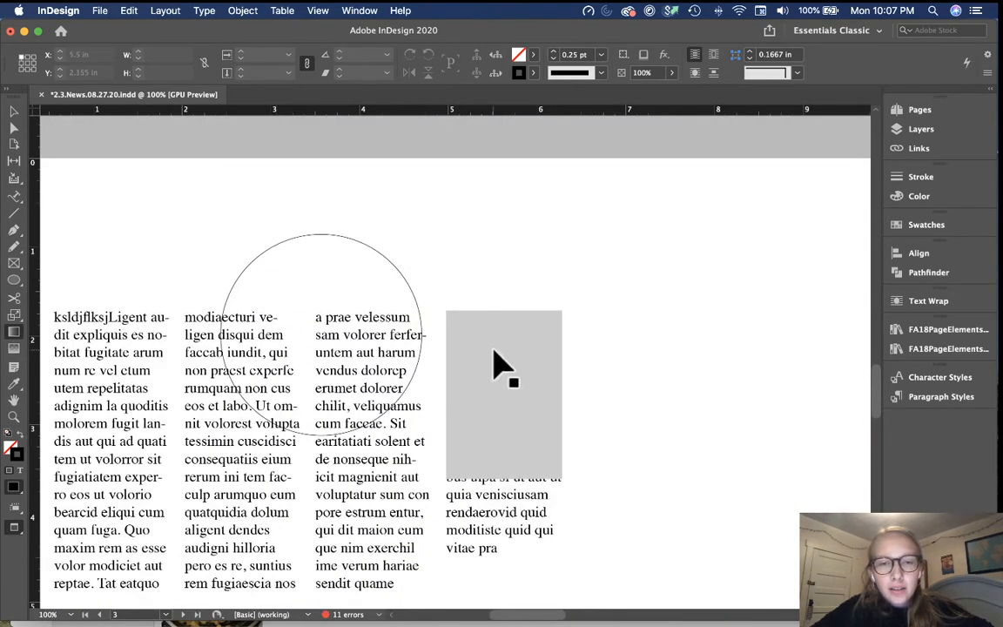
left_click_drag(510, 369, 626, 249)
left_click(510, 250)
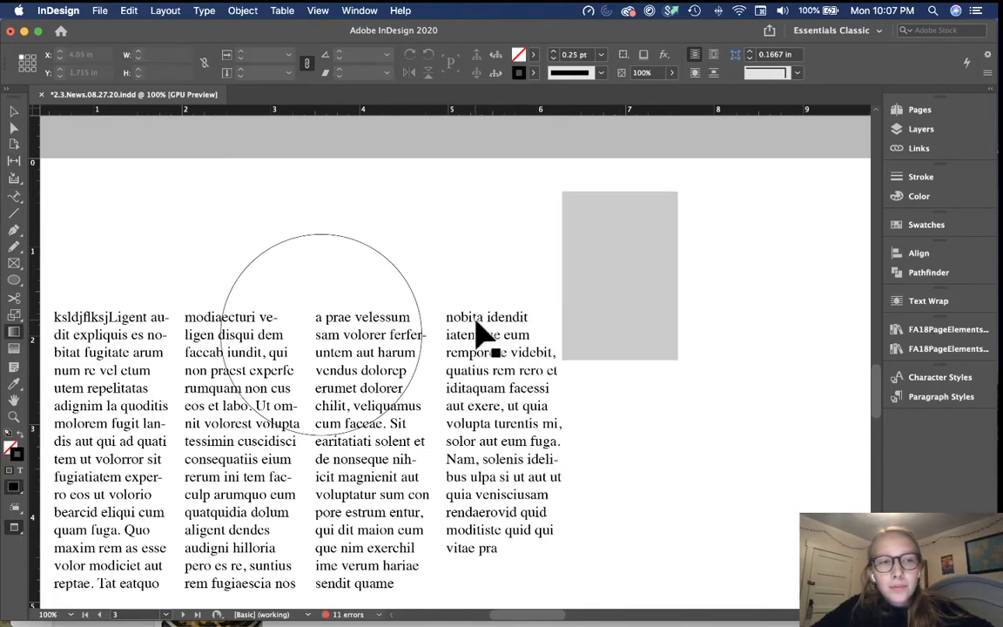
Apply a vertical gradient, white at the bottom to black at the top, to the grey rectangle's stroke and fill, and deselect it.
left_click(596, 277)
left_click_drag(628, 287, 627, 206)
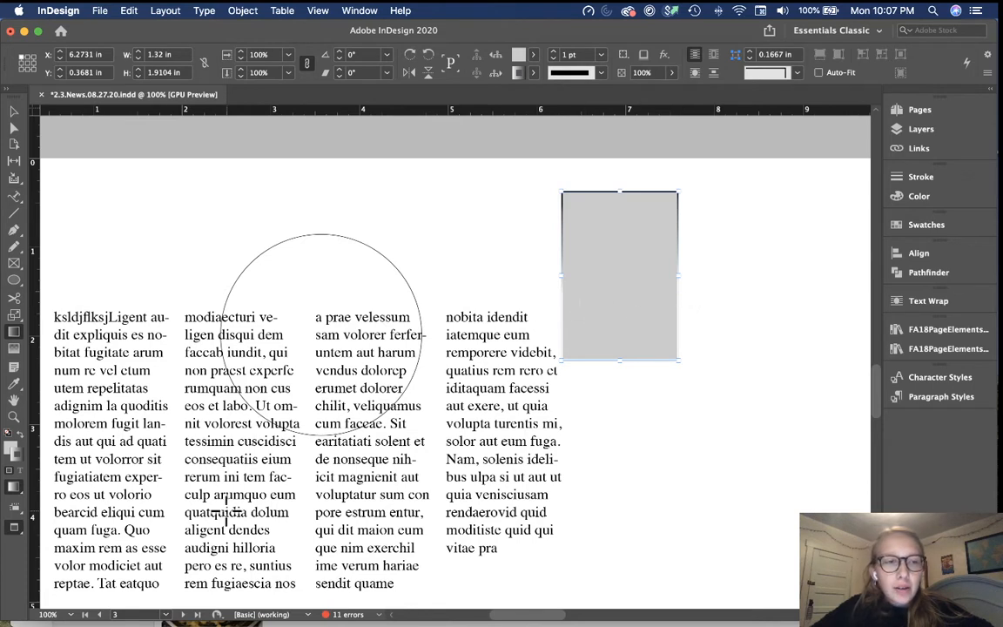
left_click(10, 451)
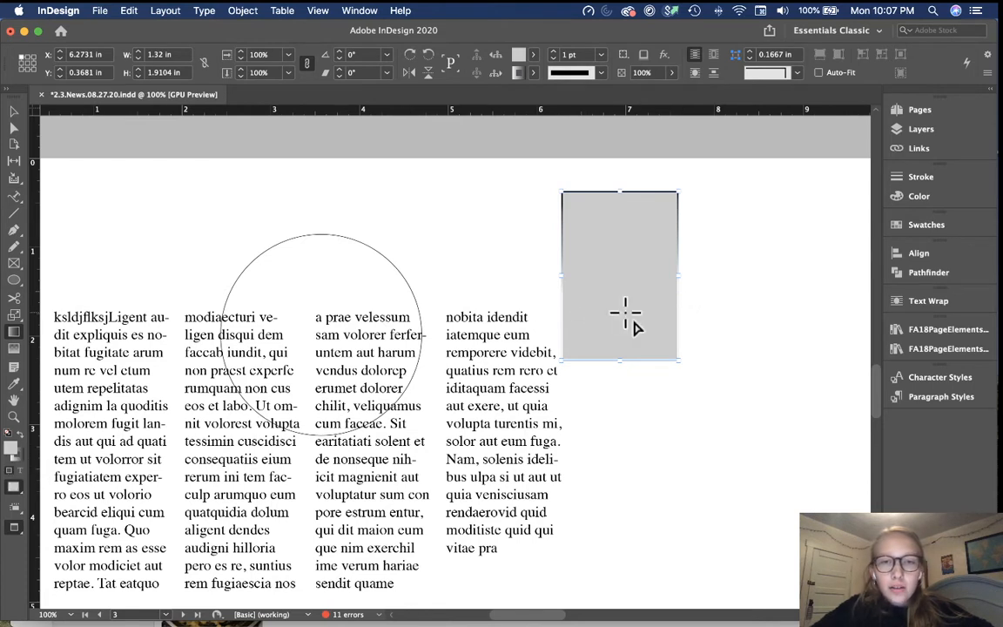
left_click_drag(625, 314, 627, 176)
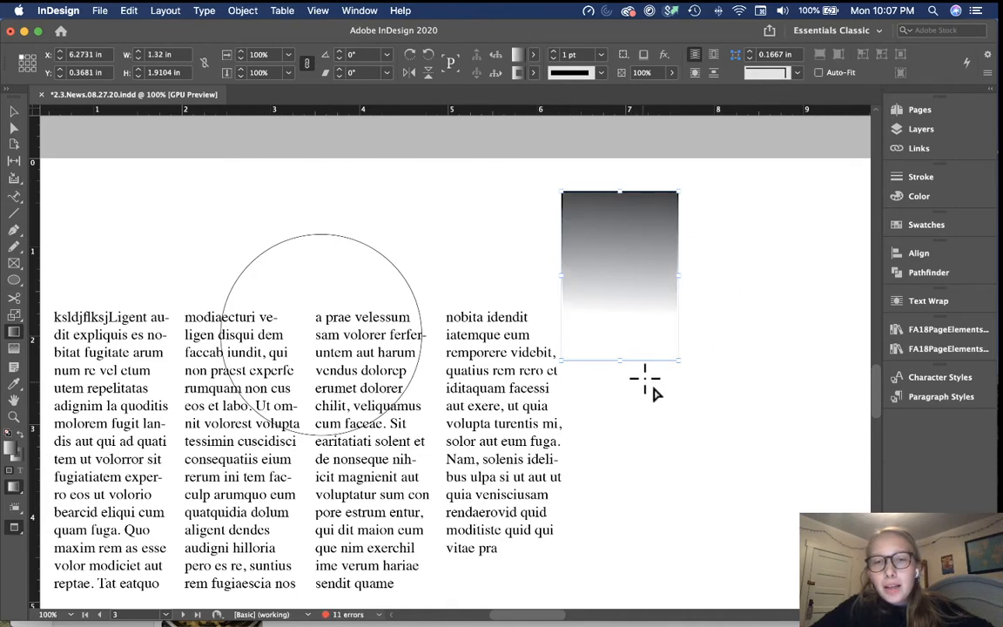
left_click_drag(643, 366, 645, 185)
key("v")
left_click(707, 258)
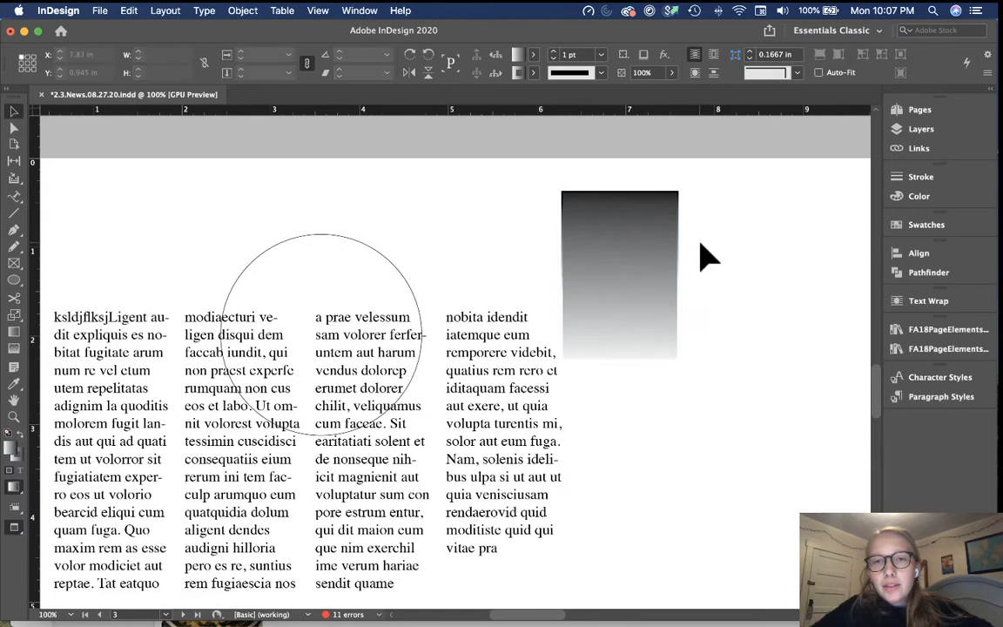
Redraw the rectangle's fill gradient vertically from bottom to top, with white at the bottom and black at the top, and deselect it.
left_click(654, 285)
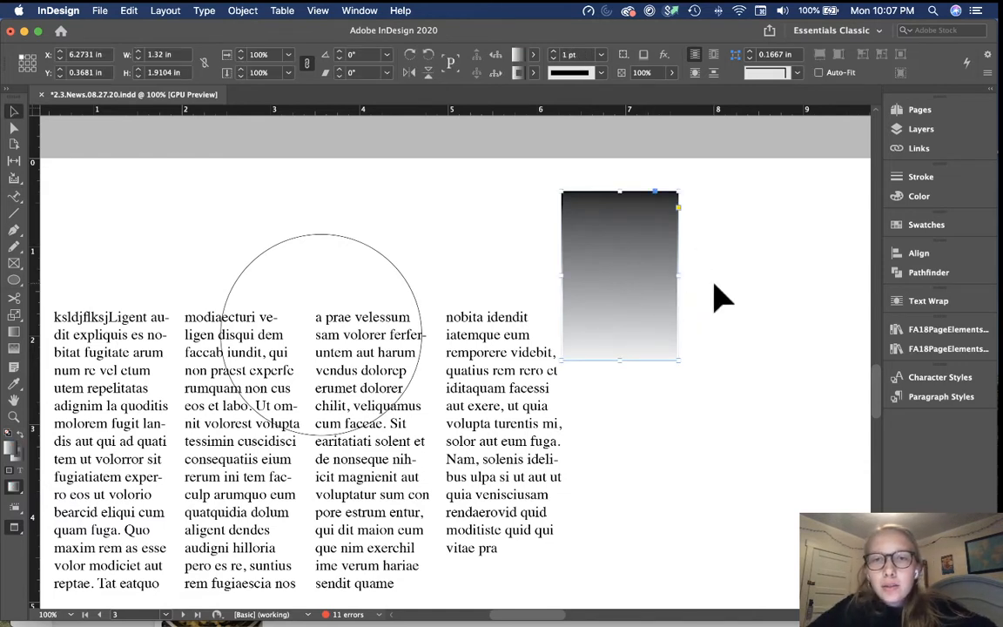
key("g")
left_click_drag(660, 375, 660, 161)
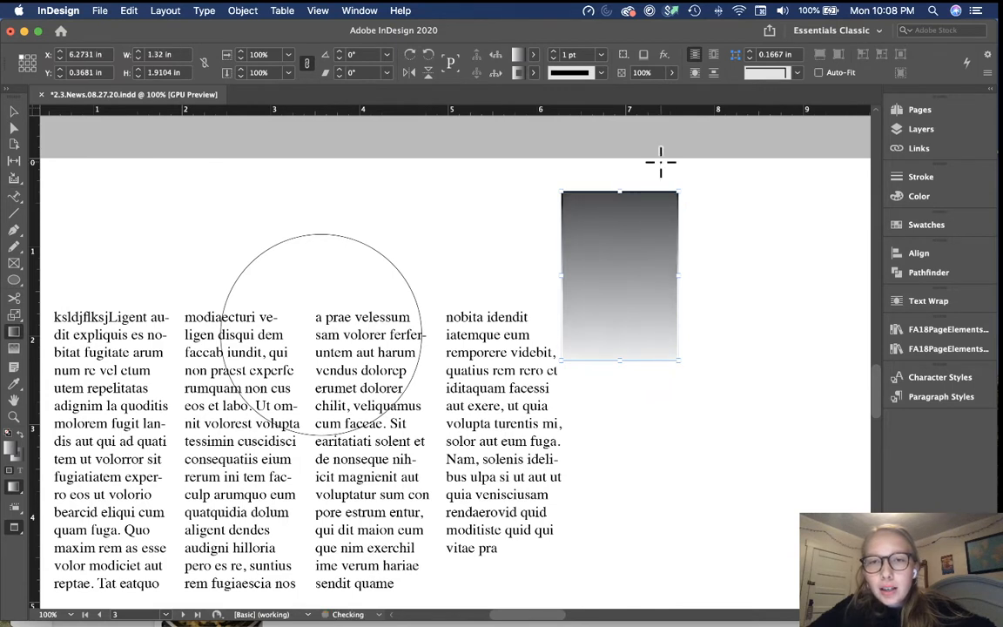
left_click_drag(632, 371, 635, 188)
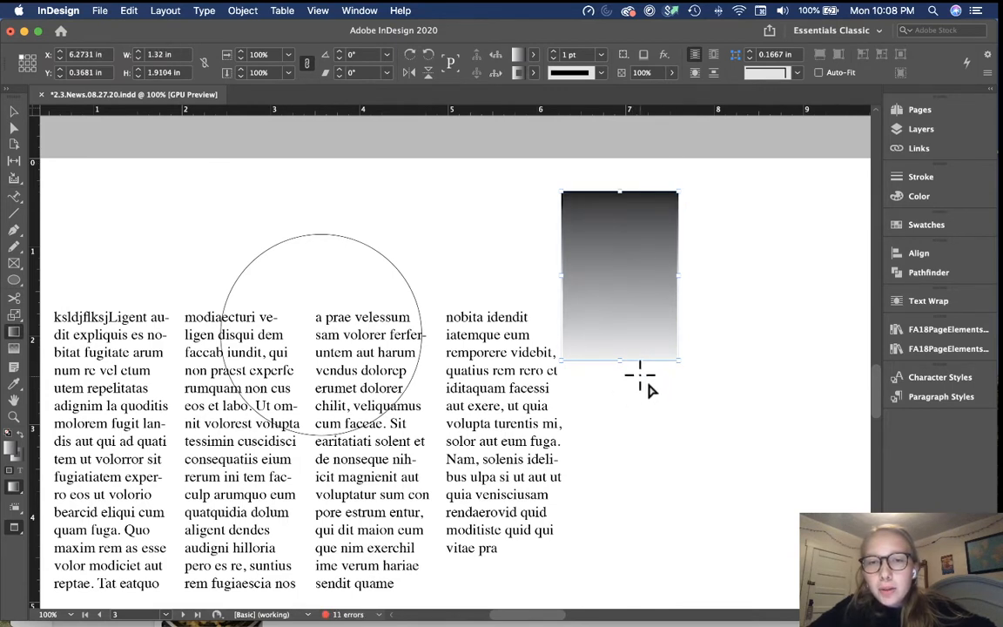
left_click_drag(638, 370, 639, 196)
key("v")
left_click(713, 294)
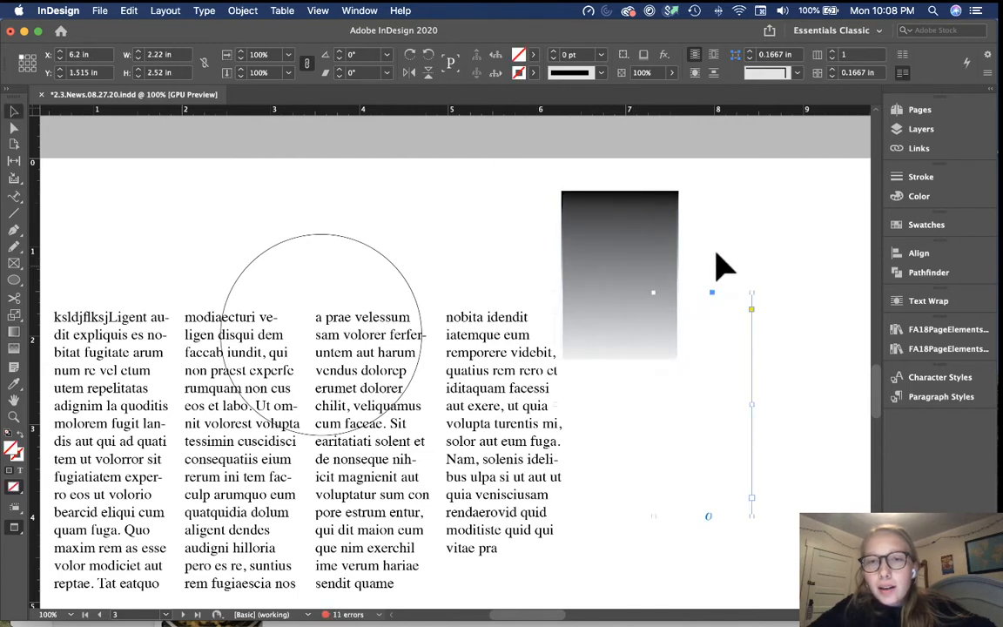
left_click(717, 245)
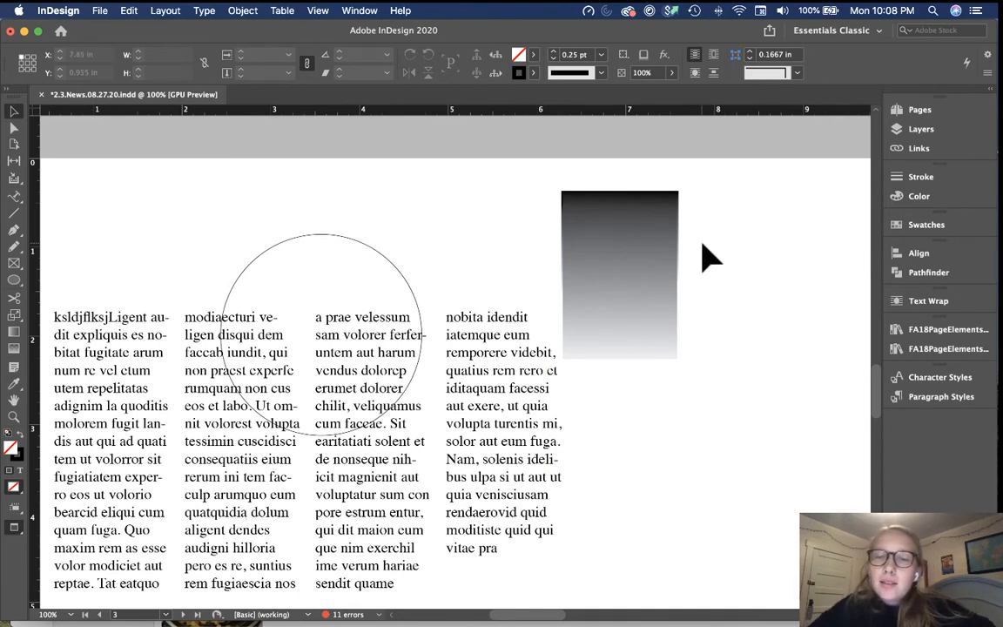
Apply a bottom-to-top gradient to the laptop illustration's frame with the Gradient Swatch tool and deselect it.
scroll(709, 256, "down", 1)
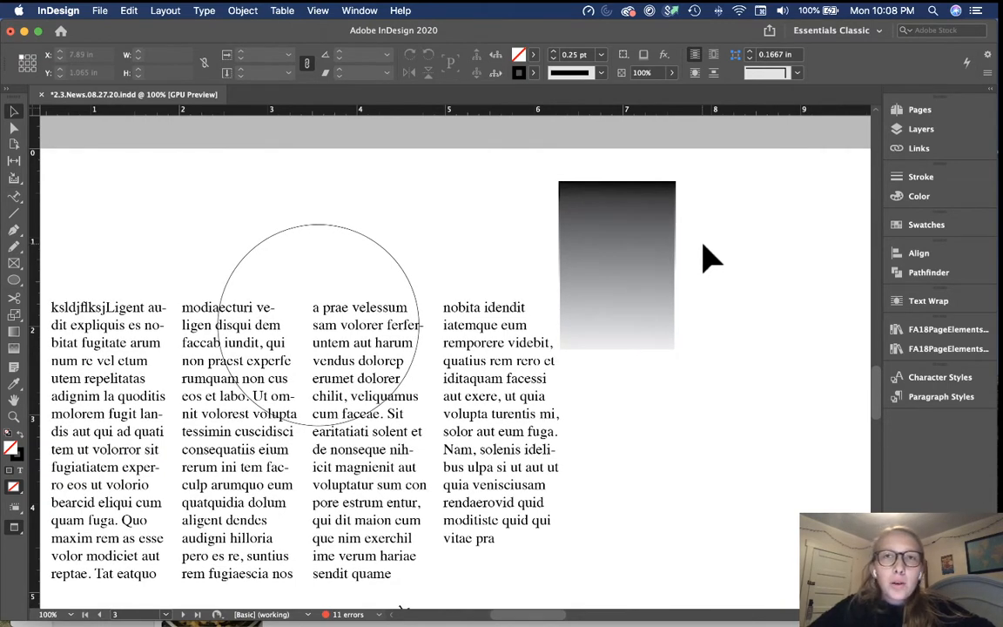
scroll(660, 264, "down", 10)
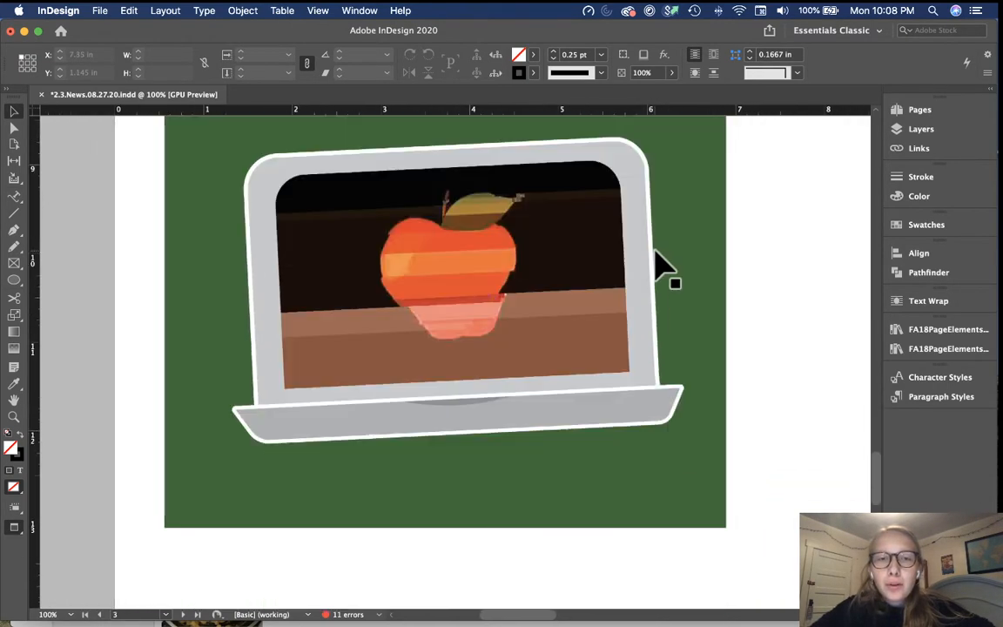
key("super+minus")
scroll(655, 264, "down", 1)
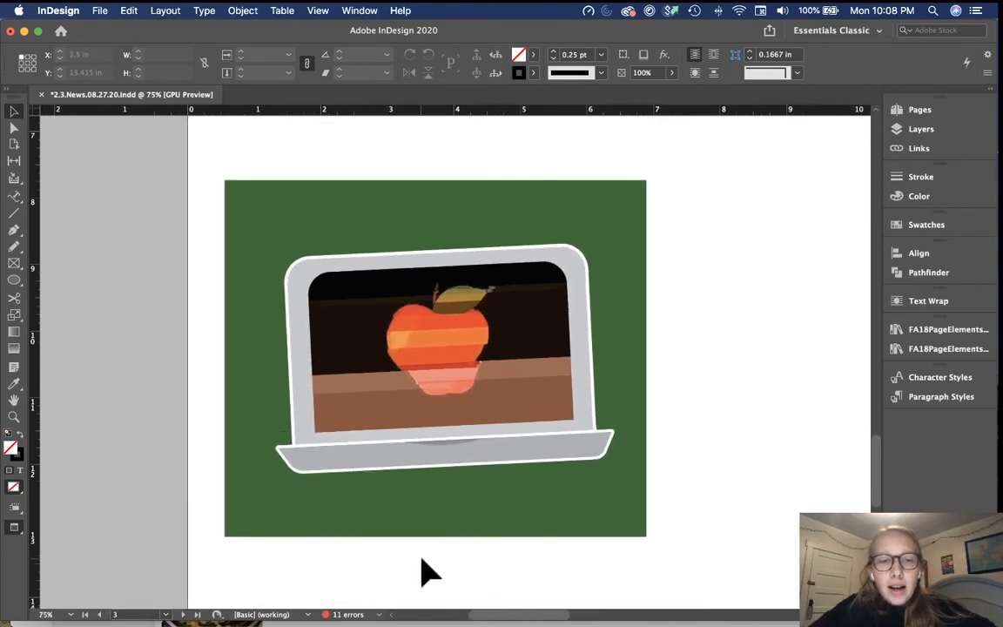
left_click(14, 334)
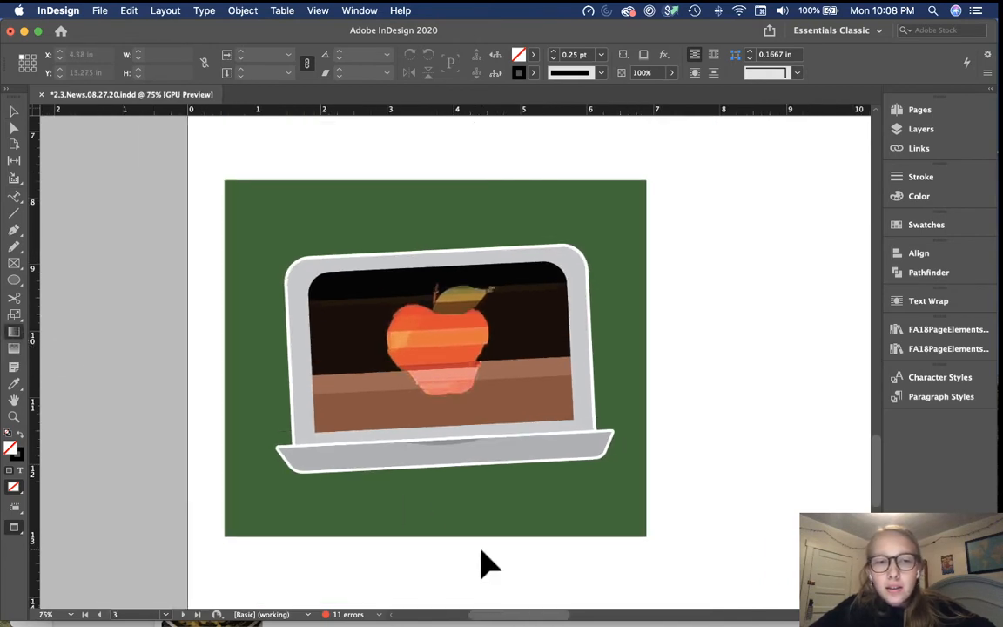
left_click(477, 291)
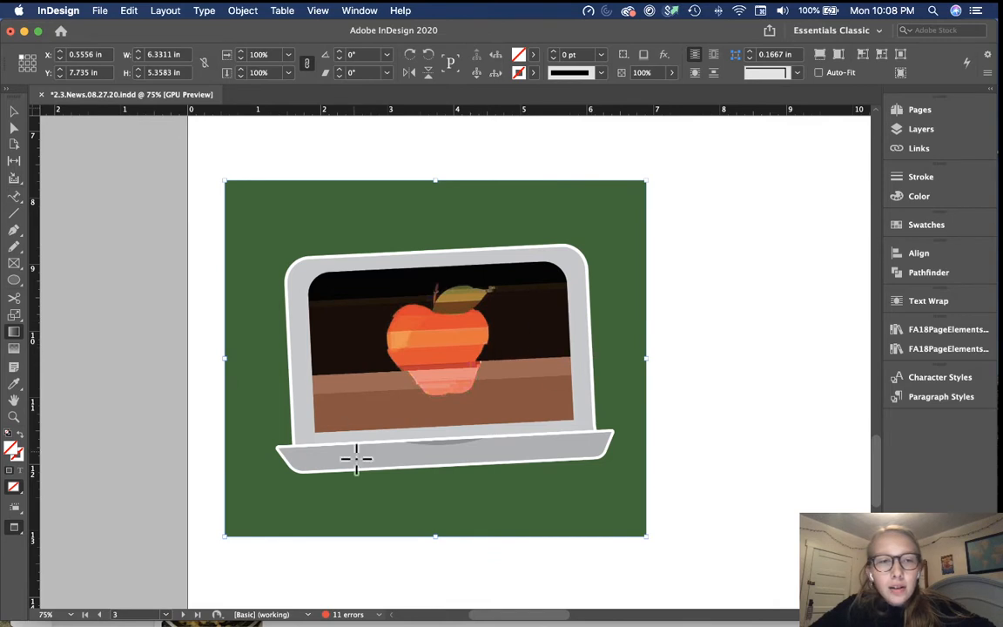
left_click_drag(371, 529, 398, 204)
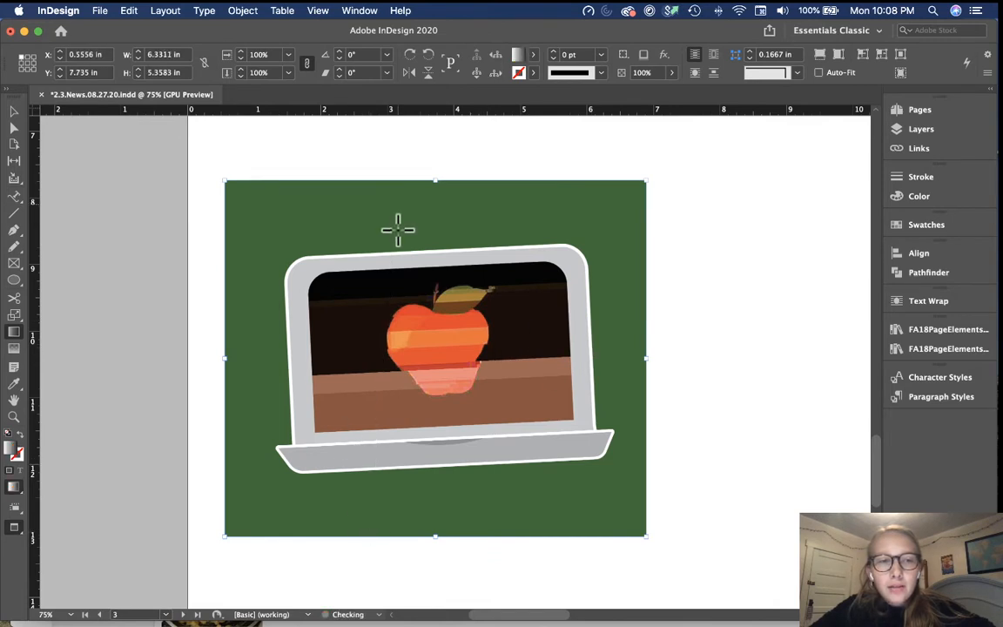
key("v")
left_click(364, 551)
scroll(364, 552, "down", 2)
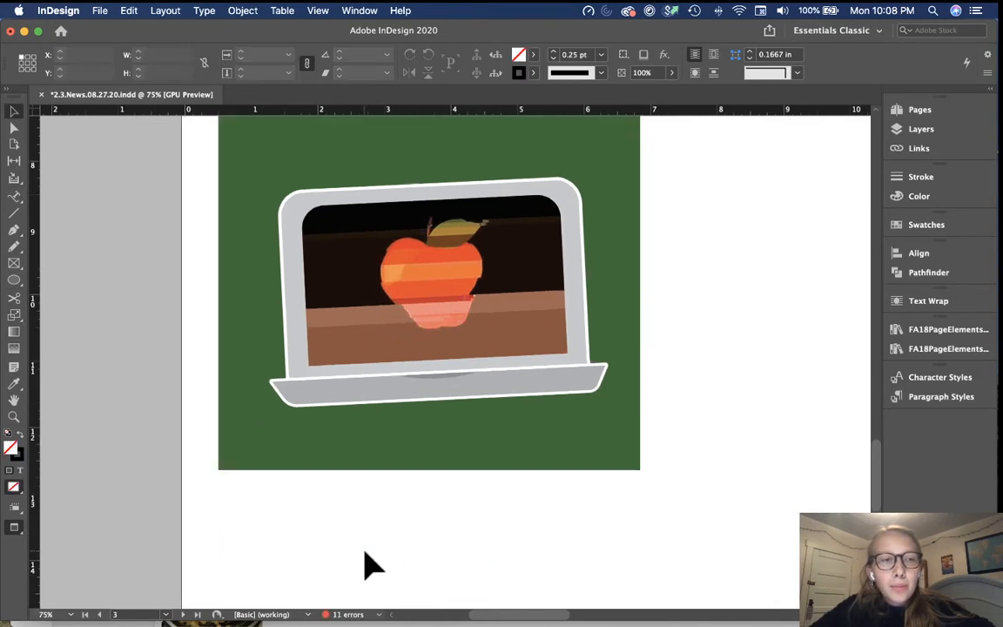
Try short Gradient Feather fades across the laptop illustration's bottom edge and undo each one.
left_click(13, 351)
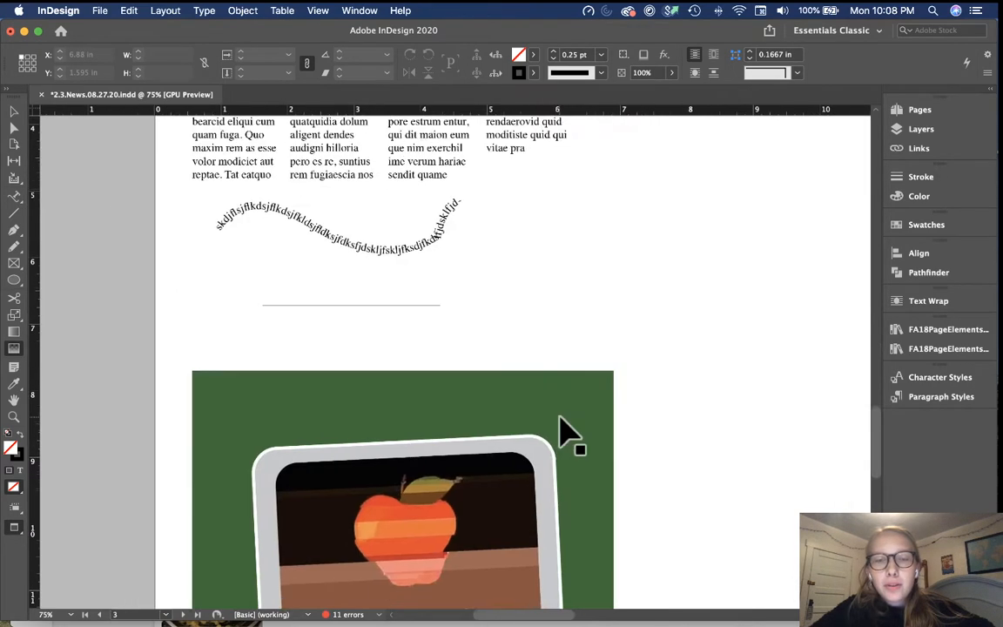
scroll(561, 431, "down", 5)
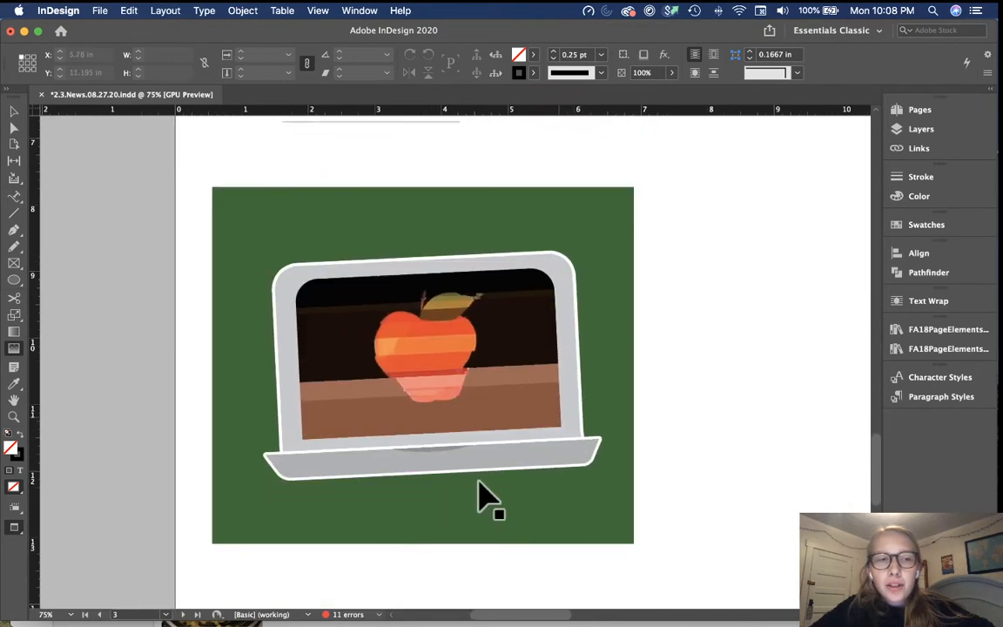
left_click(371, 521)
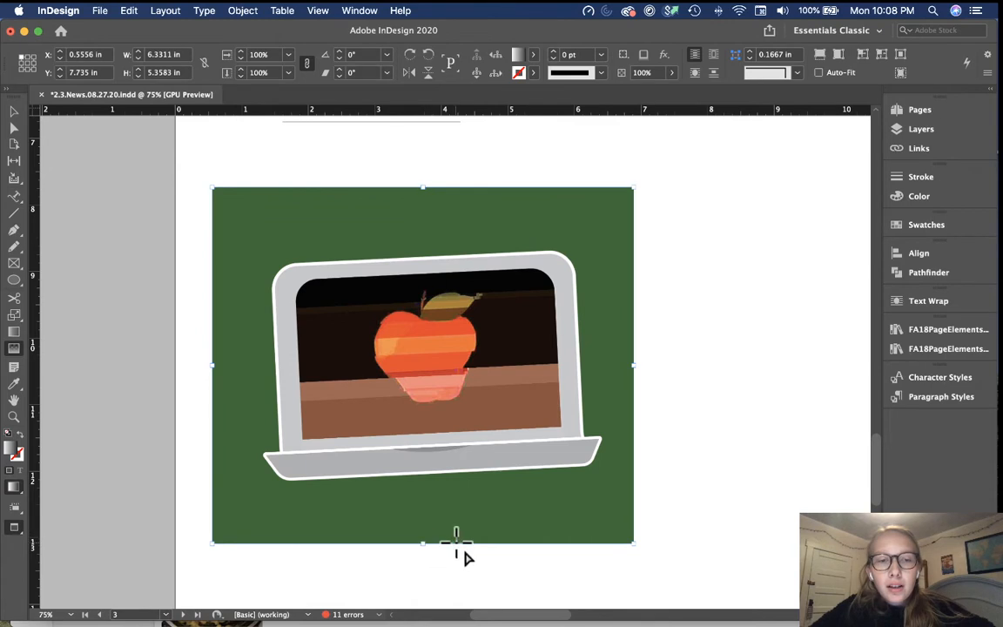
left_click_drag(457, 544, 488, 546)
key("super+z")
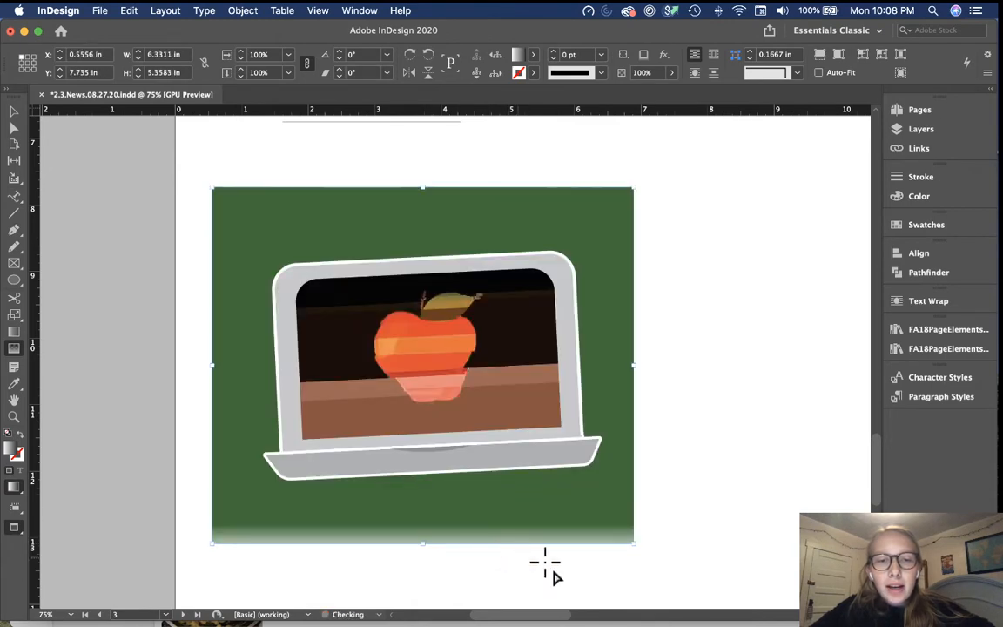
scroll(555, 564, "down", 2)
left_click_drag(504, 447, 503, 520)
mouse_move(506, 481)
left_mouse_down()
mouse_move(506, 499)
mouse_move(507, 489)
left_mouse_up()
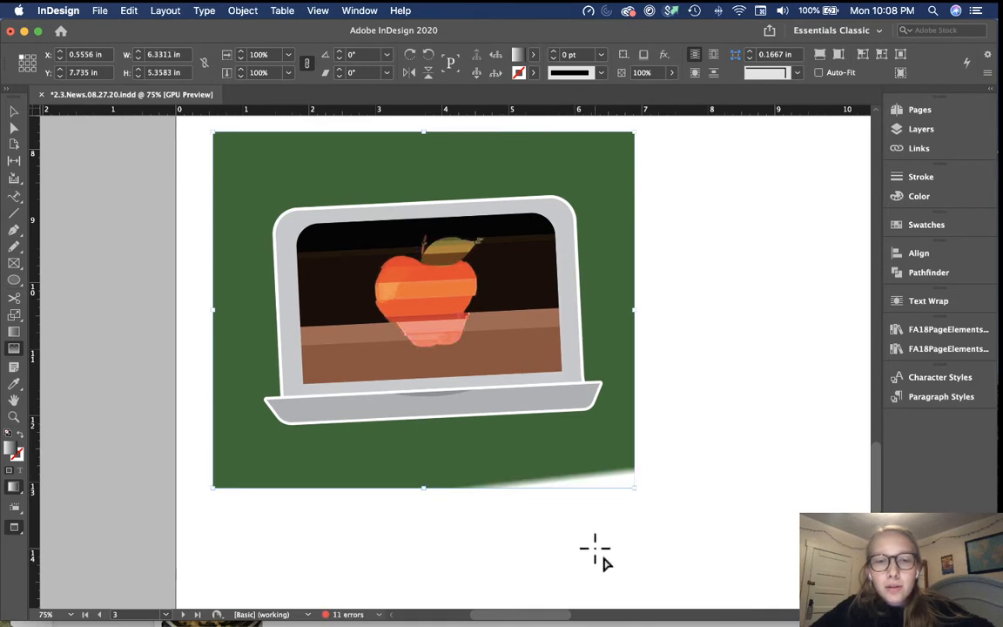
key("super+z")
Feather the laptop illustration downward with progressively longer vertical fades, ending with one from near its top to below its bottom edge, and deselect it.
left_click_drag(420, 468, 424, 489)
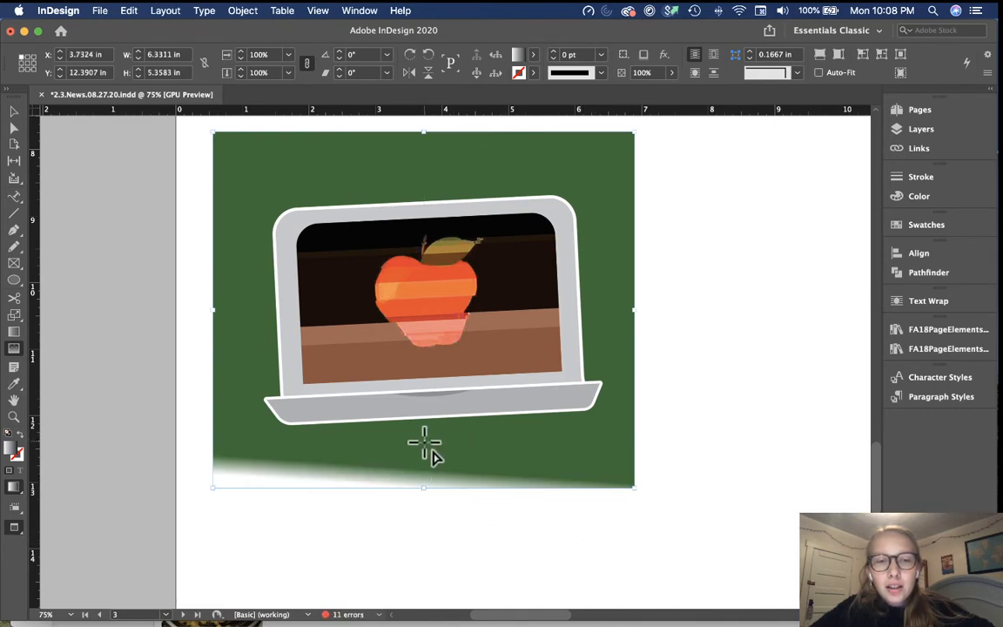
left_click_drag(423, 443, 423, 522)
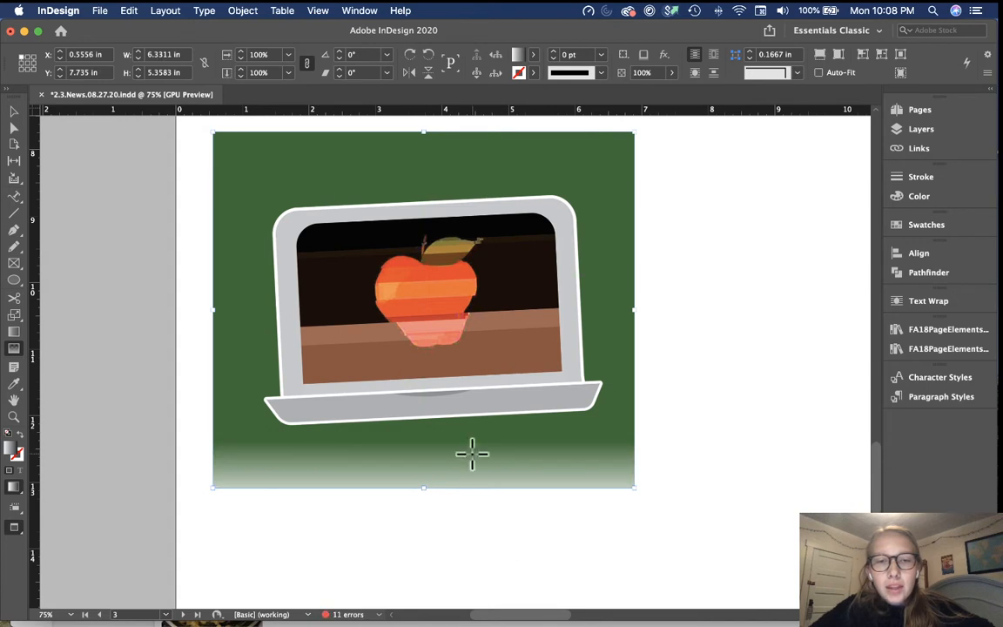
left_click_drag(441, 396, 440, 514)
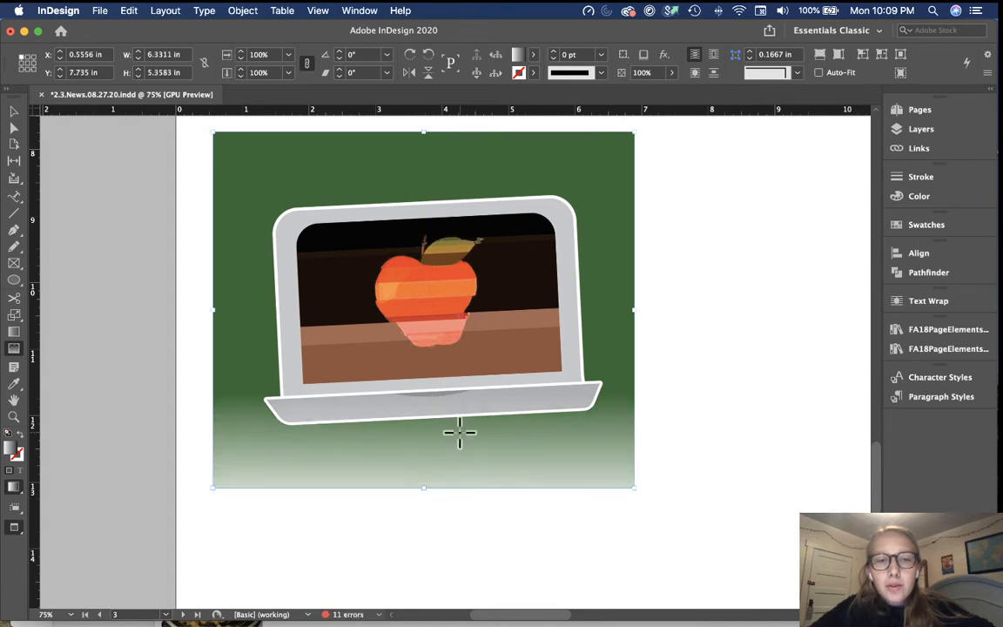
left_click_drag(403, 319, 409, 516)
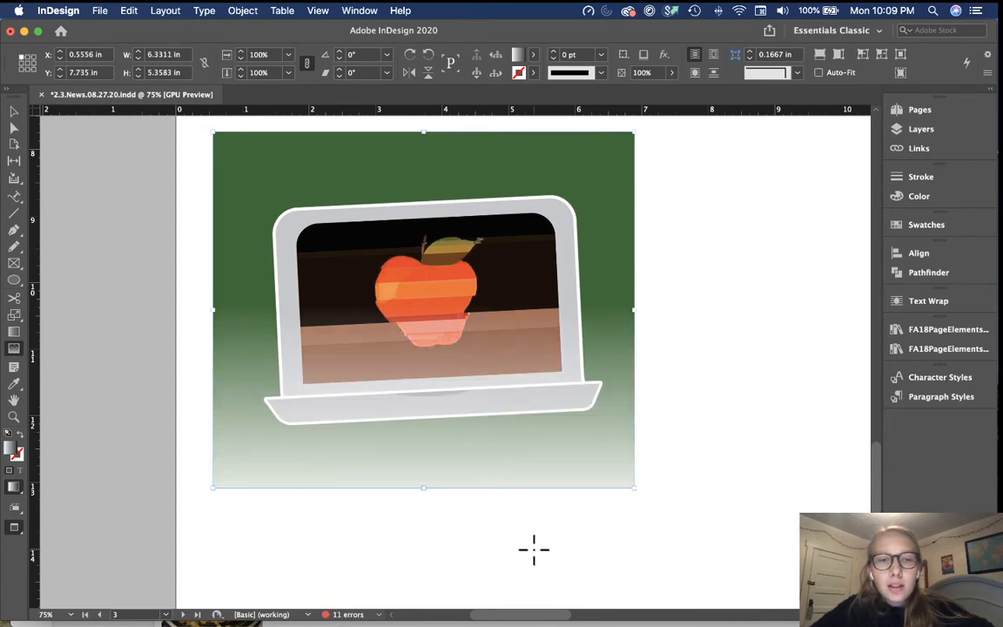
left_click_drag(426, 261, 437, 524)
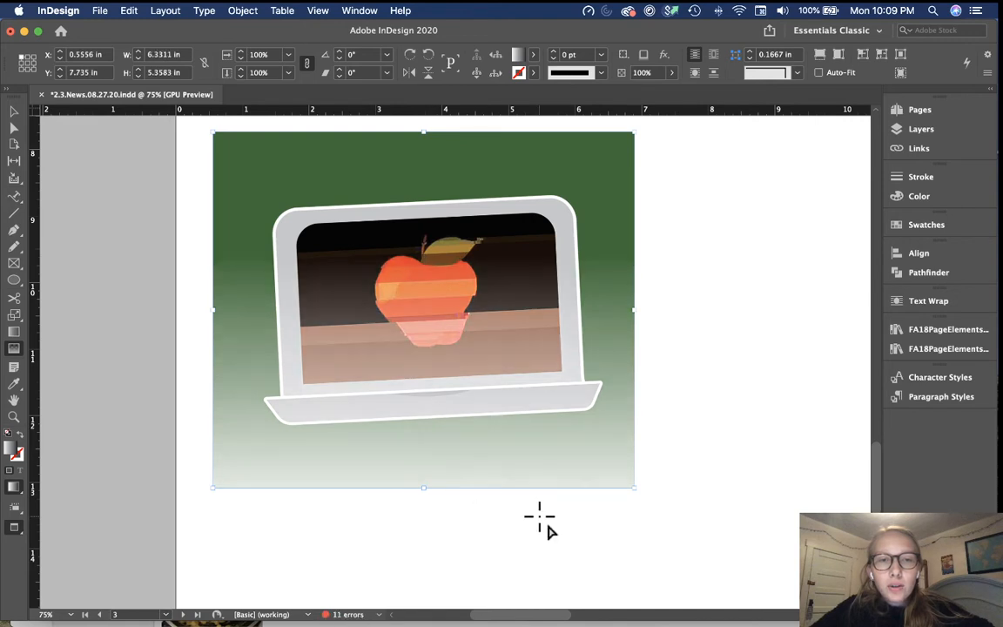
left_click_drag(425, 193, 417, 503)
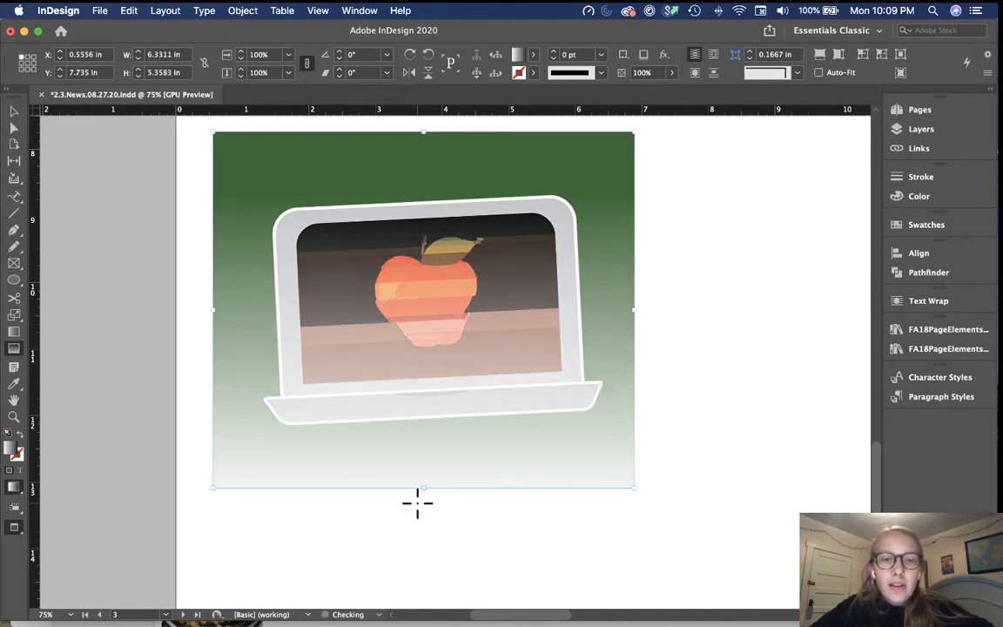
key("v")
left_click(572, 521)
Undo the gradient feathers on the laptop illustration and deselect it.
key("super+minus")
key("super+minus")
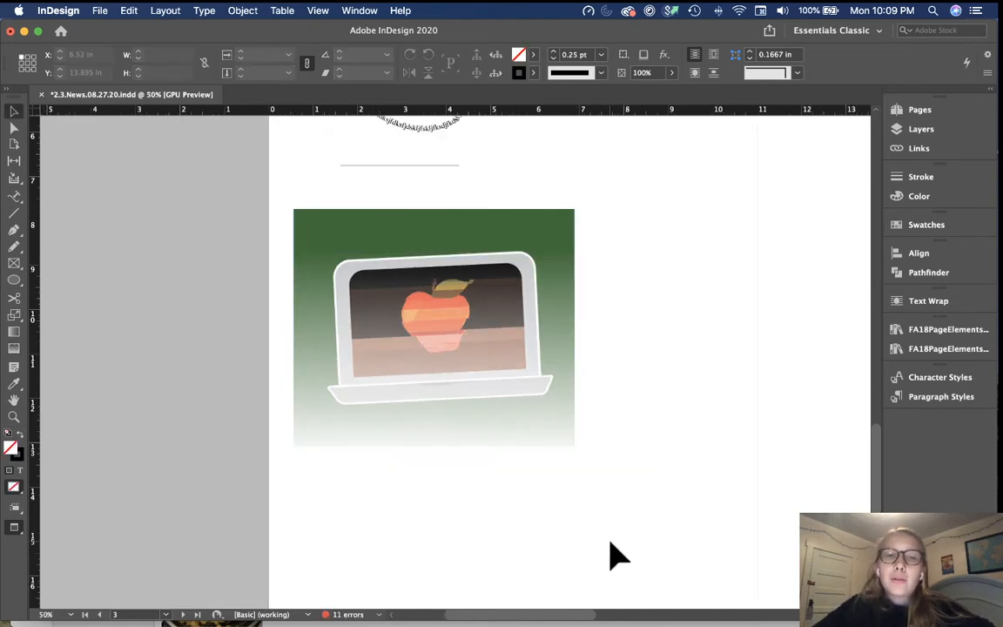
key("super+equal")
scroll(608, 549, "left", 3)
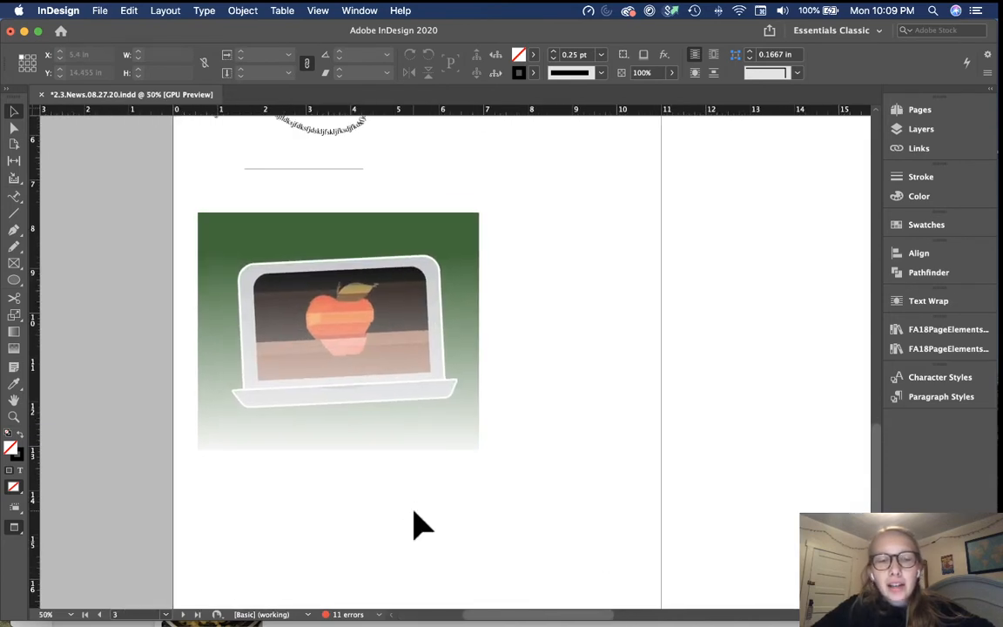
scroll(415, 470, "left", 2)
key("super+z")
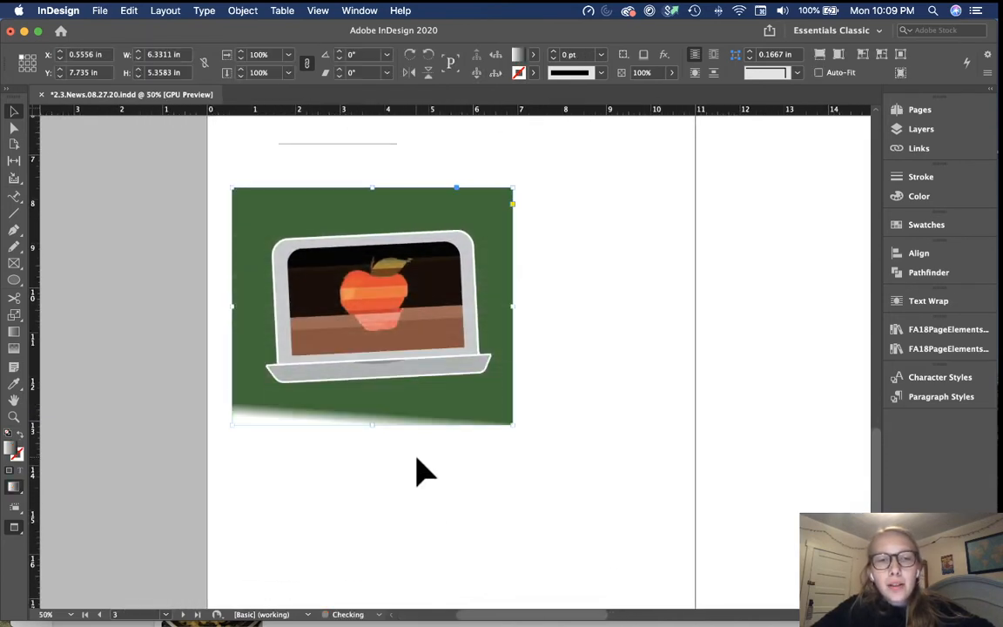
key("super+z")
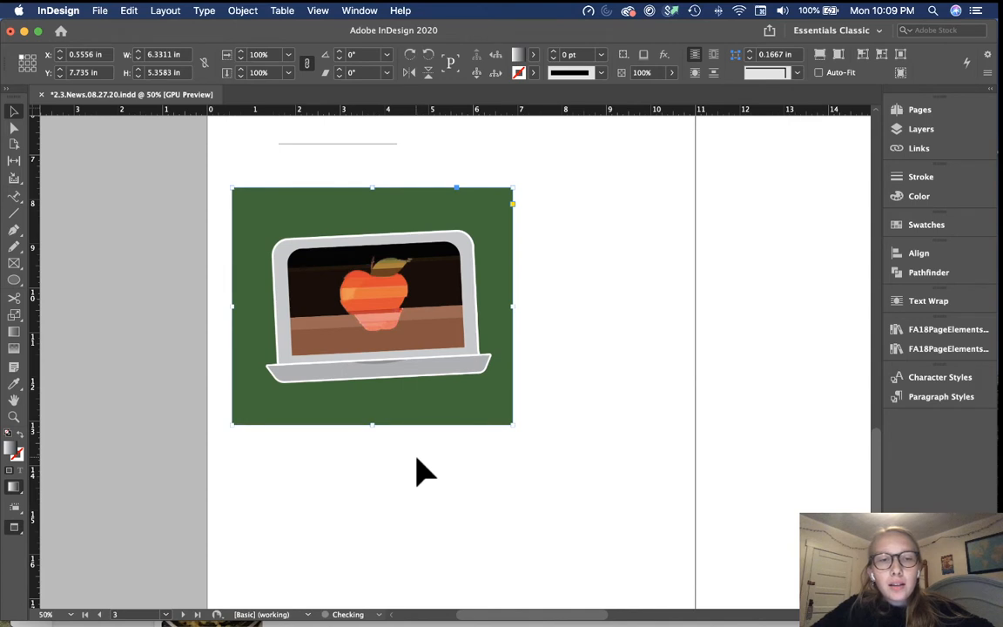
left_click(417, 459)
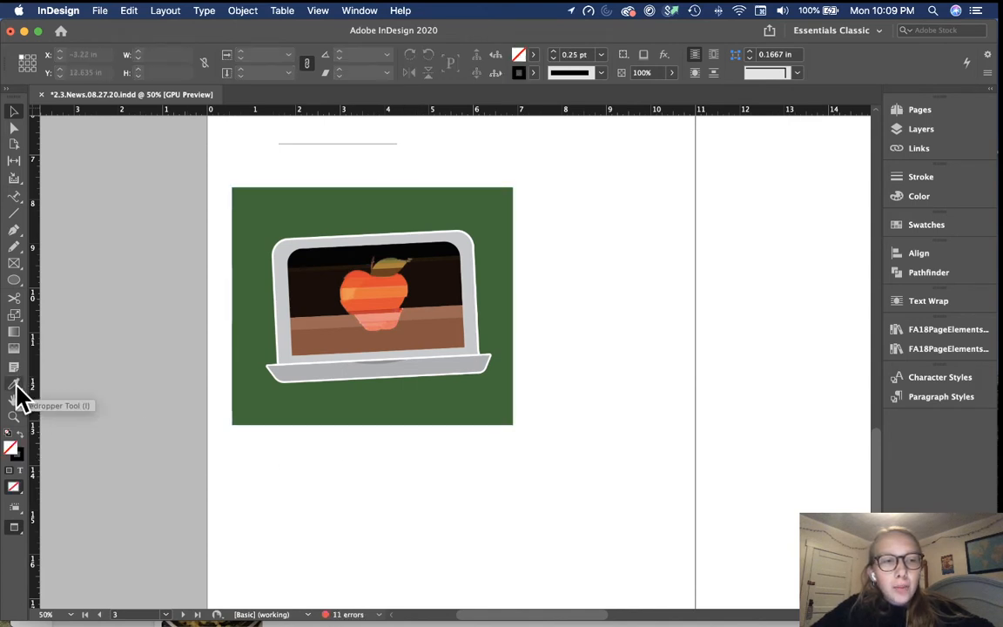
Draw an empty rectangle about 2.42 in by 1.4 in beside the laptop illustration and deselect it.
scroll(340, 461, "up", 1)
scroll(379, 492, "up", 3)
scroll(379, 492, "right", 2)
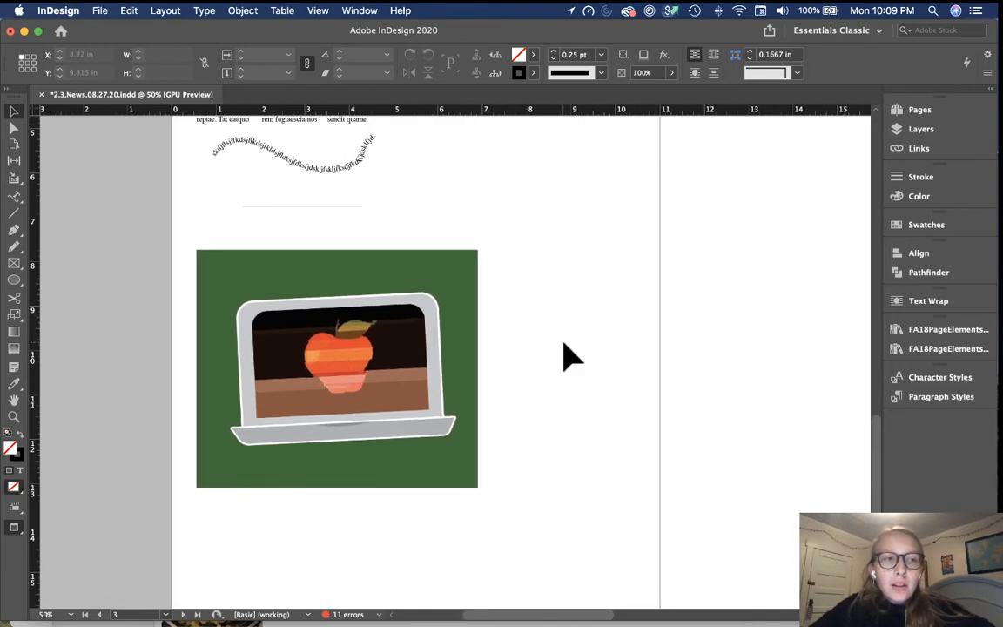
scroll(566, 353, "up", 5)
scroll(566, 353, "right", 4)
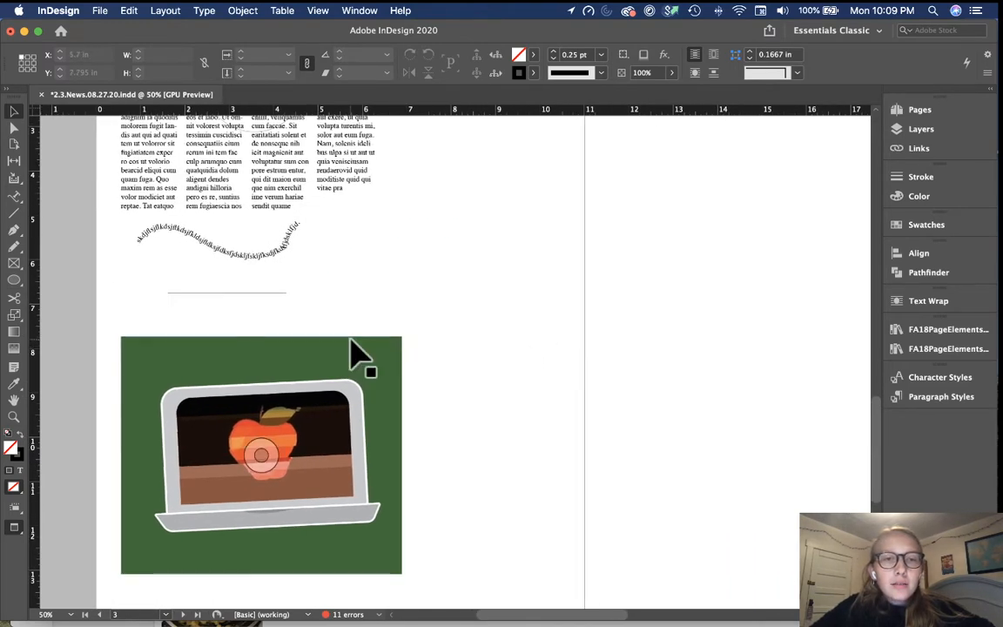
scroll(357, 352, "down", 5)
scroll(357, 352, "left", 2)
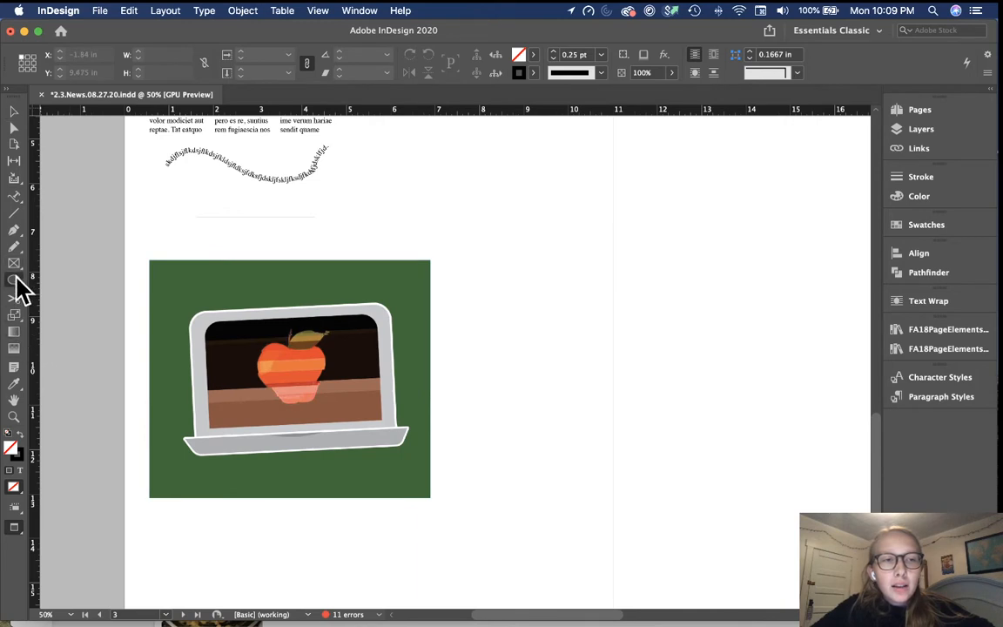
left_click_drag(18, 287, 59, 293)
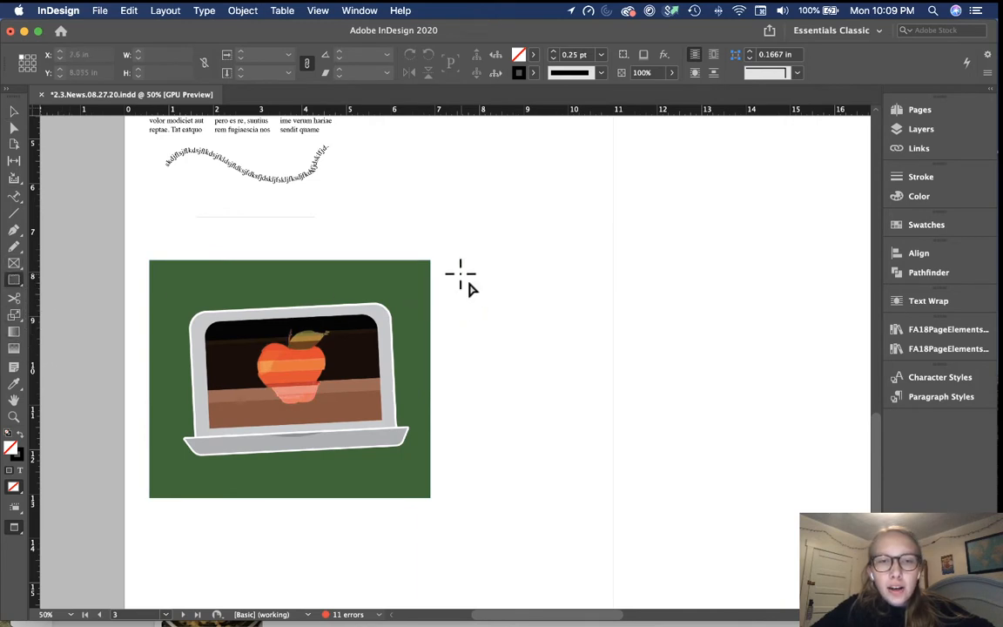
left_click_drag(461, 274, 568, 334)
key("v")
left_click(518, 218)
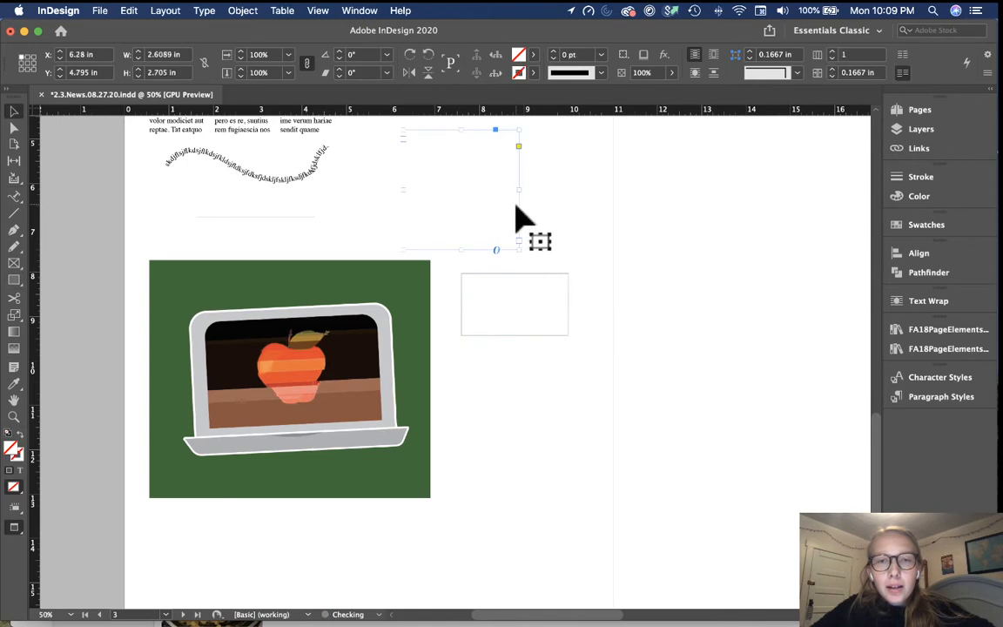
left_click(560, 242)
left_click(568, 301)
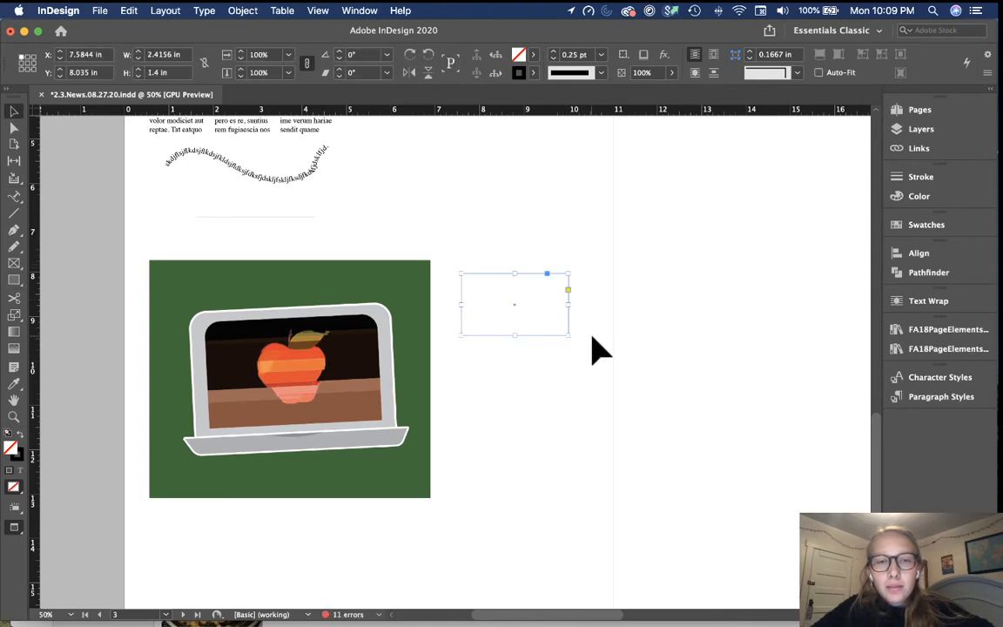
left_click(562, 383)
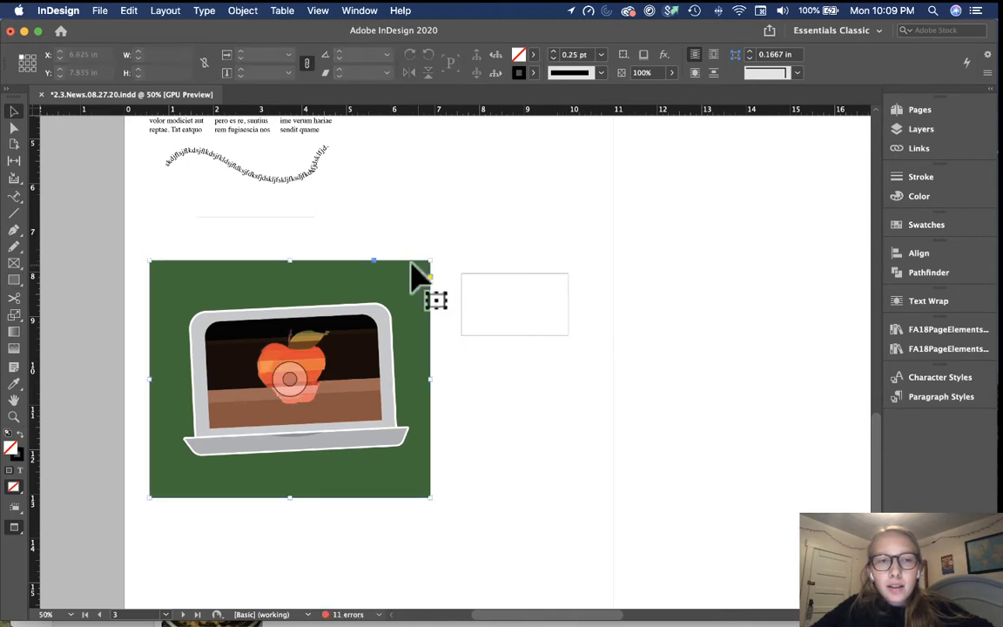
Select the empty rectangle beside the laptop illustration.
left_click(414, 274)
left_click(579, 392)
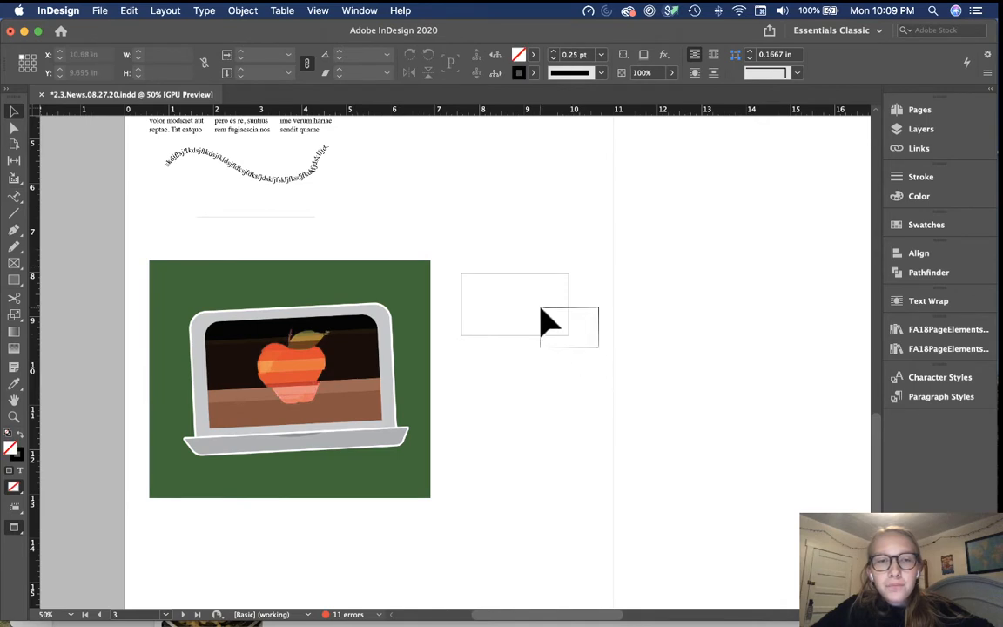
left_click(541, 310)
key("super+equal")
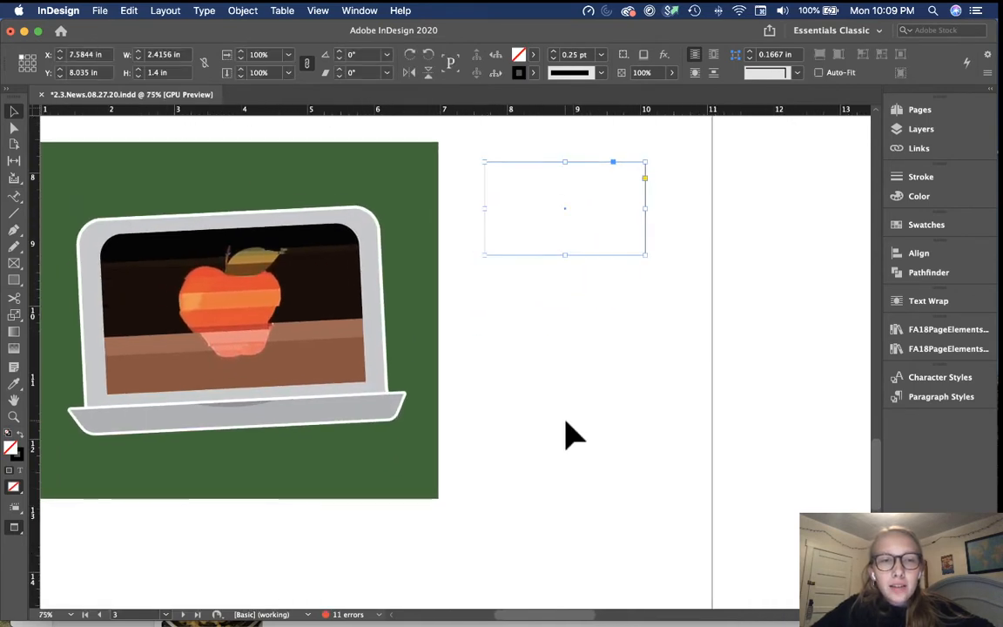
Fill the empty rectangle with the green sampled from the laptop illustration's background, and move the rectangle straight down to about Y 8.955 in.
left_click(14, 384)
left_click(369, 160)
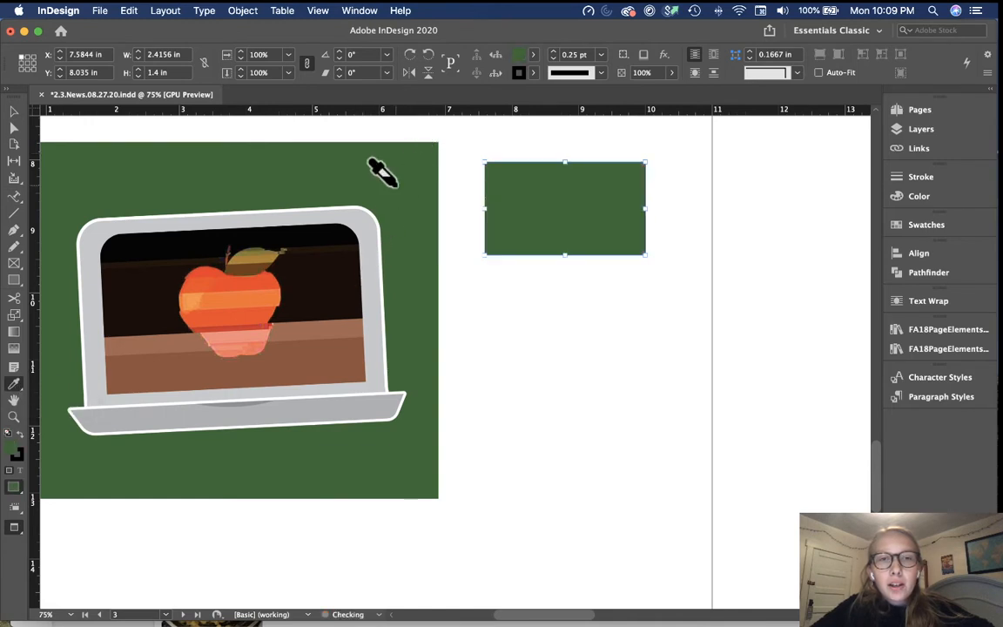
key("v")
left_click(537, 316)
scroll(550, 340, "up", 2)
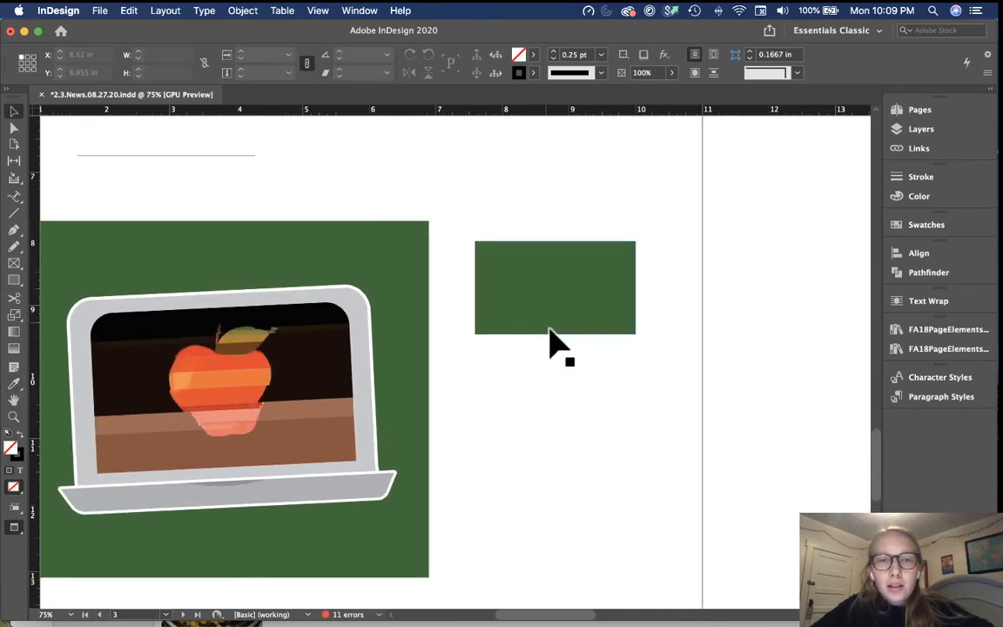
left_click_drag(600, 313, 600, 374)
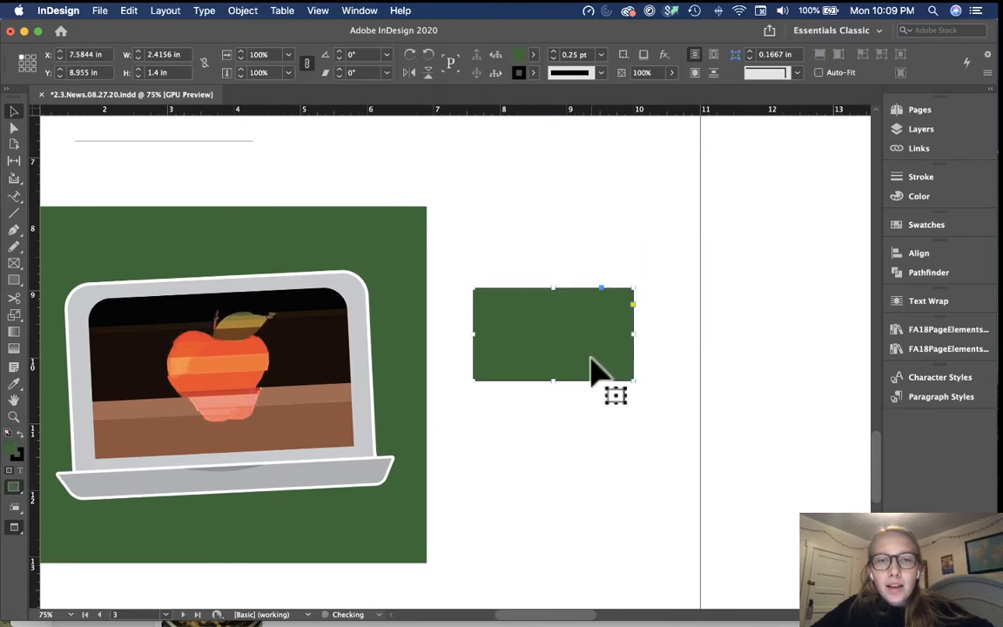
left_click(609, 447)
Recolour the passage from "d quati" through "ro eos ut volorio" in the first text column with the green sampled from the illustration.
scroll(610, 392, "up", 10)
scroll(609, 392, "left", 6)
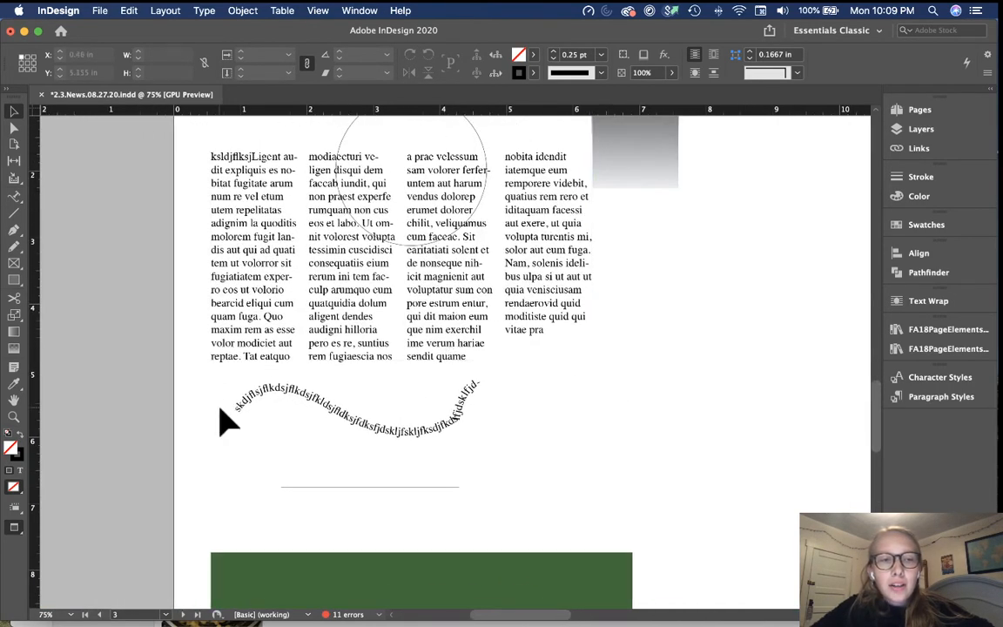
scroll(221, 409, "down", 2)
left_click_drag(234, 486, 235, 437)
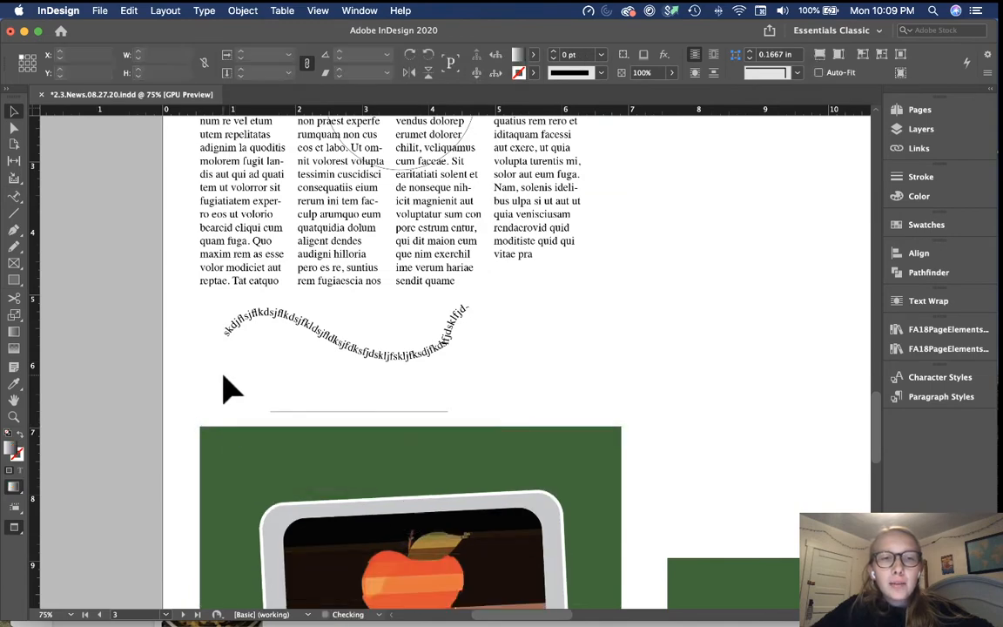
left_click(223, 374)
scroll(223, 375, "up", 1)
double_click(233, 263)
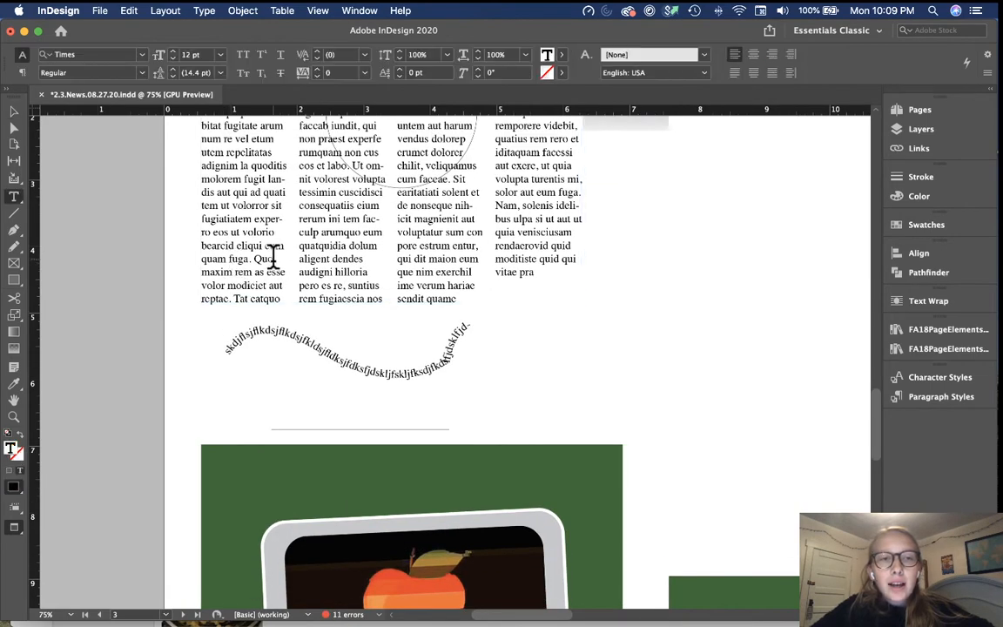
left_click_drag(273, 259, 214, 202)
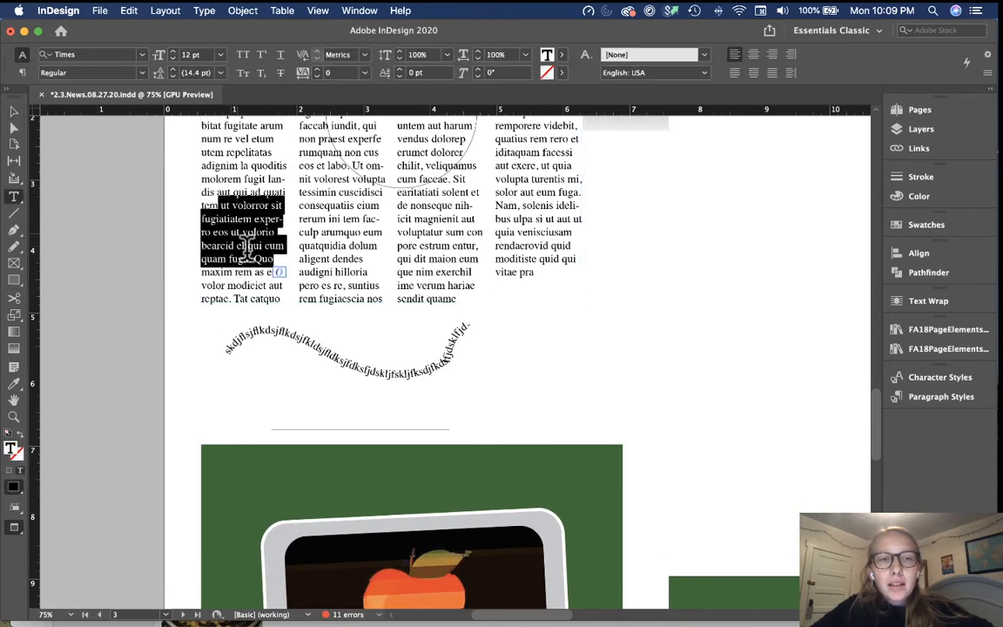
left_click(201, 260)
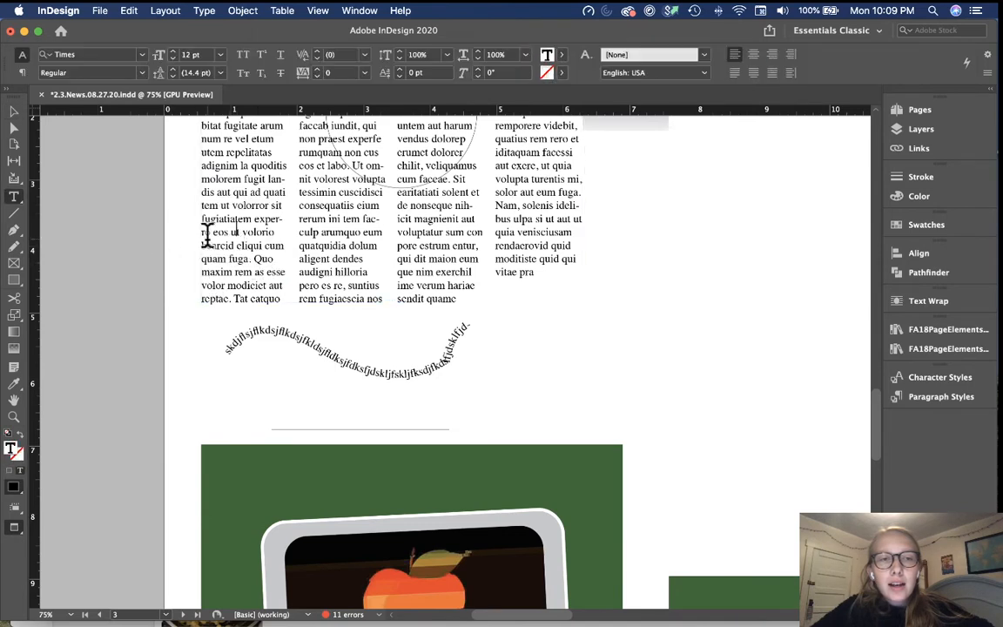
left_click_drag(204, 243, 242, 279)
left_click_drag(202, 246, 250, 182)
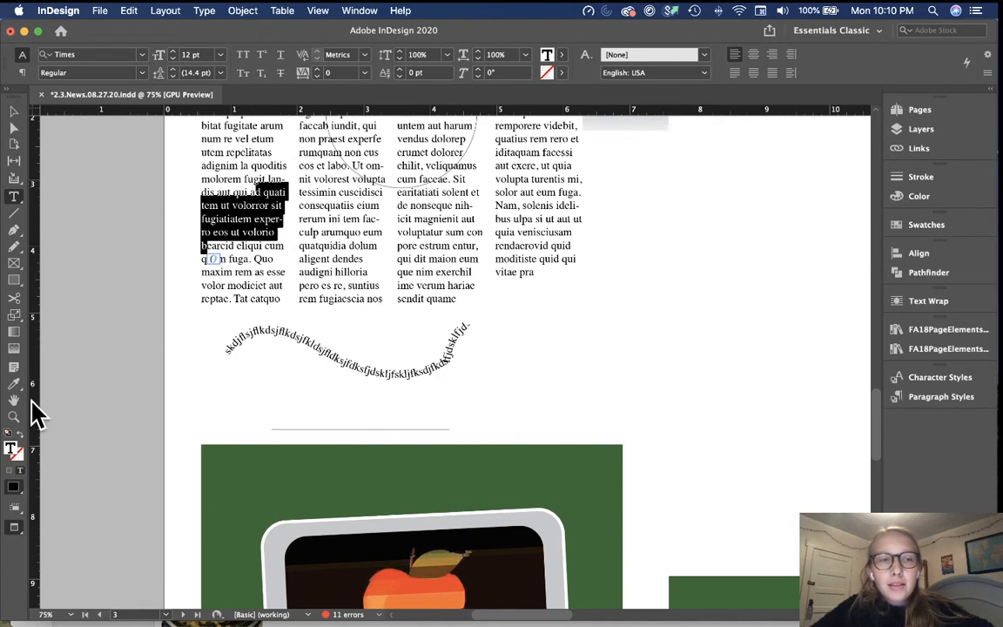
left_click(247, 465)
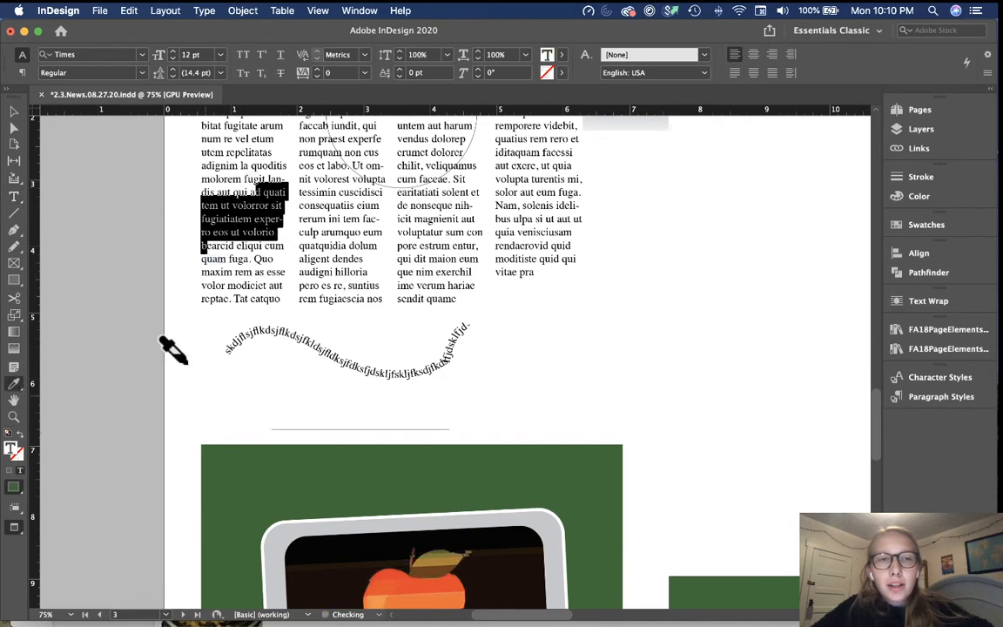
left_click(14, 122)
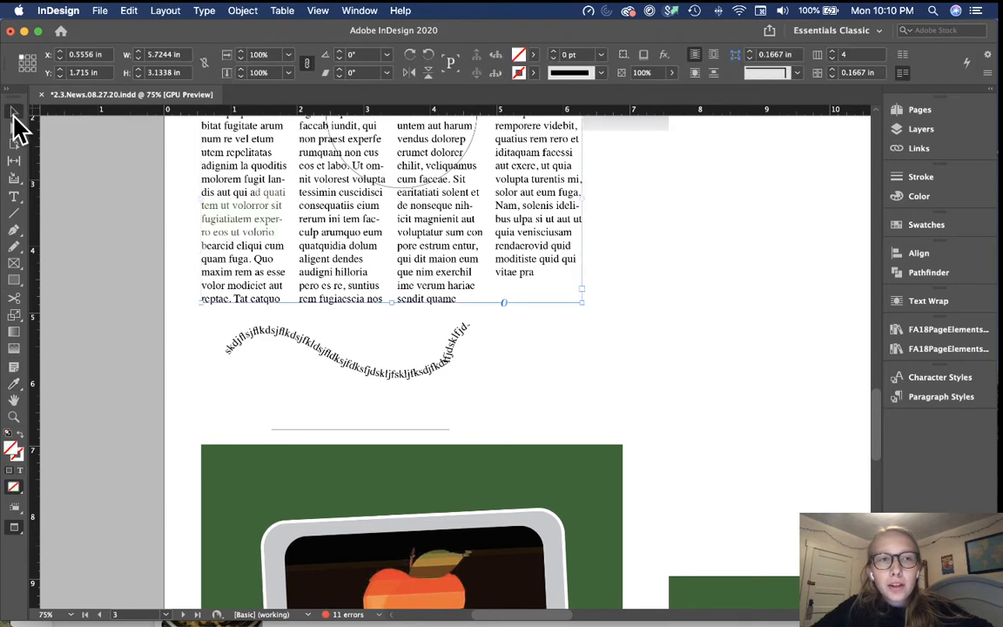
left_click(173, 285)
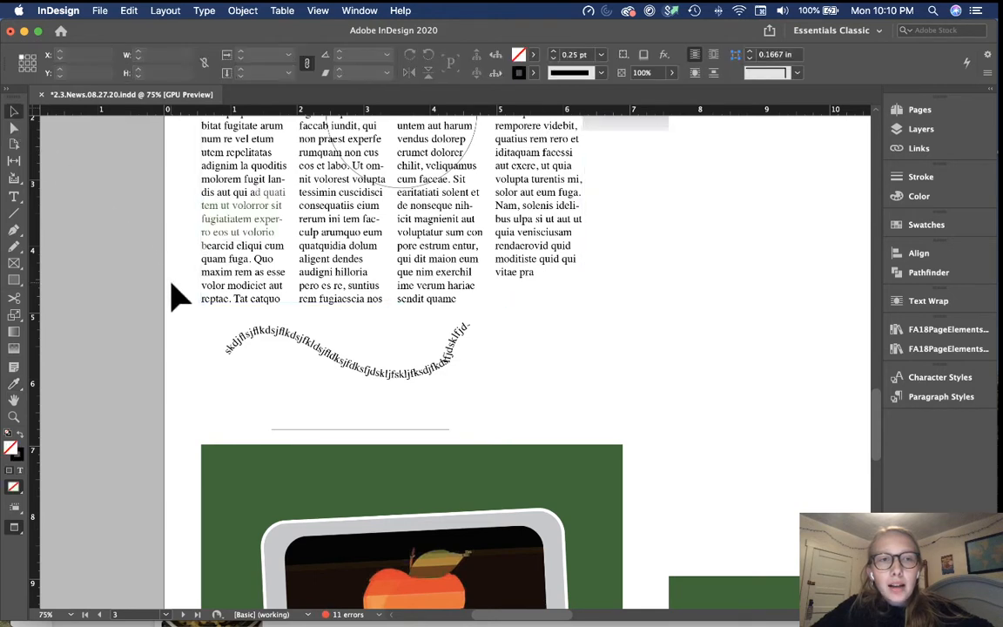
Try to apply the sampled green to the passage starting at "expliquis es" in the first column with the Eyedropper, and undo it.
left_click(13, 384)
left_click(300, 466)
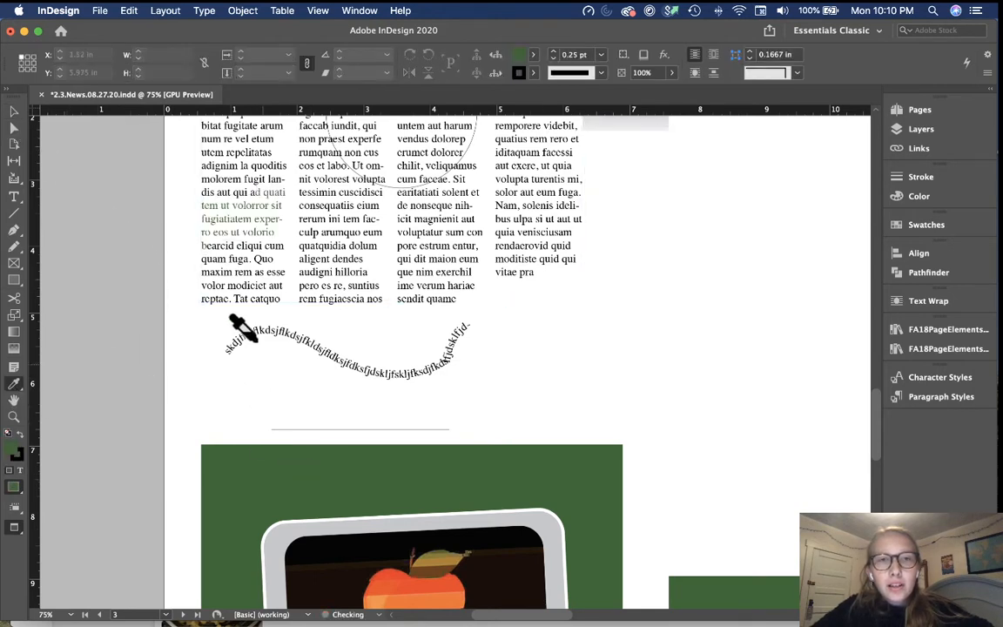
scroll(239, 326, "up", 3)
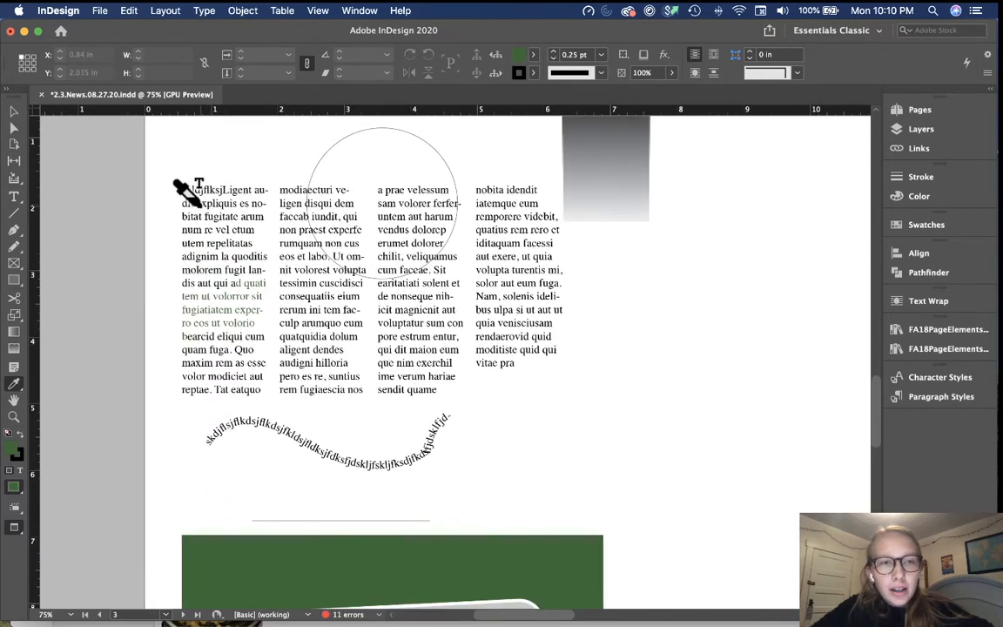
left_click_drag(202, 203, 229, 230)
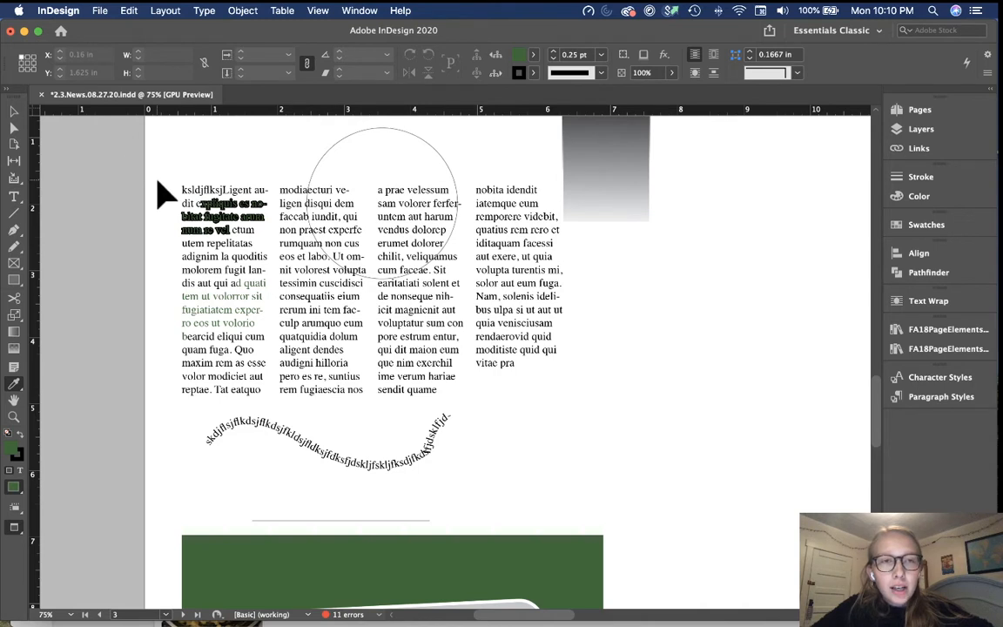
key("super+z")
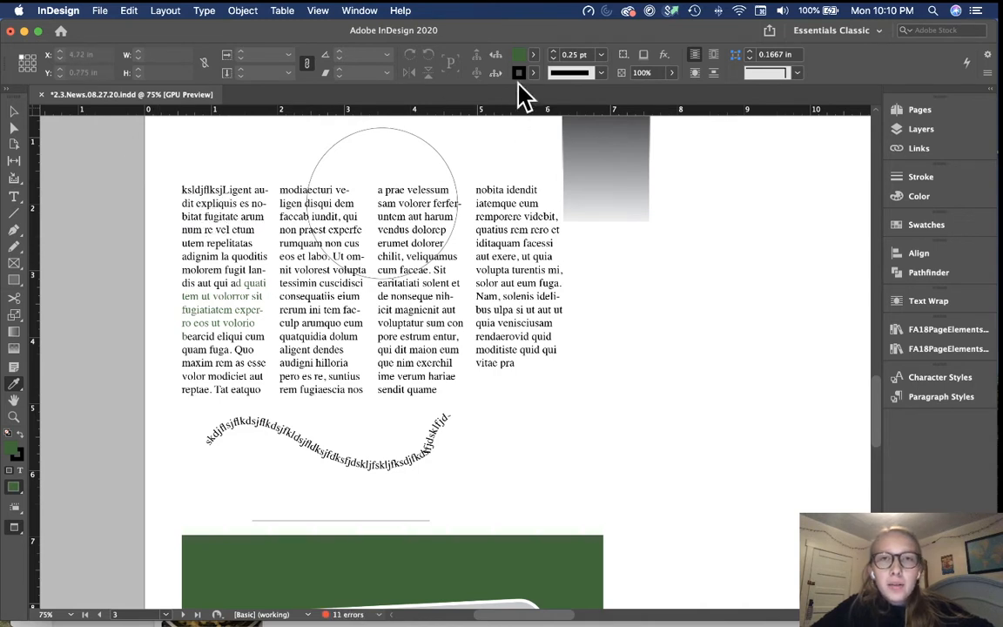
Load the Eyedropper with the illustration's green as fill and a [None] stroke, and apply it to passages in the first and second text columns.
left_click(534, 73)
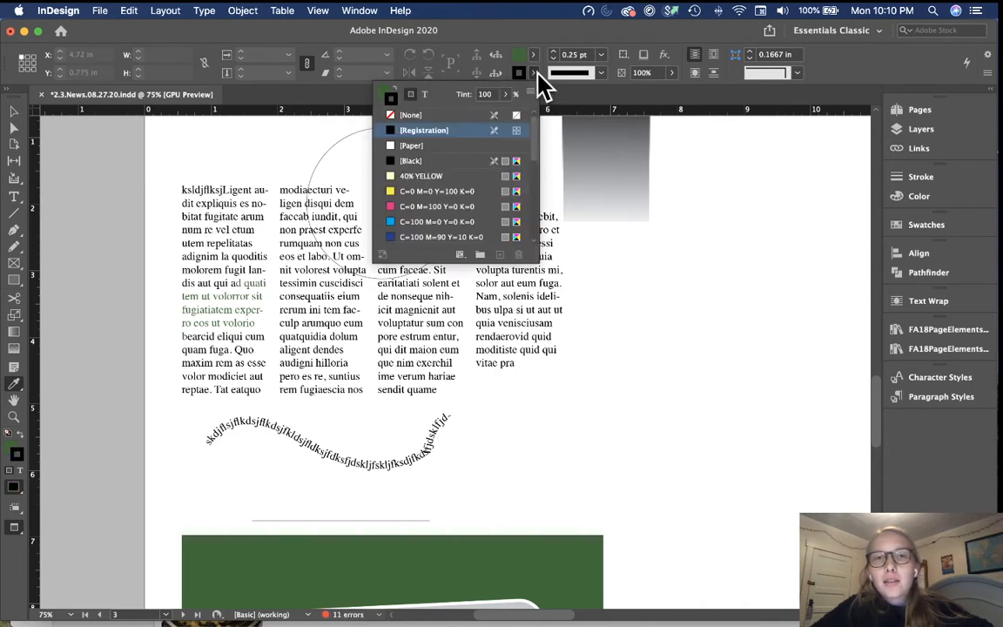
left_click(454, 114)
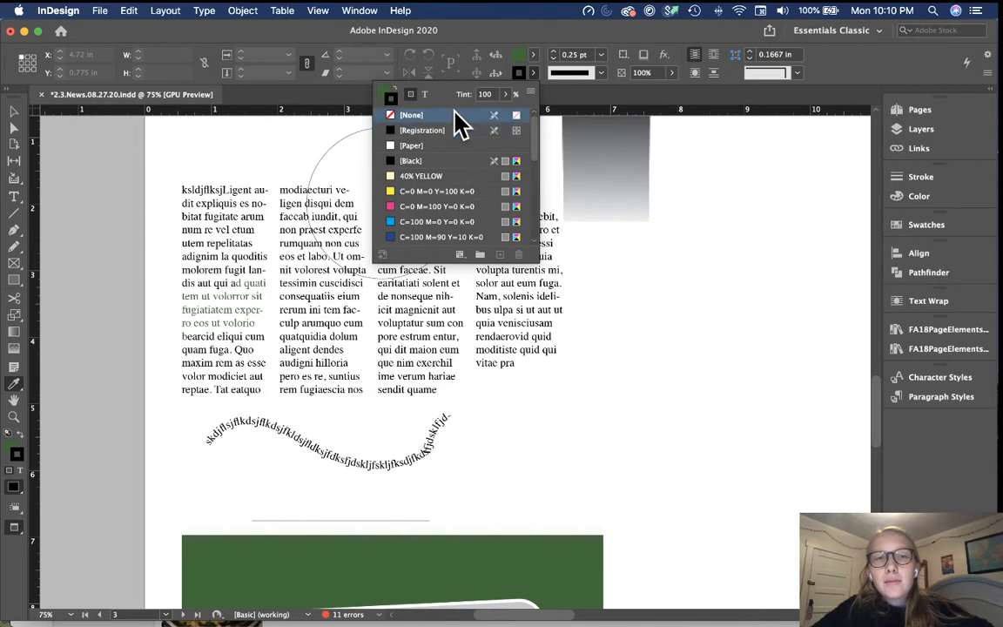
left_click(265, 148)
left_click(236, 213)
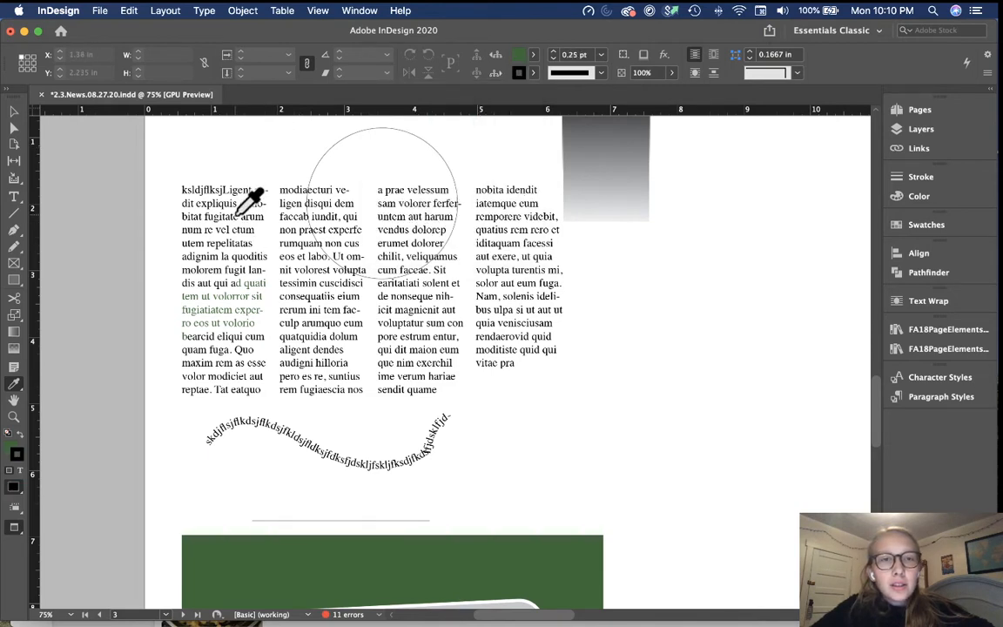
left_click(352, 557)
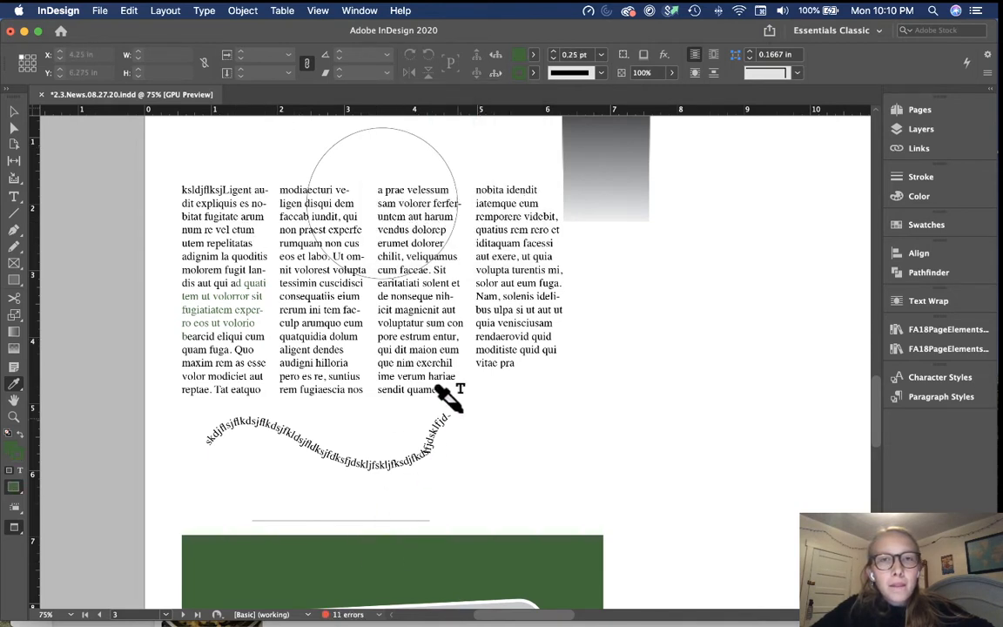
left_click(533, 71)
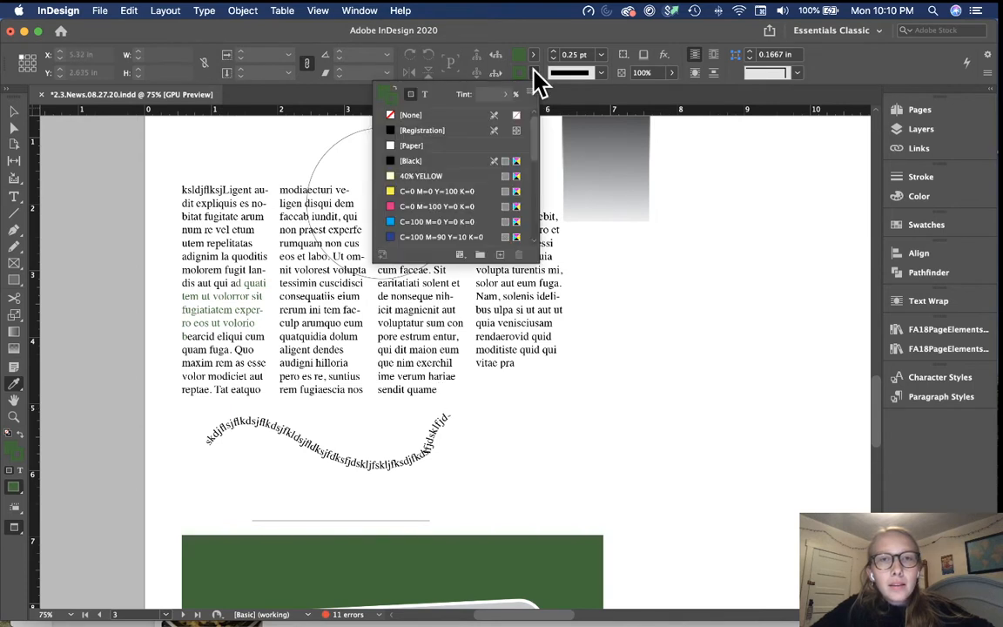
left_click(424, 116)
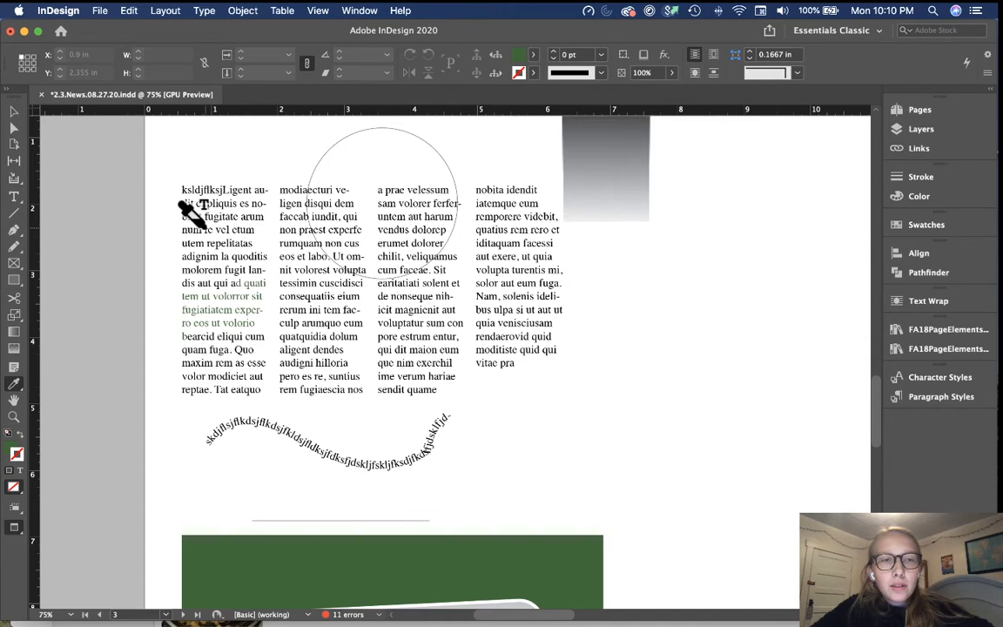
left_click_drag(207, 203, 215, 229)
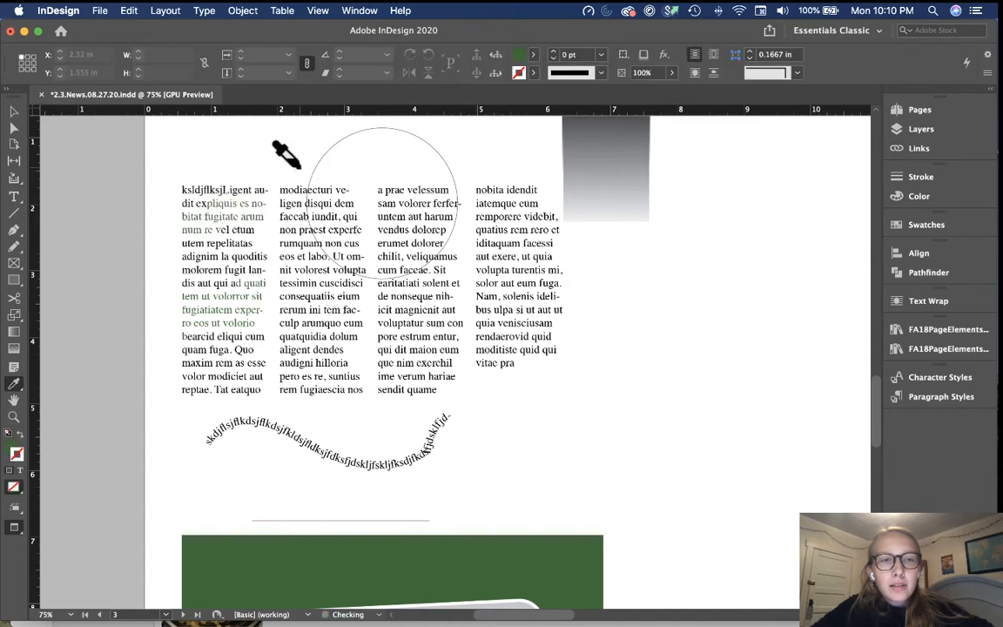
left_click_drag(310, 310, 345, 349)
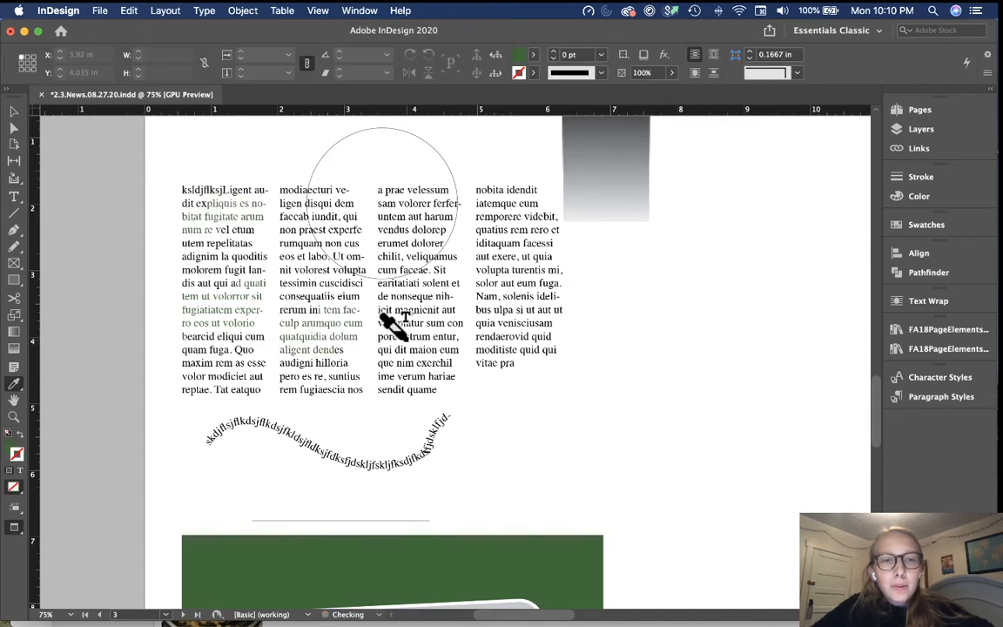
Recolour the letters "equ" and "ti" in "consequatiis" in the second text column with the Eyedropper's green.
key("super+equal")
key("super+equal")
key("super+equal")
key("super+equal")
scroll(381, 315, "left", 8)
scroll(381, 315, "up", 3)
scroll(381, 315, "down", 1)
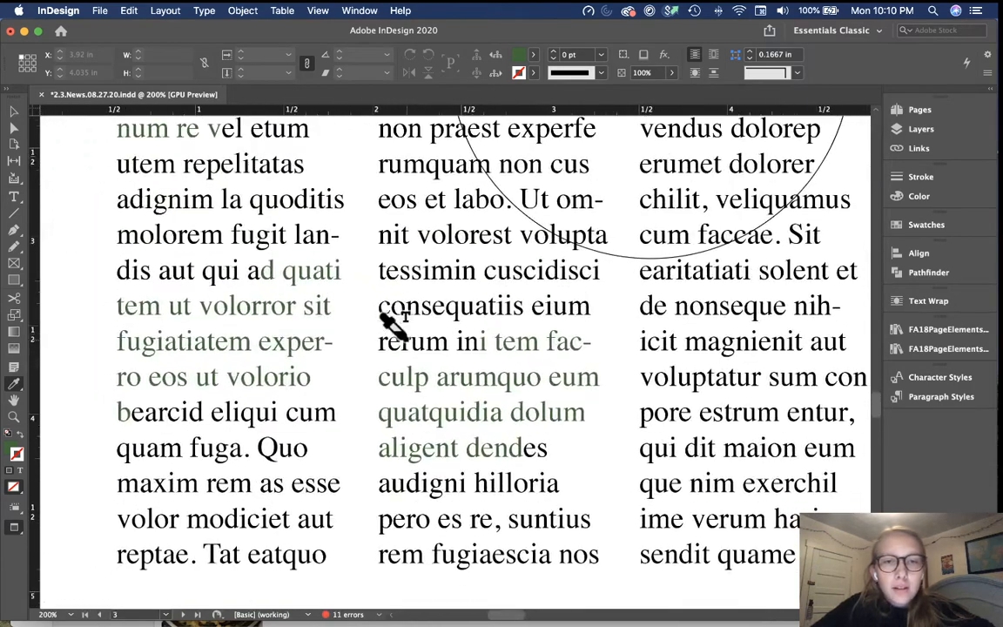
key("super+equal")
key("super+equal")
left_click(421, 249)
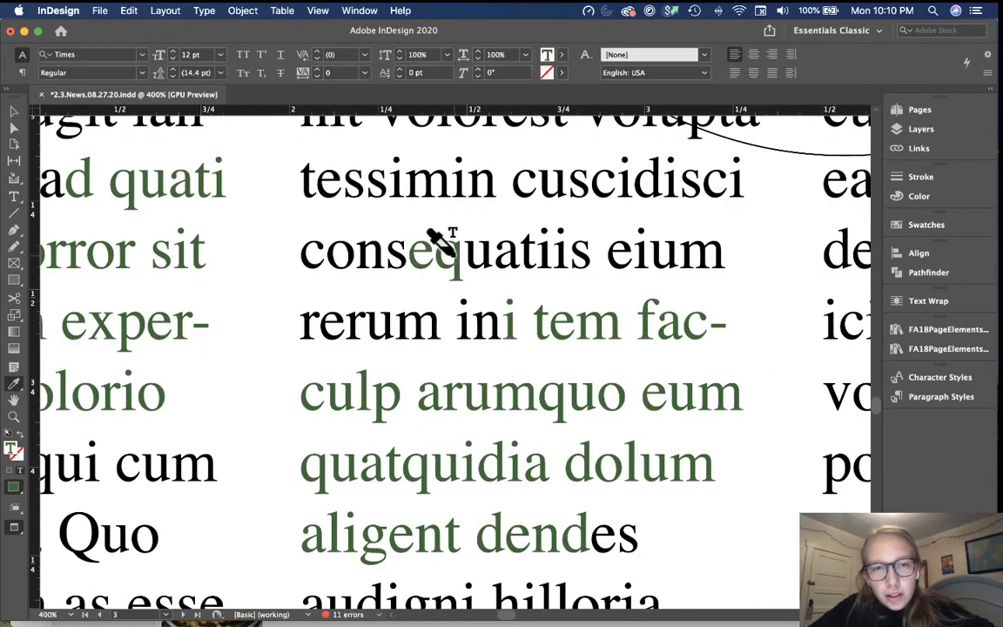
left_click(457, 253)
left_click(482, 251)
left_click(499, 251)
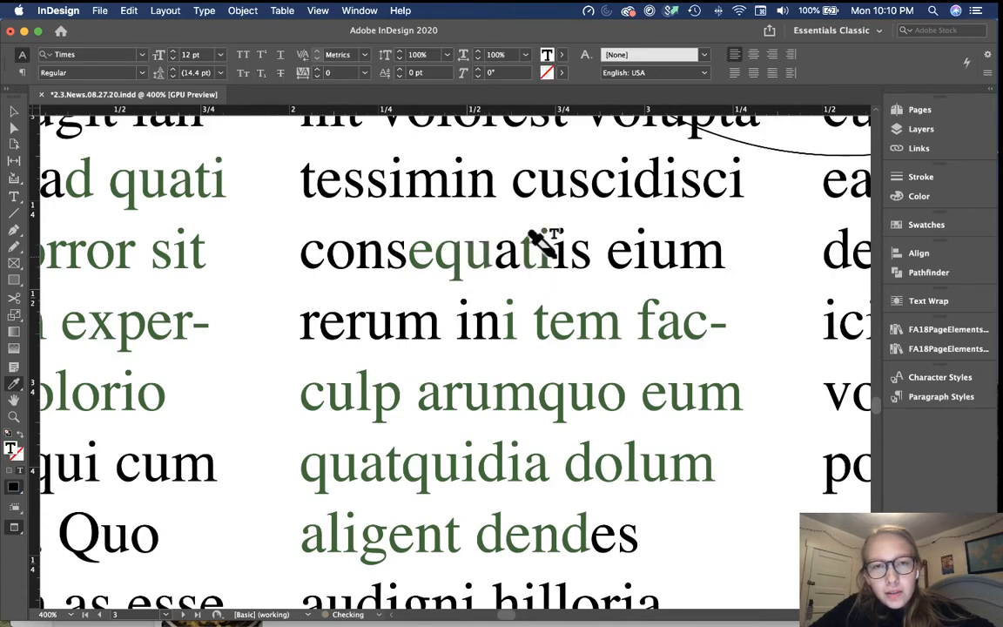
Apply the green with the Eyedropper from "adignim" to "qui ad" in column one, "erumet" to "voluptatur sum" in column three, and "iatemque" onward in column four.
key("super+minus")
key("super+minus")
key("super+minus")
key("super+minus")
key("super+minus")
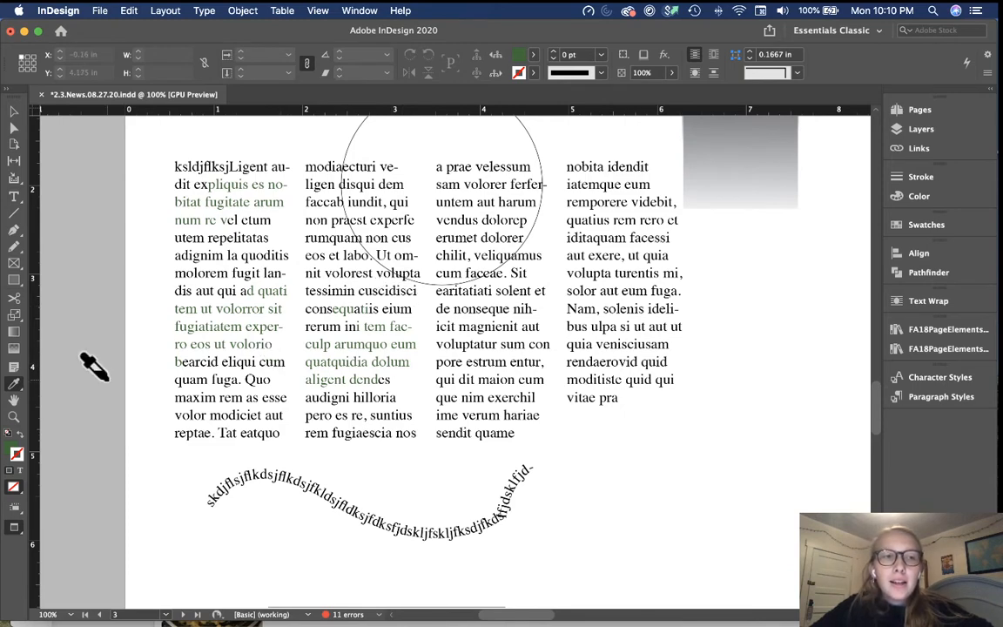
left_click_drag(200, 255, 288, 292)
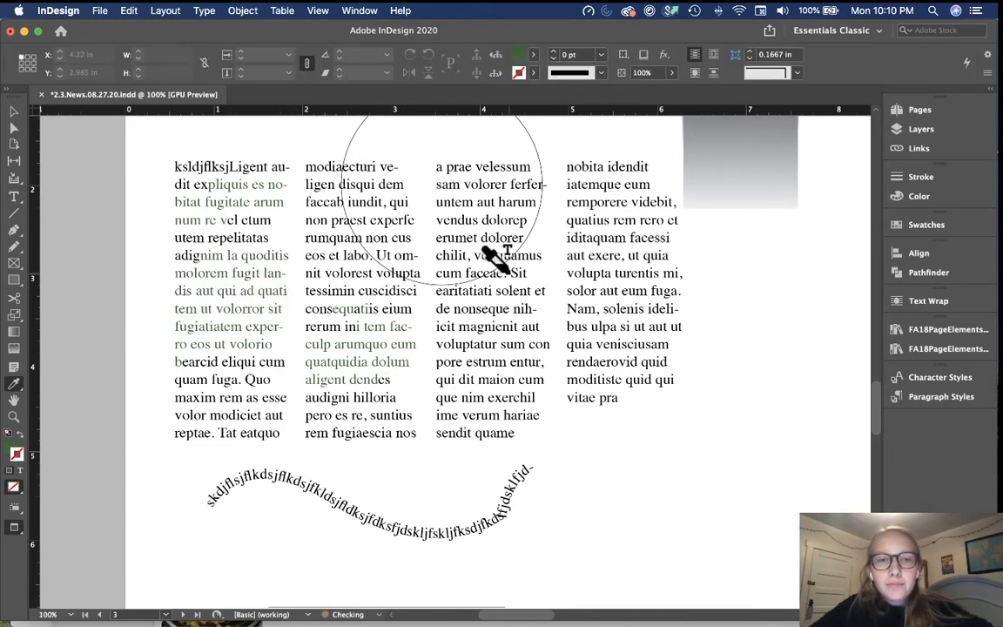
left_click_drag(477, 236, 505, 273)
left_click_drag(609, 237, 661, 400)
left_click_drag(615, 185, 684, 342)
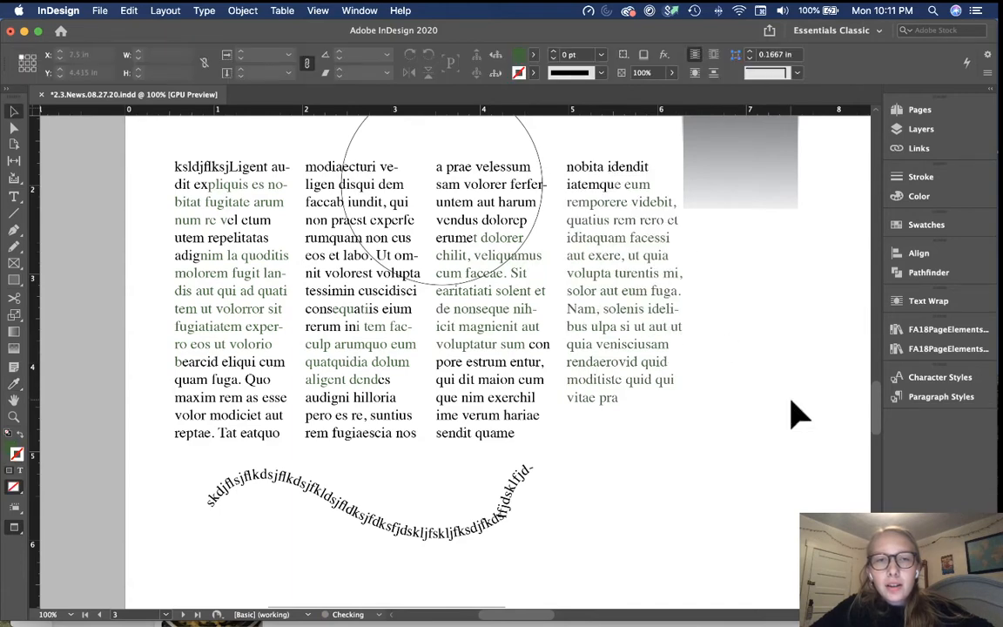
Pan around the page with the Hand tool to view the text columns, the laptop illustration and the green rectangle.
key("super+minus")
scroll(645, 357, "down", 5)
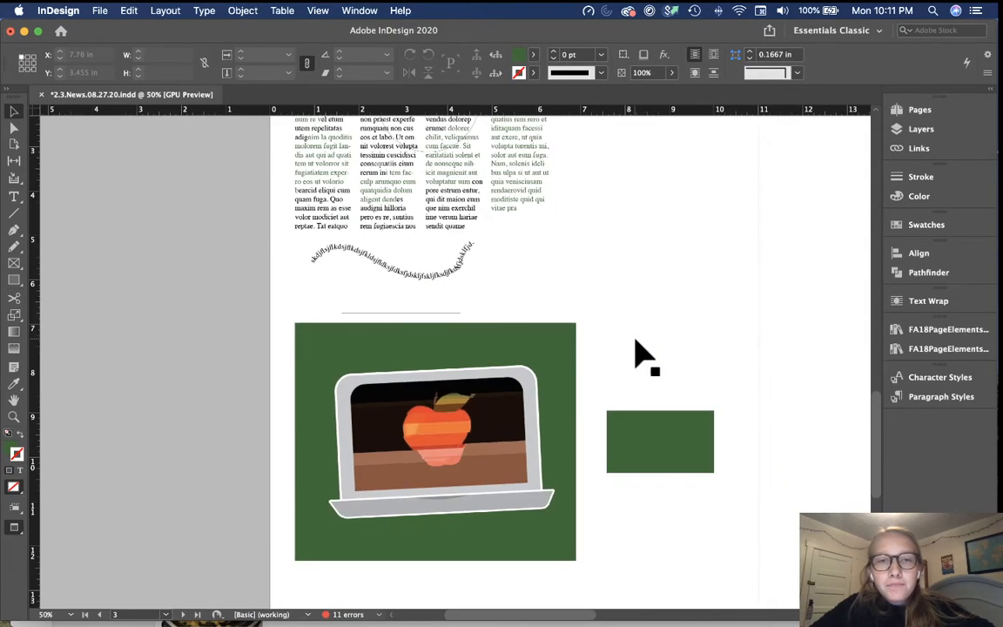
left_click(14, 401)
left_click_drag(231, 330, 414, 456)
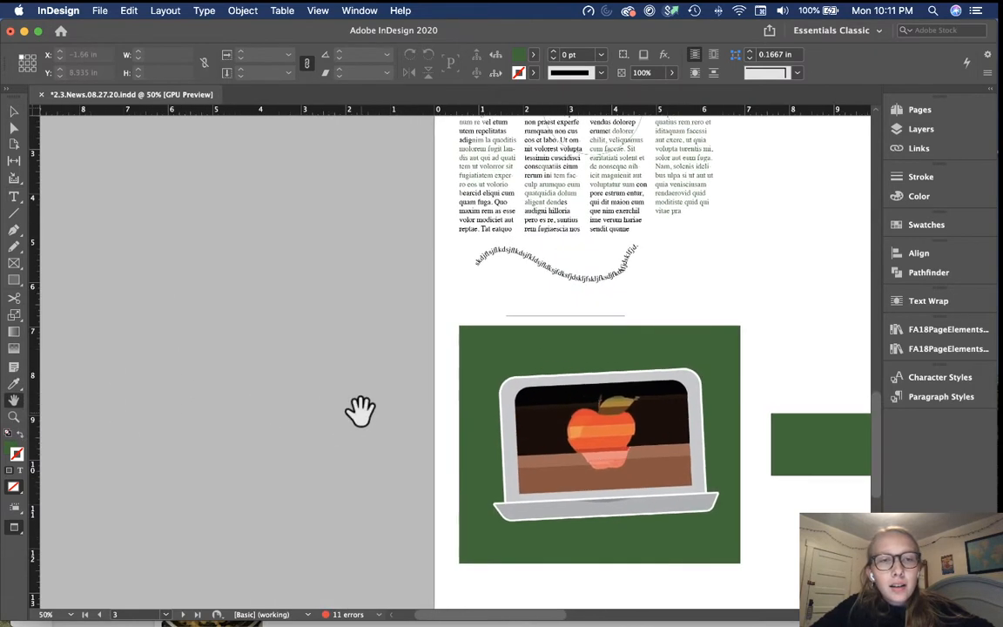
left_click_drag(479, 189, 152, 248)
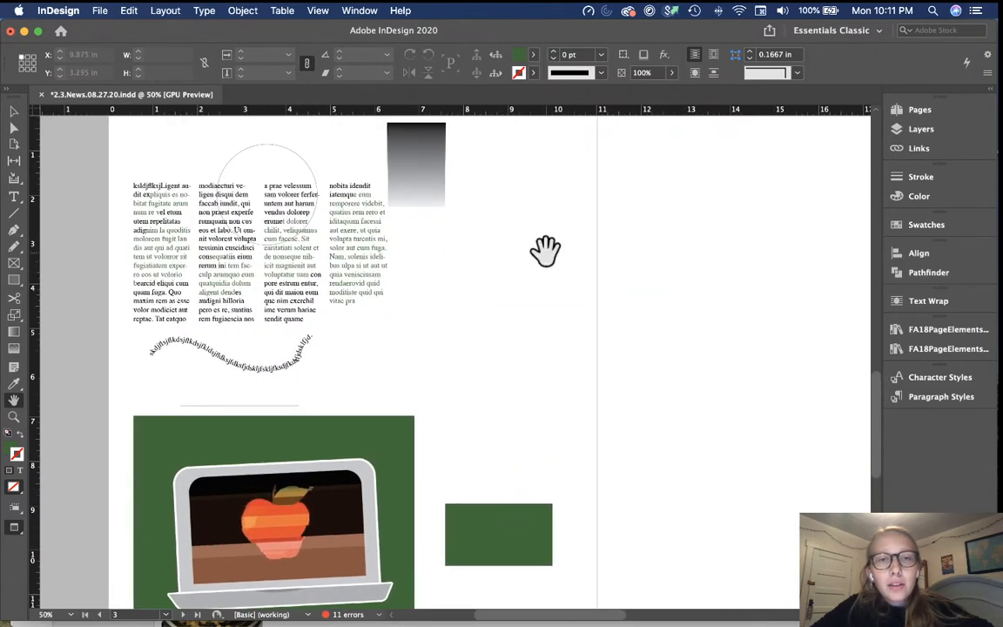
left_click_drag(488, 228, 569, 220)
left_click_drag(401, 275, 530, 372)
left_click_drag(441, 297, 310, 296)
left_click_drag(313, 236, 497, 307)
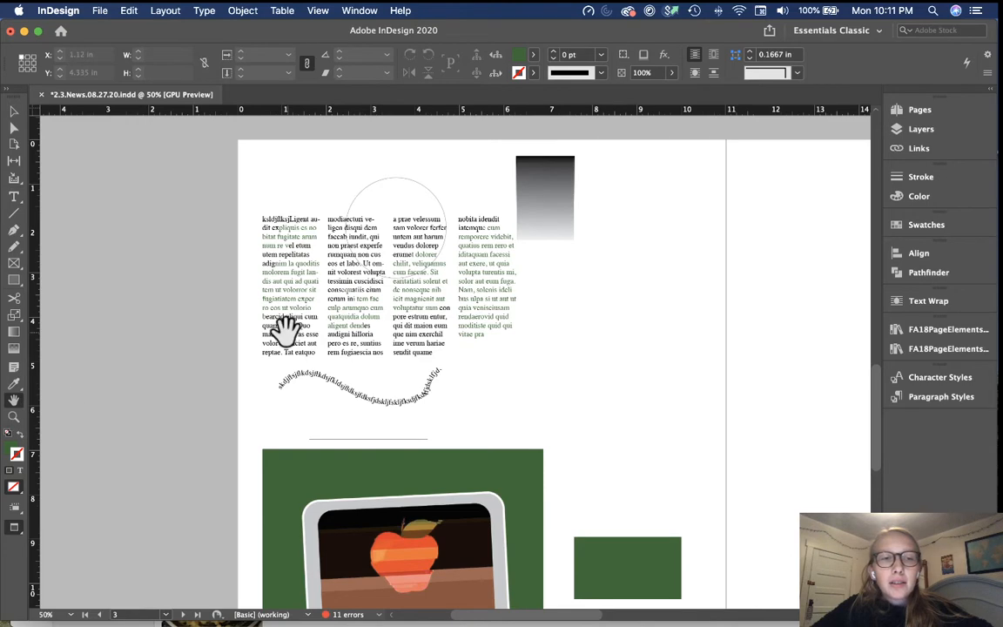
left_click_drag(392, 296, 313, 246)
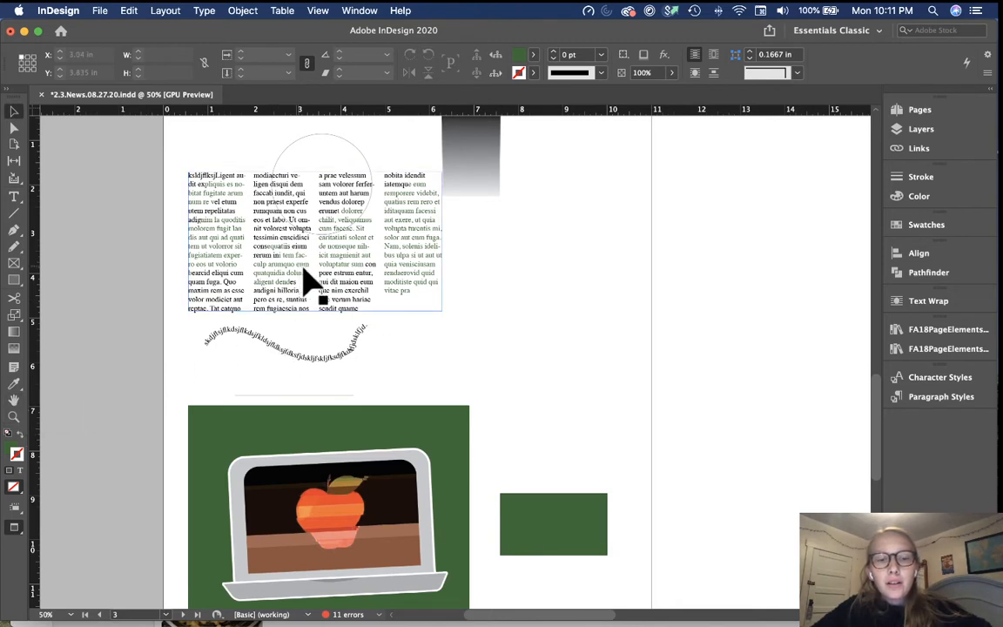
Pan across the practice spread with the temporary Hand tool to view the text columns, blank facing page and laptop illustration.
key("space")
left_click_drag(458, 235, 414, 313)
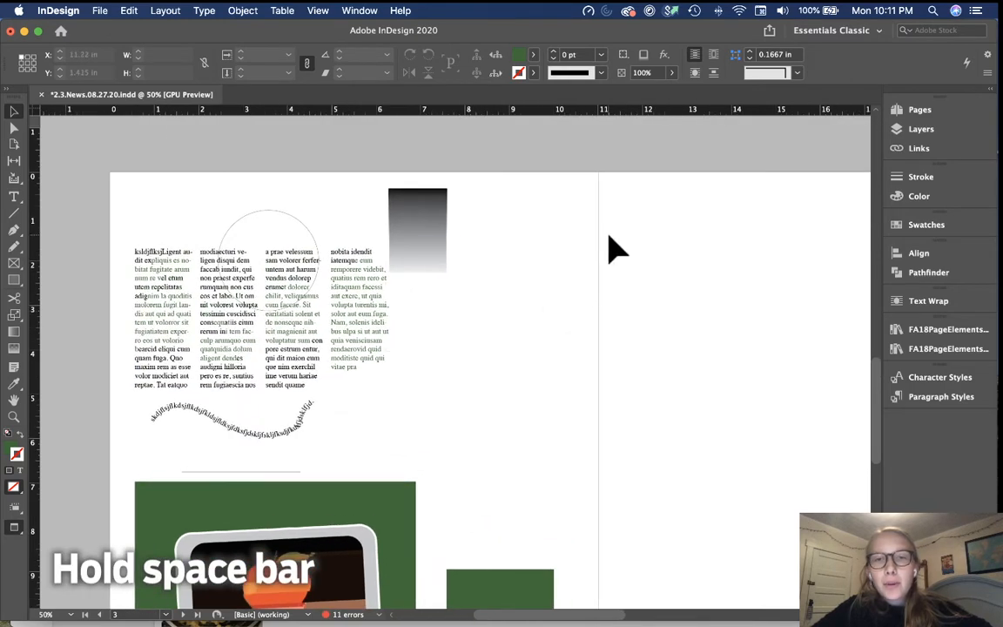
key("space")
left_click_drag(647, 244, 356, 159)
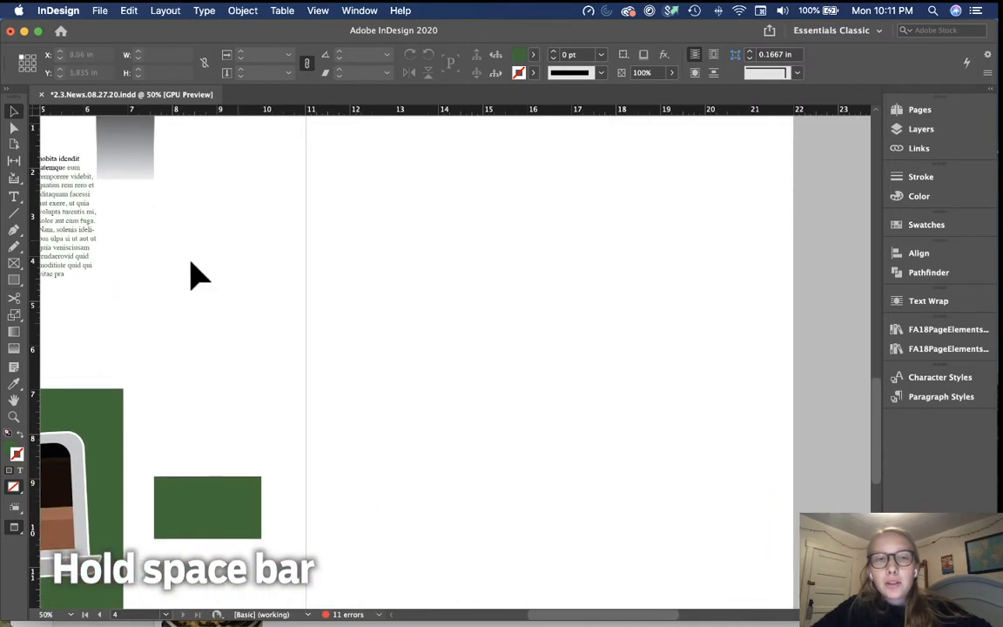
key("space")
left_click_drag(193, 275, 510, 237)
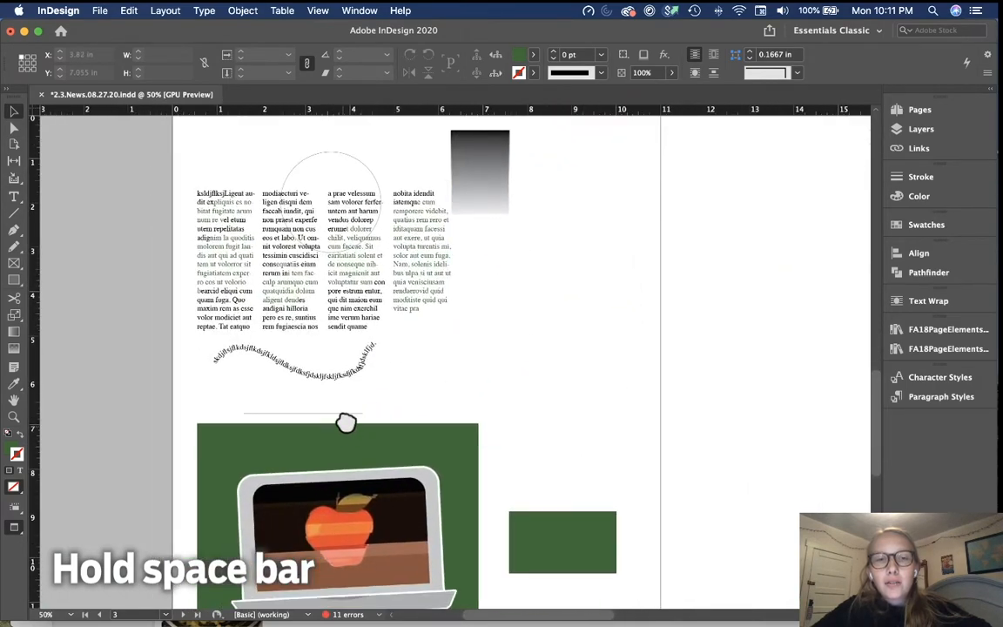
left_click_drag(347, 423, 447, 309)
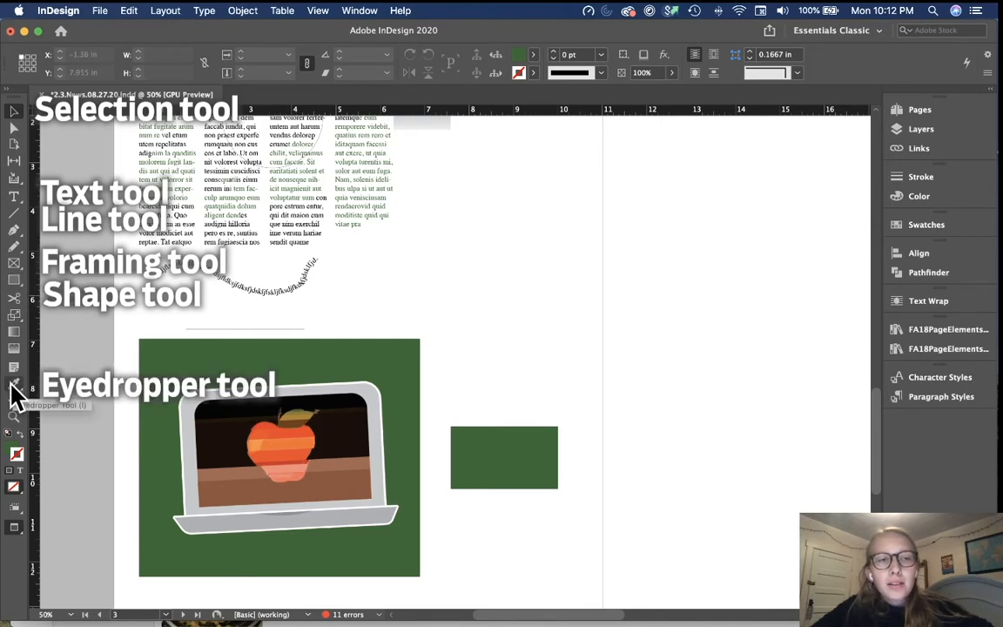
scroll(312, 305, "up", 5)
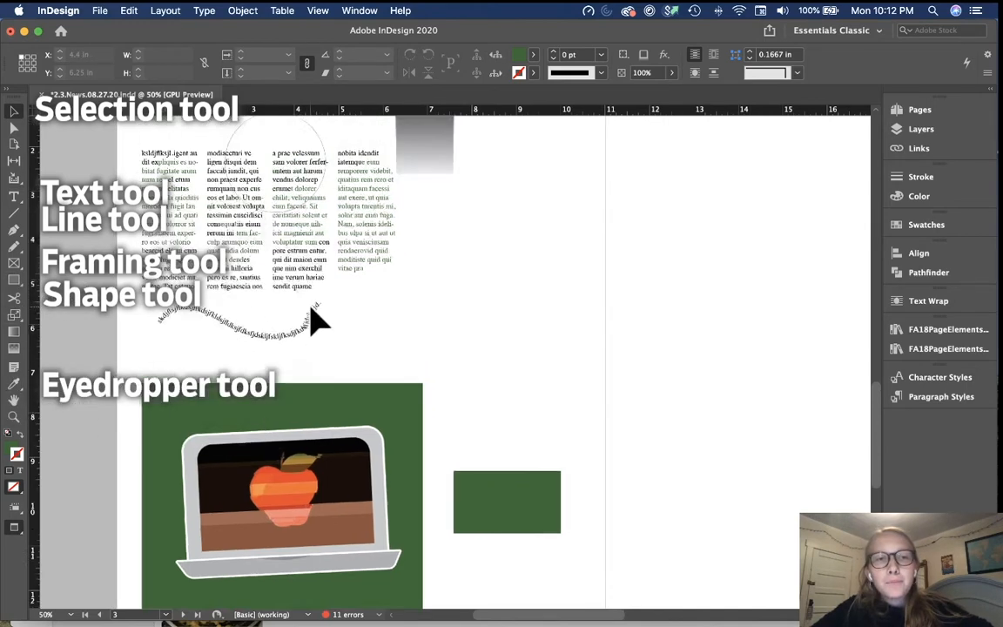
scroll(513, 370, "down", 6)
scroll(513, 379, "down", 3)
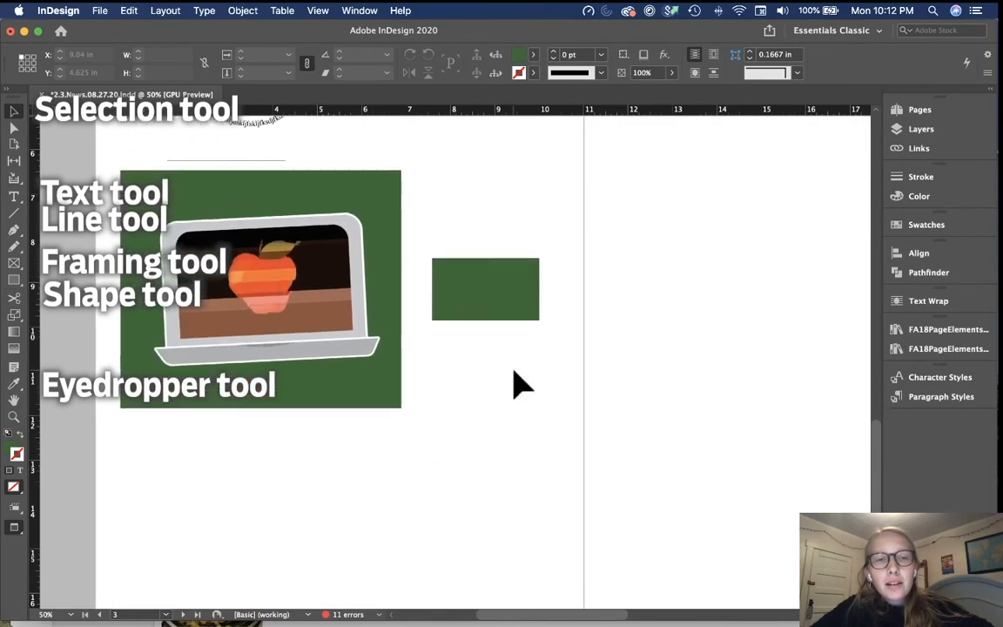
scroll(445, 279, "up", 6)
scroll(446, 278, "right", 2)
scroll(446, 283, "up", 10)
scroll(445, 283, "right", 2)
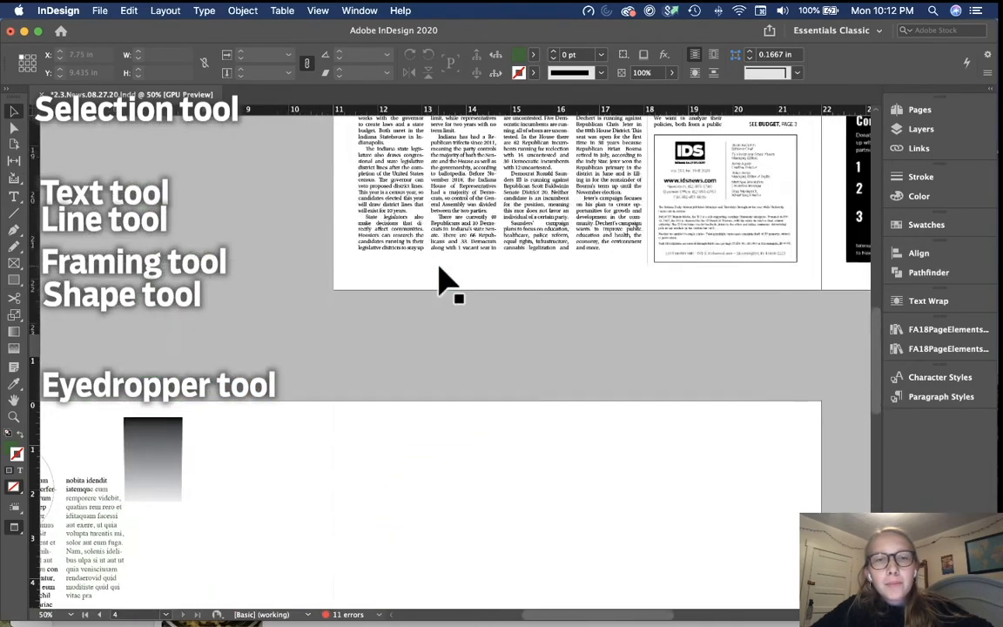
scroll(446, 283, "down", 3)
scroll(444, 281, "down", 10)
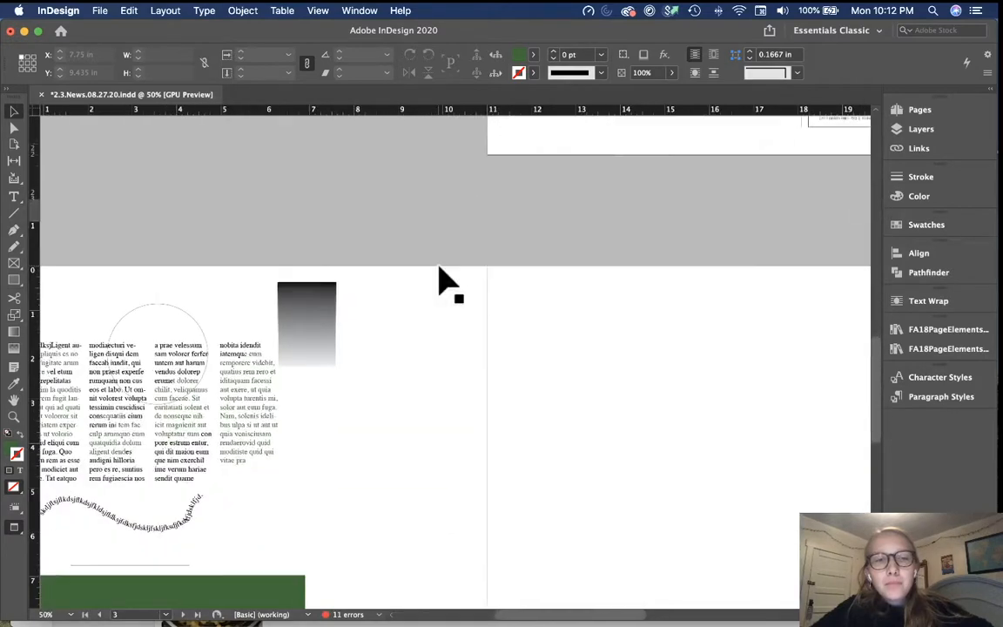
scroll(444, 281, "left", 3)
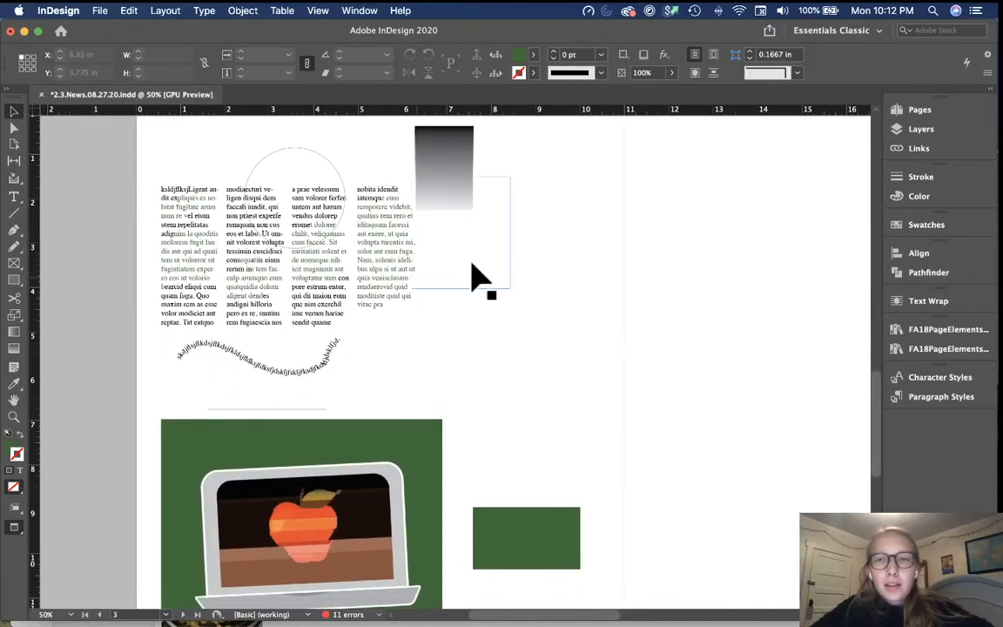
scroll(571, 302, "down", 2)
scroll(573, 302, "up", 4)
scroll(573, 302, "right", 1)
scroll(567, 294, "down", 3)
scroll(568, 294, "left", 1)
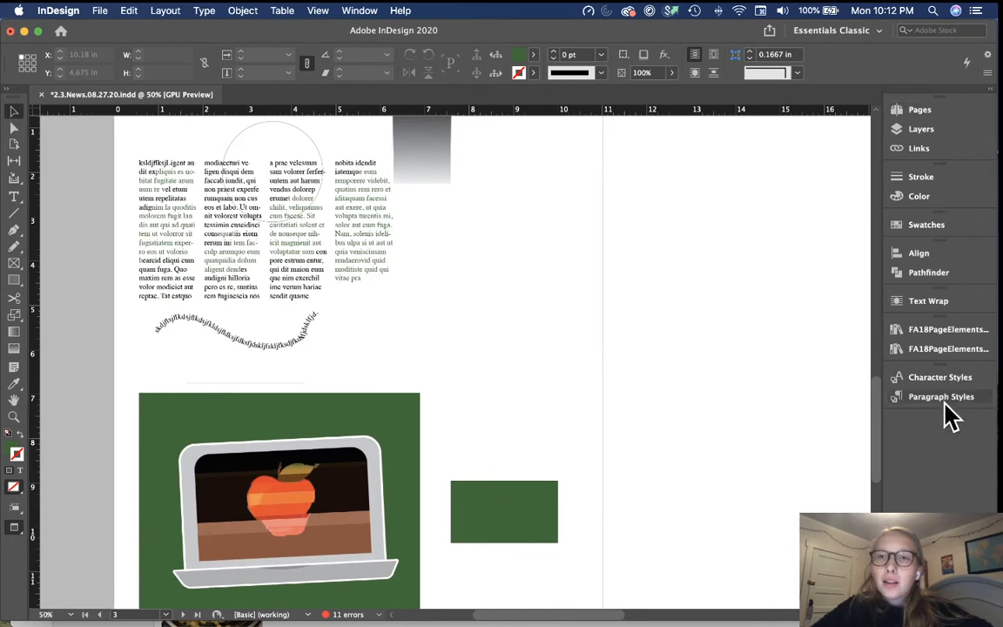
scroll(583, 396, "up", 2)
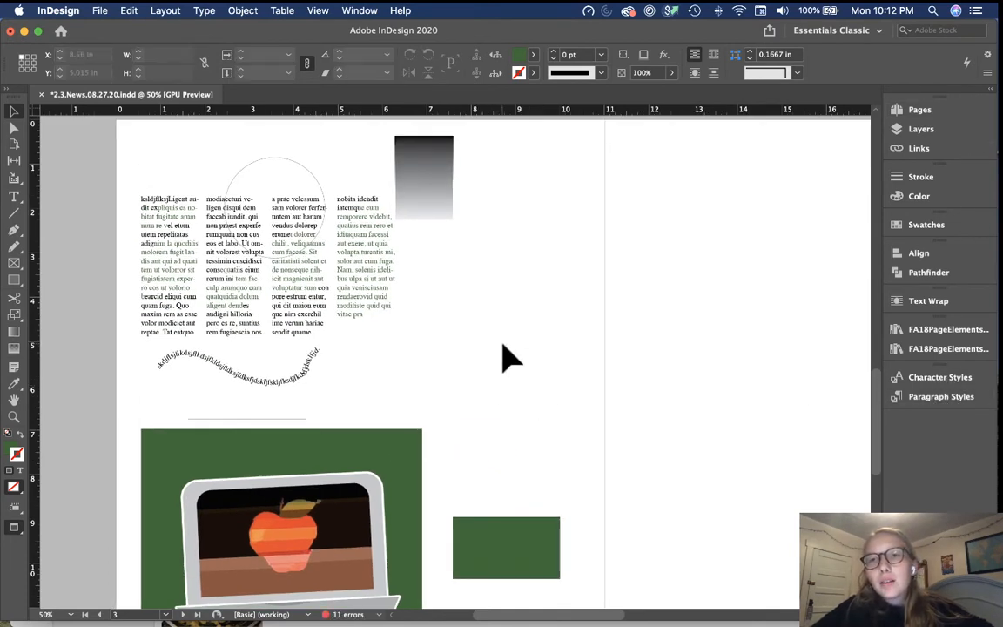
scroll(509, 357, "down", 1)
scroll(509, 357, "left", 1)
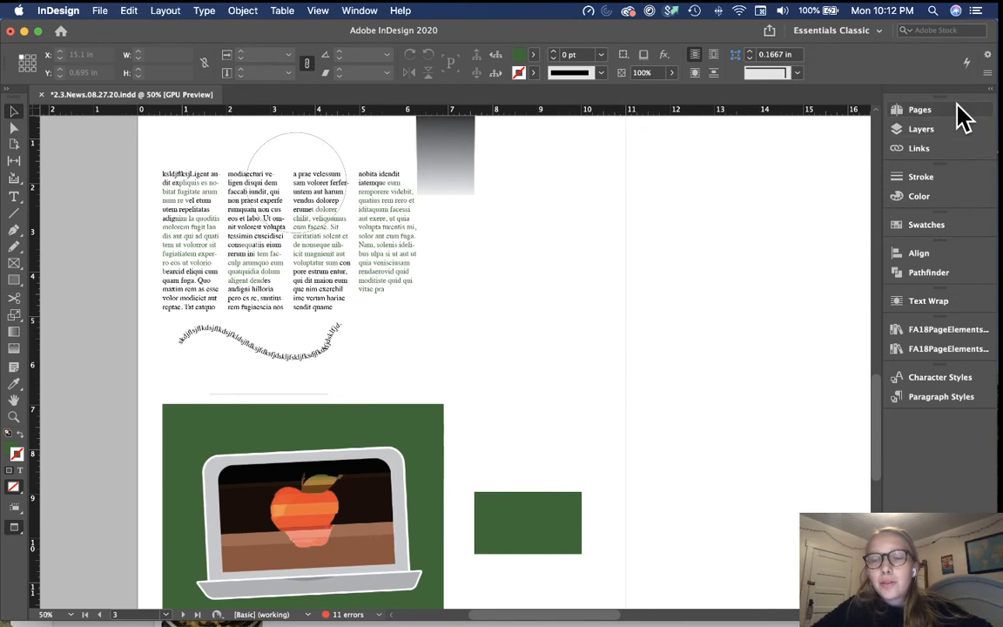
Open the Overlays panel, dock it below Paragraph Styles, and collapse it after expanding it.
left_click(360, 10)
mouse_move(430, 144)
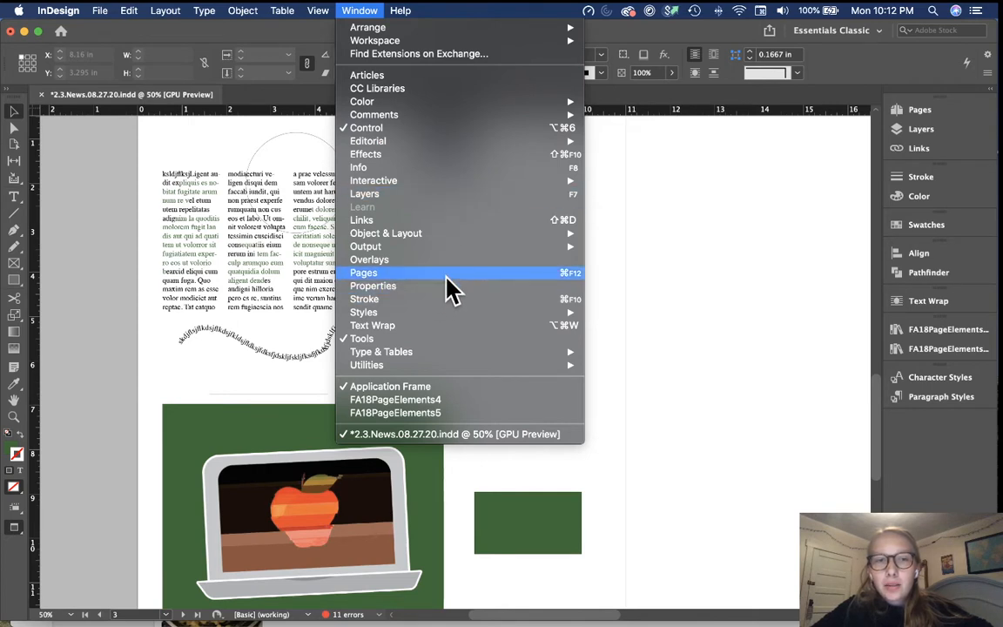
mouse_move(447, 311)
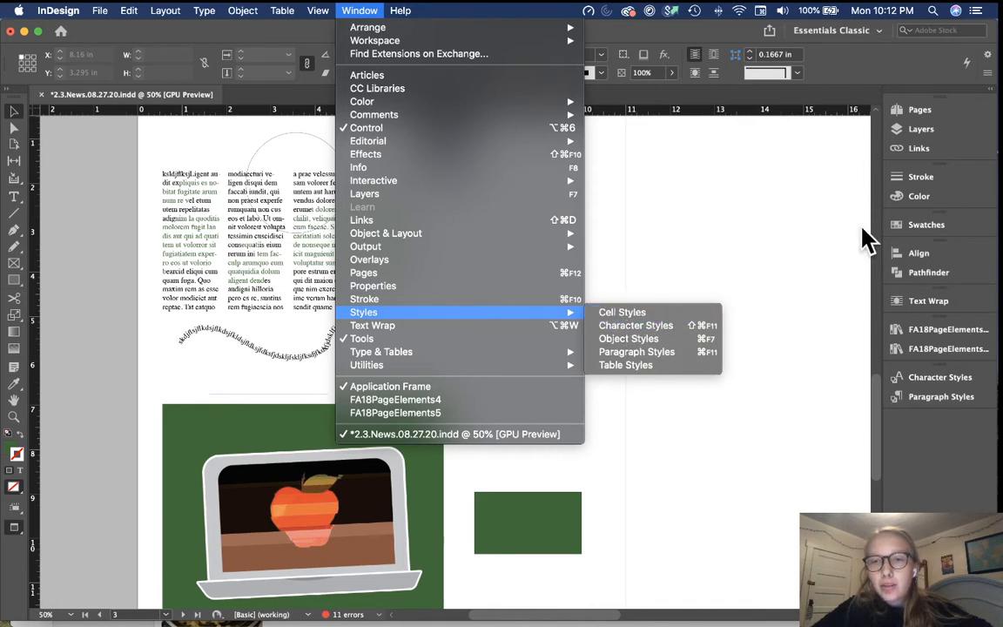
left_click(441, 261)
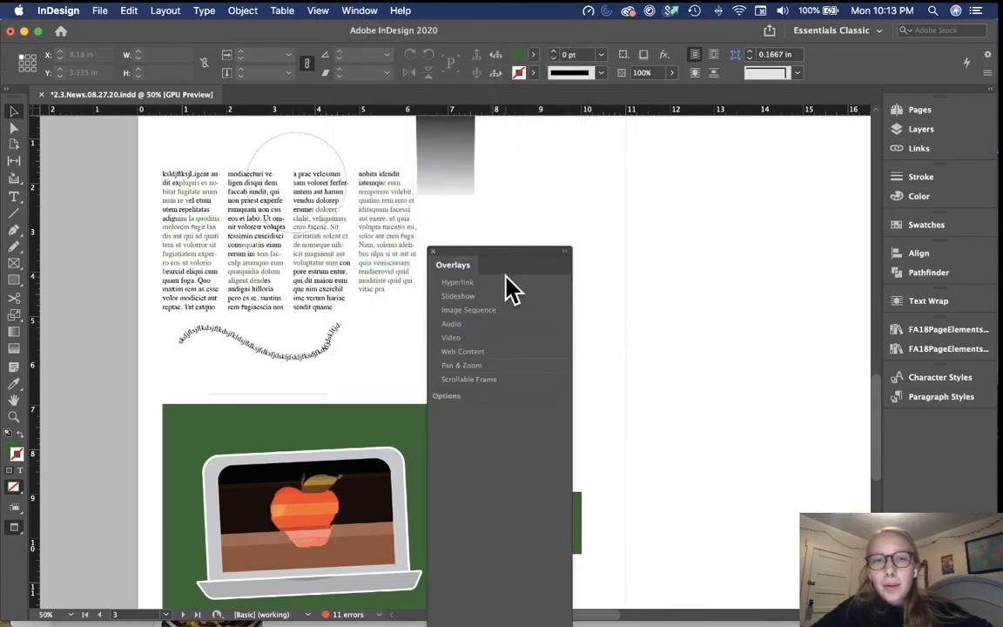
left_click_drag(492, 259, 930, 432)
left_click(944, 428)
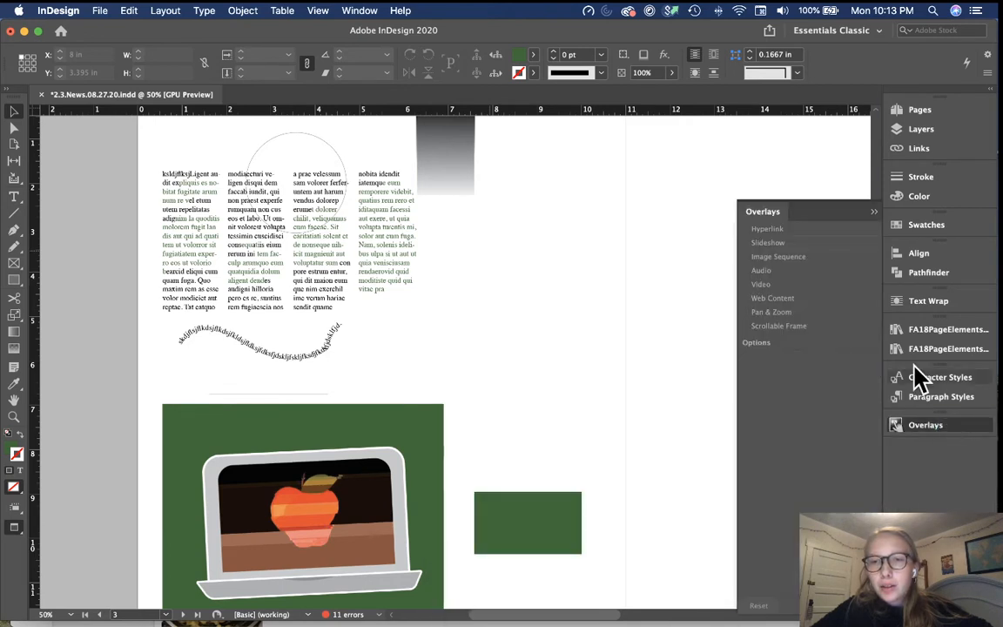
left_click(873, 212)
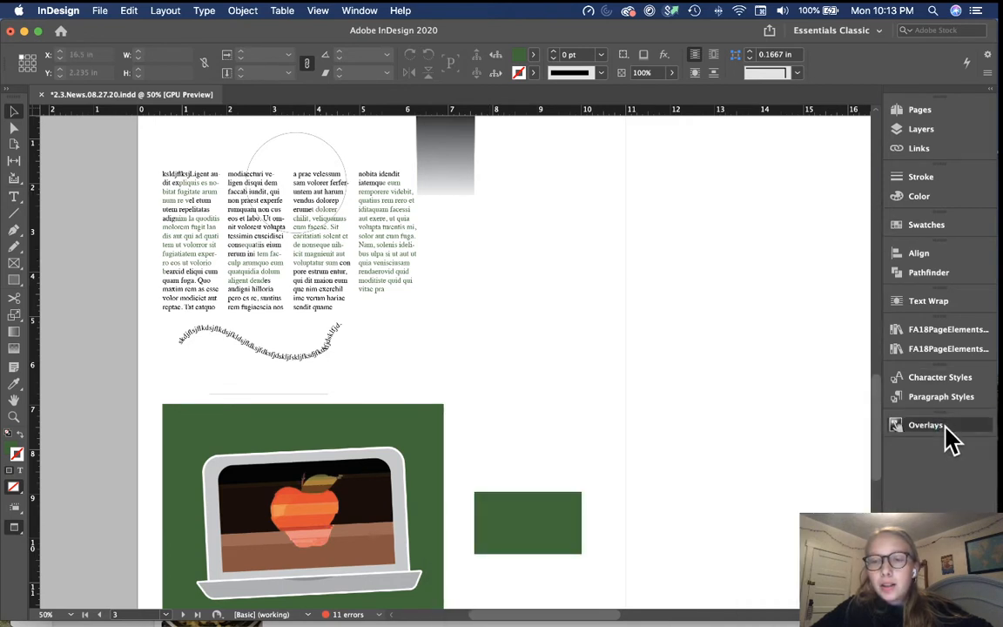
Pull the Overlays panel out of the dock and close it.
left_click_drag(947, 431, 703, 370)
left_click(644, 345)
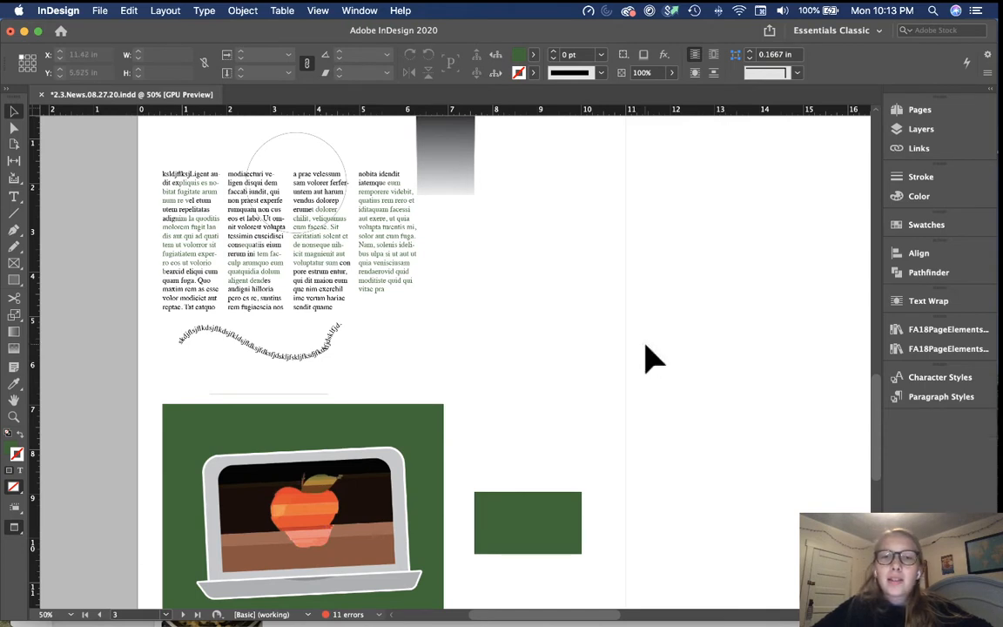
left_click(360, 10)
left_click(716, 264)
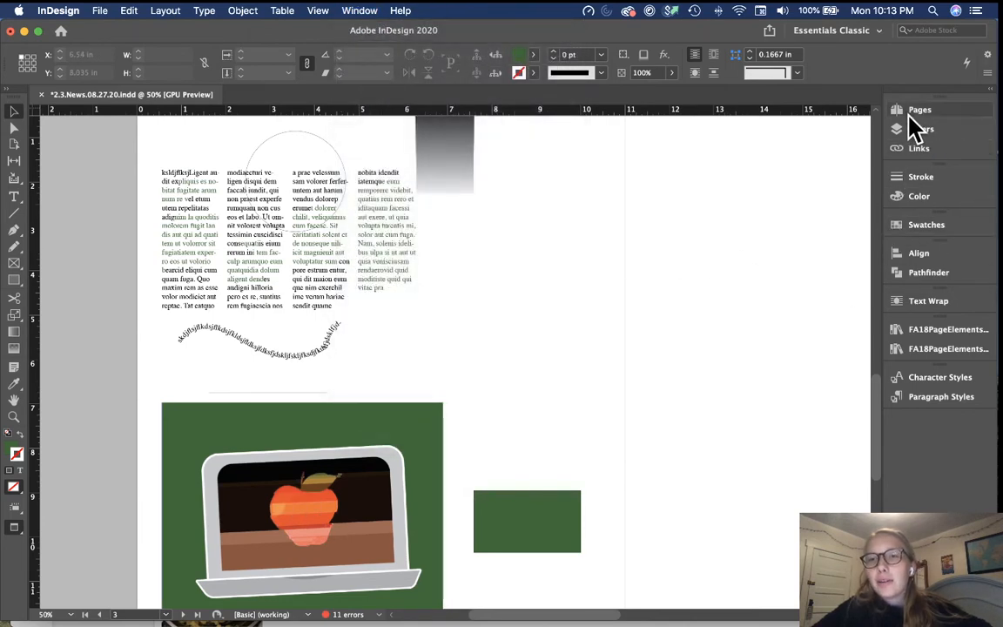
scroll(668, 202, "up", 4)
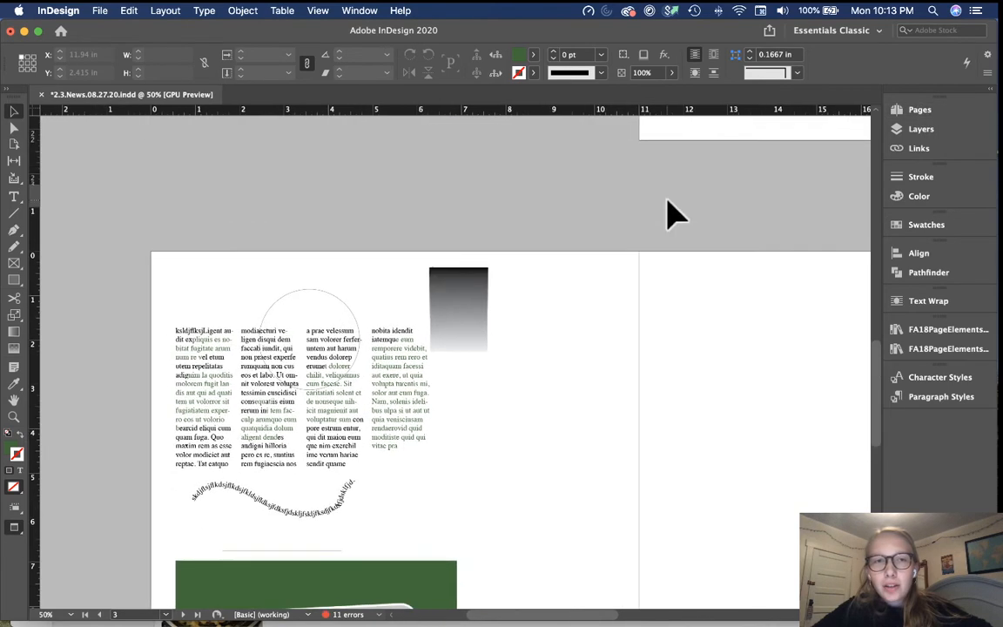
scroll(668, 202, "down", 5)
scroll(668, 202, "up", 2)
scroll(586, 298, "down", 2)
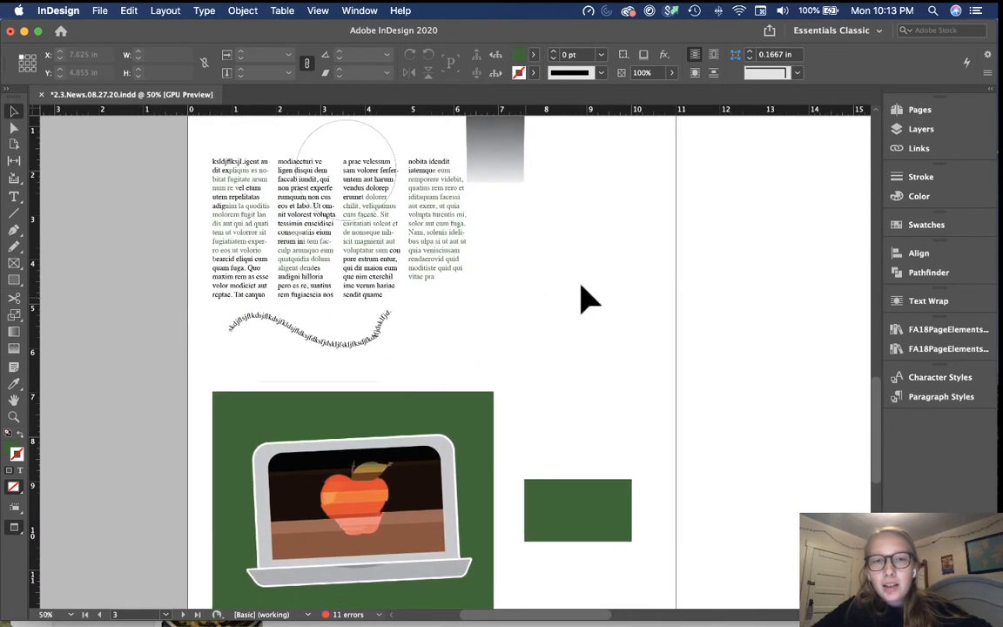
scroll(628, 278, "right", 2)
scroll(627, 278, "up", 3)
scroll(814, 270, "down", 2)
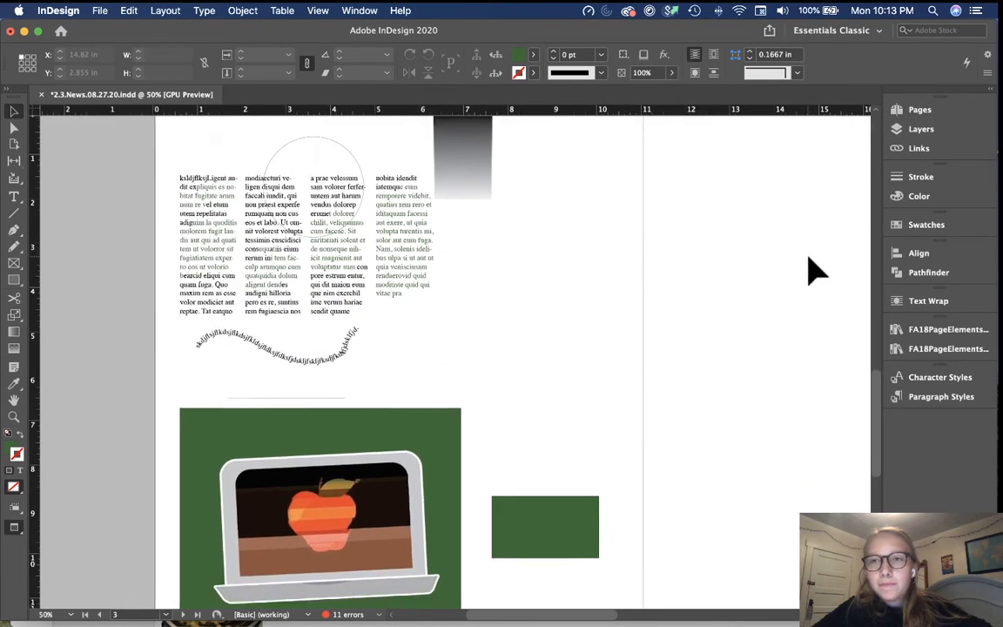
scroll(814, 269, "left", 1)
Open the Pages panel and examine the thumbnails of spreads 1–2 and 3–4 alongside the practice page.
left_click(937, 113)
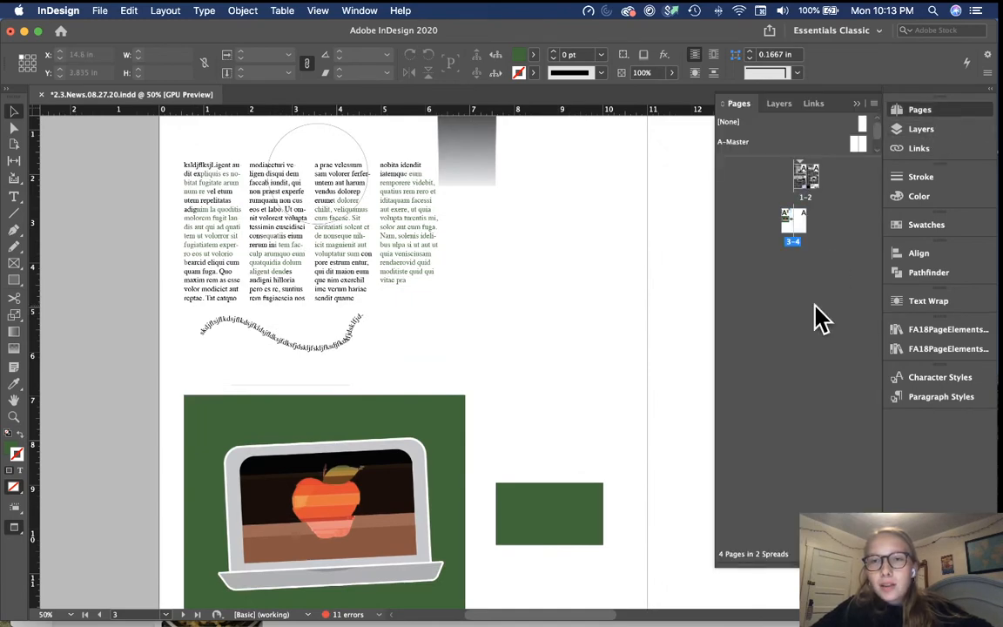
scroll(510, 291, "down", 5)
scroll(510, 290, "left", 2)
scroll(510, 290, "up", 4)
scroll(510, 290, "right", 2)
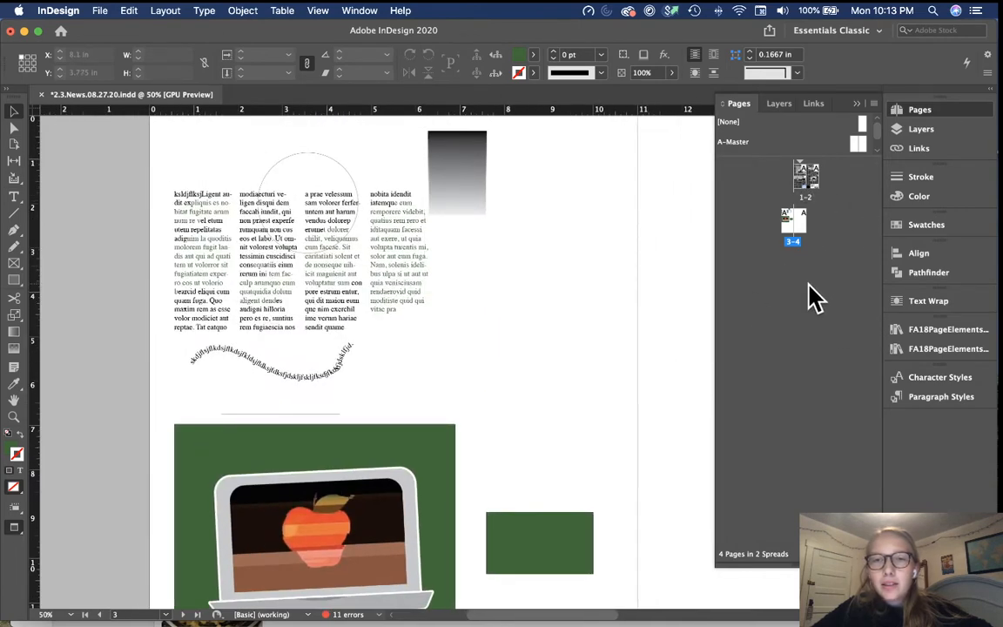
scroll(557, 291, "down", 4)
scroll(557, 292, "up", 7)
scroll(557, 291, "right", 3)
scroll(557, 292, "down", 4)
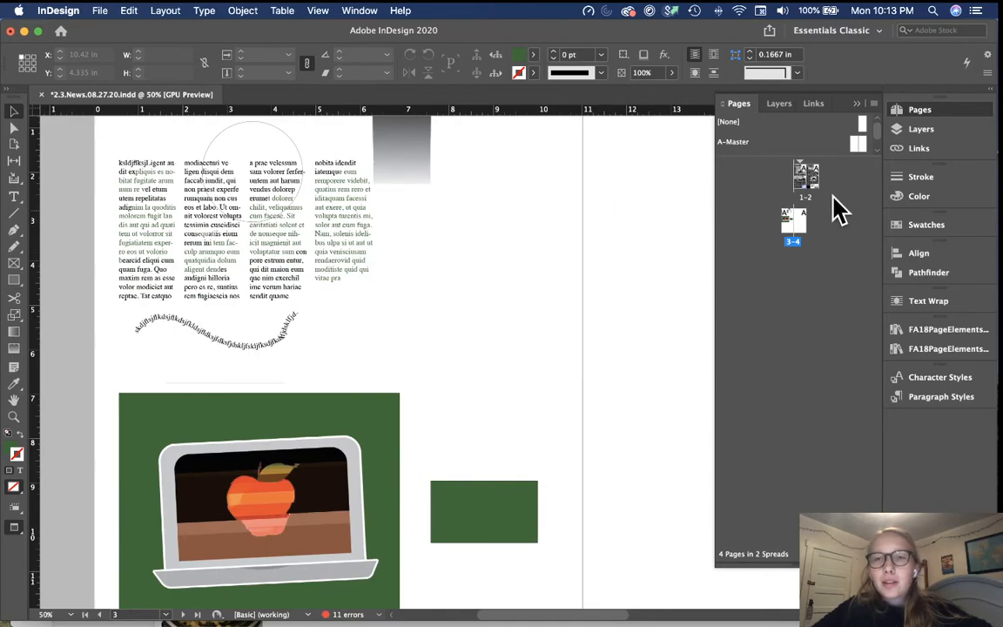
Compare the newspaper spread with the practice page down to its lower edge, and collapse the Pages panel.
scroll(615, 246, "up", 5)
scroll(615, 245, "right", 2)
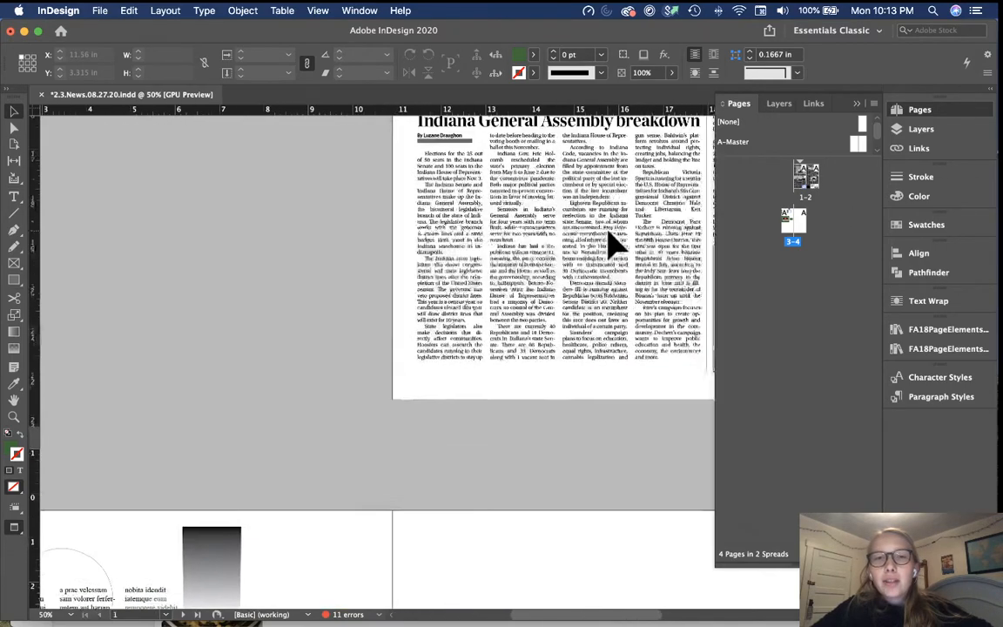
scroll(614, 246, "down", 6)
scroll(615, 245, "left", 3)
scroll(509, 400, "up", 3)
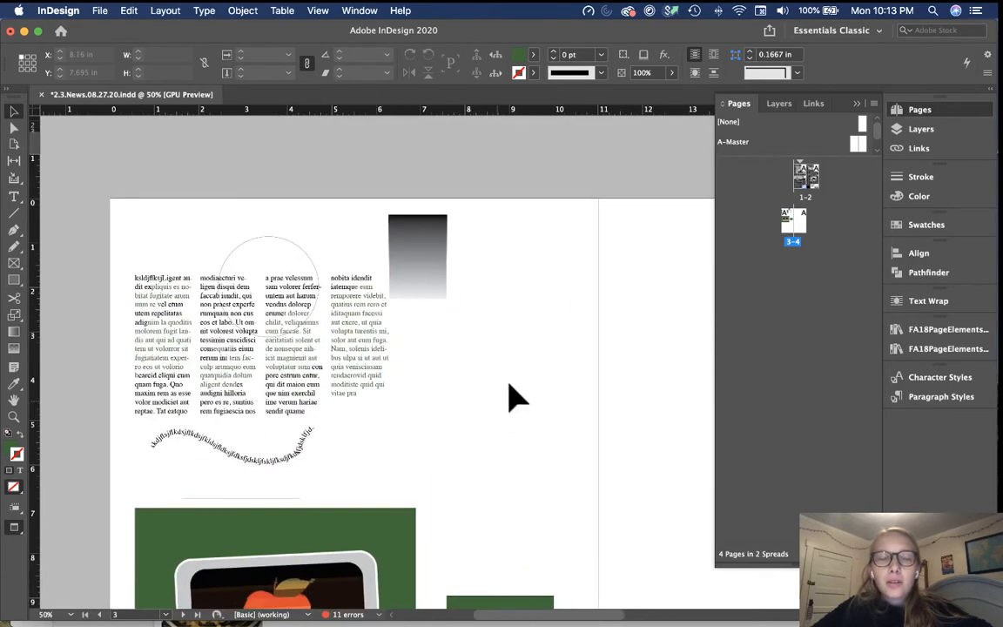
scroll(550, 340, "down", 10)
scroll(551, 340, "left", 1)
scroll(551, 340, "down", 1)
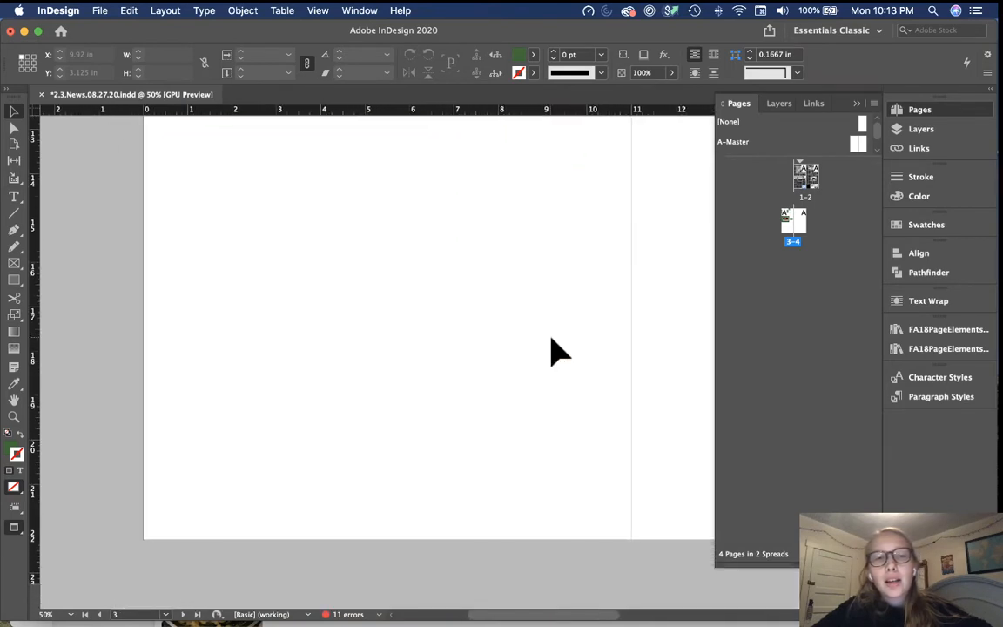
scroll(551, 340, "up", 10)
scroll(551, 340, "right", 1)
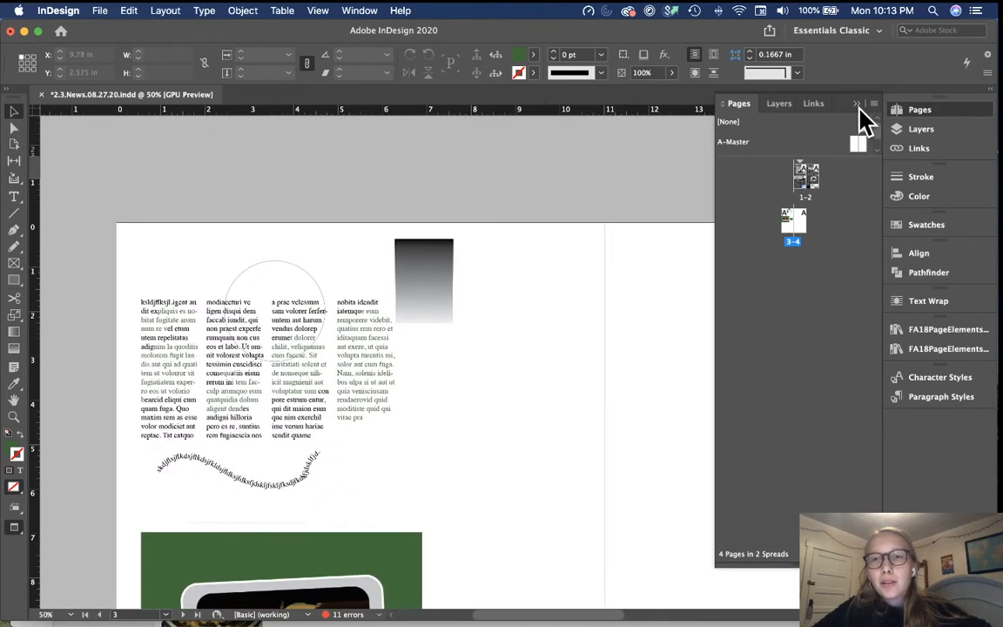
left_click(857, 104)
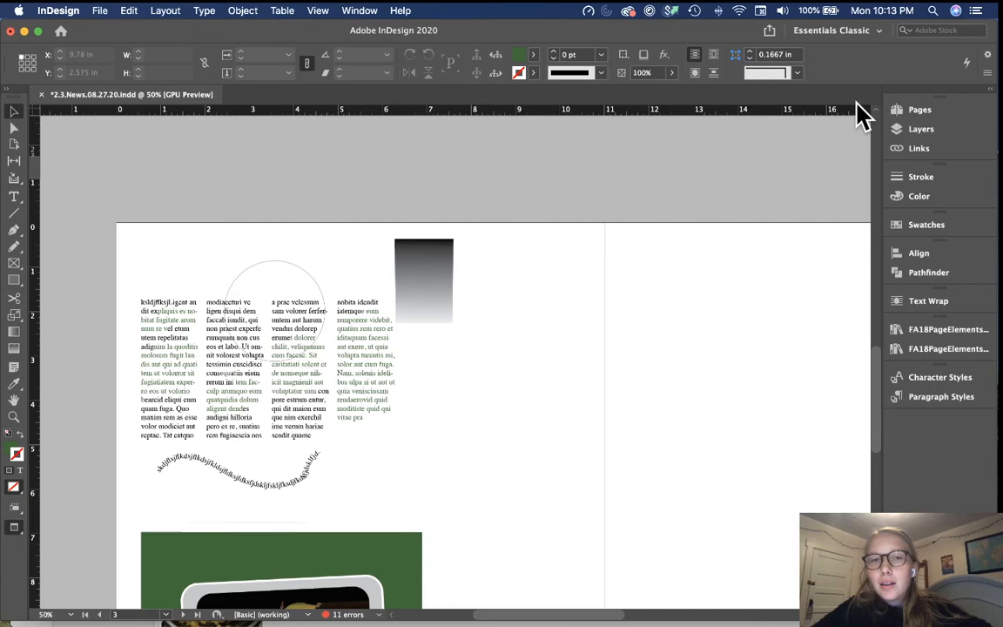
Open the Links panel at the zoom apple-01.jpg entry and view the laptop illustration on page 3 at 75% zoom.
left_click(969, 154)
scroll(750, 269, "down", 2)
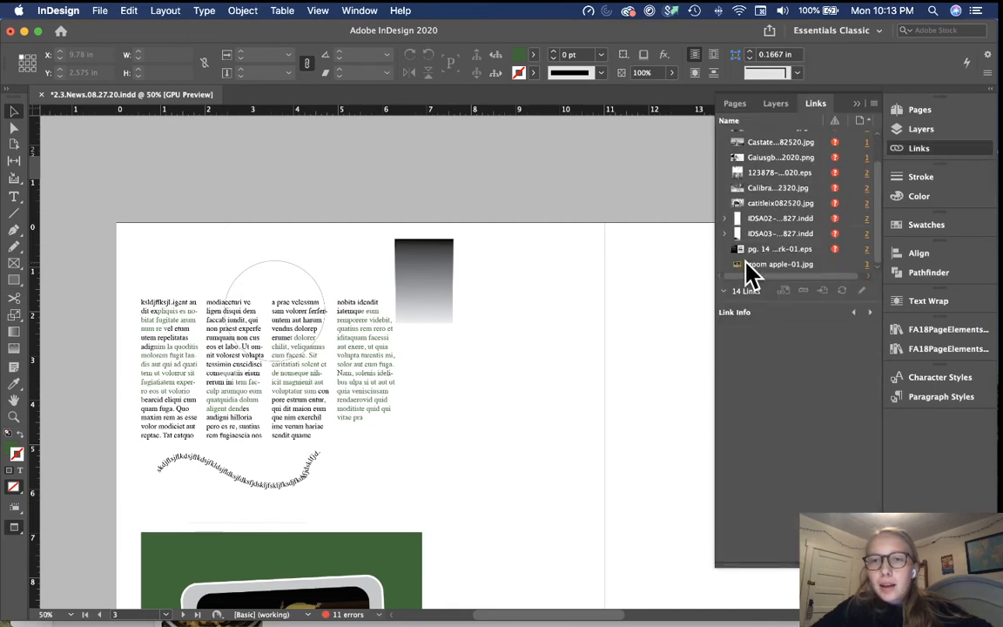
scroll(548, 411, "down", 5)
scroll(548, 412, "left", 1)
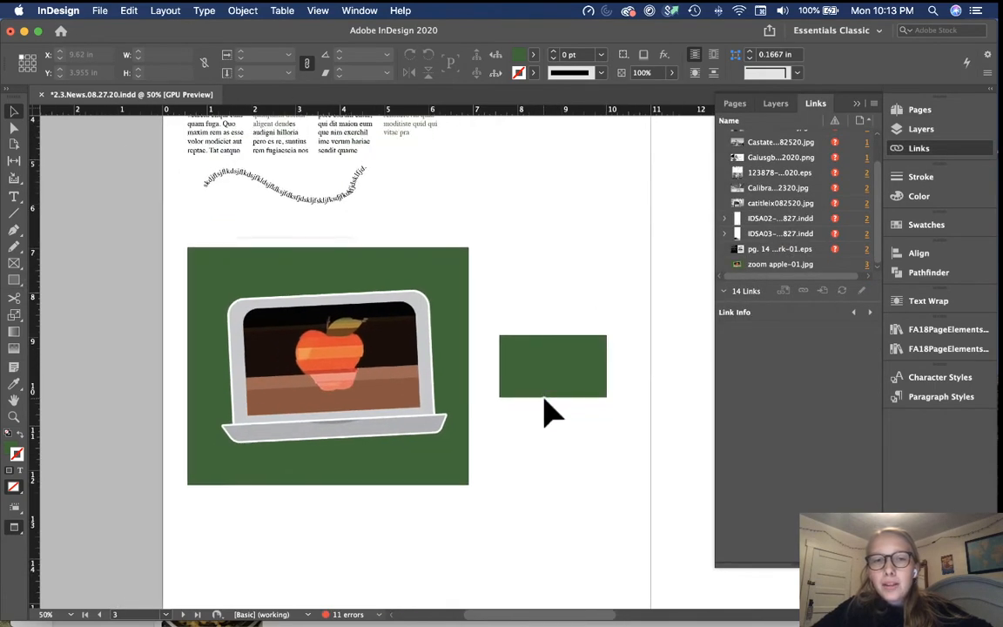
key("super+equal")
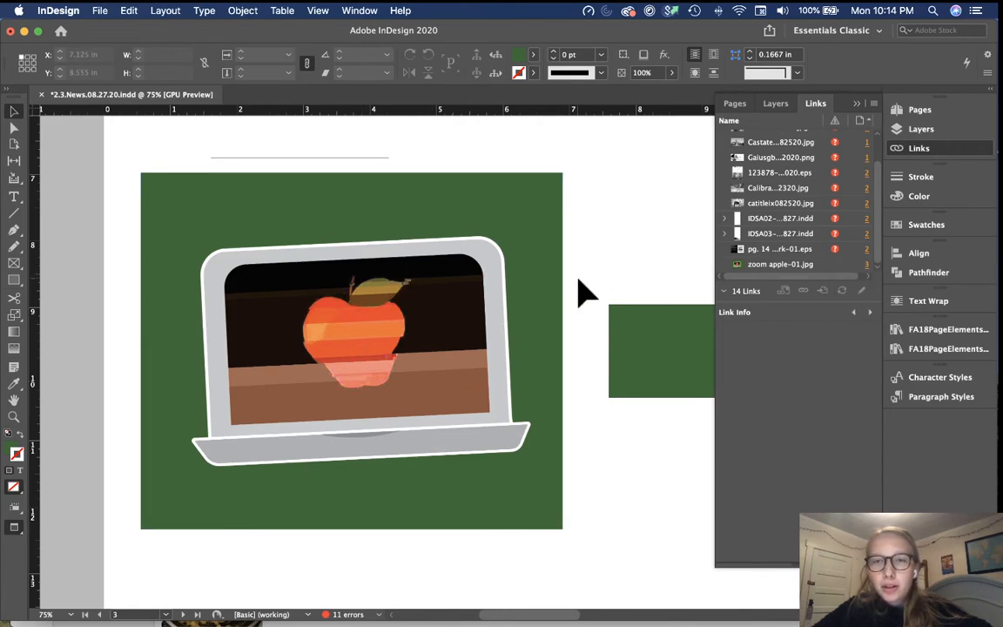
Examine the photos on newspaper pages 1 and 2 alongside the linked files listed for those pages.
scroll(578, 275, "up", 20)
scroll(578, 275, "right", 9)
scroll(578, 291, "up", 15)
scroll(578, 290, "right", 6)
scroll(348, 296, "down", 7)
scroll(348, 296, "left", 3)
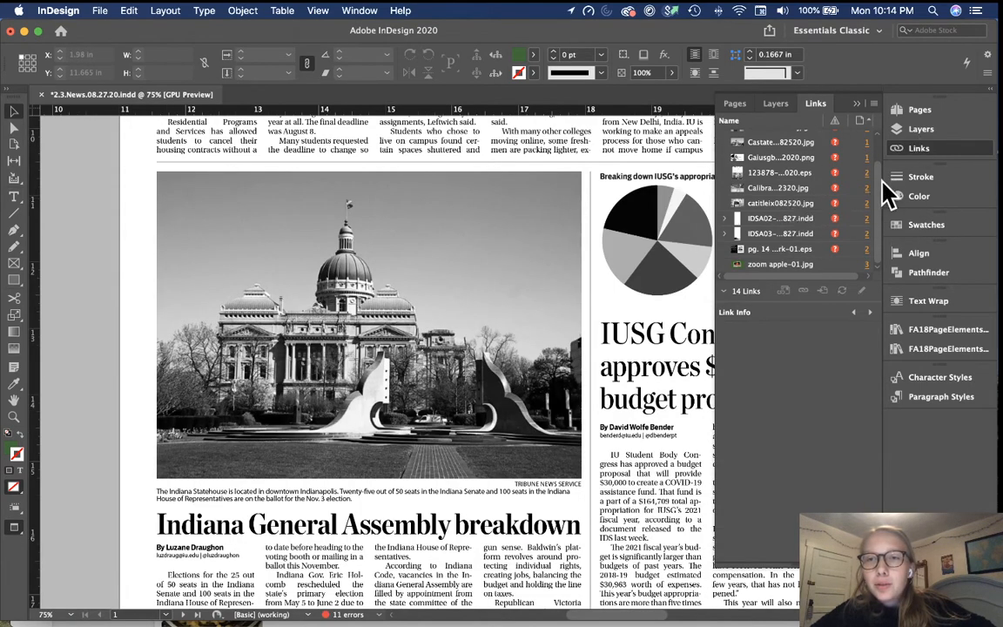
scroll(881, 181, "up", 2)
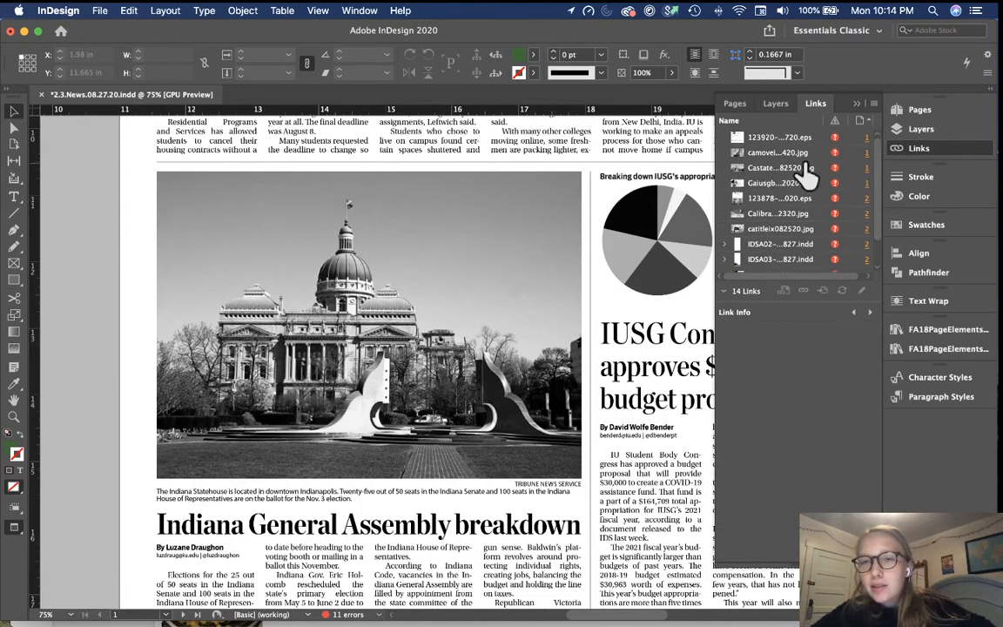
scroll(518, 275, "up", 20)
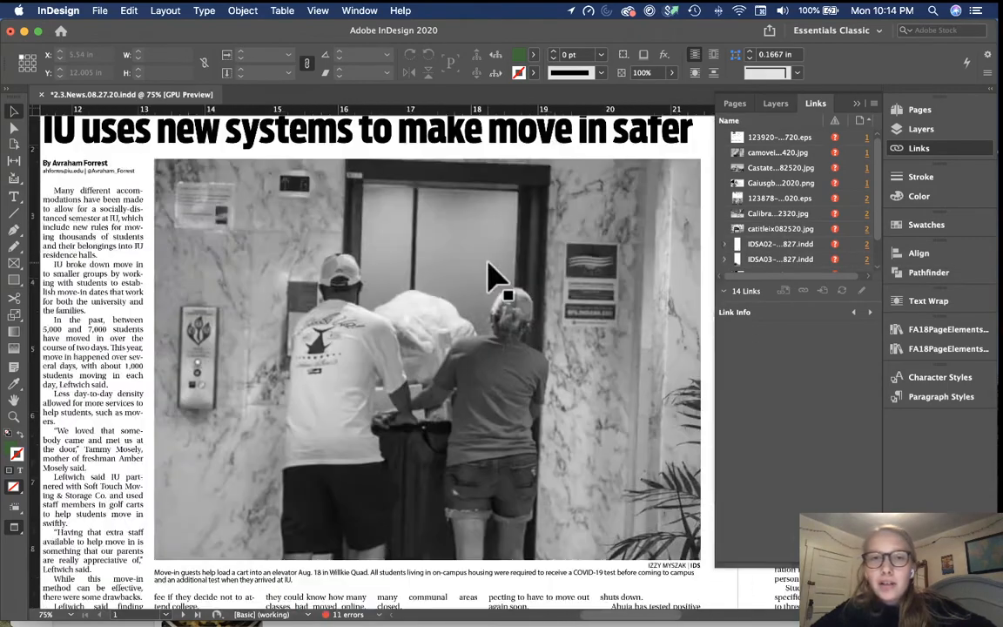
scroll(492, 277, "up", 5)
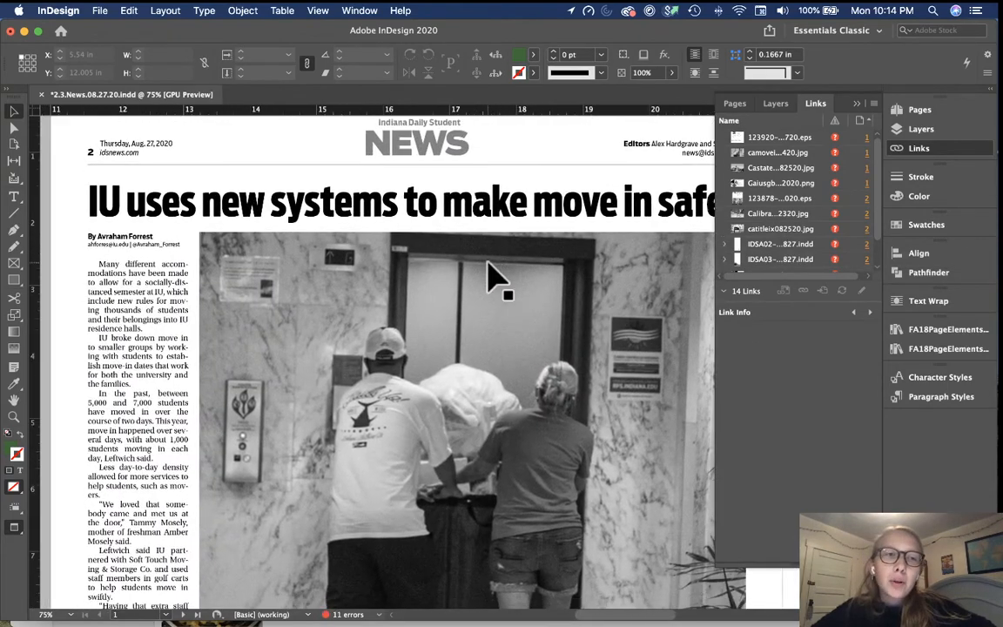
scroll(321, 269, "up", 5)
scroll(320, 266, "right", 10)
scroll(316, 250, "right", 15)
scroll(316, 250, "down", 2)
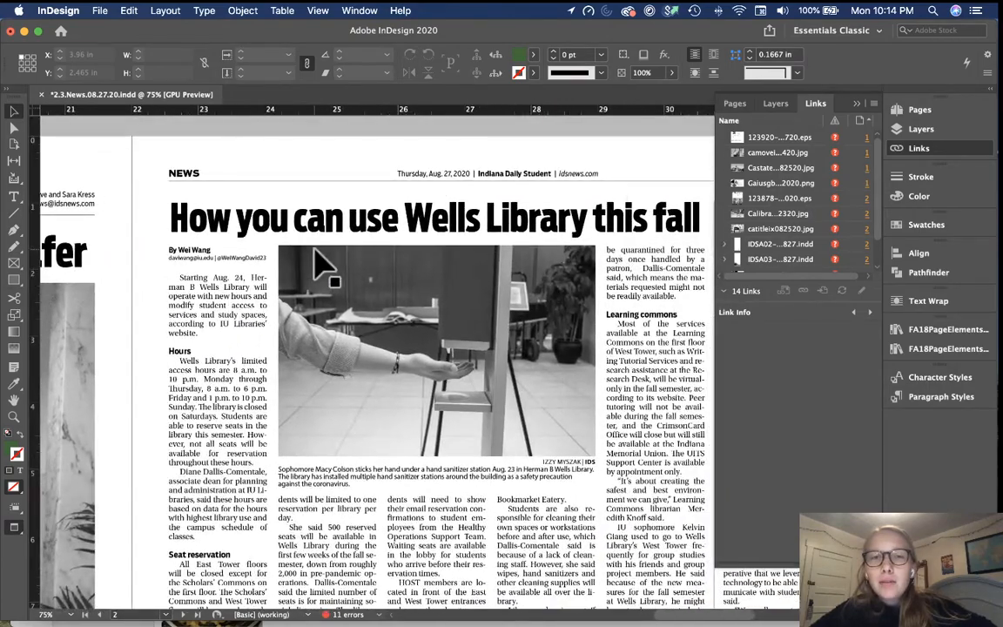
Look over the move-in photo, the appropriation pie chart and the Statehouse photo, and return to the practice page.
scroll(318, 261, "left", 4)
scroll(296, 352, "down", 2)
scroll(291, 352, "left", 1)
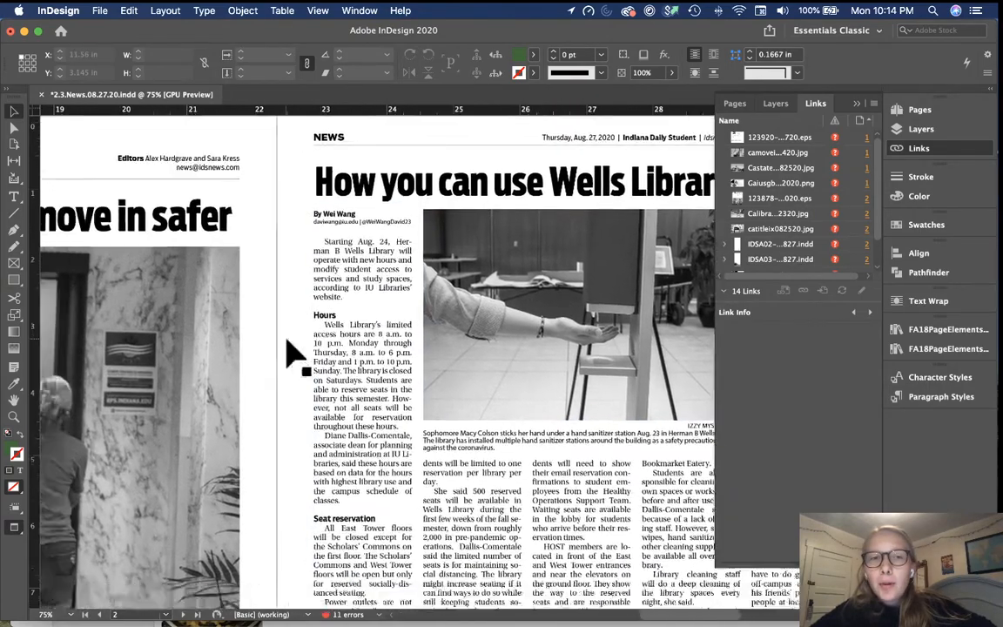
scroll(288, 344, "down", 10)
scroll(287, 344, "left", 10)
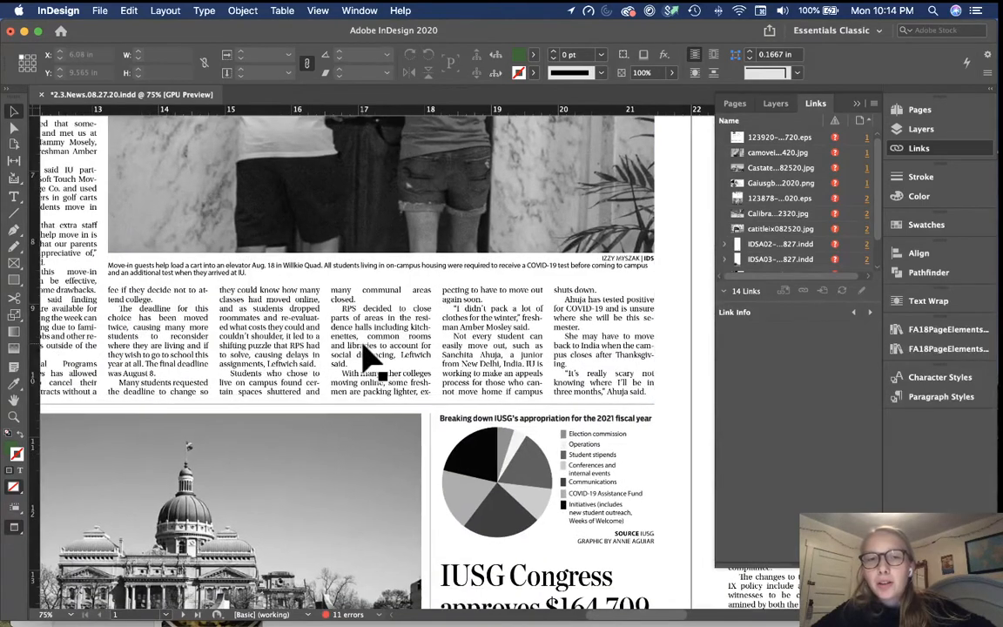
scroll(366, 353, "up", 3)
scroll(366, 353, "left", 5)
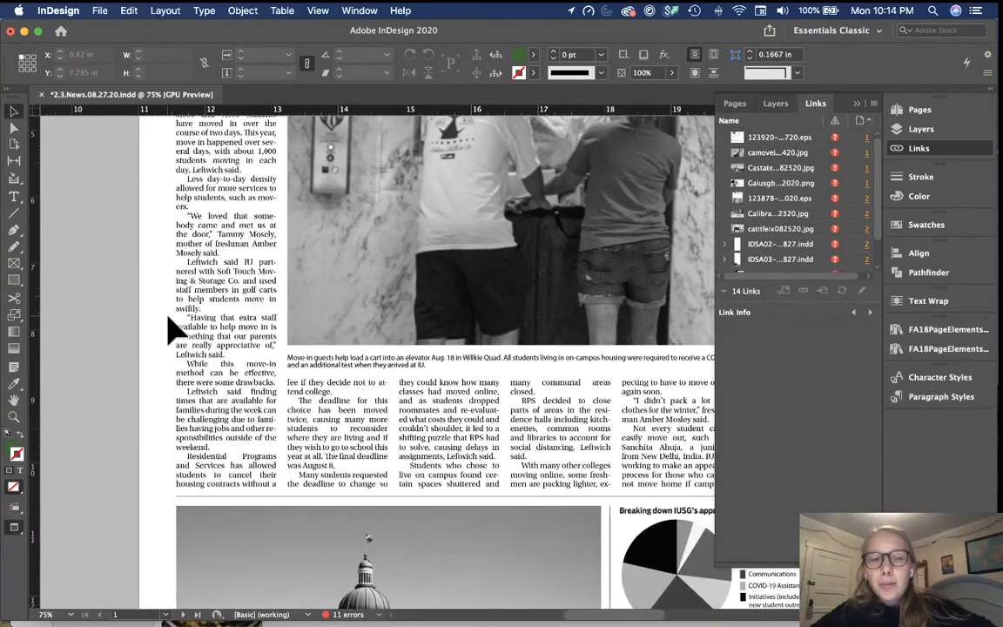
scroll(172, 329, "up", 6)
scroll(171, 329, "right", 1)
scroll(171, 329, "down", 3)
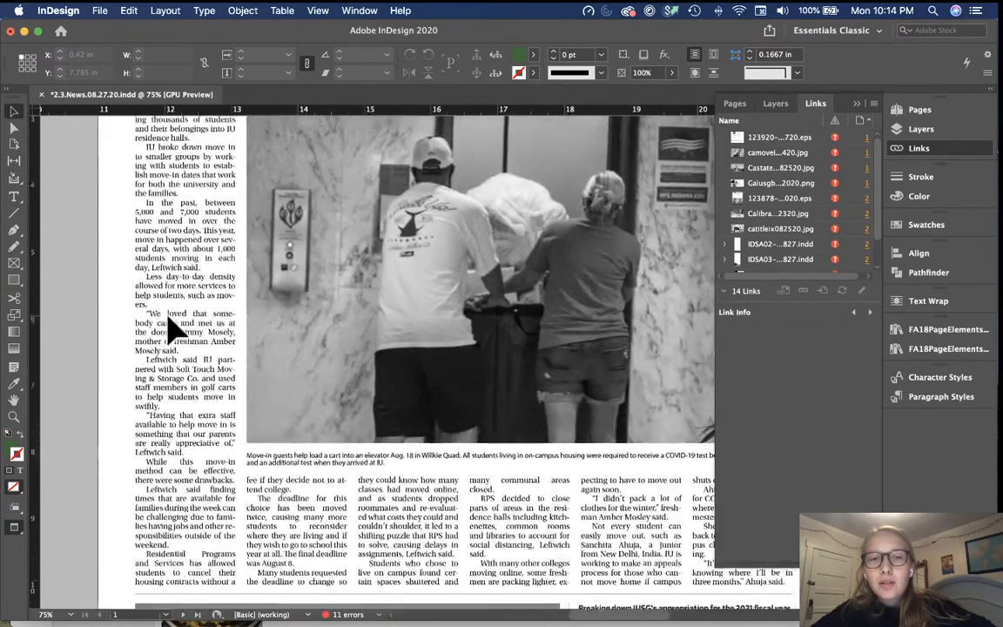
scroll(171, 330, "down", 10)
scroll(172, 330, "left", 2)
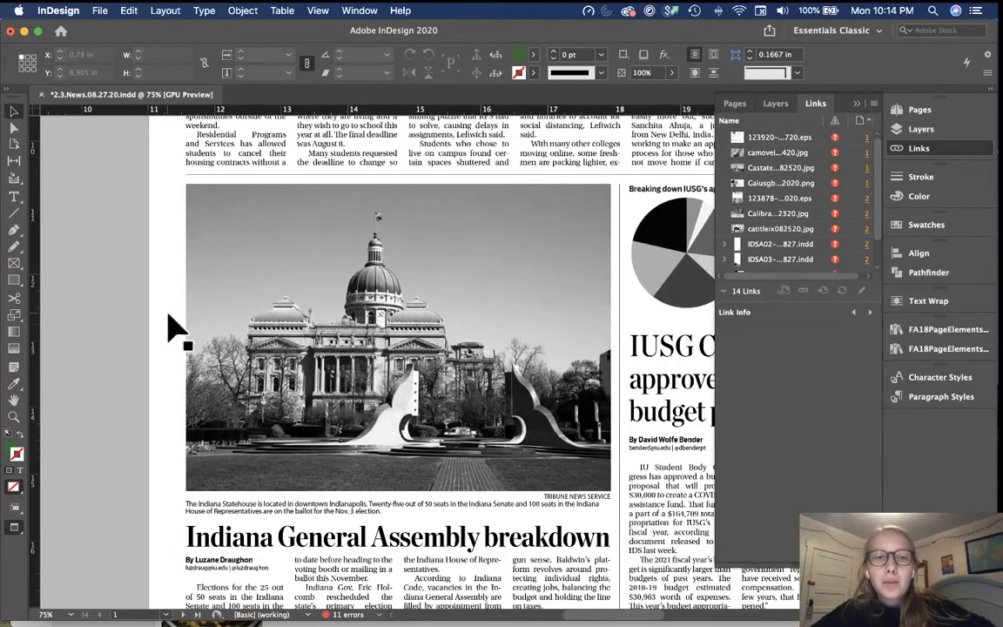
scroll(171, 329, "down", 20)
scroll(171, 329, "left", 10)
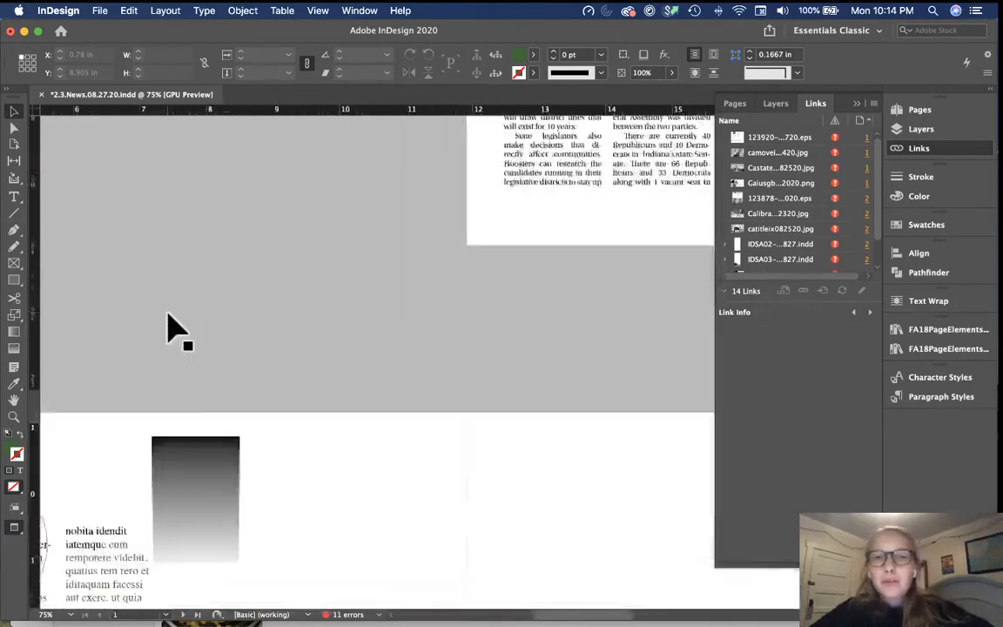
scroll(171, 329, "left", 5)
scroll(172, 329, "down", 3)
scroll(171, 329, "up", 3)
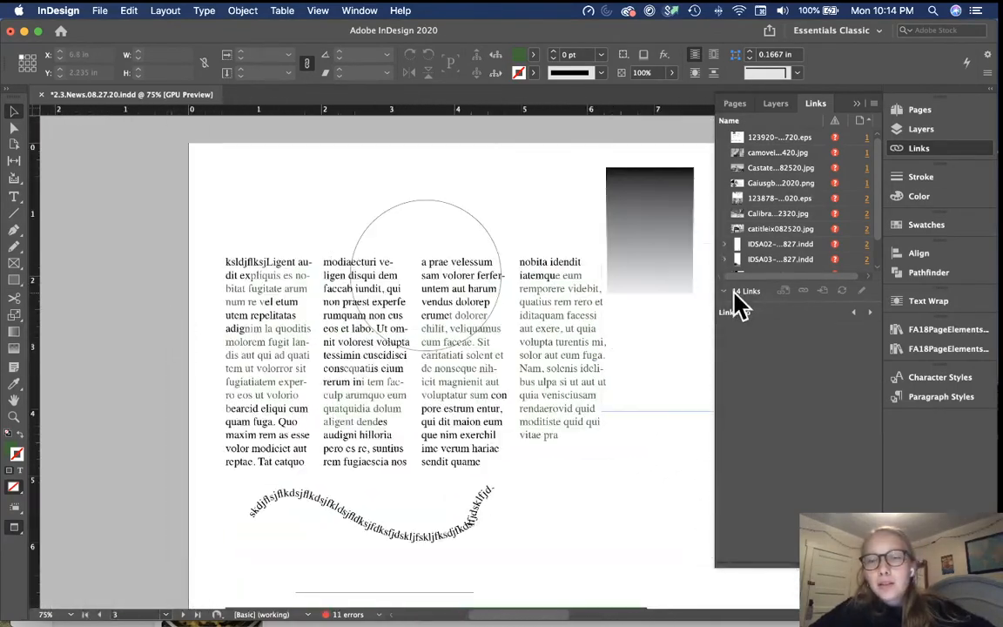
Replace the Links panel with Layers to view its single layer, and open the Stroke panel beside the practice page.
left_click(859, 104)
left_click(920, 129)
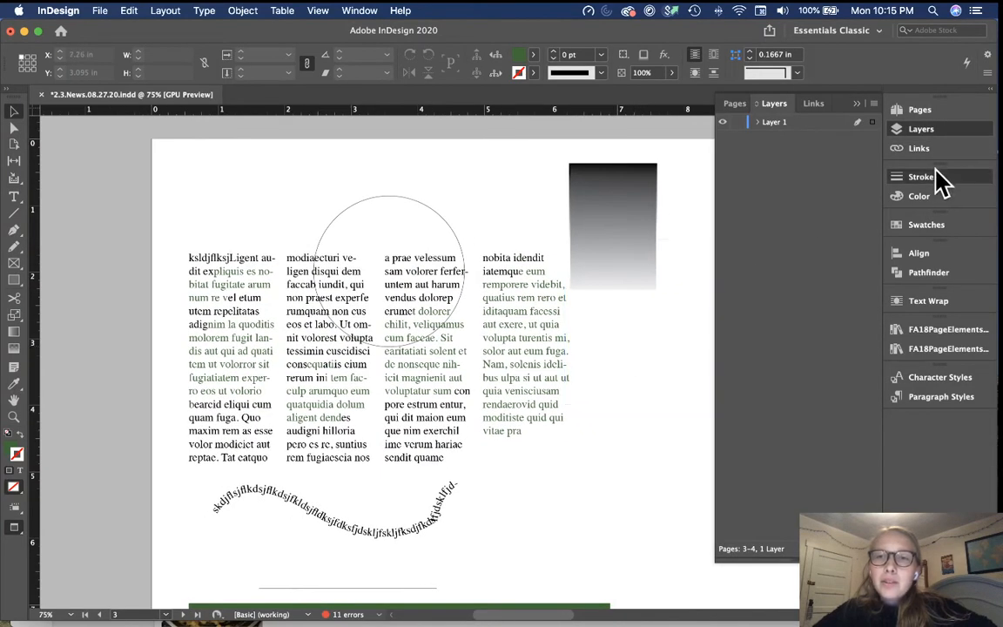
left_click(916, 177)
scroll(611, 364, "down", 3)
scroll(611, 365, "right", 3)
scroll(566, 483, "down", 2)
scroll(566, 483, "right", 3)
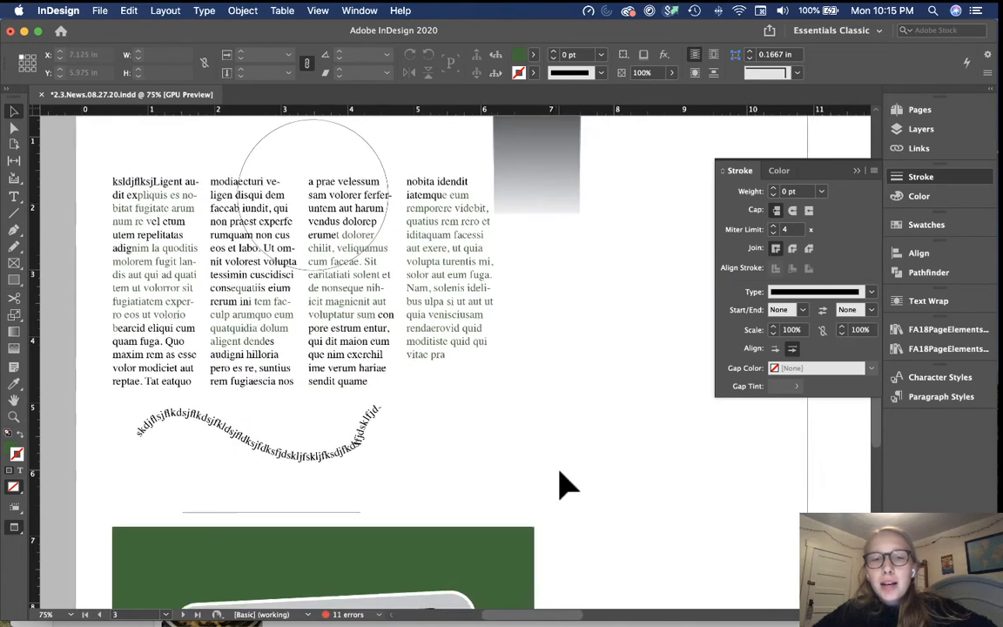
Move the thin horizontal line up beside the end of the wavy text and lengthen it to about 5.46 in.
left_click_drag(240, 480, 403, 422)
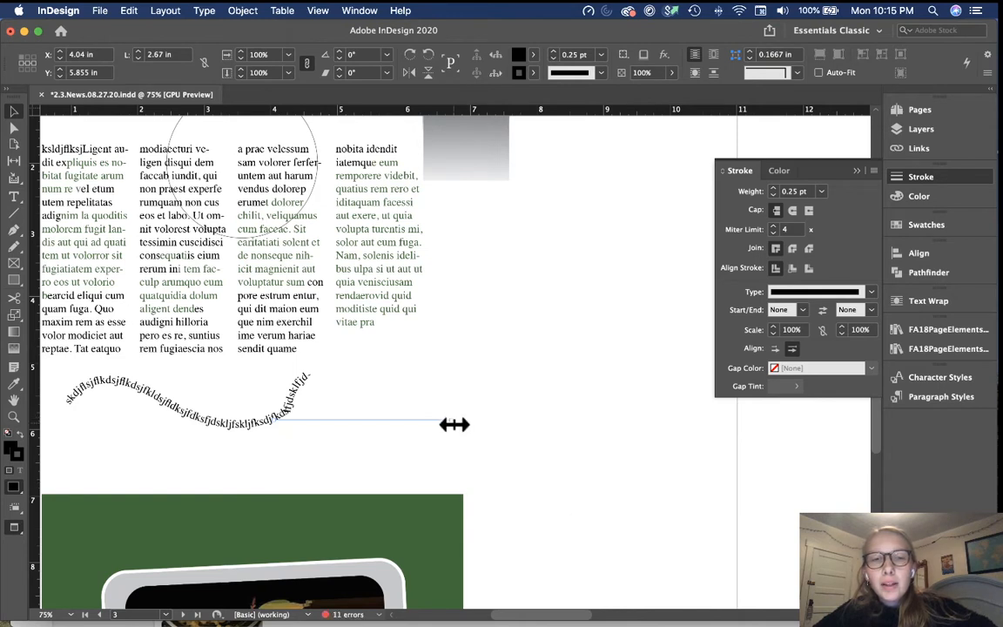
left_click_drag(453, 424, 609, 470)
left_click_drag(453, 427, 637, 451)
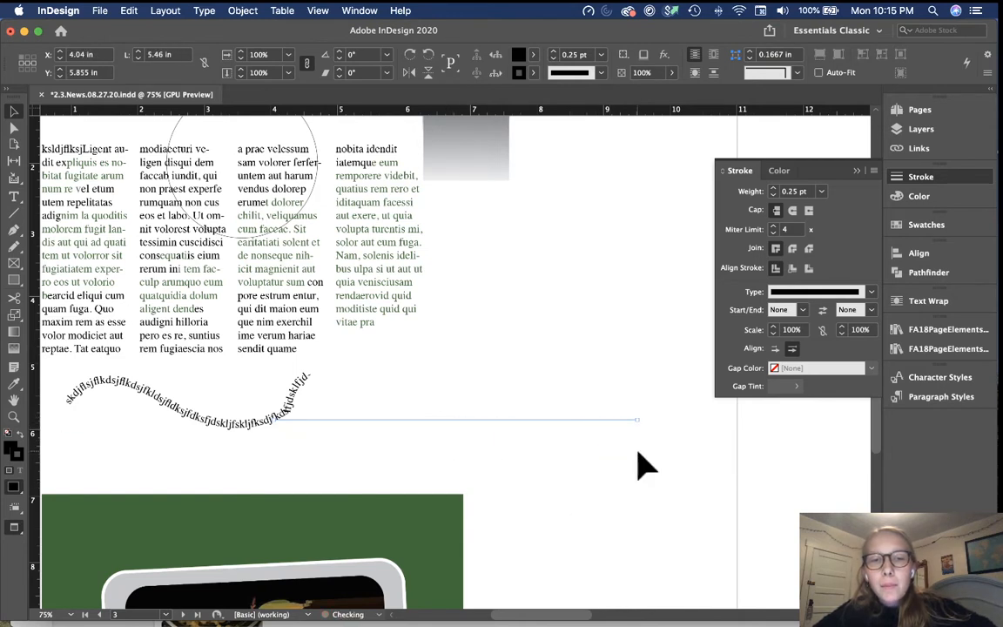
Set the lengthened line's stroke weight to 2 pt.
key("super+equal")
key("super+equal")
key("super+equal")
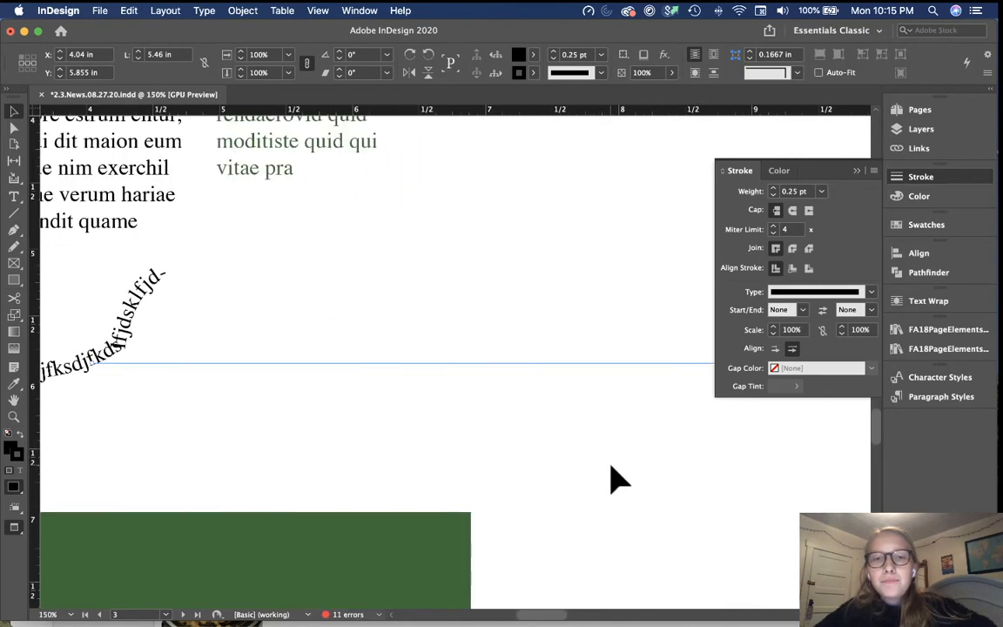
scroll(611, 466, "right", 5)
left_click(553, 52)
left_click(553, 51)
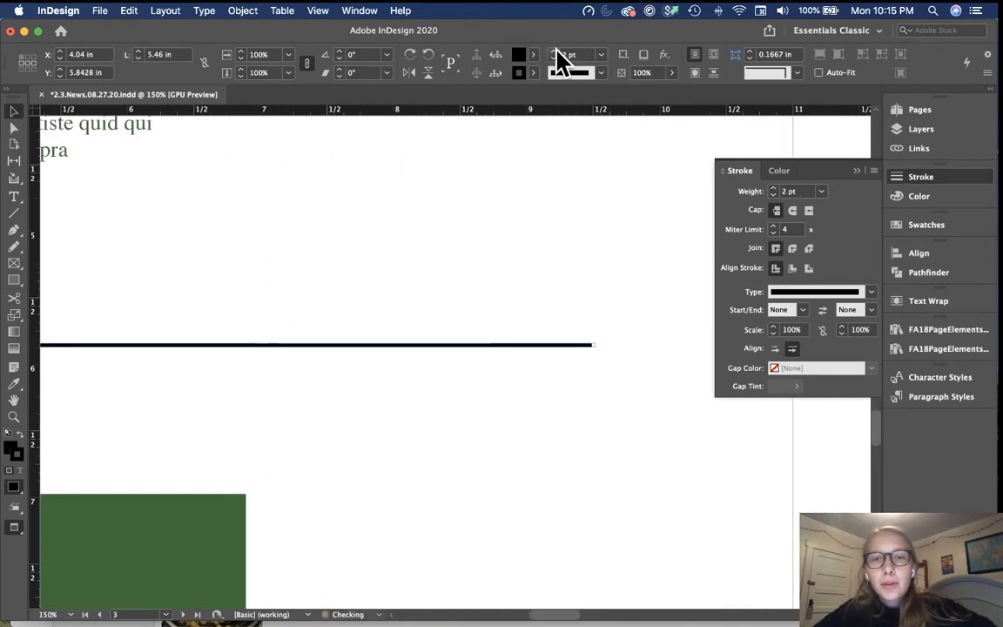
Give the 2 pt line a round cap and inspect its right end at 400% zoom.
scroll(648, 350, "right", 3)
scroll(648, 350, "down", 2)
key("super+equal")
scroll(647, 350, "right", 9)
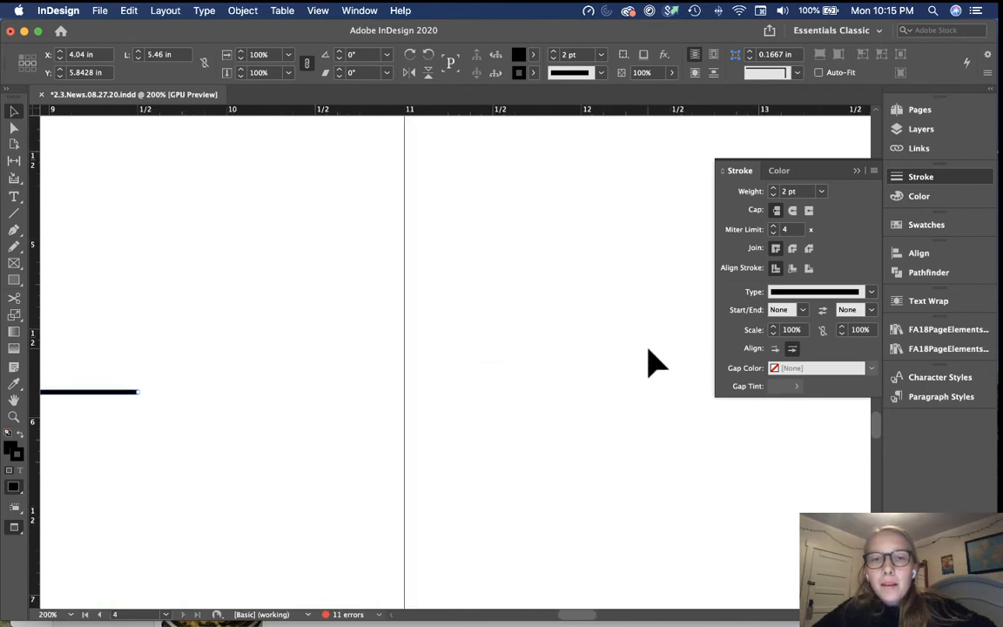
scroll(648, 350, "left", 5)
scroll(648, 350, "down", 1)
key("super+equal")
scroll(655, 361, "right", 10)
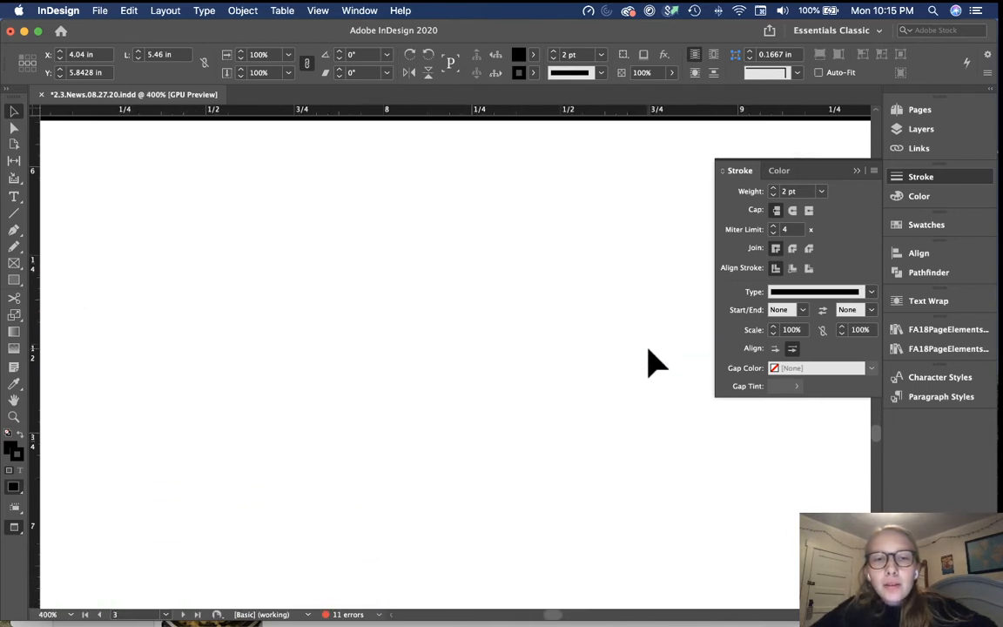
scroll(655, 361, "down", 3)
scroll(654, 362, "left", 5)
scroll(654, 361, "up", 3)
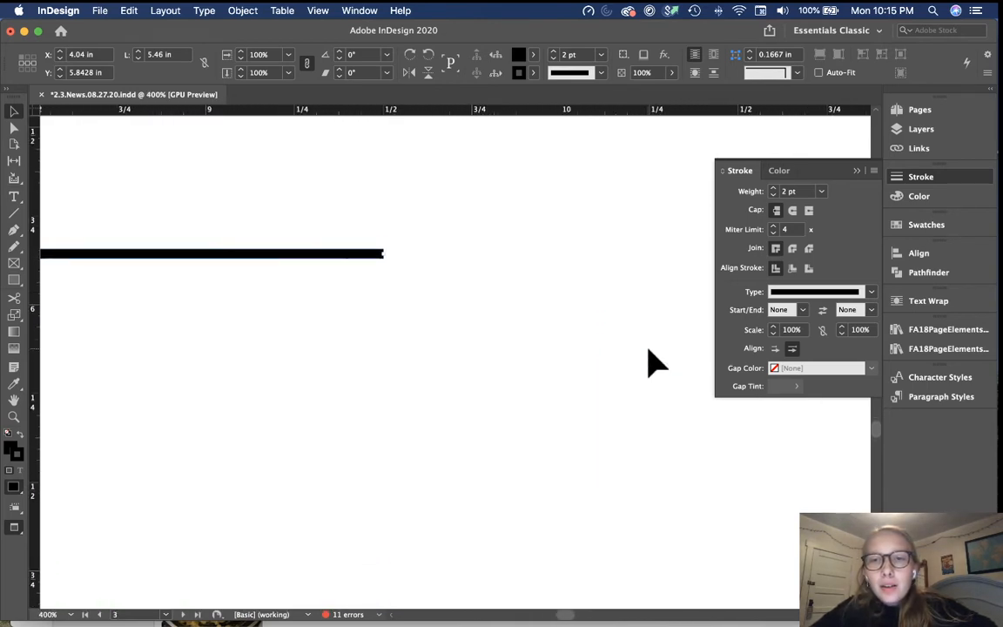
left_click(535, 311)
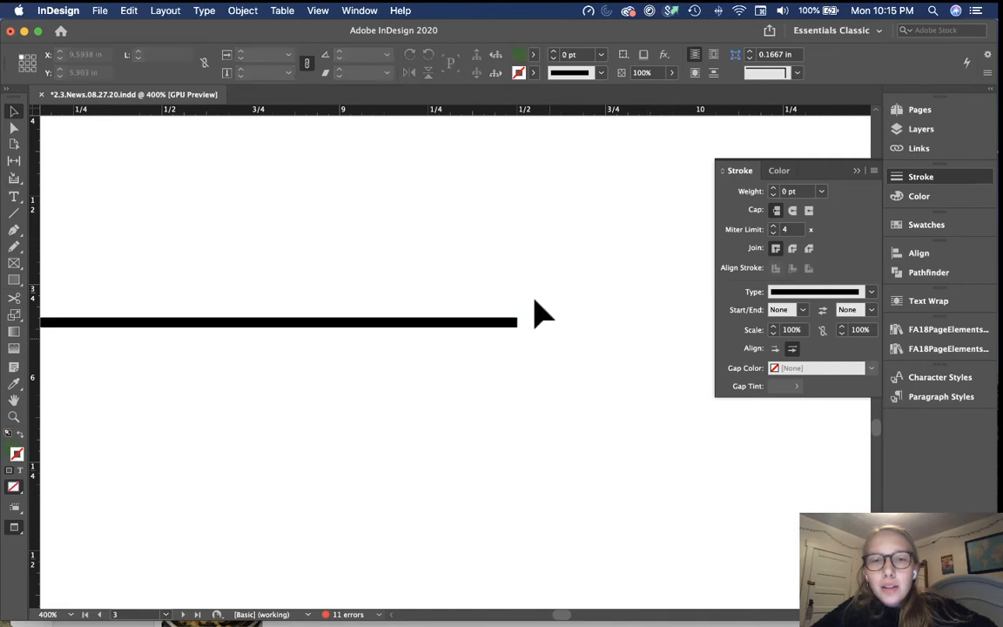
left_click(496, 324)
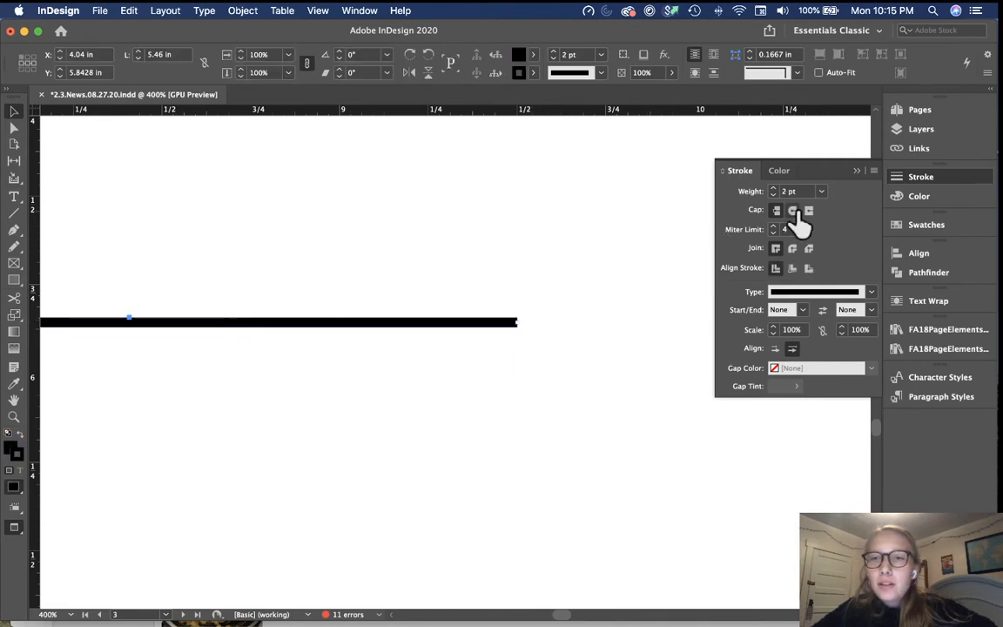
left_click(591, 381)
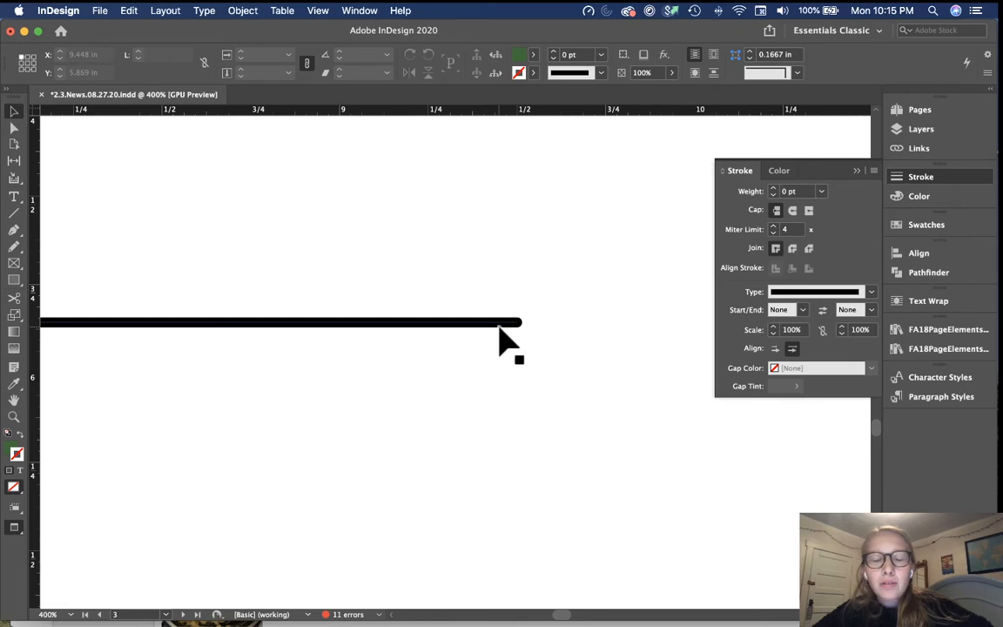
Extend the line from its right end straight down to about Y 6.12 in with the Pen tool.
left_click(509, 344)
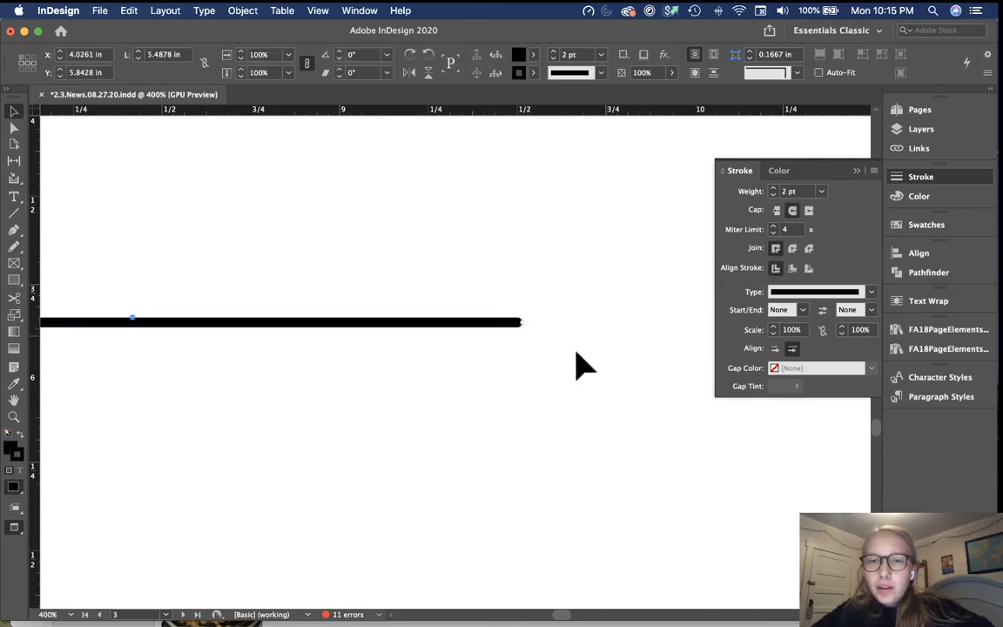
key("p")
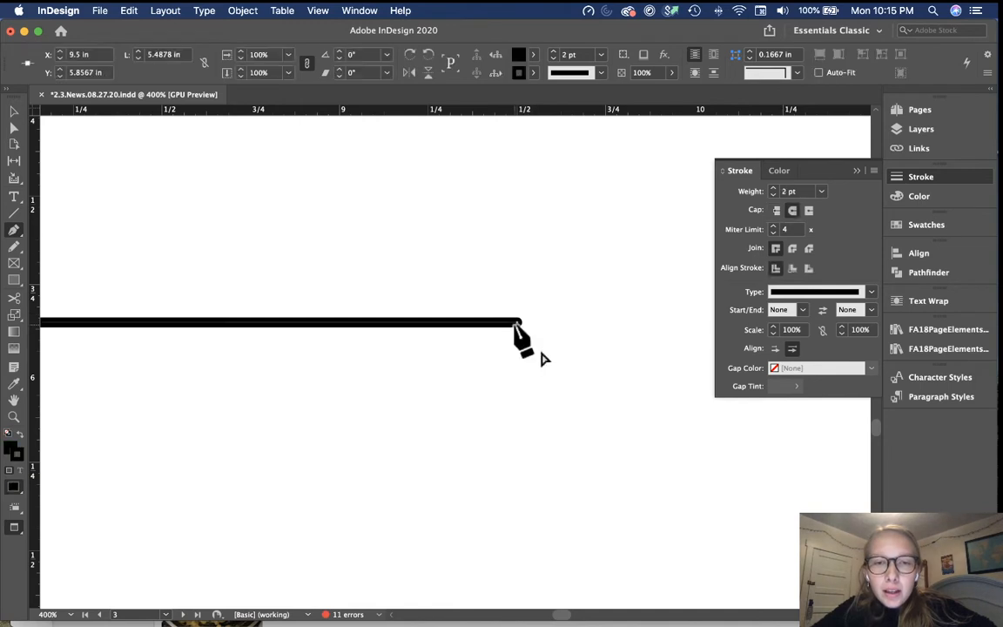
left_click(517, 414)
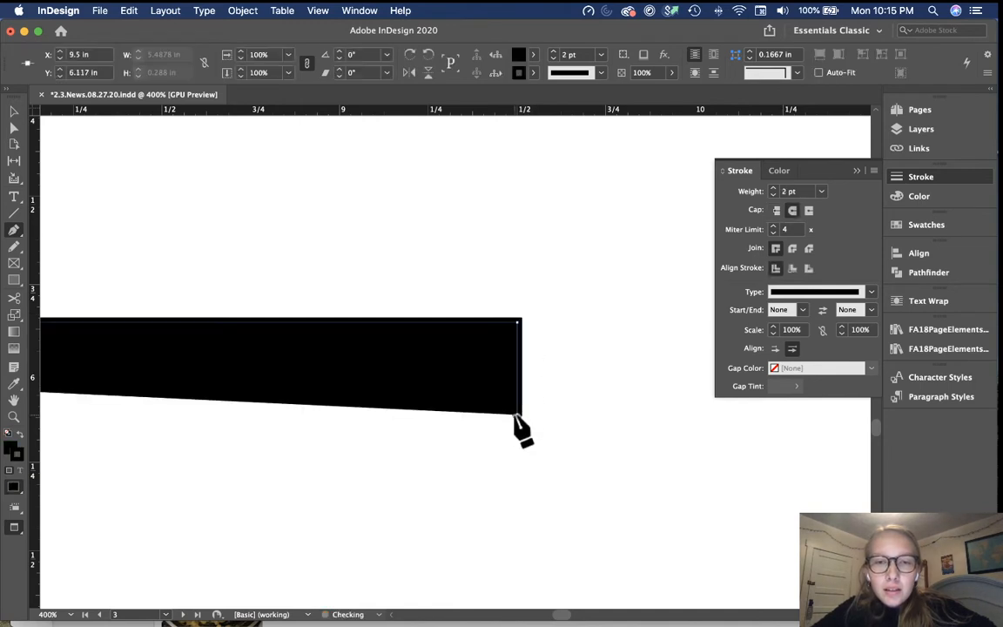
Set the right-angled path to no fill with a 1 pt black stroke and deselect it.
key("slash")
key("shift+x")
key("v")
left_click(546, 363)
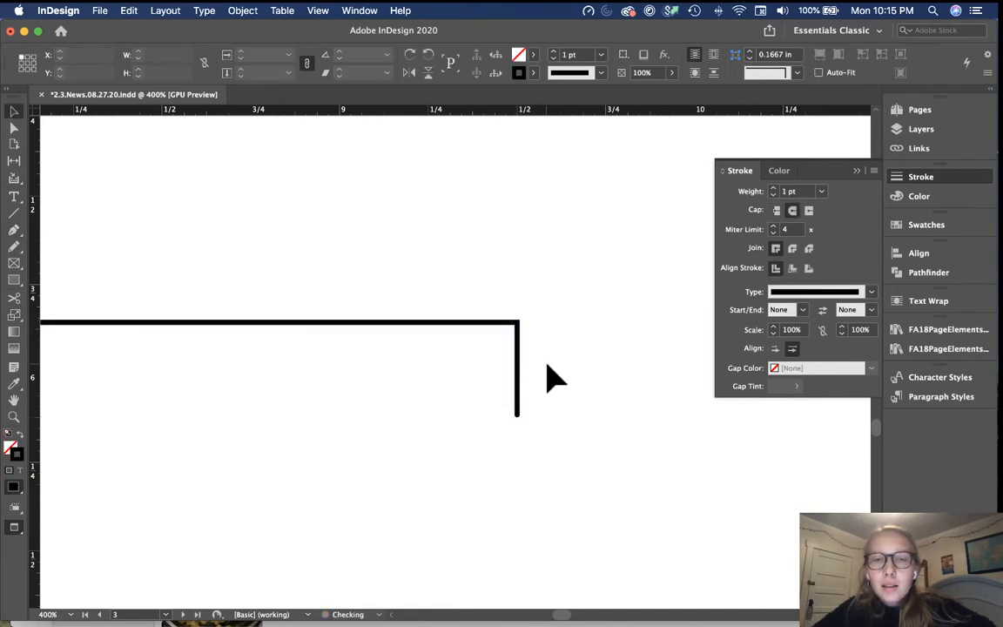
Apply a round join to the path's corner and deselect the path to inspect it up close.
key("super+equal")
key("super+equal")
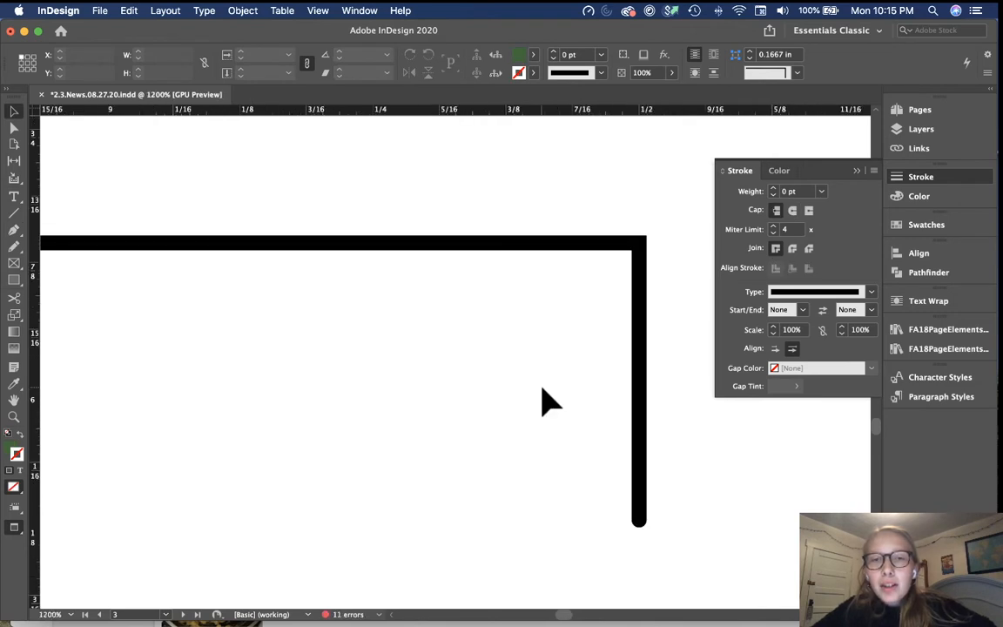
scroll(541, 388, "right", 2)
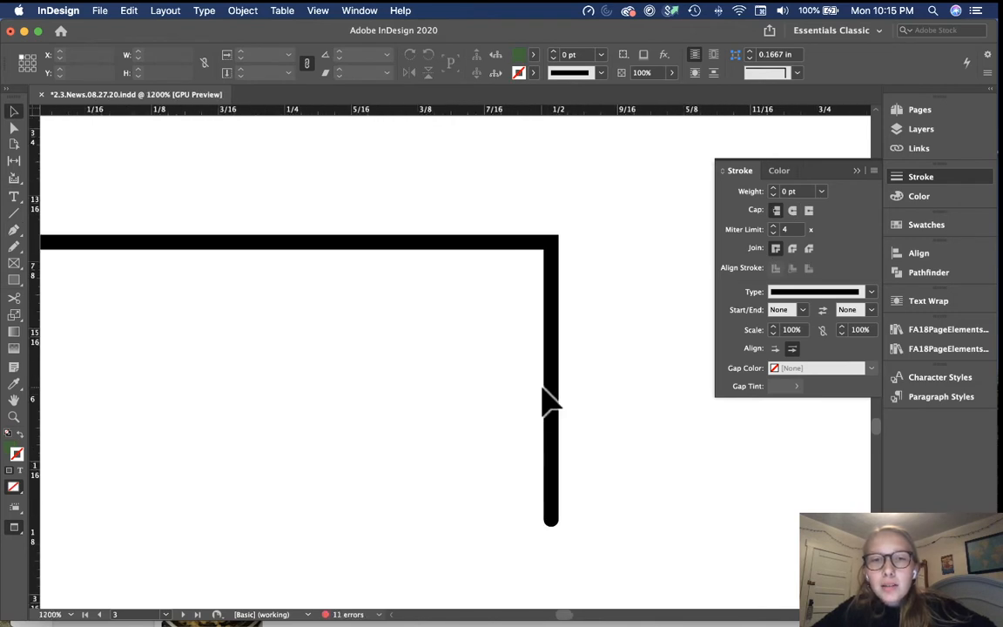
left_click(552, 269)
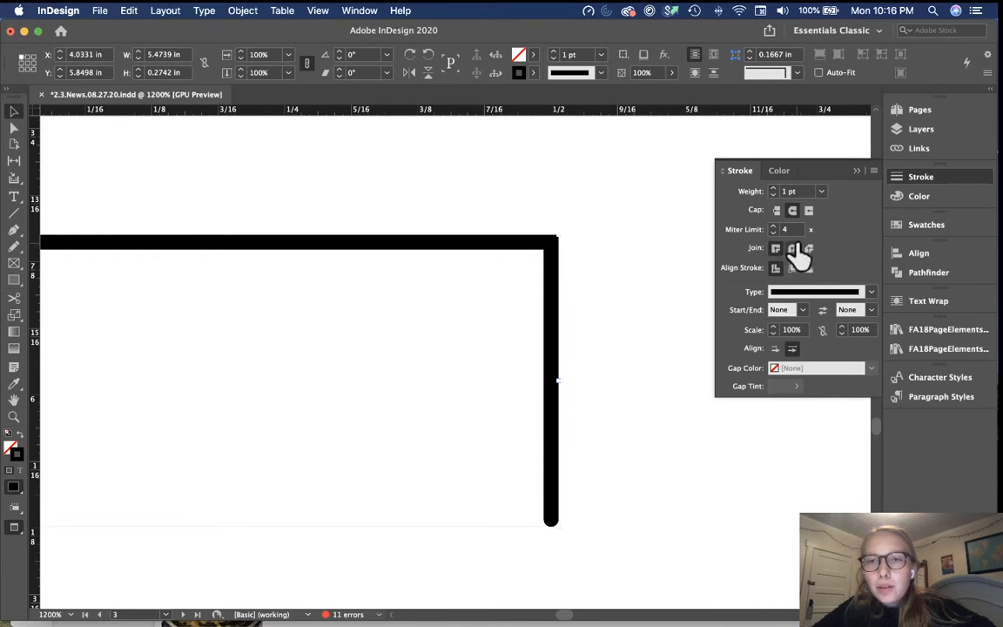
left_click(610, 290)
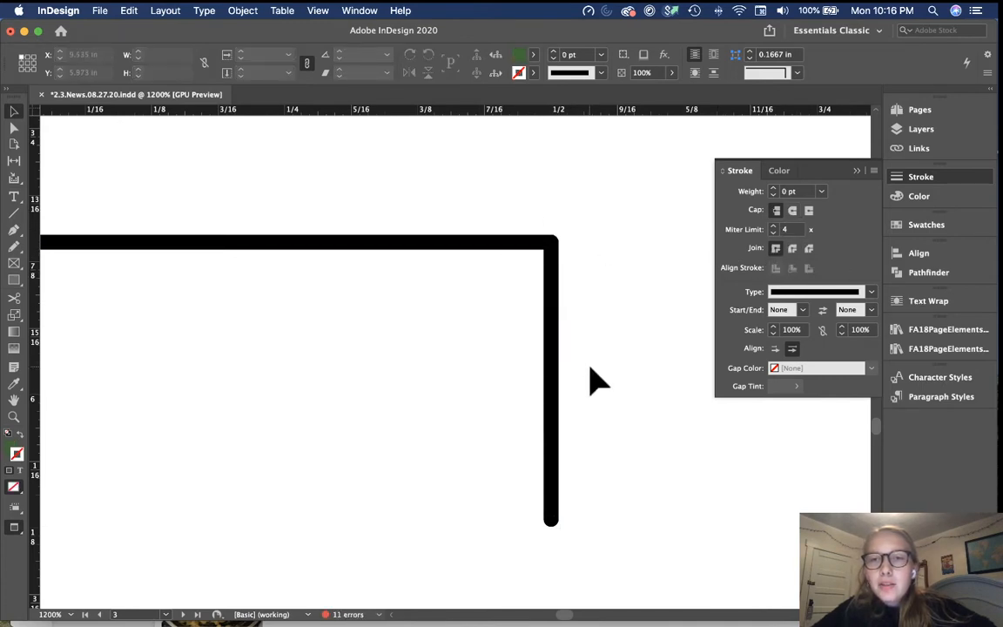
Try the Thick - Thick, Thick - Thin and Thin - Thick - Thin stroke types in turn on the right-angled path.
key("super+minus")
key("super+minus")
key("super+equal")
scroll(590, 369, "down", 1)
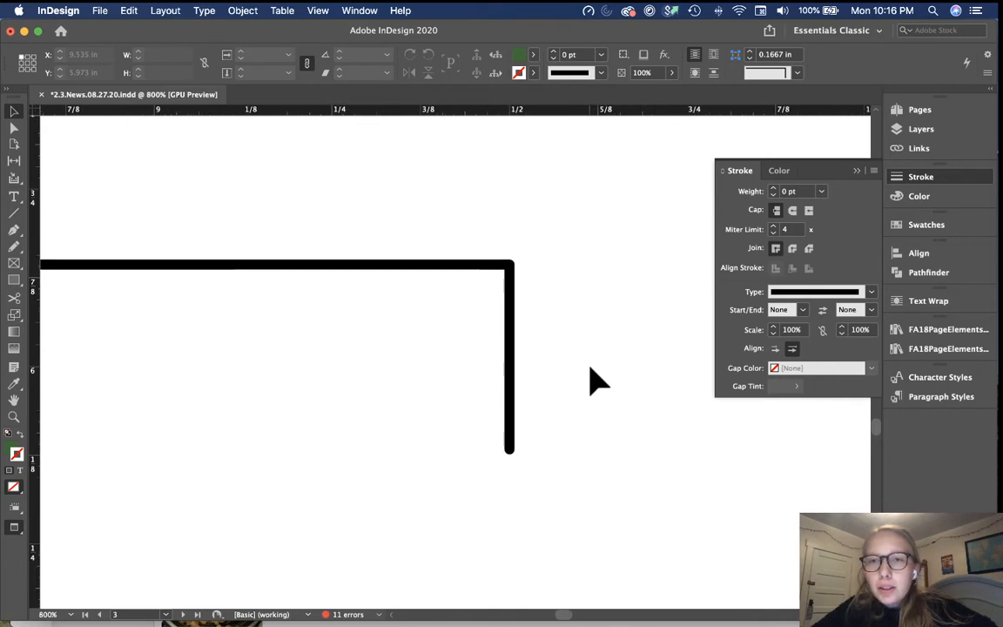
left_click(509, 374)
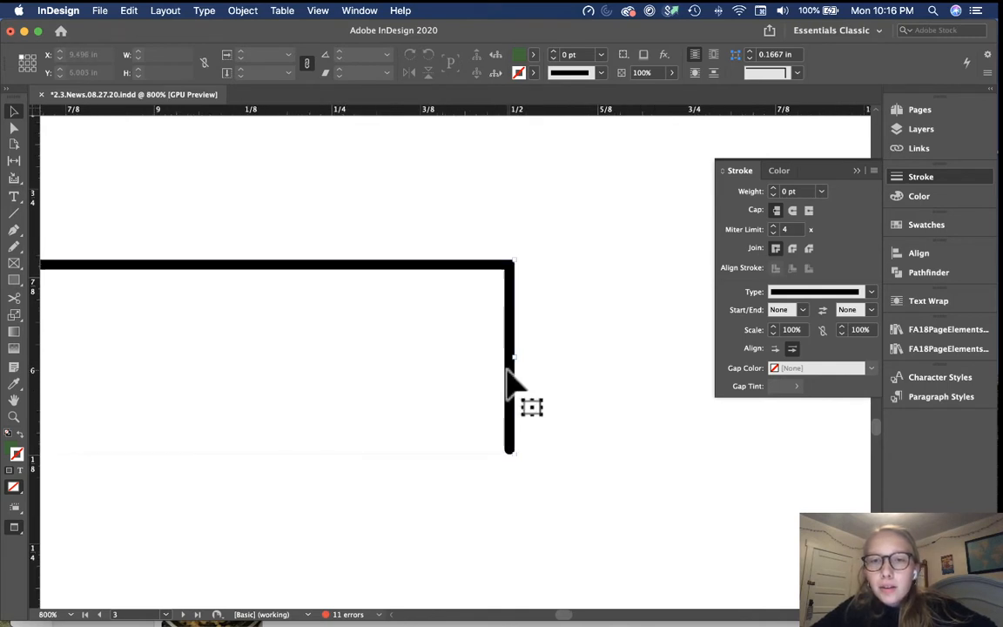
scroll(588, 402, "down", 2)
left_click(788, 291)
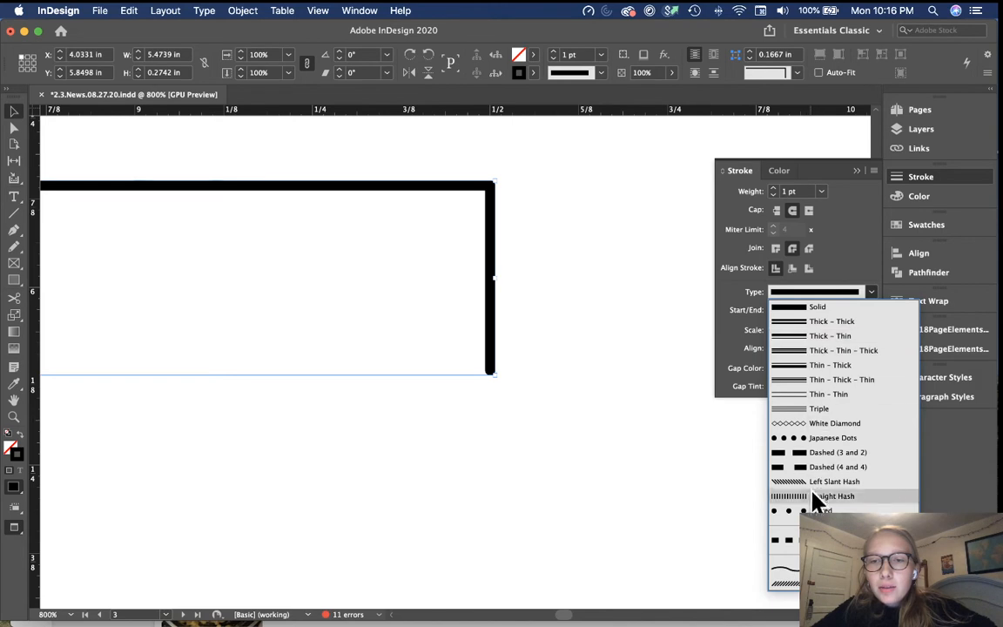
left_click(829, 320)
left_click(825, 292)
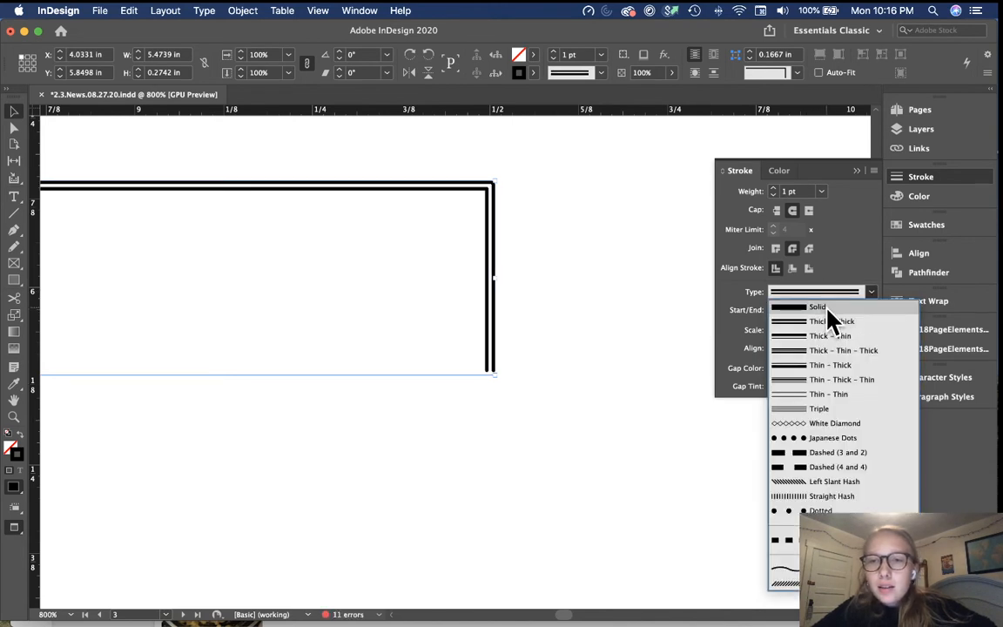
left_click(839, 336)
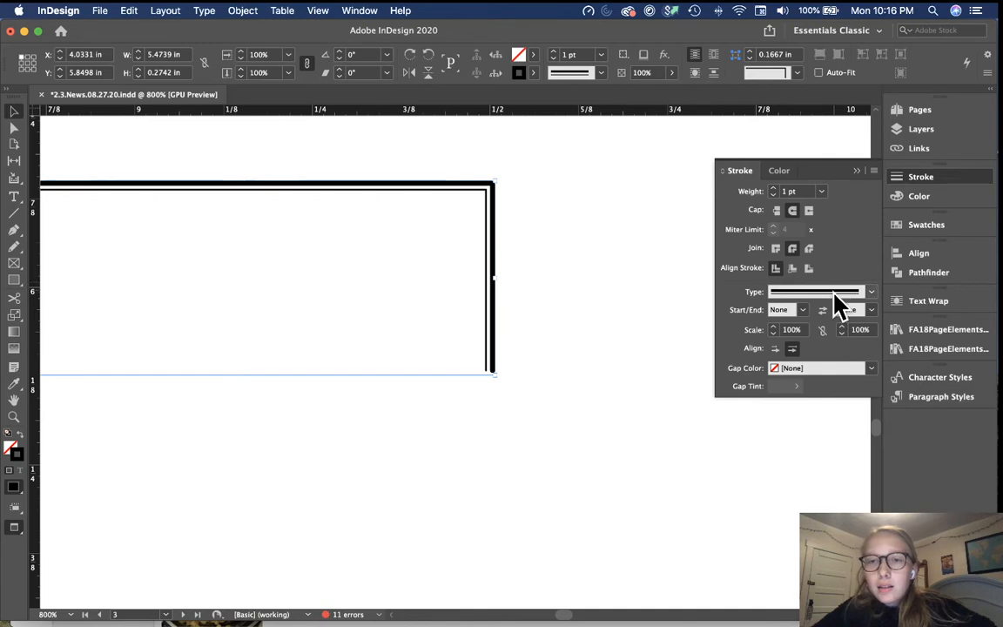
left_click(835, 292)
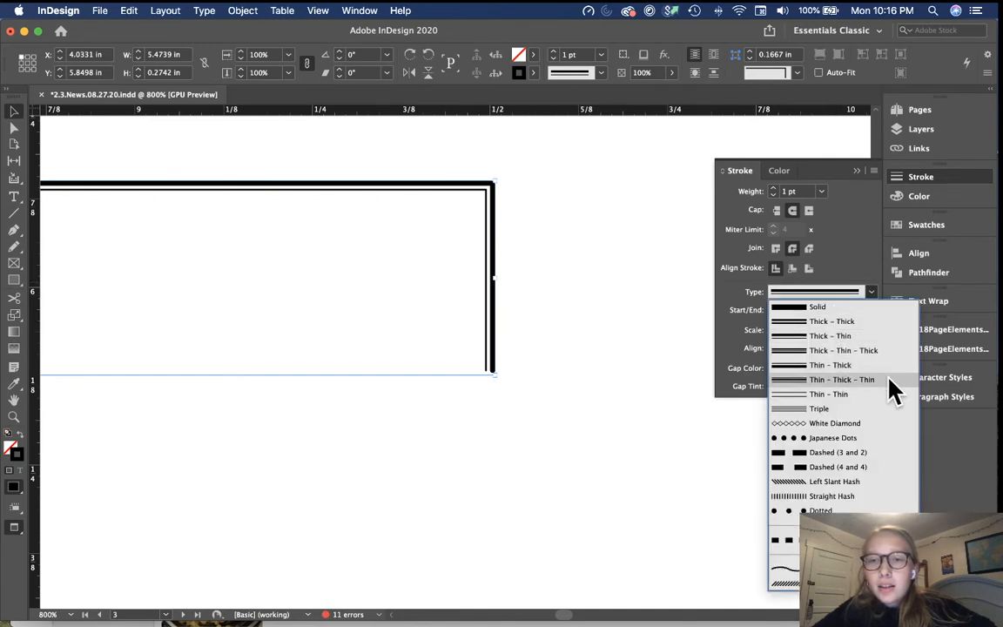
left_click(888, 380)
Compare the Dotted and Japanese Dots stroke types on the right-angled path, ending on Dotted.
left_click(830, 292)
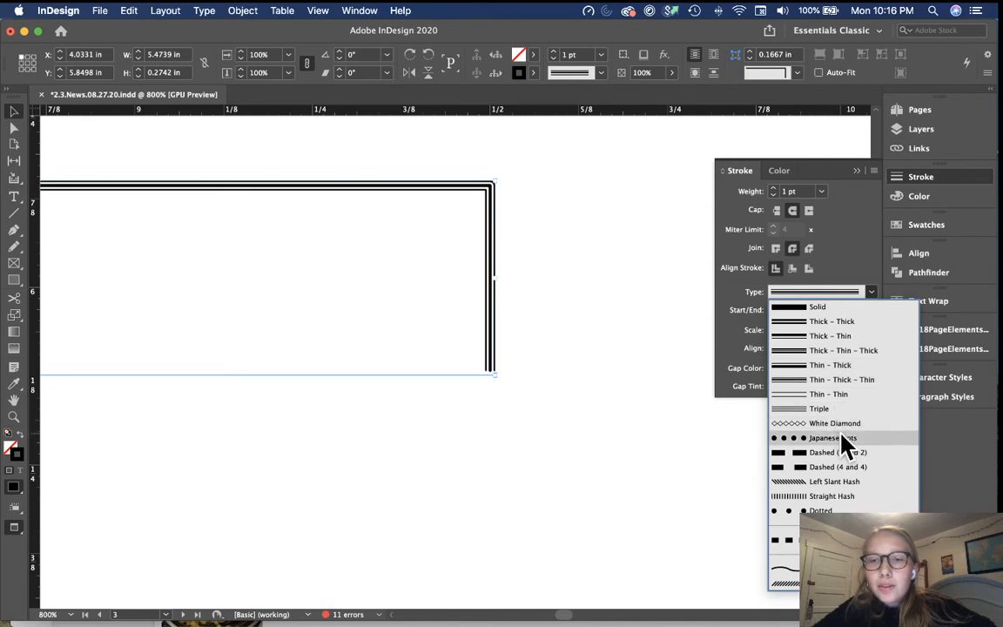
left_click(831, 510)
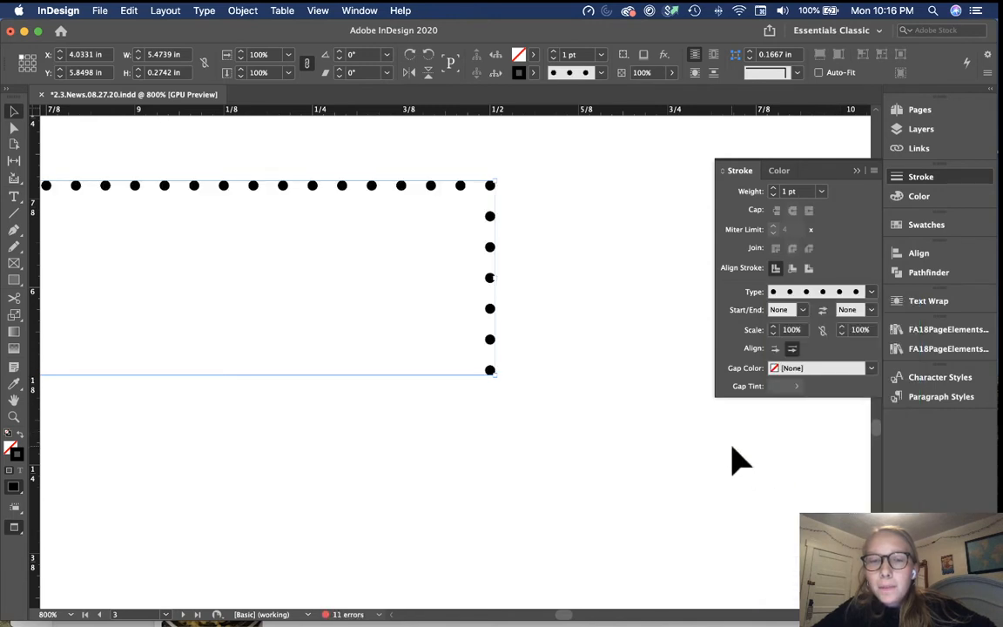
left_click(837, 290)
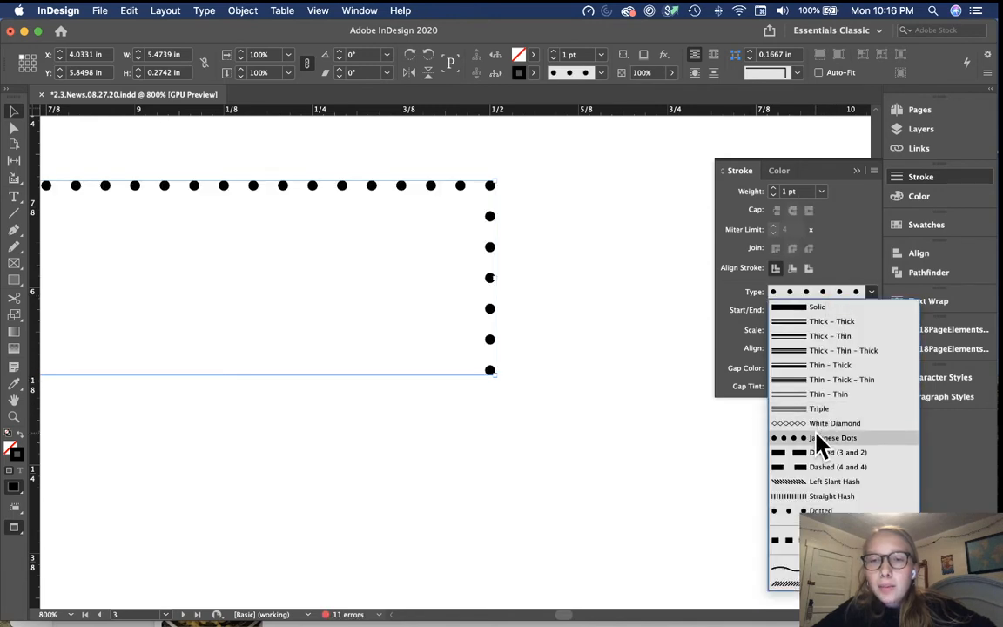
left_click(823, 440)
left_click(830, 294)
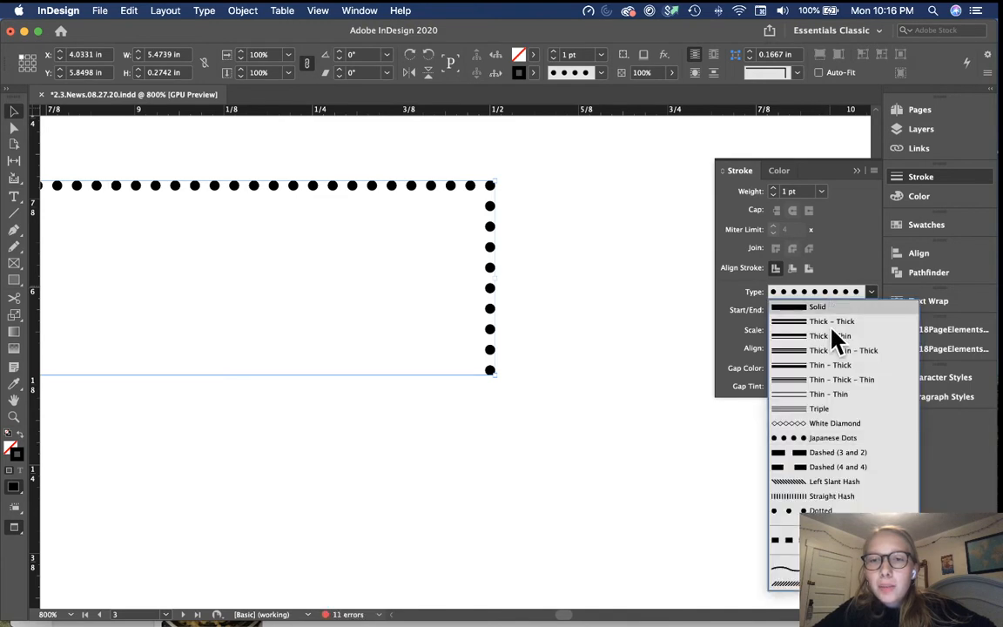
left_click(831, 510)
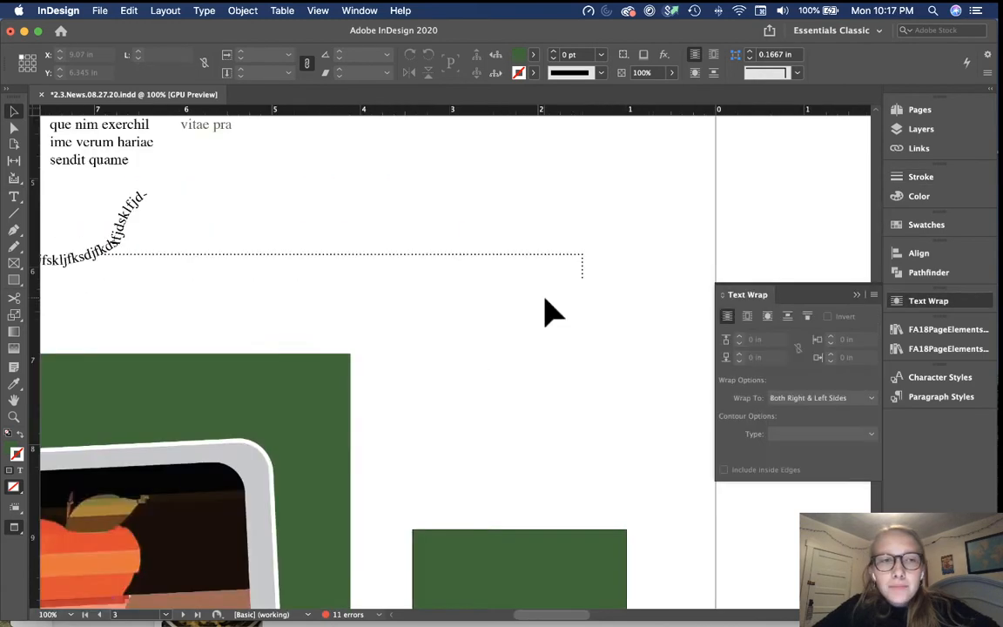
Reselect the dotted path at 800% zoom and set its stroke type to Solid.
key("super+equal")
key("super+equal")
key("super+equal")
key("super+equal")
key("super+equal")
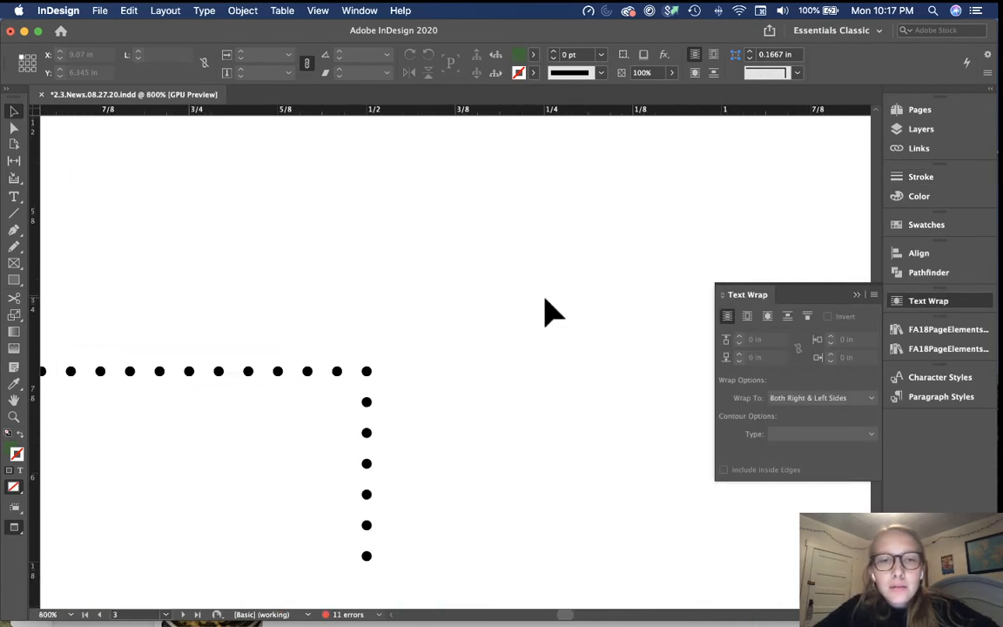
scroll(545, 299, "down", 5)
scroll(545, 299, "up", 4)
left_click(467, 322)
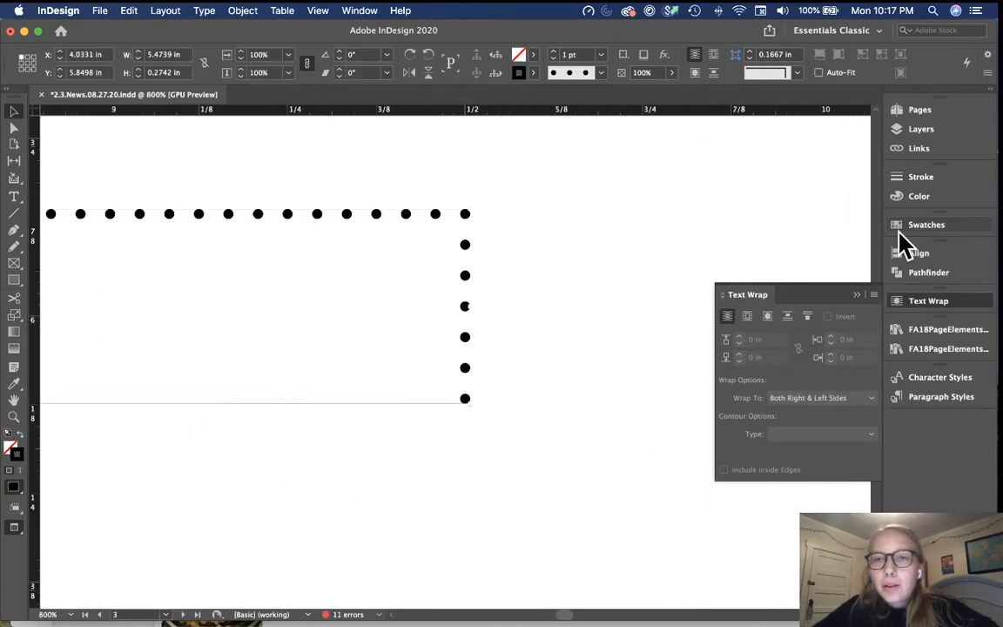
left_click(940, 179)
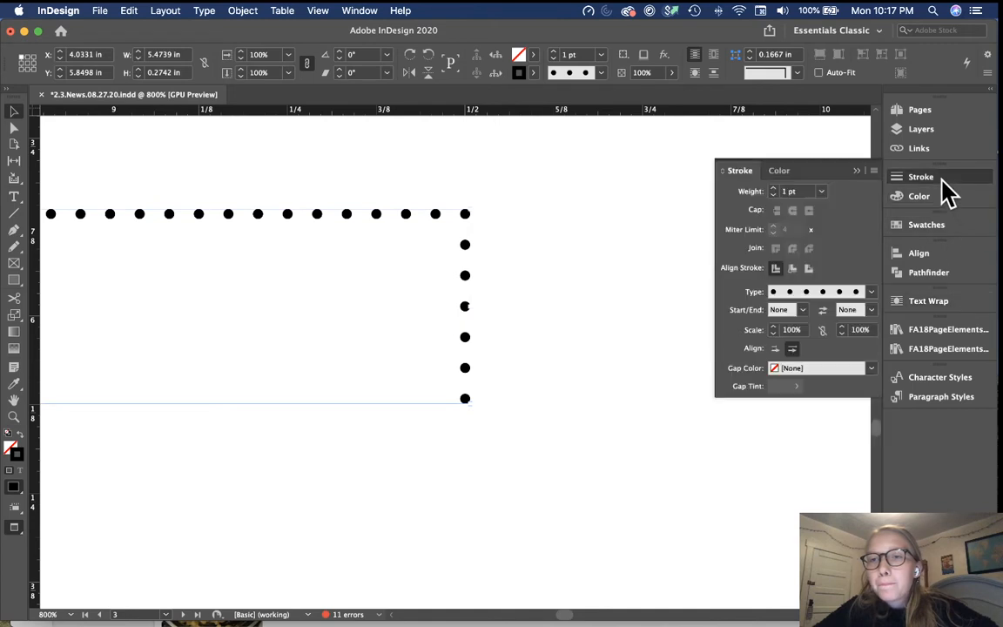
left_click(802, 310)
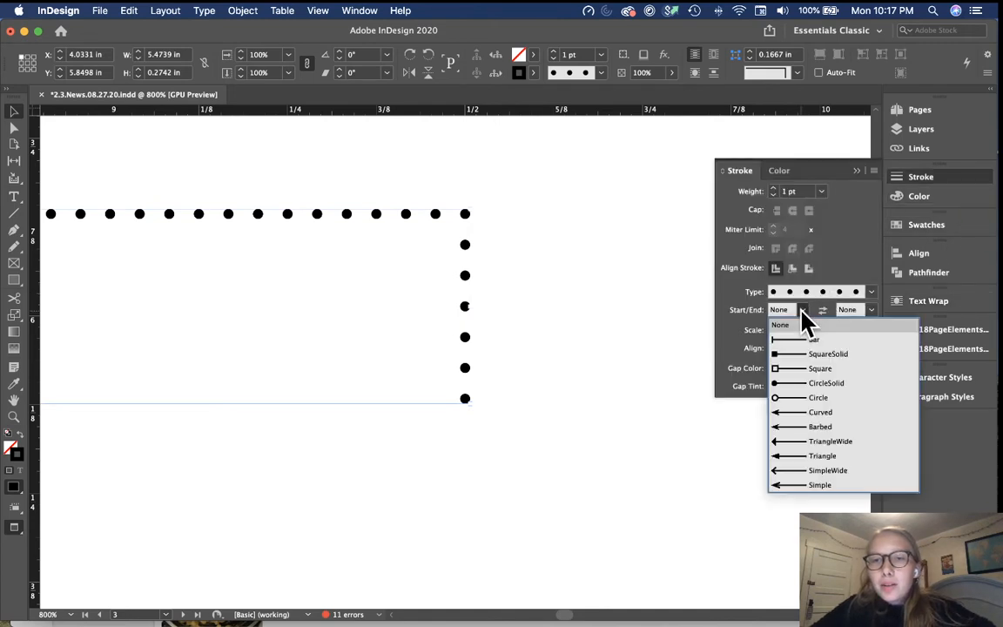
left_click(802, 294)
left_click(804, 294)
left_click(815, 294)
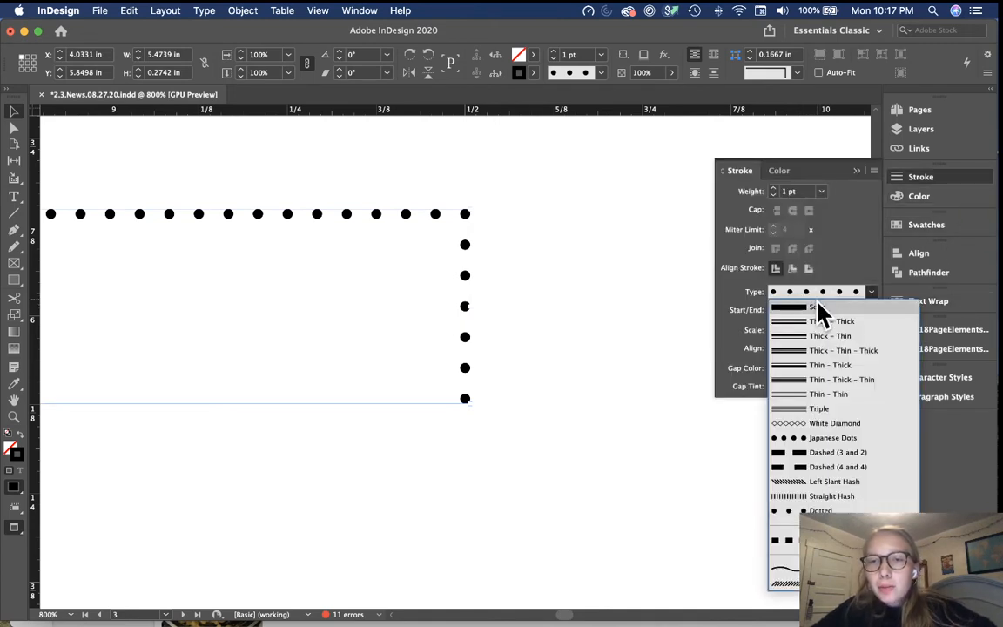
left_click(816, 307)
Add a Simple arrowhead to the start of the right-angled path.
left_click(801, 312)
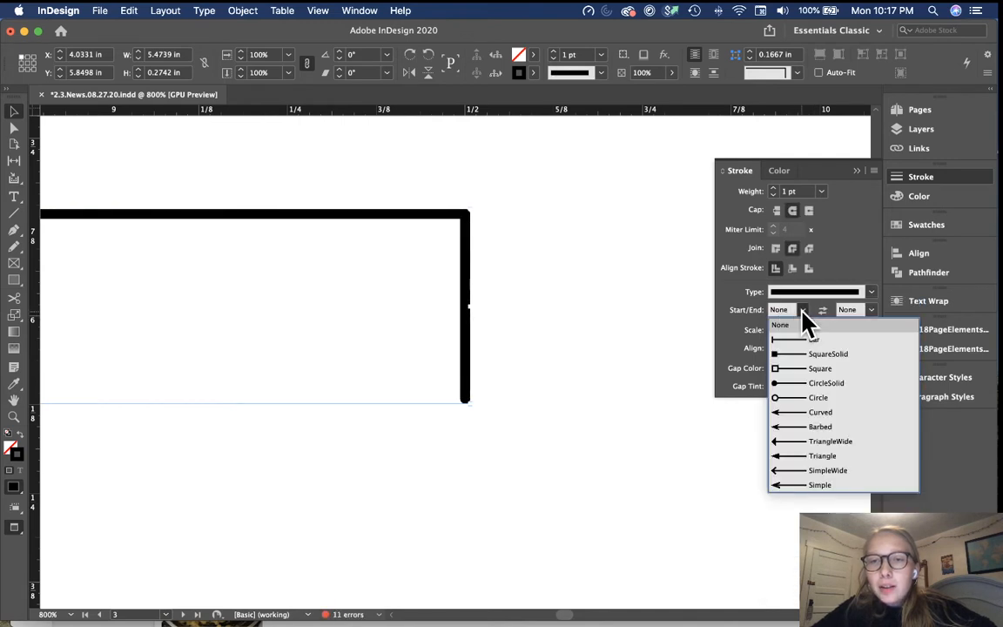
left_click(854, 484)
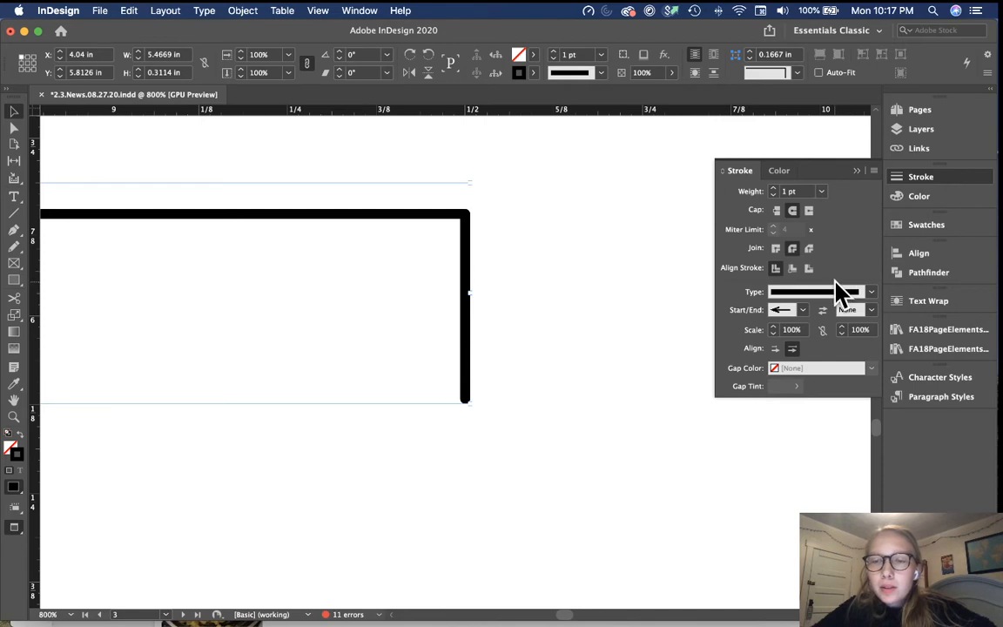
key("super+minus")
key("super+minus")
key("super+minus")
key("super+minus")
key("super+minus")
key("super+minus")
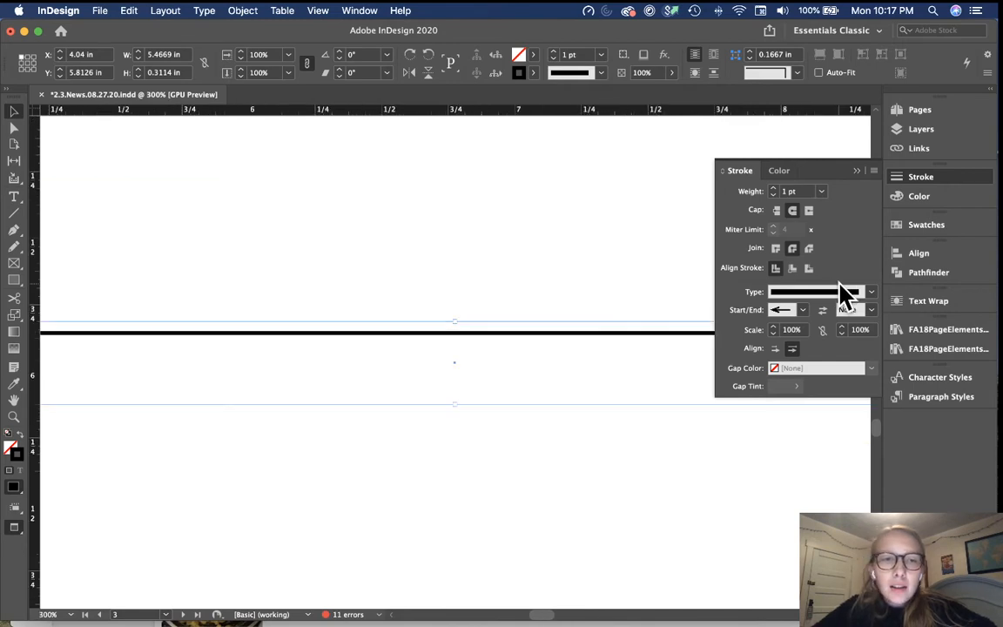
key("super+equal")
key("super+equal")
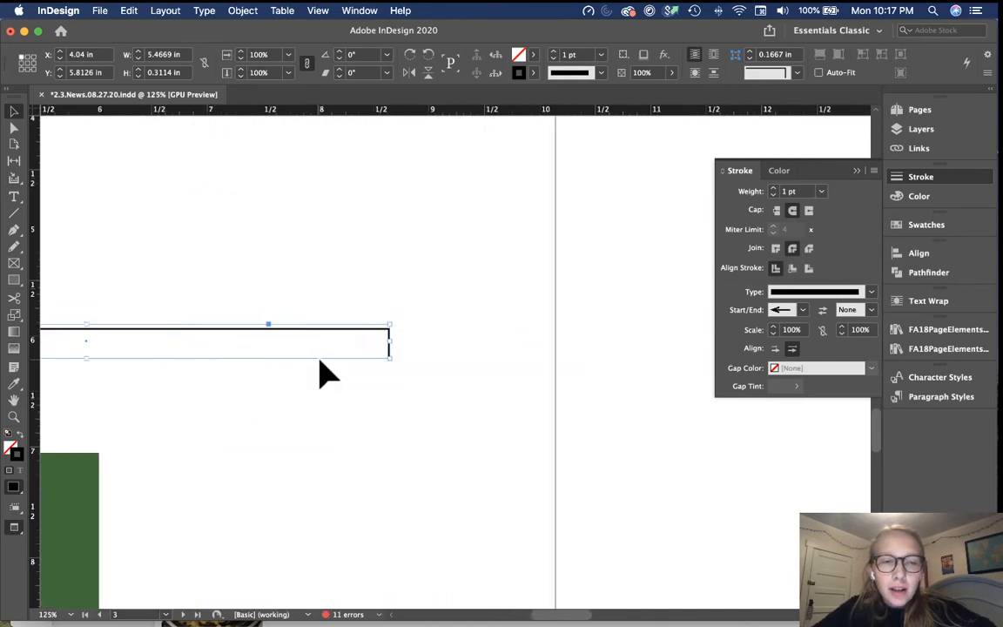
Swap the path's start and end arrowheads so the arrow sits at the lower end of the vertical segment.
key("super+equal")
key("super+equal")
key("super+equal")
key("super+equal")
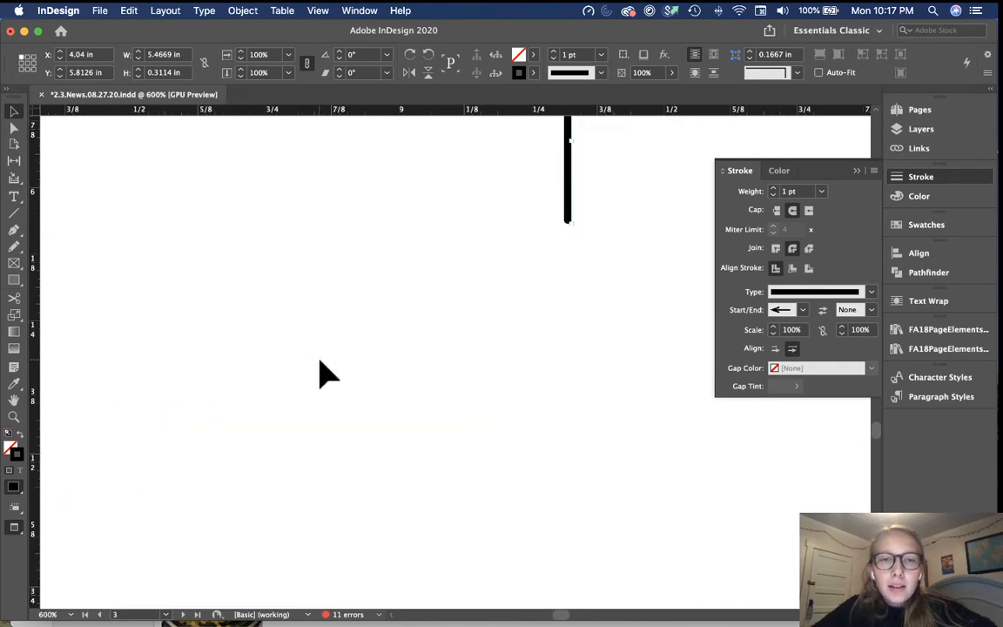
scroll(591, 357, "down", 5)
scroll(591, 357, "right", 2)
scroll(591, 357, "up", 2)
scroll(591, 357, "left", 1)
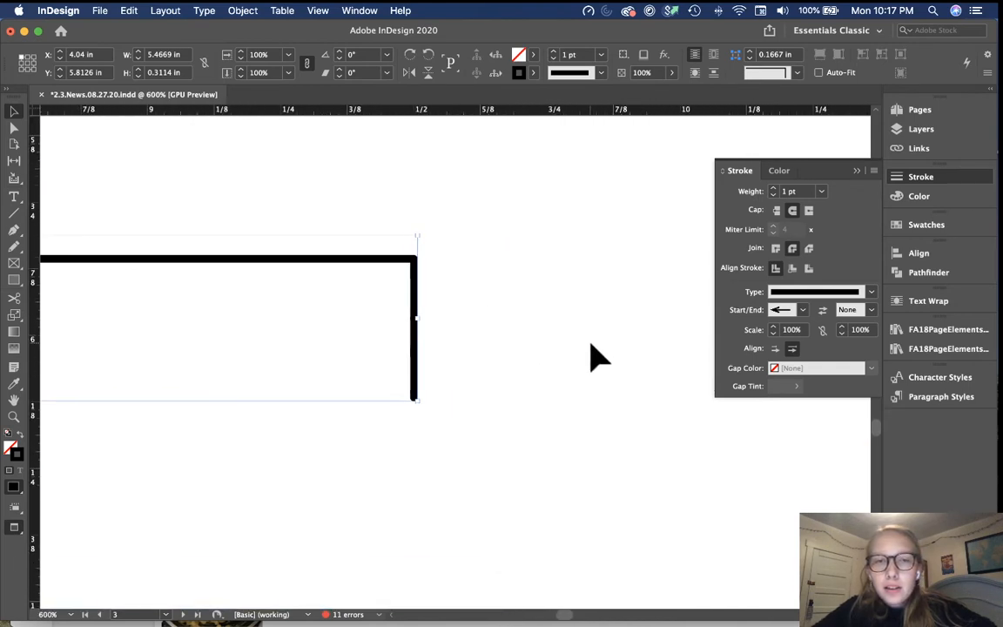
left_click(822, 312)
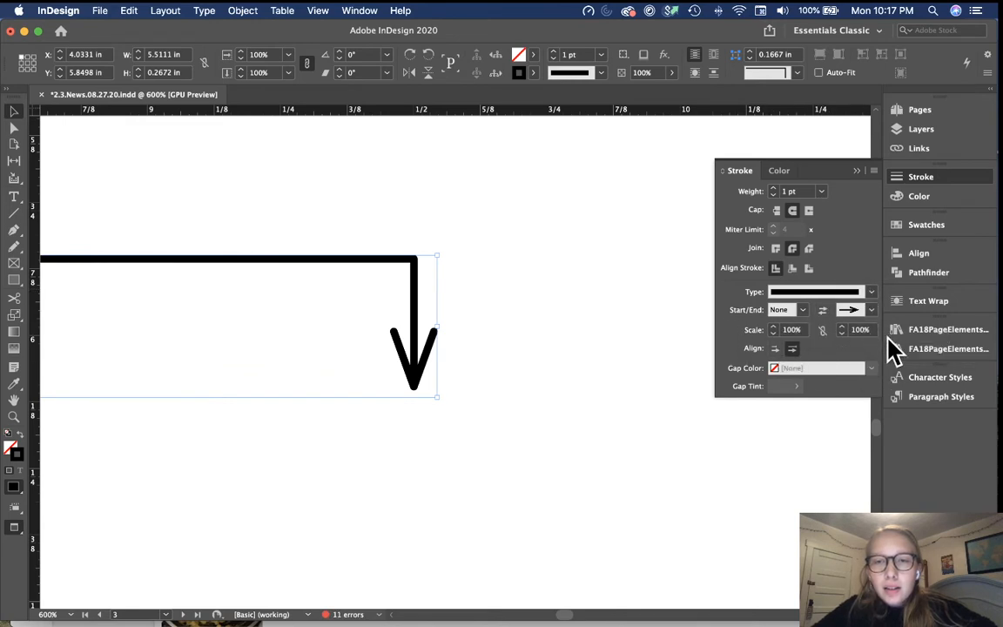
Try the SimpleWide, Triangle, Curved and CircleSolid shapes in turn as the path's end arrowhead, and deselect the path.
left_click(870, 311)
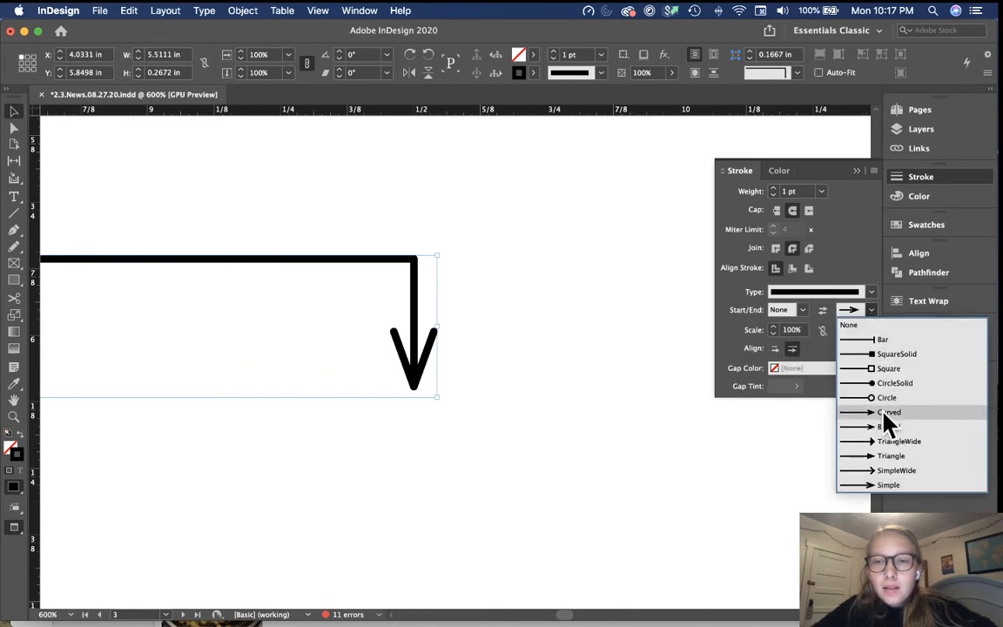
left_click(889, 471)
left_click(869, 311)
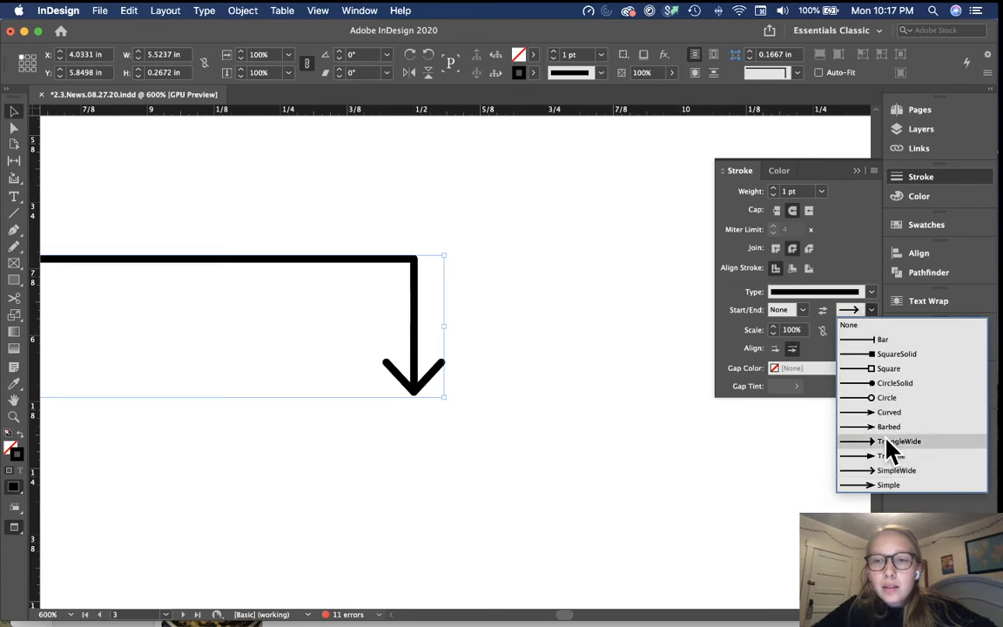
left_click(890, 455)
left_click(869, 311)
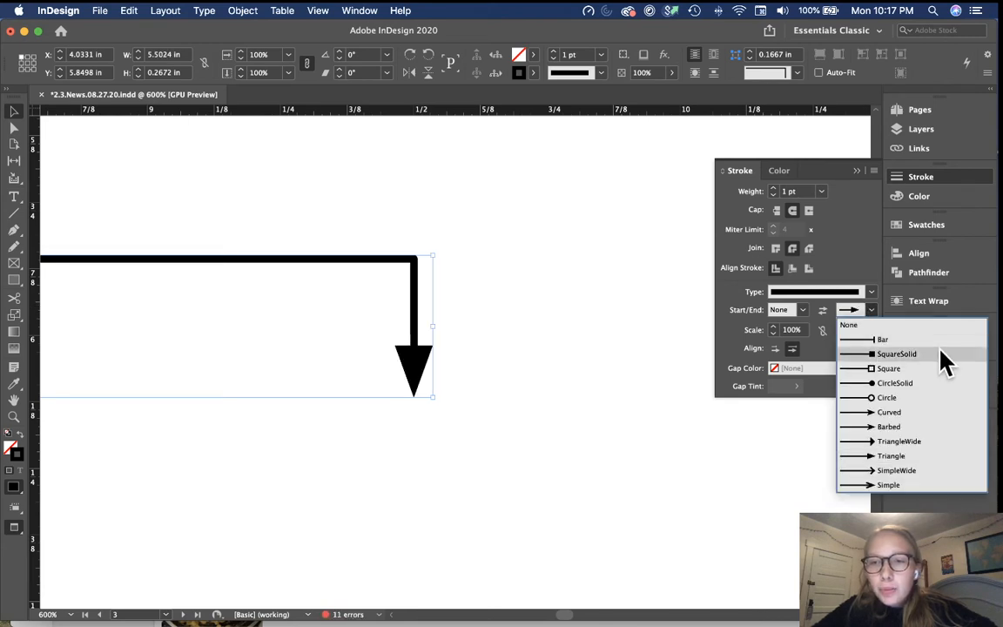
left_click(933, 413)
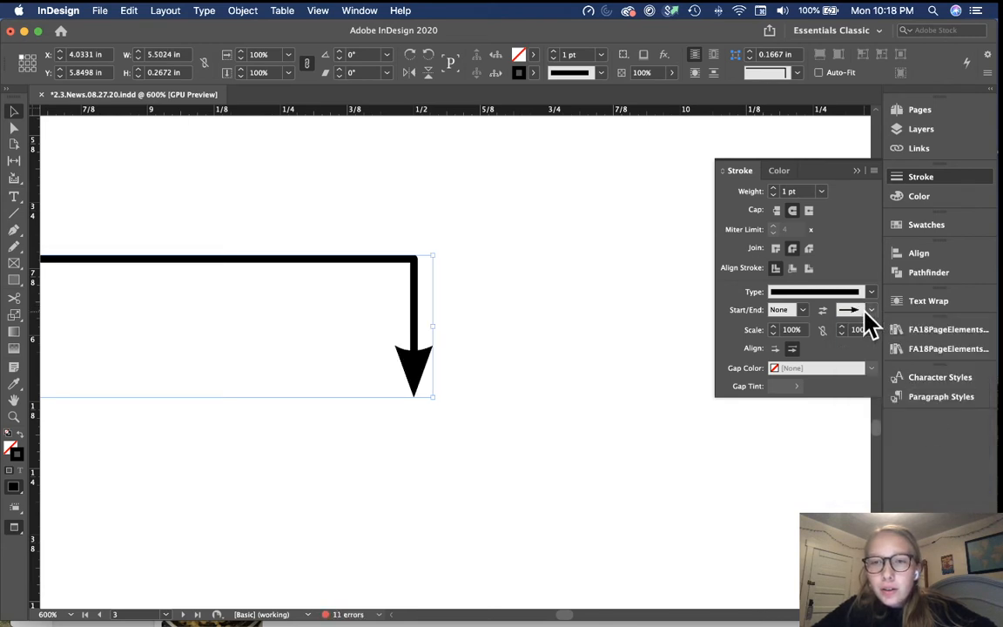
left_click(869, 311)
left_click(923, 383)
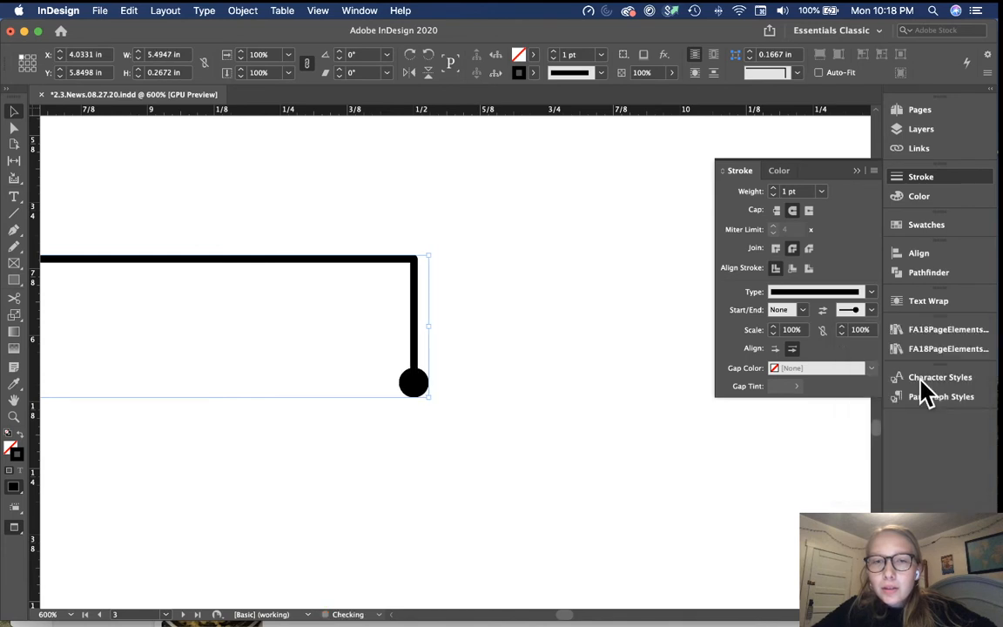
left_click(642, 491)
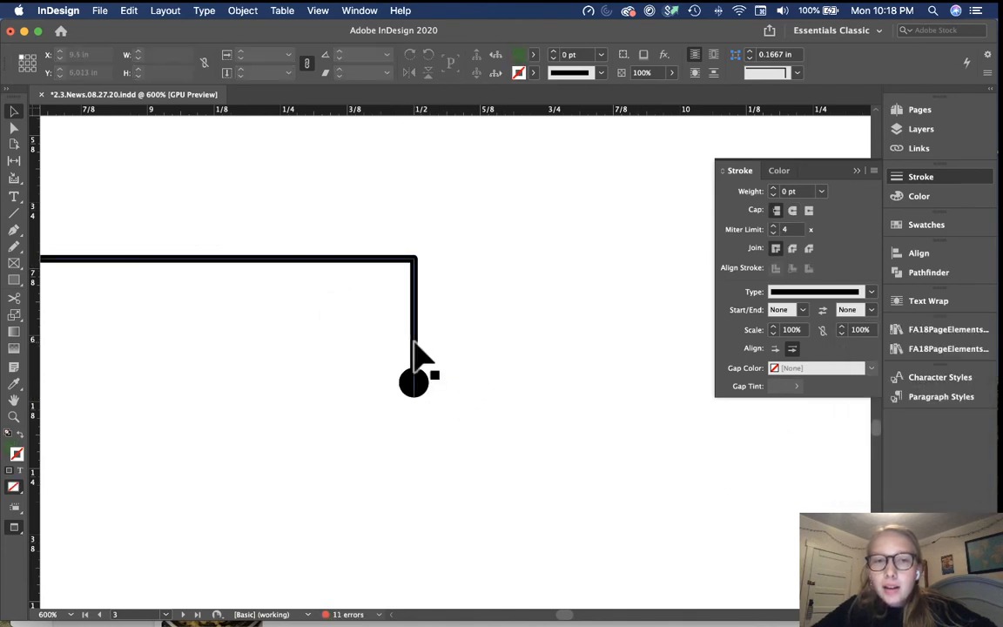
Reselect the path, try a Bar end shape, set the end shape to Square and deselect the path.
left_click(416, 349)
left_click(869, 311)
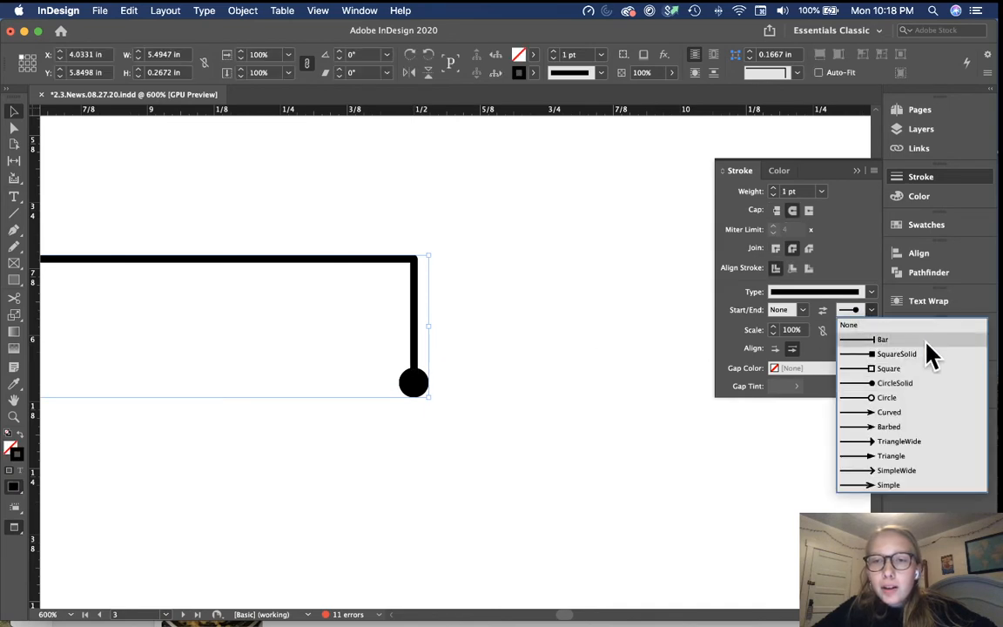
left_click(918, 340)
left_click(855, 311)
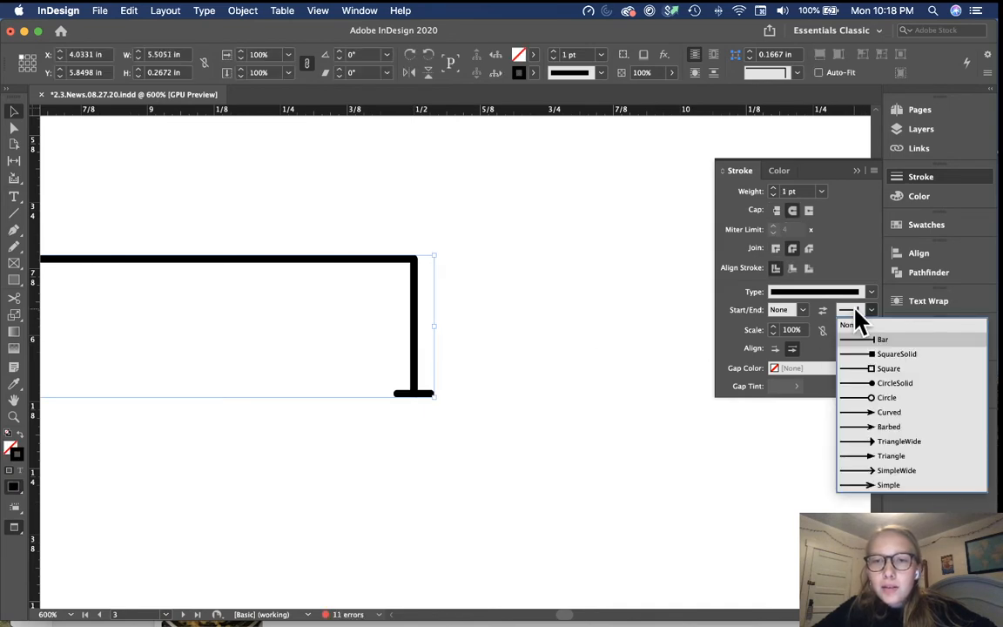
left_click(902, 369)
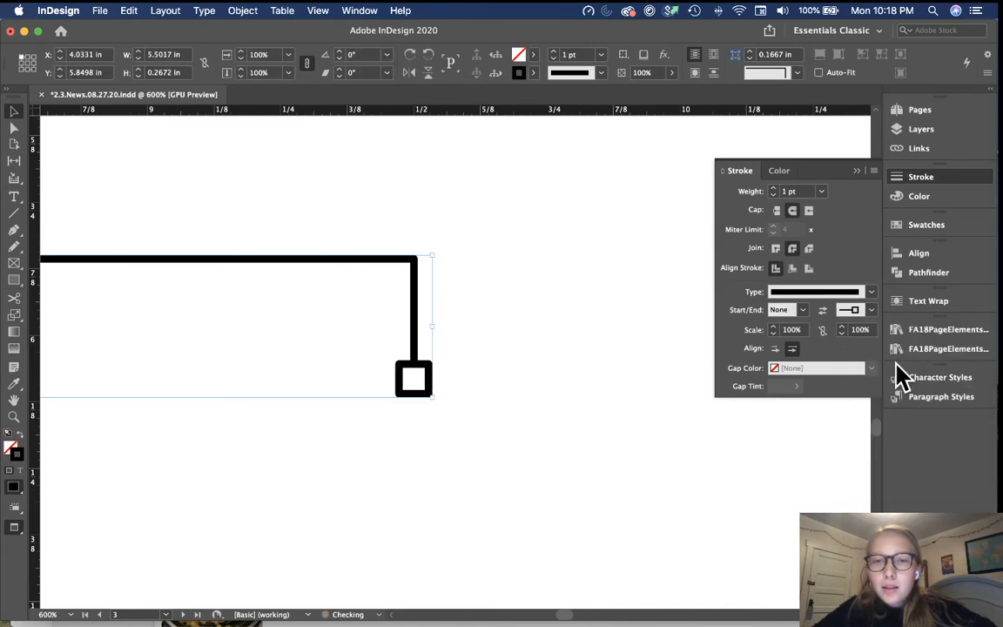
left_click(657, 427)
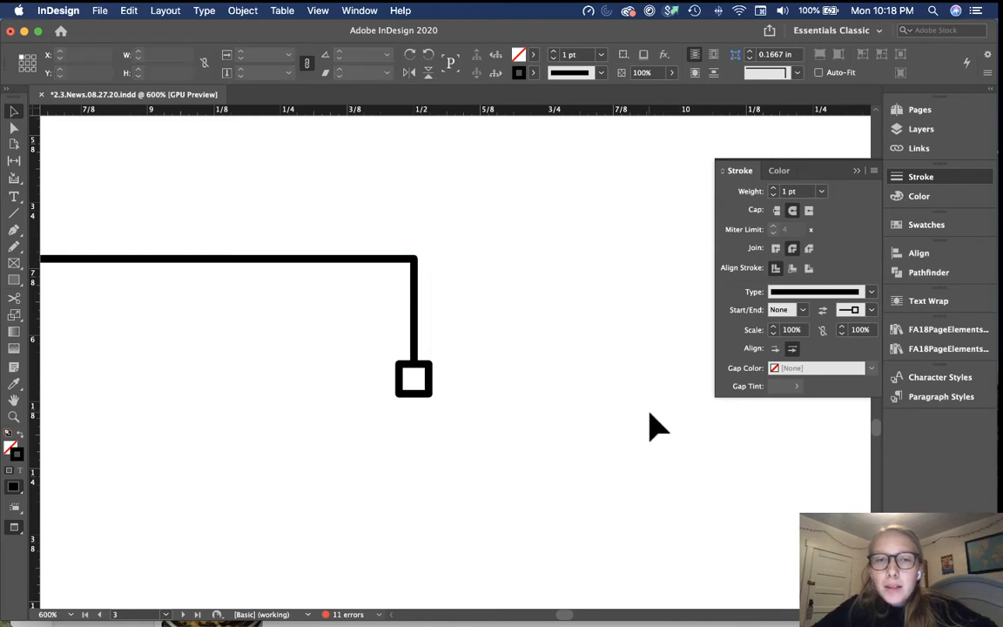
Fill the green square beside the gradient frame with the IDS RED swatch.
scroll(657, 427, "down", 6)
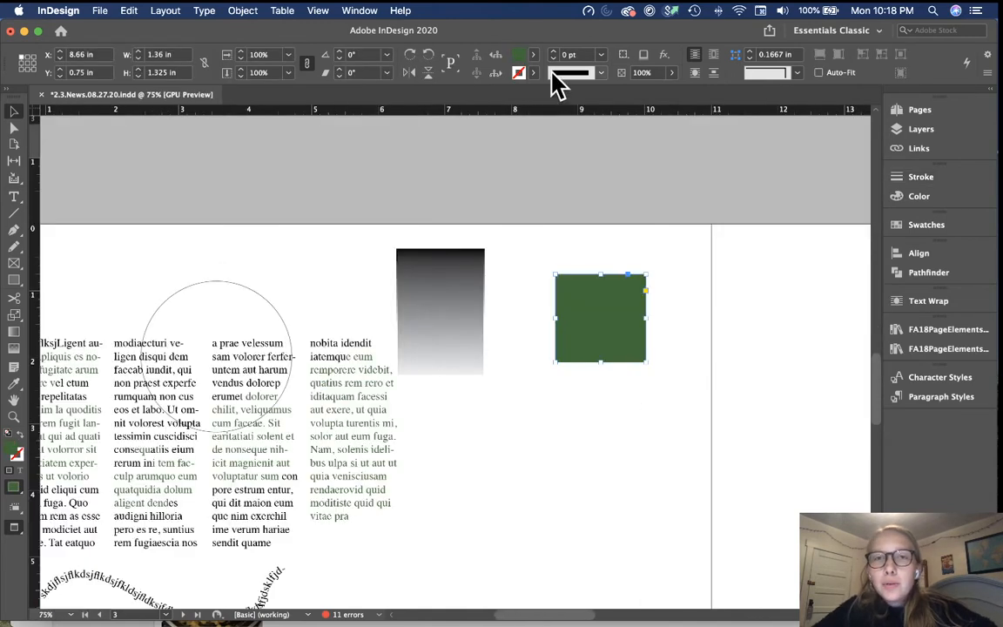
left_click(533, 55)
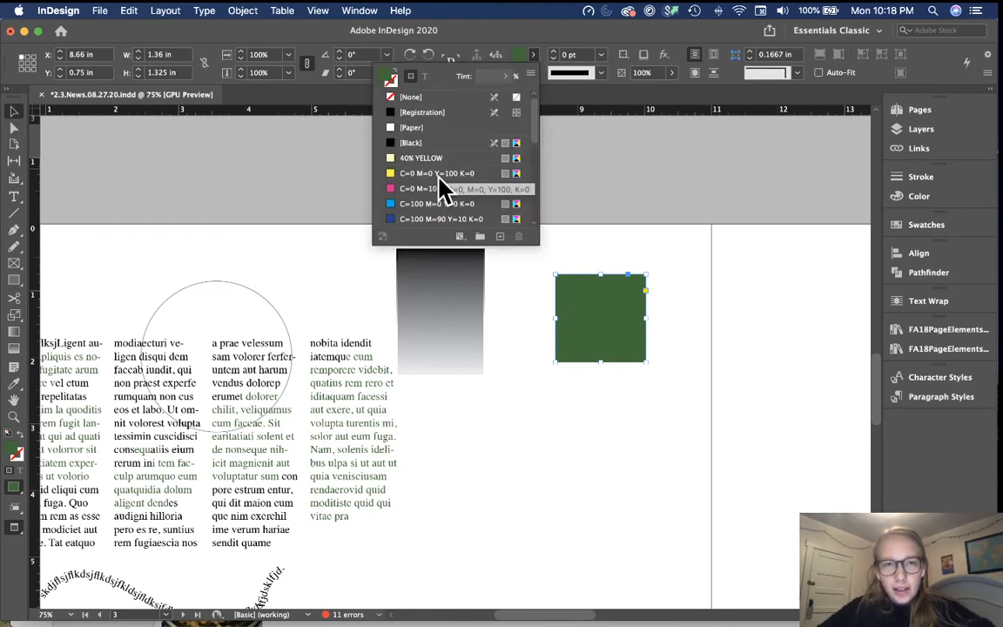
left_click(363, 178)
scroll(362, 178, "down", 5)
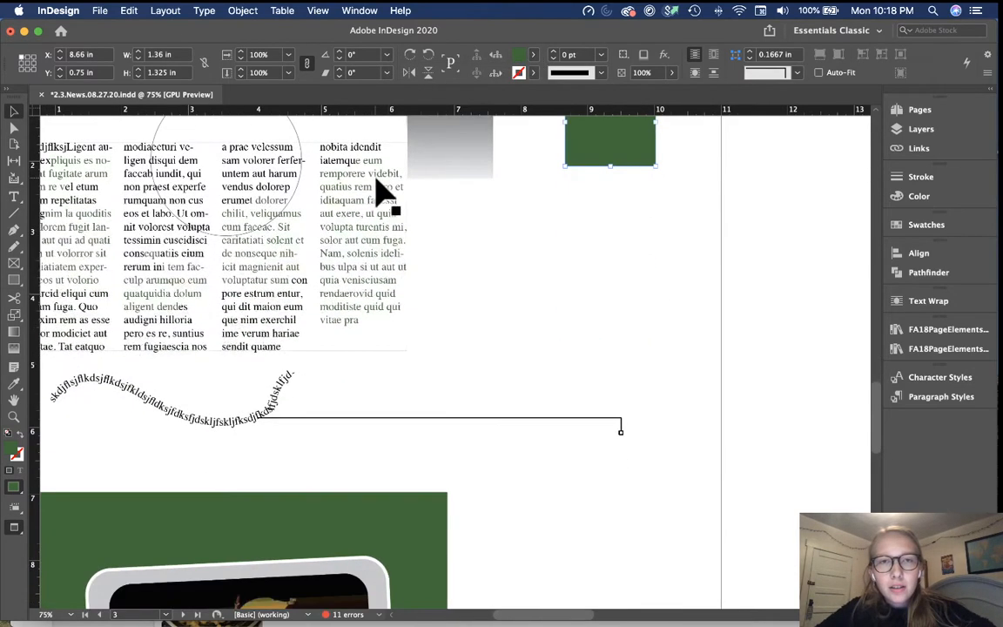
scroll(571, 145, "up", 3)
left_click(533, 72)
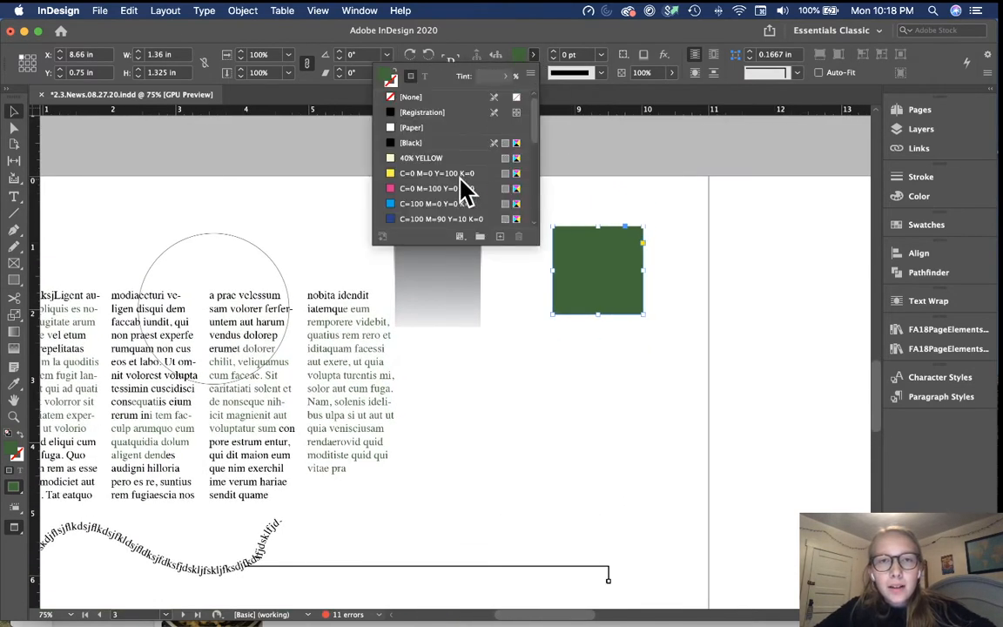
left_click_drag(534, 124, 541, 179)
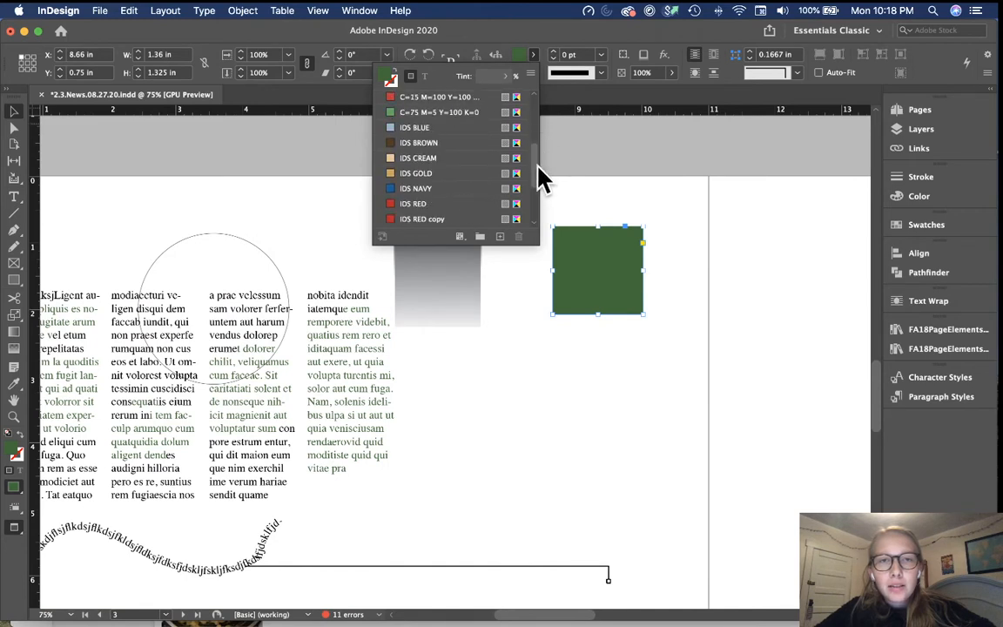
left_click(433, 206)
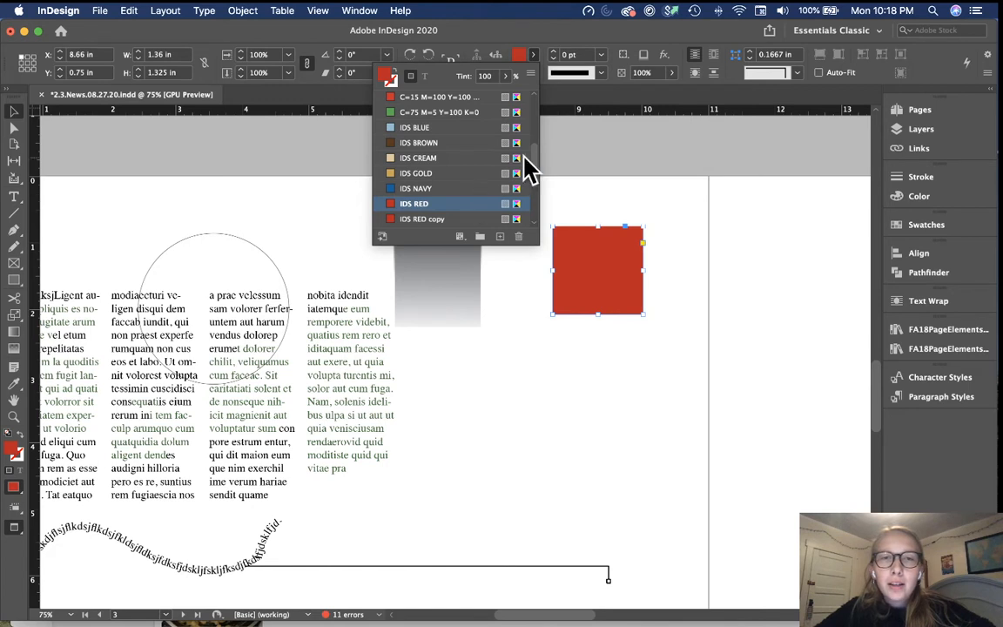
Duplicate the red square directly below itself, fill the copy with the IDS BLUE swatch and deselect it.
left_click(562, 372)
left_click_drag(581, 304, 594, 397)
left_click(533, 56)
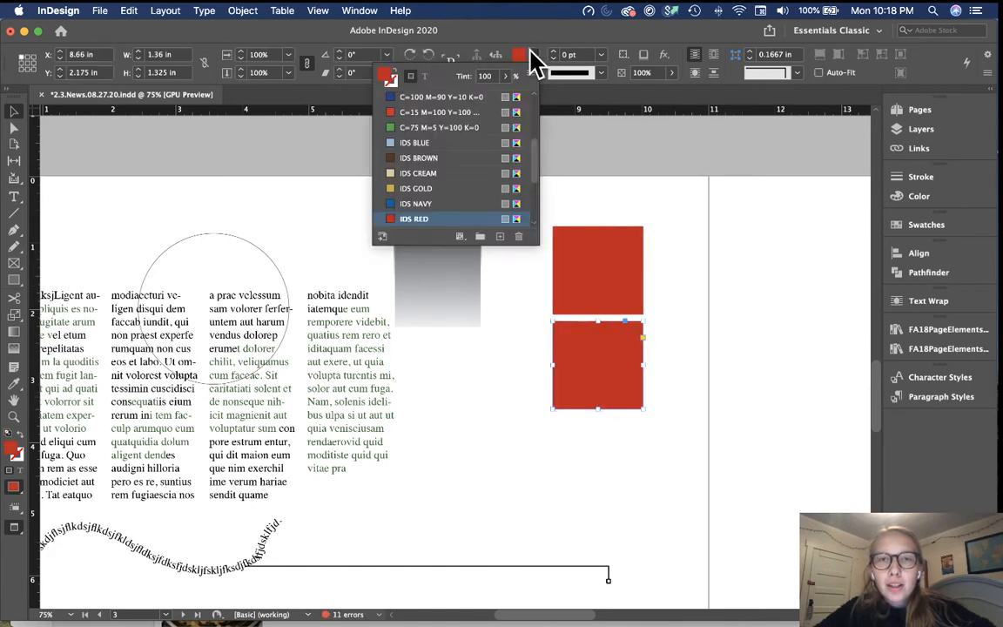
left_click(448, 142)
left_click(720, 342)
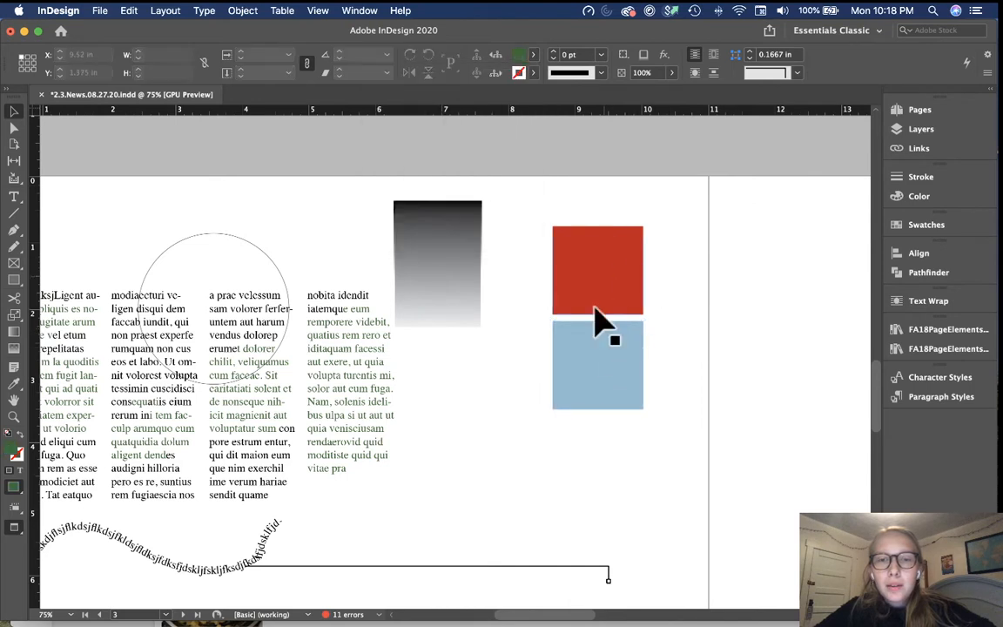
Create a new swatch from the lower square's IDS BLUE fill.
left_click(605, 365)
left_click(534, 56)
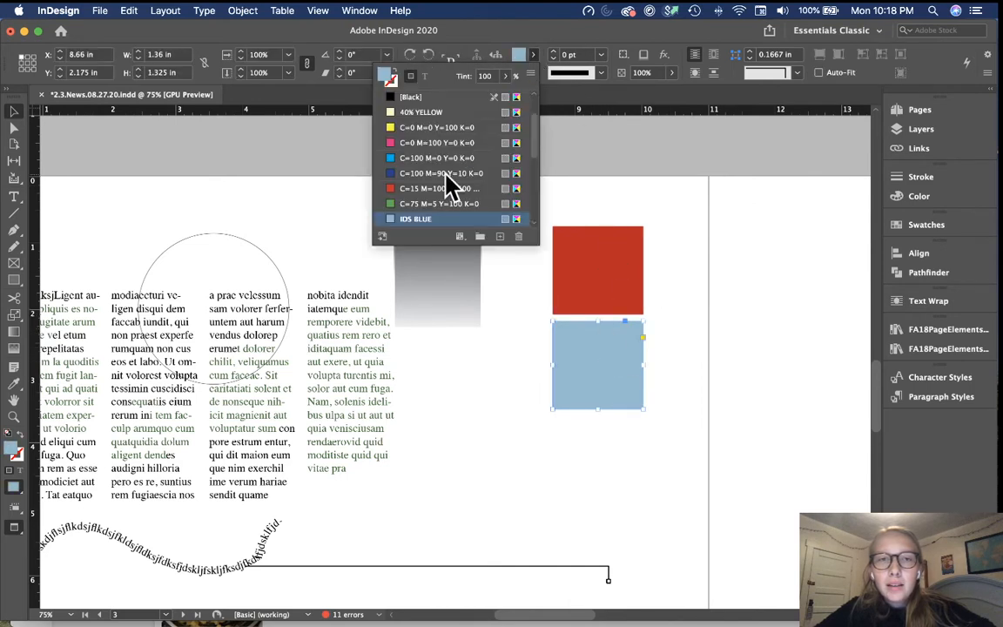
left_click_drag(537, 152, 537, 128)
scroll(473, 197, "down", 10)
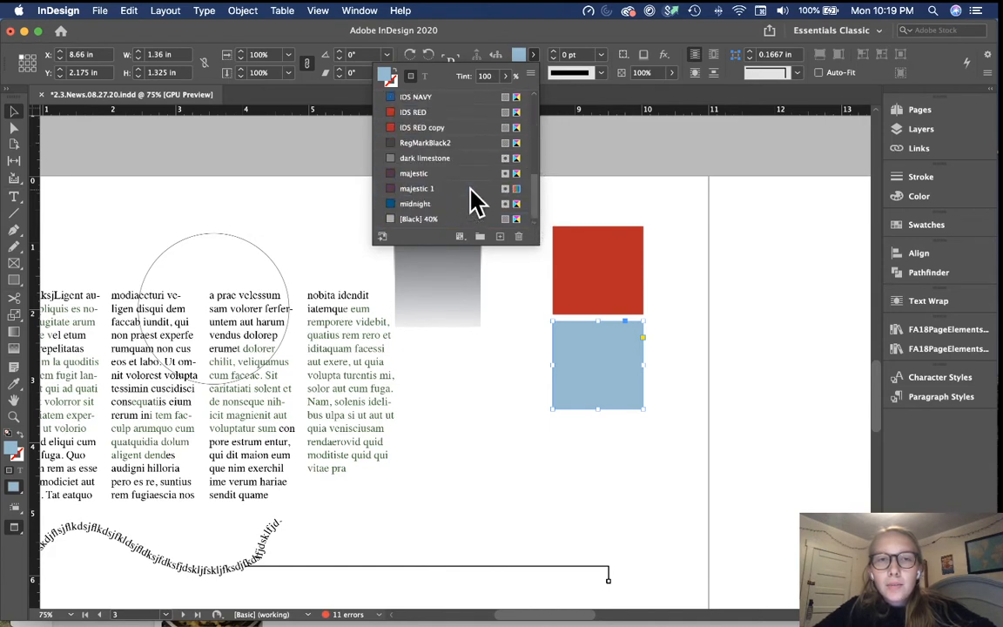
left_click(501, 235)
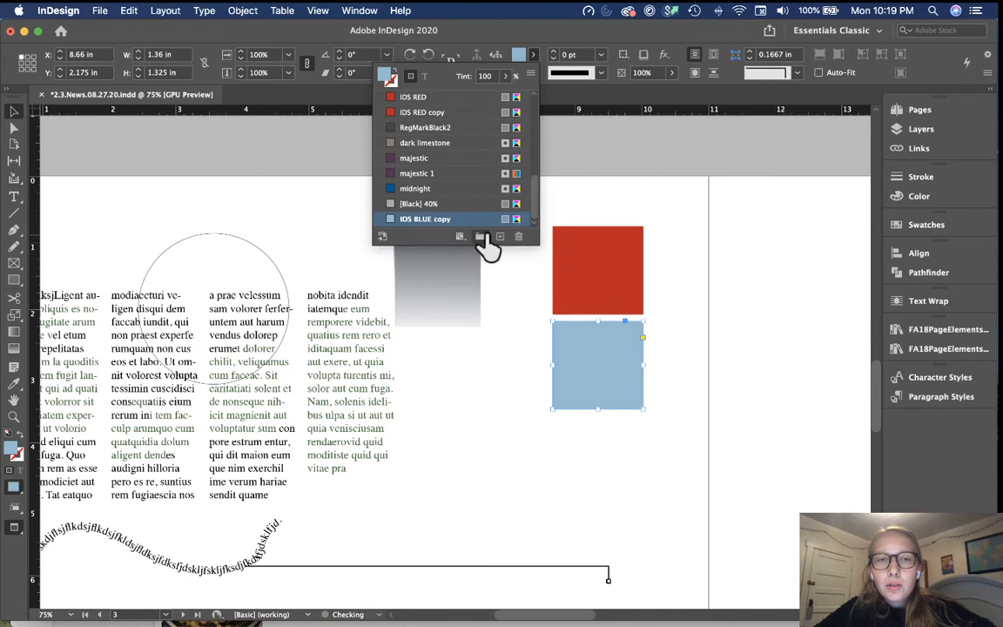
Set the IDS BLUE copy swatch to Cyan 53, Magenta 71, Yellow 58 and Black 16, and deselect the square.
double_click(394, 223)
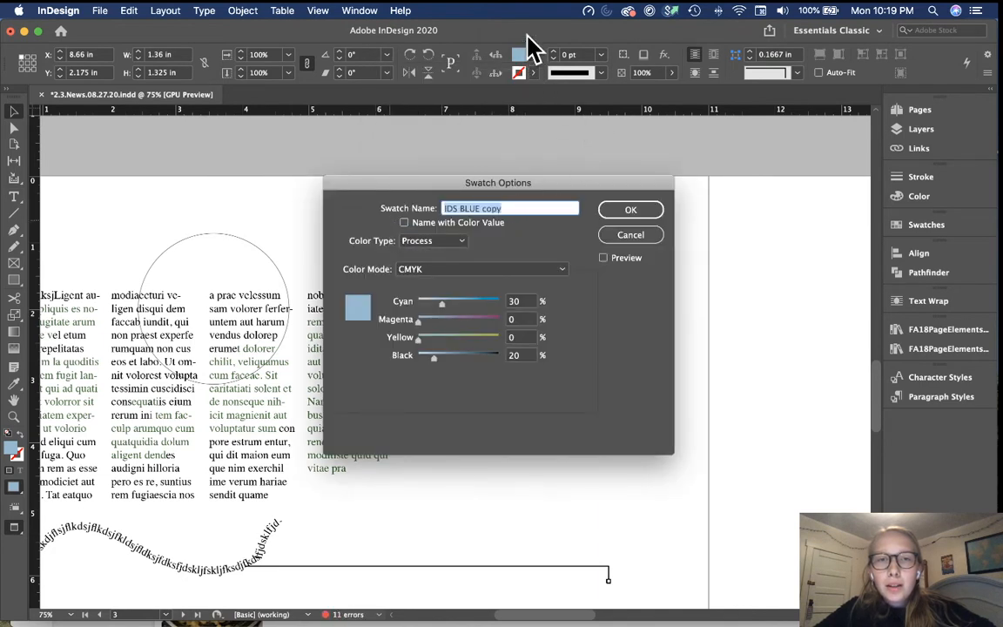
left_click_drag(442, 304, 475, 323)
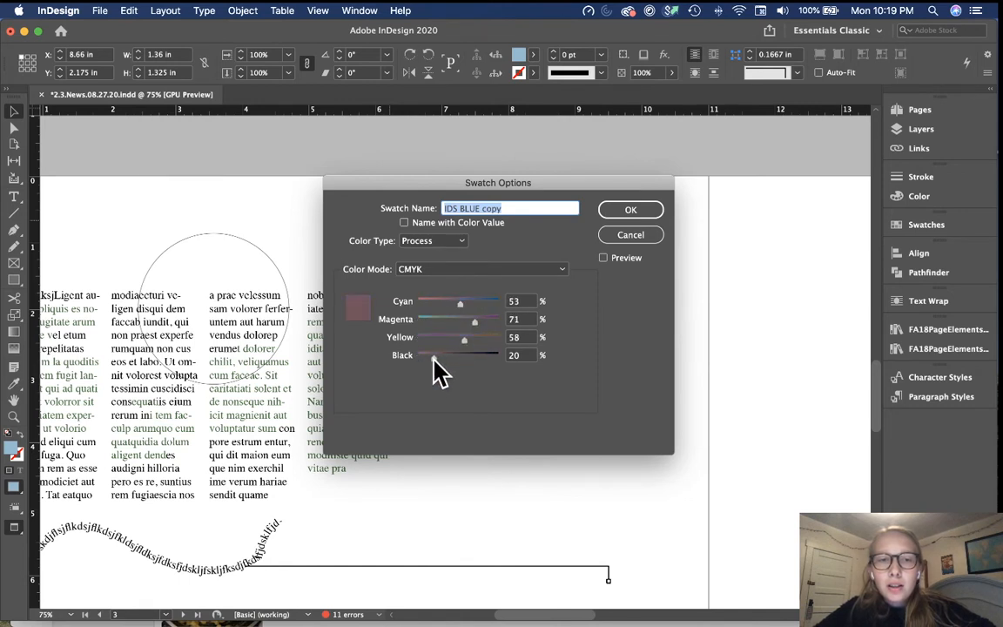
mouse_move(433, 358)
left_mouse_down()
mouse_move(457, 355)
mouse_move(431, 353)
left_mouse_up()
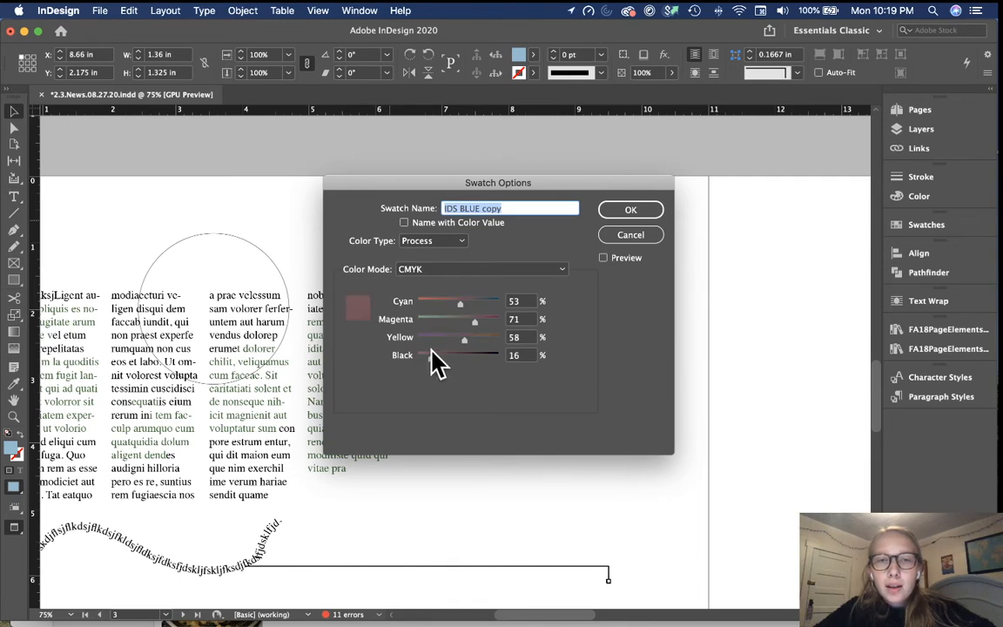
left_click(632, 211)
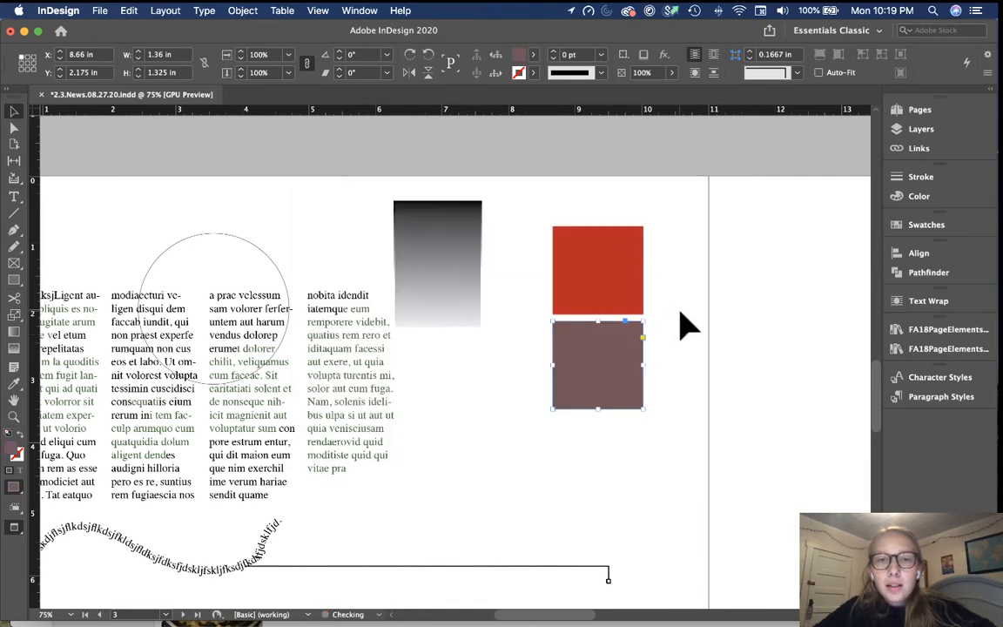
left_click(688, 326)
Open the Align panel and draw a green square about 0.74 in wide in the empty area below the laptop picture.
key("super+minus")
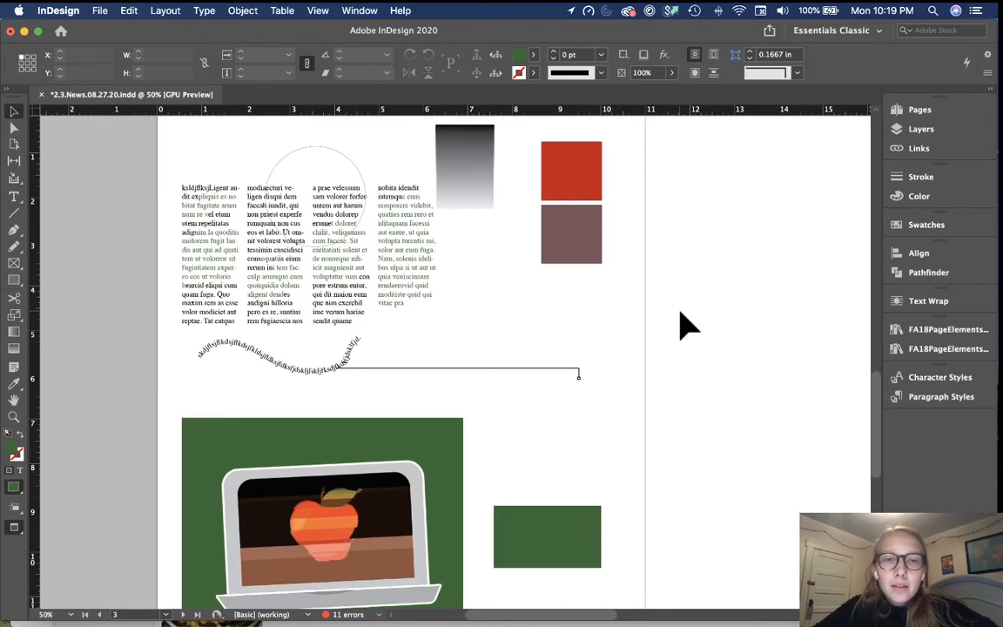
left_click(948, 260)
scroll(620, 374, "down", 8)
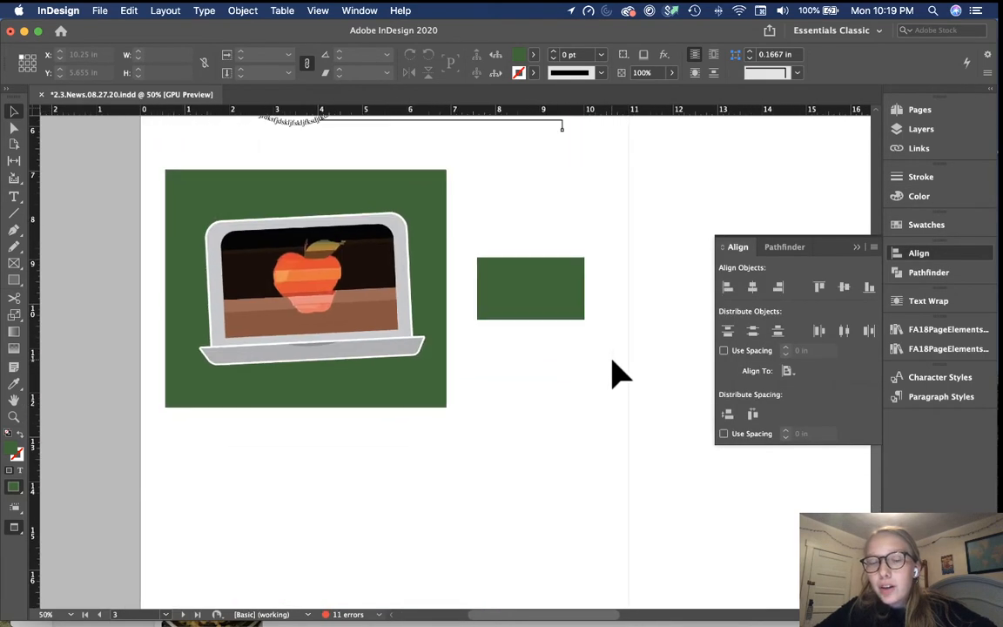
key("super+equal")
scroll(619, 374, "down", 5)
scroll(620, 374, "left", 2)
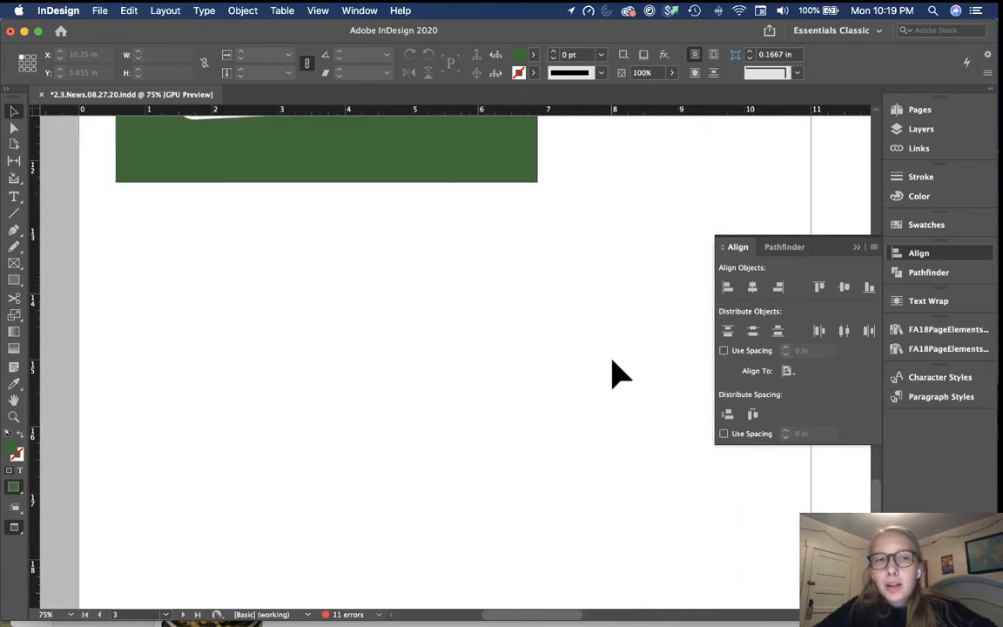
left_click(14, 280)
mouse_move(291, 315)
left_mouse_down()
mouse_move(357, 373)
mouse_move(349, 363)
mouse_move(401, 367)
left_mouse_up()
key("v")
Duplicate the small green square into a horizontal row of four with uneven gaps, and deselect it.
left_click(404, 329)
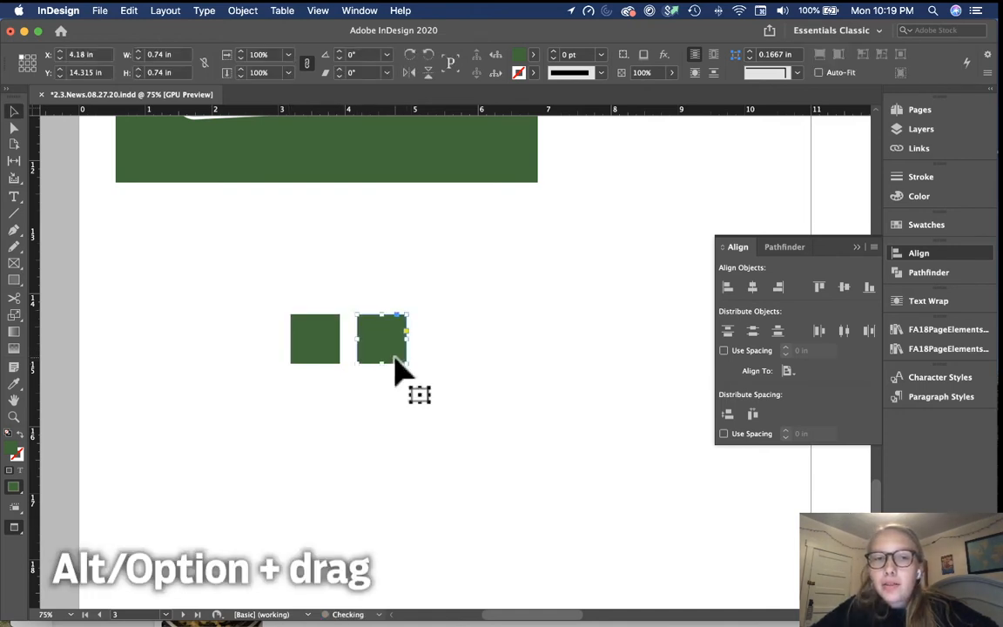
left_click_drag(340, 341, 503, 352)
left_click(470, 419)
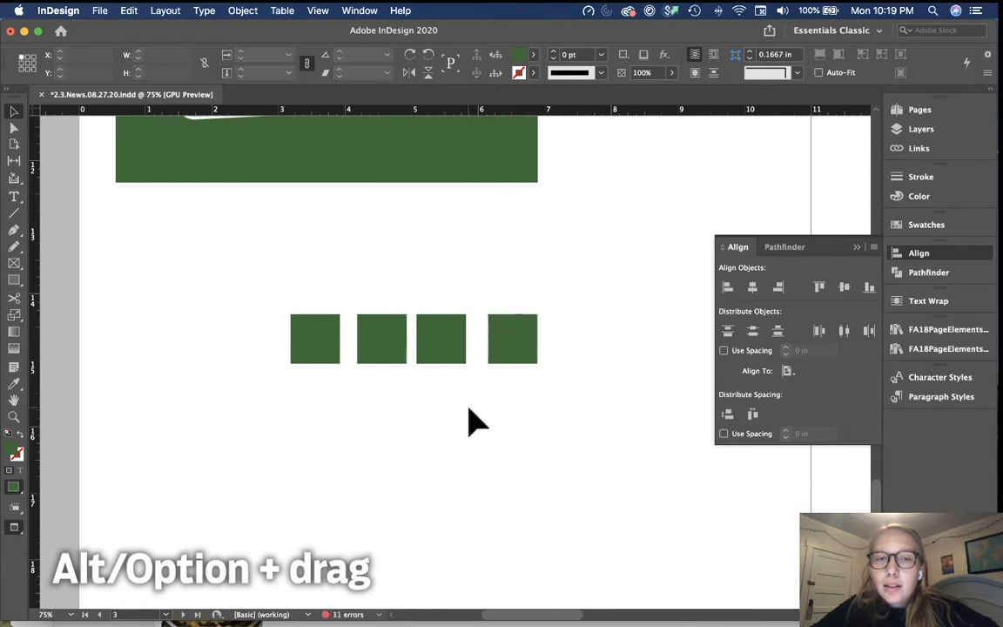
Move the second square of the row flush against the first, at X 3.92 in.
key("super+equal")
scroll(469, 422, "up", 2)
scroll(469, 422, "down", 2)
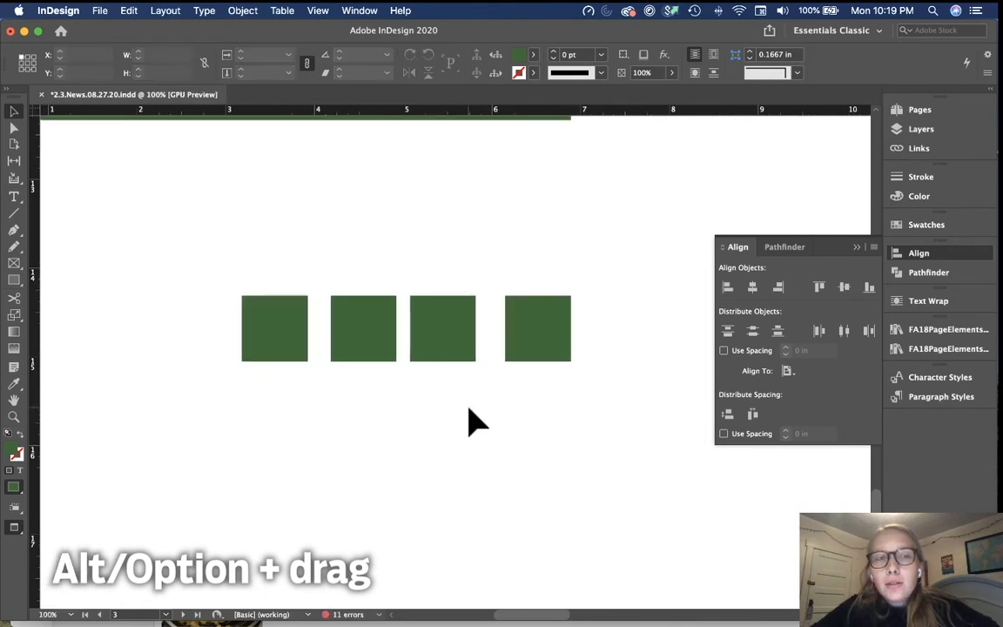
scroll(468, 422, "up", 2)
scroll(469, 422, "down", 1)
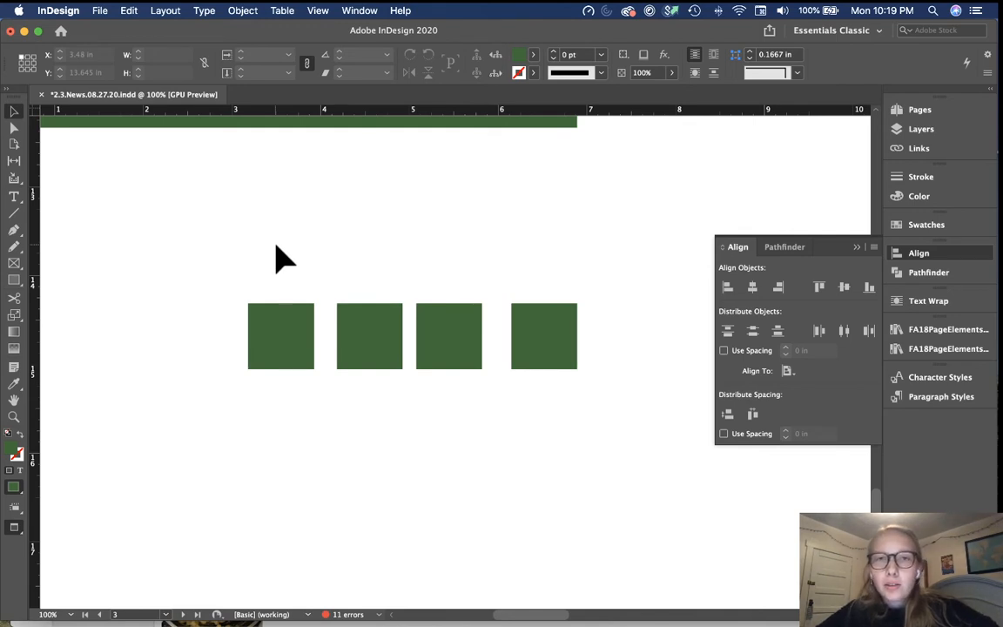
key("super+equal")
key("super+equal")
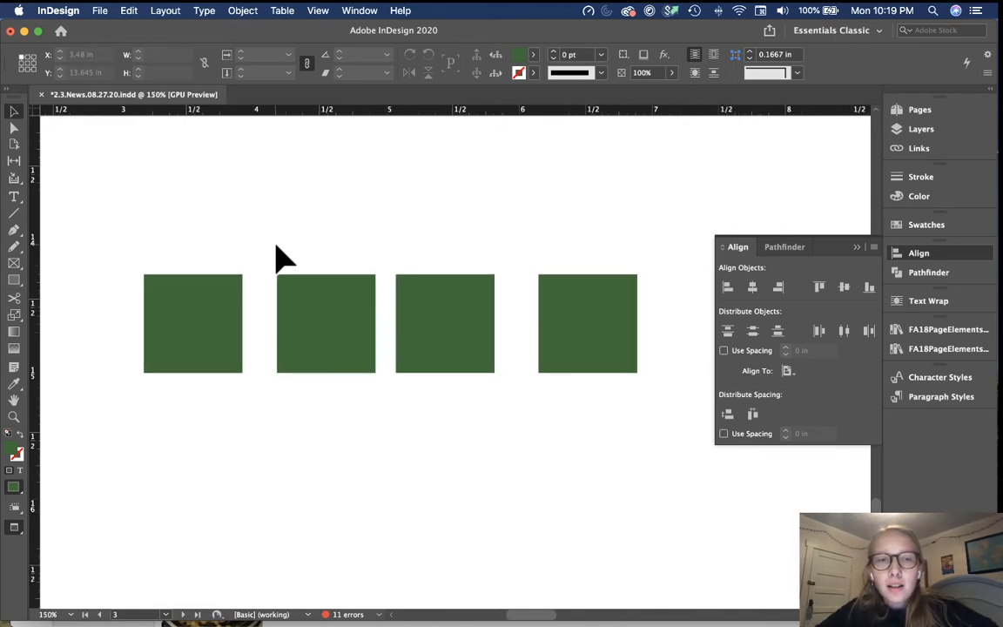
scroll(277, 257, "up", 1)
scroll(277, 257, "left", 1)
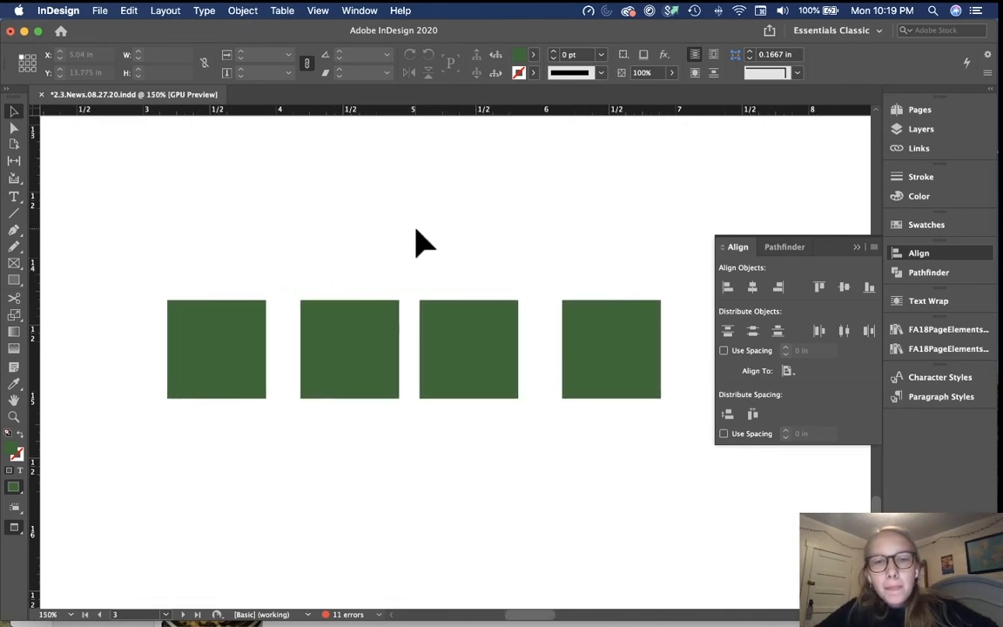
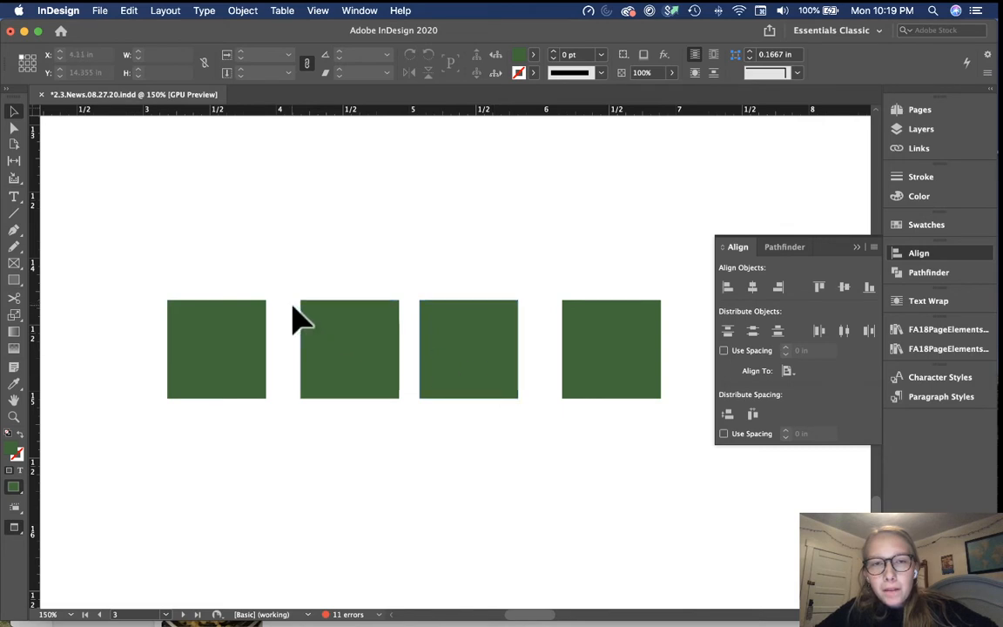
left_click_drag(329, 340, 292, 338)
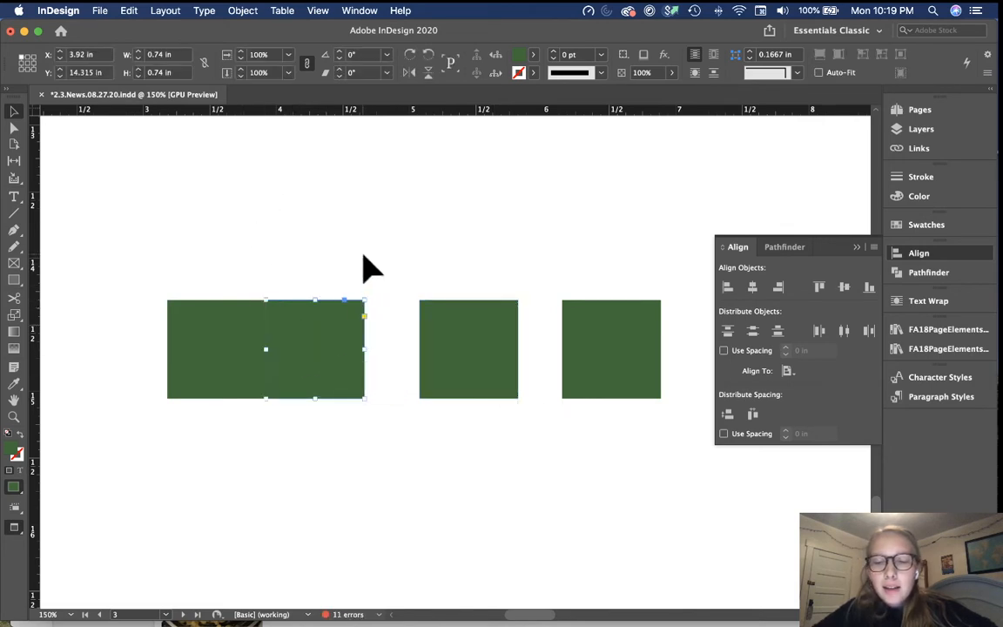
Nudge the second square away from the first to about X 4.06 in and deselect it.
key("Right")
key("Right")
key("Right")
key("Right")
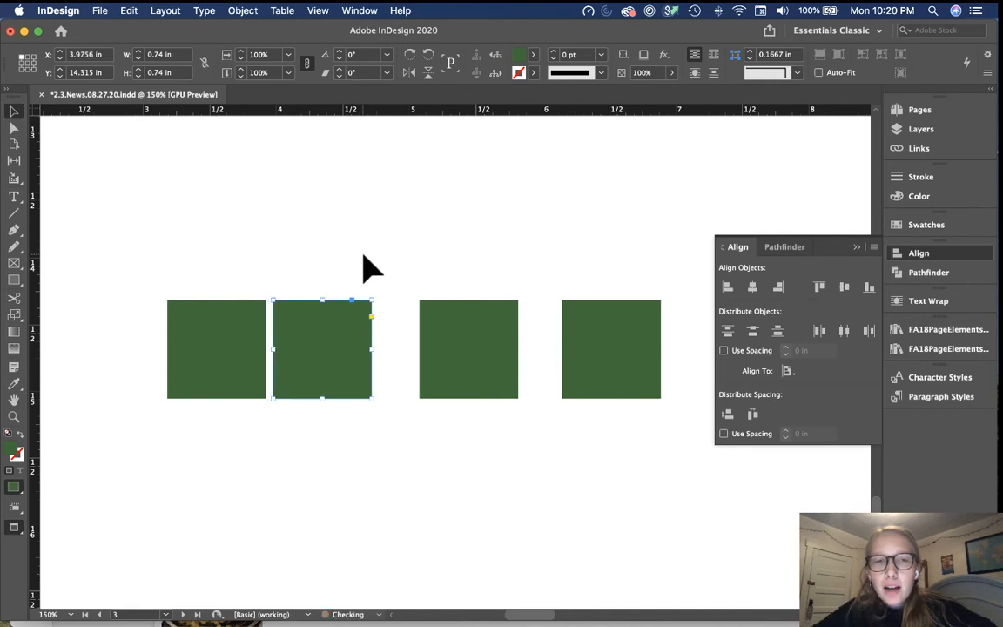
key("Right")
key("Right")
key("Right")
key("Right")
key("Right")
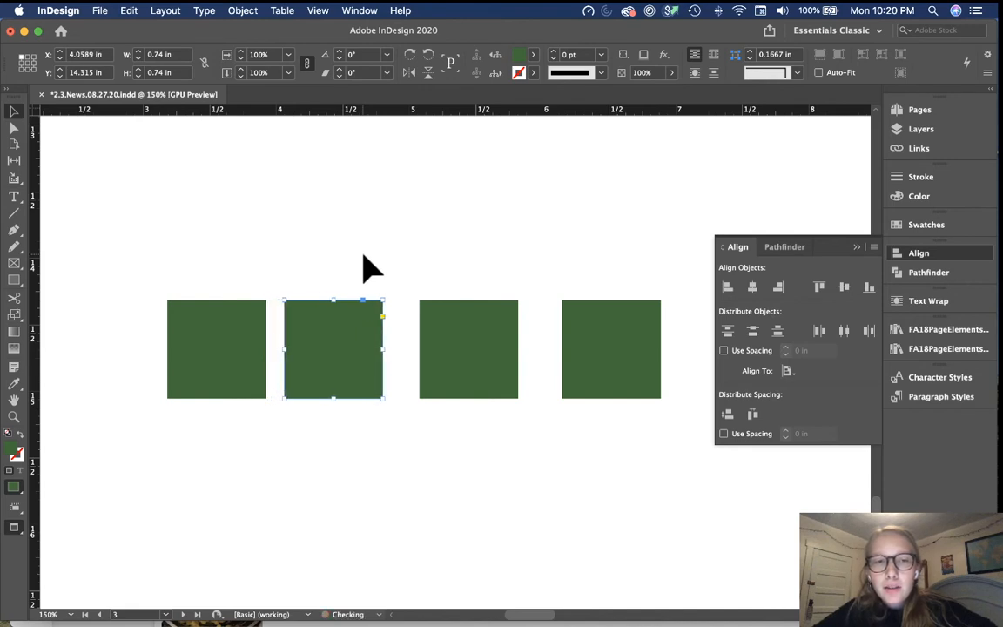
left_click(365, 269)
Select all four squares, distribute their horizontal spacing evenly with Align to Selection, and deselect them.
left_click_drag(232, 265, 636, 415)
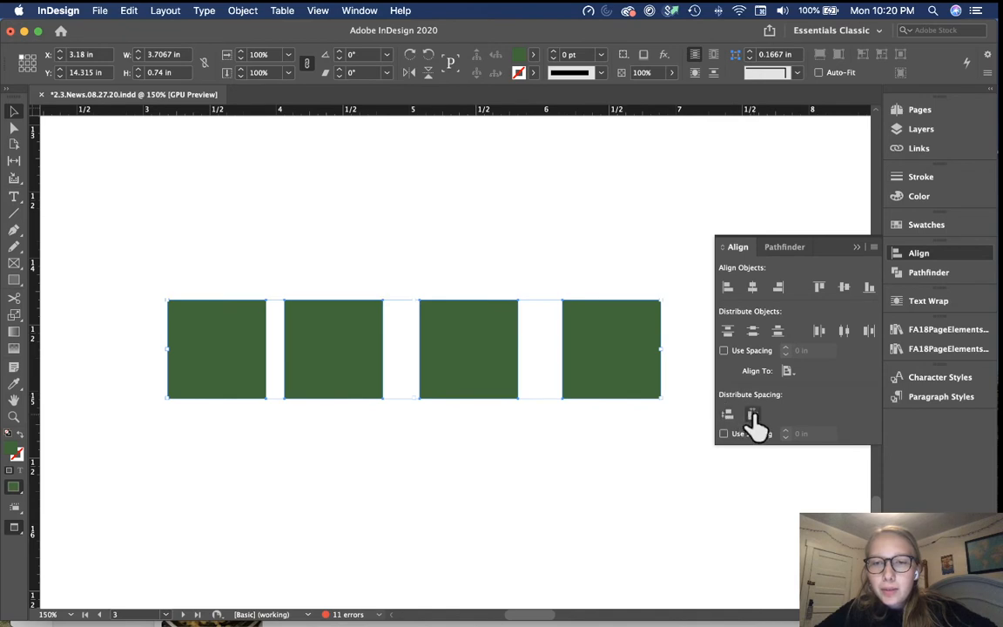
left_click(728, 414)
key("super+z")
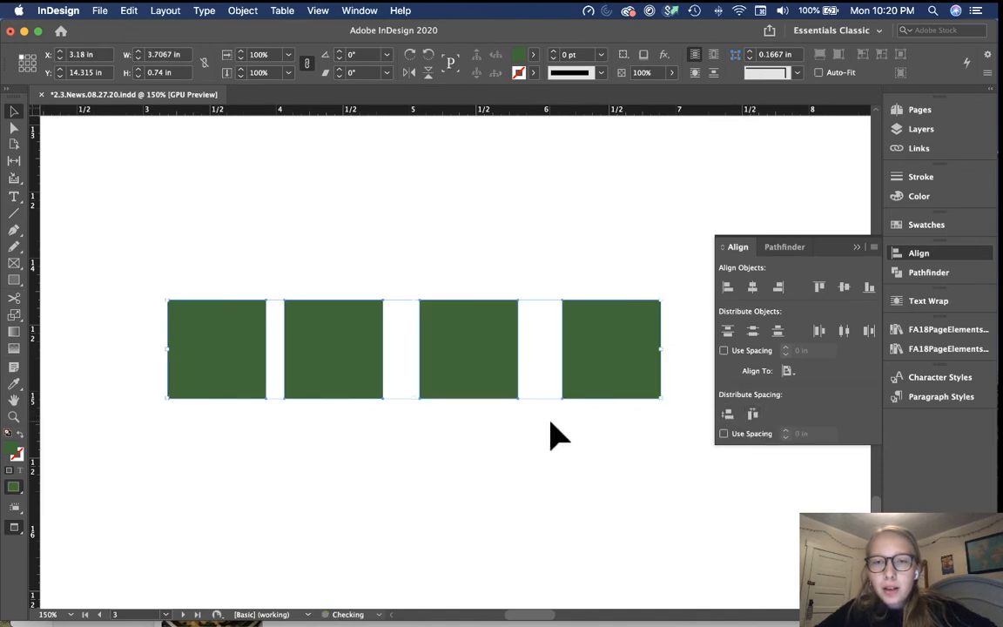
left_click(790, 372)
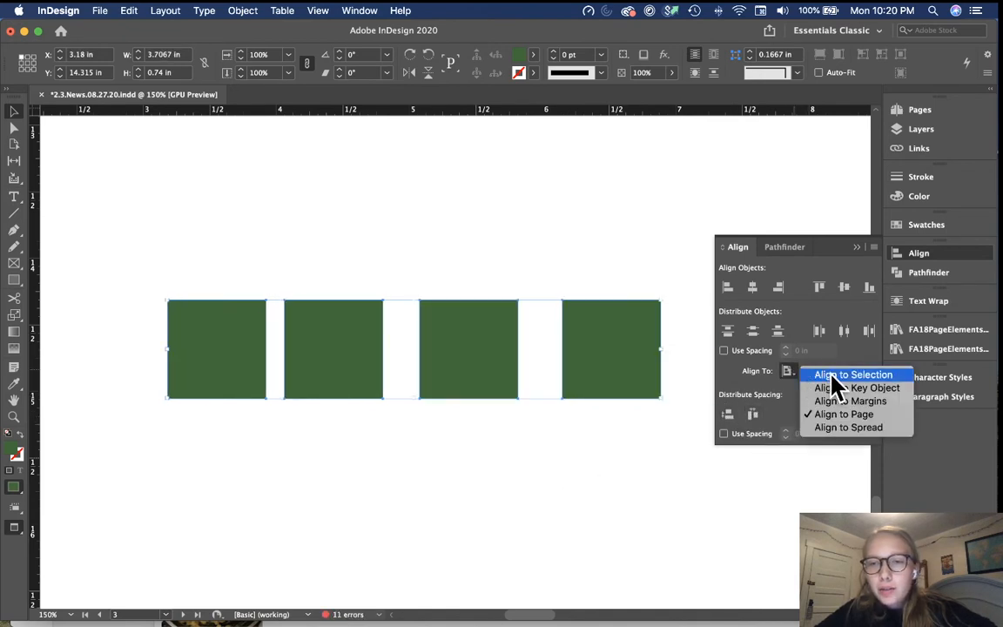
left_click(832, 375)
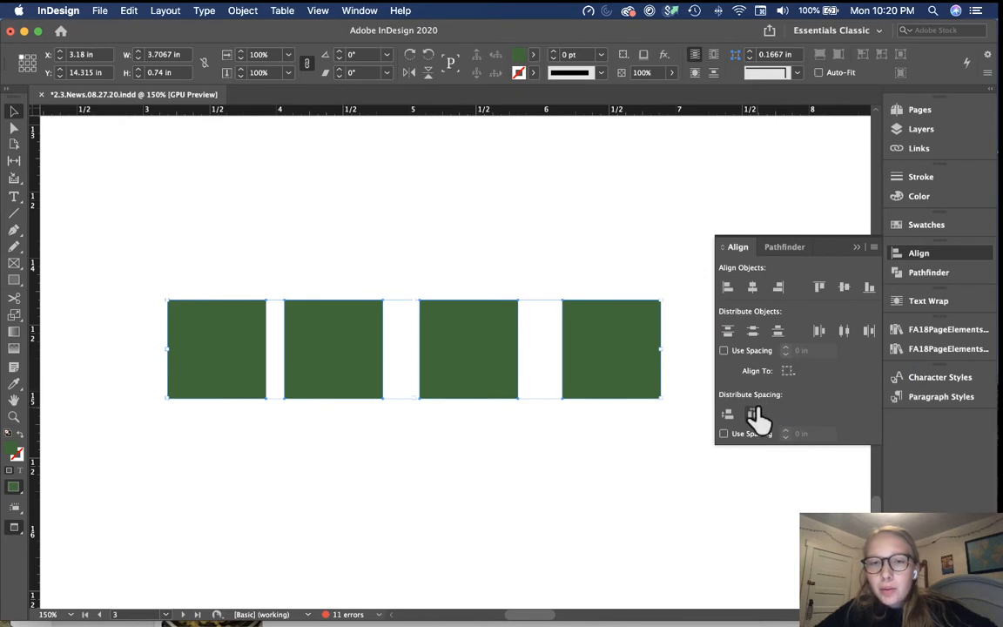
left_click(754, 415)
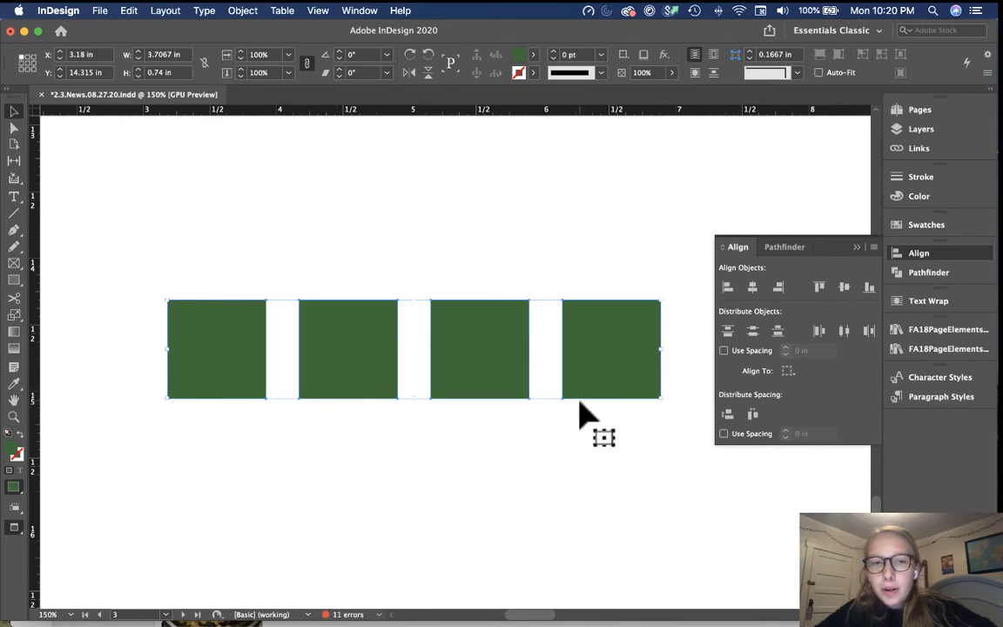
left_click(570, 481)
scroll(570, 480, "down", 5)
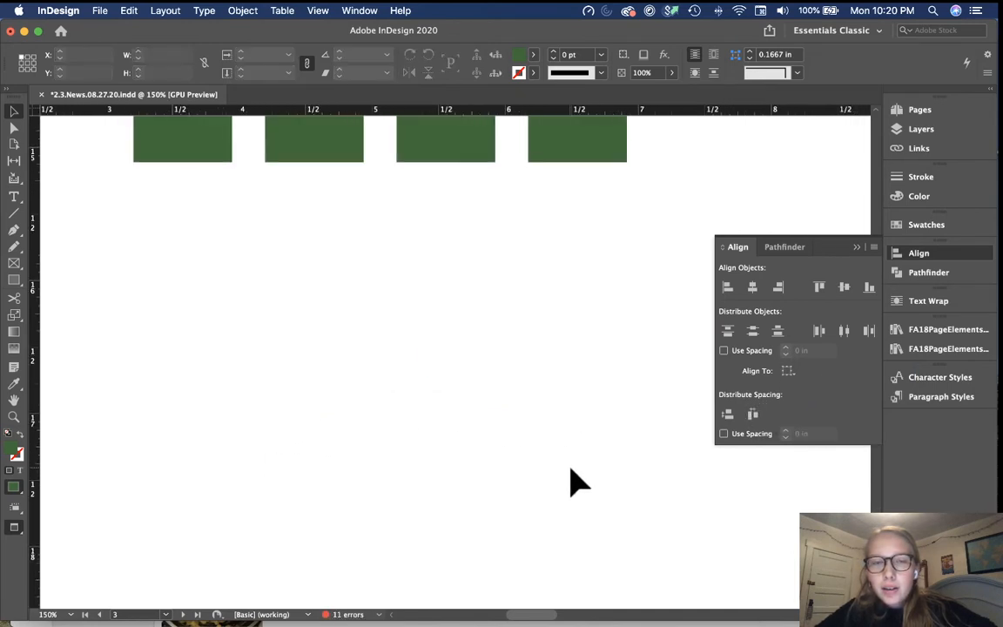
scroll(570, 481, "up", 3)
scroll(571, 481, "left", 1)
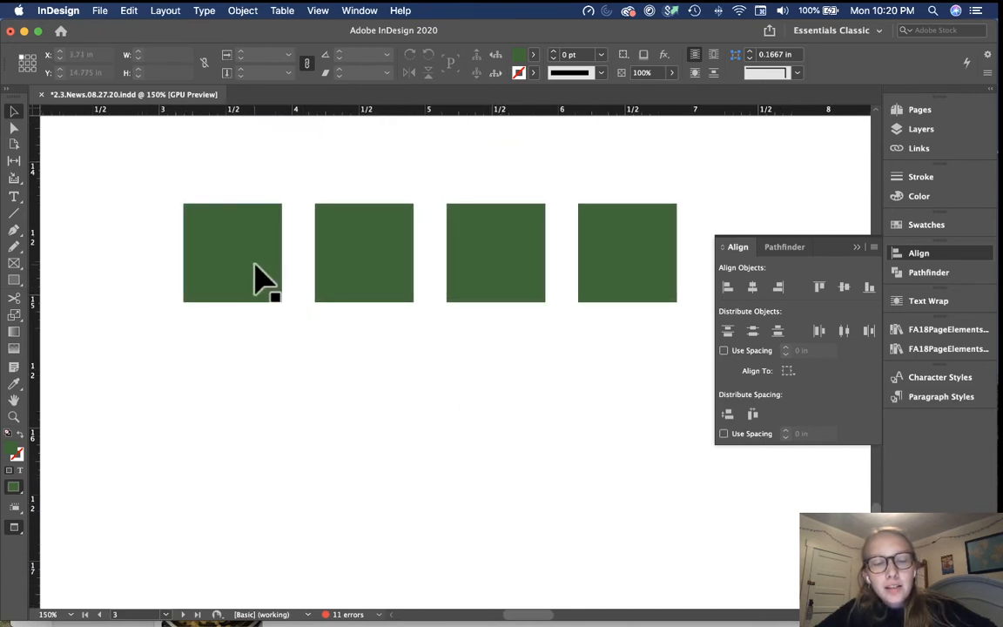
Create a text frame above the row of squares containing IDS, and return to the Selection tool.
scroll(255, 277, "left", 2)
scroll(254, 277, "up", 2)
scroll(253, 269, "down", 1)
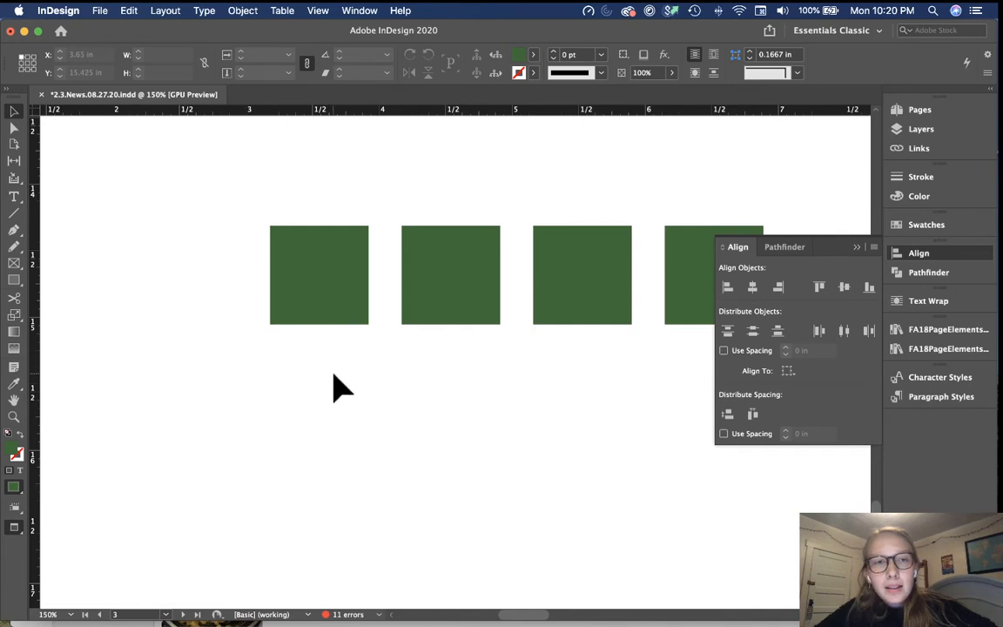
scroll(341, 389, "up", 1)
scroll(341, 389, "left", 1)
key("t")
left_click_drag(264, 169, 438, 217)
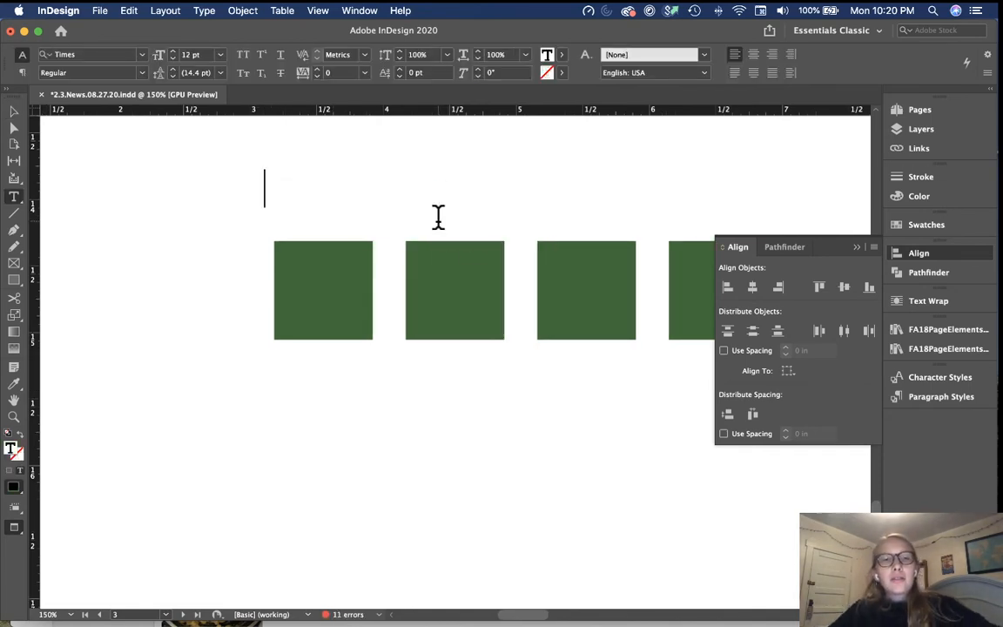
type("IDS")
left_click(212, 244)
key("v")
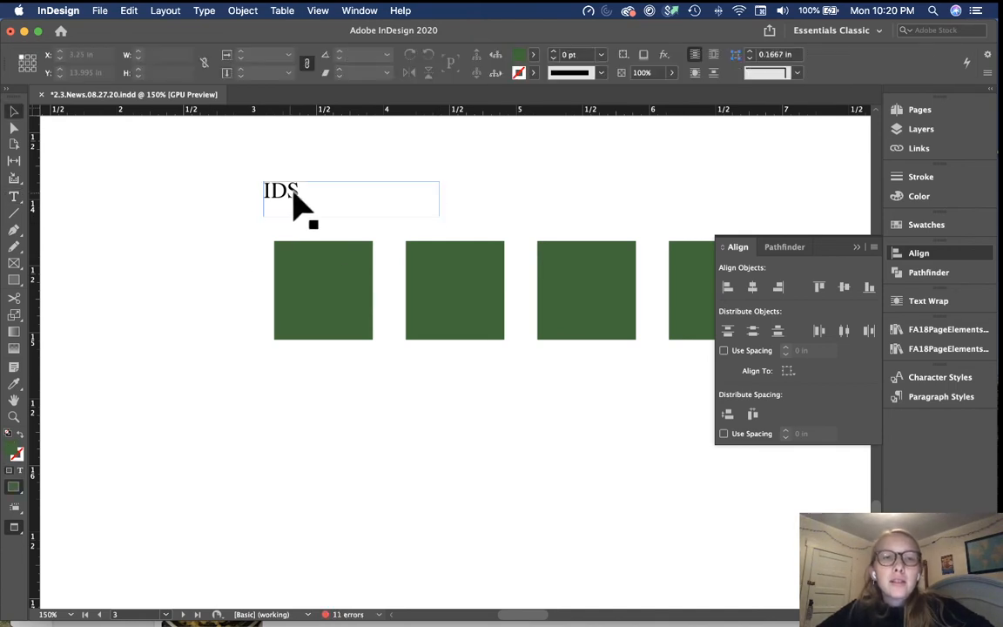
Fit the frame to the IDS text and move it above the gap between the first and second squares.
left_click(314, 192)
key("w")
double_click(440, 215)
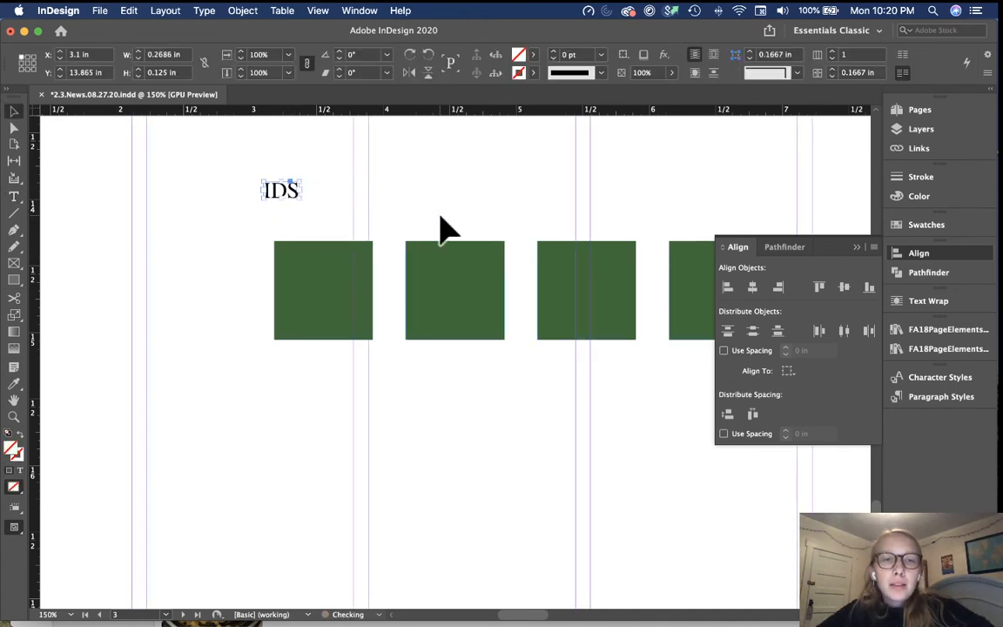
left_click(442, 224)
left_click_drag(284, 189, 392, 173)
key("w")
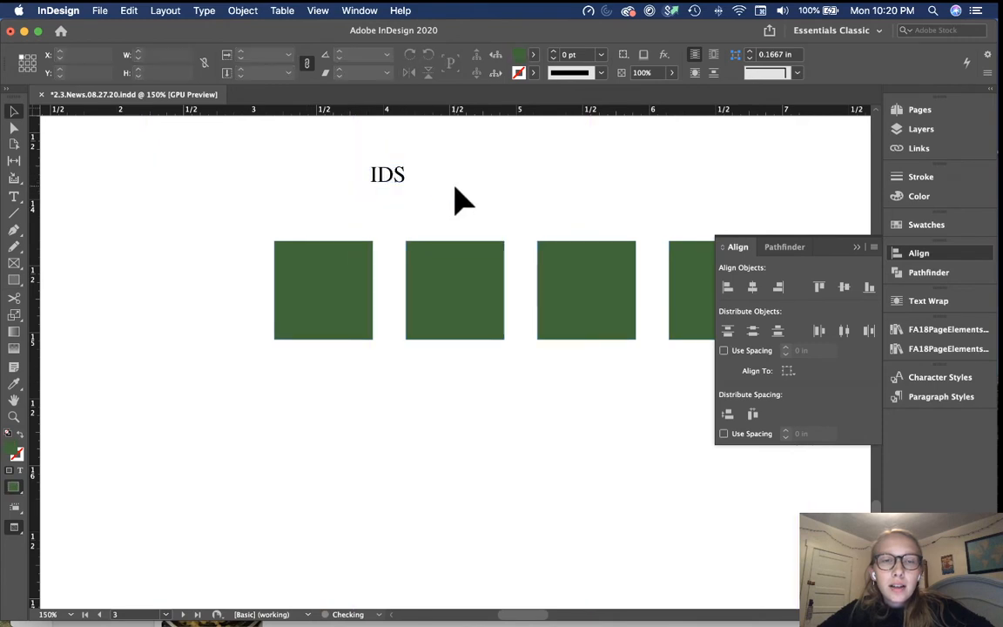
Select the IDS text frame together with the first green square.
left_click(396, 178)
left_click(329, 294, "shift")
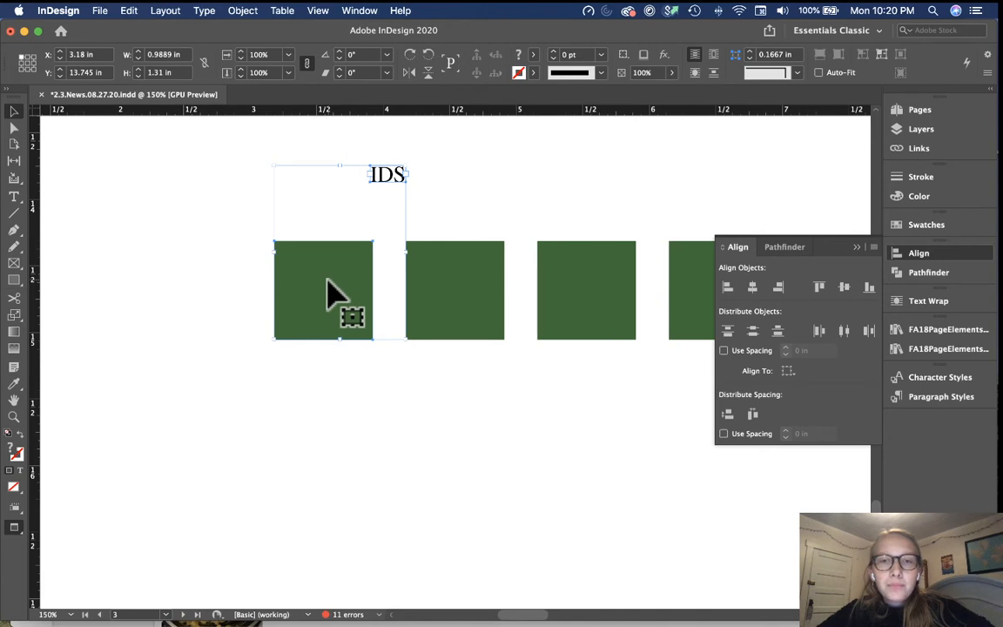
Try aligning the horizontal centers of the IDS text and first square with Align to Selection, and undo it.
left_click(754, 287)
key("super+z")
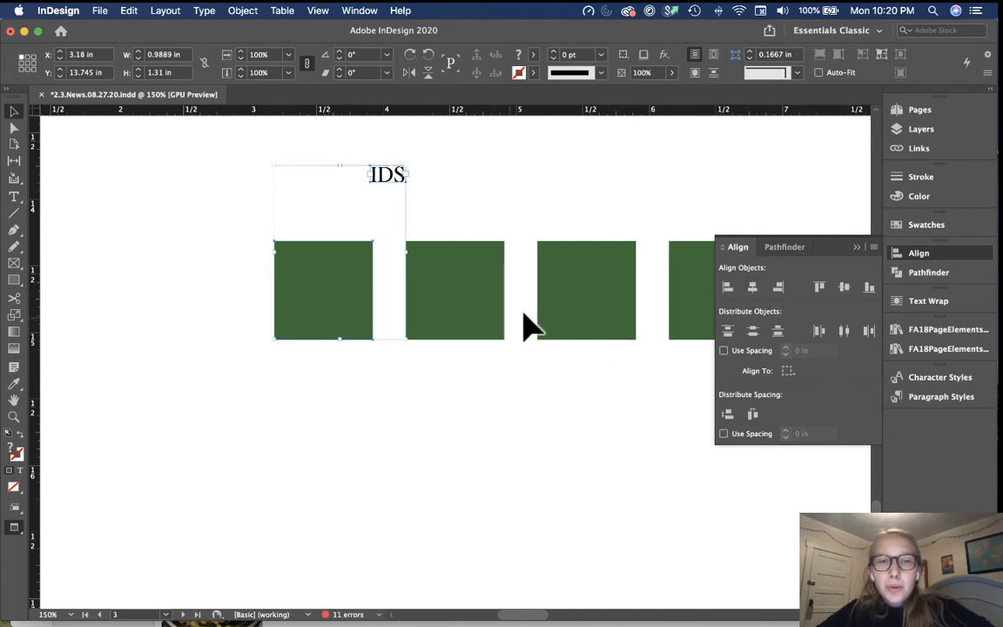
left_click(752, 287)
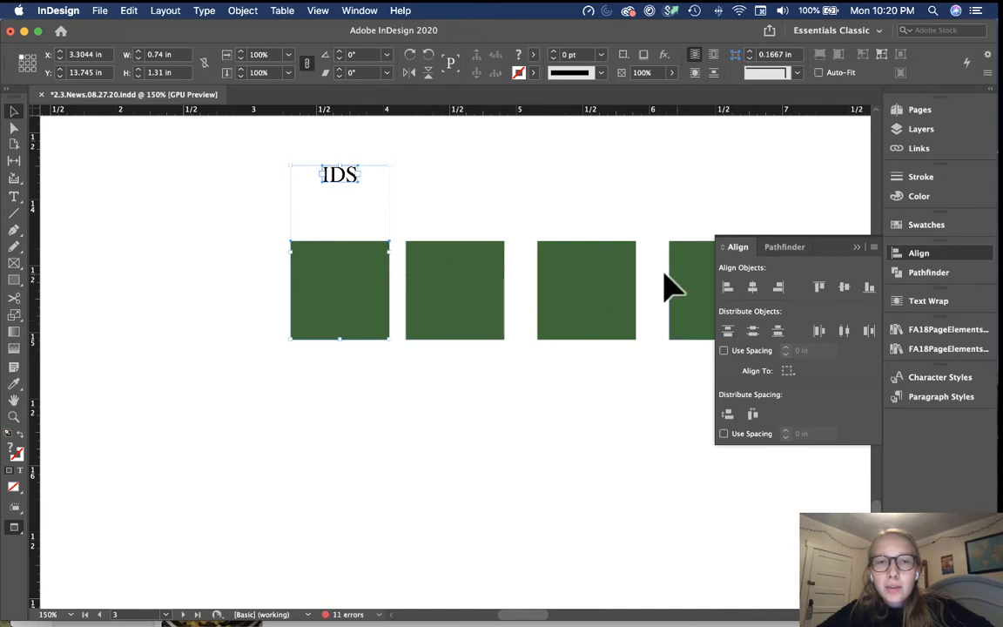
key("super+z")
key("super+shift+z")
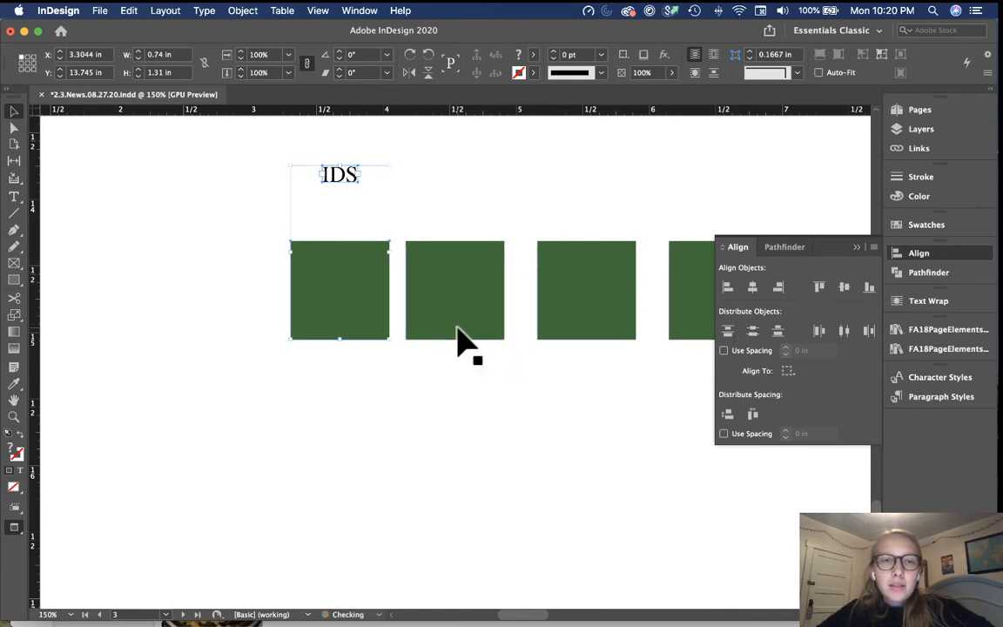
key("super+z")
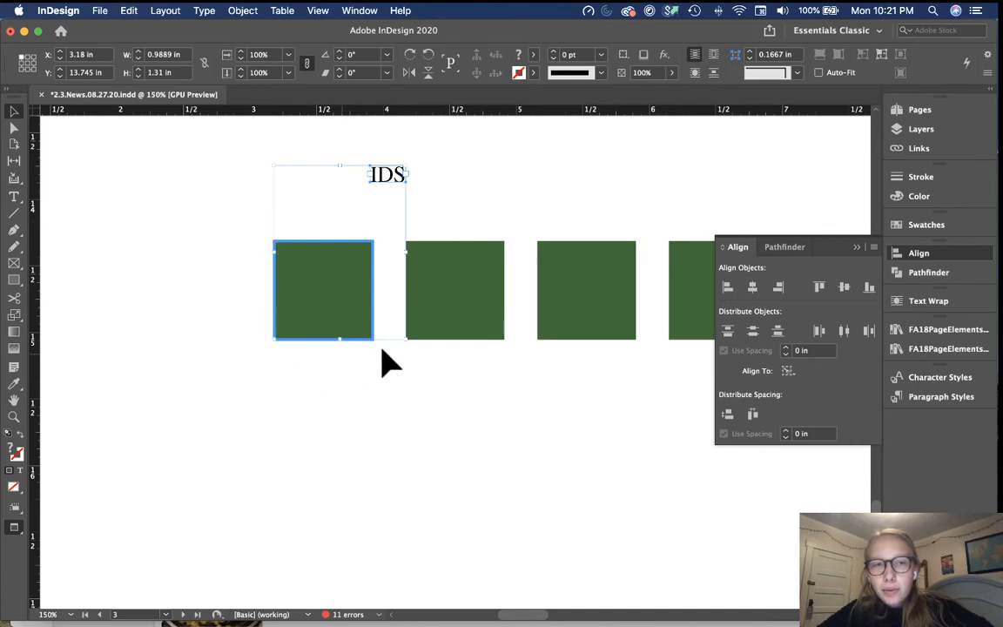
Center the IDS text horizontally over the first square, using that square as the key object, and deselect both.
left_click(752, 288)
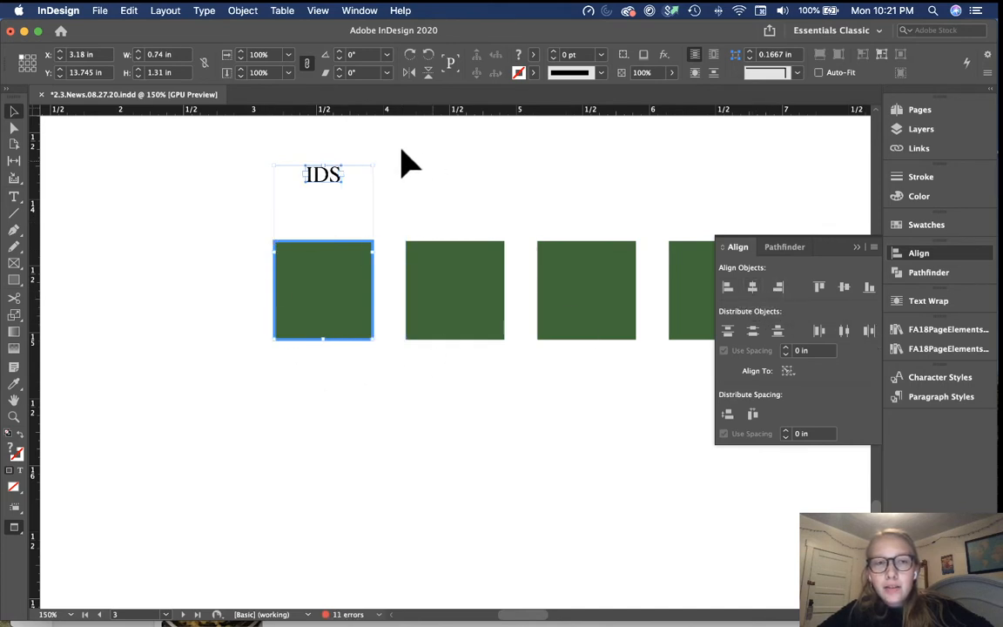
left_click(339, 426)
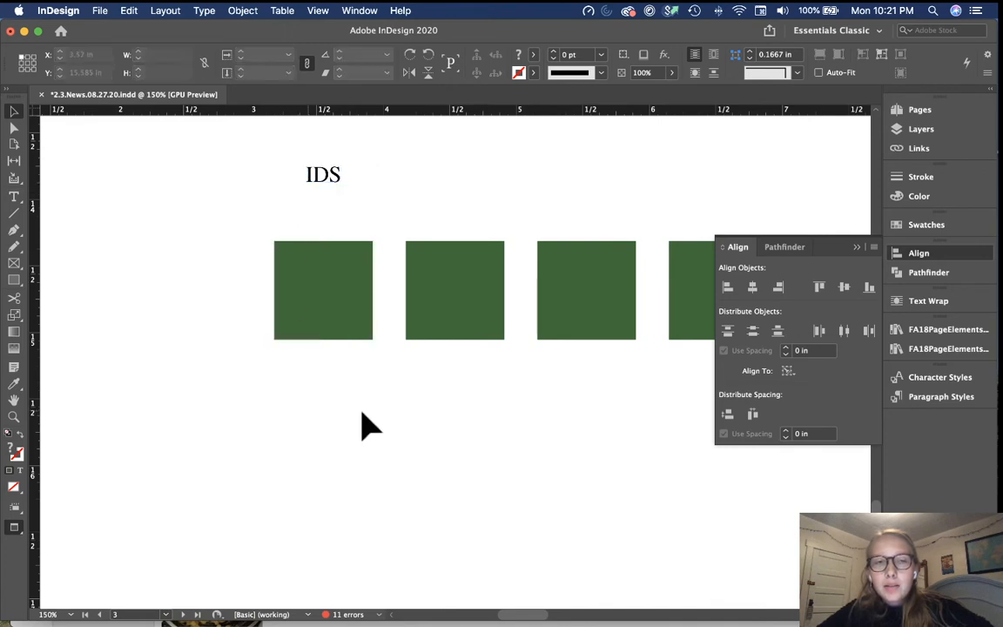
Move the second square below the row to about Y 15.19 in, and align its left edge with the first square.
key("super+minus")
scroll(418, 440, "right", 1)
scroll(418, 440, "down", 1)
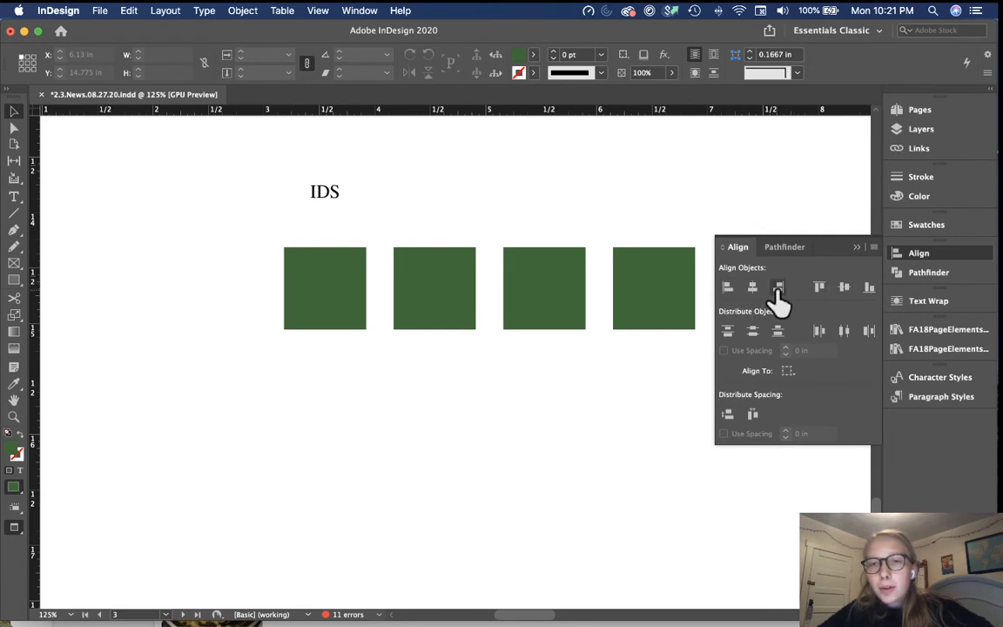
left_click_drag(399, 298, 401, 396)
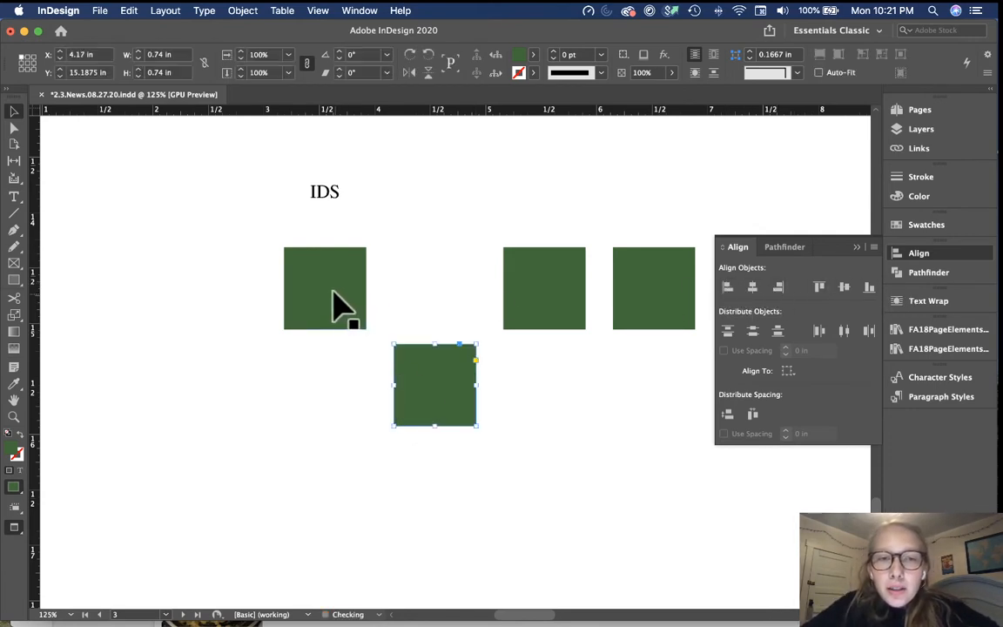
left_click(318, 280, "shift")
left_click(725, 287)
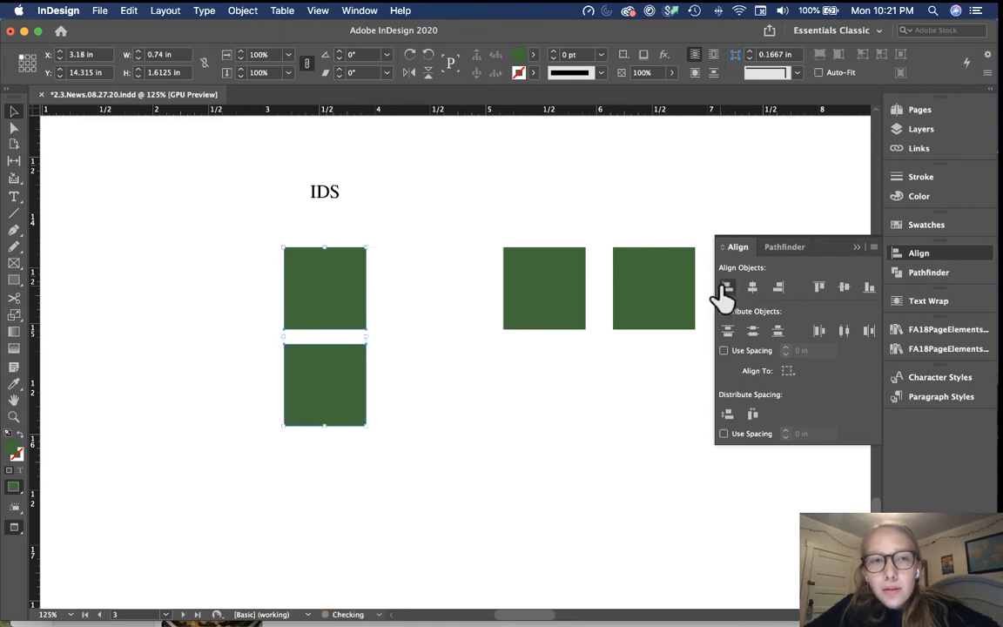
left_click(495, 402)
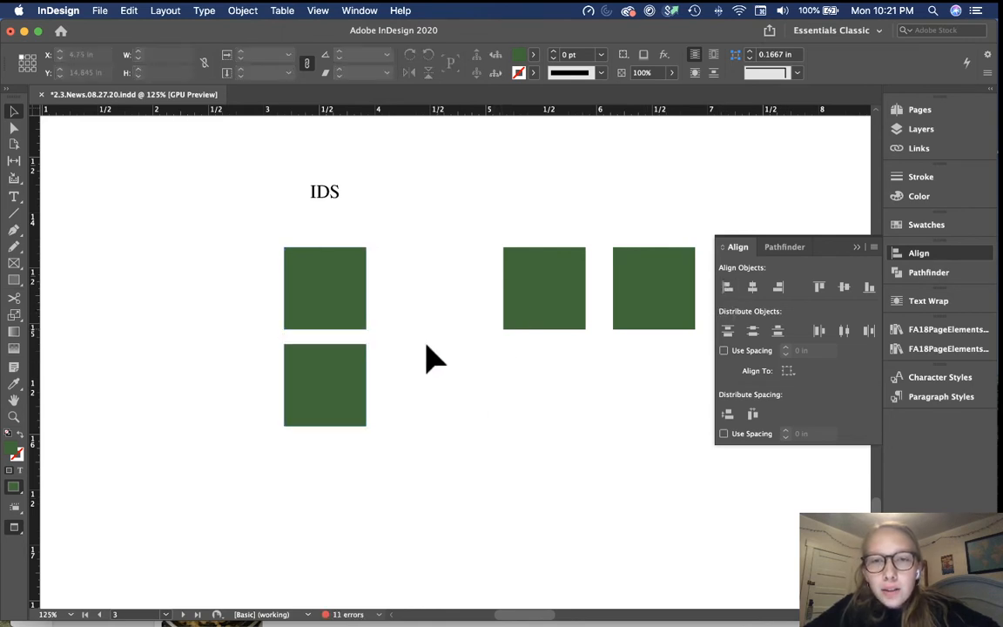
Align the right edge of the lower square with the square at the middle of the upper row.
left_click(537, 298)
left_click(348, 403, "shift")
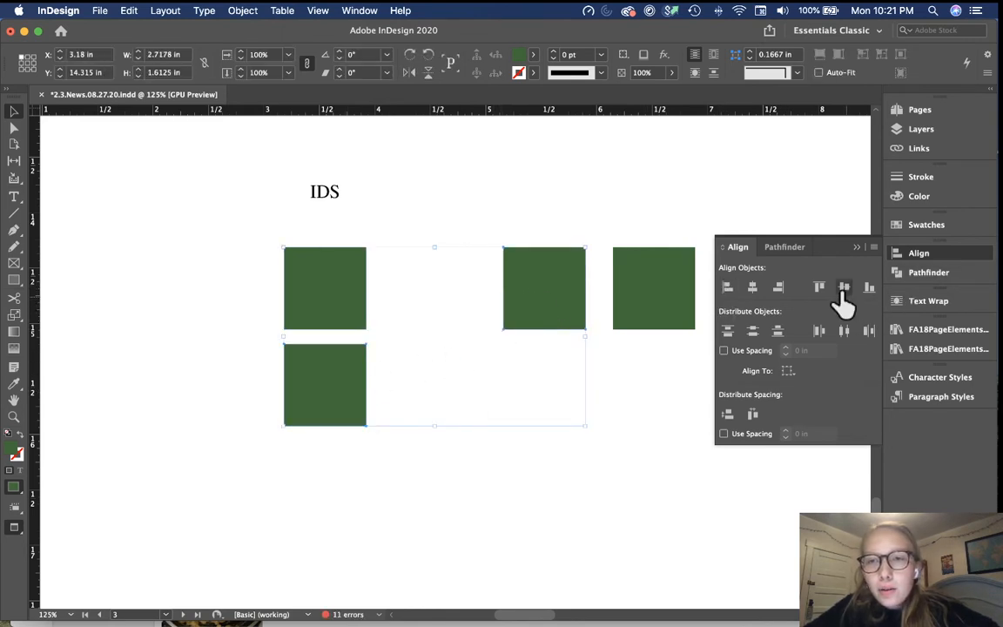
left_click(780, 288)
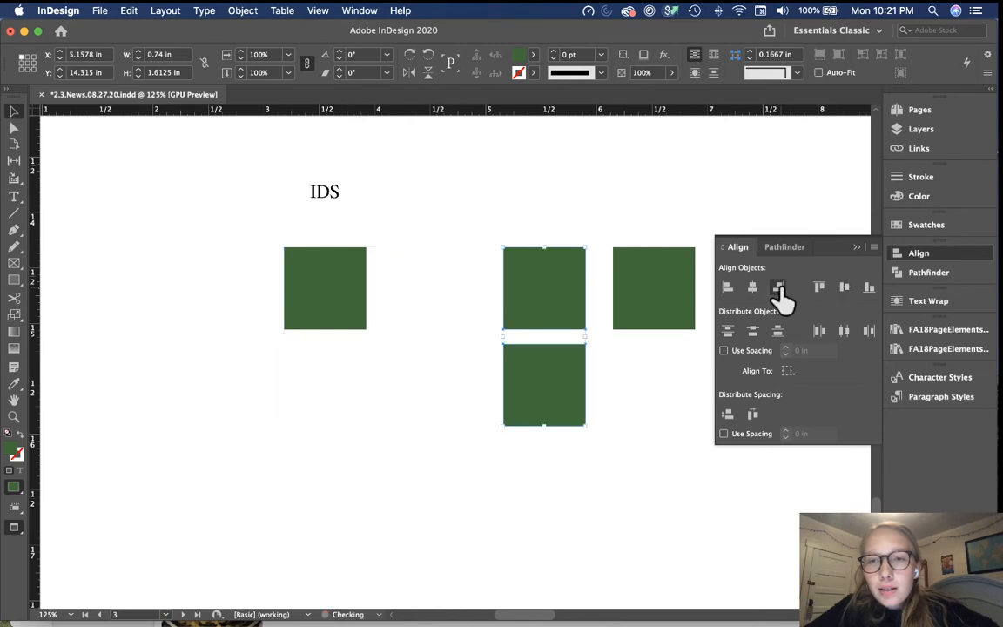
Align the rightmost square's bottom edge to the lower square, and bring it back by aligning its top edge with its upper-row neighbor.
left_click(641, 305)
left_click(576, 372, "shift")
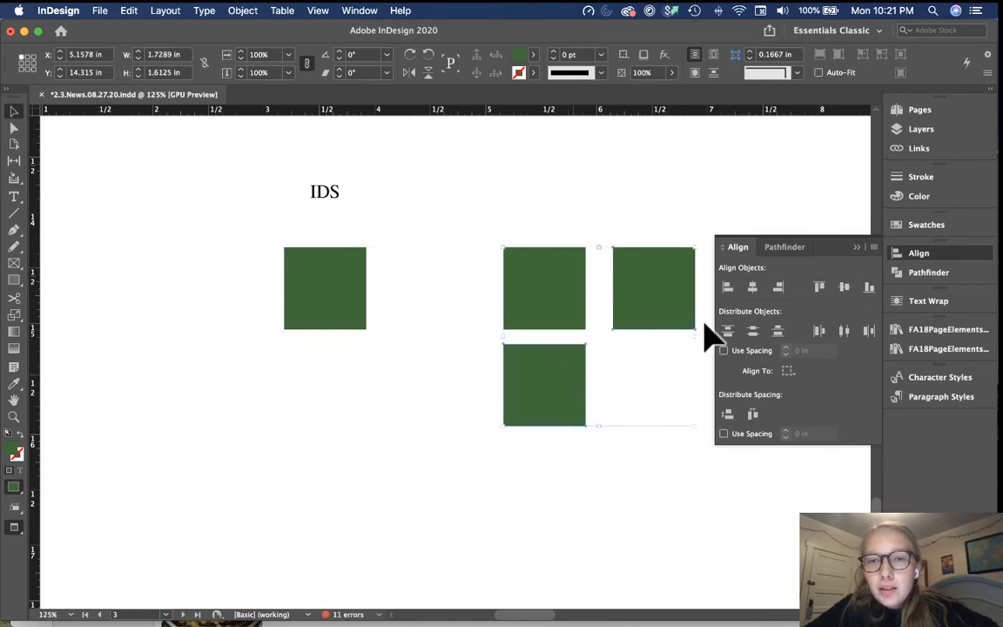
left_click(869, 289)
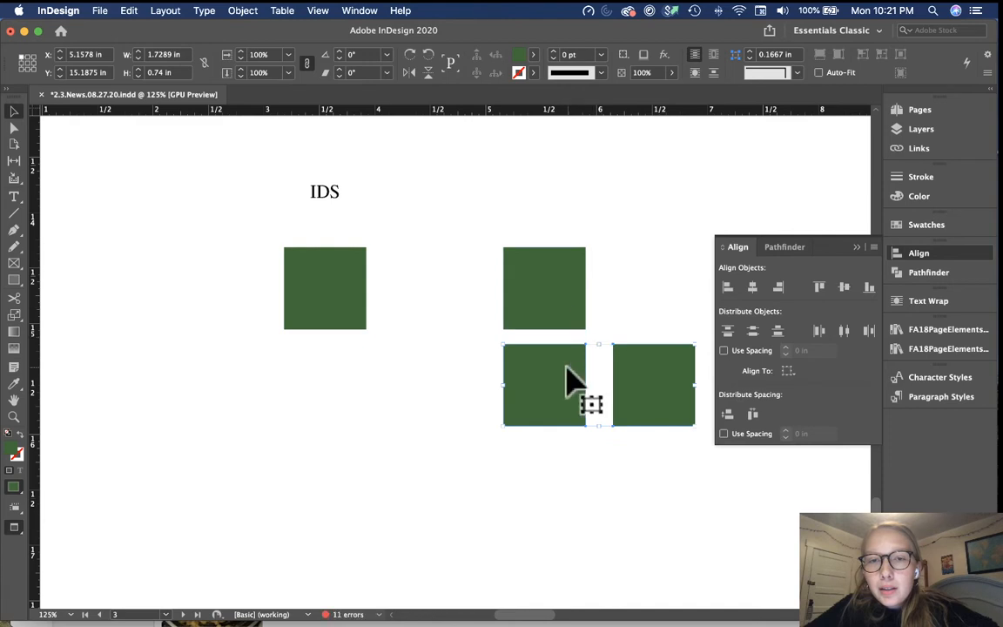
left_click(571, 381, "shift")
left_click(564, 312, "shift")
left_click(818, 288)
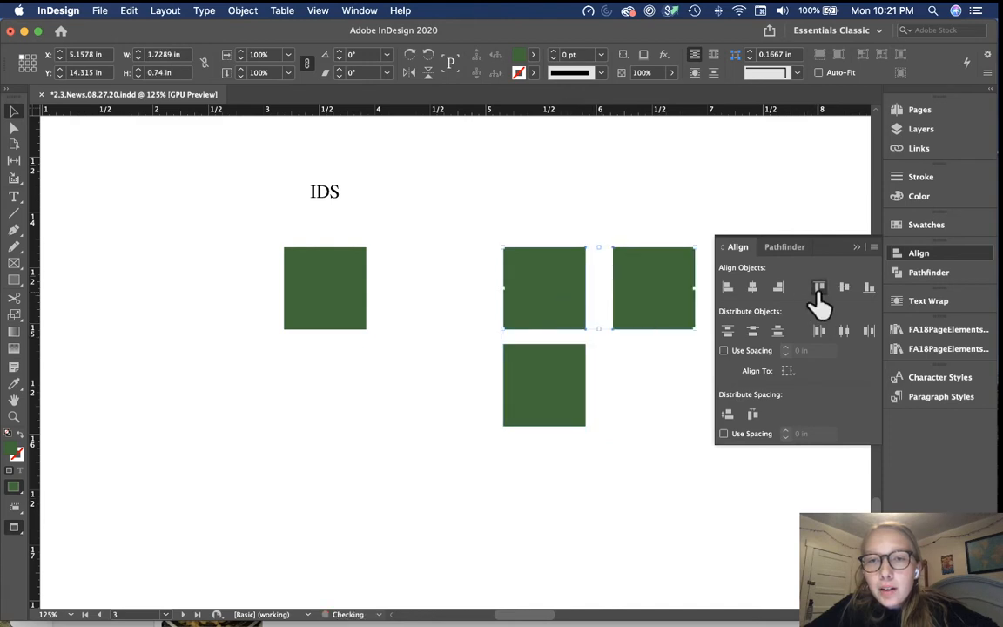
left_click(644, 399)
Set the Align To option to Align to Margins.
scroll(646, 401, "down", 3)
scroll(645, 401, "right", 2)
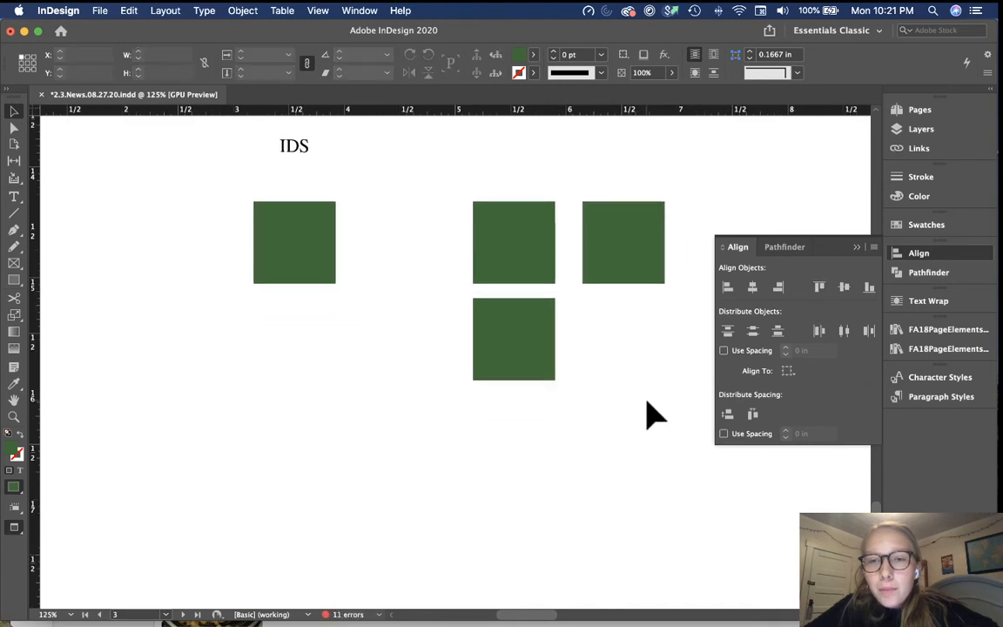
scroll(646, 402, "up", 1)
left_click(787, 371)
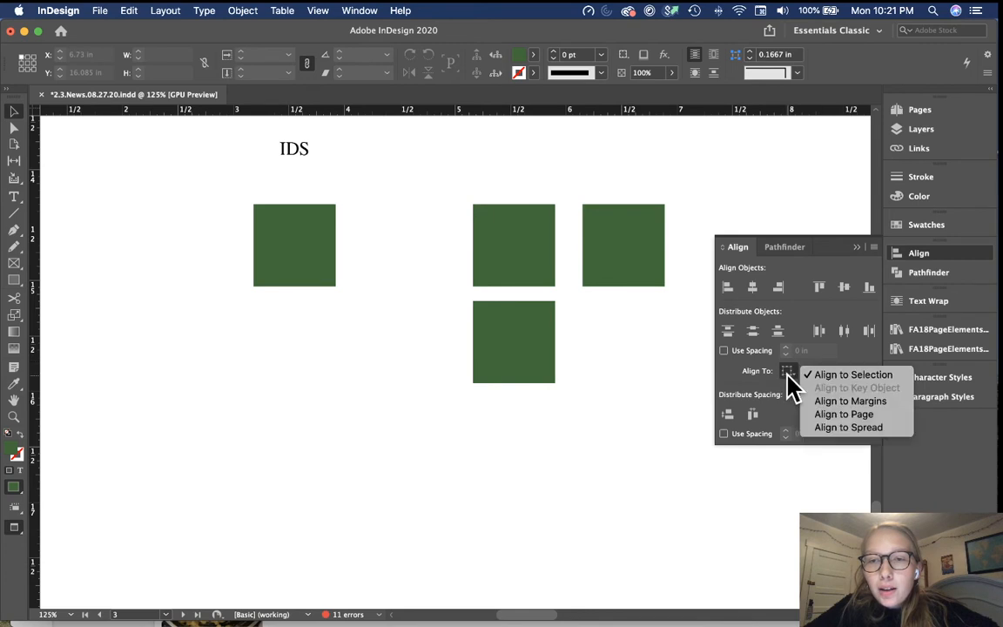
left_click(838, 416)
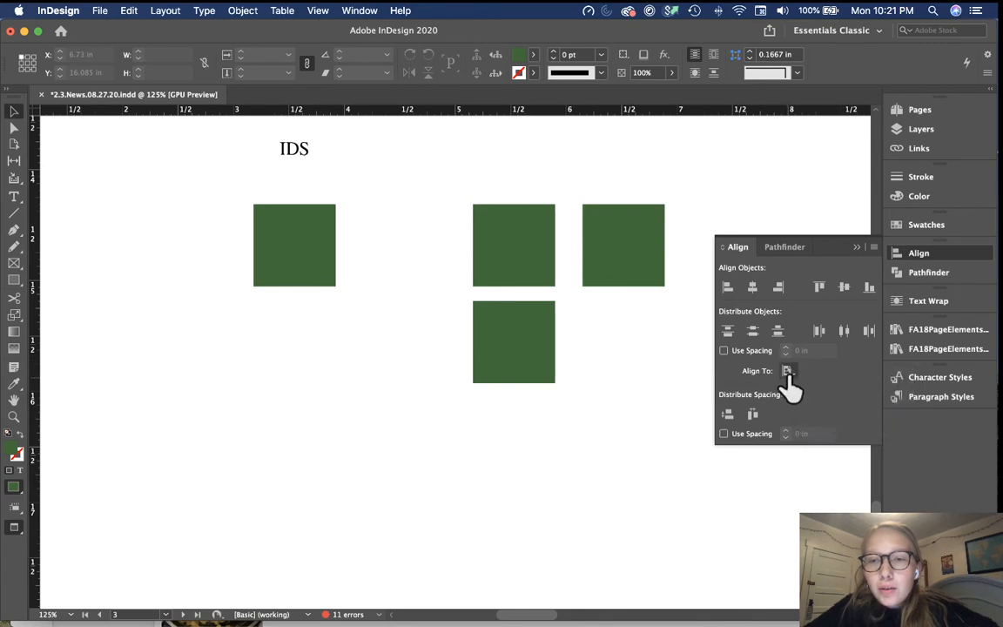
left_click(788, 373)
left_click(828, 400)
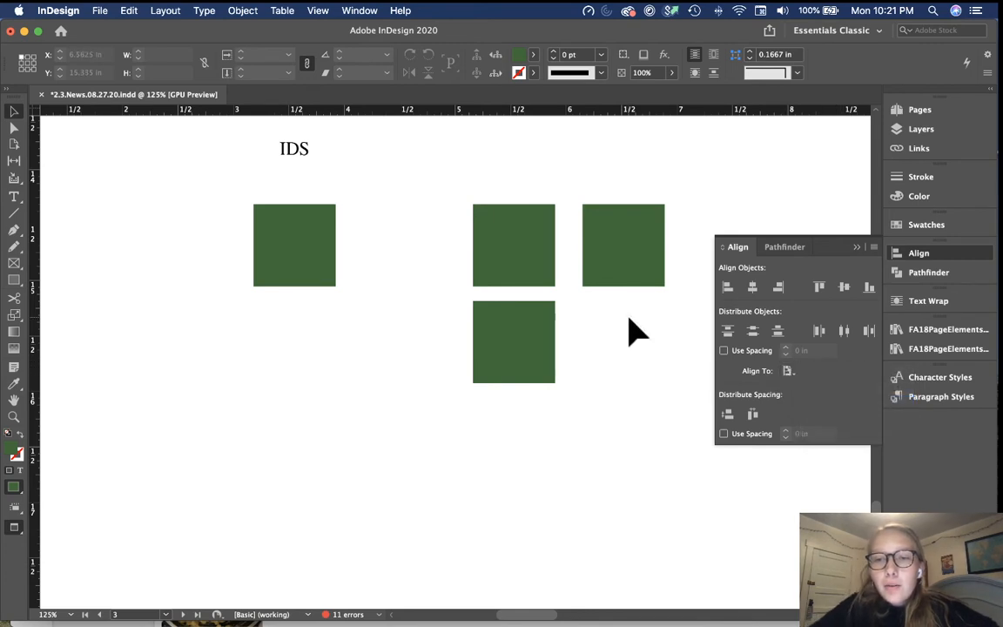
Select the three upper-row squares and distribute their horizontal spacing evenly between the page margins.
key("super+minus")
key("super+minus")
left_click(502, 294)
left_click(536, 292, "shift")
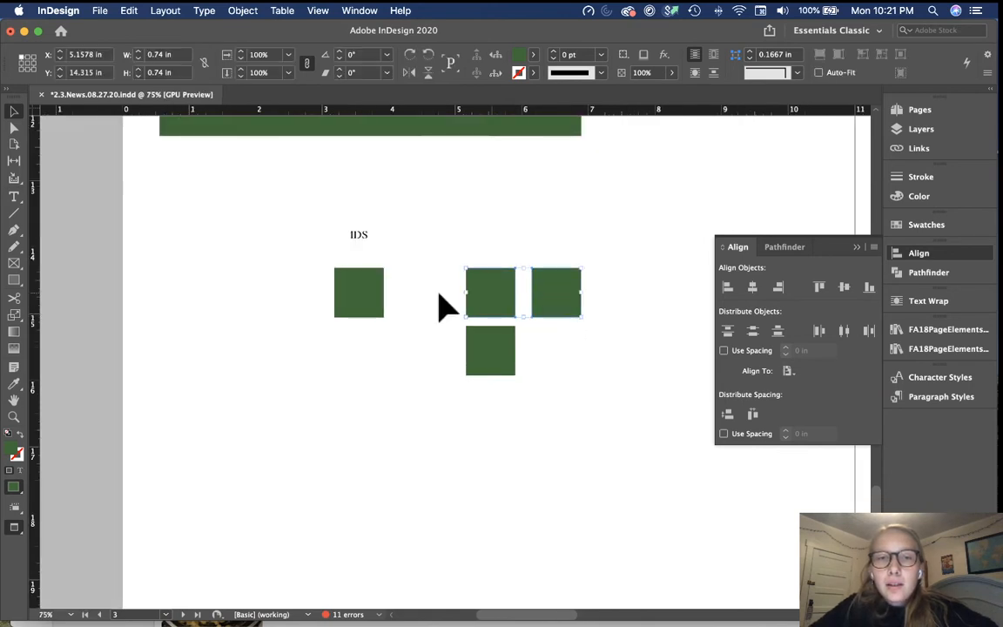
left_click(364, 297, "shift")
left_click(753, 417)
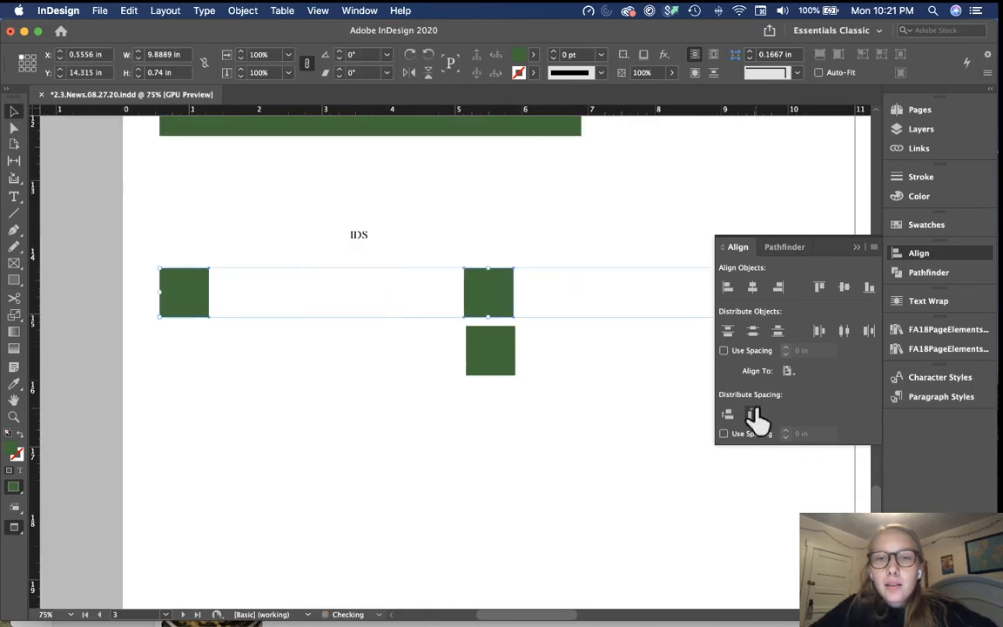
Show the guides to check the distributed squares against the page margins, and deselect them.
key("w")
scroll(462, 393, "right", 5)
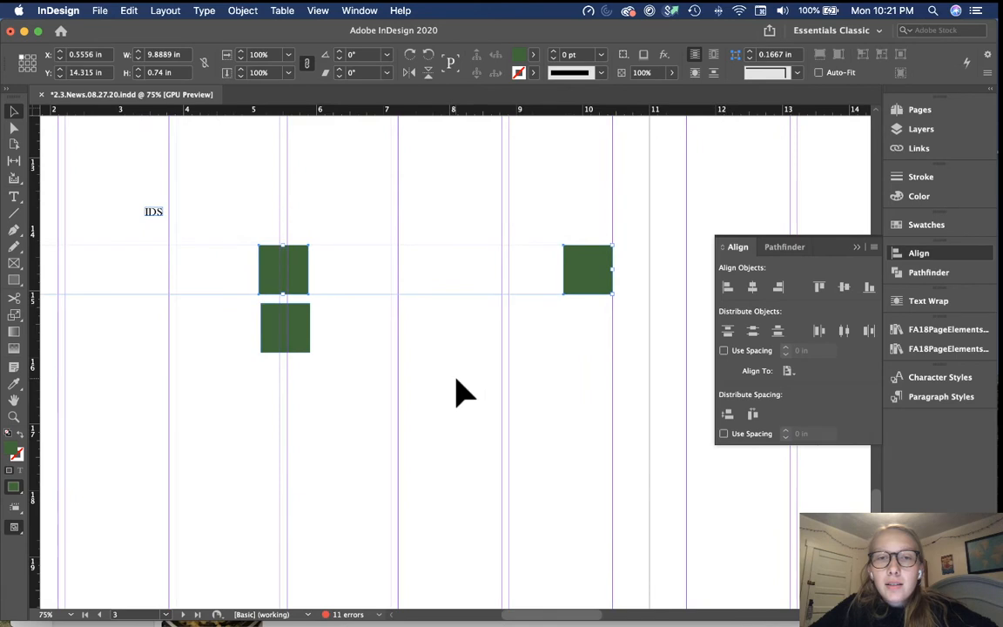
scroll(461, 394, "left", 4)
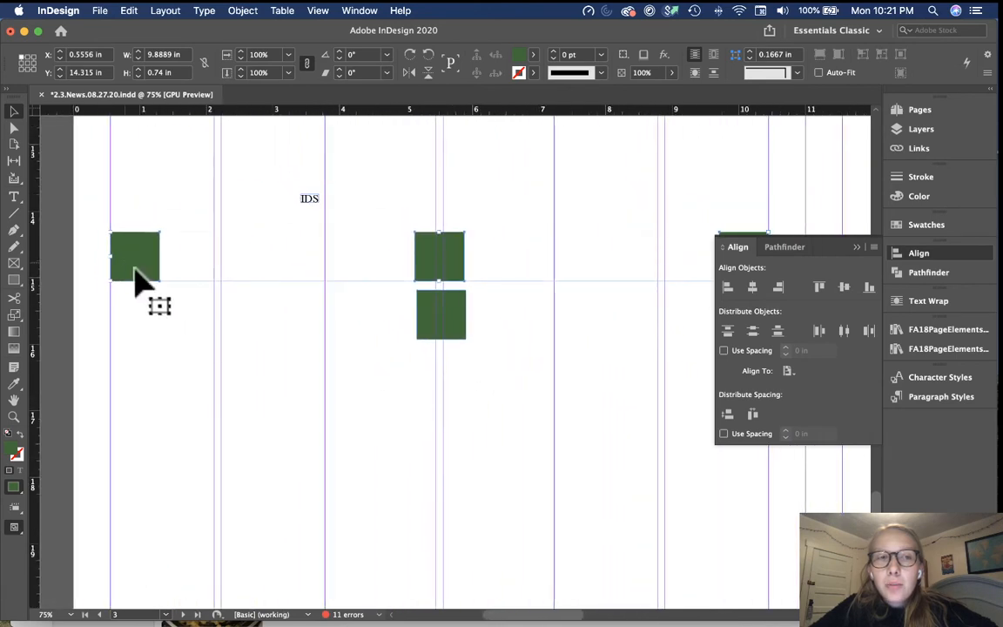
left_click(117, 339)
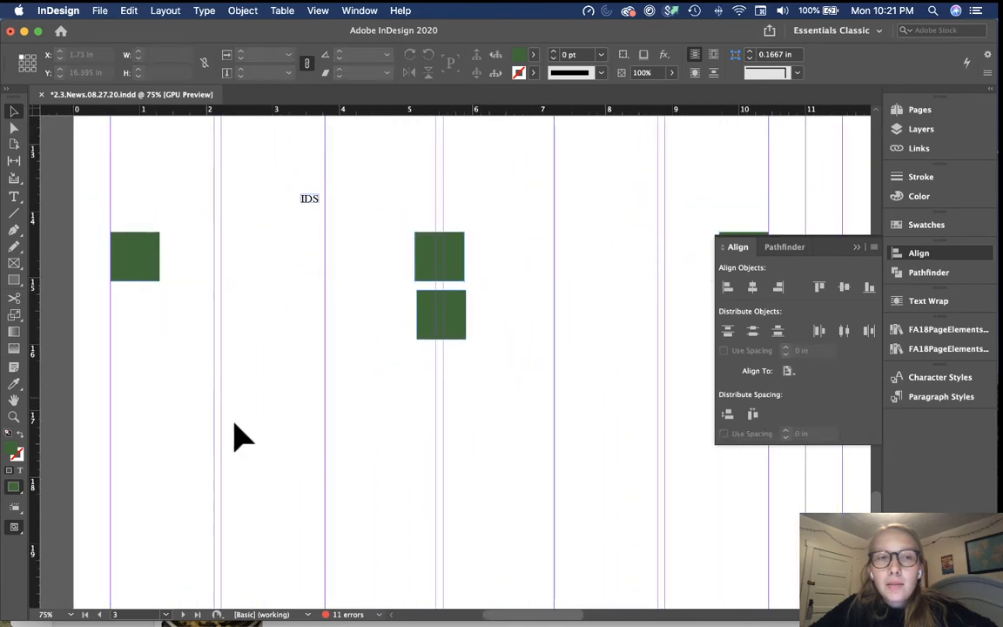
scroll(385, 435, "up", 6)
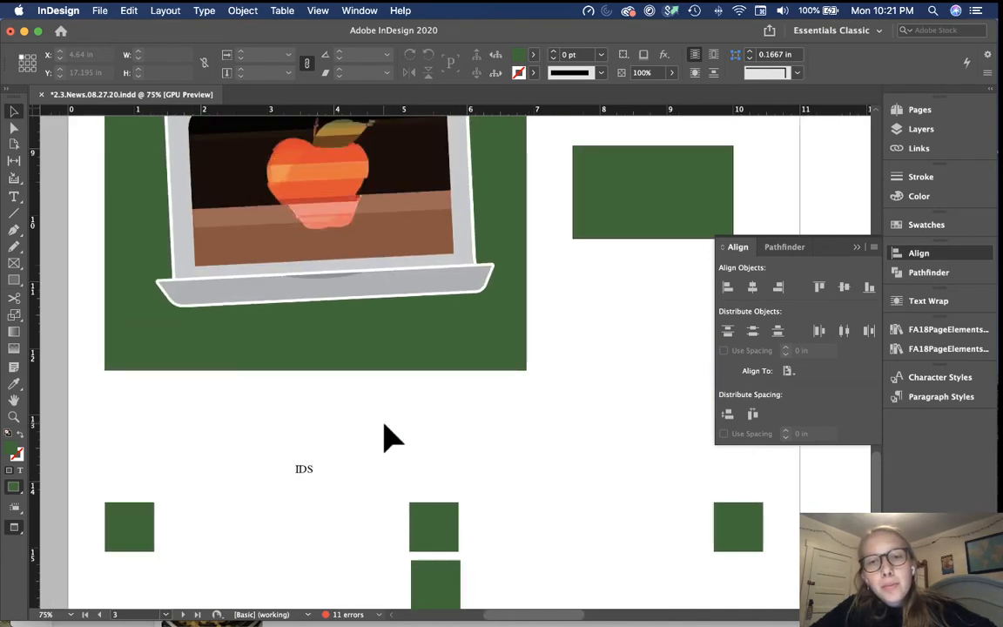
scroll(392, 437, "down", 2)
scroll(392, 437, "up", 4)
scroll(391, 437, "down", 4)
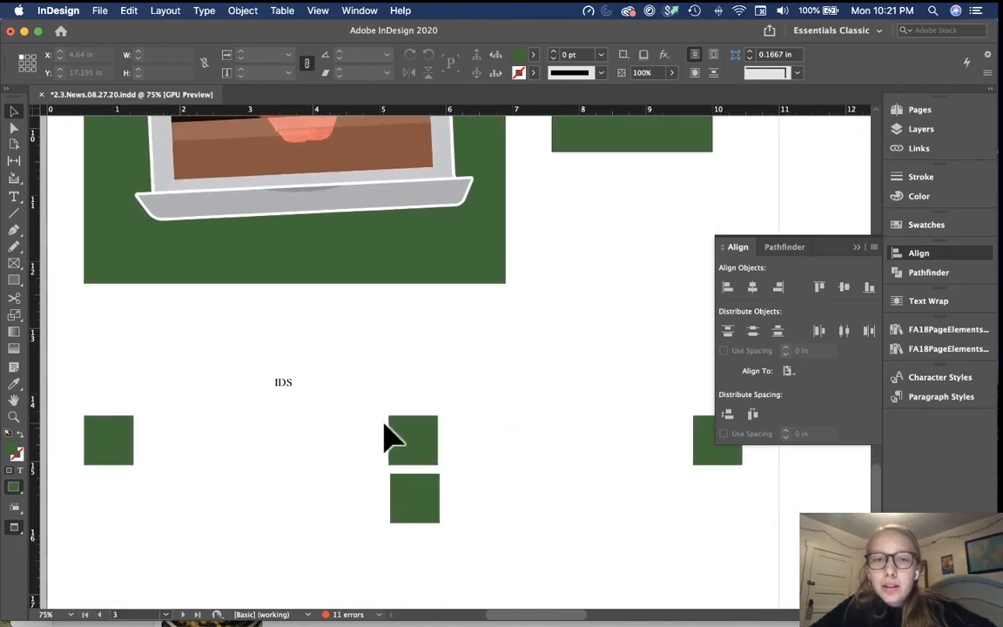
scroll(392, 437, "down", 3)
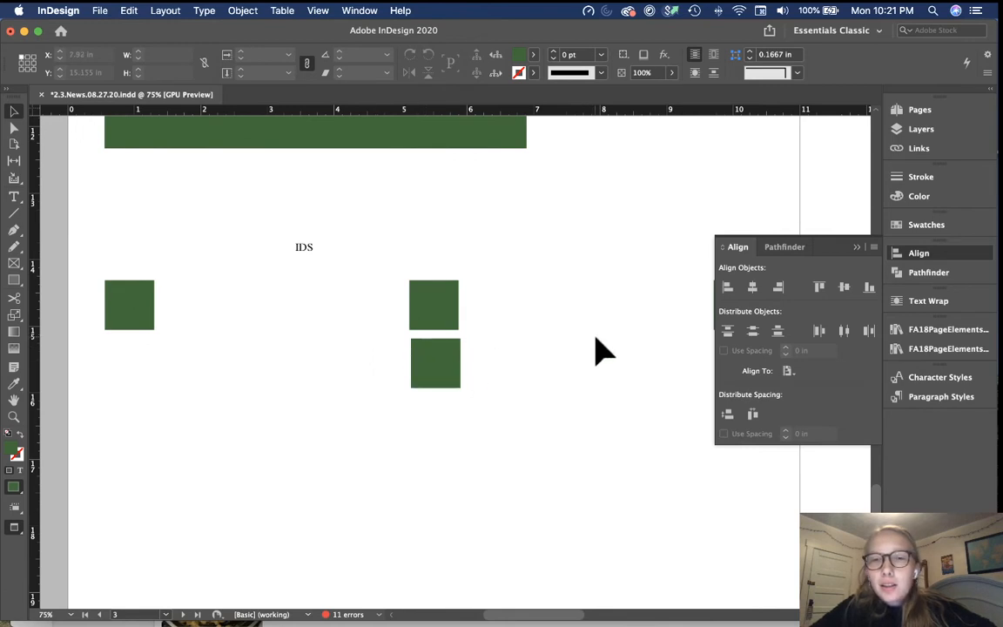
Move the lower square up to about X 5.83 in, Y 14.51 in, overlapping the corner of the middle square.
scroll(601, 351, "down", 1)
scroll(601, 351, "up", 2)
scroll(601, 350, "down", 3)
scroll(601, 351, "left", 1)
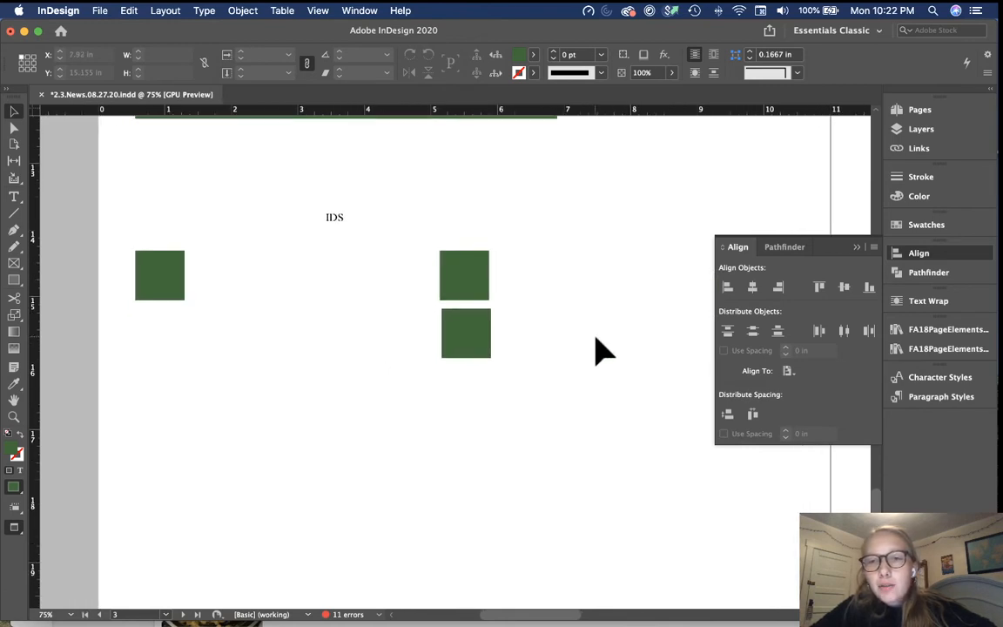
left_click_drag(507, 314, 572, 279)
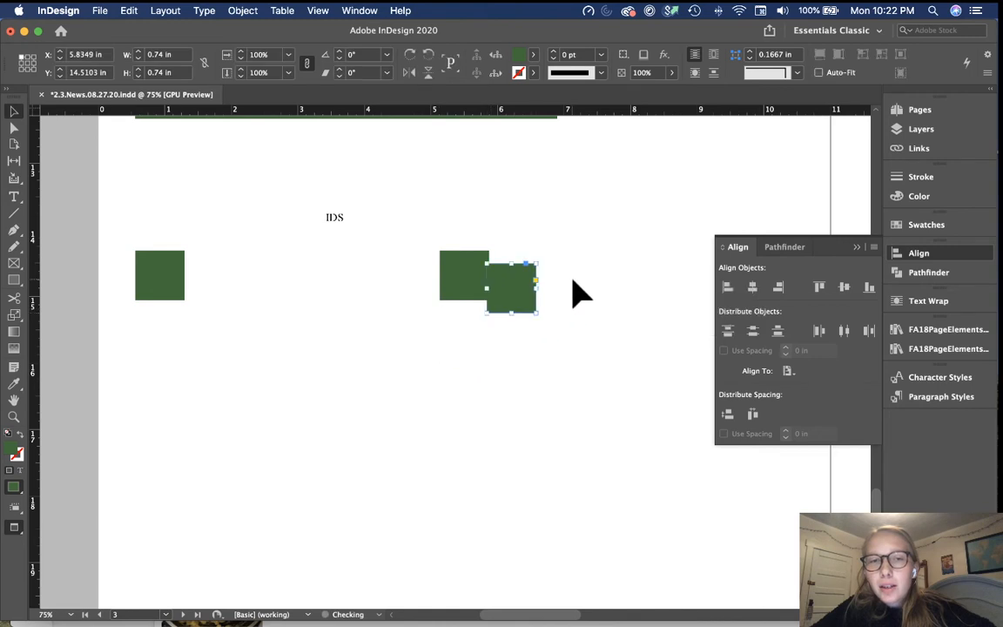
Deselect the overlapping square and collapse the Align panel.
scroll(557, 348, "up", 6)
scroll(557, 348, "right", 1)
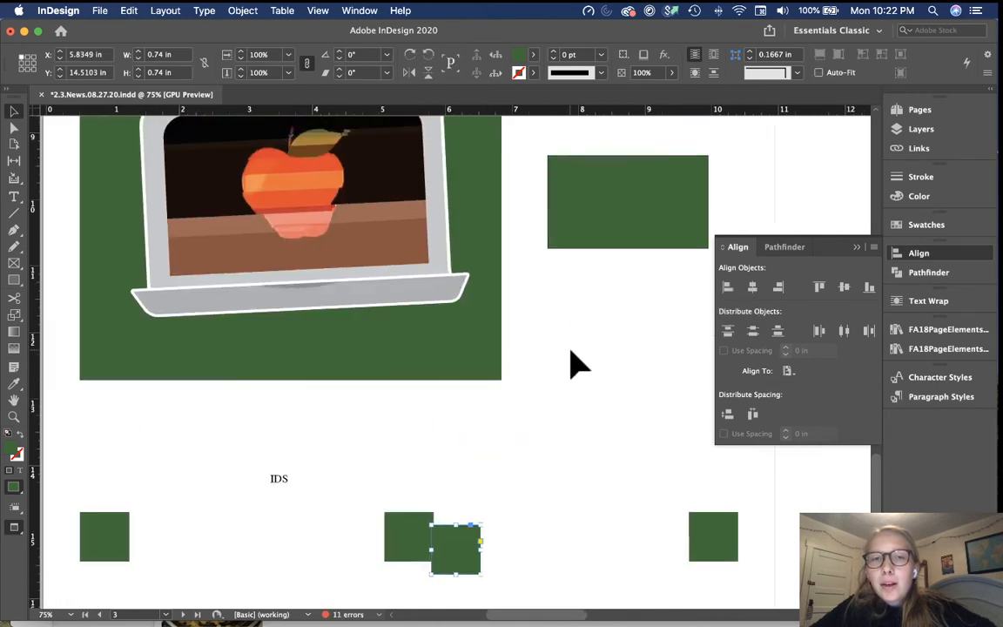
left_click(572, 363)
scroll(572, 363, "down", 4)
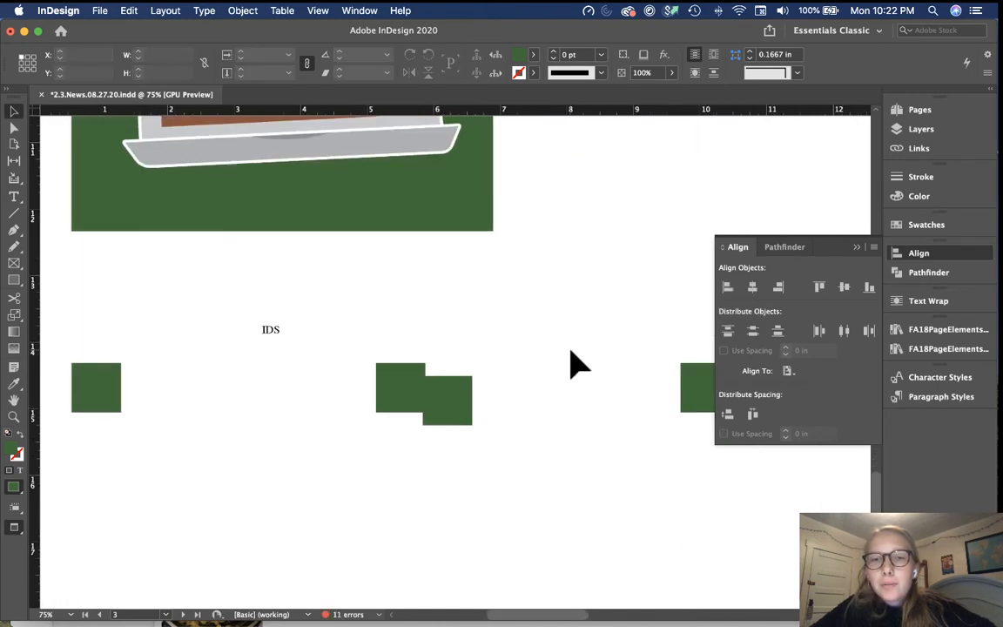
left_click(857, 246)
scroll(552, 400, "up", 10)
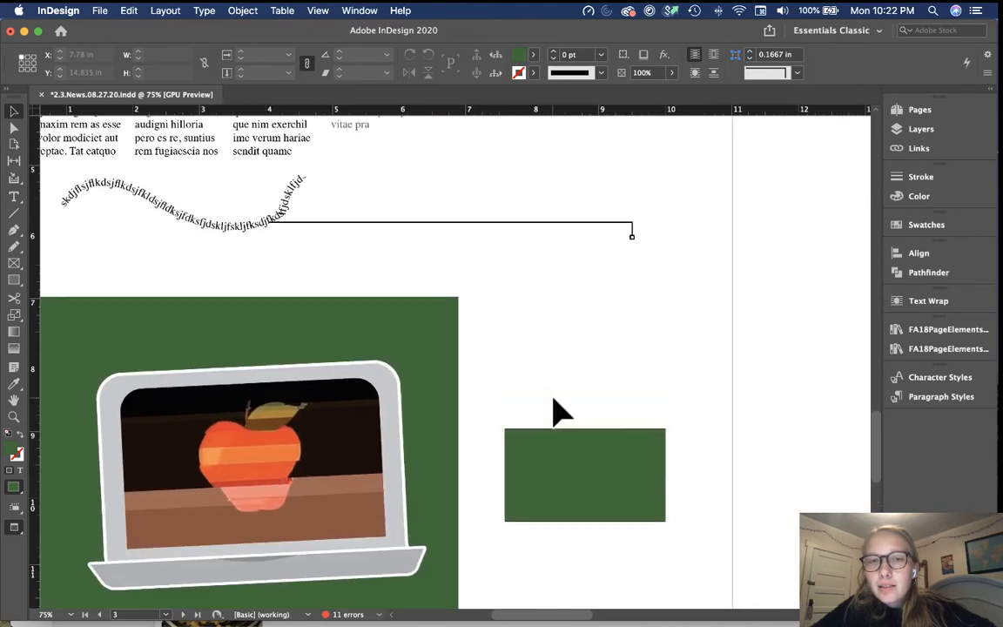
scroll(553, 400, "down", 2)
scroll(562, 414, "down", 8)
scroll(562, 413, "left", 1)
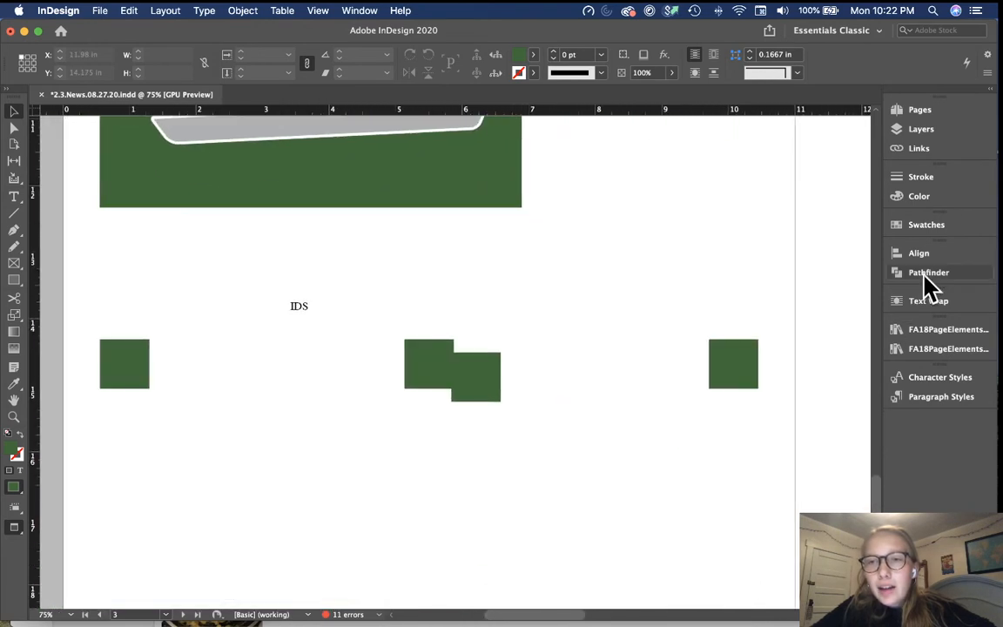
Move the loose square to about X 5.59 in, Y 13.91 in, overlapping the upper-right corner of the middle square.
scroll(622, 369, "down", 1)
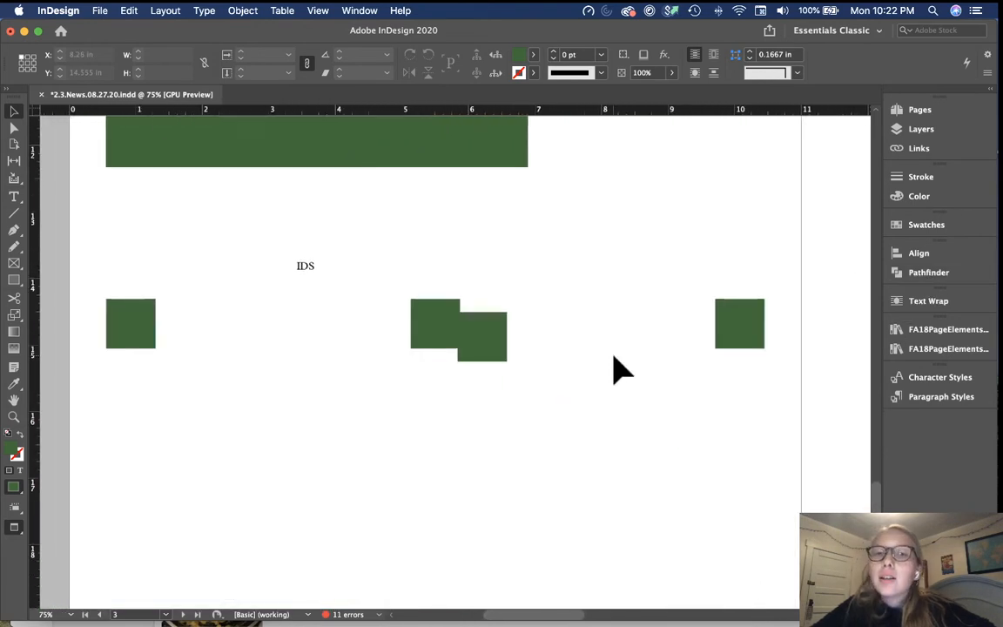
key("super+equal")
key("super+equal")
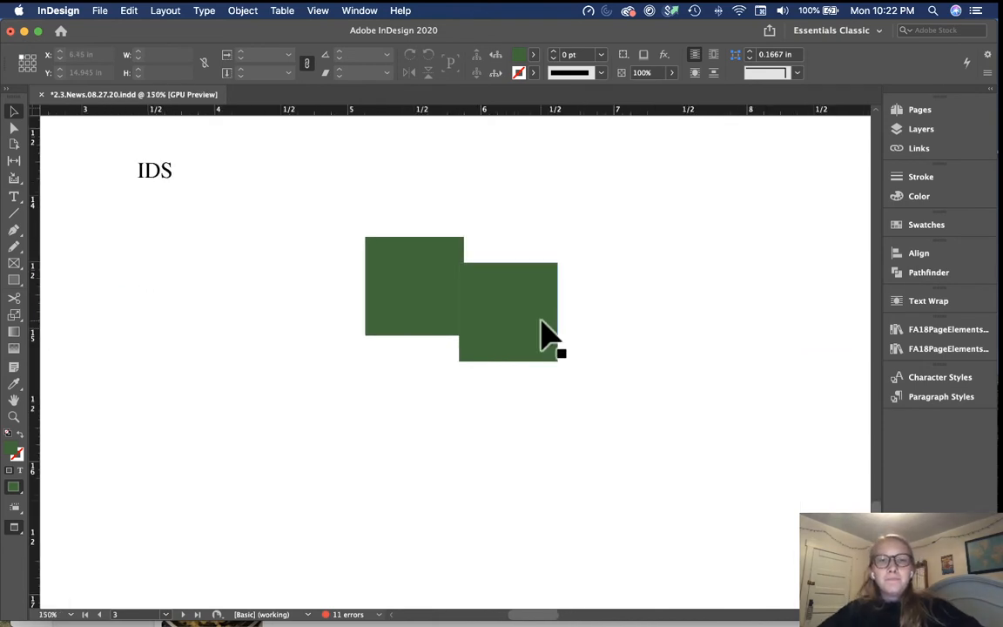
left_click_drag(541, 335, 666, 254)
left_click(649, 351)
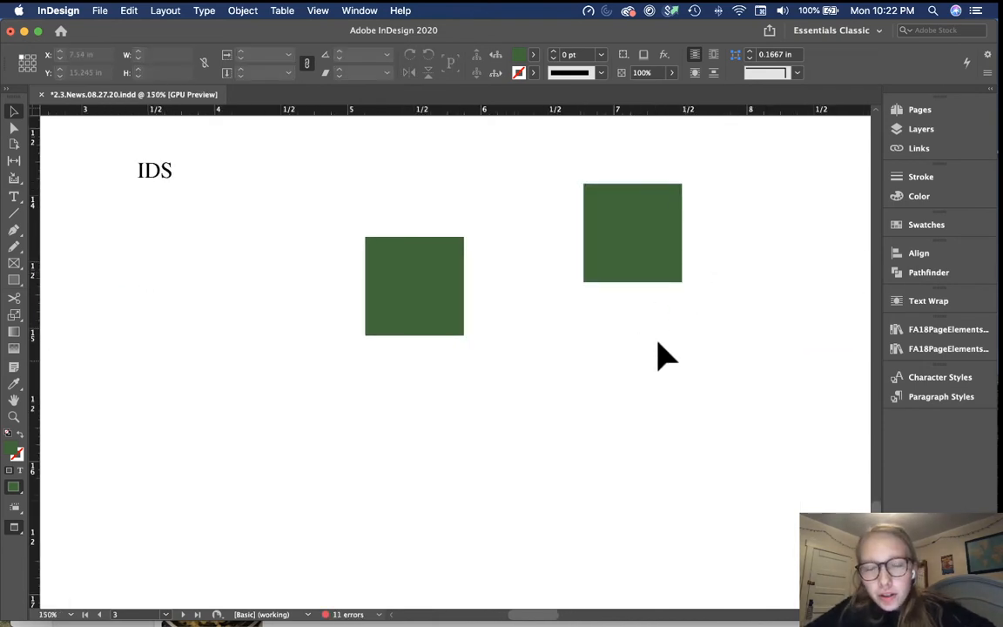
left_click_drag(647, 233, 491, 233)
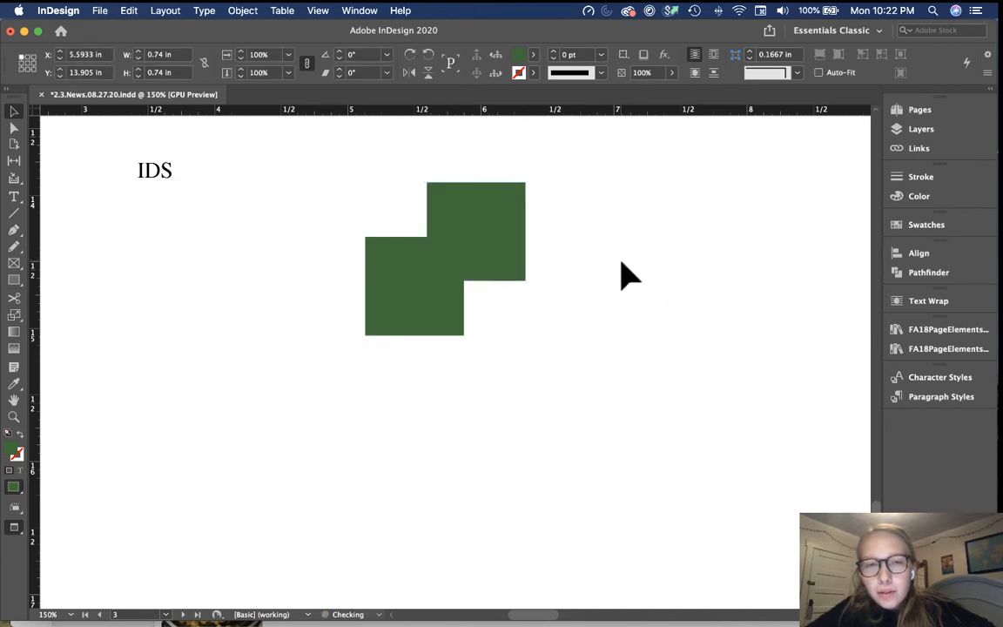
left_click(620, 260)
scroll(628, 277, "up", 3)
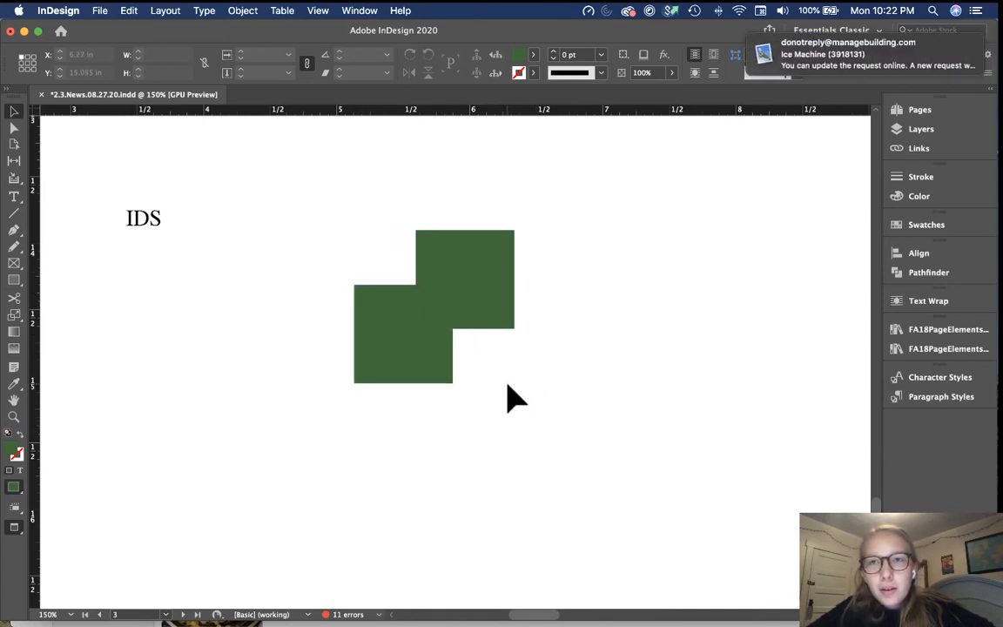
Unite the two overlapping squares with Pathfinder Add and move the merged shape sideways.
left_click_drag(787, 59, 924, 49)
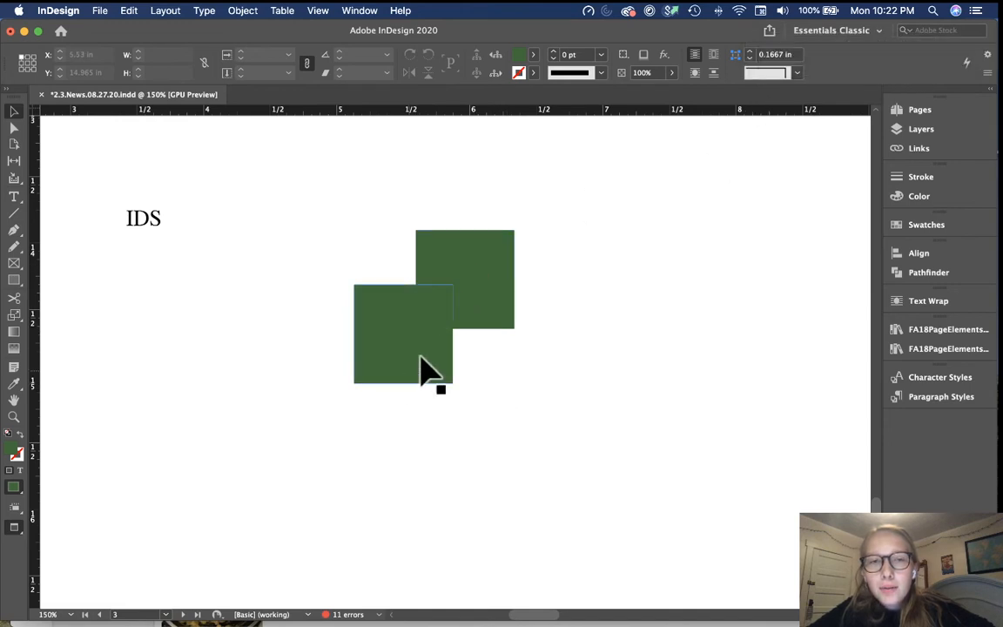
left_click(466, 287)
left_click(374, 370, "shift")
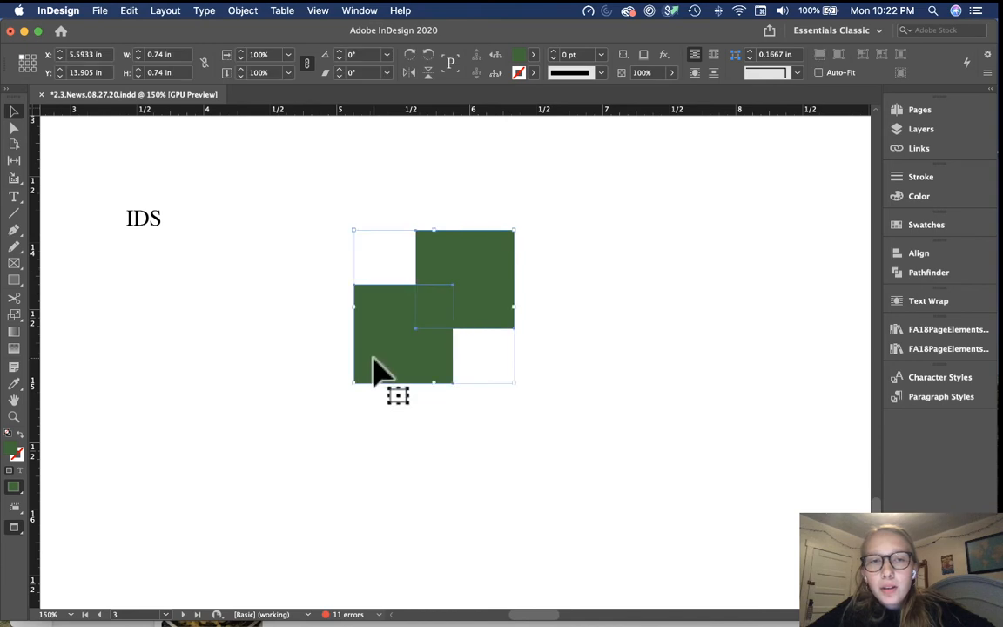
left_click(926, 273)
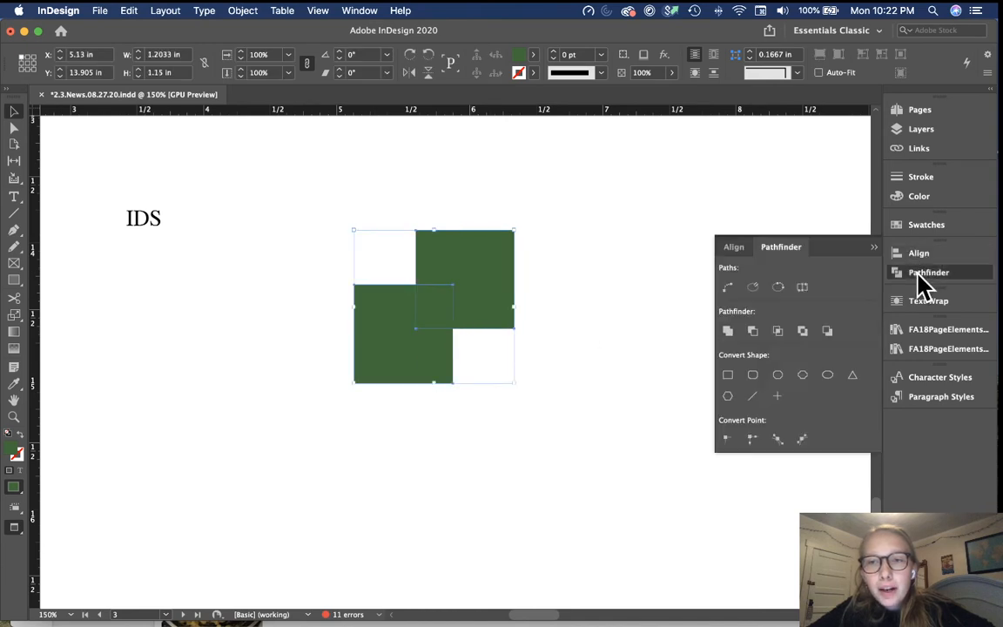
left_click(730, 333)
left_click_drag(504, 287, 593, 283)
Undo the move and the merging of the two squares, and leave nothing selected.
key("super+z")
left_click(570, 315)
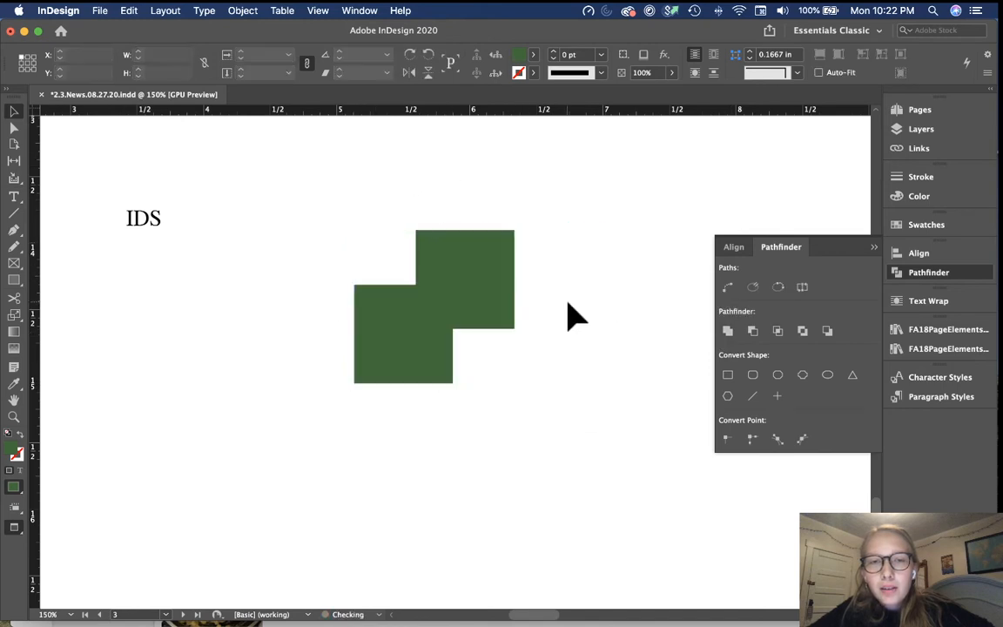
key("super+z")
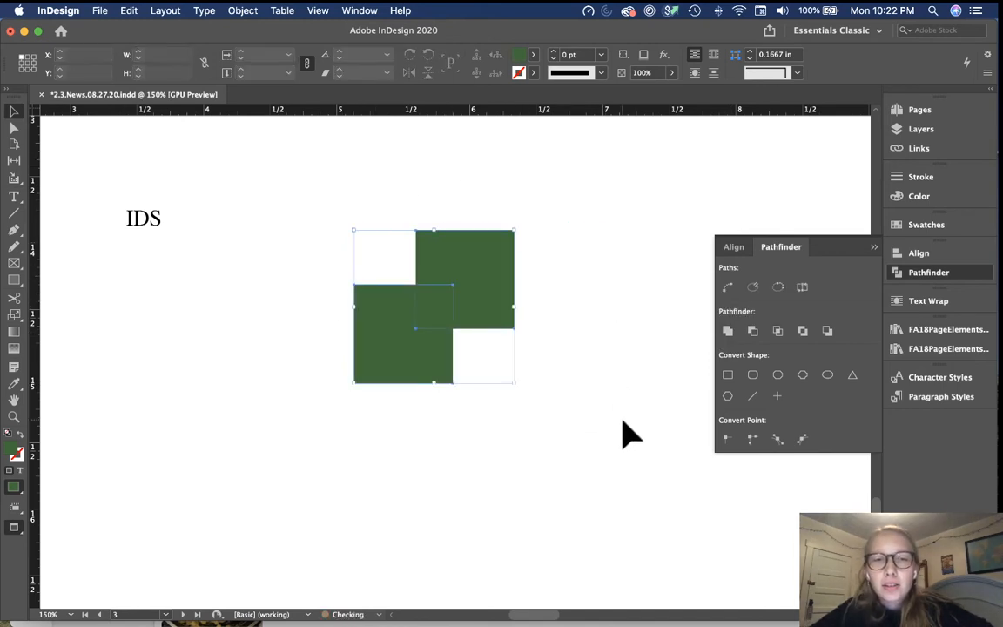
left_click(615, 341)
left_click(467, 299)
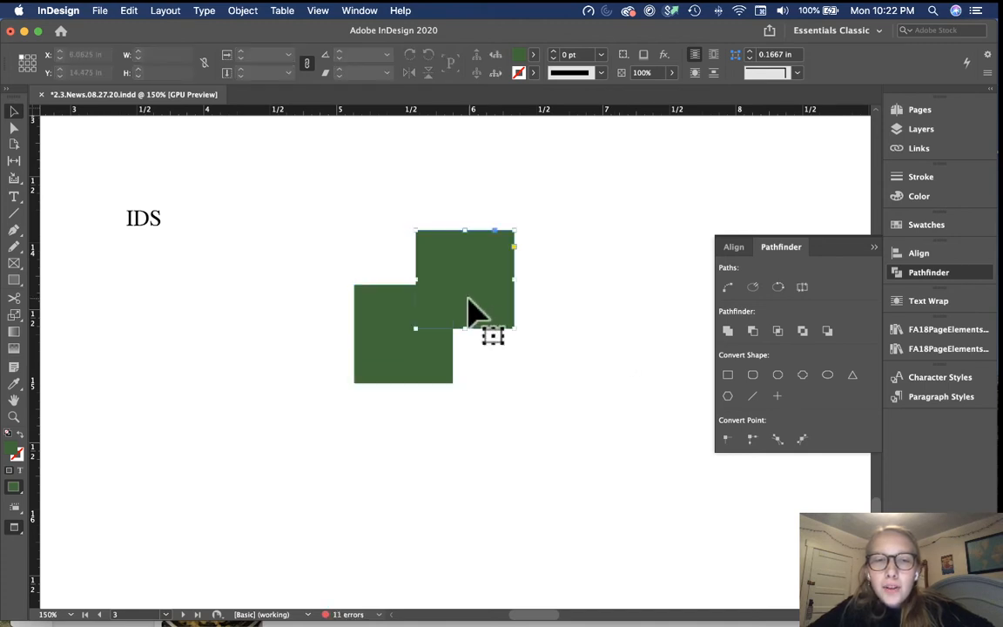
left_click(374, 346, "shift")
left_click(511, 411)
Draw a green-filled circle about 1.73 in across on the blank area below the row of squares.
scroll(511, 413, "down", 3)
scroll(511, 412, "right", 4)
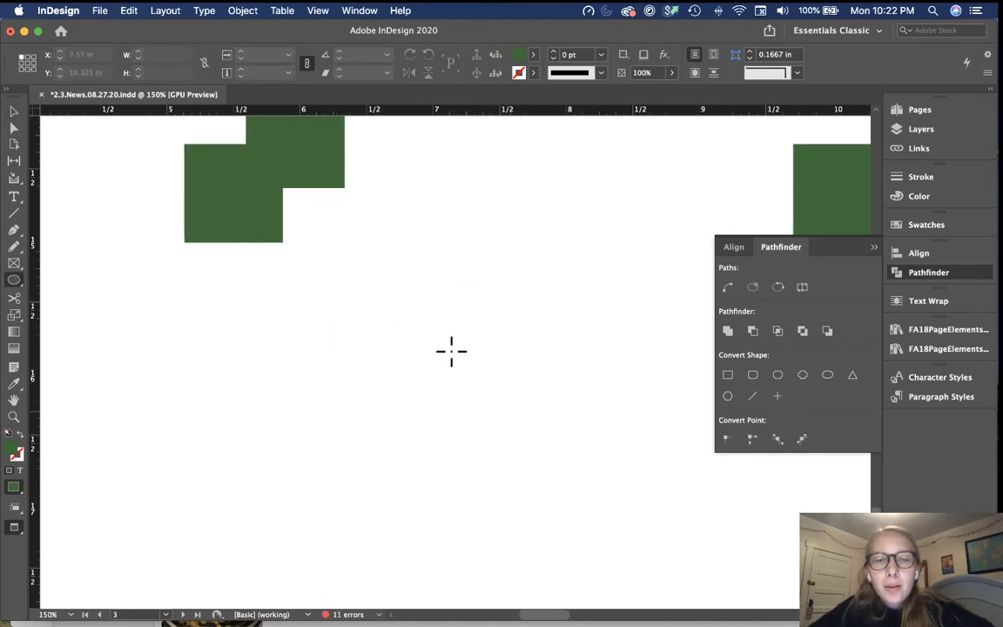
left_click_drag(361, 272, 628, 502)
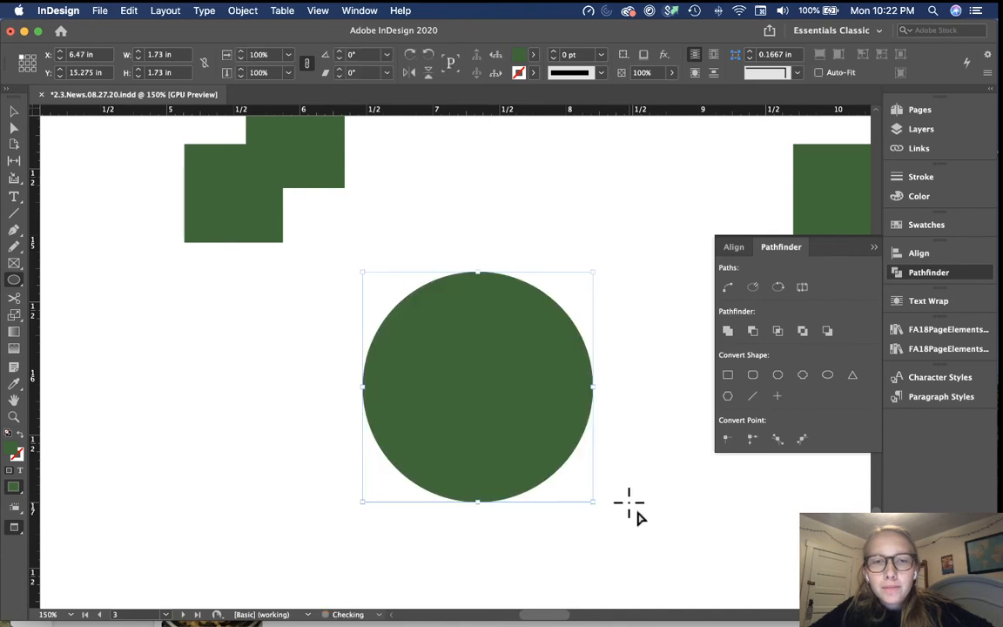
Draw a second circle about 1.2 in across and place it overlapping the right part of the large circle.
scroll(571, 394, "right", 6)
scroll(571, 394, "down", 3)
scroll(472, 289, "left", 2)
scroll(472, 289, "up", 2)
left_click_drag(455, 292, 639, 451)
left_click_drag(572, 364, 405, 336)
Swap fill and stroke on both circles to make them green outlines, and shift the smaller circle slightly down and right.
key("shift+x")
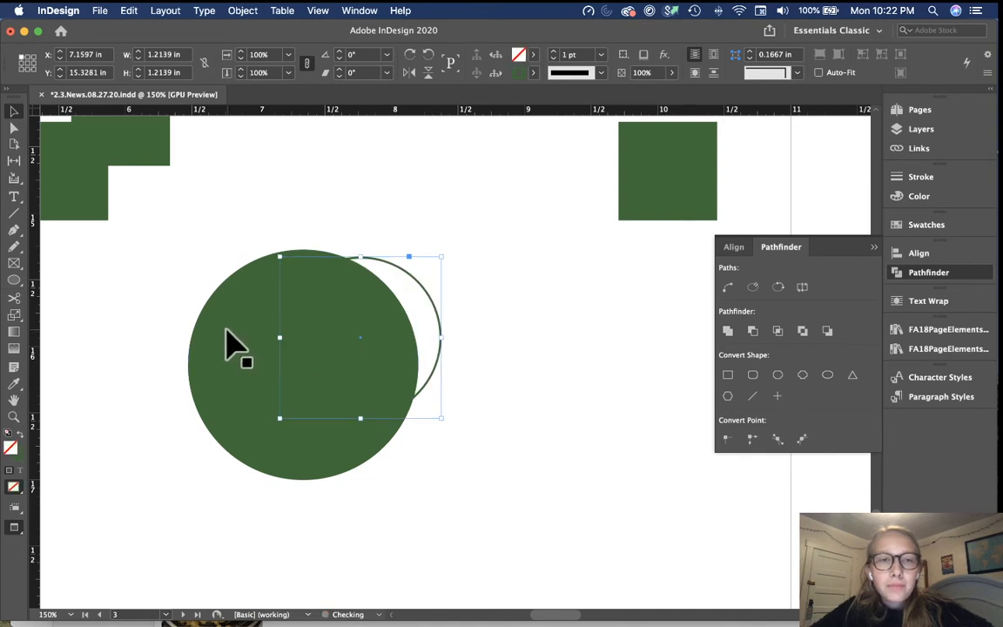
left_click(235, 347, "shift")
key("shift+x")
left_click(470, 343)
key("shift+x")
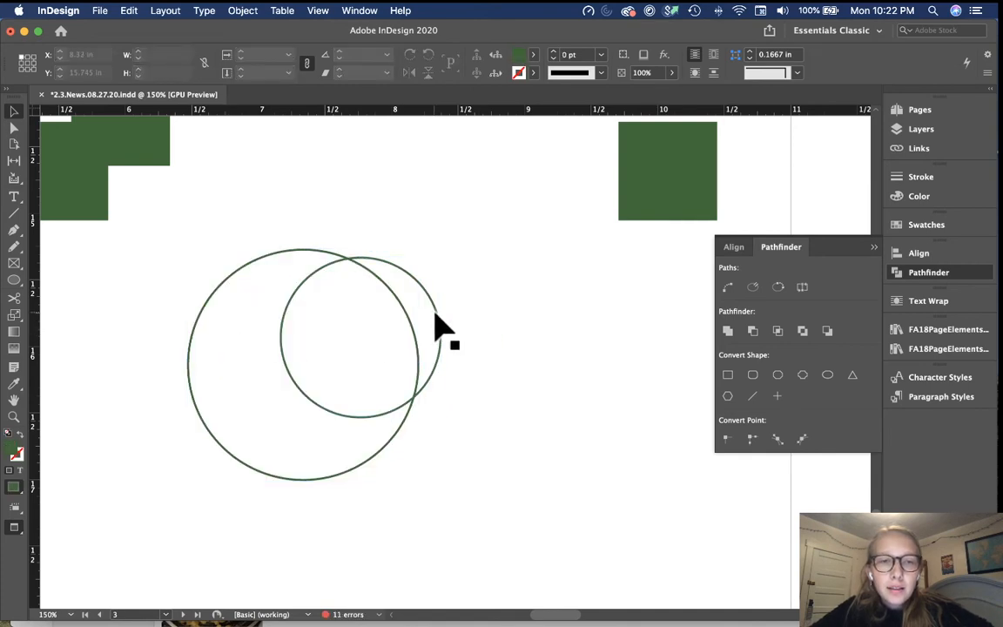
left_click_drag(440, 329, 447, 336)
left_click(373, 257)
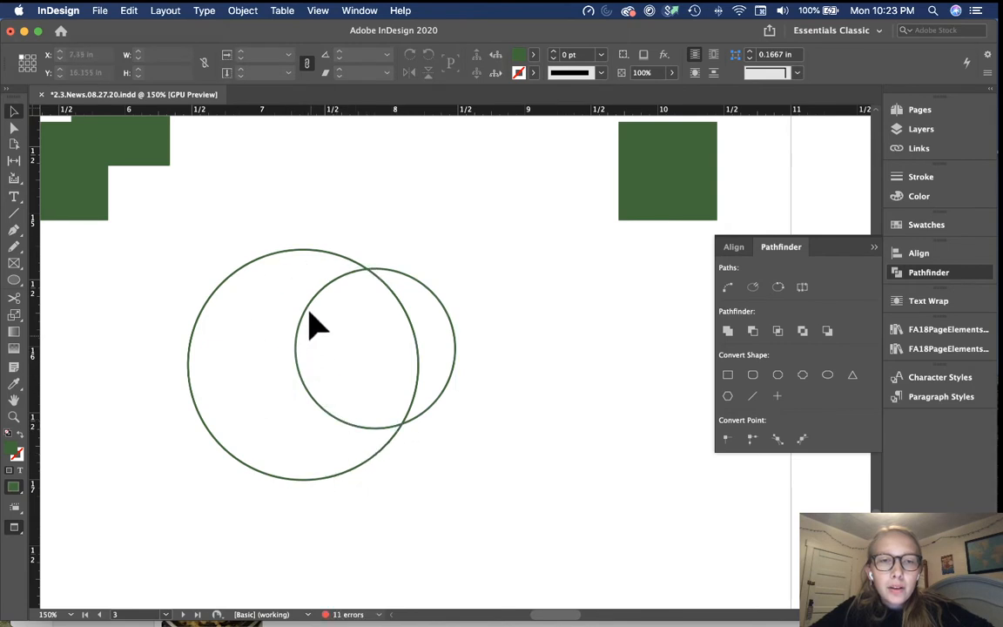
Try subtracting the smaller circle from the larger one with Pathfinder, and undo the subtraction.
left_click_drag(467, 428, 357, 366)
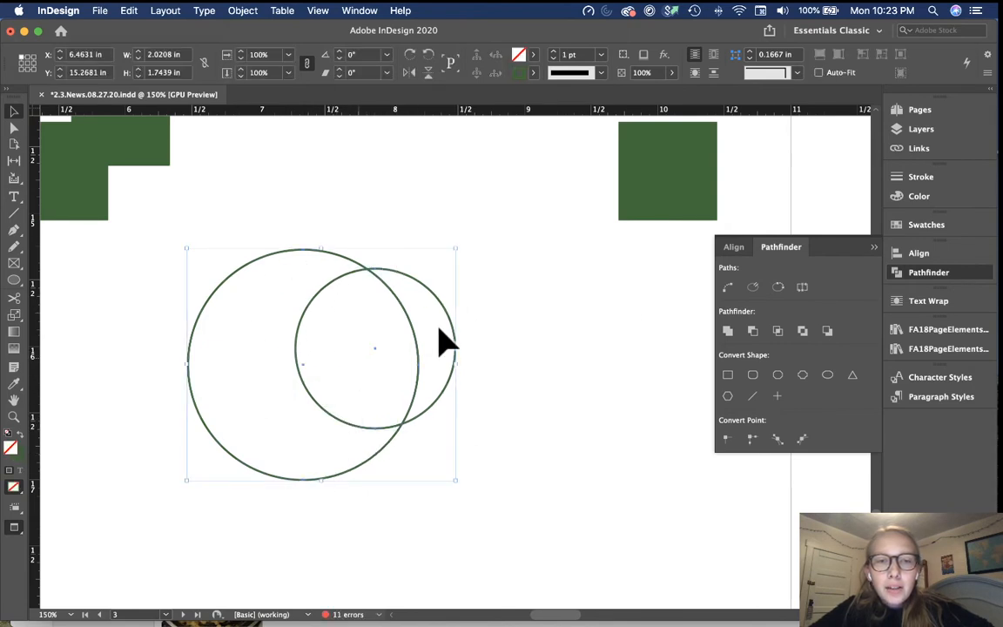
left_click(753, 332)
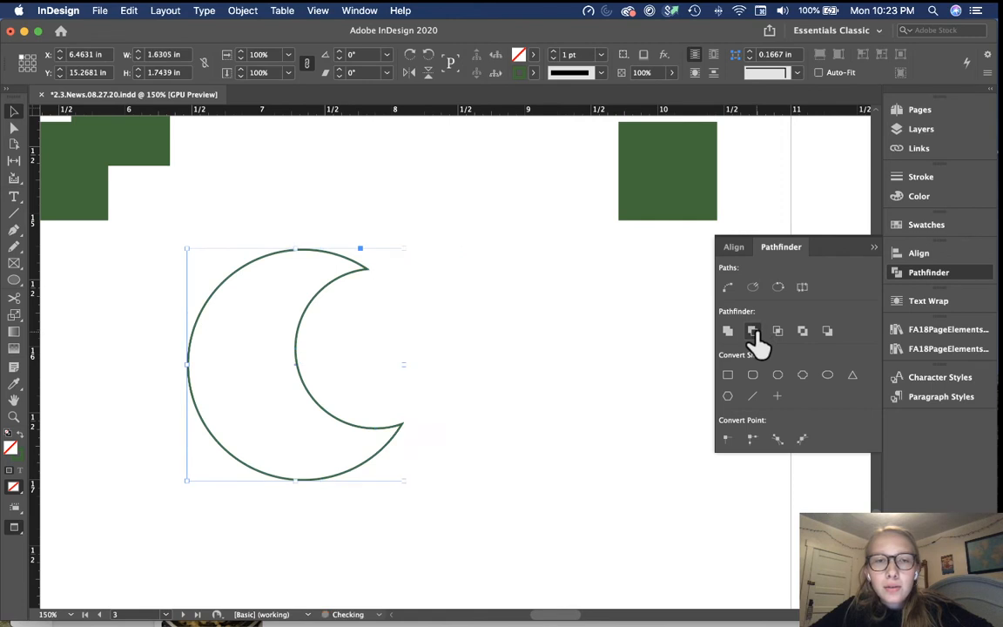
left_click(485, 405)
key("super+z")
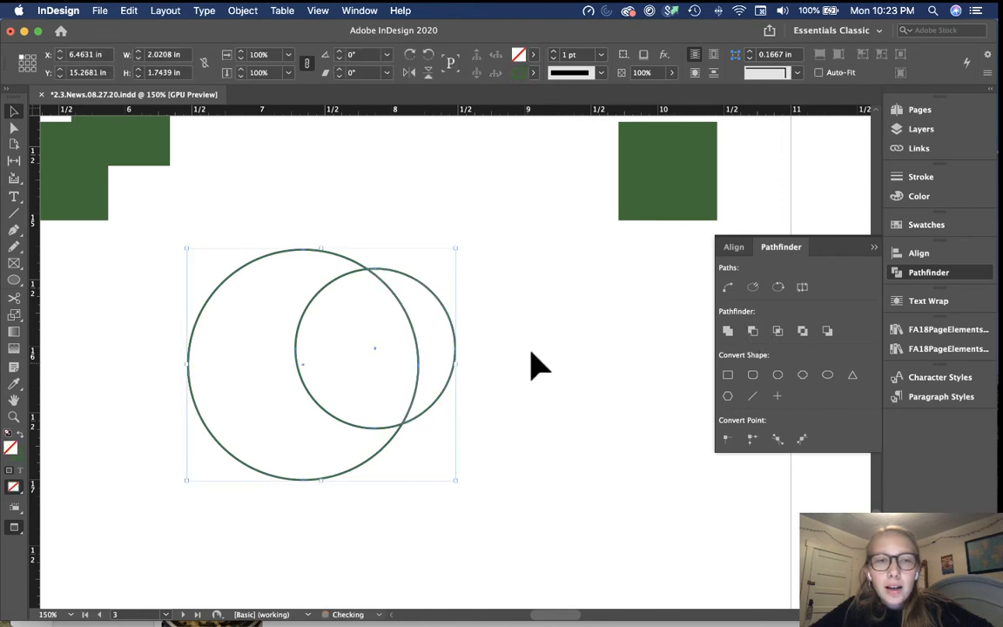
Select both circles, subtract the smaller one from the larger with Pathfinder to form a crescent, and deselect it.
left_click(535, 365)
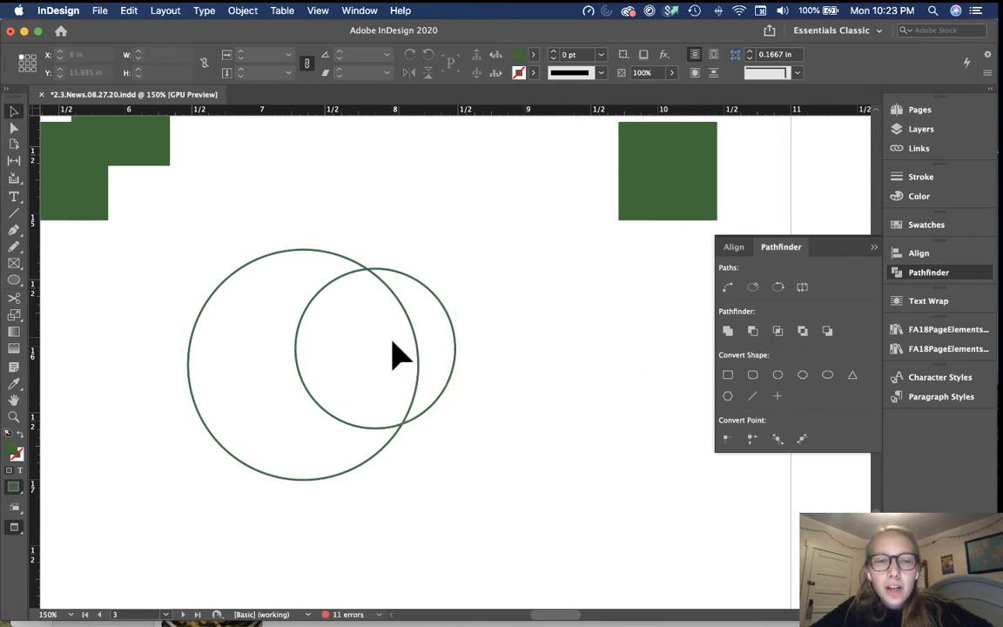
left_click_drag(452, 457, 385, 385)
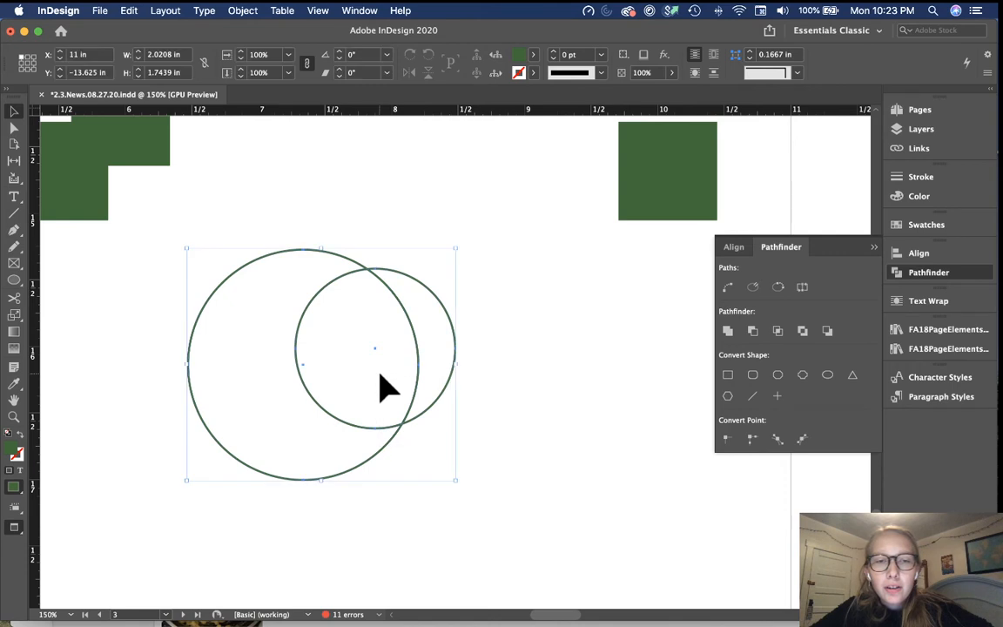
left_click(752, 332)
left_click(462, 372)
scroll(336, 358, "left", 5)
scroll(336, 358, "up", 1)
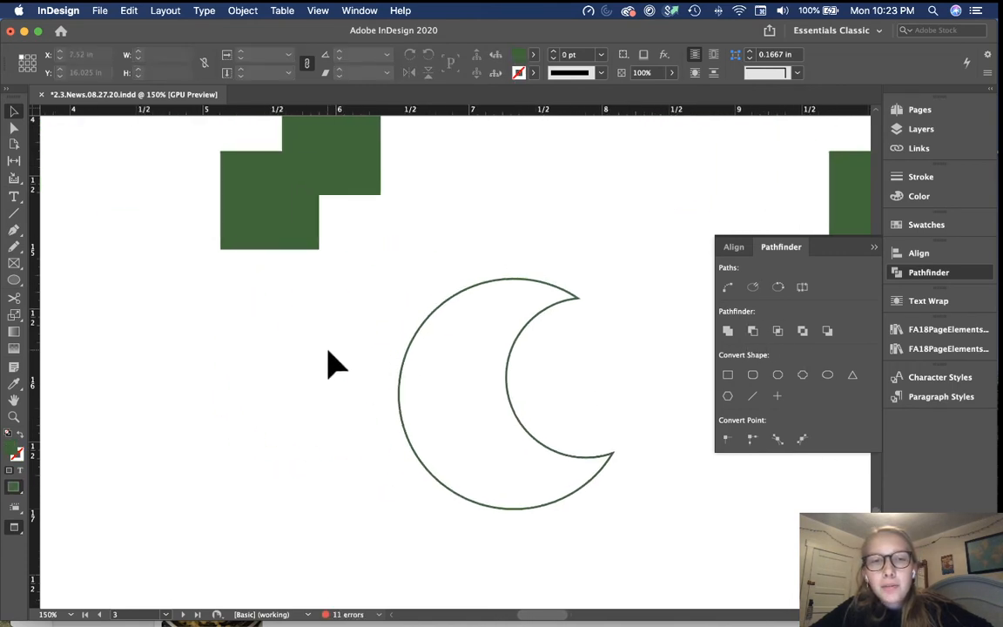
Move the rightmost square down beside the crescent, widen it into a long rectangle, and deselect it.
scroll(336, 364, "down", 3)
scroll(336, 364, "right", 2)
key("super+minus")
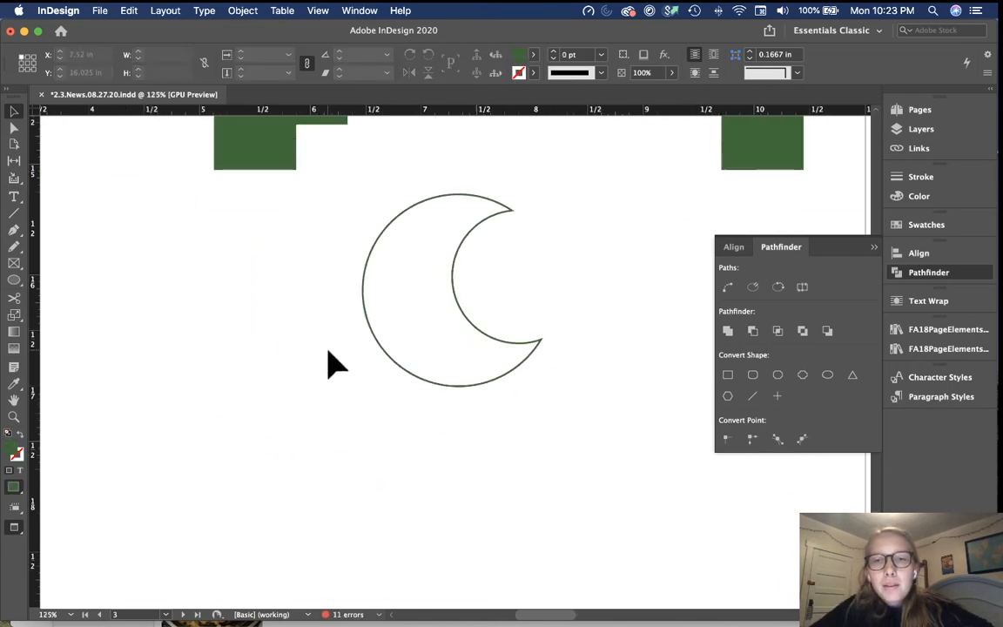
key("super+equal")
scroll(336, 364, "down", 2)
scroll(336, 363, "right", 8)
scroll(336, 364, "up", 4)
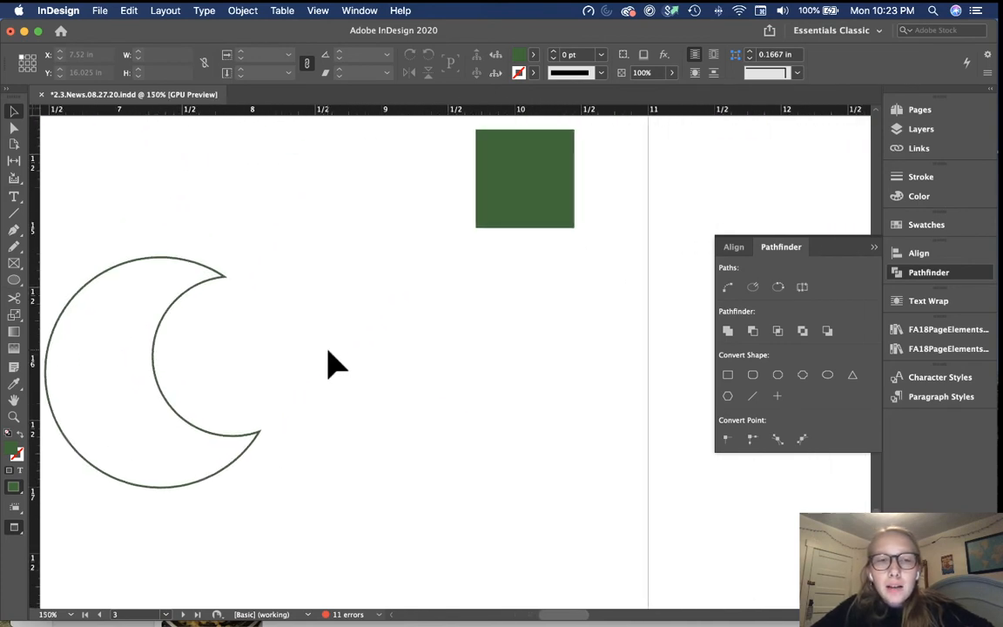
left_click_drag(560, 206, 599, 331)
left_click(500, 233)
Create a text frame about 2 in by 0.74 in above the green rectangle containing the text "ids".
key("t")
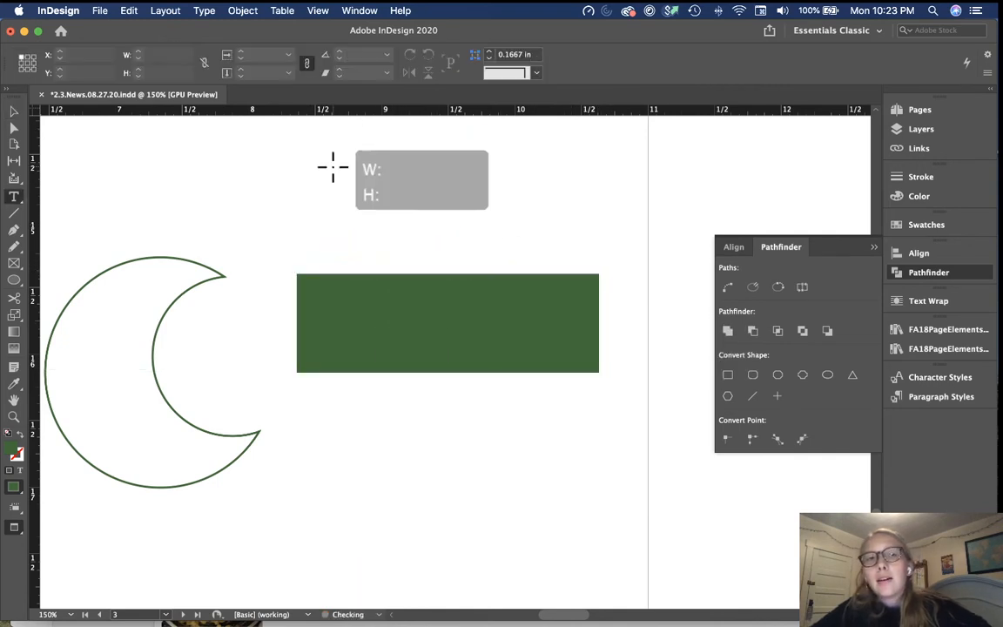
left_click_drag(330, 164, 596, 262)
type("ids")
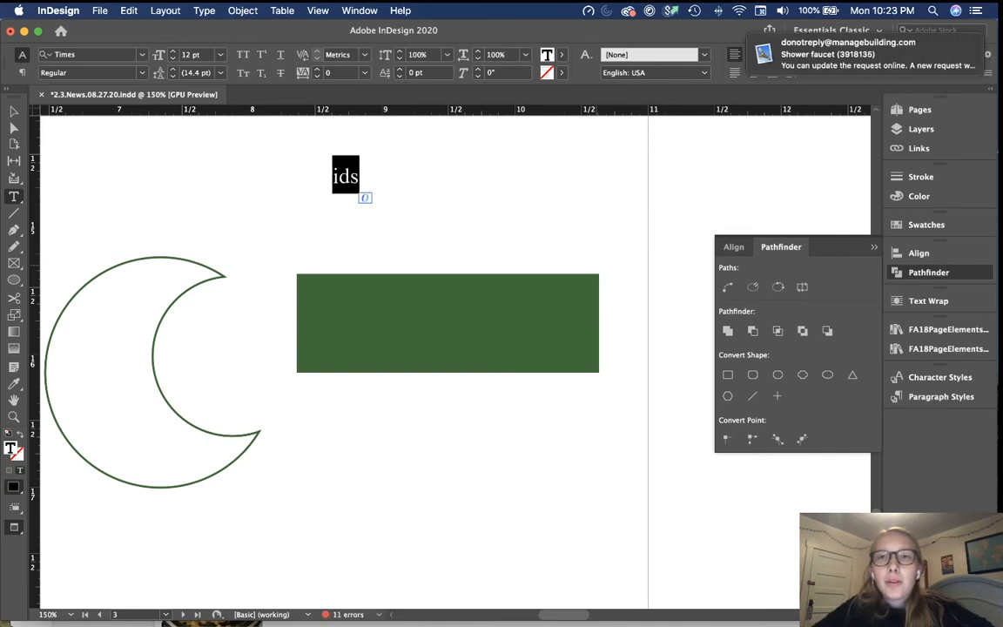
Set the "ids" text in all-caps Boomer Black and convert it to outlines.
left_click(87, 54)
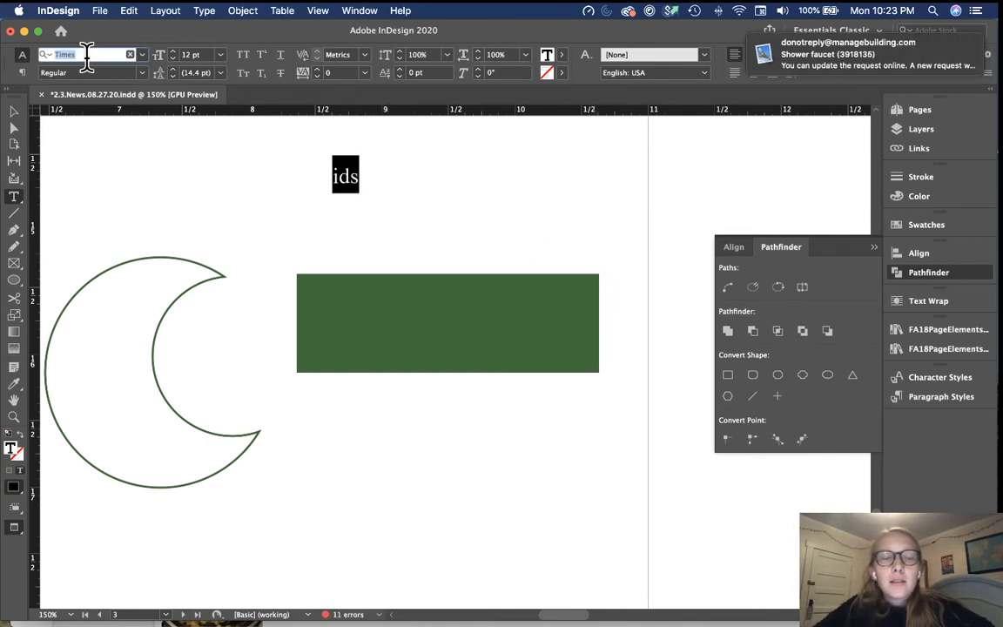
type("boom")
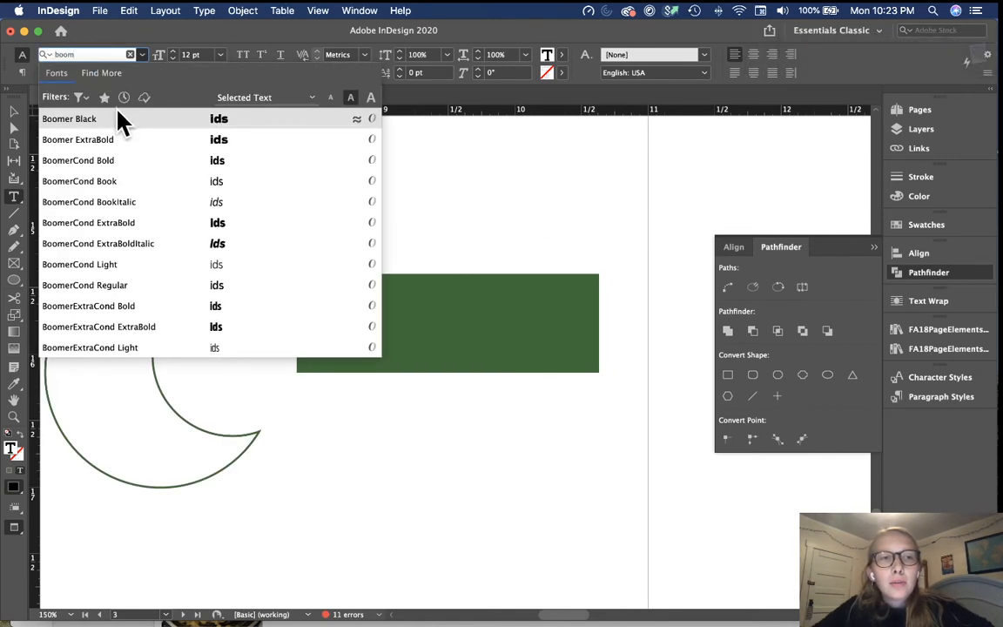
left_click(122, 119)
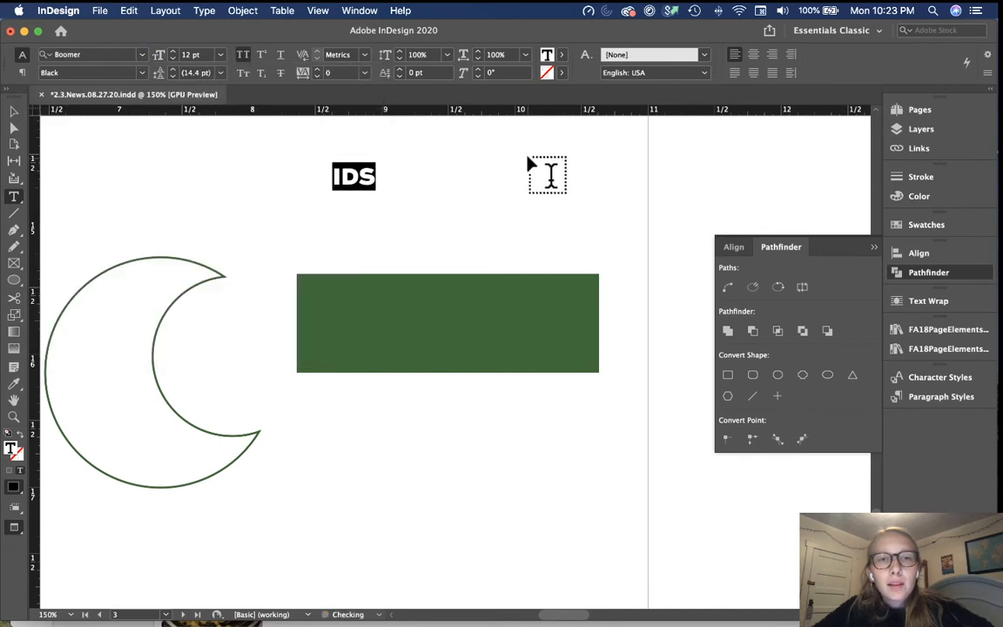
key("Escape")
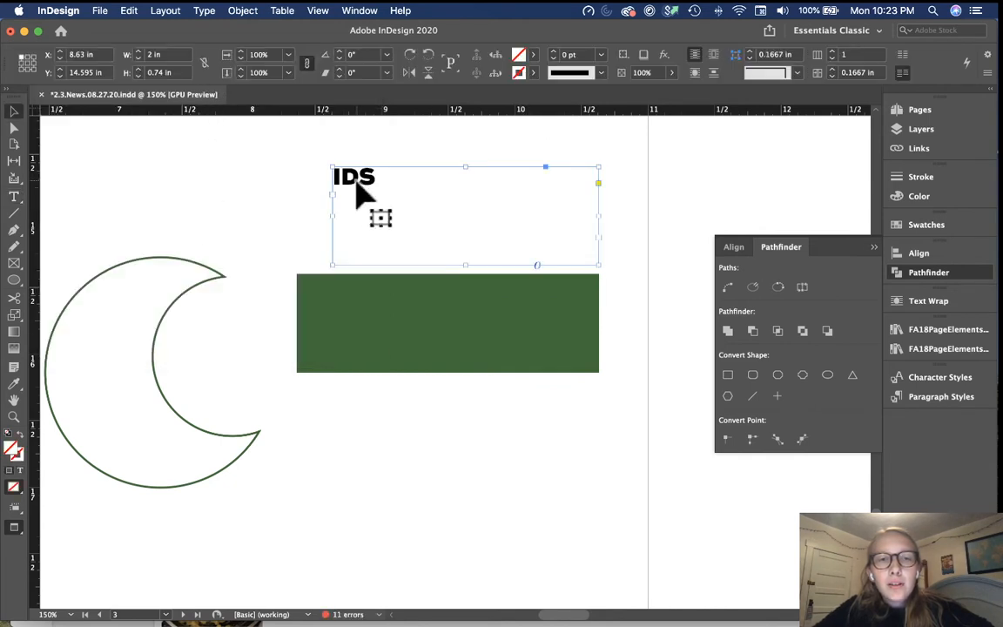
key("super+shift+o")
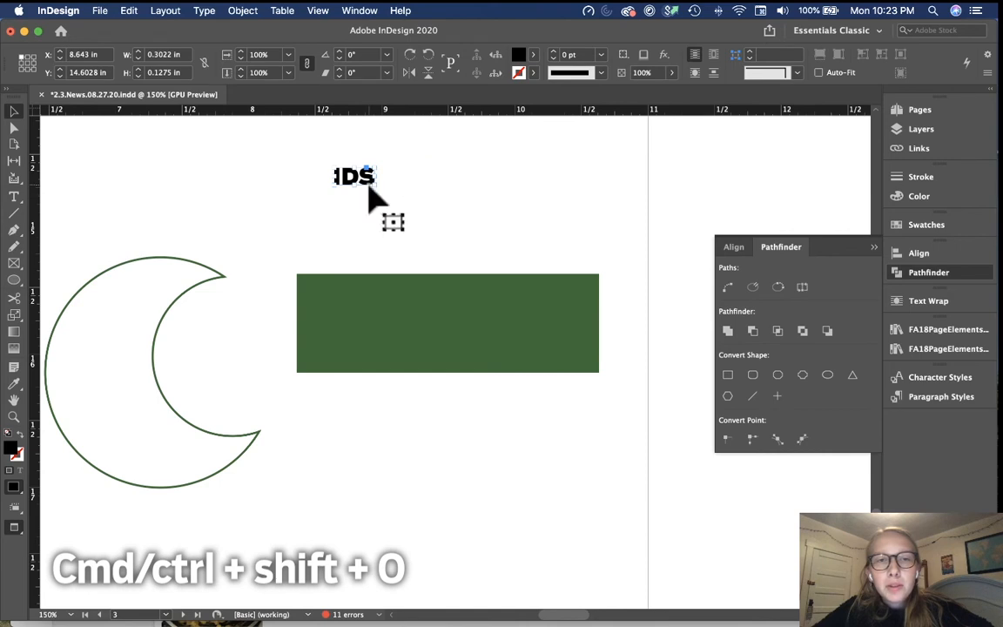
Enlarge the outlined "IDS" letters over the green rectangle and extend the rectangle above and below them to a height of 1.17 in.
left_click_drag(374, 181, 517, 342)
left_click(560, 290)
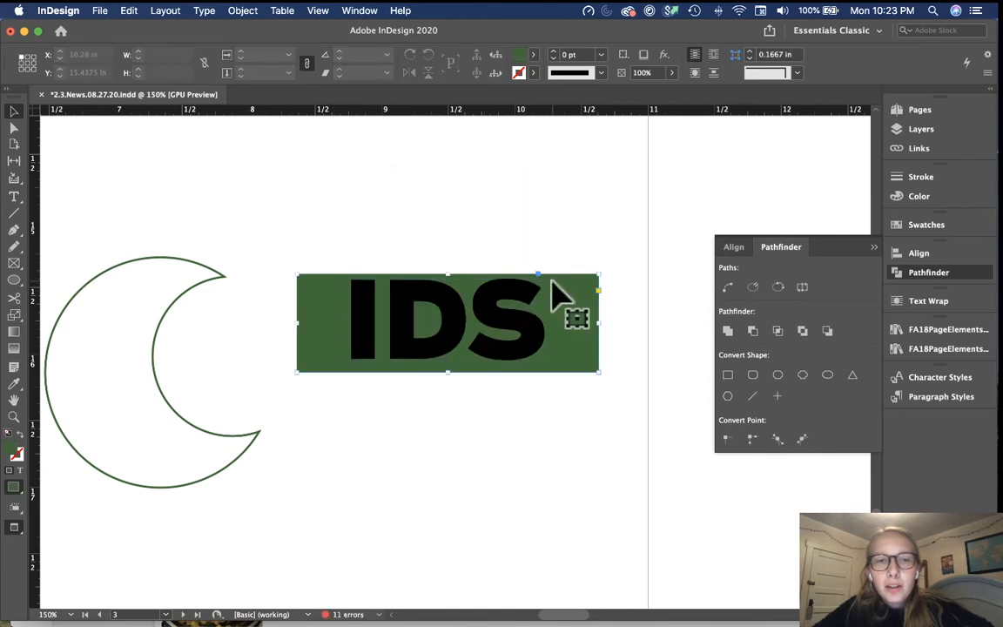
left_click_drag(447, 274, 448, 244)
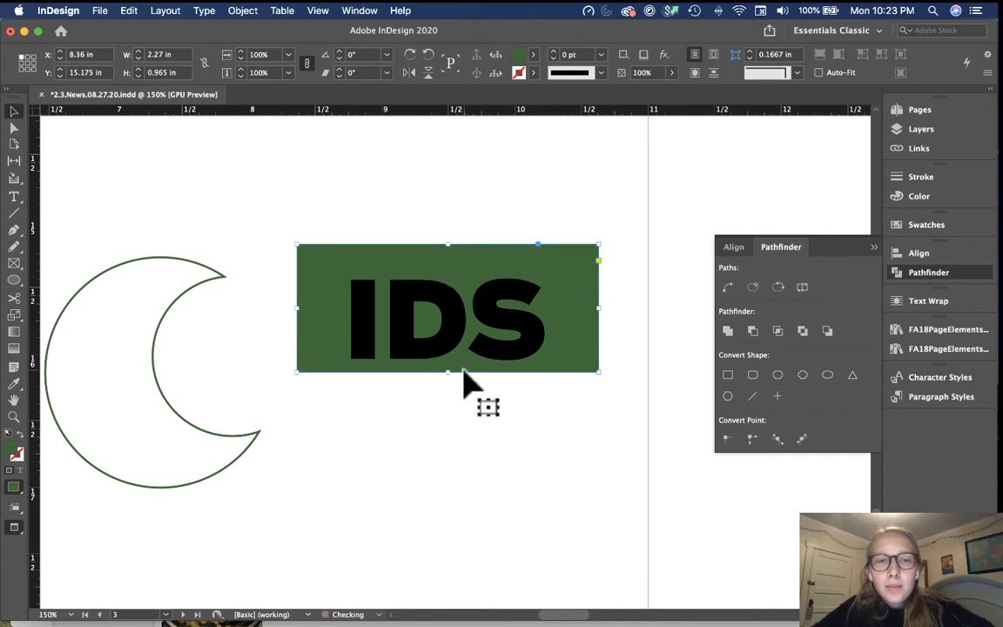
left_click_drag(448, 373, 450, 399)
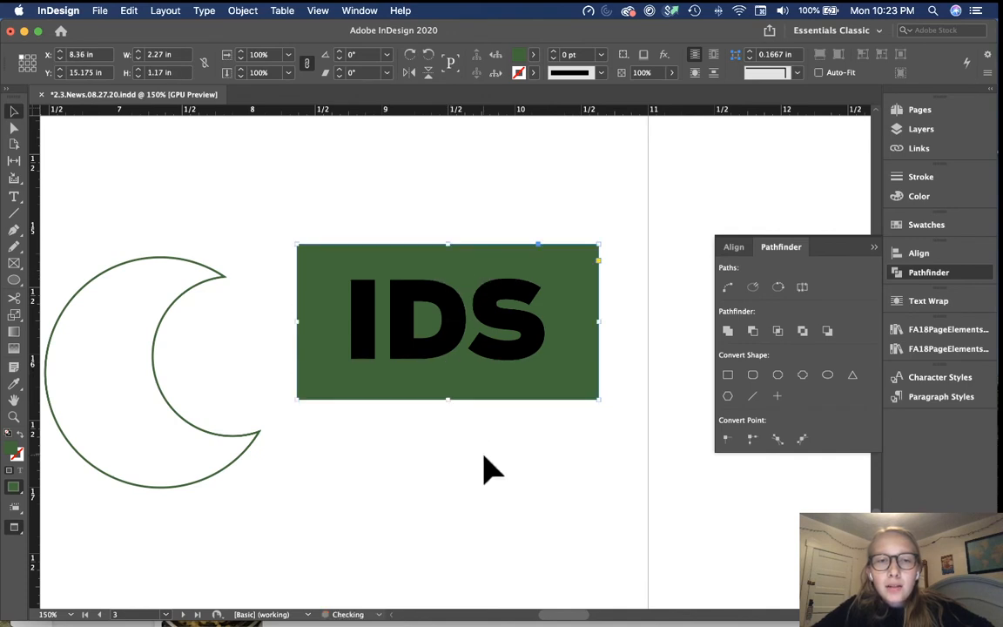
Fill the outlined "IDS" letters with white and deselect them.
left_click(459, 333)
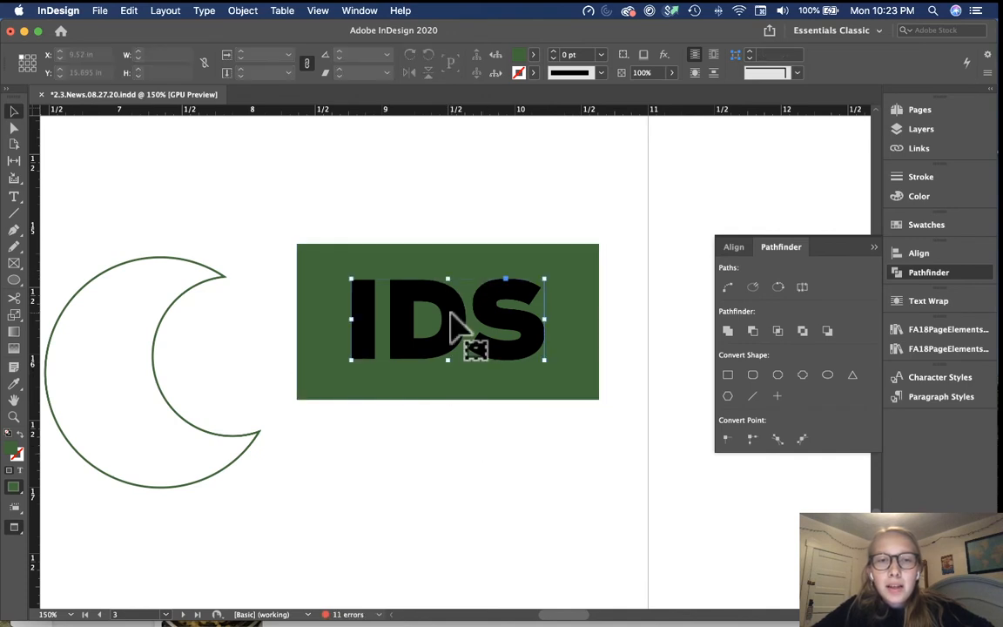
left_click(537, 54)
left_click(432, 127)
left_click(600, 195)
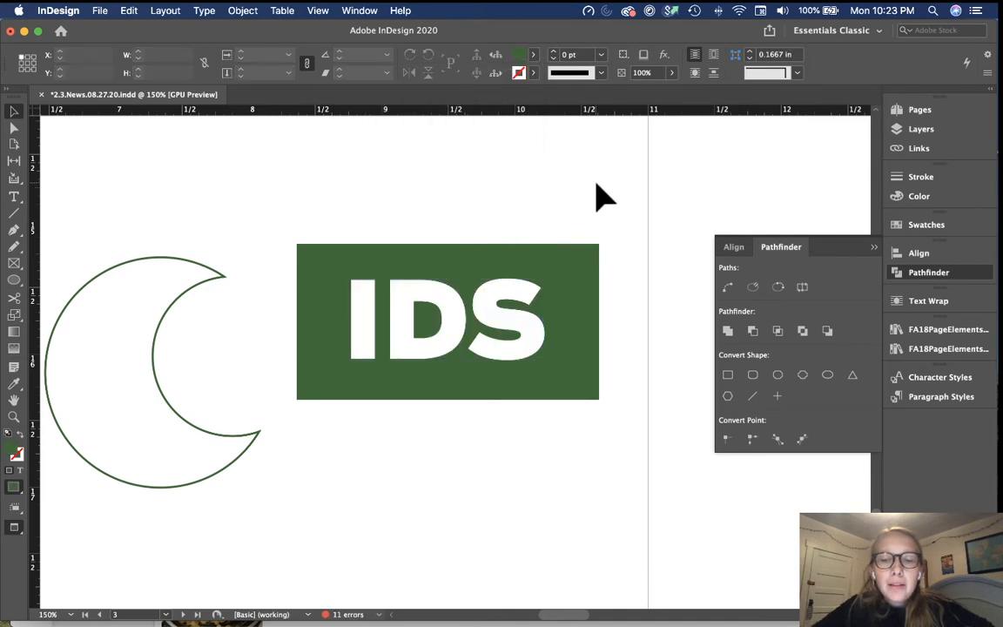
Move the "IDS" letters and their rectangle together onto the lower-right corner of the green laptop picture, and deselect them.
key("super+1")
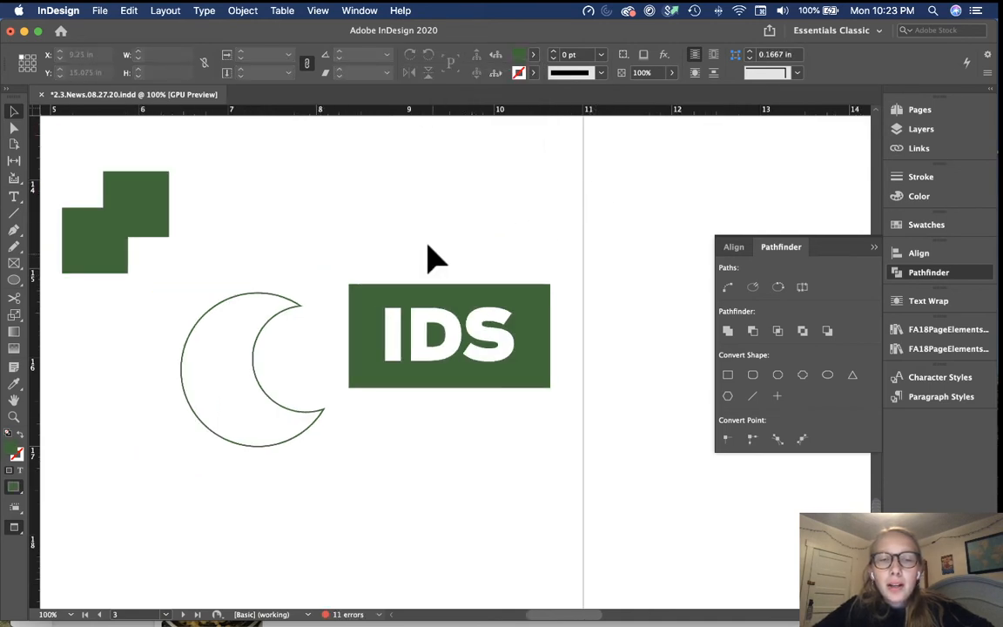
left_click(479, 372)
key("super+minus")
scroll(477, 381, "up", 4)
left_click_drag(527, 510, 279, 200)
scroll(280, 205, "up", 3)
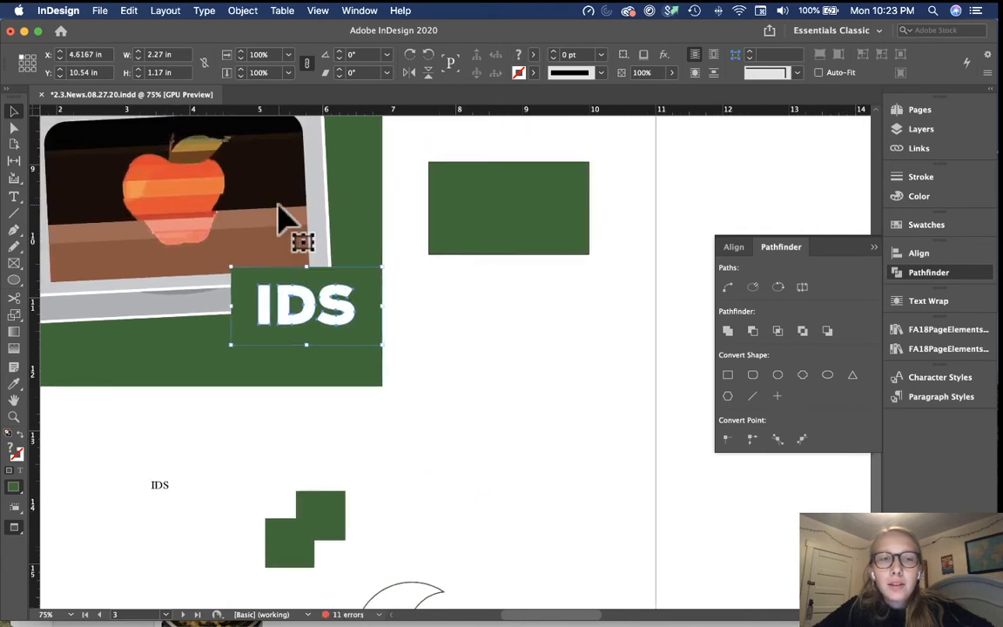
scroll(508, 378, "left", 2)
left_click(512, 381)
key("super+equal")
key("super+equal")
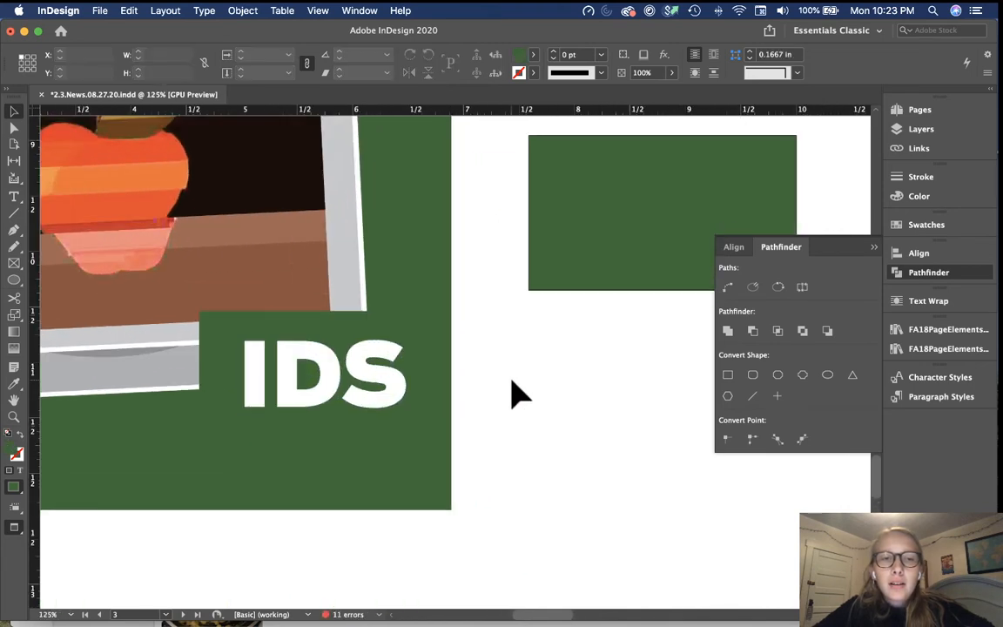
Recolour the rectangle behind "IDS" with the brown sampled from the laptop's screen and deselect it.
left_click(405, 329)
key("i")
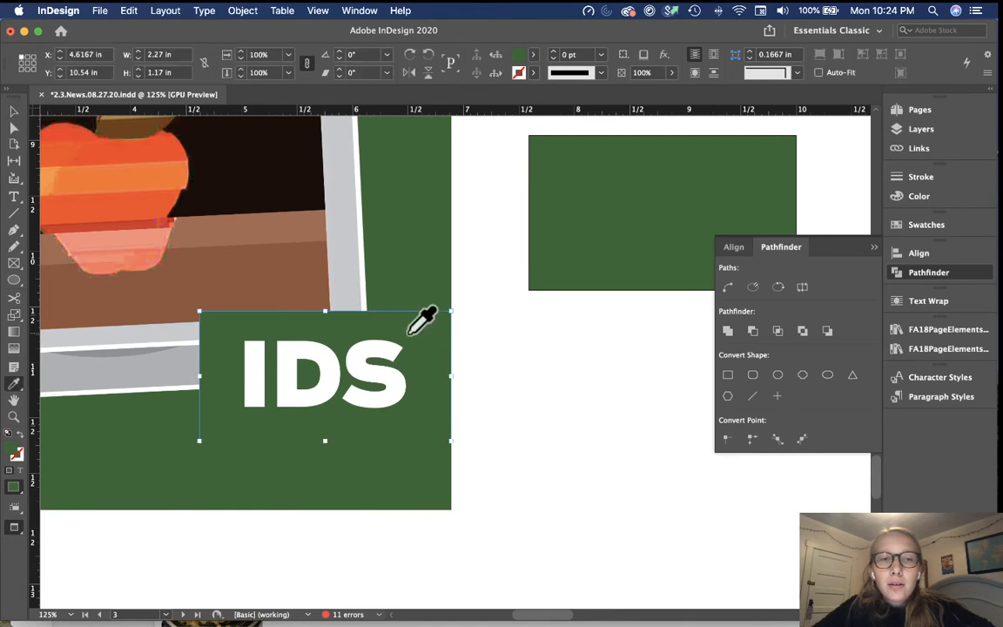
left_click(306, 263)
key("v")
left_click(524, 417)
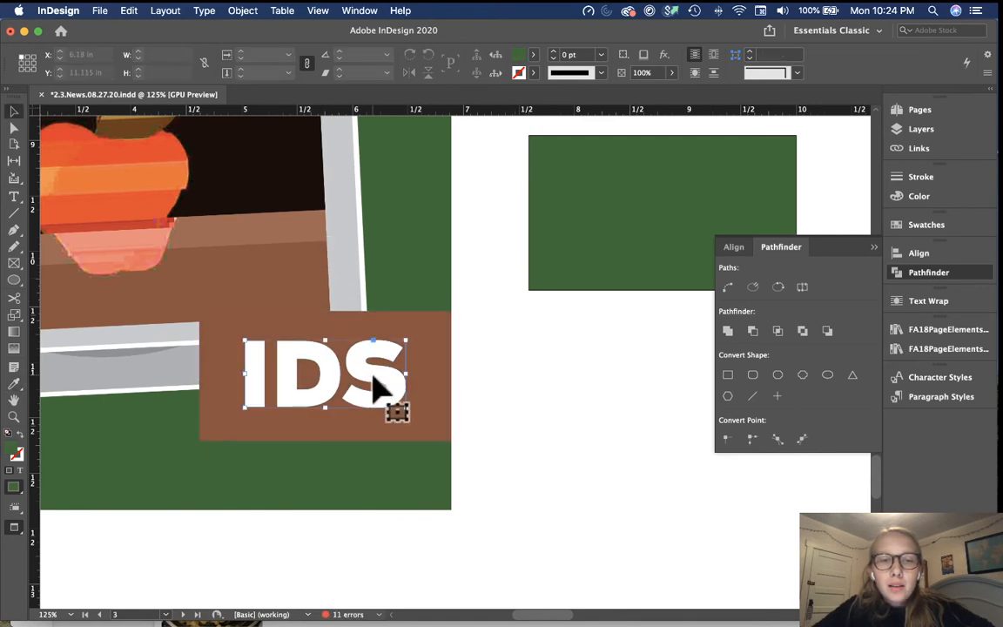
Select the "IDS" letters with the brown rectangle, subtract the letters using Pathfinder, and deselect the cut-out block.
left_click(423, 357, "shift")
scroll(424, 357, "left", 4)
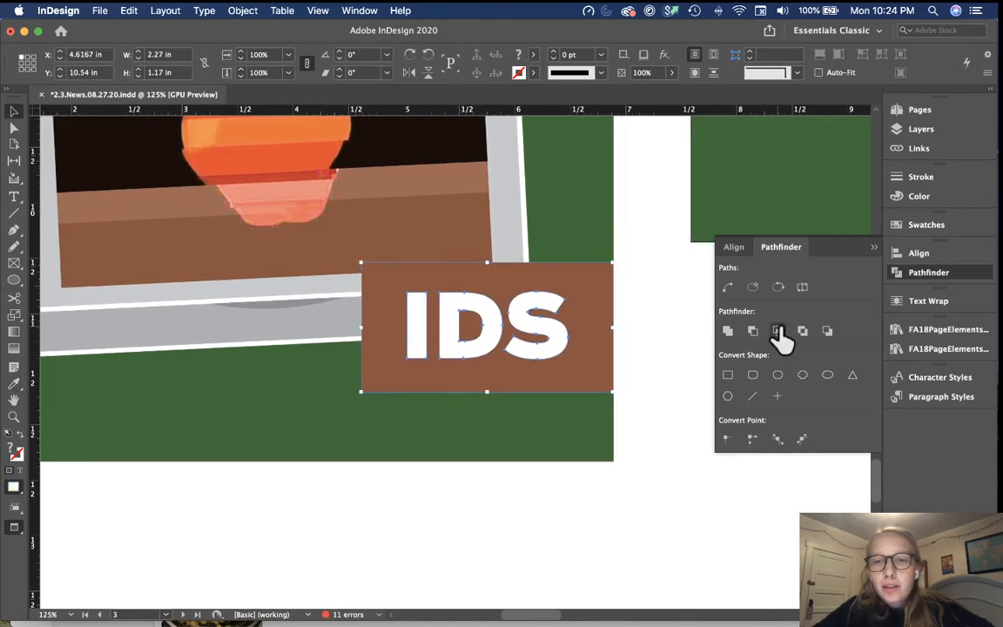
left_click(754, 333)
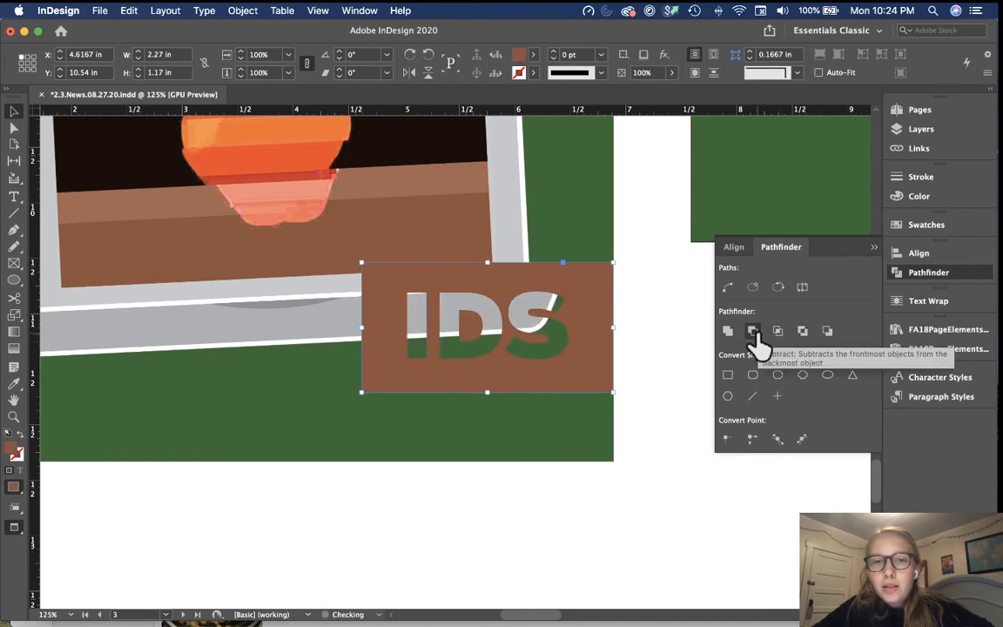
left_click(674, 323)
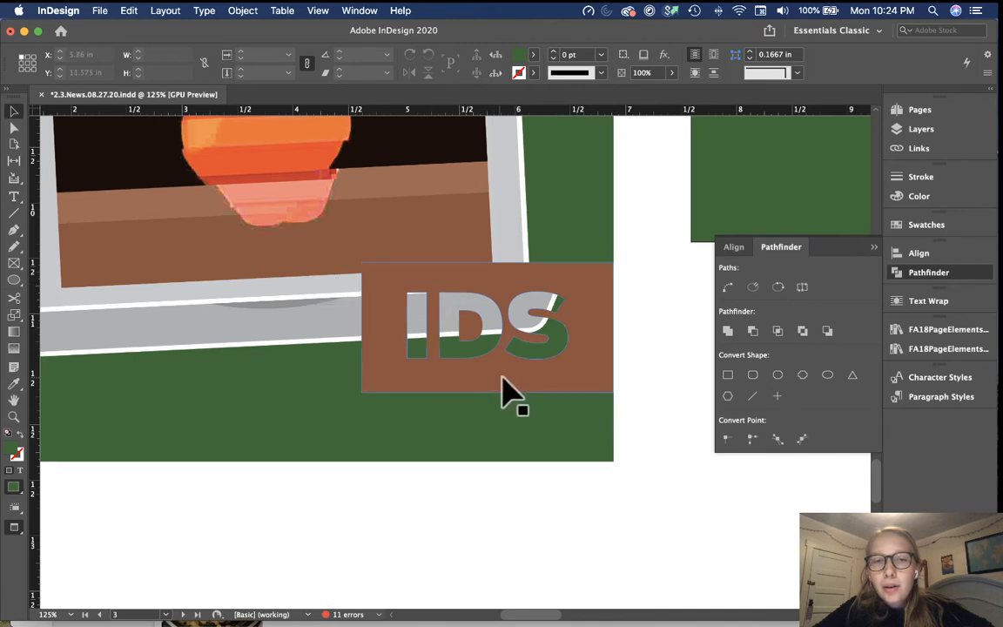
Move the cut-out "IDS" block up over the laptop screen's lower-right corner and fill it with black, without a stroke.
left_click_drag(580, 346, 586, 233)
key("d")
key("shift+x")
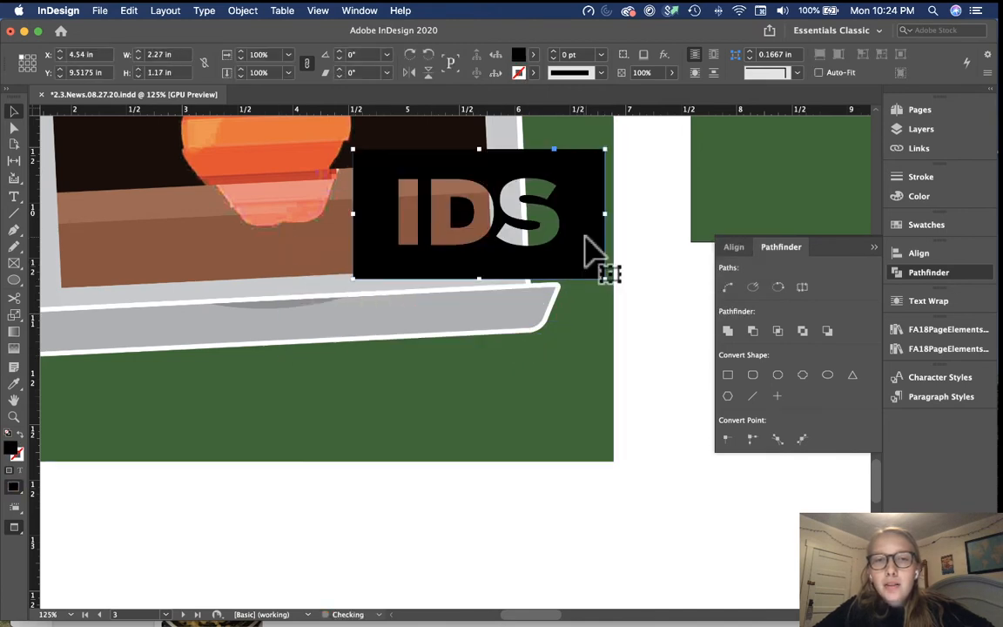
Move the black "IDS" block down and along the laptop's base towards its left end.
left_click_drag(573, 252, 548, 309)
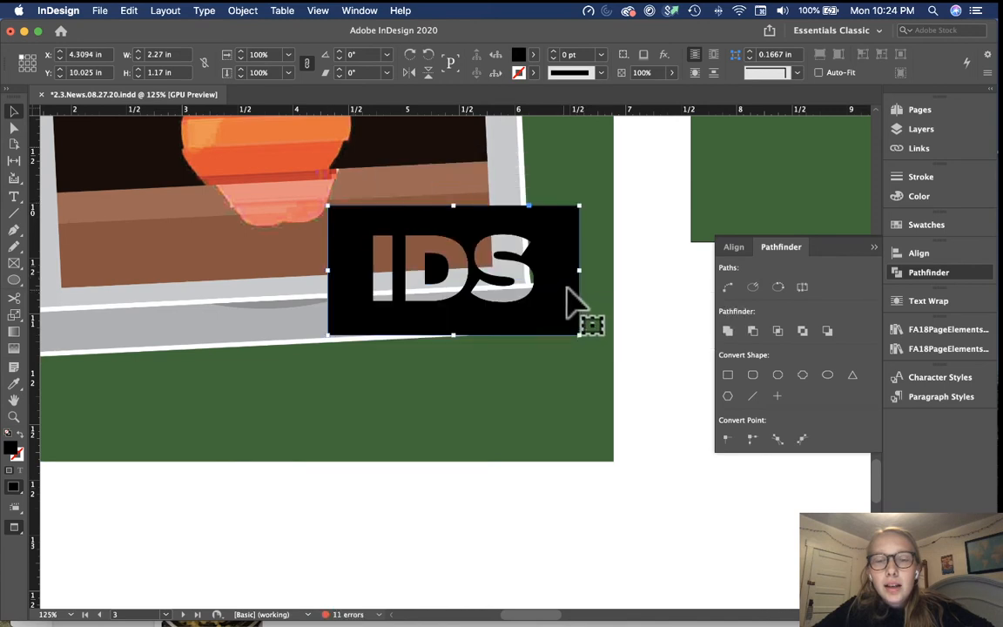
left_click(644, 309)
left_click_drag(548, 292, 434, 341)
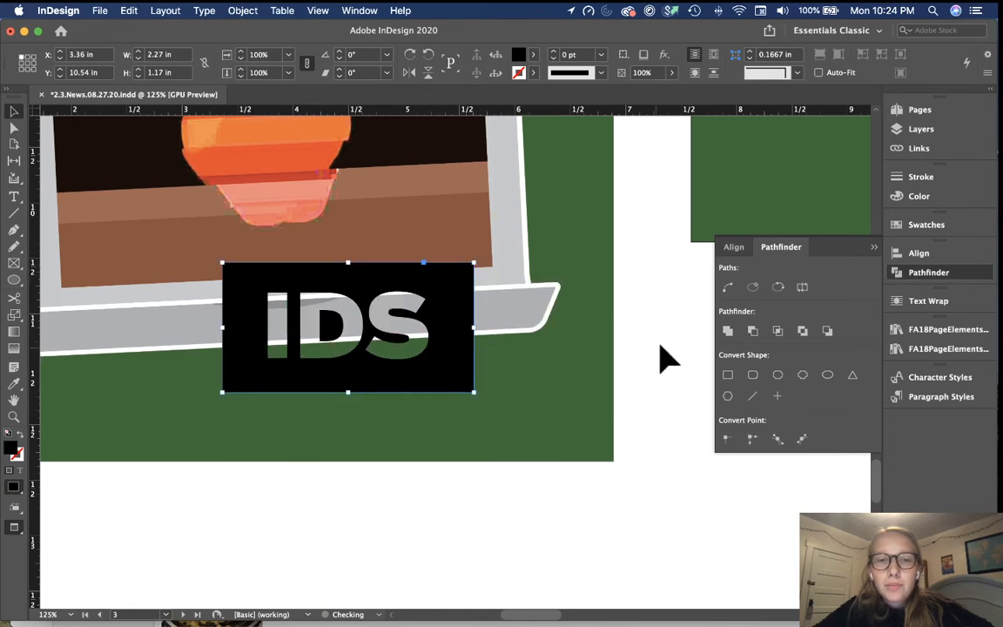
scroll(666, 357, "left", 4)
scroll(666, 357, "up", 2)
left_click_drag(583, 392, 417, 402)
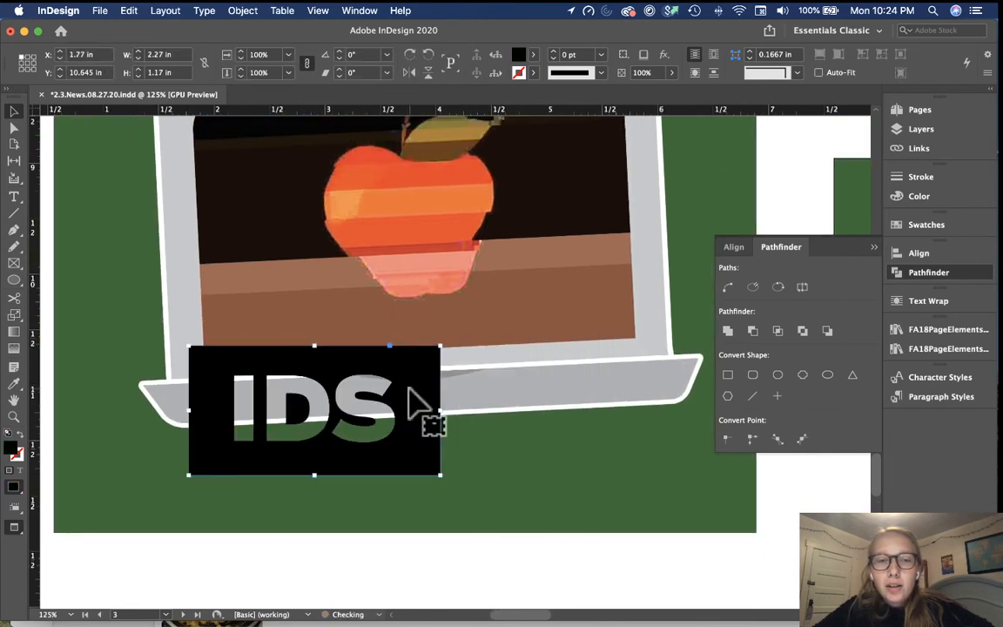
Move the "IDS" block across the bottom edge of the green picture background and deselect it.
scroll(409, 386, "left", 3)
scroll(409, 387, "down", 3)
left_click_drag(463, 362, 544, 477)
left_click(651, 511)
key("super+minus")
key("super+minus")
key("super+minus")
key("super+minus")
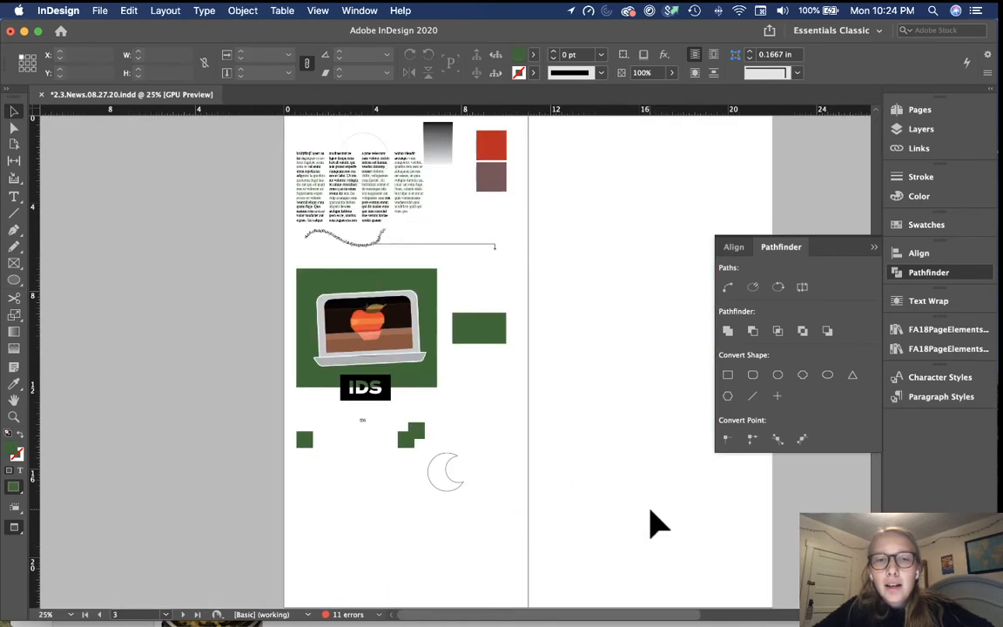
key("super+equal")
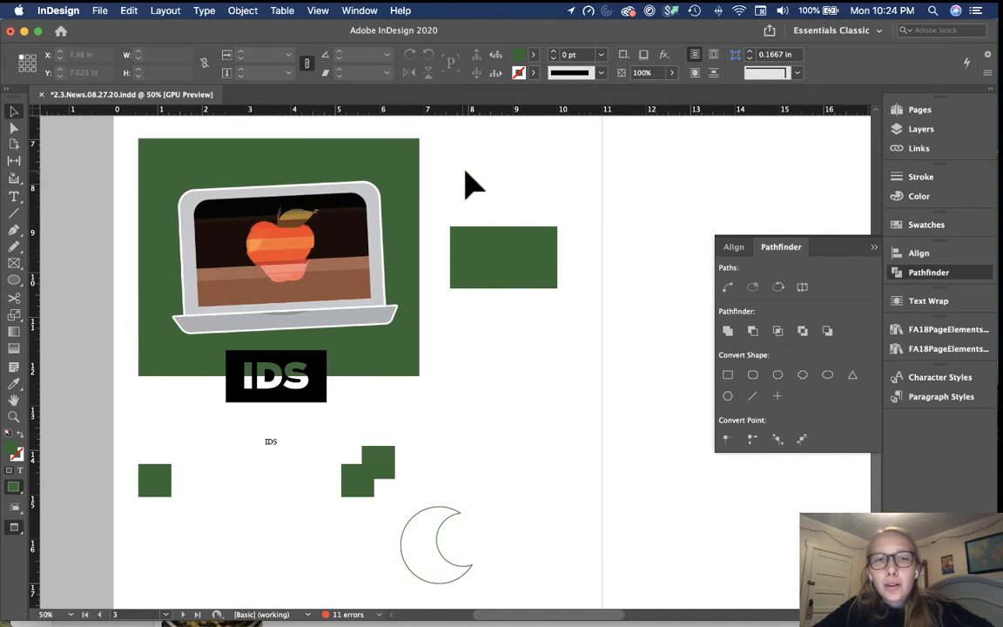
Place the "IDS" block flush in the top-left corner of the green laptop picture and deselect it.
left_click_drag(324, 380, 228, 162)
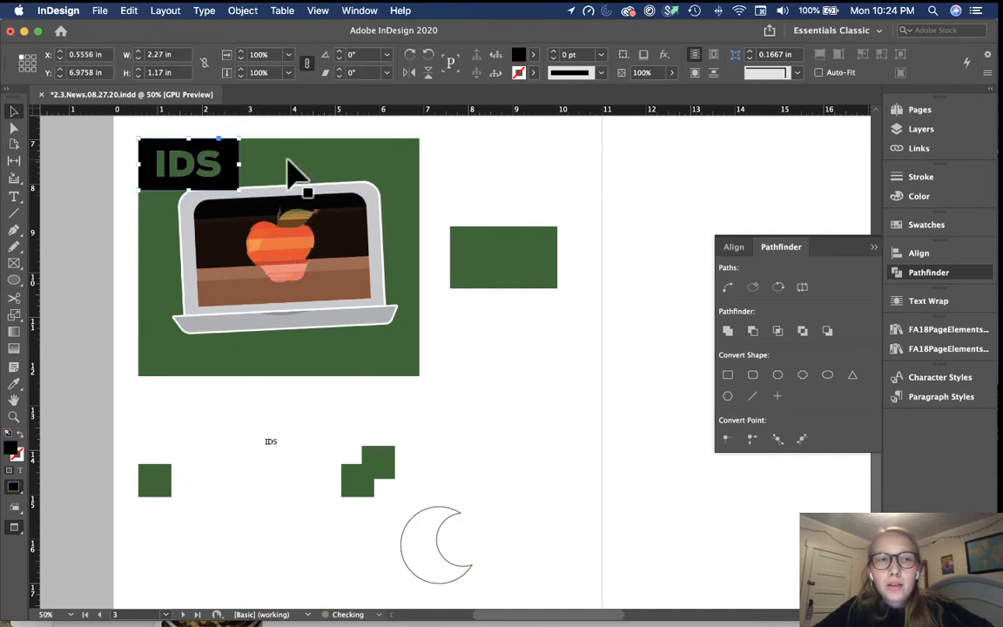
left_click(314, 134)
scroll(315, 135, "up", 3)
scroll(315, 135, "left", 3)
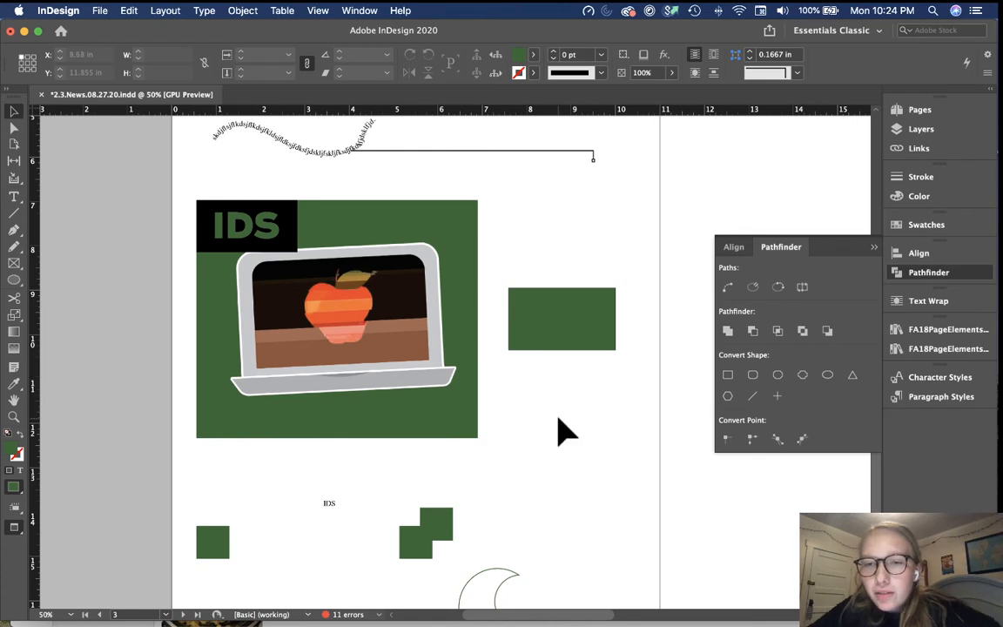
Convert the green rectangle beside the picture to a rounded rectangle, a bevelled rectangle, an ellipse and a triangle in turn.
key("super+equal")
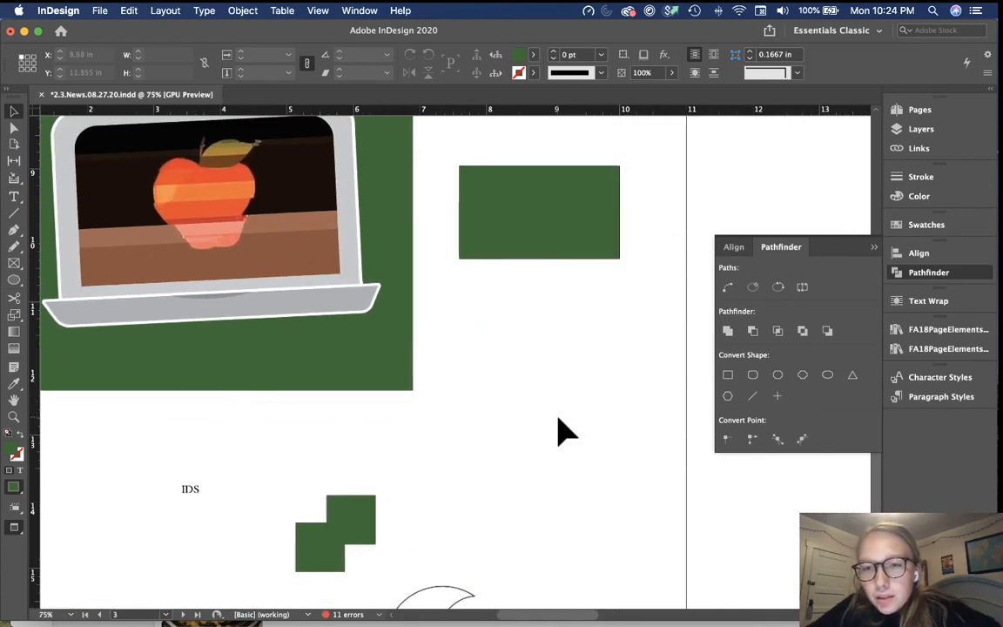
scroll(562, 430, "up", 2)
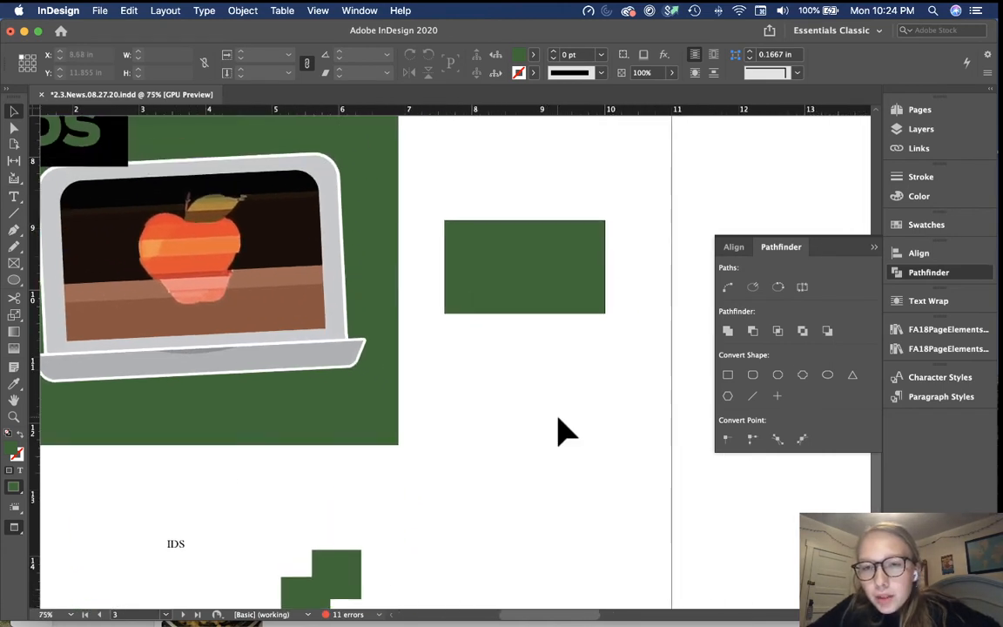
scroll(561, 431, "down", 5)
scroll(561, 427, "up", 8)
left_click(564, 383)
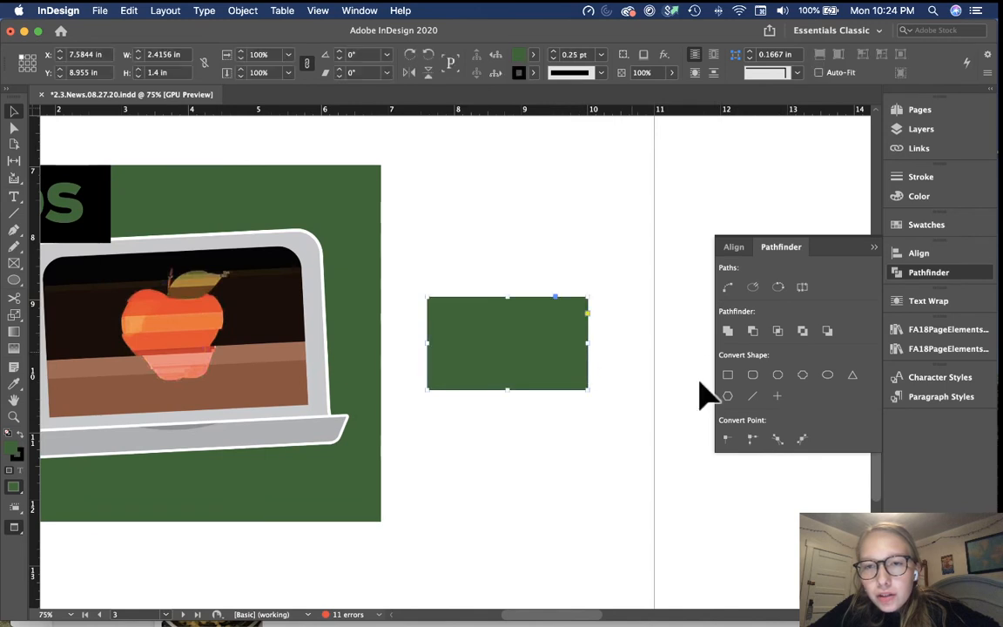
left_click(752, 376)
left_click(778, 377)
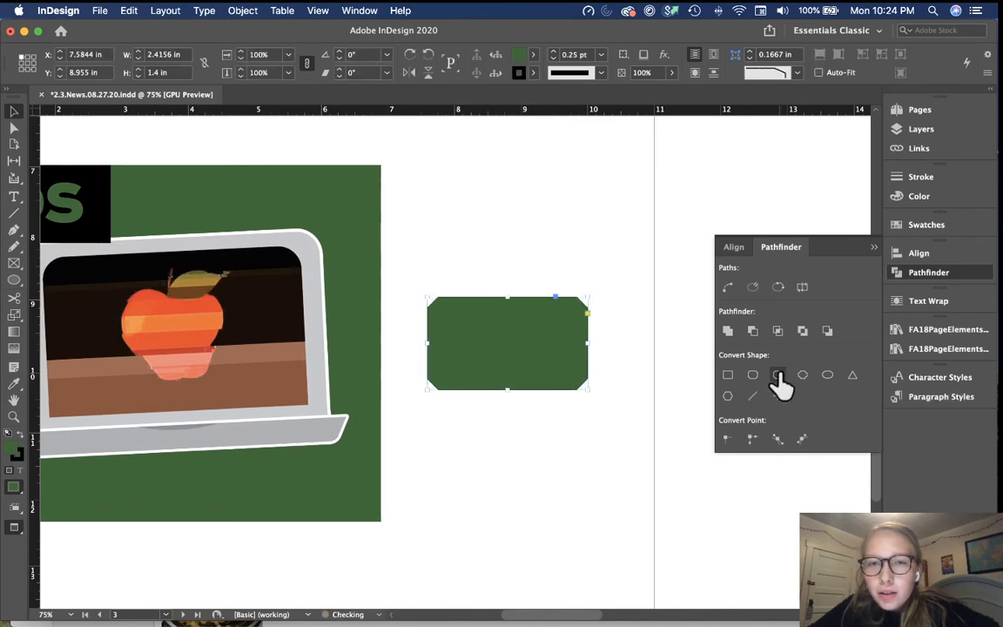
left_click(826, 383)
left_click(851, 376)
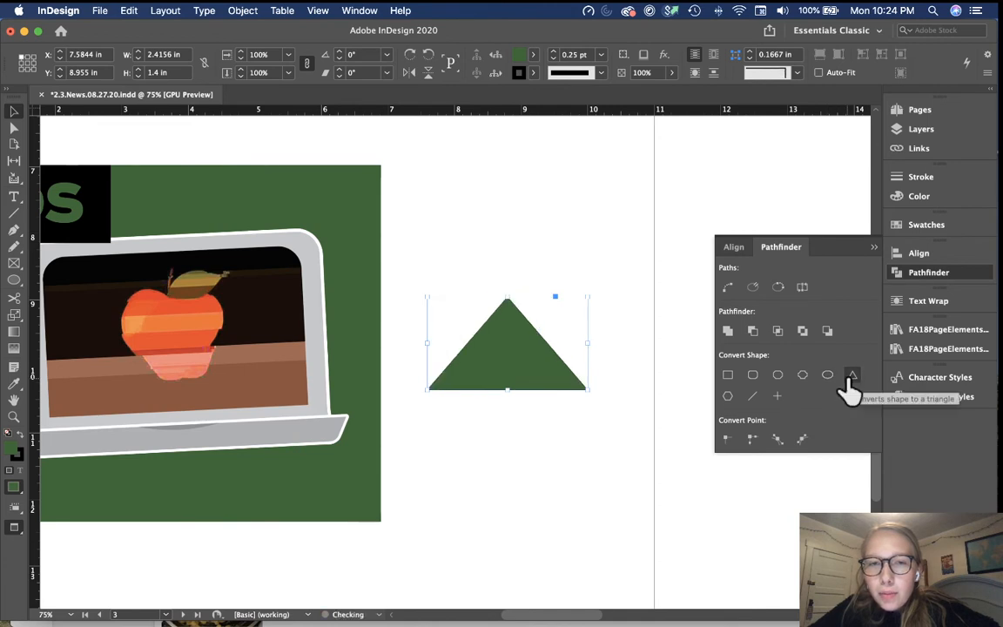
Convert the triangle to a polygon, a line and an orthogonal line in turn, and try to convert it back to a rectangle.
left_click(727, 396)
left_click(752, 398)
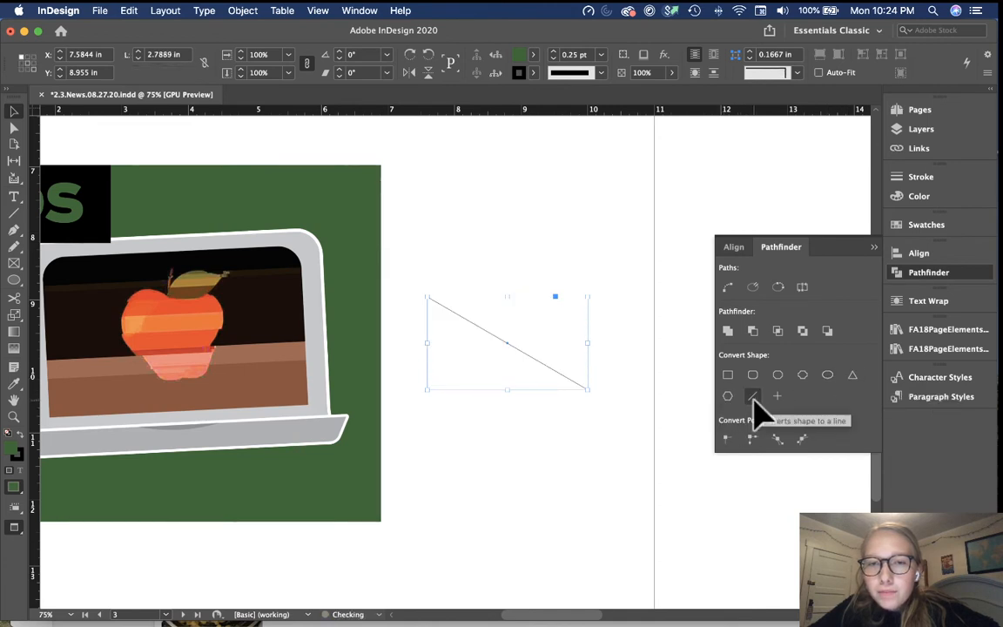
left_click(777, 398)
left_click(729, 375)
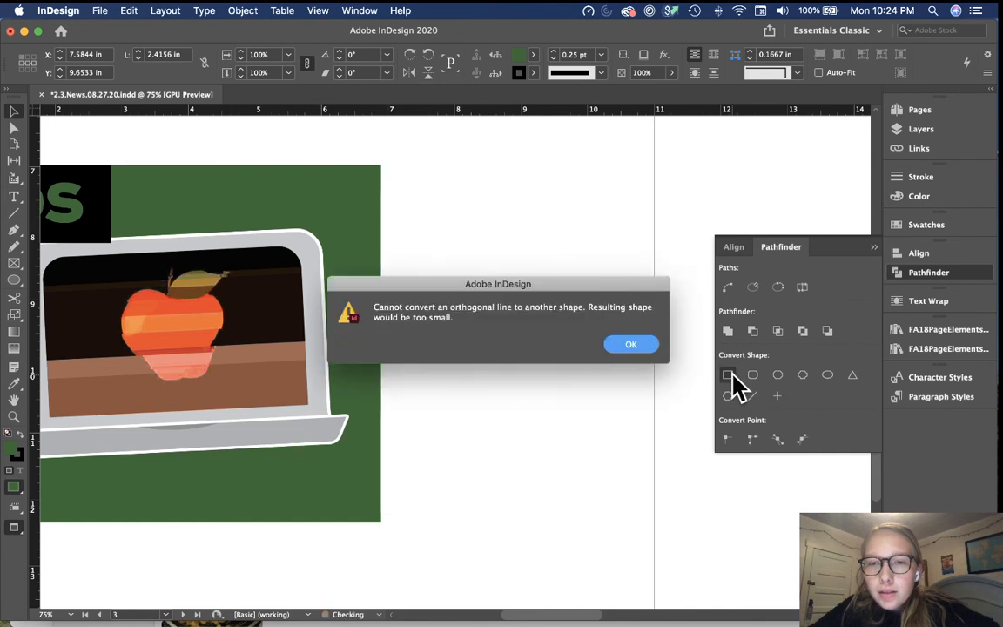
left_click(635, 348)
Undo the series of shape conversions to bring back the green rectangle.
key("super+z")
key("super+z")
key("super+z")
key("super+z")
key("super+z")
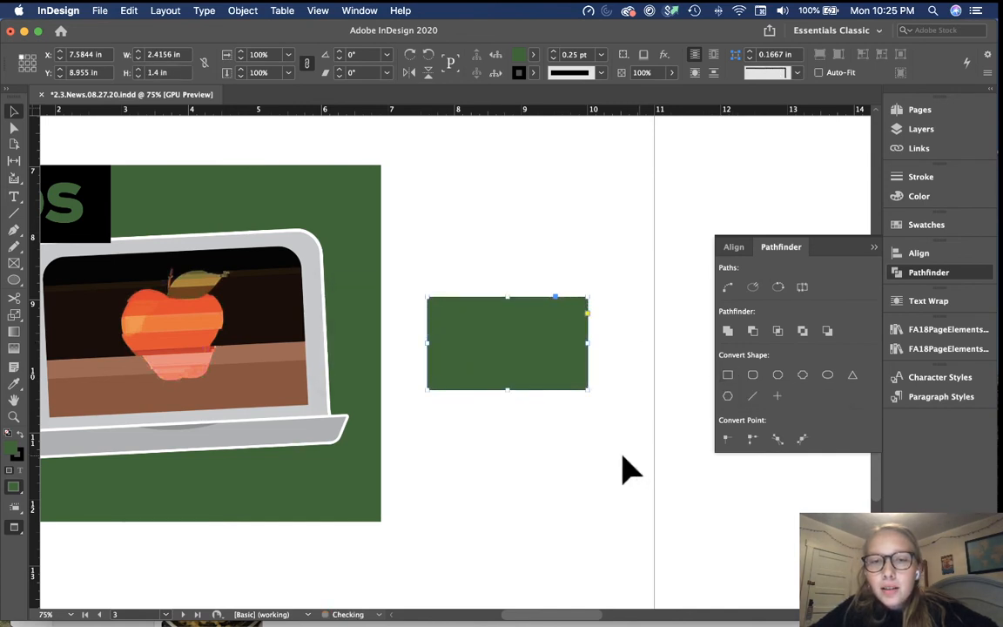
key("super+z")
Open the Text Wrap settings with the four-column text and the shapes at the top of the page in view.
key("super+minus")
scroll(583, 464, "down", 5)
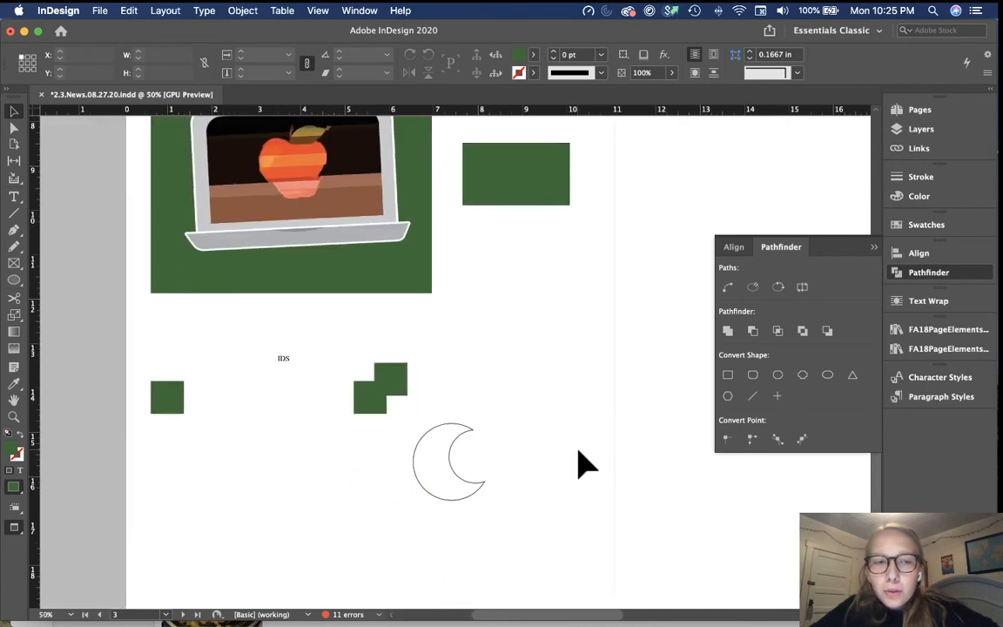
scroll(583, 464, "up", 5)
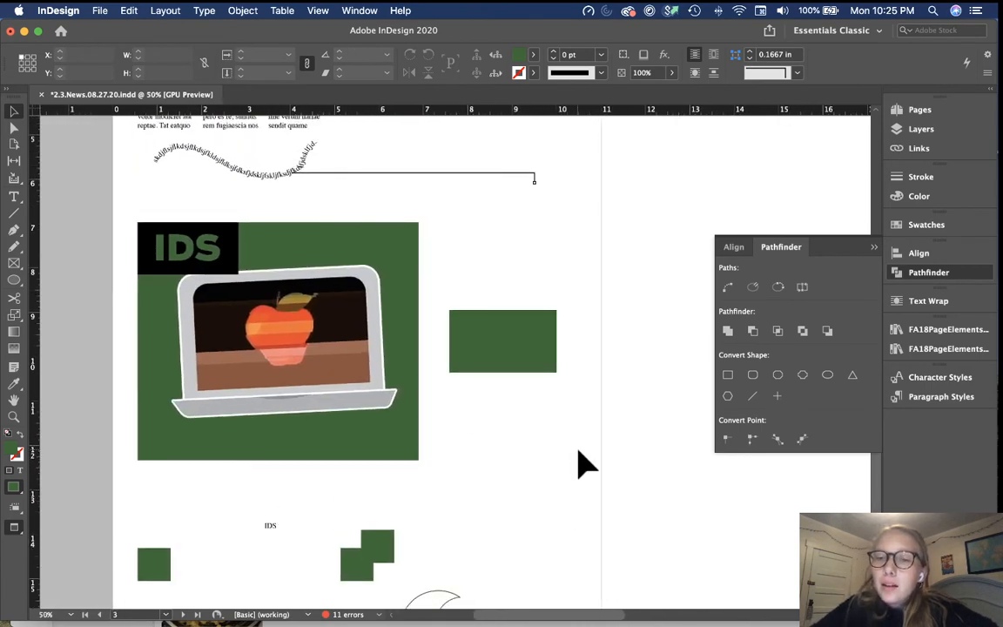
scroll(583, 464, "down", 1)
scroll(583, 464, "up", 5)
scroll(586, 464, "left", 2)
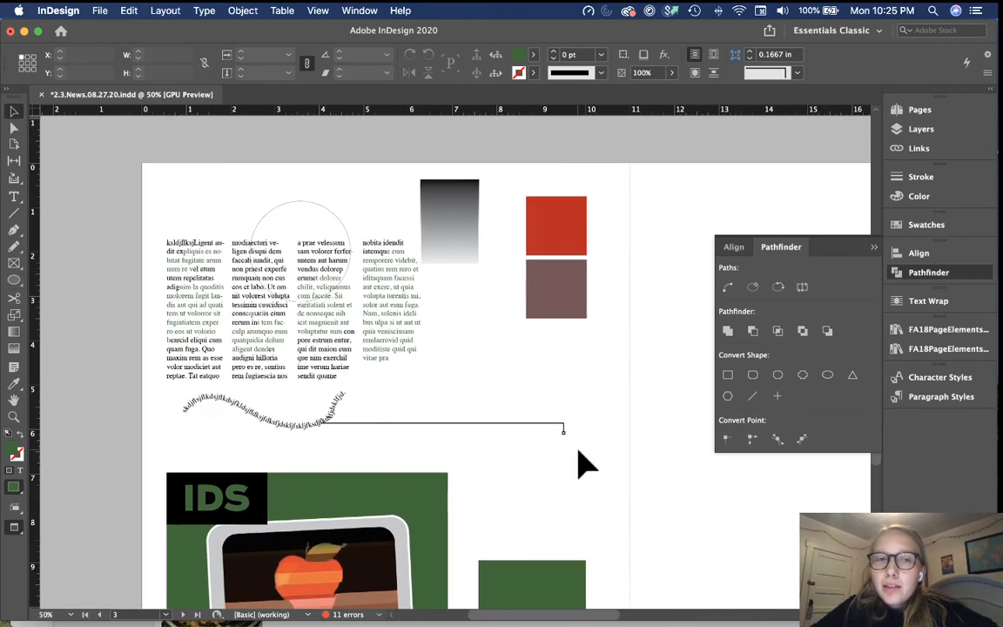
key("super+equal")
key("super+equal")
scroll(587, 464, "up", 5)
scroll(583, 464, "down", 5)
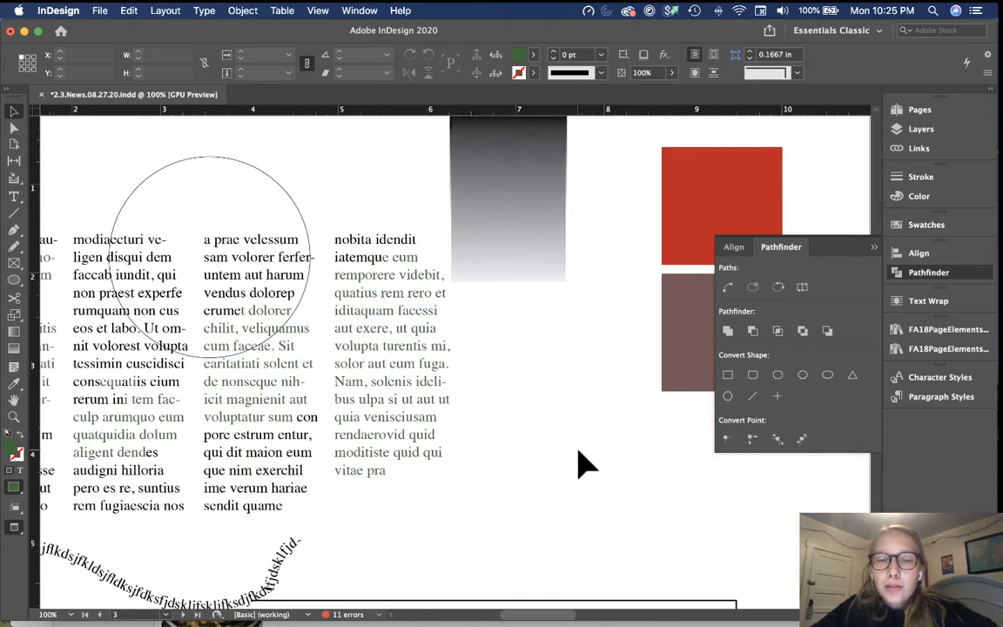
left_click(958, 303)
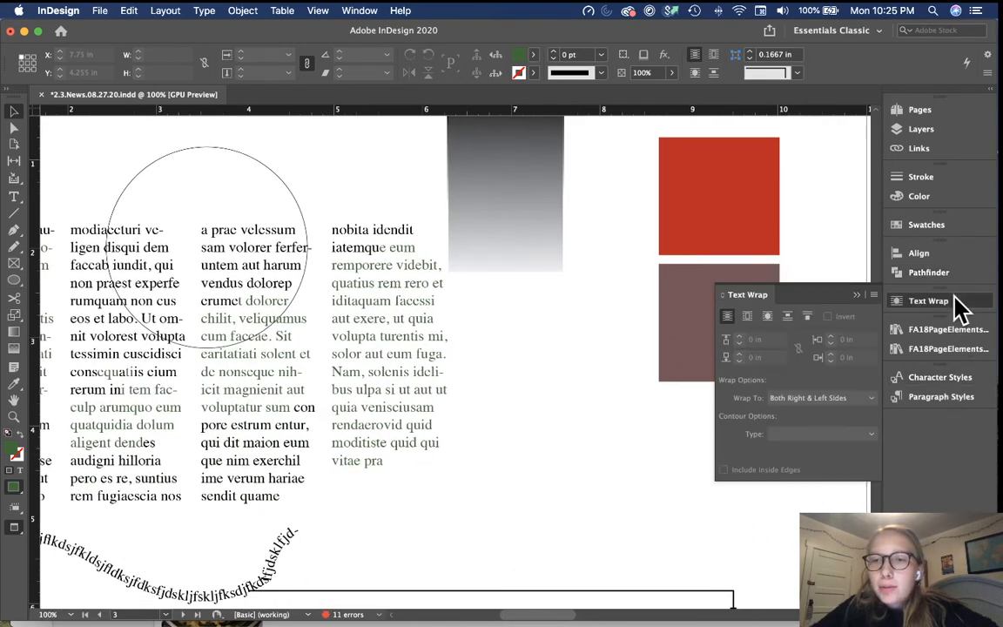
scroll(620, 168, "left", 2)
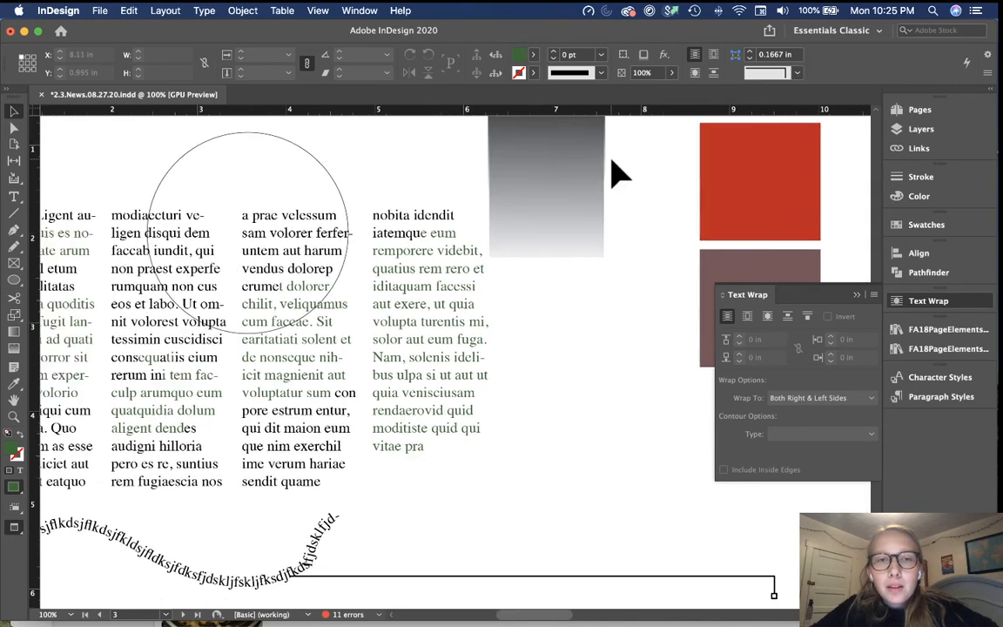
Move the gradient-filled rectangle over the upper part of the fourth text column and remove its stroke.
mouse_move(575, 174)
left_mouse_down()
mouse_move(463, 273)
mouse_move(458, 302)
left_mouse_up()
left_click(534, 74)
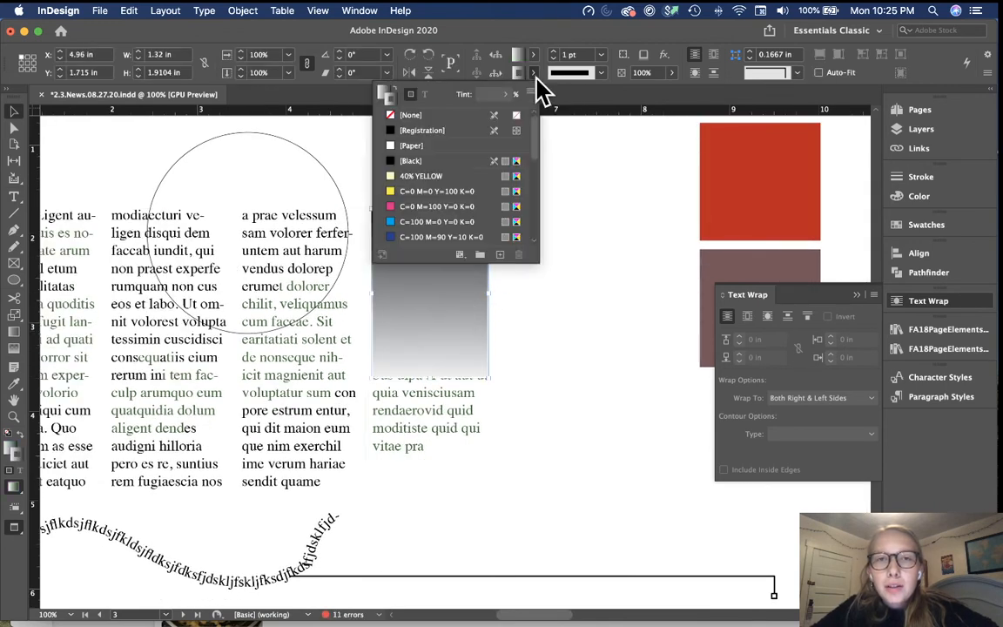
left_click(425, 115)
left_click(346, 149)
scroll(386, 147, "left", 5)
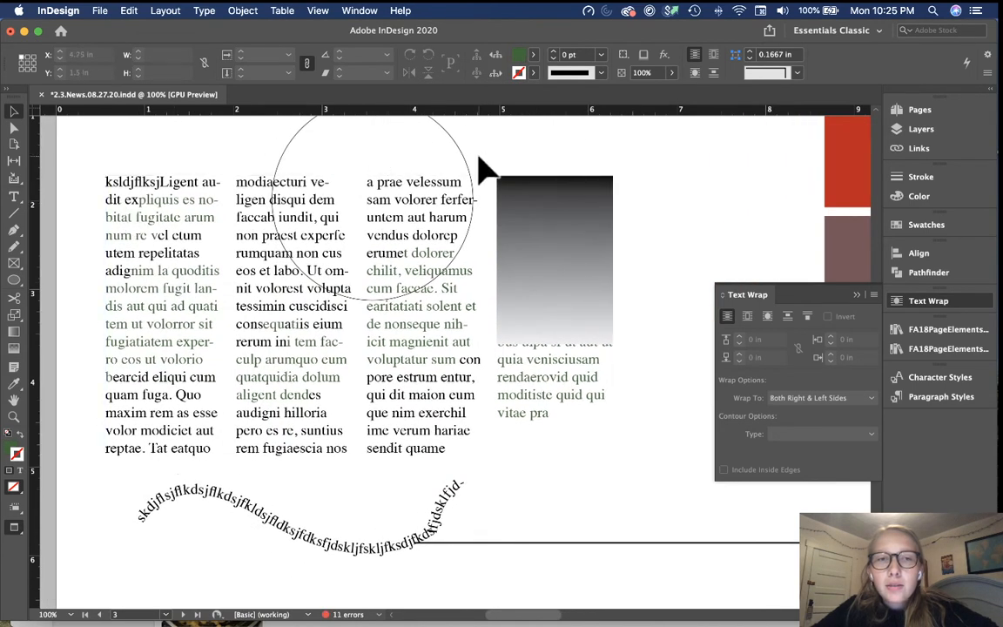
scroll(437, 157, "right", 2)
scroll(436, 156, "up", 2)
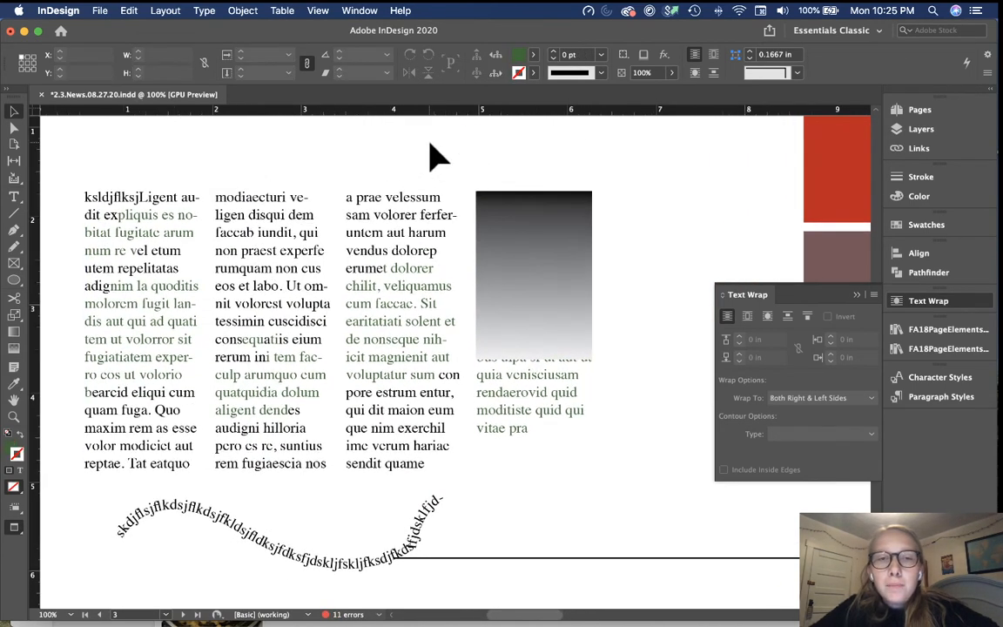
Move the gradient rectangle off the fourth text column, and undo the move.
left_click_drag(507, 220, 672, 229)
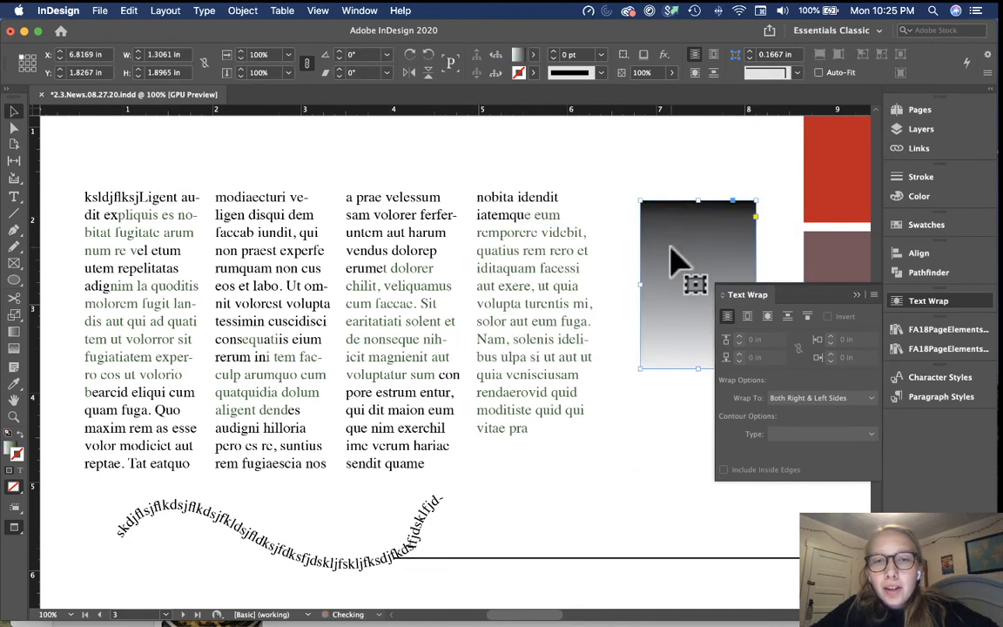
key("super+z")
Apply text wrap around the bounding box to the gradient rectangle over the fourth column.
left_click(531, 153)
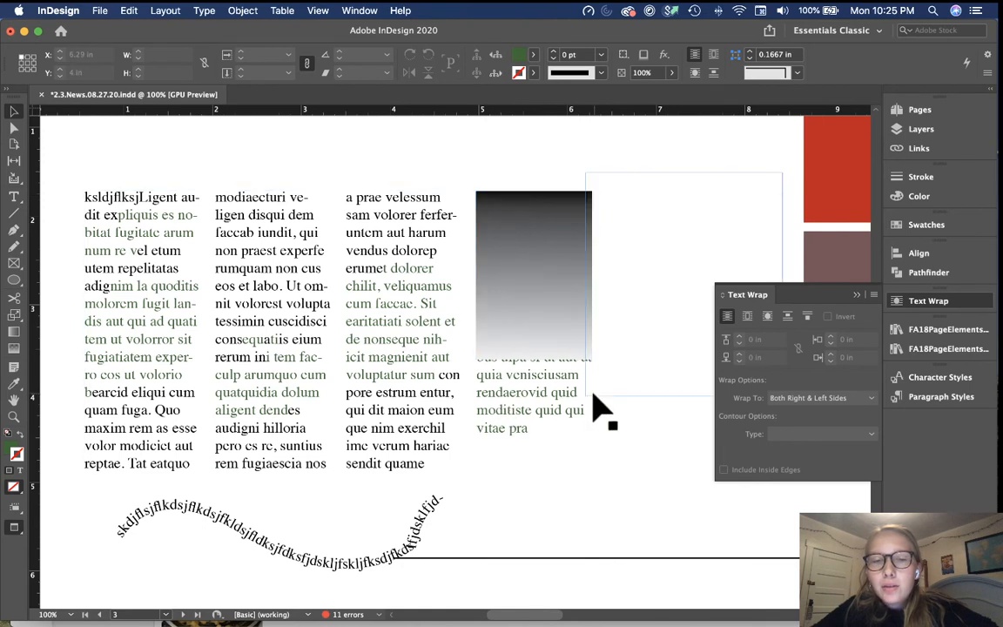
left_click(520, 261)
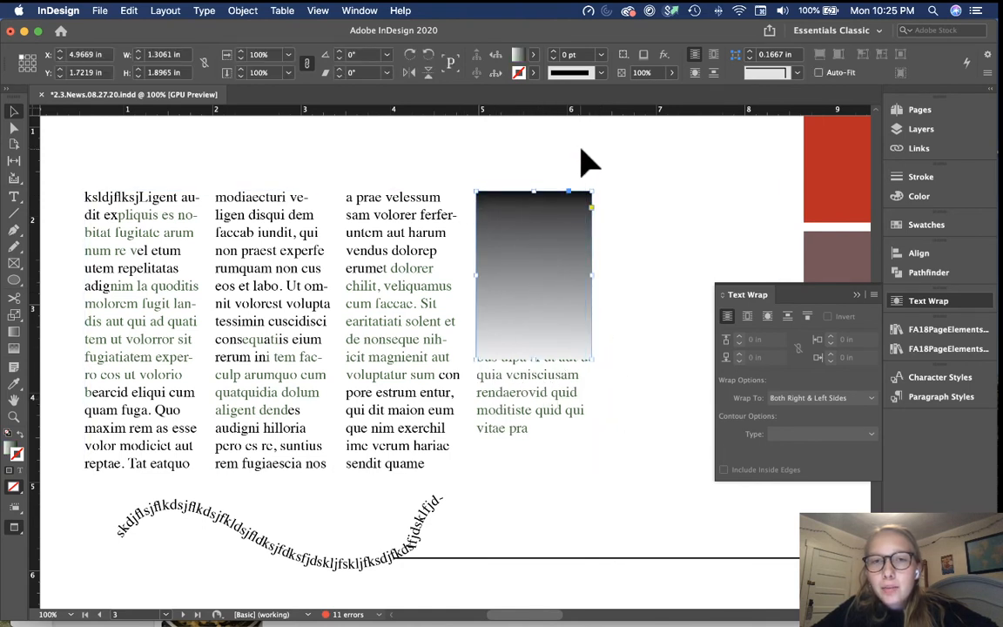
left_click(748, 318)
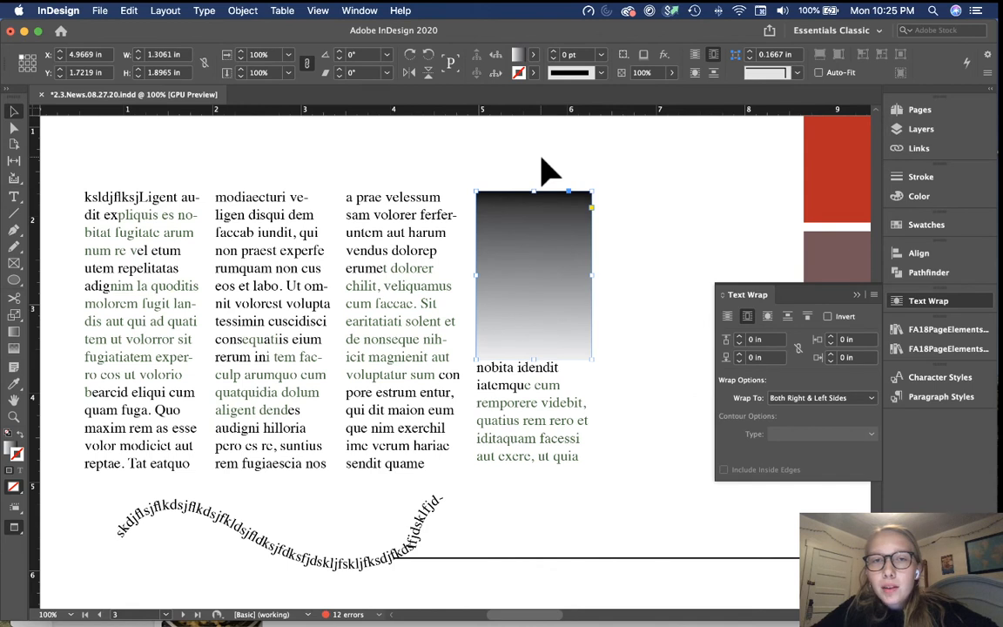
Remove the gradient rectangle's fill to expose the wrapped area behind it, and undo the fill change.
left_click(534, 57)
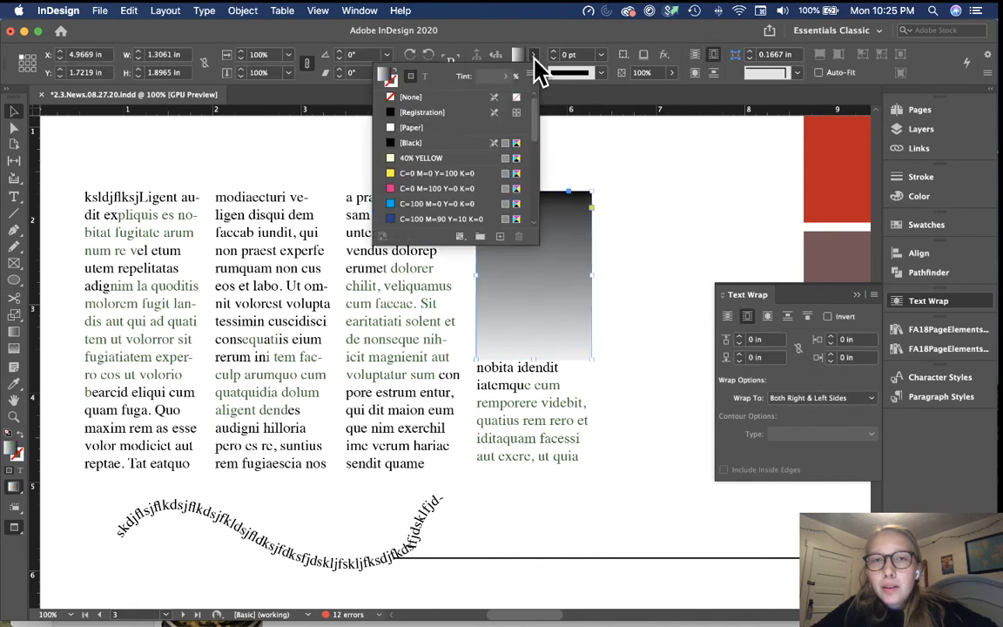
left_click(450, 96)
left_click(577, 138)
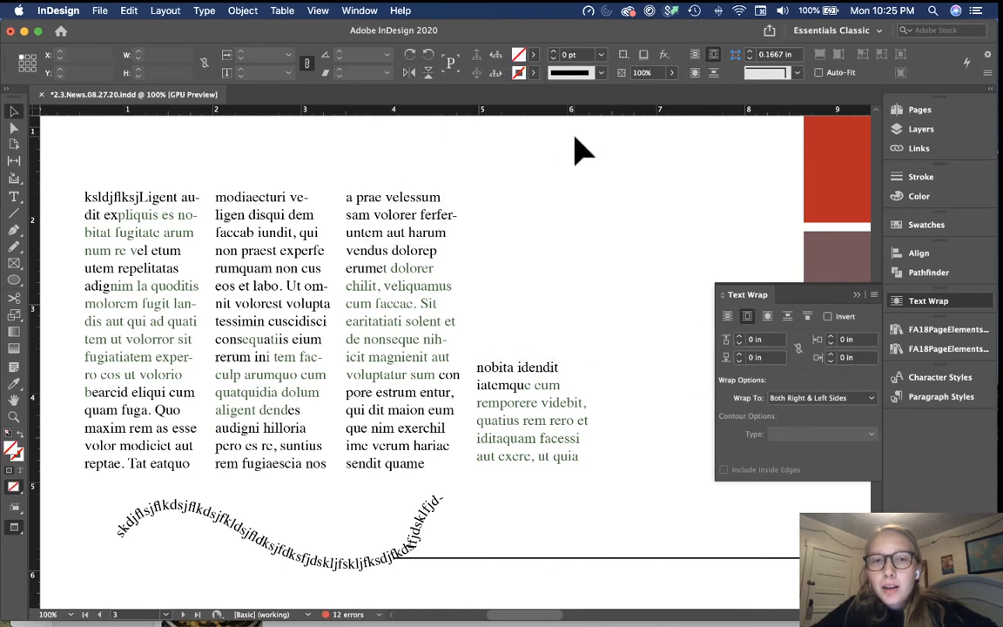
left_click(554, 228)
key("super+z")
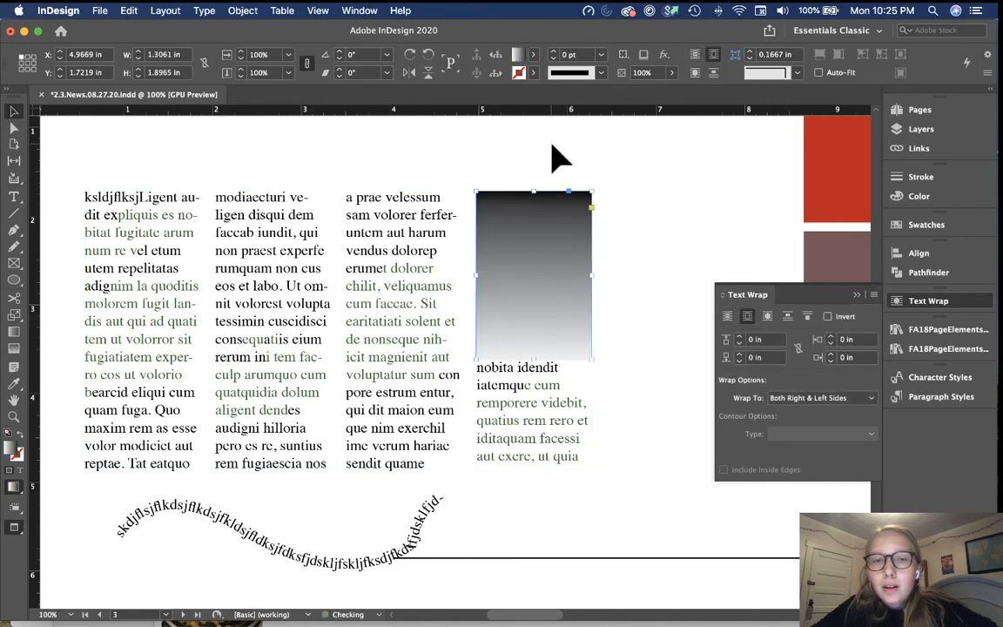
left_click(559, 157)
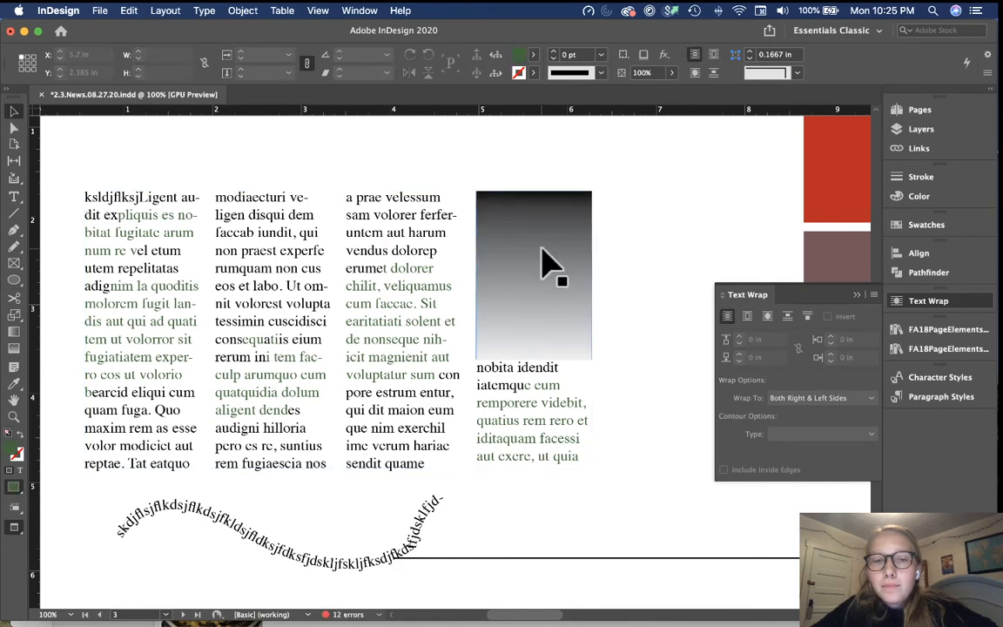
Set the gradient rectangle's bottom text wrap offset to 0.1875 in.
left_click(541, 261)
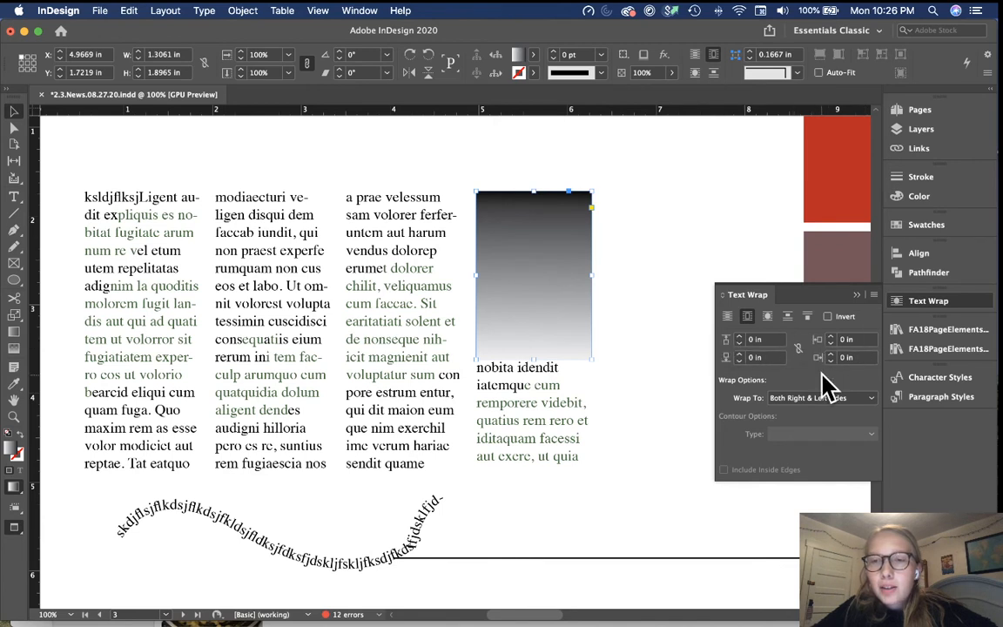
left_click(740, 354)
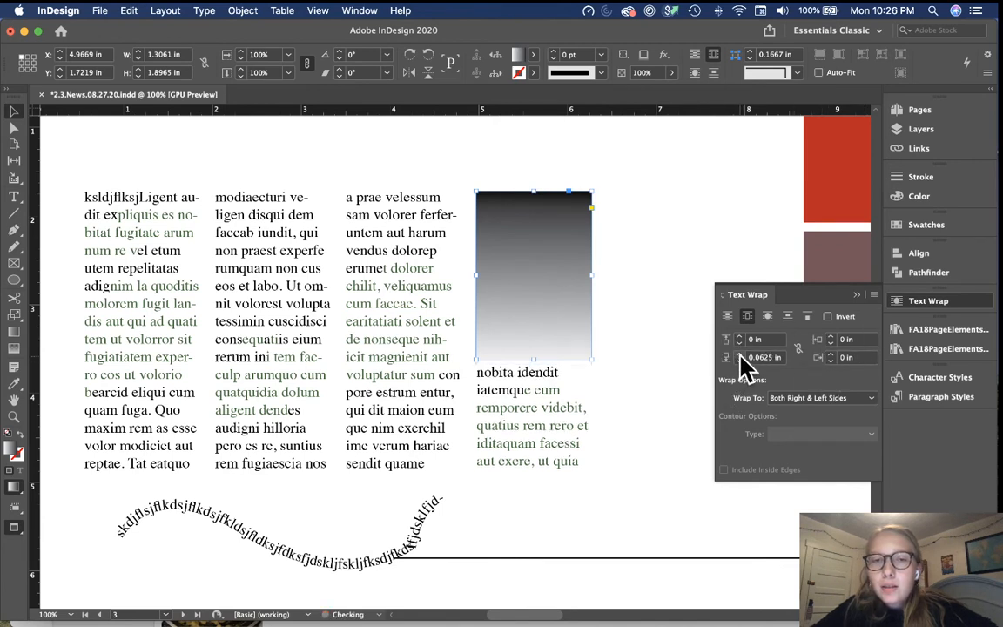
left_click(740, 355)
left_click(740, 355)
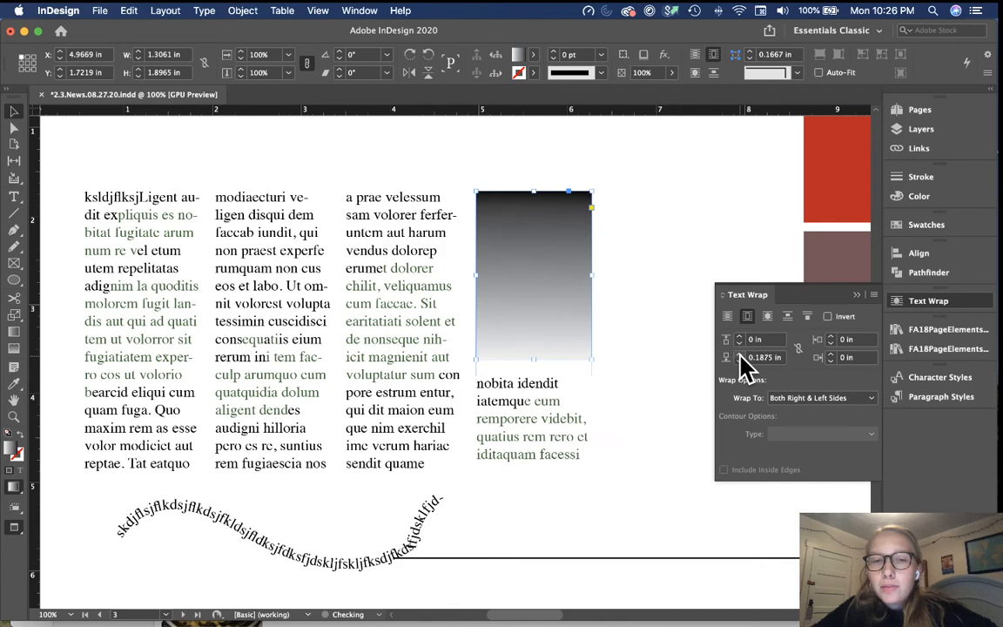
left_click(740, 356)
left_click(740, 362)
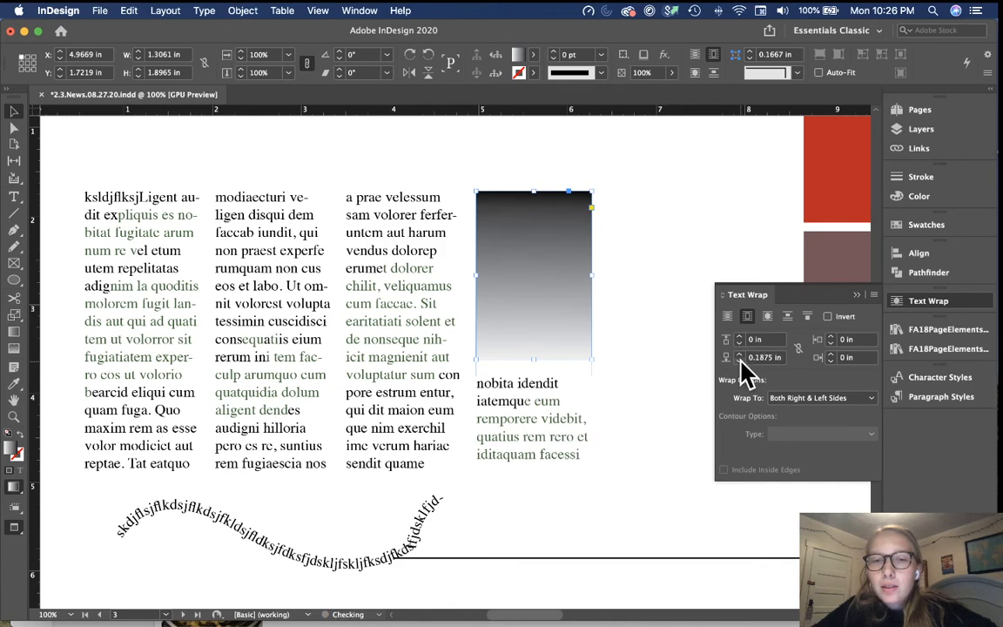
Extend the four-column text frame downward to a height of about 3.65 in so the overset text fits.
left_click(550, 514)
left_click(525, 467)
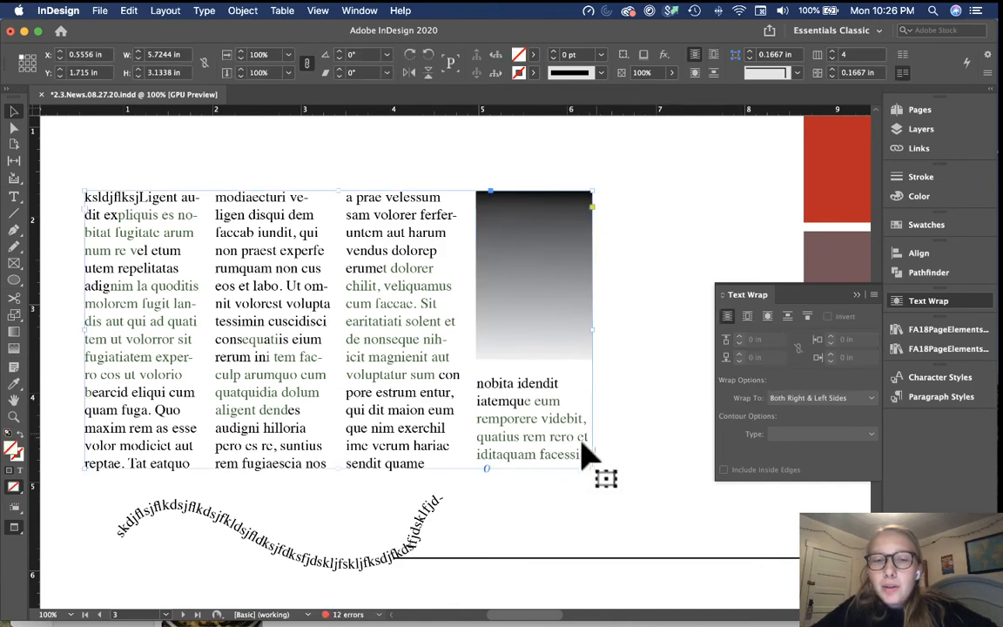
scroll(593, 487, "down", 2)
scroll(593, 487, "left", 2)
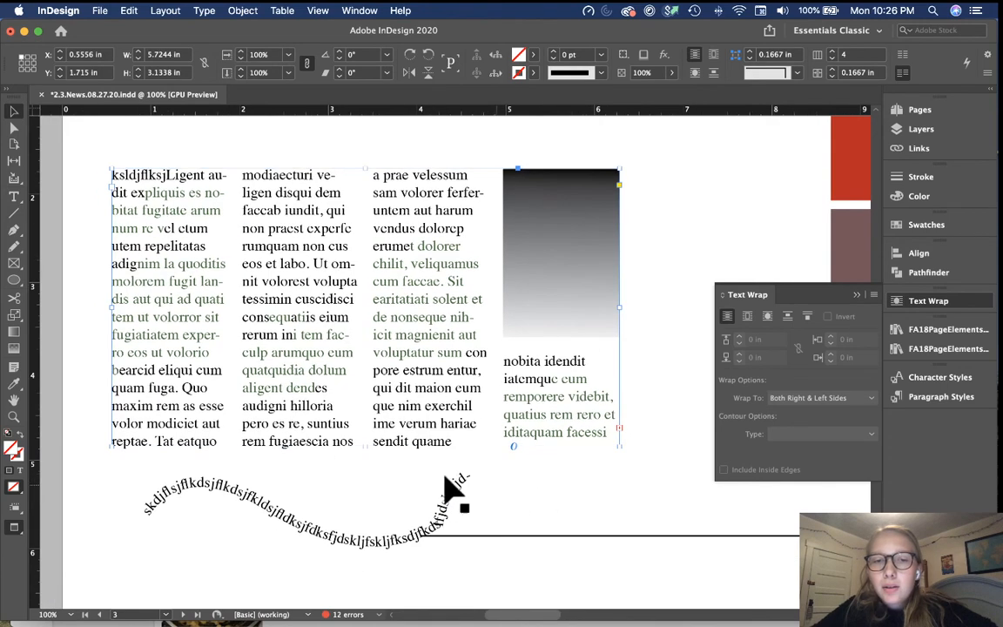
left_click_drag(367, 446, 369, 481)
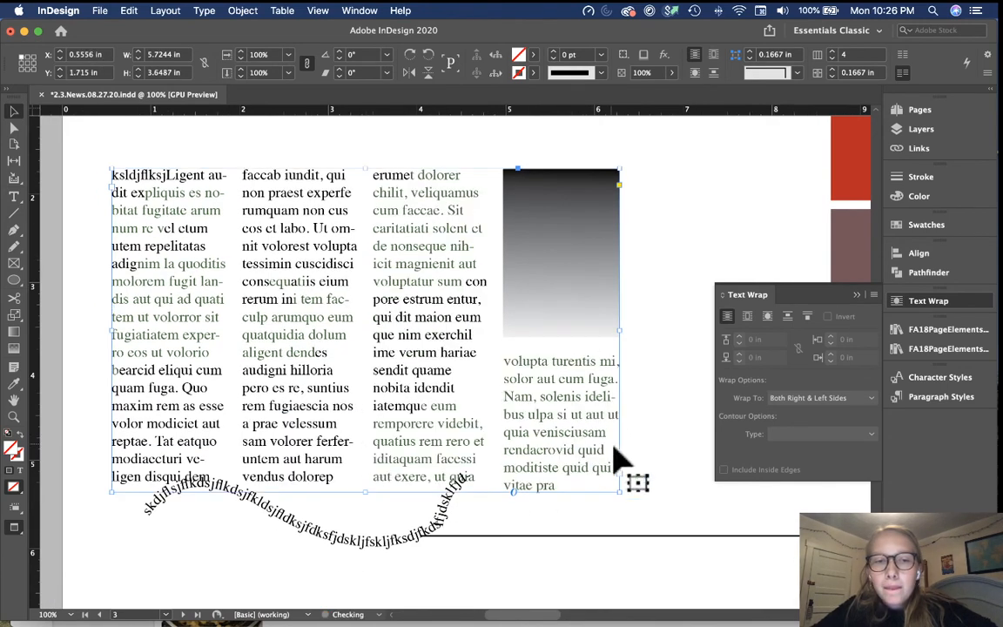
Move the wavy text on a path down, clear of the enlarged four-column text frame.
left_click(642, 474)
left_click_drag(409, 540, 449, 592)
left_click(642, 481)
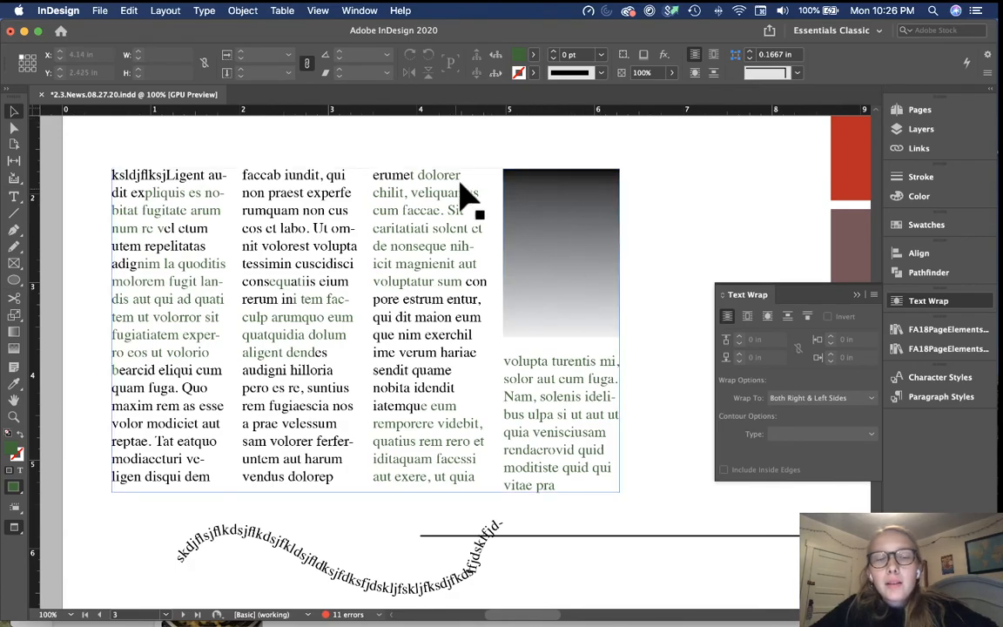
Delete the elevator photo and its caption from the "IU uses new systems to make move in safer" story.
key("super+minus")
scroll(468, 171, "up", 10)
scroll(468, 170, "right", 9)
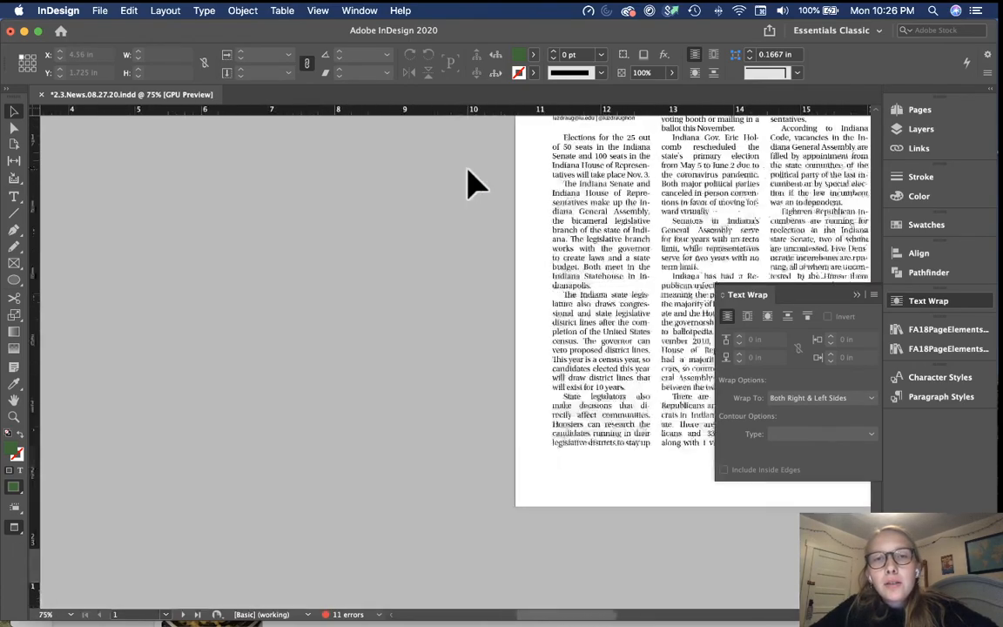
scroll(469, 183, "up", 10)
scroll(468, 183, "right", 3)
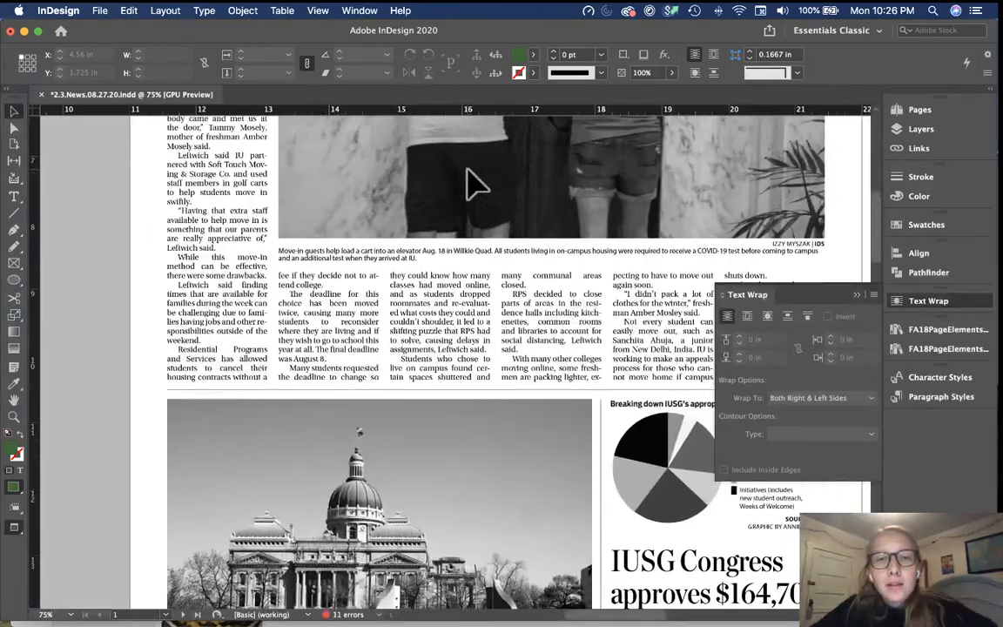
scroll(470, 183, "up", 5)
scroll(470, 182, "right", 2)
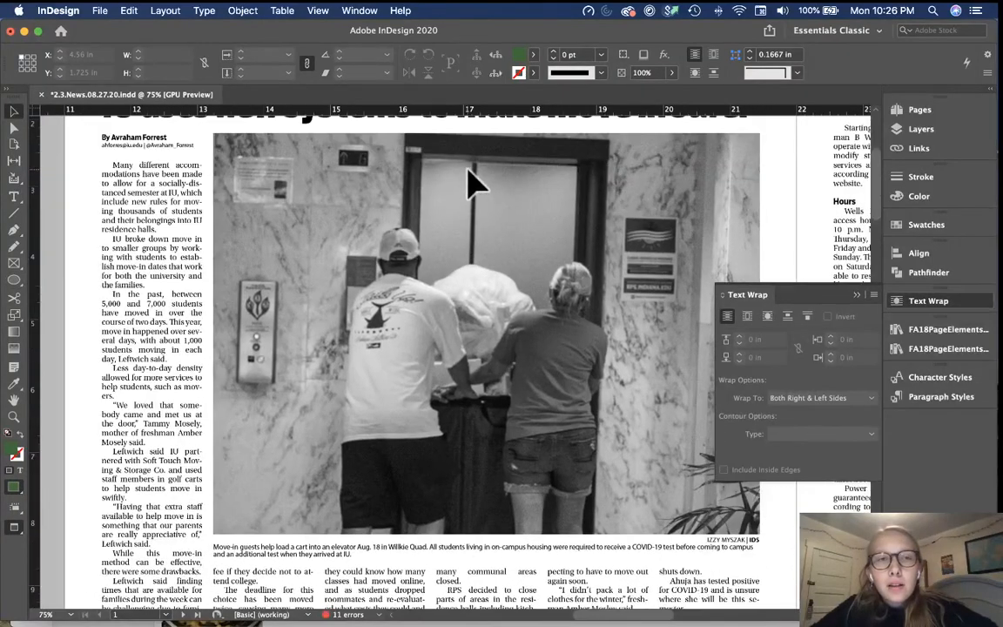
key("super+minus")
left_click(388, 491)
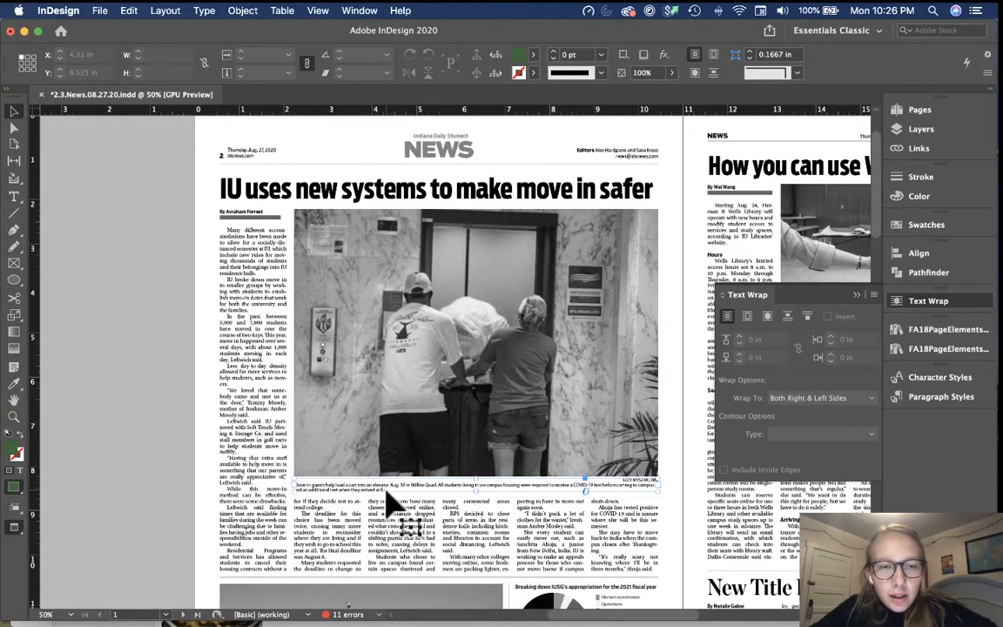
left_click(355, 442, "shift")
key("Delete")
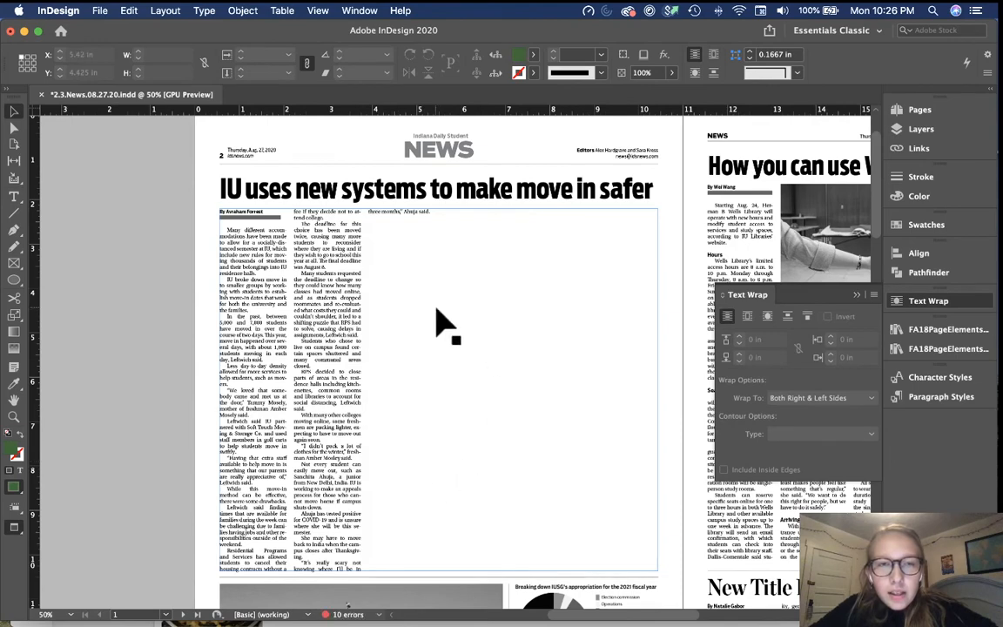
Undo the deletion of the elevator photo and caption, and show the layout's guides and frame edges.
key("w")
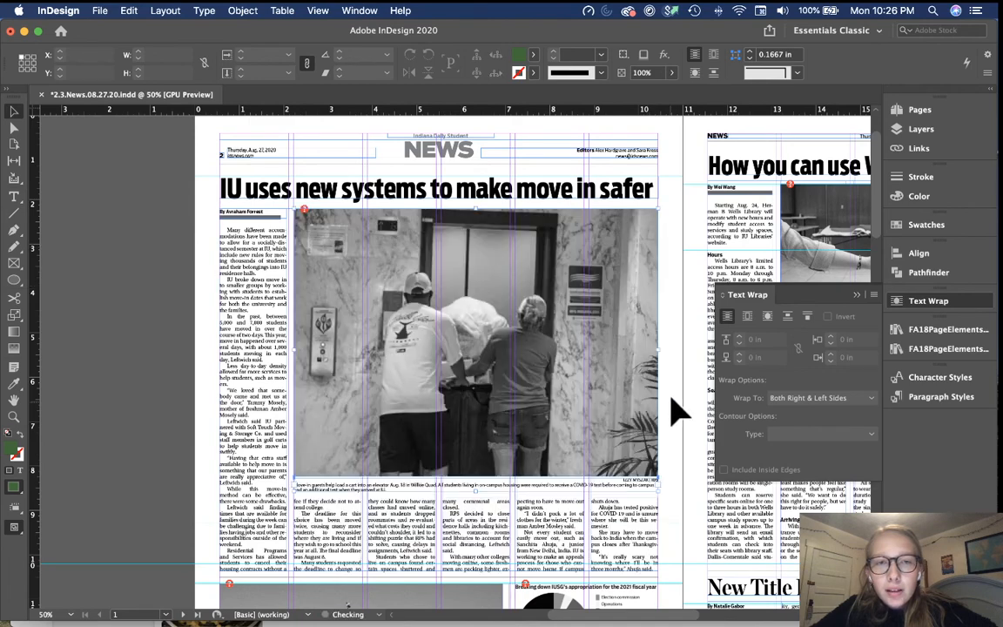
key("super+v")
left_click(103, 392)
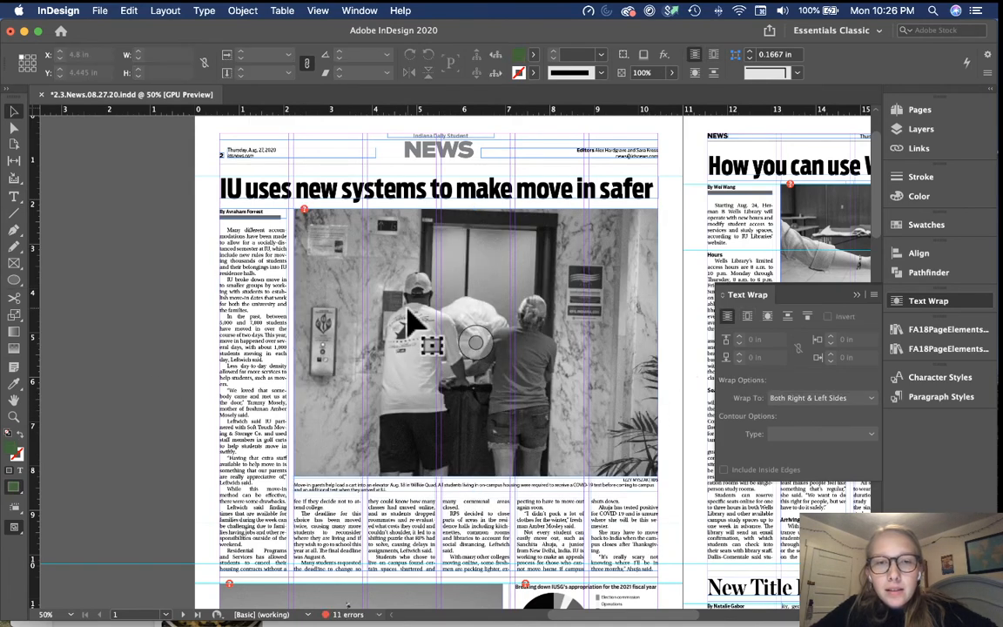
Examine the text wrap settings applied to the caption under the elevator photo.
left_click(407, 308)
left_click(577, 485)
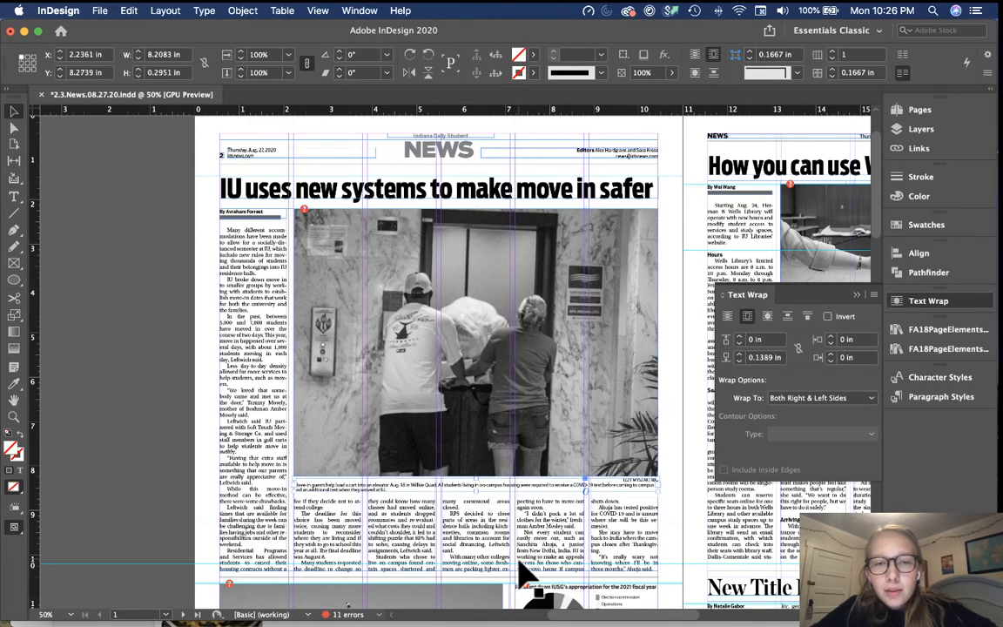
left_click(561, 524)
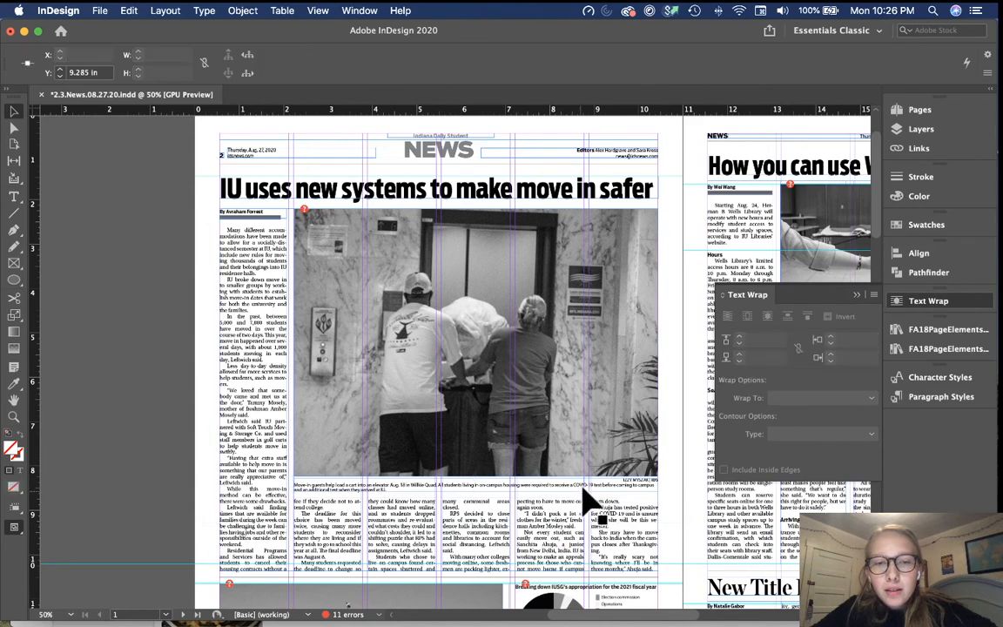
left_click(683, 508)
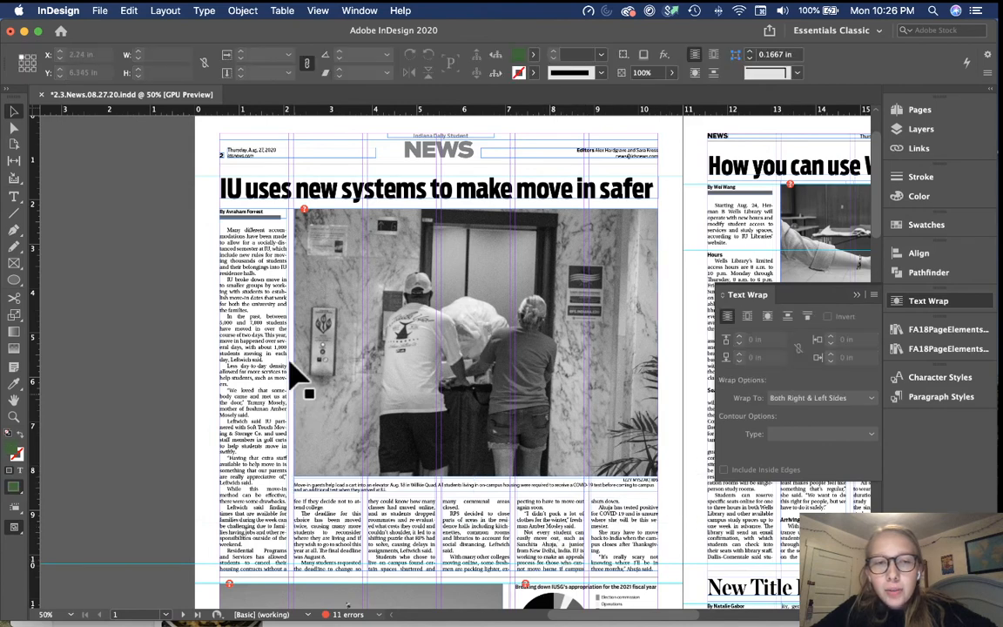
Remove the text wrap from the elevator photo and caption, and move them sideways off the story's first columns.
left_click(644, 475)
left_click(729, 317)
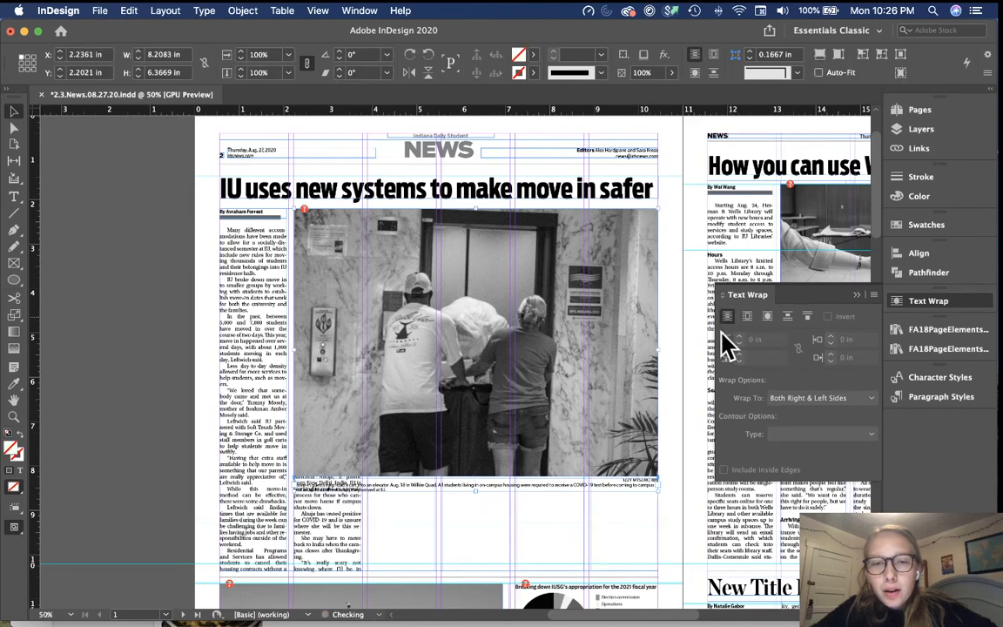
left_click(683, 494)
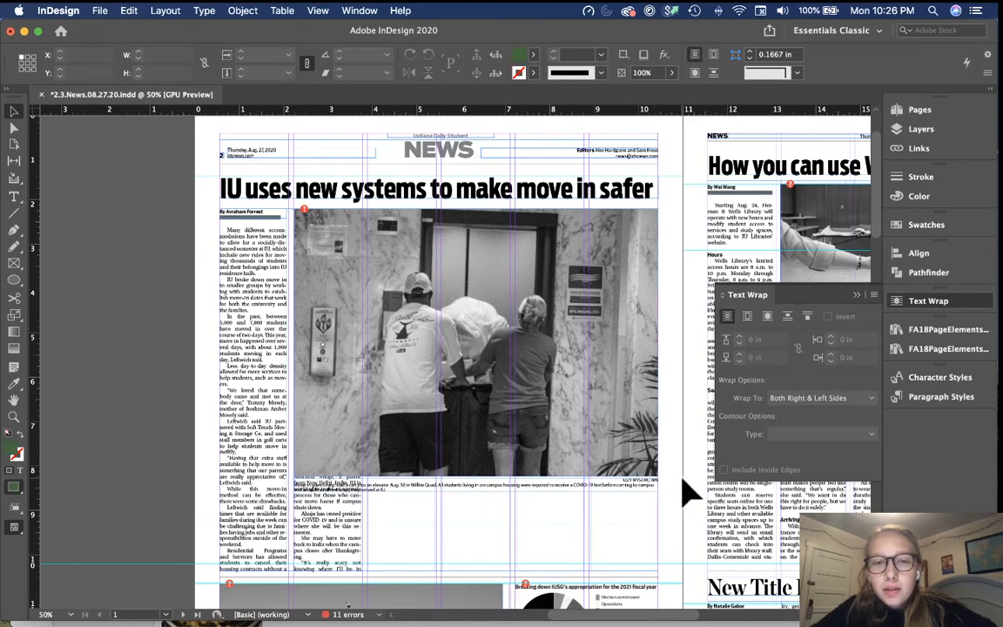
left_click(391, 470)
left_click(550, 418)
left_click_drag(549, 403, 549, 403)
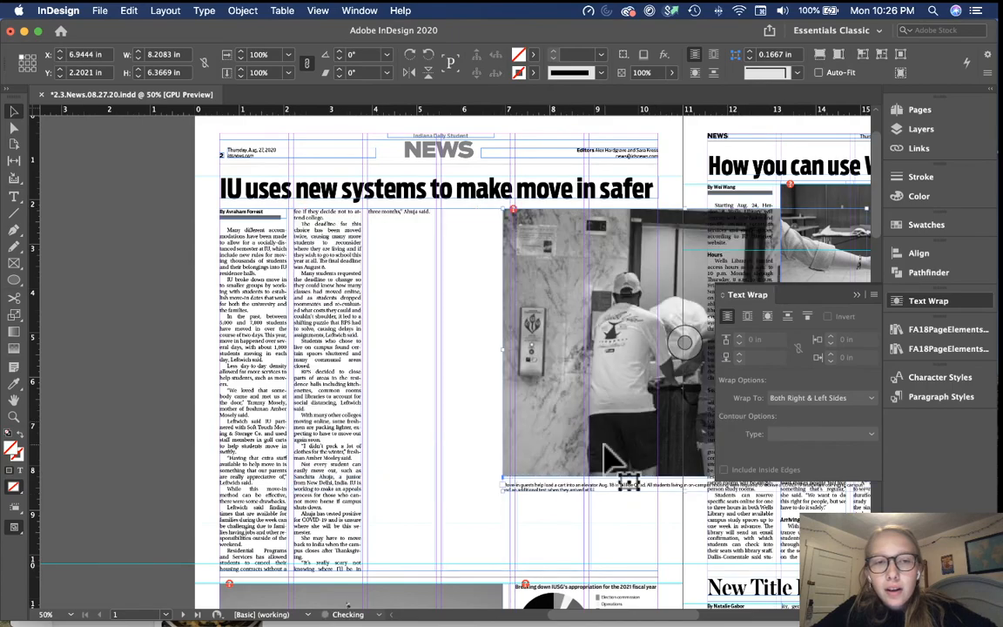
Undo the move and the text wrap removal on the elevator photo and caption.
key("super+z")
key("super+z")
left_click(672, 403)
Examine the photos, captions and stories laid out across both pages of the newspaper spread.
scroll(674, 416, "down", 3)
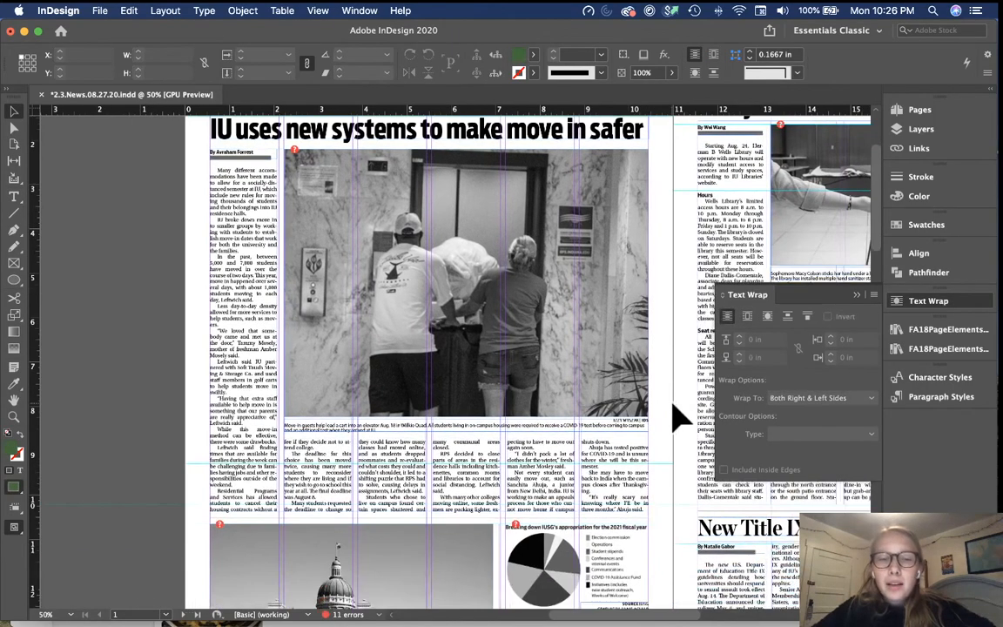
scroll(627, 416, "down", 10)
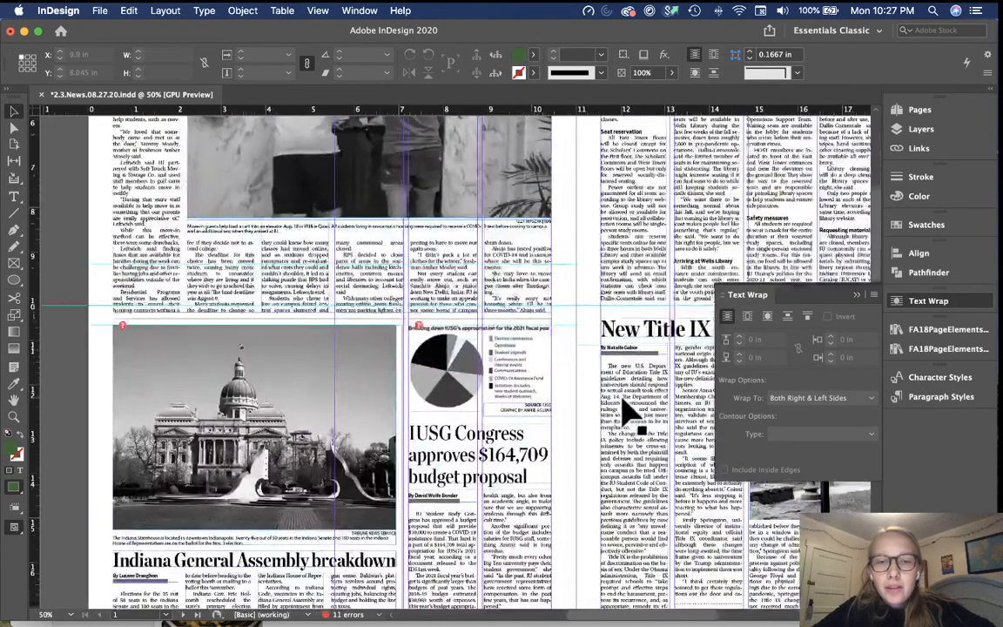
scroll(627, 416, "right", 6)
scroll(626, 406, "right", 4)
scroll(626, 406, "down", 2)
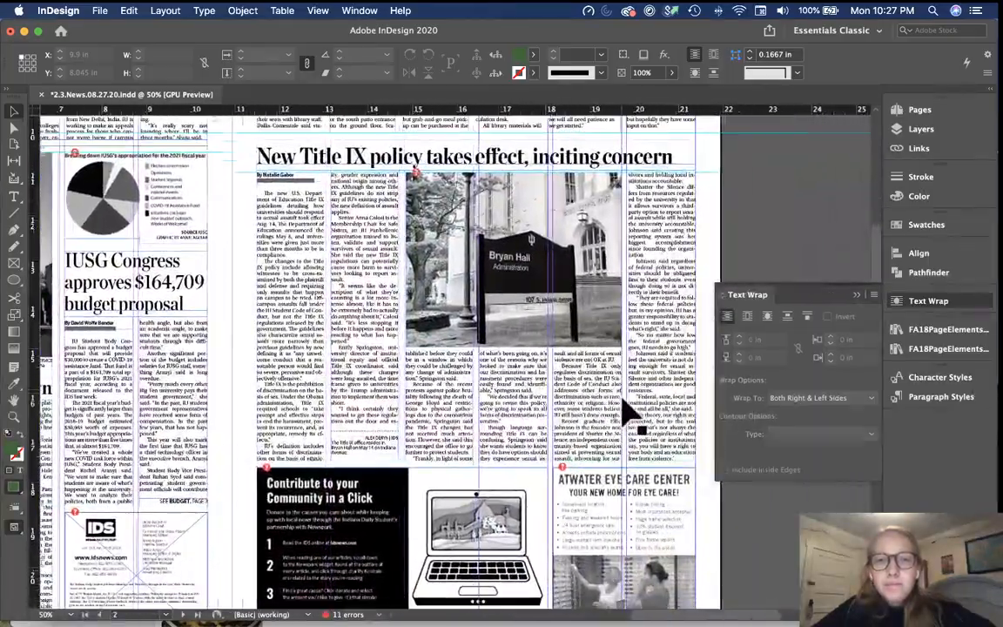
scroll(626, 407, "up", 1)
scroll(626, 407, "down", 4)
scroll(626, 406, "up", 9)
scroll(626, 409, "up", 8)
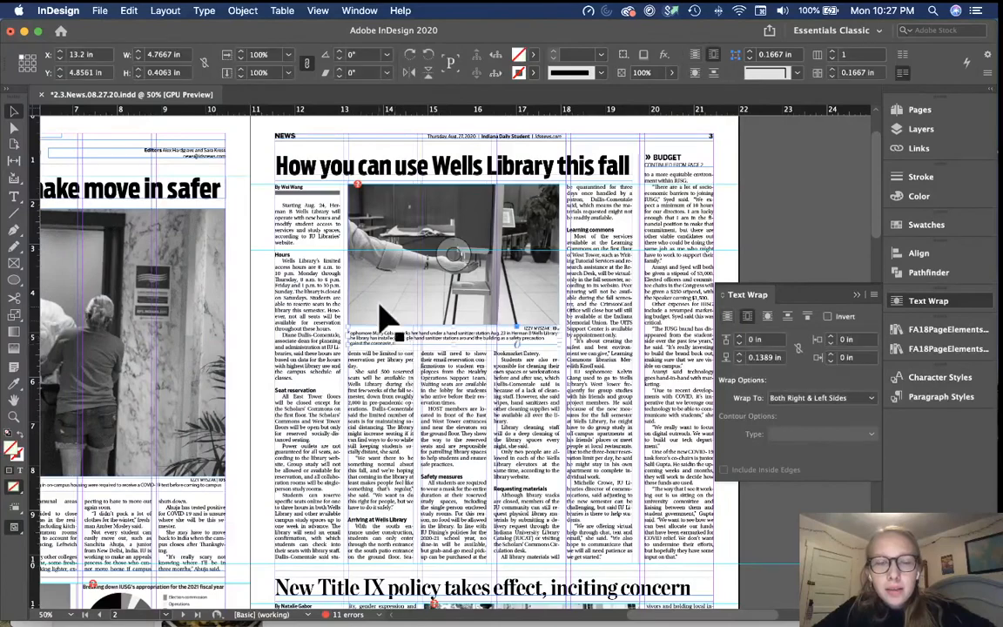
Try moving the Wells Library photo and its caption across the story's columns, and undo the move.
left_click_drag(383, 306, 411, 292)
key("ctrl+z")
key("ctrl+z")
key("ctrl+z")
key("ctrl+z")
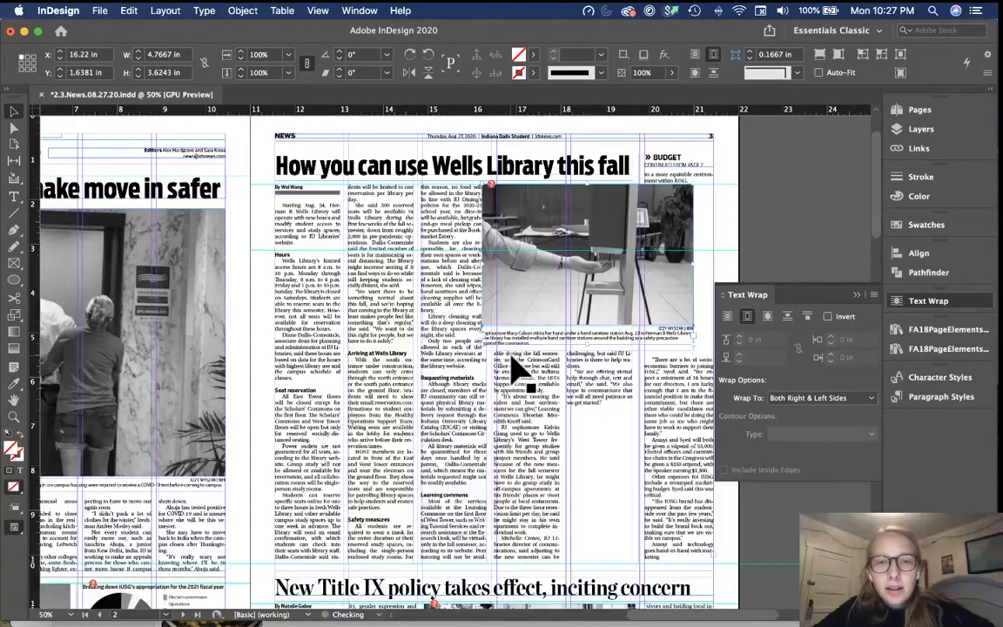
left_click(786, 191)
Return to the practice page and bring the four columns of placeholder text into view.
scroll(404, 331, "down", 3)
scroll(402, 330, "left", 4)
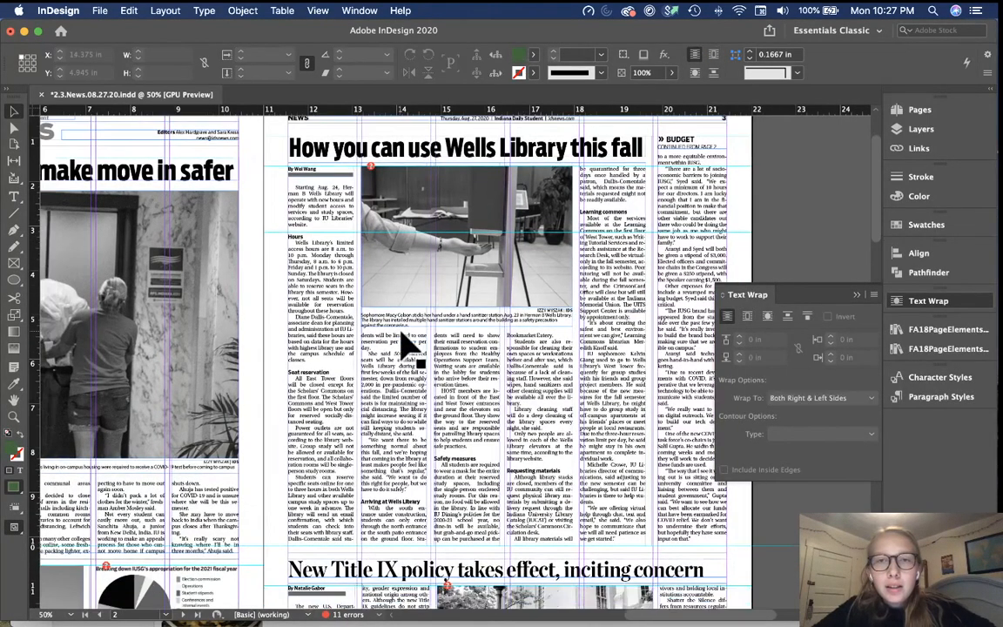
scroll(403, 343, "down", 6)
scroll(403, 344, "left", 6)
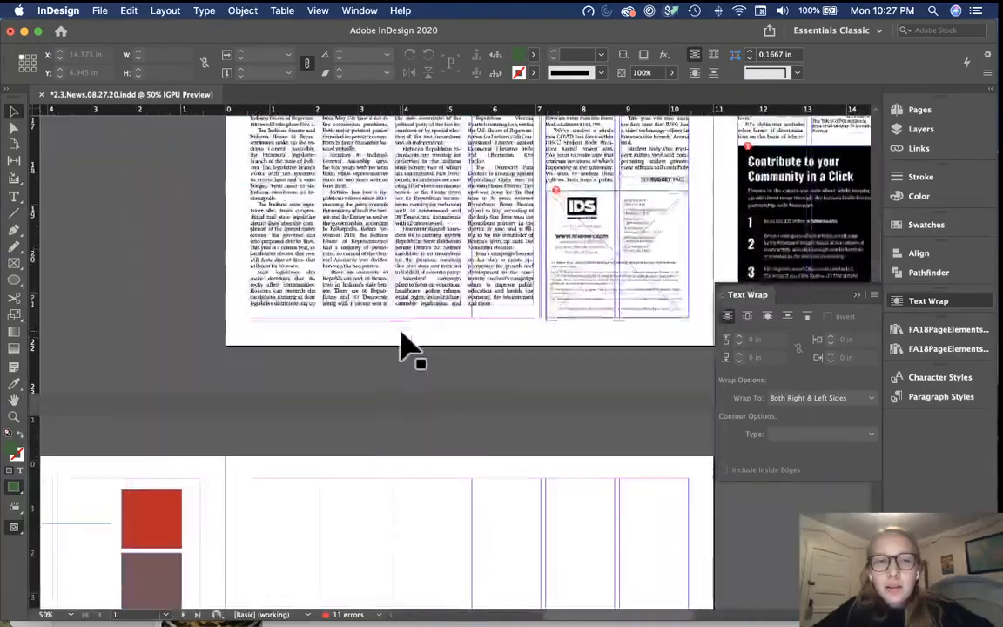
scroll(403, 344, "down", 1)
scroll(403, 344, "left", 3)
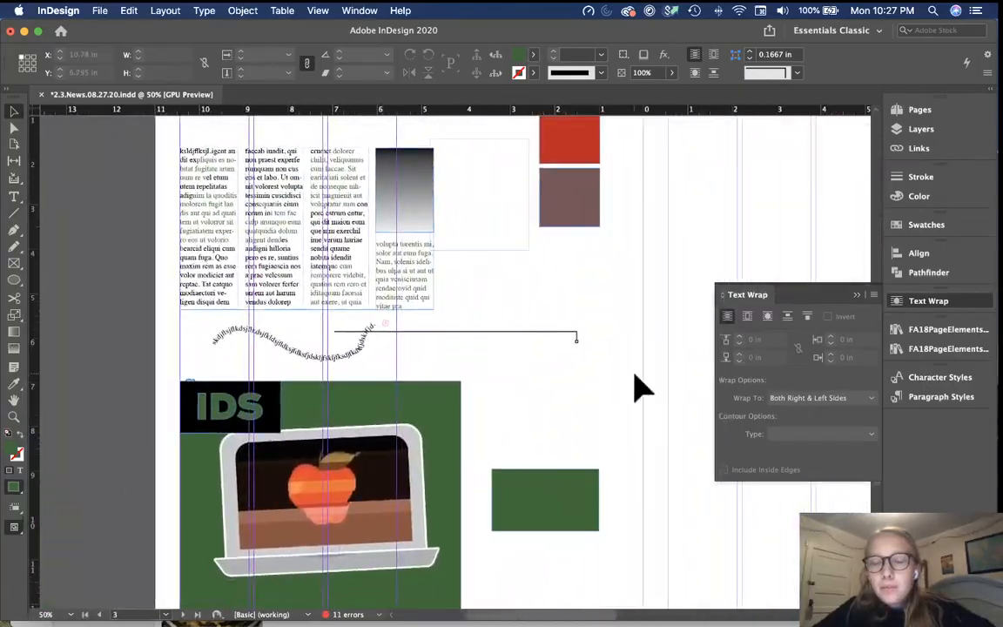
scroll(601, 415, "up", 3)
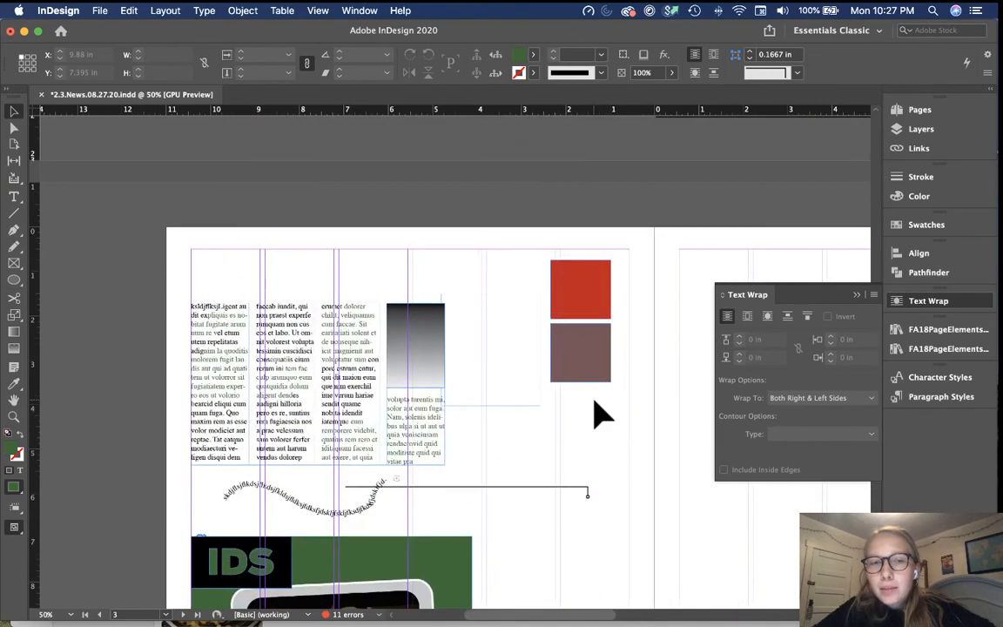
scroll(601, 416, "left", 3)
scroll(600, 415, "down", 2)
scroll(601, 424, "down", 1)
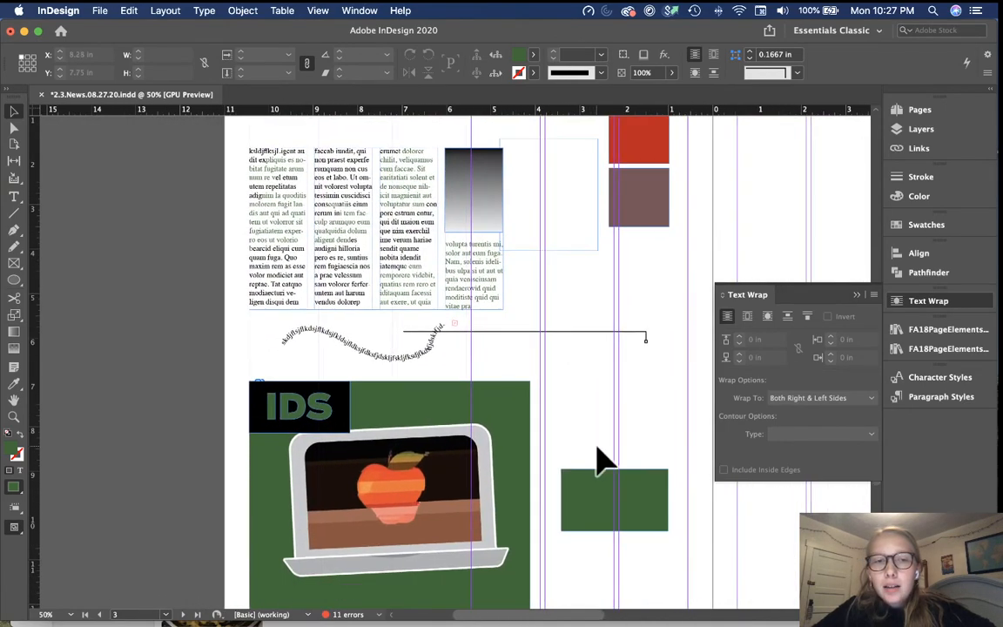
scroll(601, 461, "down", 1)
key("super+equal")
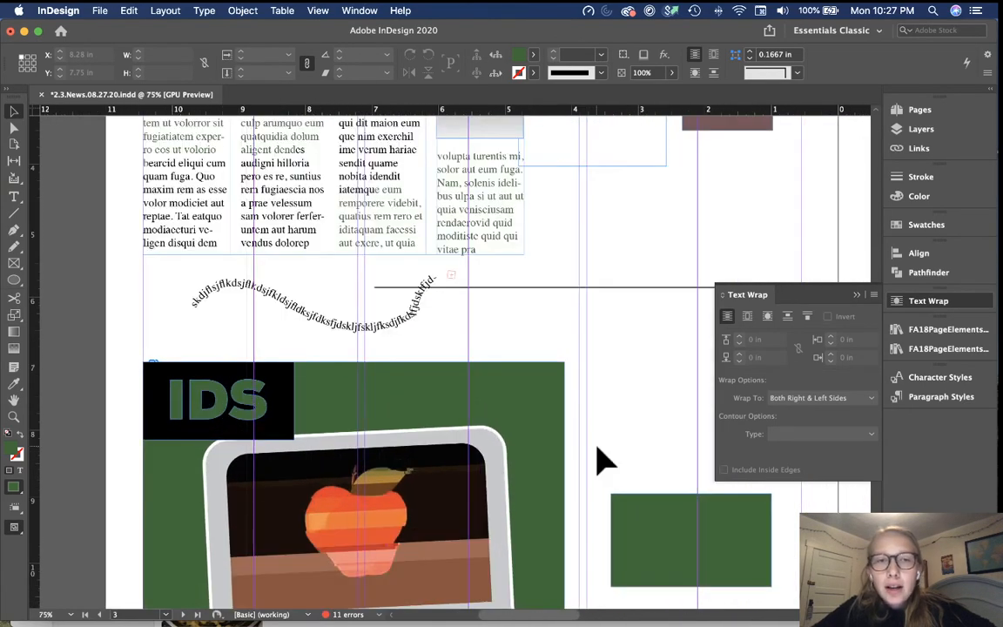
scroll(598, 445, "up", 4)
scroll(598, 445, "left", 3)
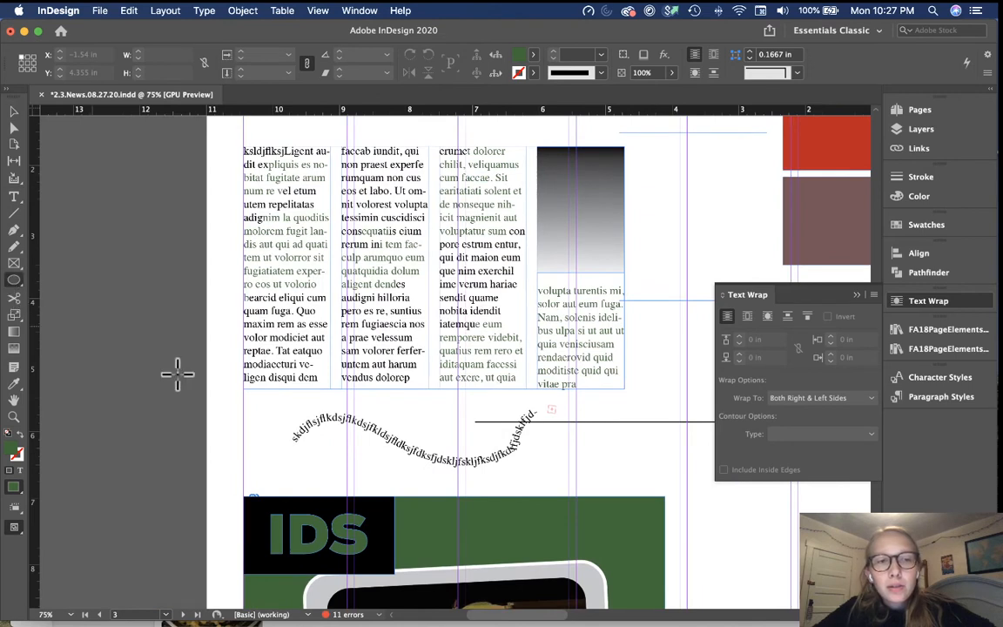
Draw a green circle about 1.95 in across over the lower end of the first two text columns, moving the wavy path text aside.
mouse_move(299, 322)
left_mouse_down()
mouse_move(425, 466)
mouse_move(426, 456)
left_mouse_up()
key("v")
left_click_drag(487, 479, 784, 510)
left_click(453, 471)
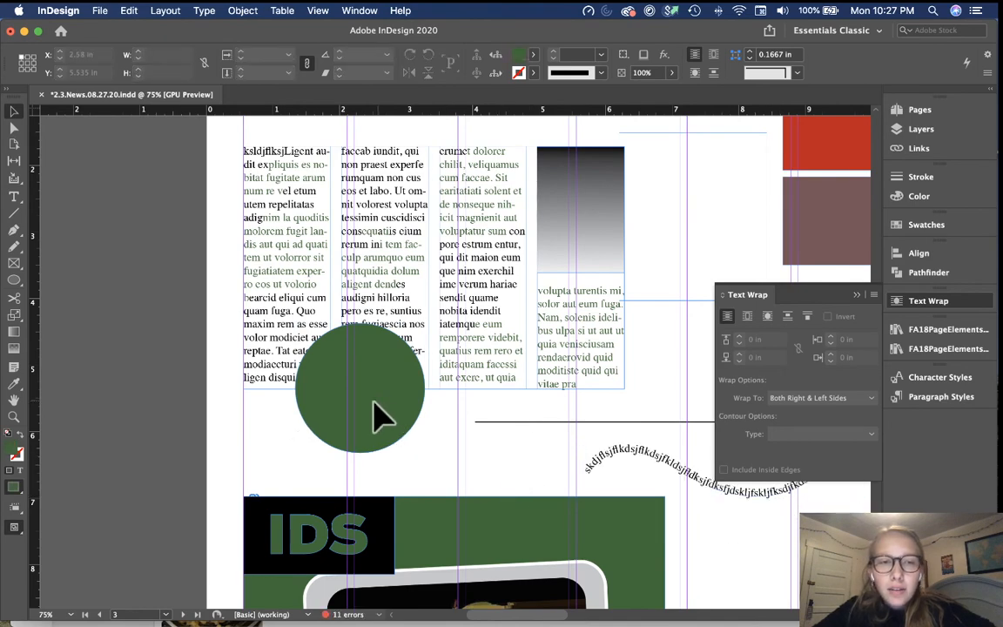
left_click_drag(376, 414, 358, 416)
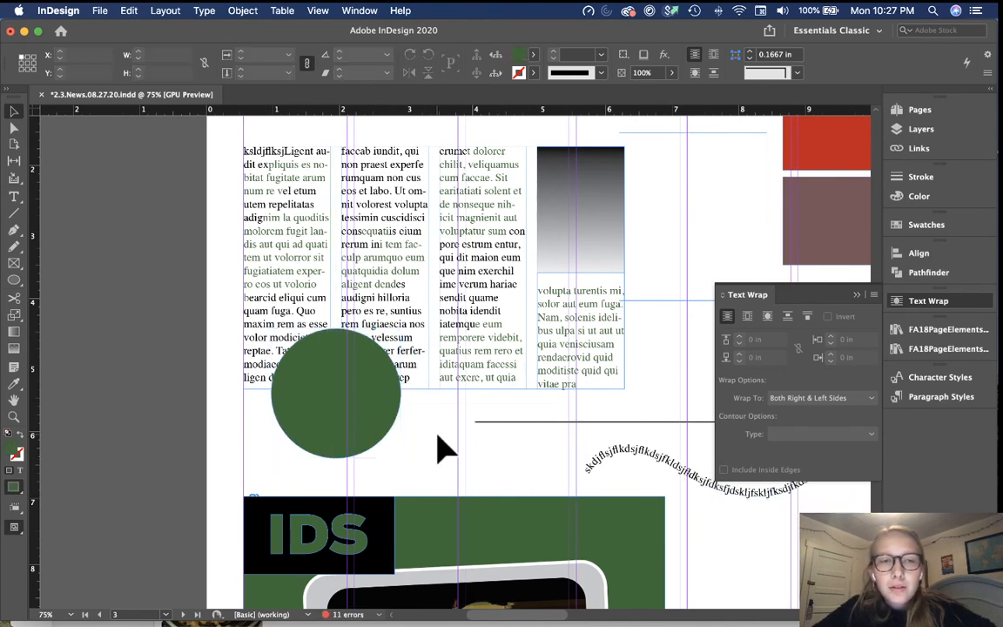
Try a bounding-box text wrap on the green circle, and wrap the text around its object shape with a 0.0625 in offset.
key("super+equal")
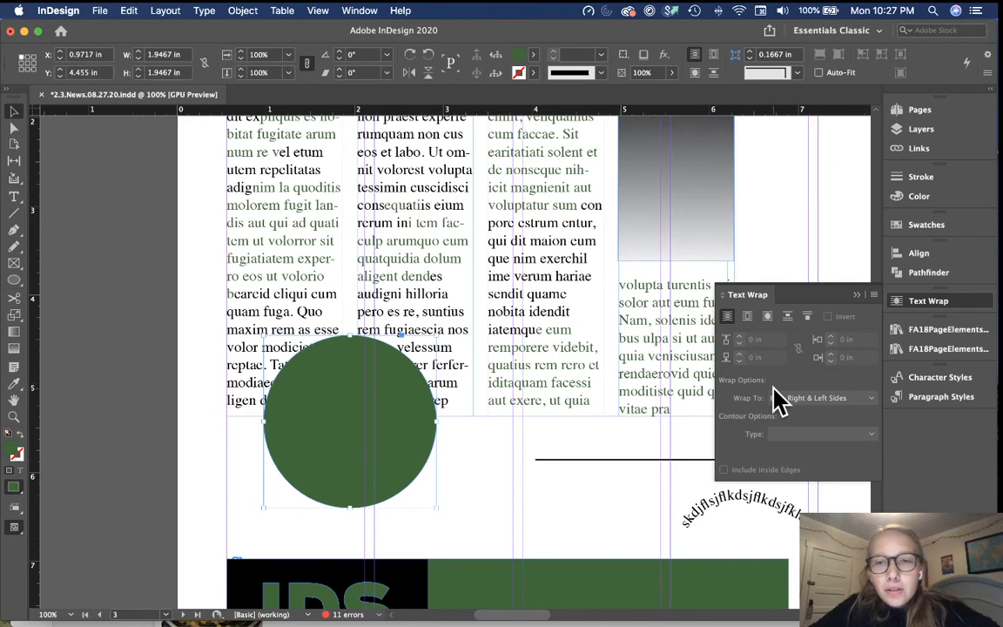
left_click(769, 317)
left_click(746, 317)
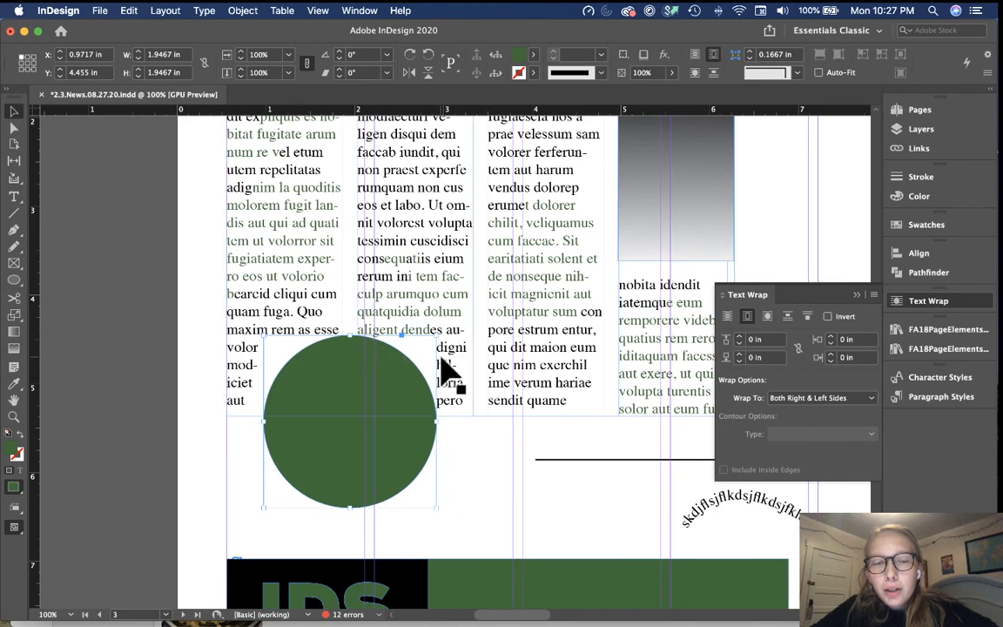
left_click(765, 318)
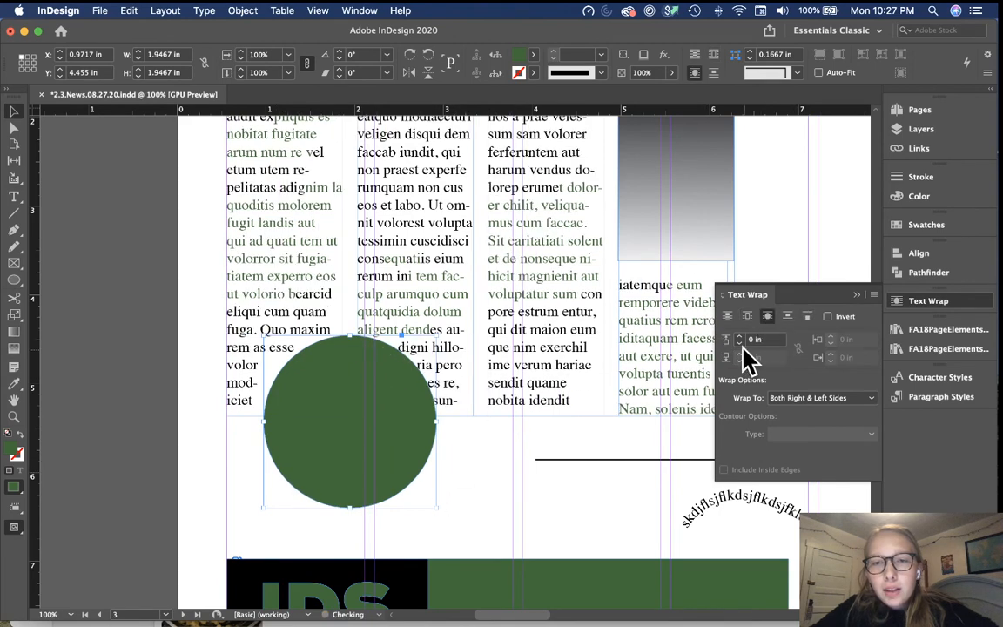
left_click(464, 474)
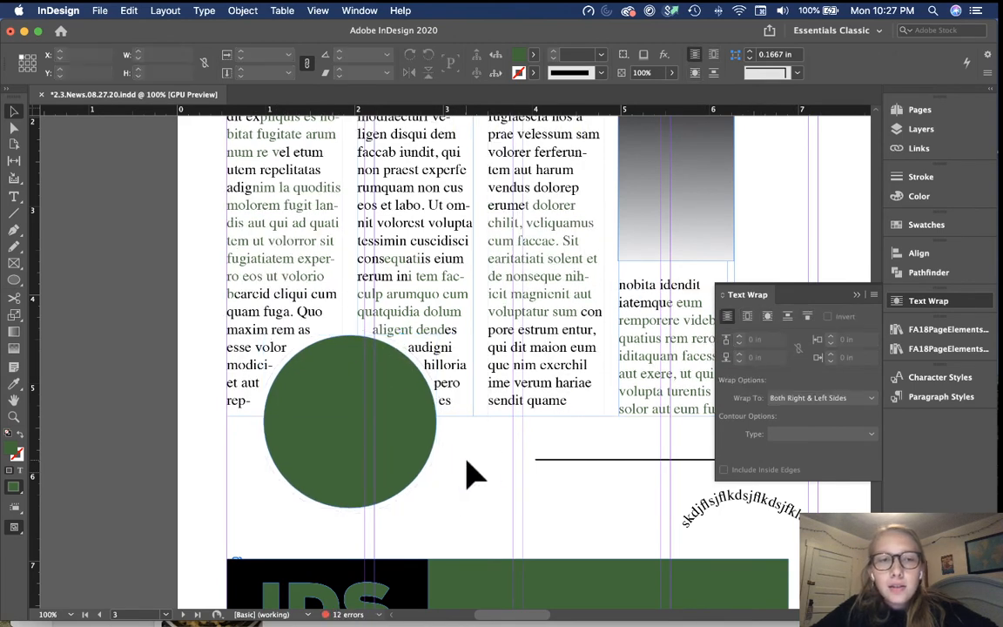
Preview the practice page without guides and frame edges, and look over the text wrapped around the circle.
key("w")
key("super+minus")
key("super+minus")
key("super+minus")
key("super+equal")
key("super+equal")
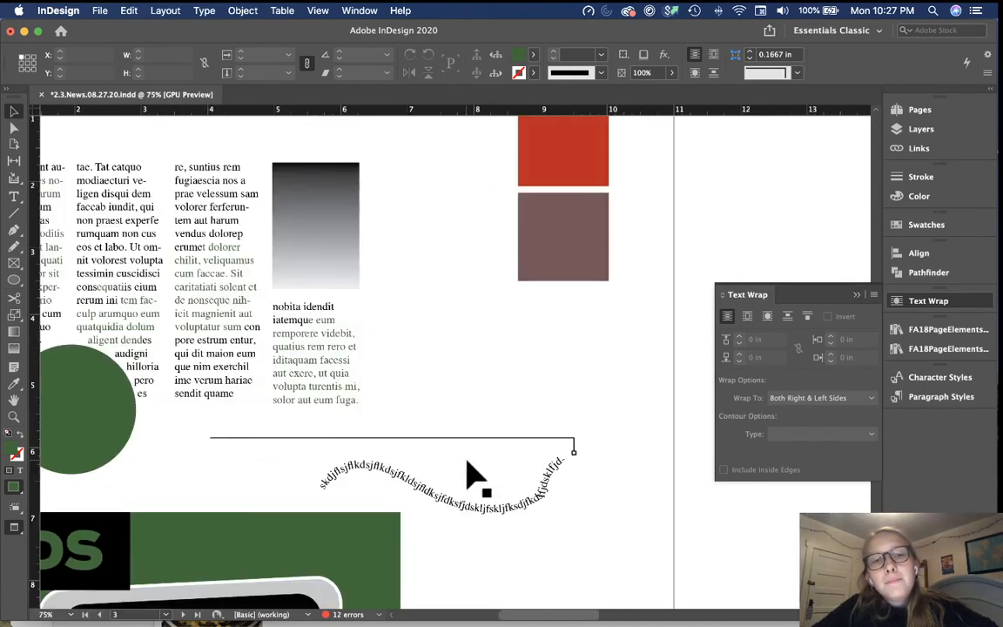
scroll(476, 475, "left", 1)
scroll(472, 475, "left", 3)
Switch to Finder and place bob knight.png from the Illos folder on the practice page, below the third text column.
key("super+Tab")
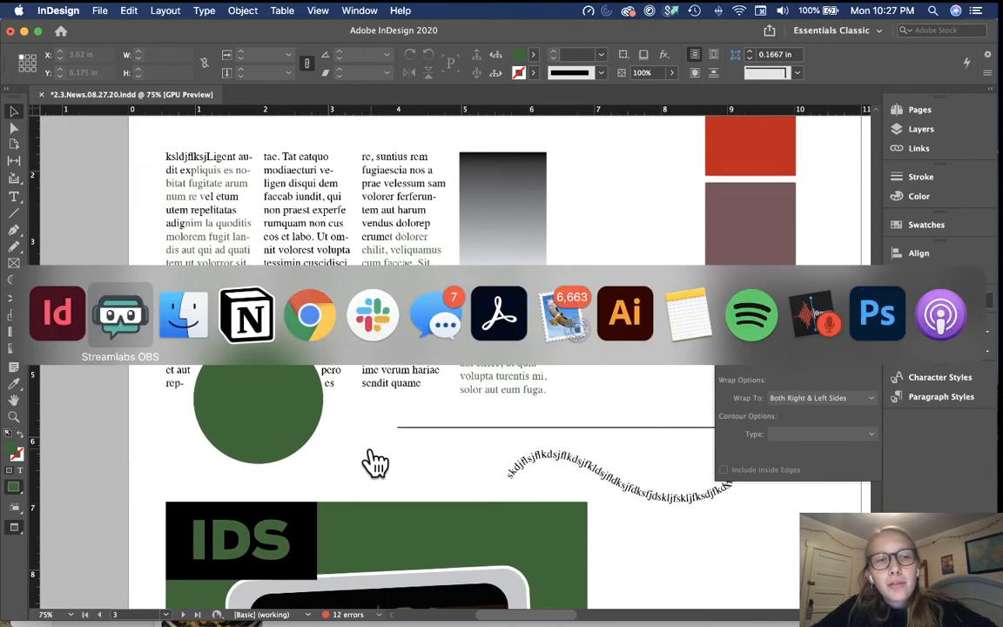
key("ctrl+Up")
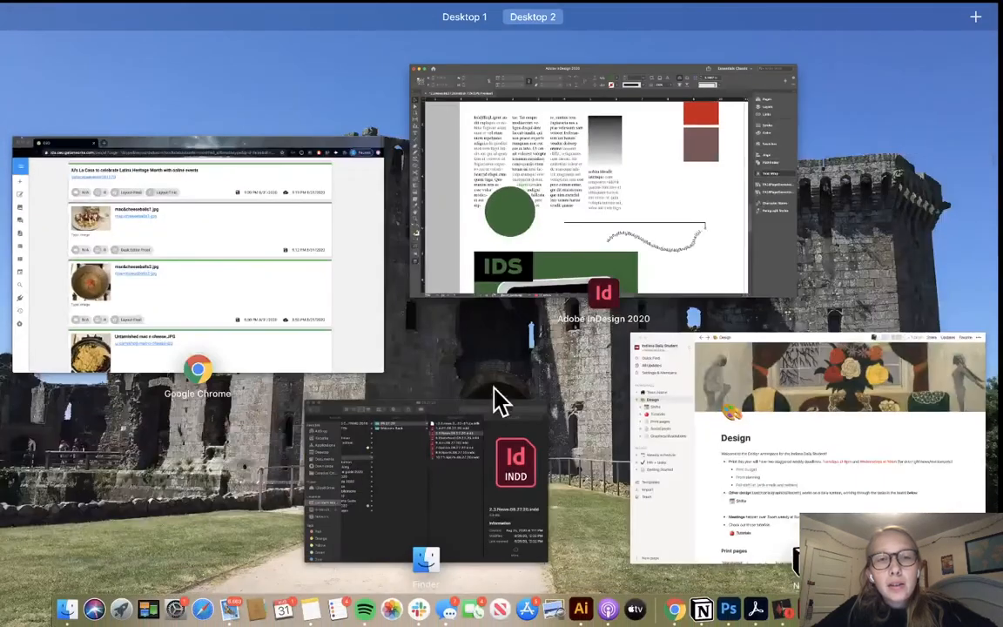
left_click(485, 427)
scroll(426, 241, "left", 5)
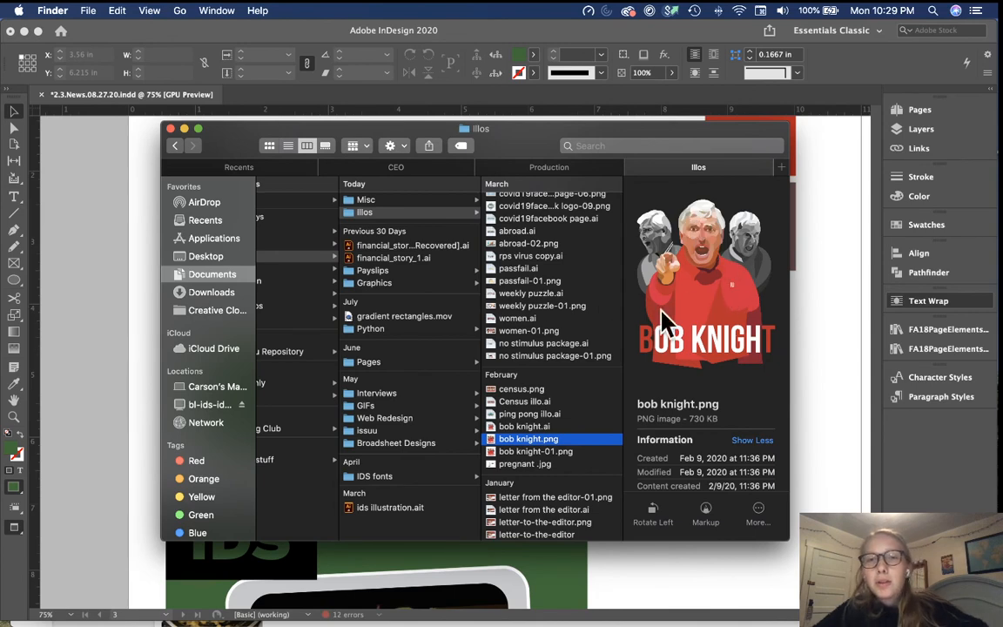
left_click_drag(517, 449, 420, 442)
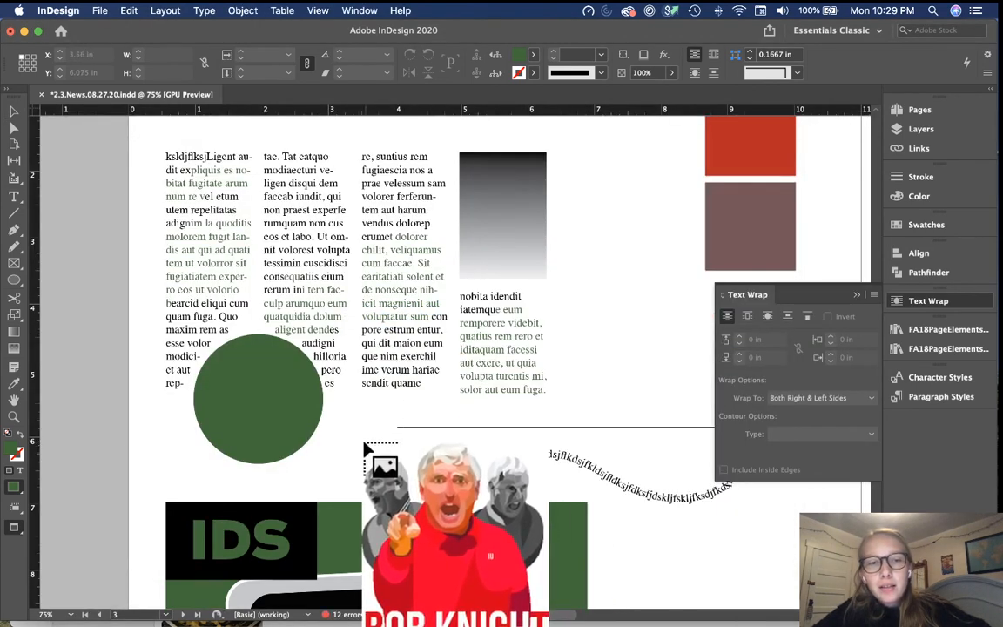
left_click(365, 442)
Scale the placed illustration and its frame proportionally down to about 2.47 in wide by 3.03 in high.
key("super+minus")
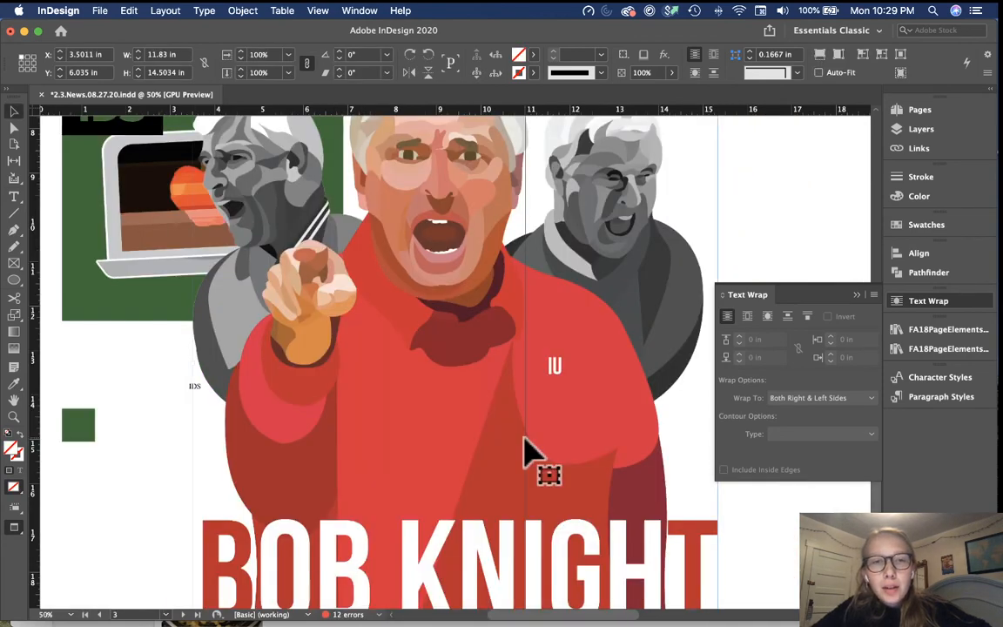
key("super+minus")
key("super+minus")
key("super+equal")
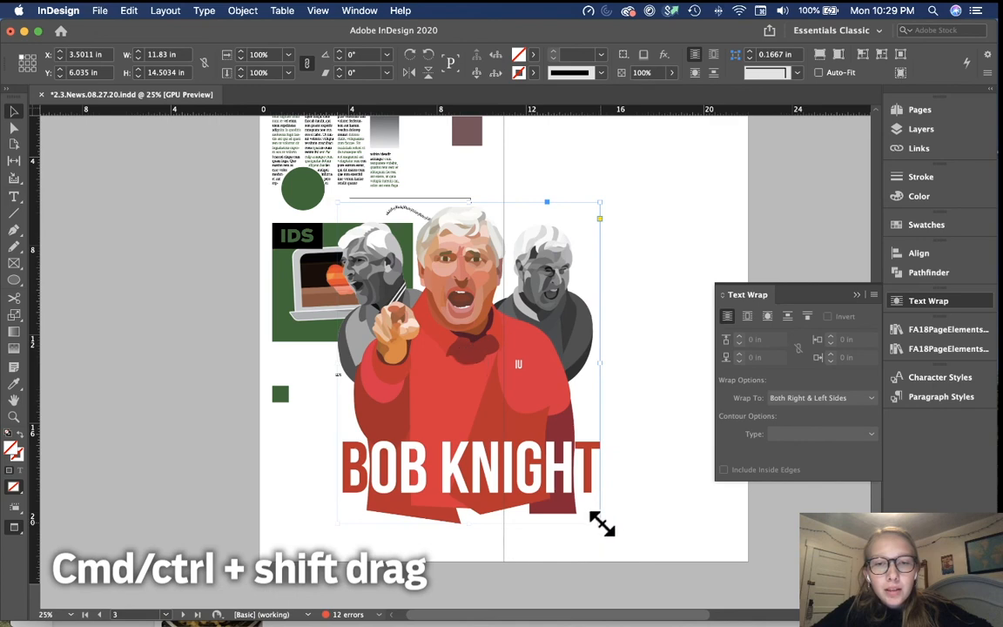
left_click_drag(600, 522, 389, 272)
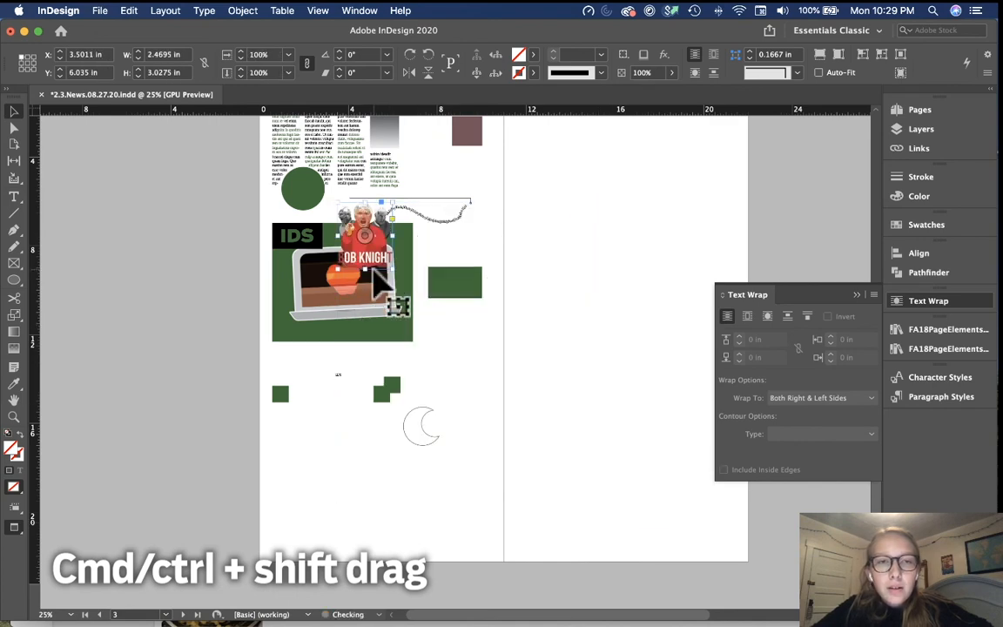
Move the illustration up so it overlaps the lower end of the third and fourth text columns.
key("super+equal")
key("super+equal")
key("super+equal")
scroll(374, 271, "up", 4)
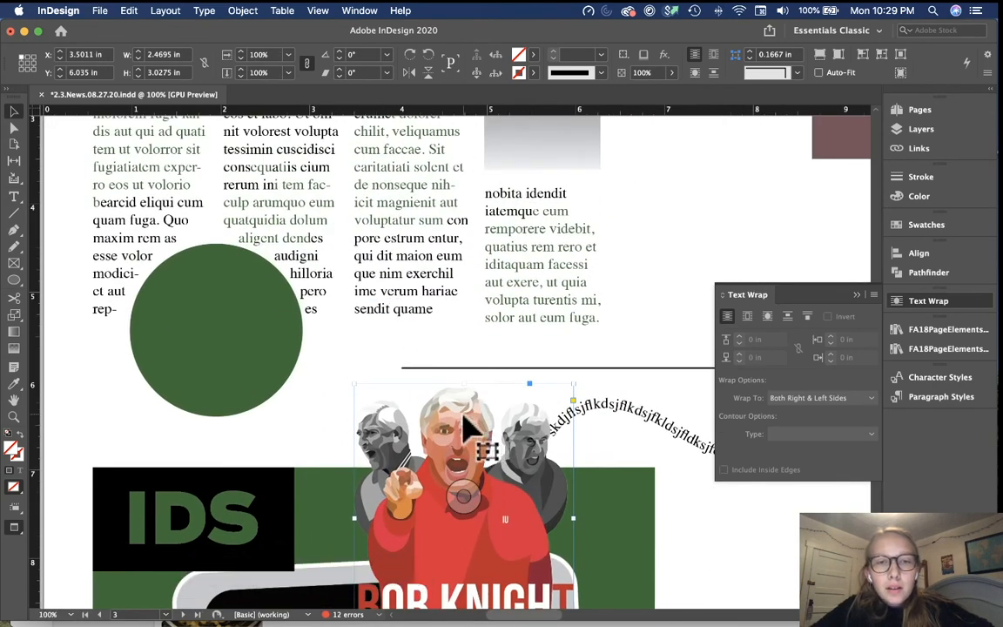
left_click_drag(463, 412, 481, 260)
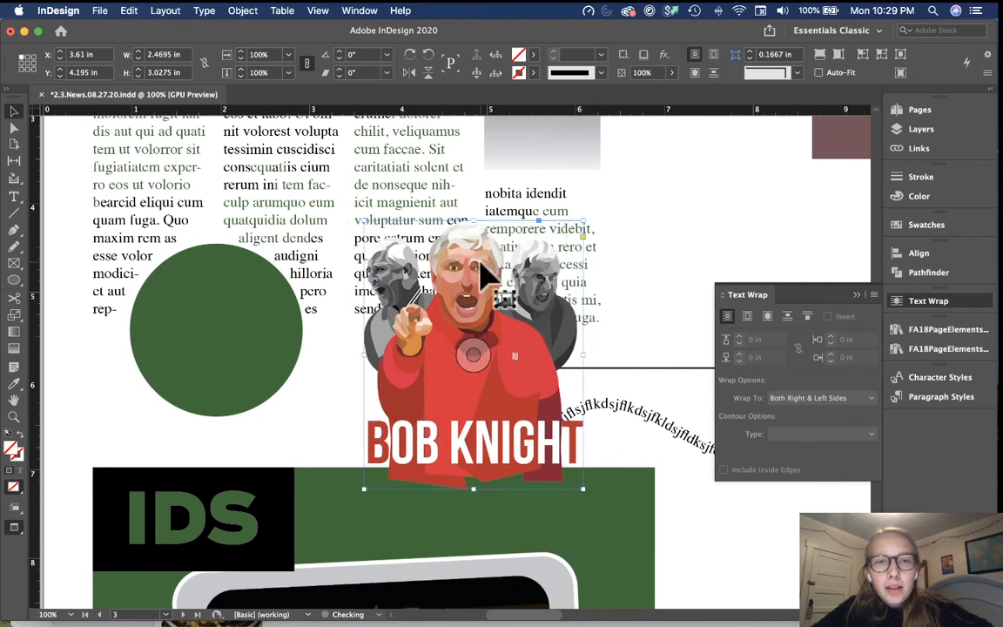
left_click(685, 246)
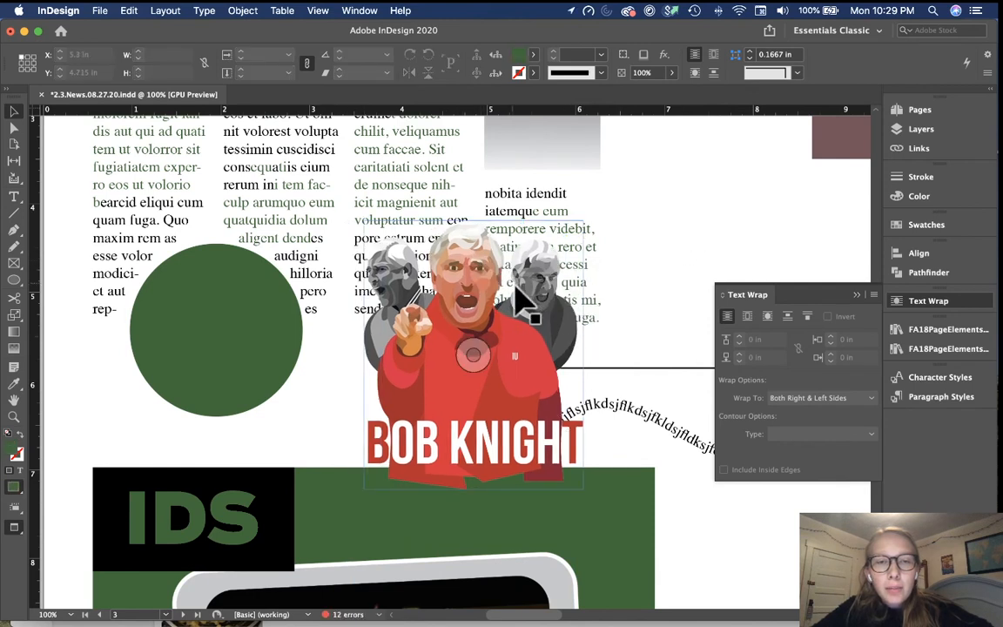
Apply a bounding-box text wrap to the illustration, and change it to wrap around the object shape.
left_click(418, 390)
left_click(746, 316)
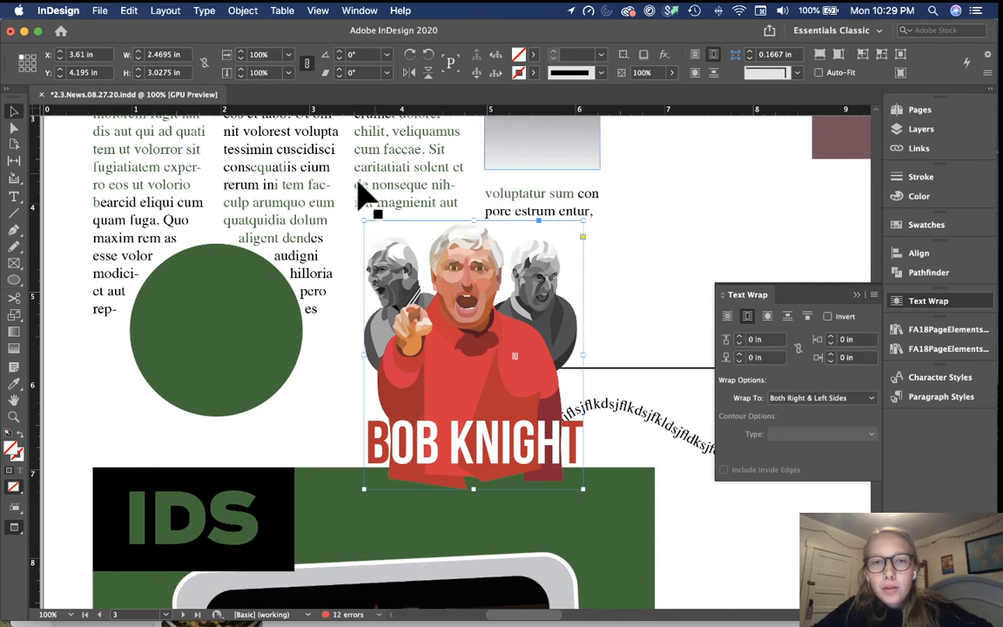
left_click(767, 316)
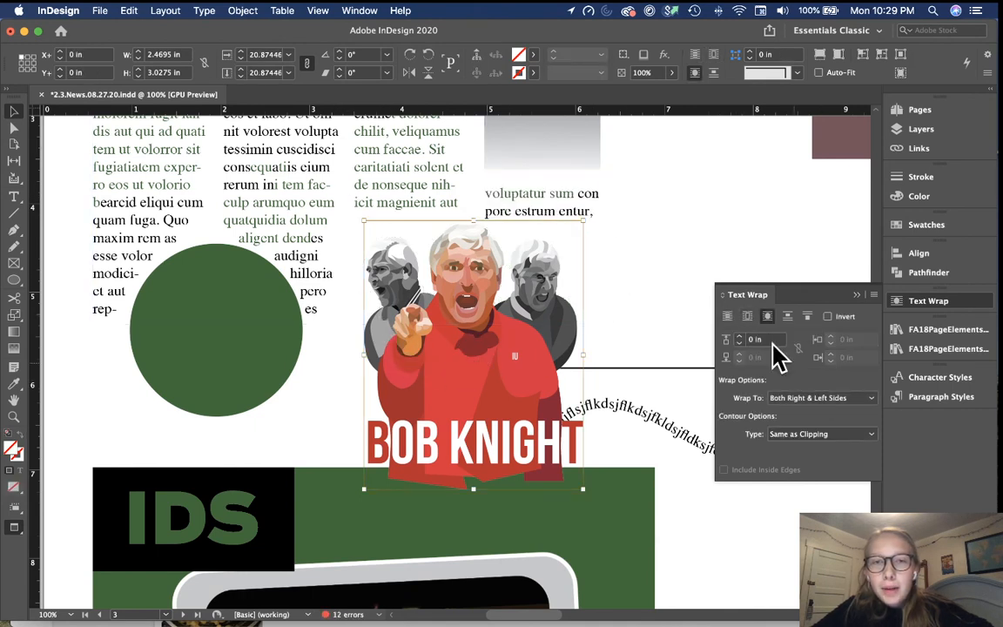
Check the green circle's wrap settings for comparison, and set the illustration's wrap contour type to Detect Edges.
left_click(216, 341)
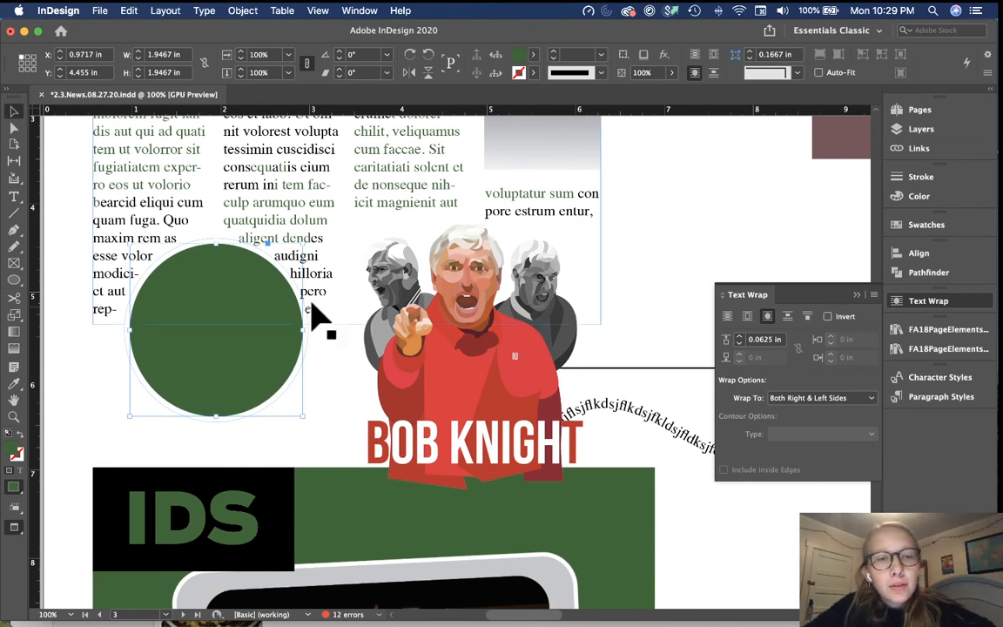
left_click(461, 385)
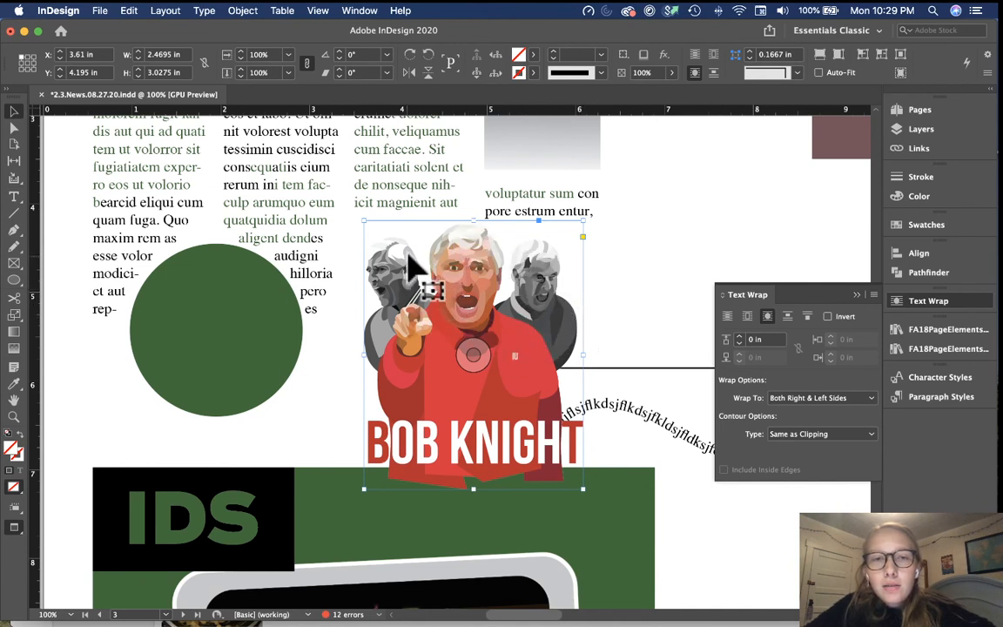
left_click(865, 435)
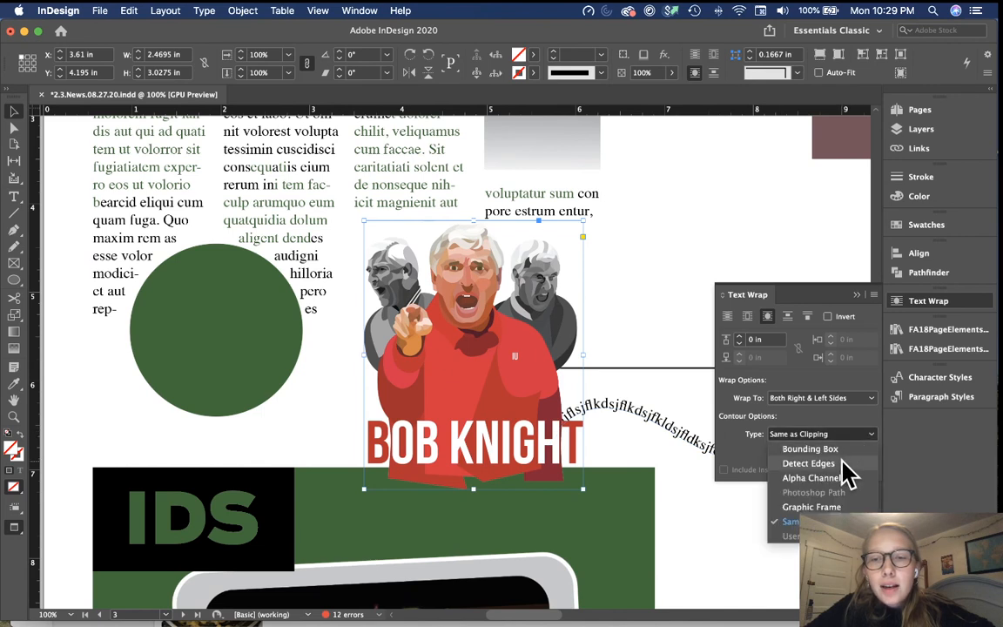
left_click(842, 462)
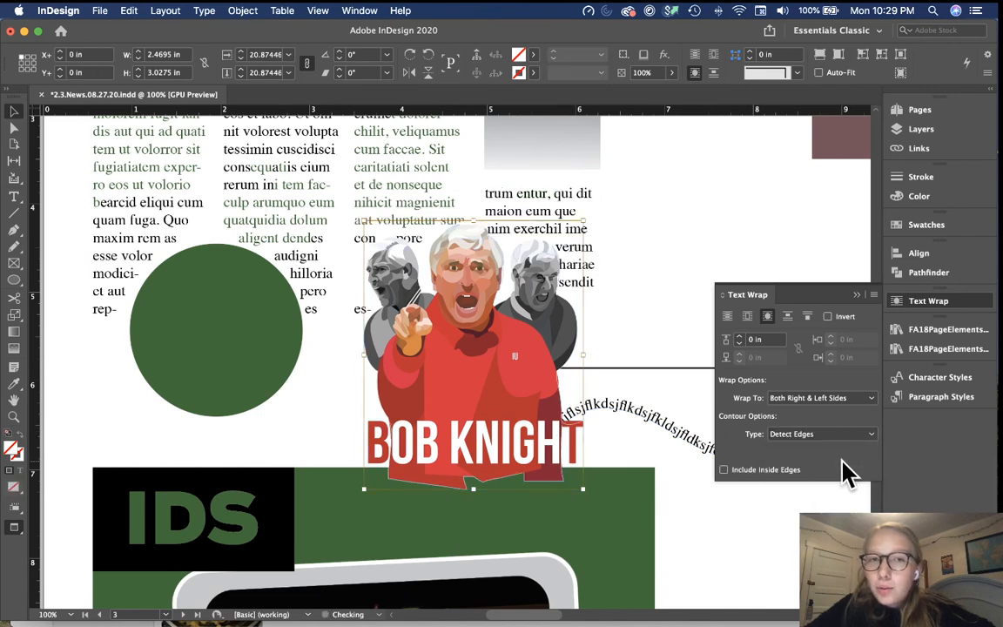
Set the illustration's text wrap offset to 0.125 in, and deselect it.
key("super+equal")
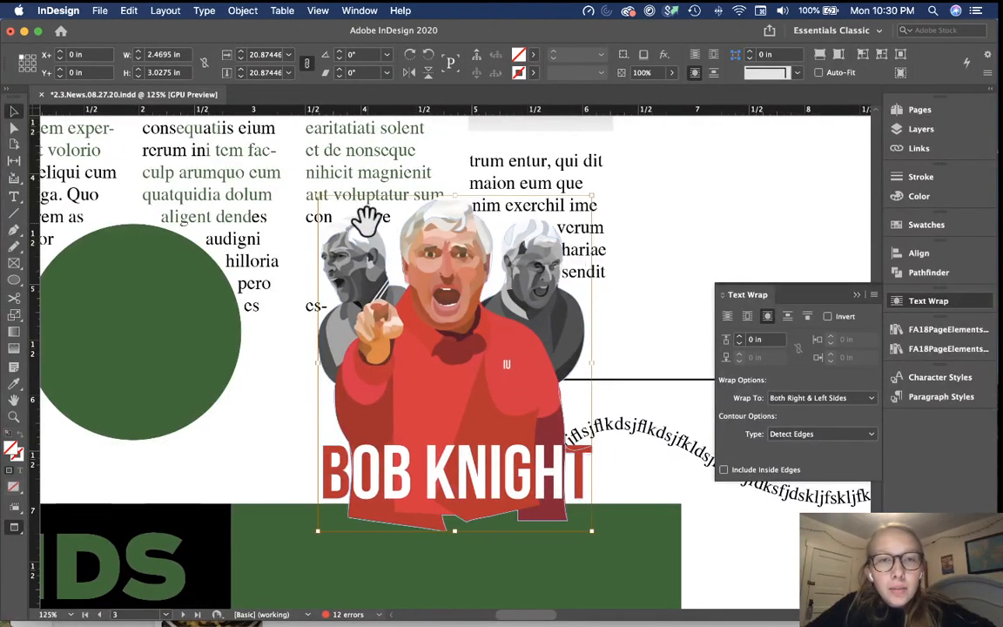
key("super+equal")
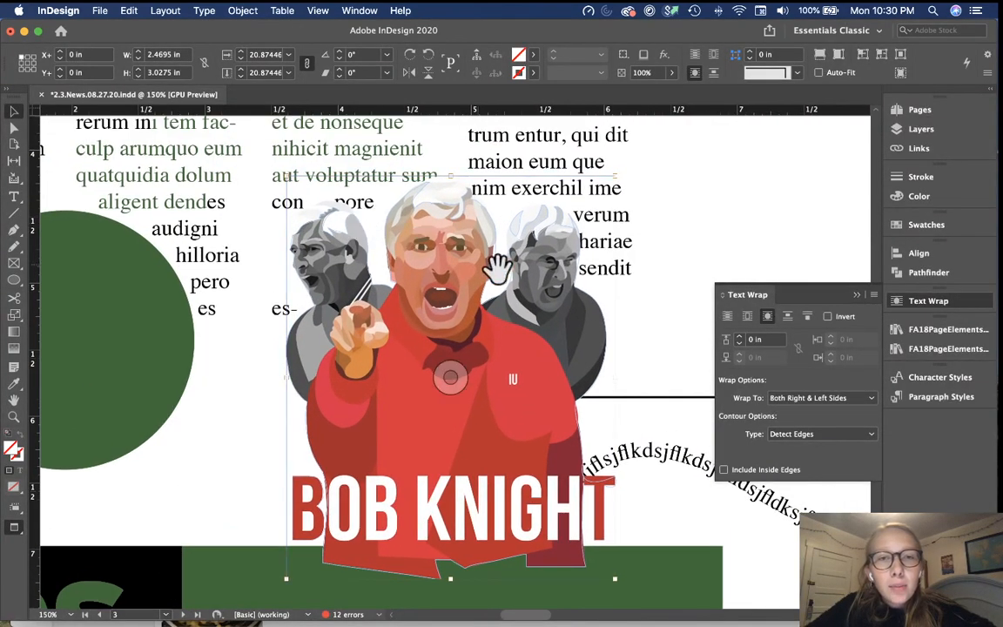
left_click(742, 335)
left_click(742, 336)
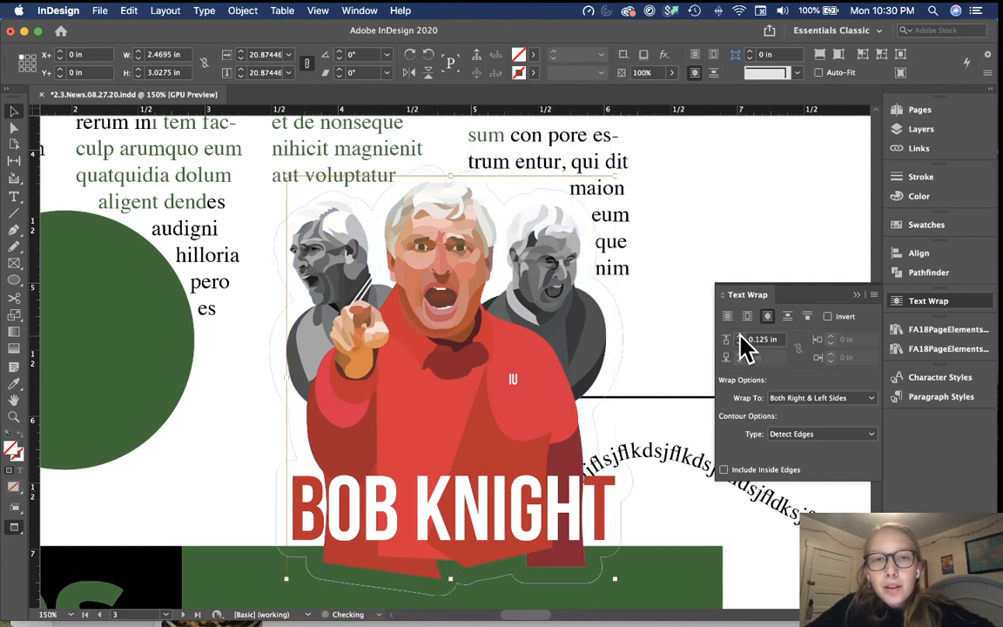
scroll(649, 285, "up", 3)
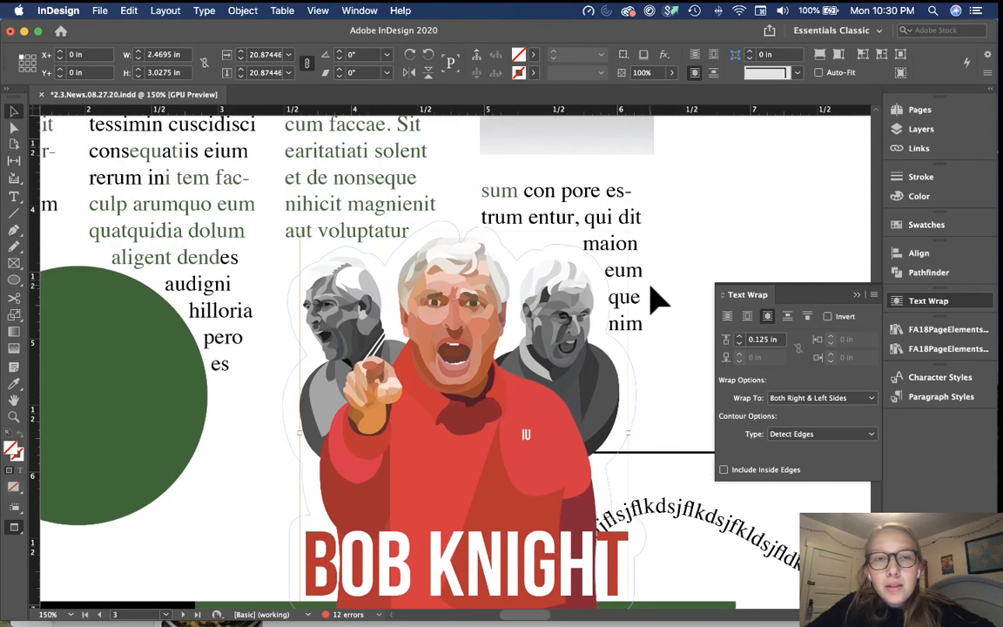
key("super+=")
scroll(408, 237, "up", 5)
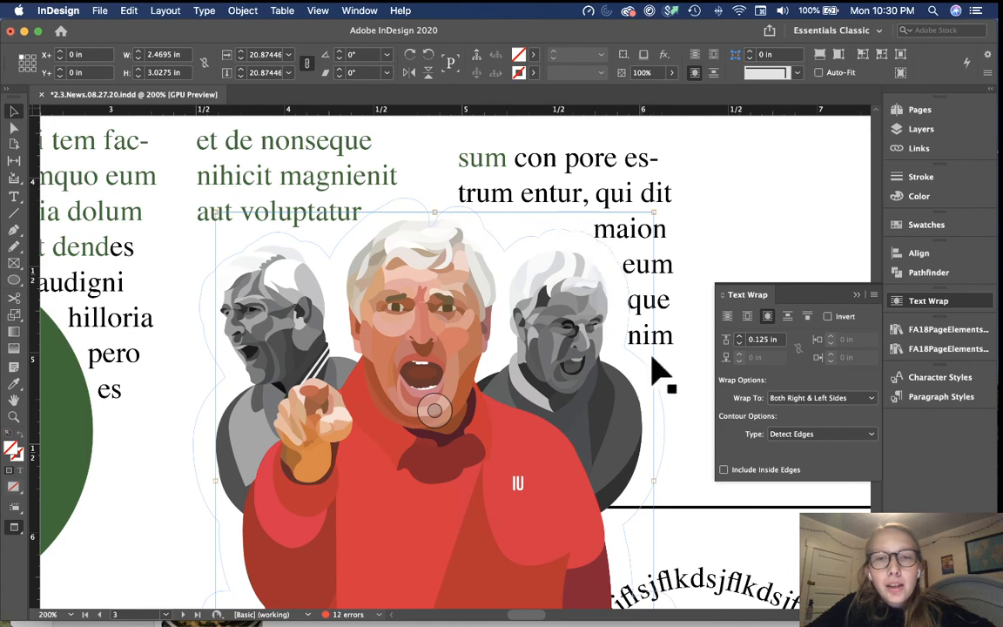
left_click(751, 199)
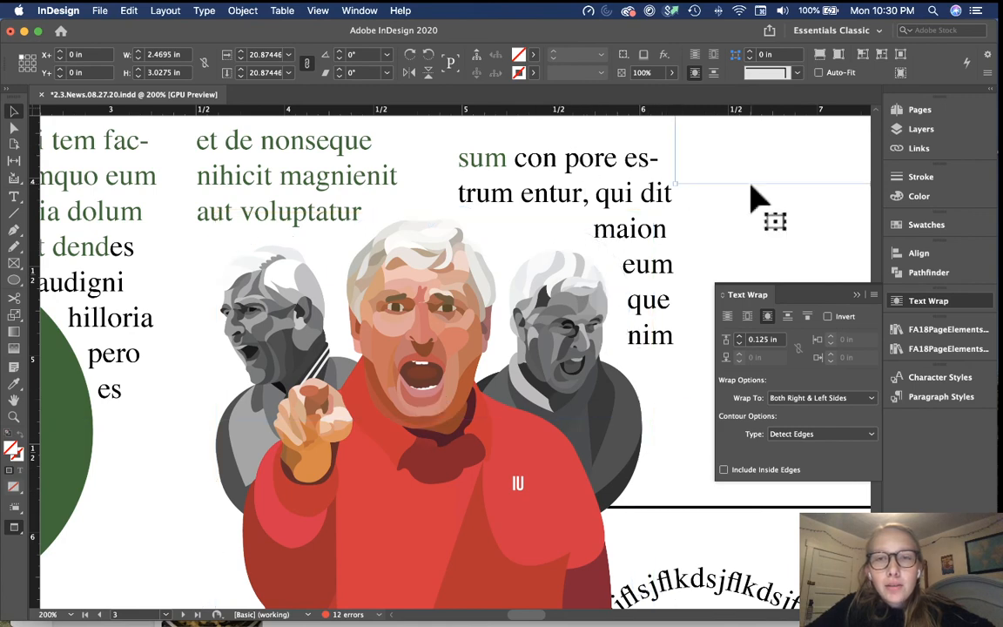
left_click(729, 212)
Show the character styles list, switch to the paragraph styles list, and enlarge it to show more styles.
key("super+minus")
key("super+minus")
key("super+minus")
key("super+minus")
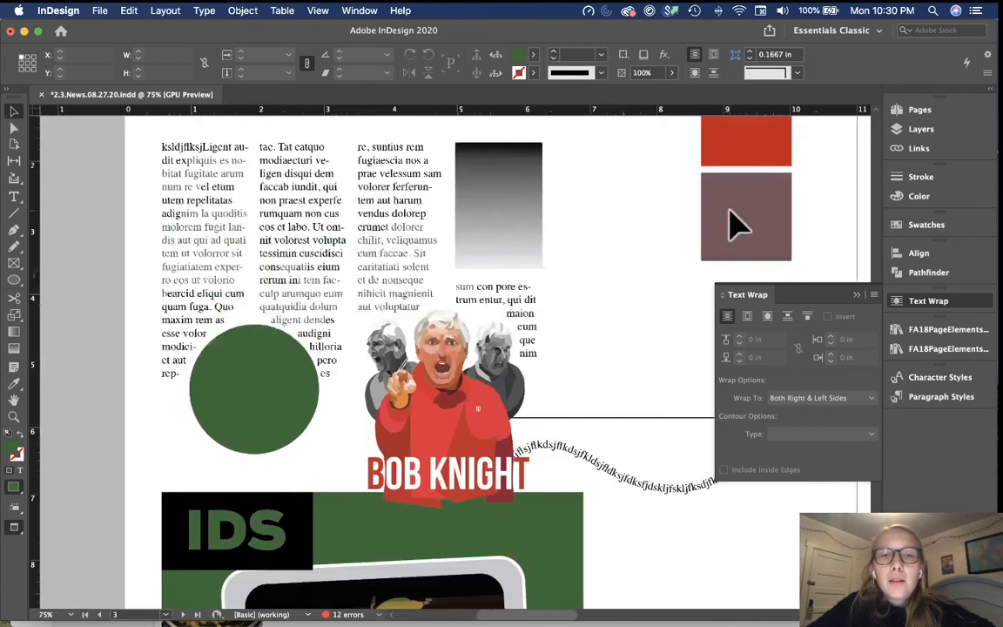
key("super+minus")
key("super+minus")
key("super+equal")
scroll(538, 286, "down", 5)
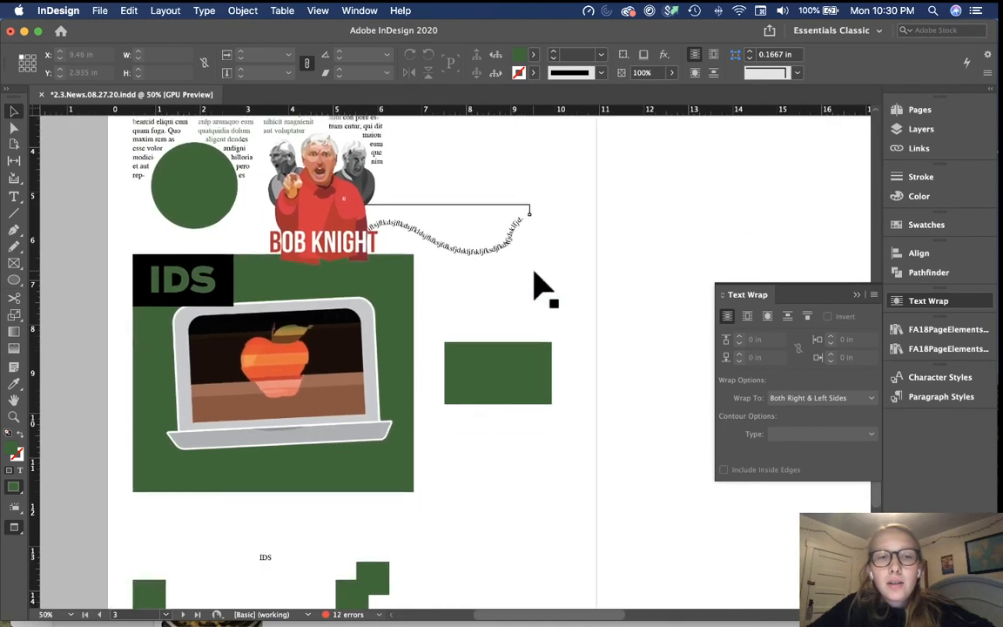
scroll(522, 366, "down", 2)
scroll(513, 419, "up", 4)
left_click(925, 381)
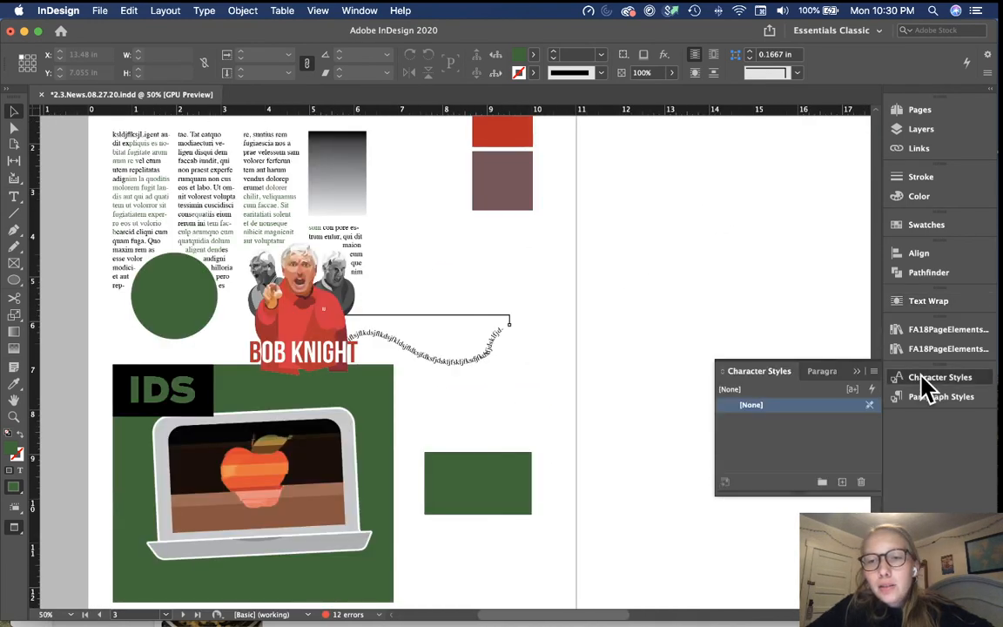
left_click(939, 398)
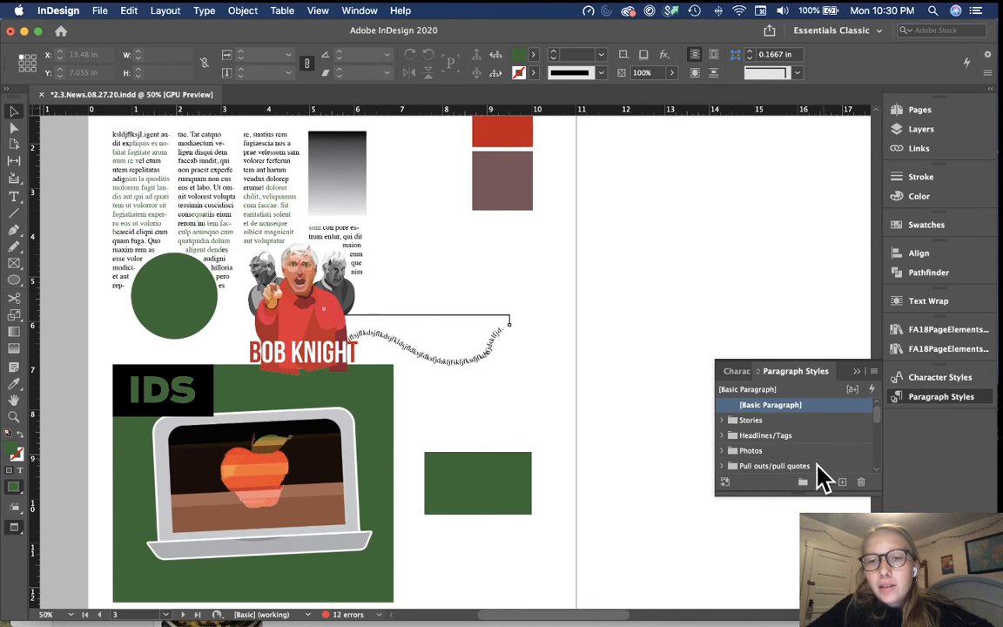
left_click_drag(802, 493, 802, 570)
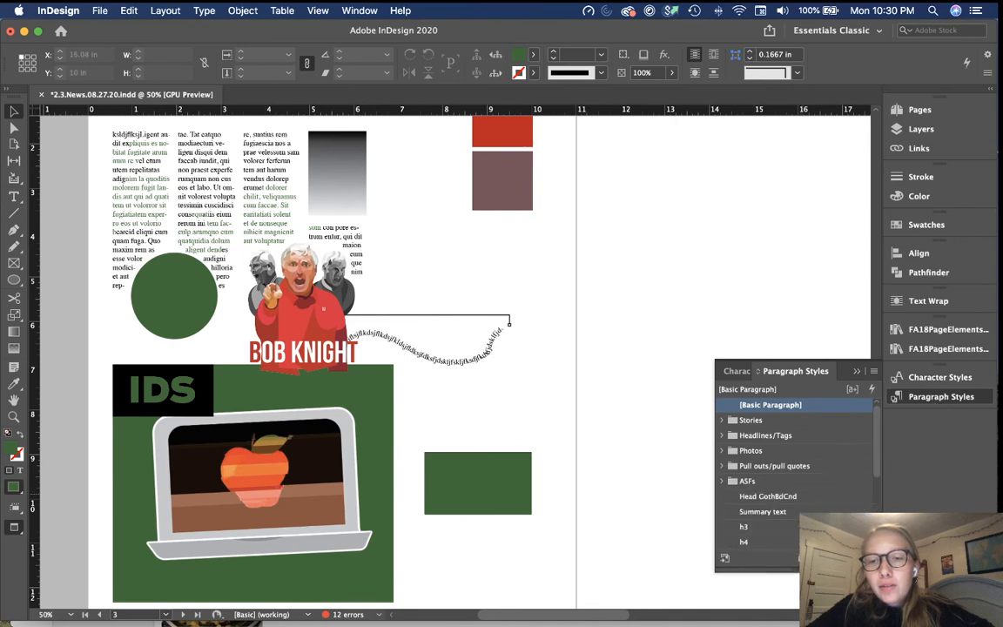
scroll(640, 414, "down", 3)
scroll(571, 399, "up", 4)
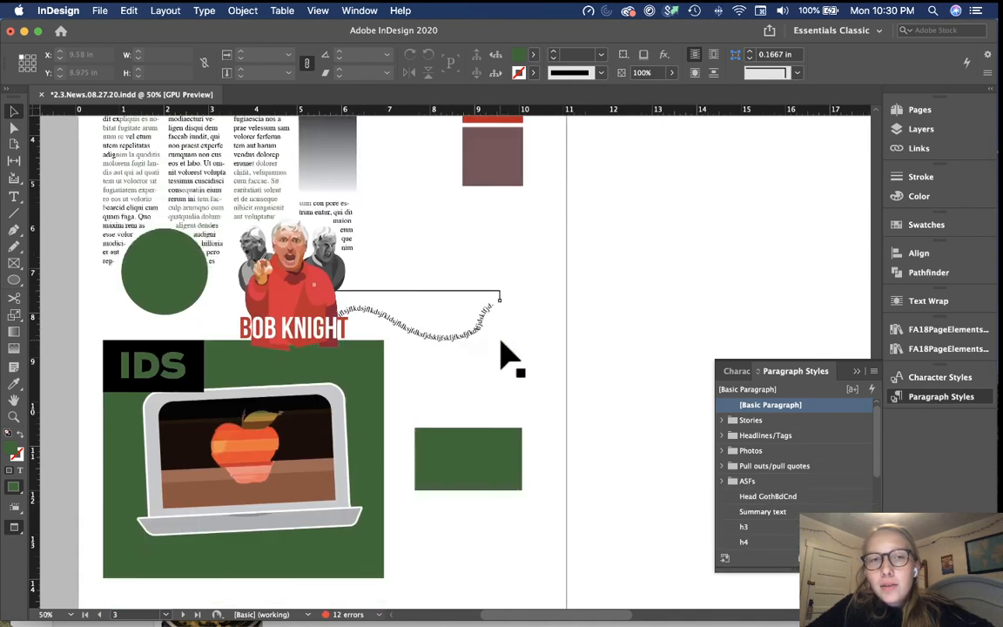
scroll(509, 357, "down", 6)
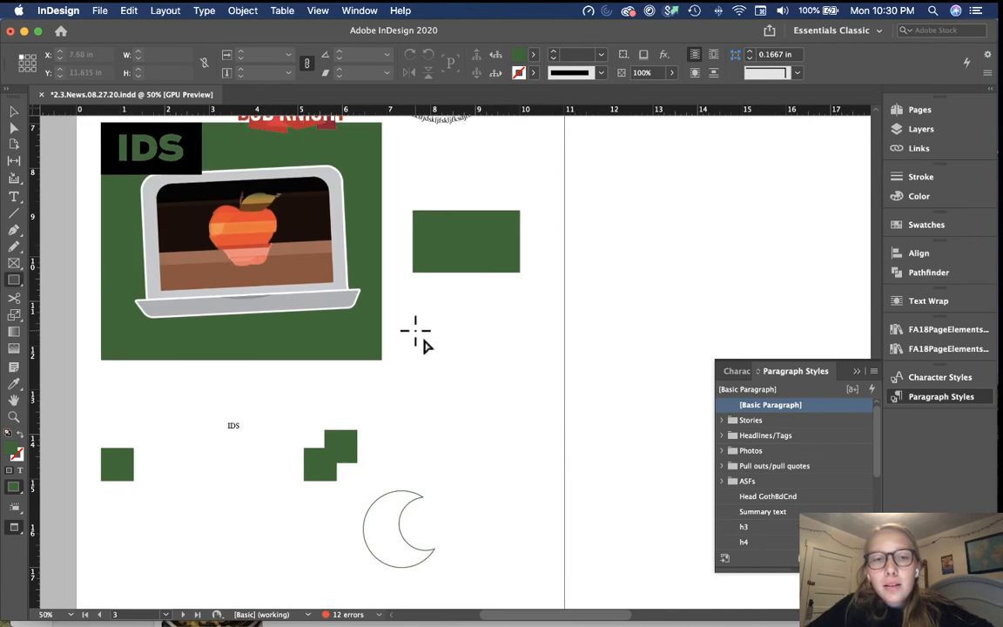
left_click_drag(414, 331, 528, 442)
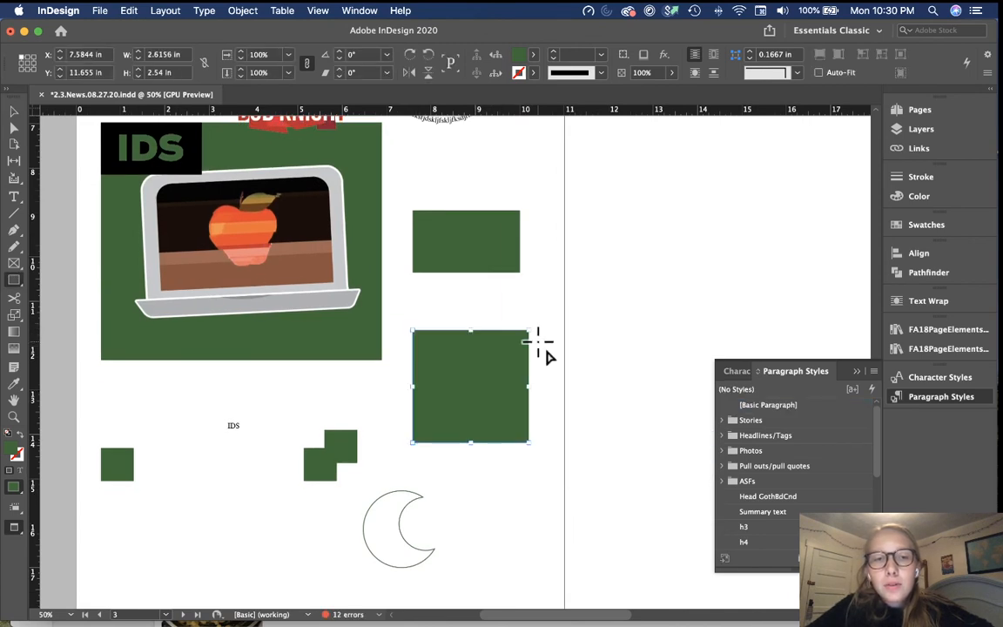
key("BackSpace")
Create a text frame about 3.62 in wide by 2.95 in high below the green rectangle, fill it with placeholder text, and shift it slightly up and left.
key("t")
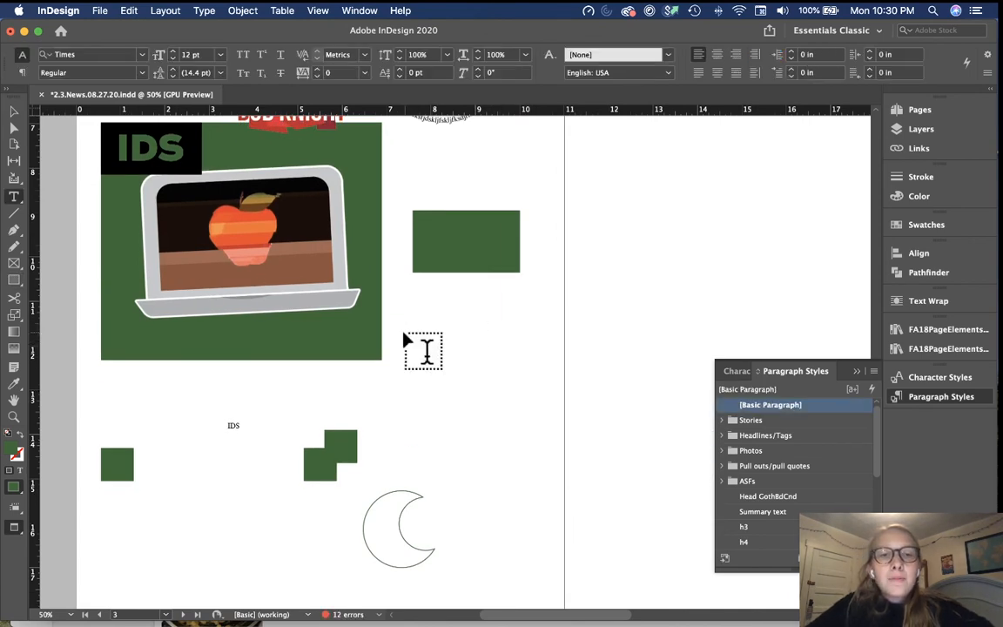
left_click_drag(403, 332, 564, 461)
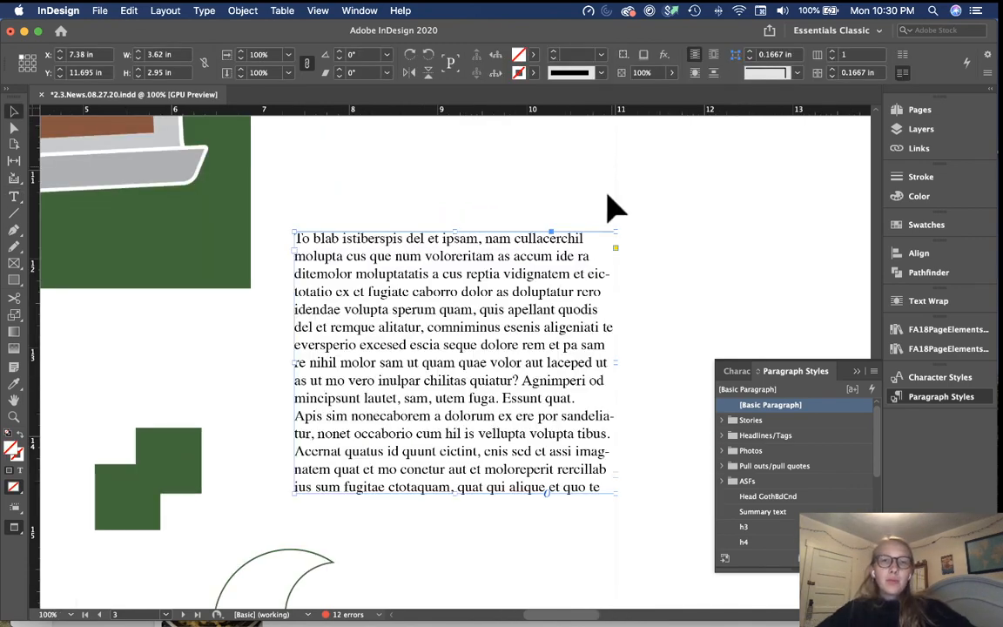
left_click_drag(571, 279, 551, 270)
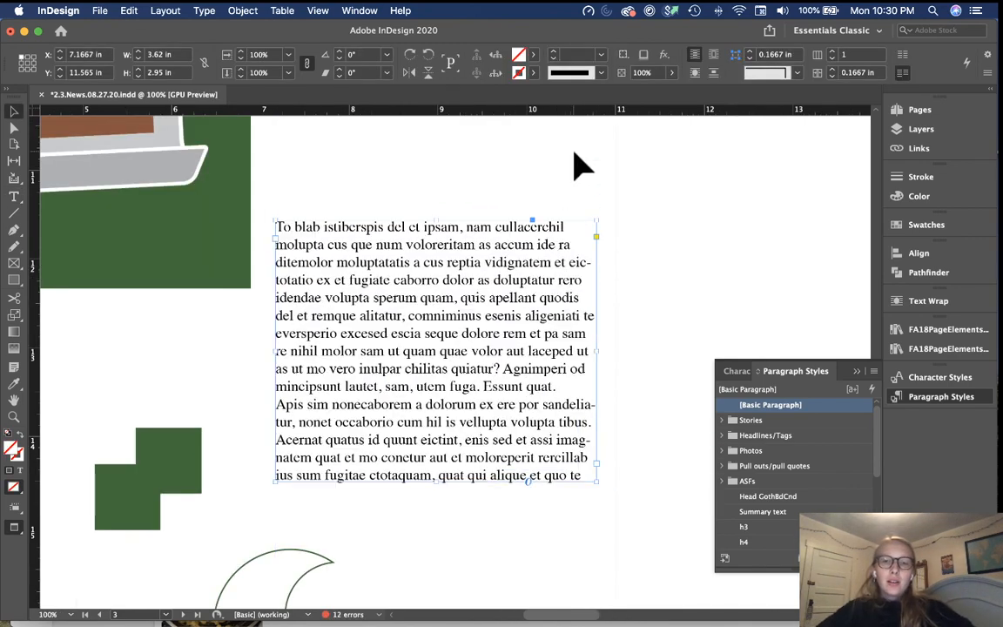
Apply the ASF copy, short paragraph style to the placeholder text frame using Quick Apply.
key("super+Return")
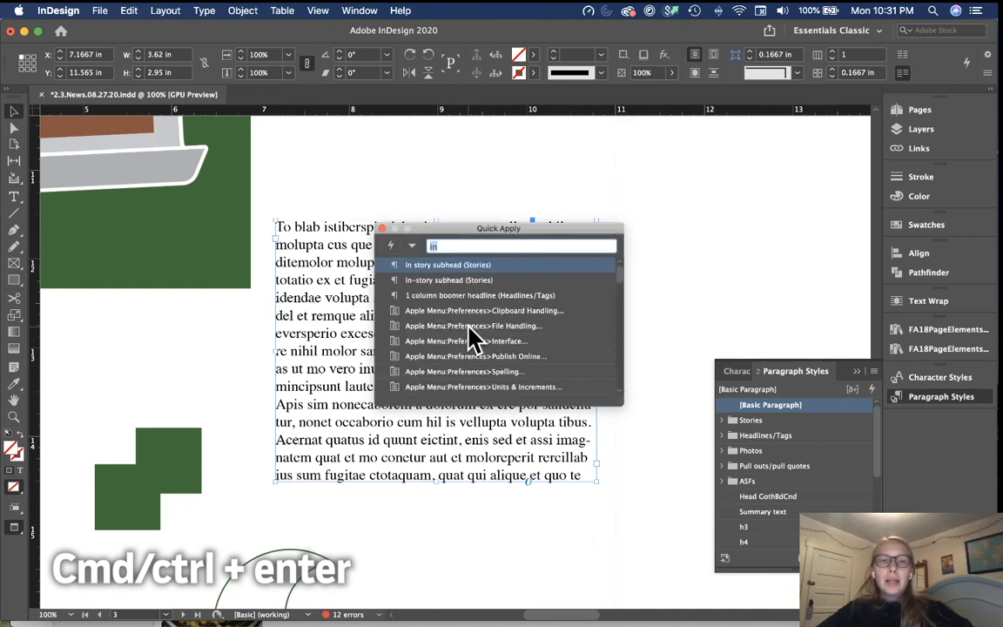
key("BackSpace")
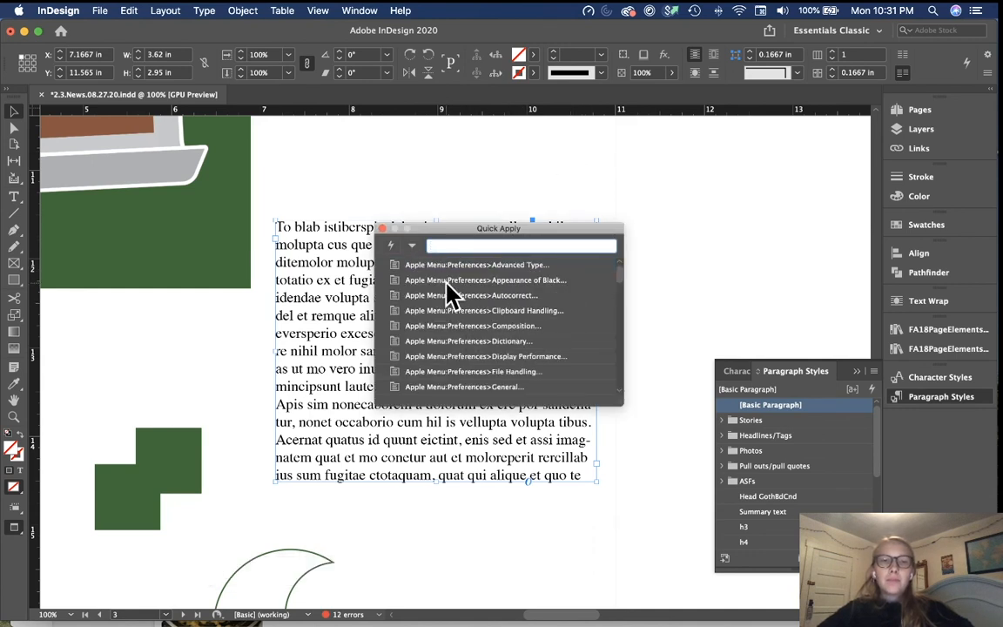
scroll(448, 294, "down", 5)
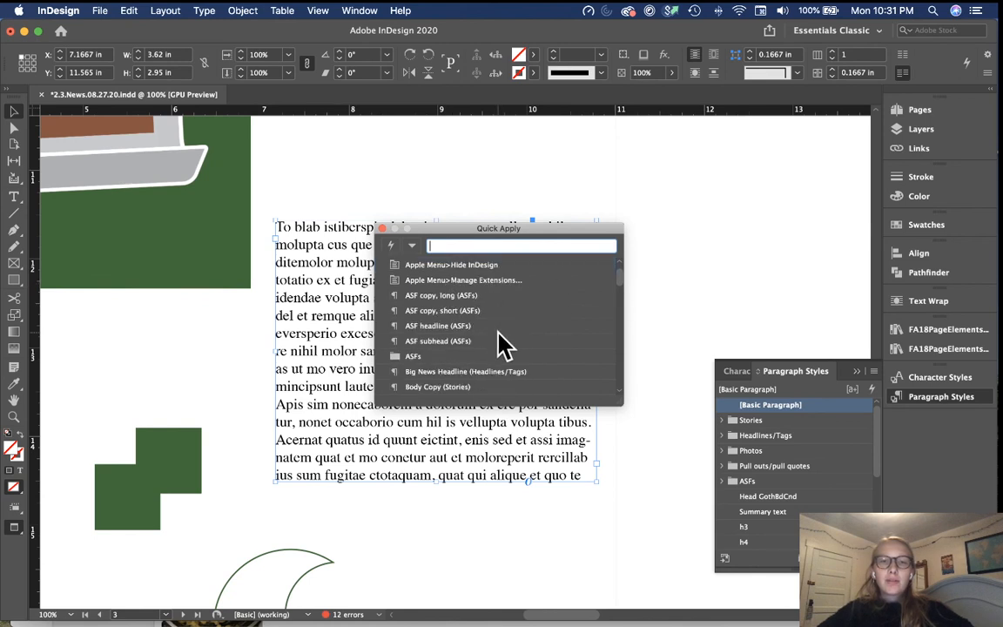
left_click(442, 324)
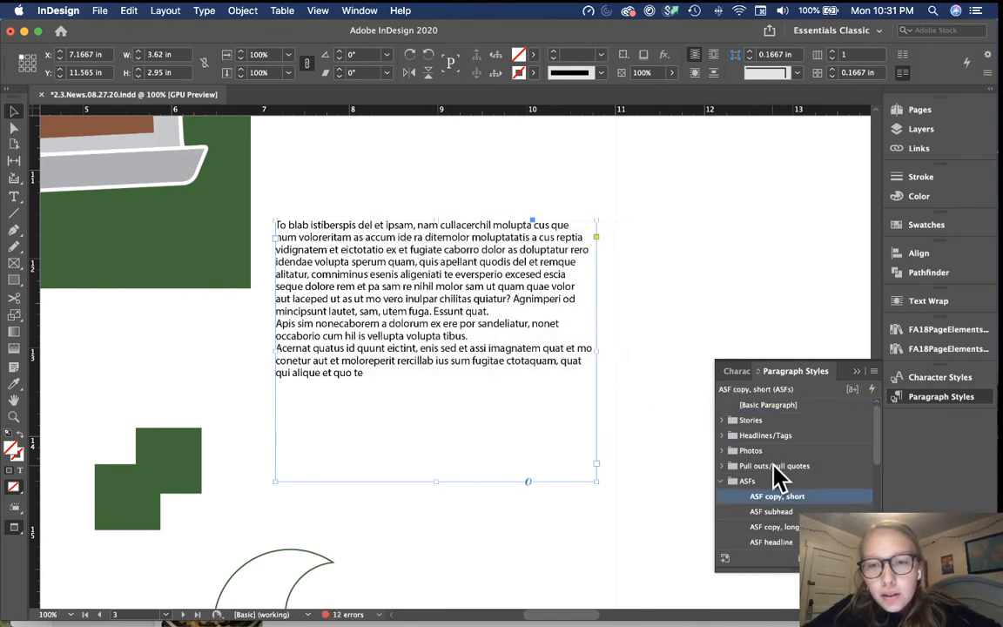
Try the Body Copy, Byline, table and quote paragraph styles in turn on the placeholder text frame.
left_click(723, 419)
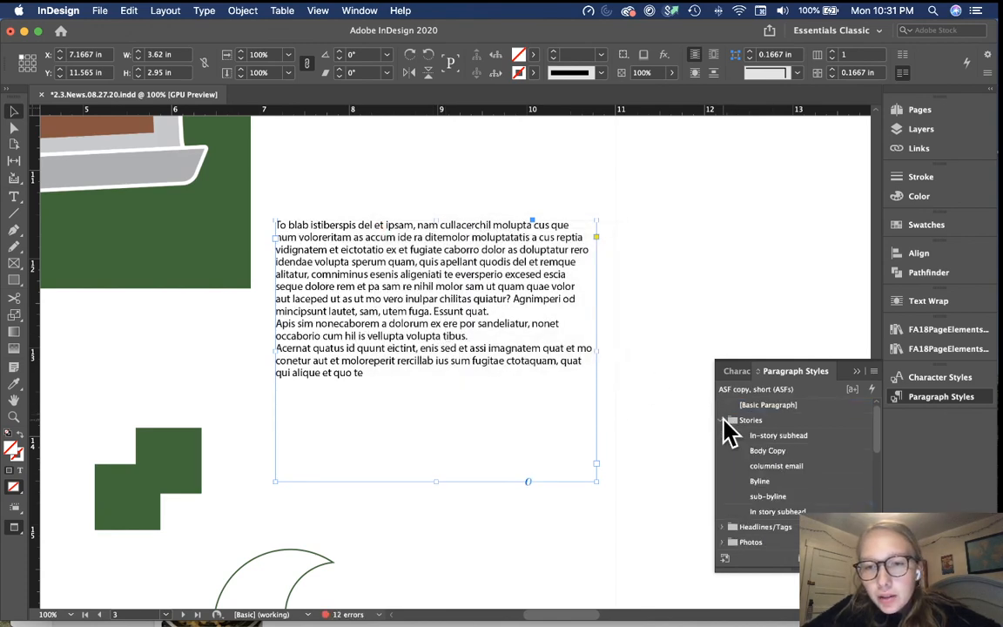
left_click(770, 450)
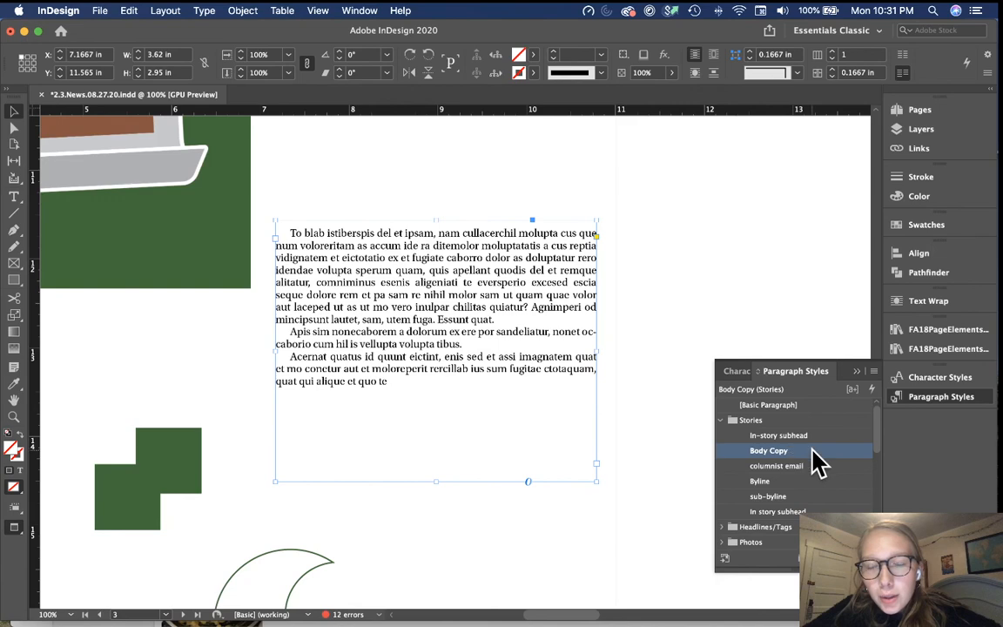
left_click(760, 481)
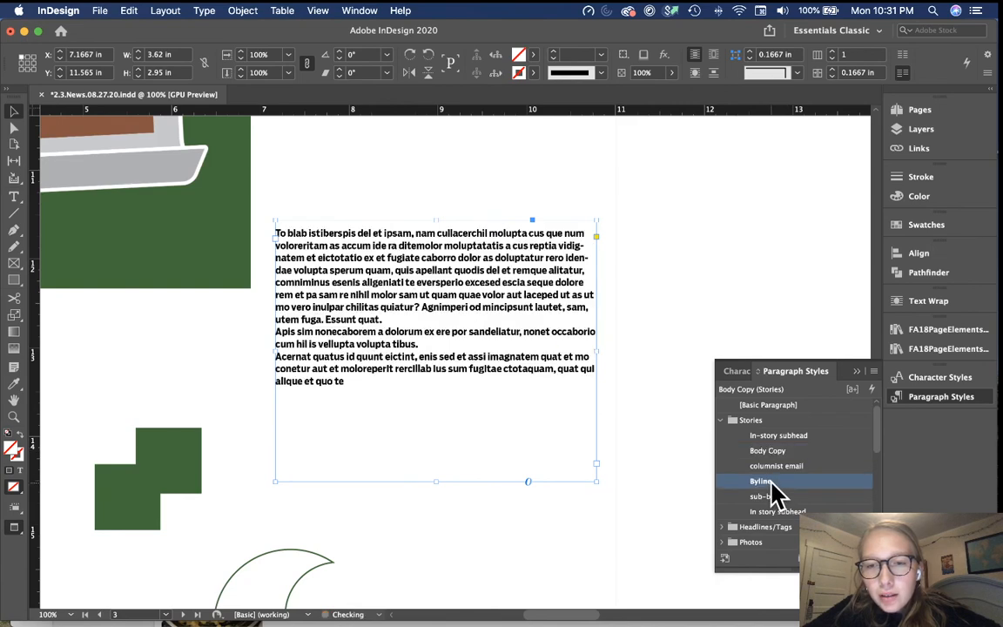
left_click_drag(877, 435, 877, 512)
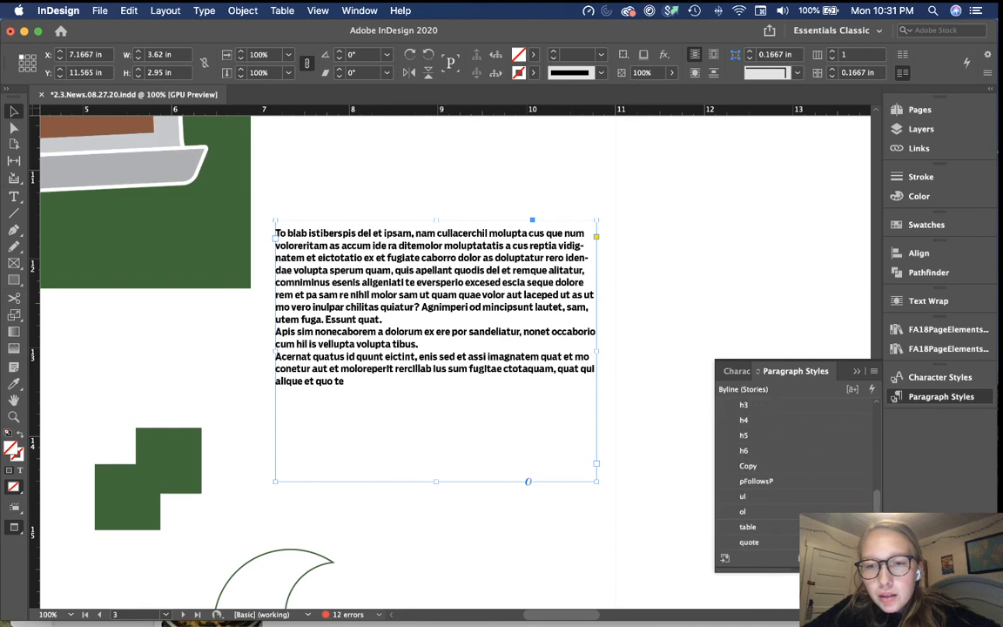
left_click(752, 513)
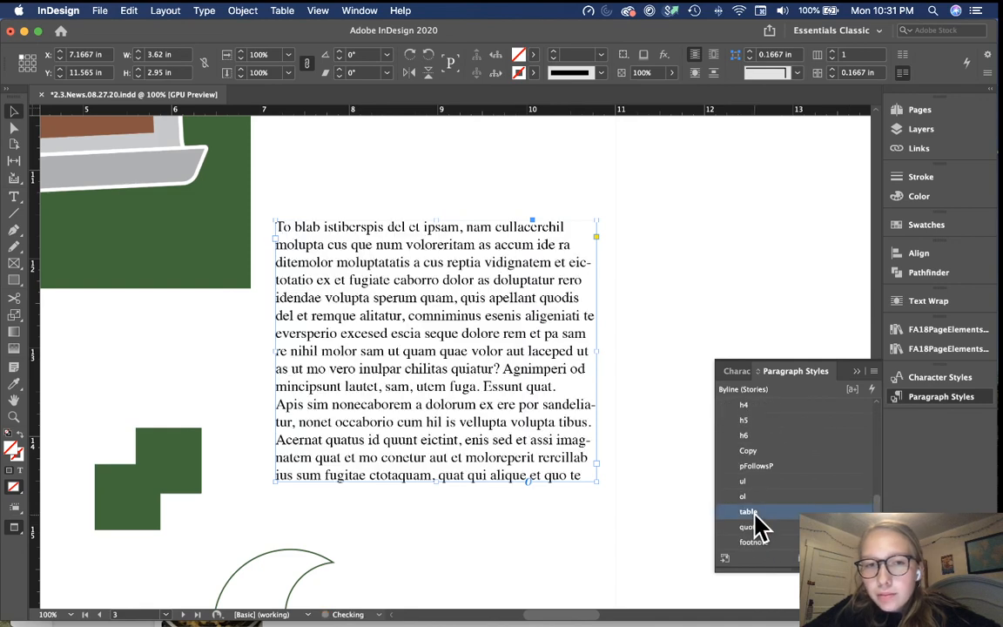
left_click(798, 527)
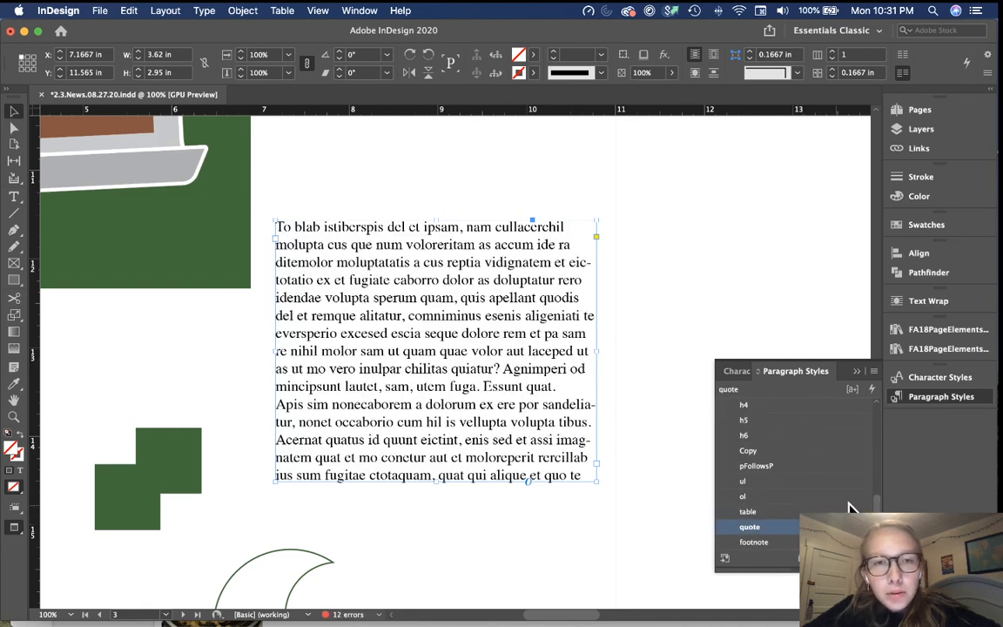
Apply the caption paragraph style from the Photos group to the placeholder text frame, and deselect it.
left_click_drag(876, 510, 883, 466)
left_click(720, 435)
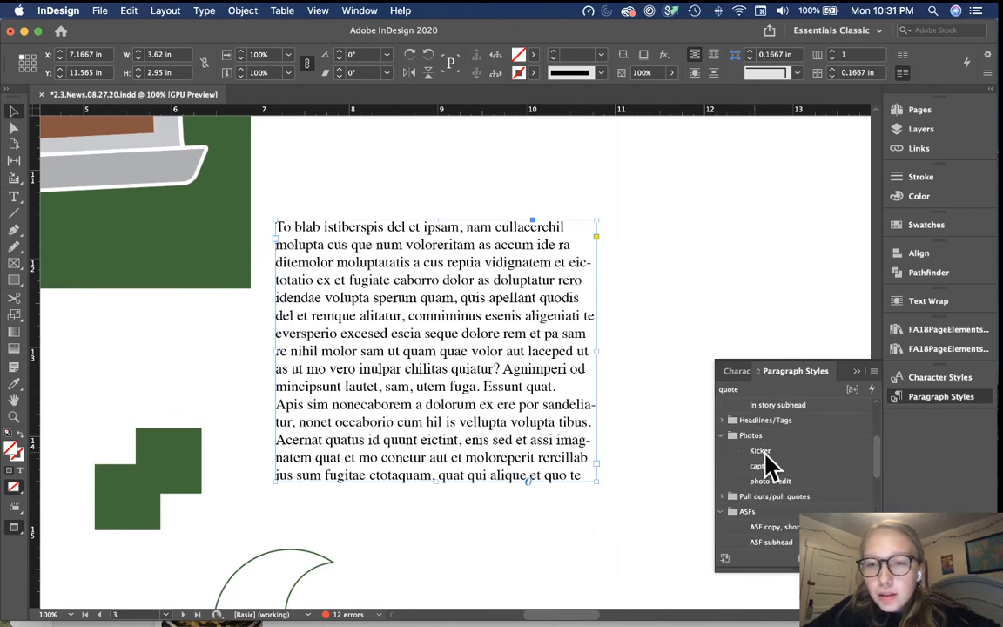
left_click(770, 465)
left_click(476, 179)
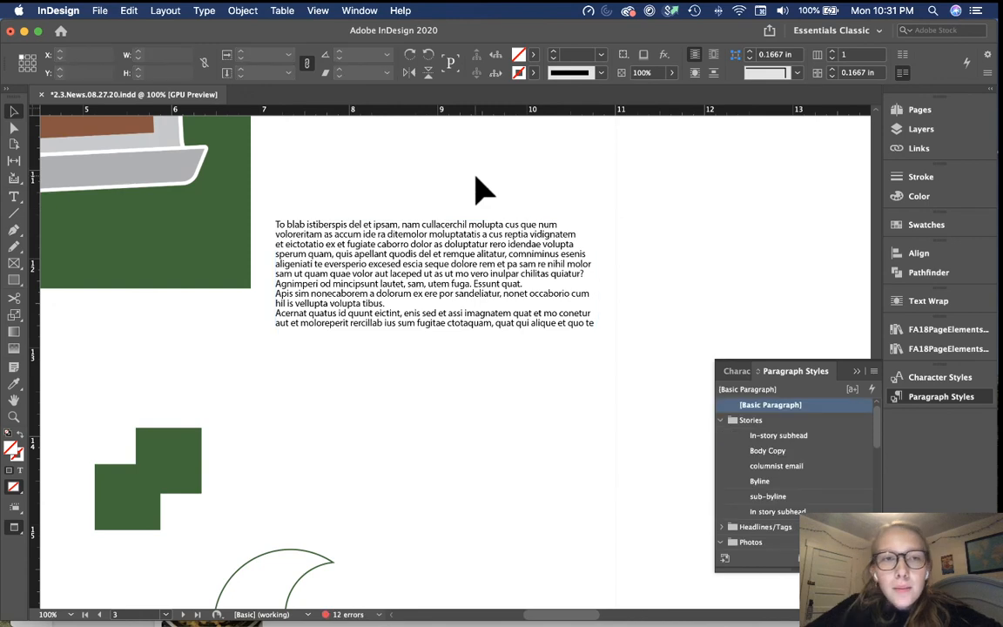
Select a line of the caption-styled text, view the available fonts for it, and deselect it without choosing a font.
key("super+minus")
key("super+minus")
key("super+minus")
key("super+equal")
scroll(477, 179, "up", 5)
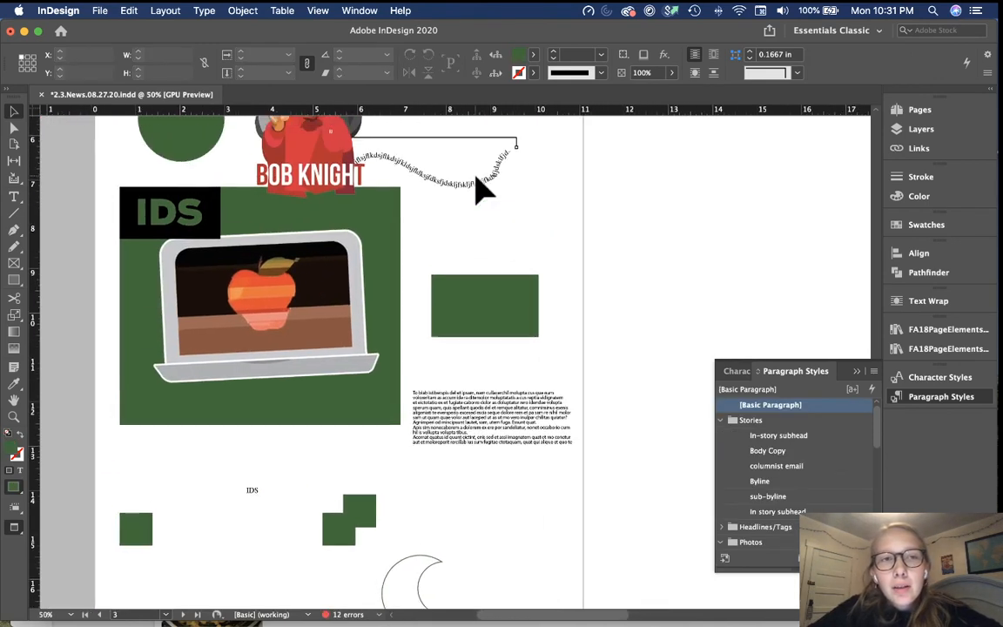
double_click(468, 409)
triple_click(469, 411)
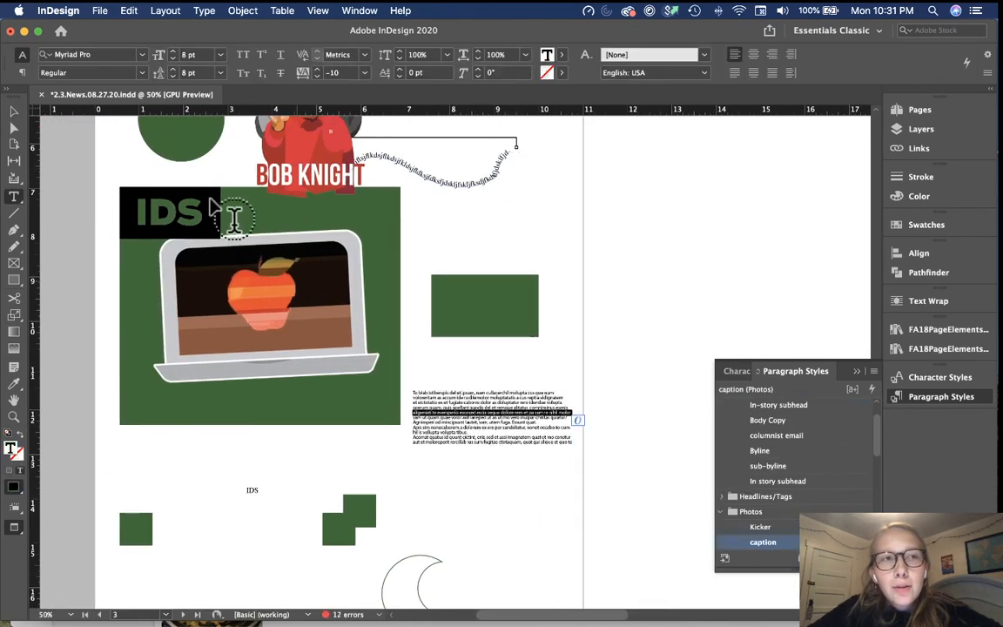
left_click(143, 55)
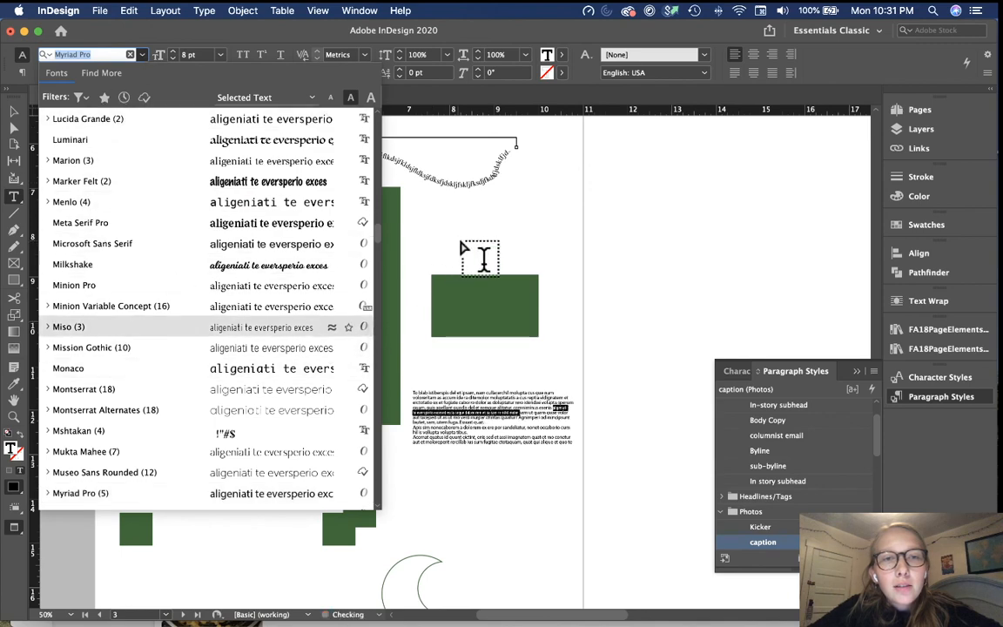
left_click(433, 244)
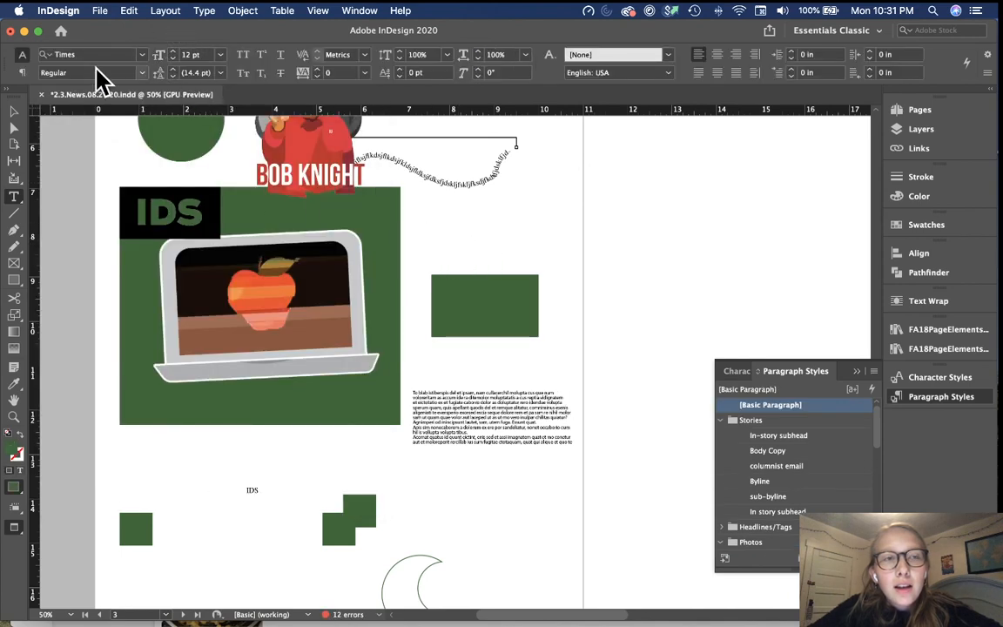
left_click(624, 412)
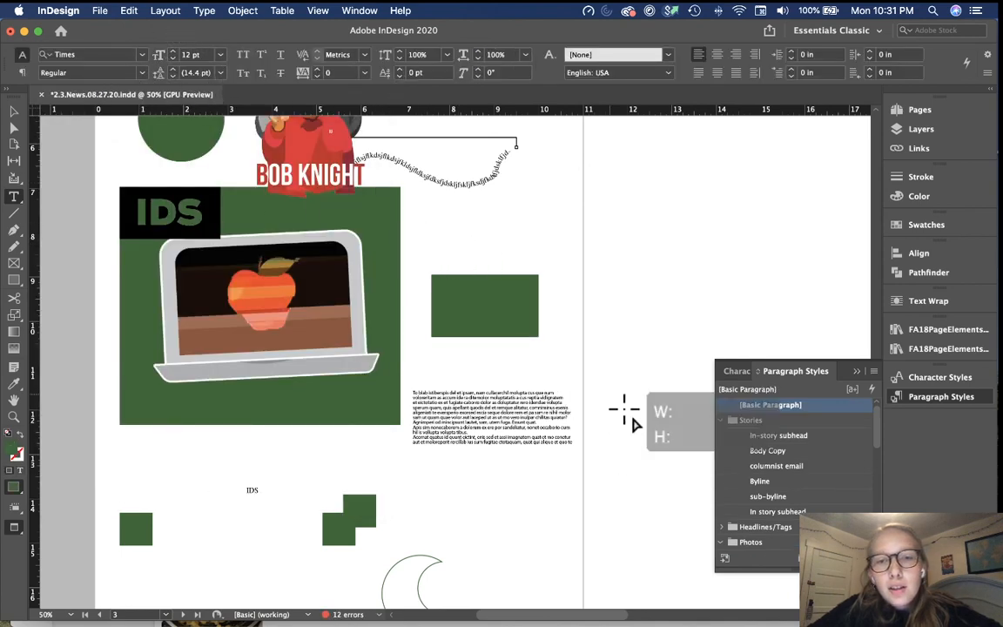
key("v")
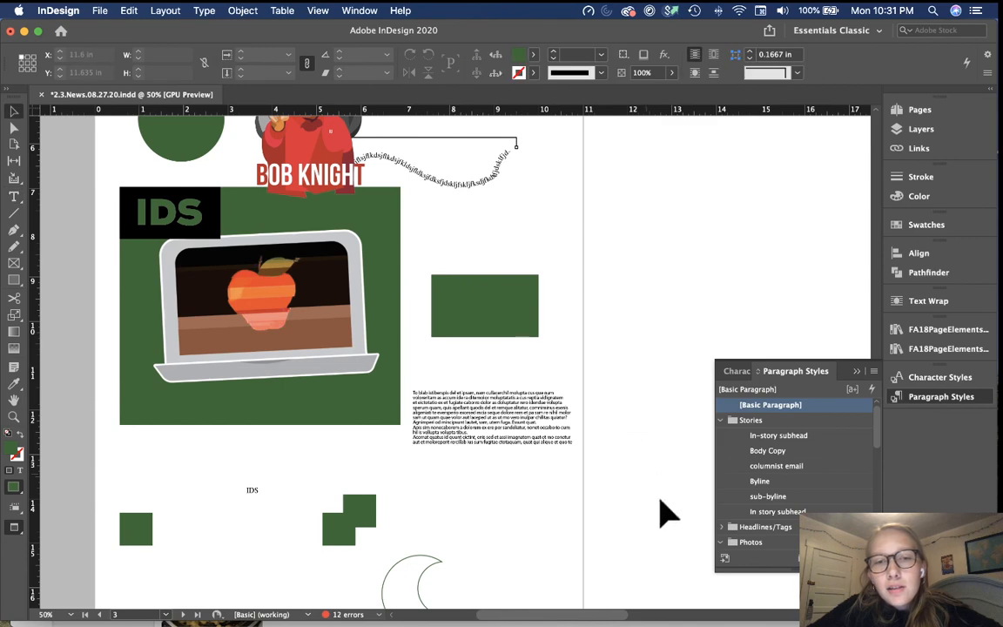
left_click(436, 417)
scroll(493, 471, "up", 5)
left_click(504, 469)
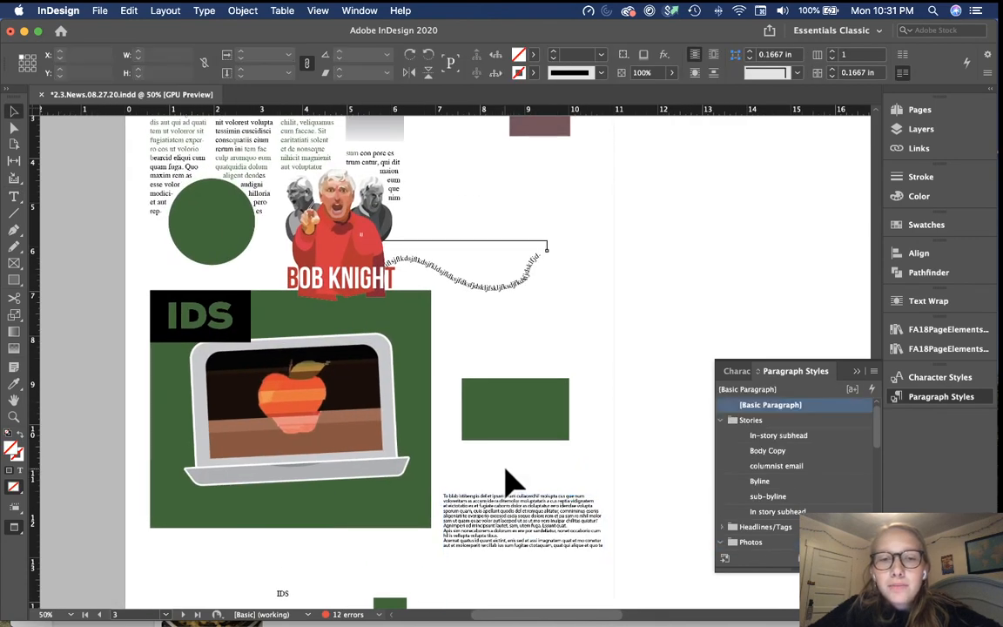
Look over the objects on the practice page and compare them with the story layouts on the newspaper pages.
scroll(506, 469, "up", 1)
scroll(505, 469, "up", 3)
scroll(505, 468, "down", 5)
scroll(505, 469, "left", 3)
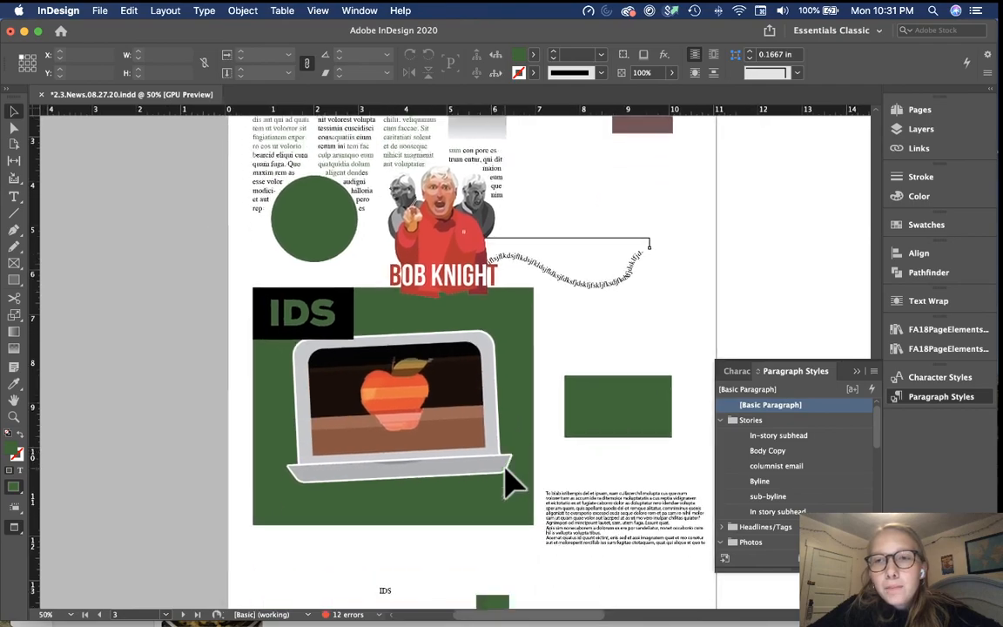
scroll(592, 261, "up", 5)
scroll(592, 261, "right", 2)
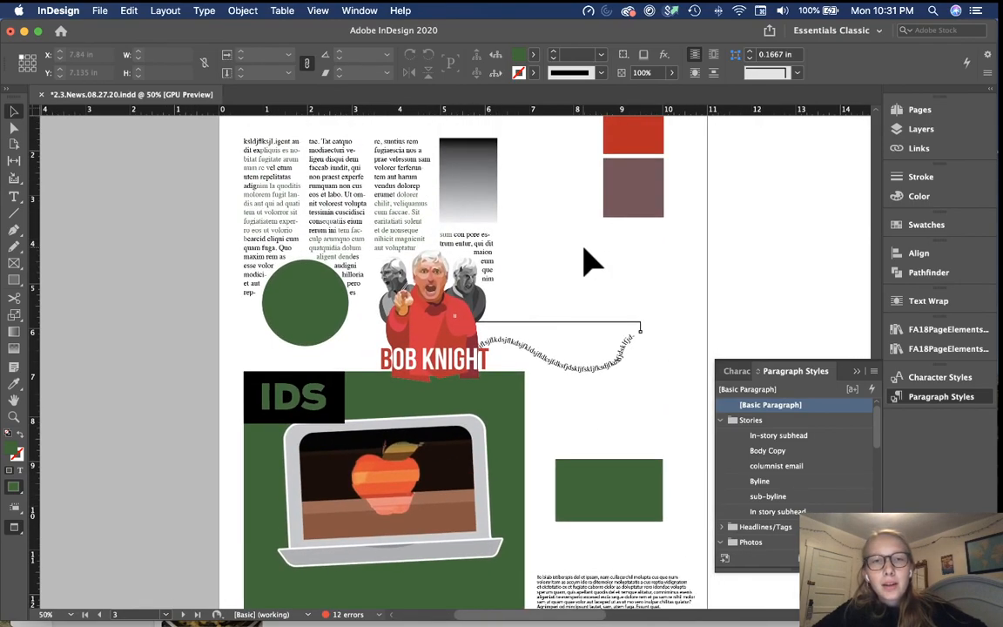
scroll(592, 261, "up", 10)
scroll(592, 261, "right", 6)
scroll(592, 261, "up", 5)
scroll(592, 261, "right", 4)
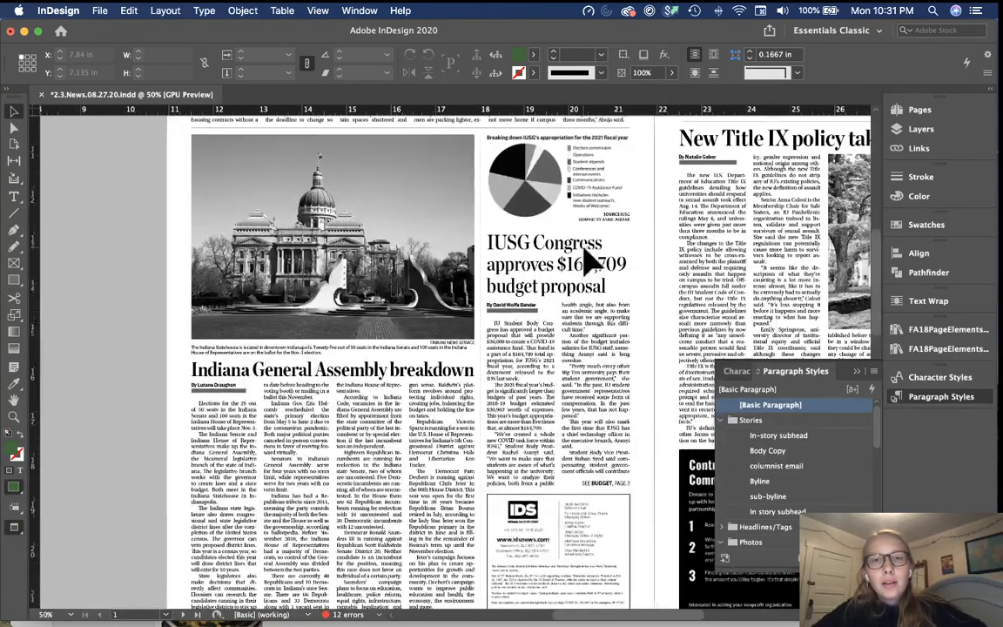
scroll(592, 261, "left", 15)
scroll(592, 261, "down", 20)
scroll(592, 261, "up", 7)
scroll(592, 261, "right", 7)
scroll(592, 261, "up", 3)
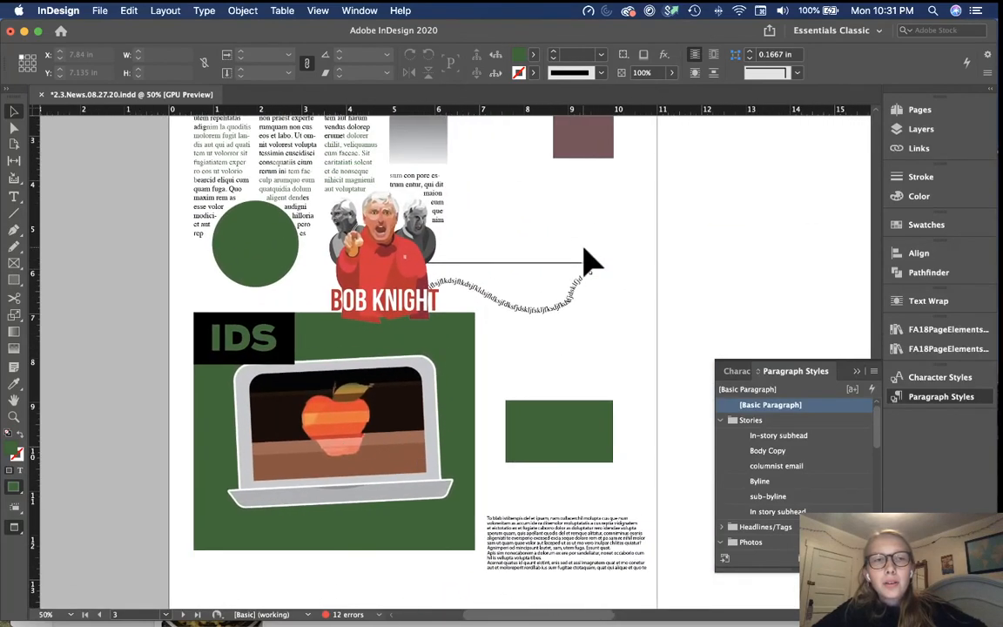
scroll(592, 261, "down", 1)
scroll(561, 196, "up", 3)
scroll(557, 227, "up", 1)
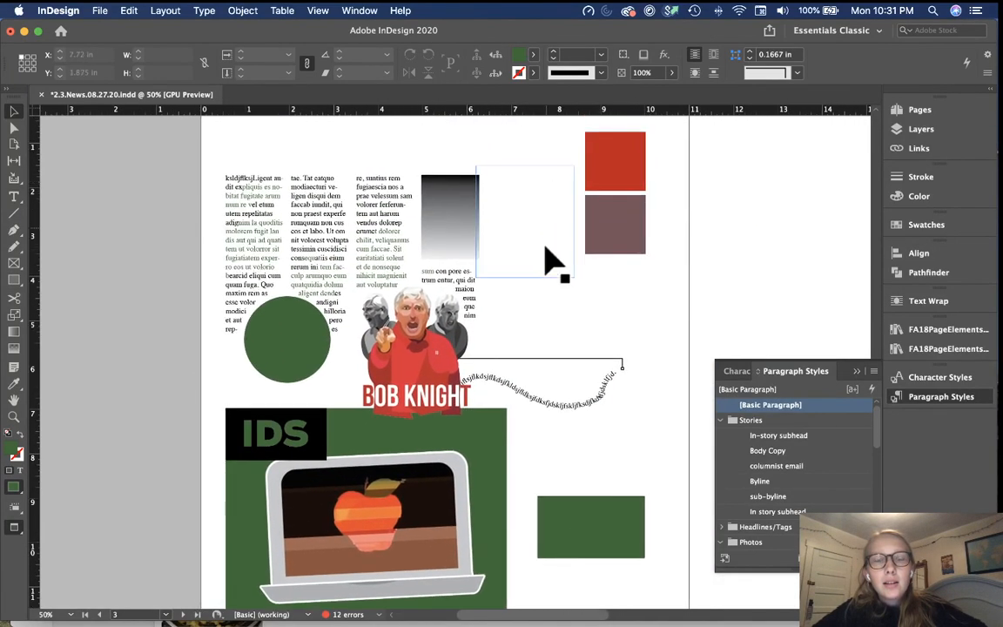
scroll(550, 266, "up", 1)
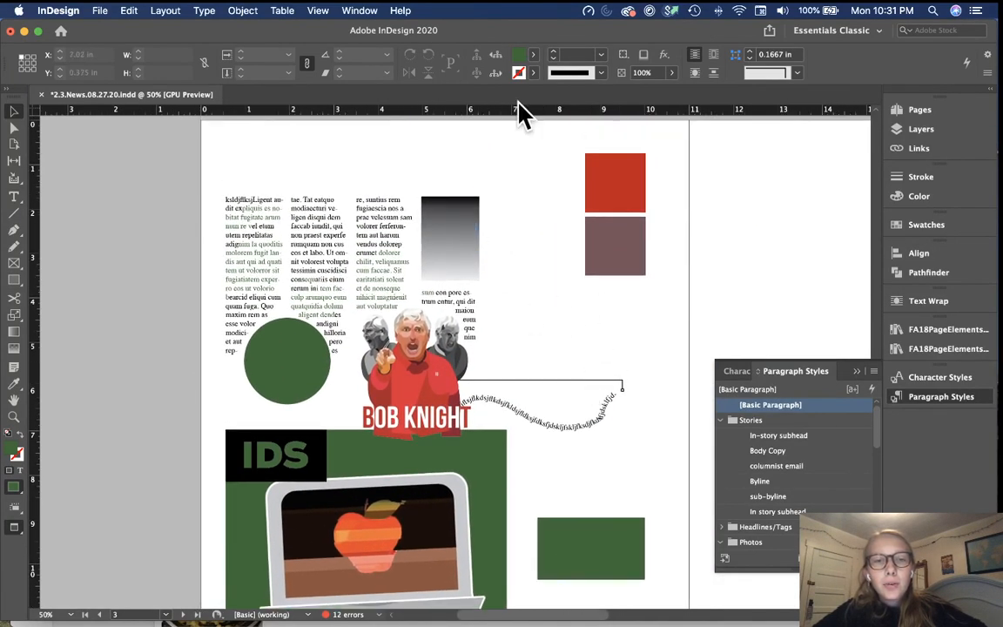